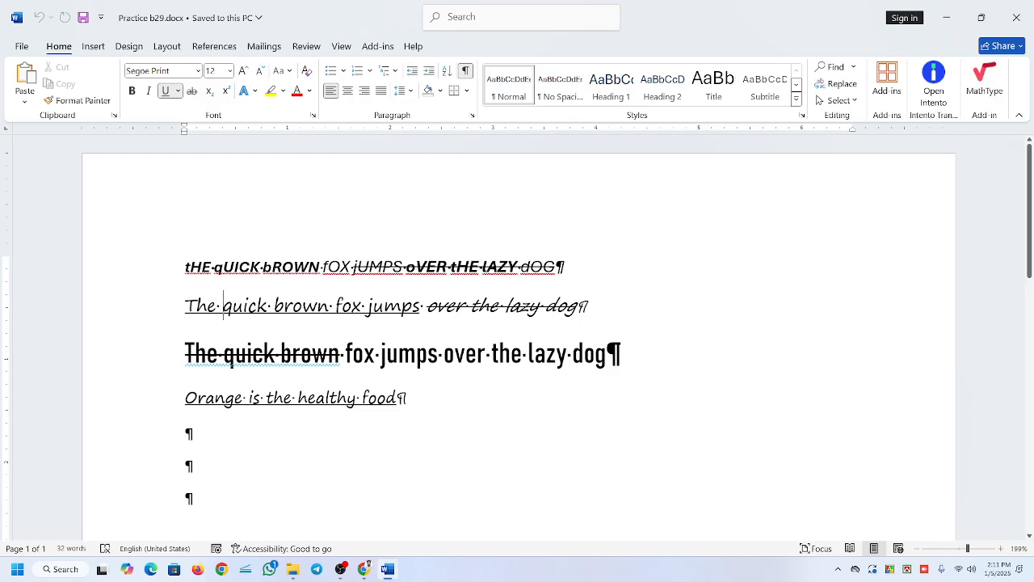
# Hide the paragraph marks and other formatting symbols in the document.
pyautogui.scroll(-1, 517, 339)
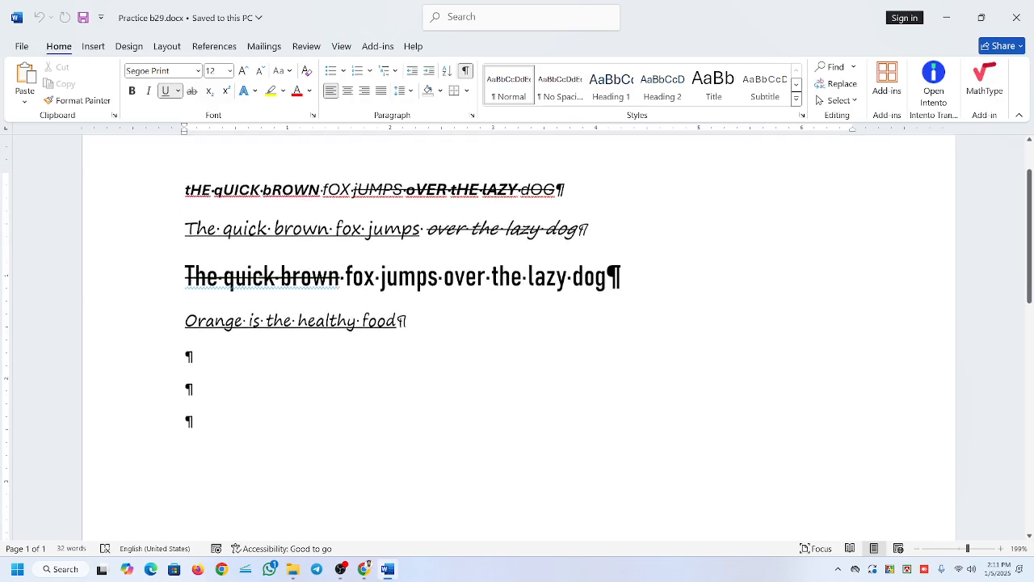
pyautogui.click(173, 398)
pyautogui.click(187, 416)
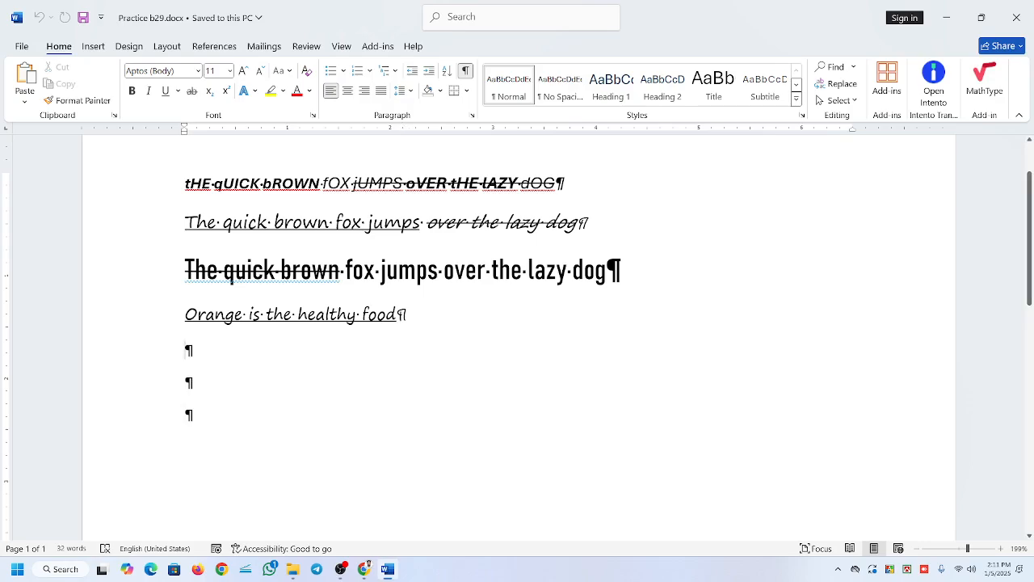
pyautogui.scroll(-10, 517, 335)
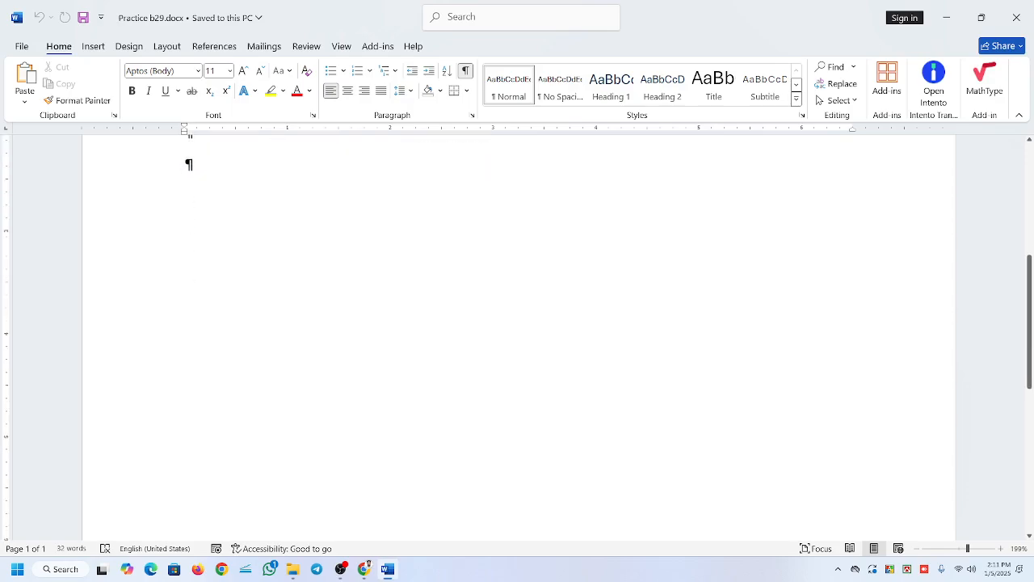
pyautogui.scroll(-2, 517, 335)
pyautogui.scroll(10, 517, 335)
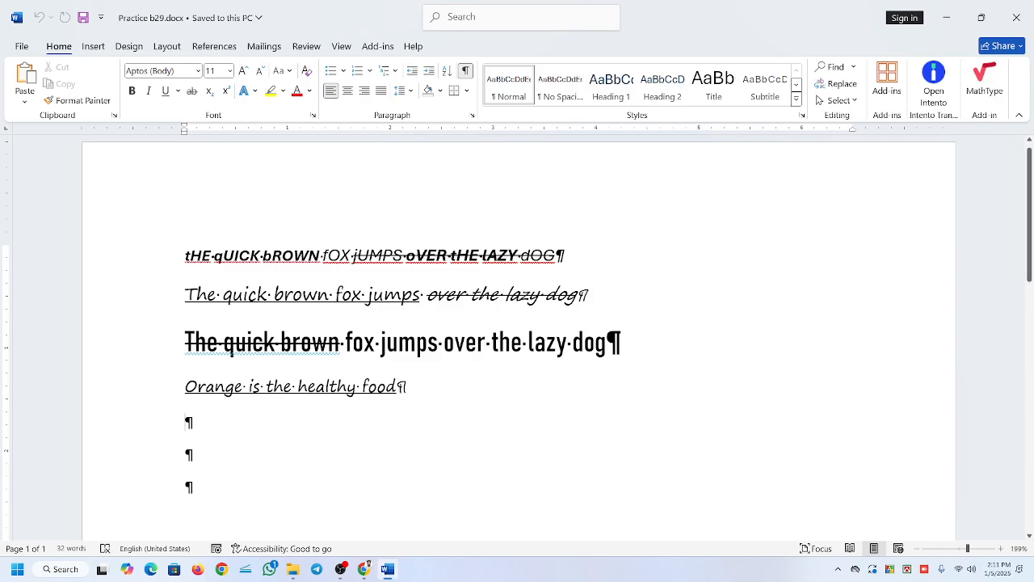
pyautogui.click(466, 71)
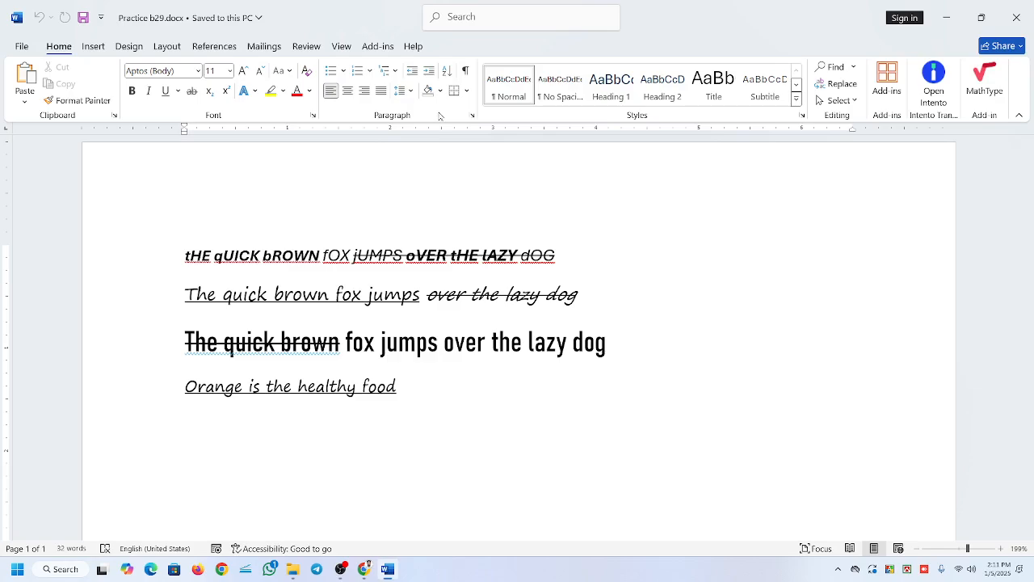
pyautogui.click(340, 569)
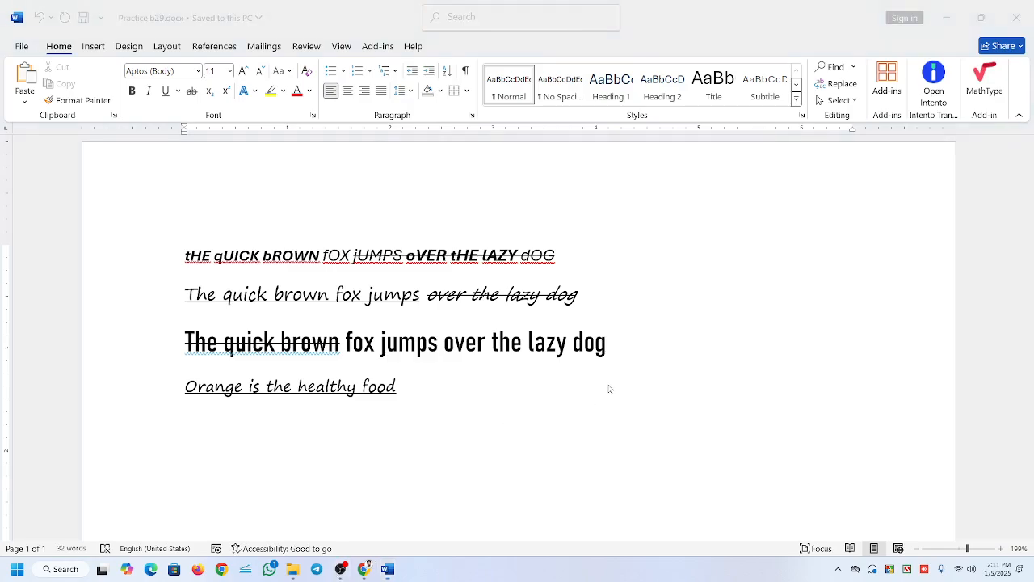
pyautogui.click(340, 569)
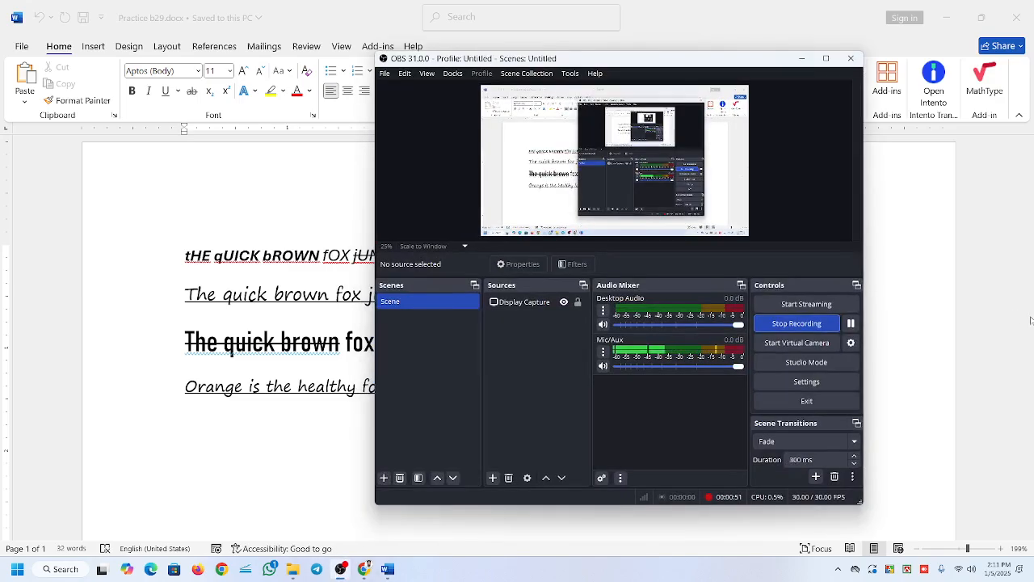
pyautogui.click(802, 59)
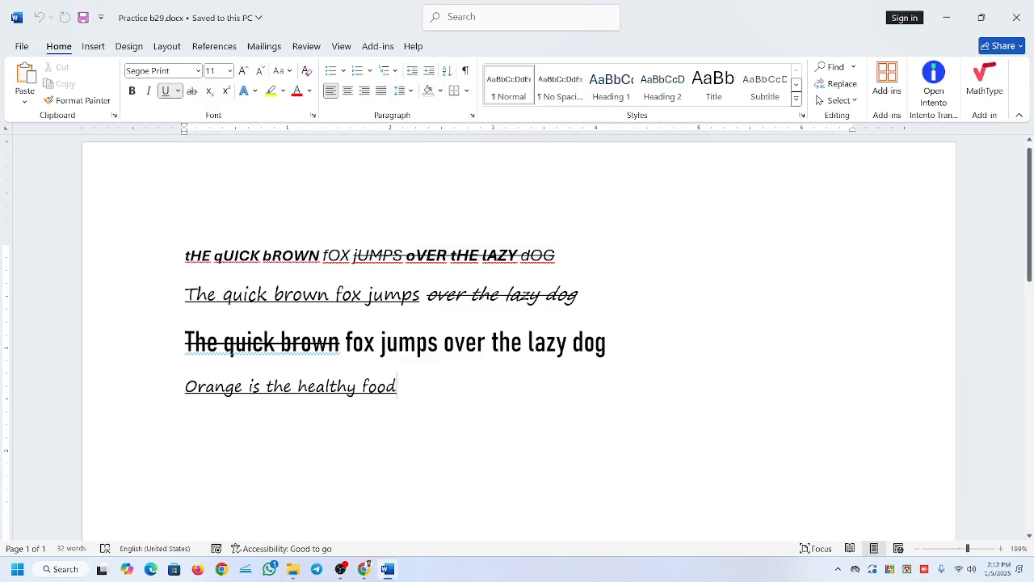
# Try orange, green and dark grey shading on the first paragraph.
pyautogui.click(186, 255)
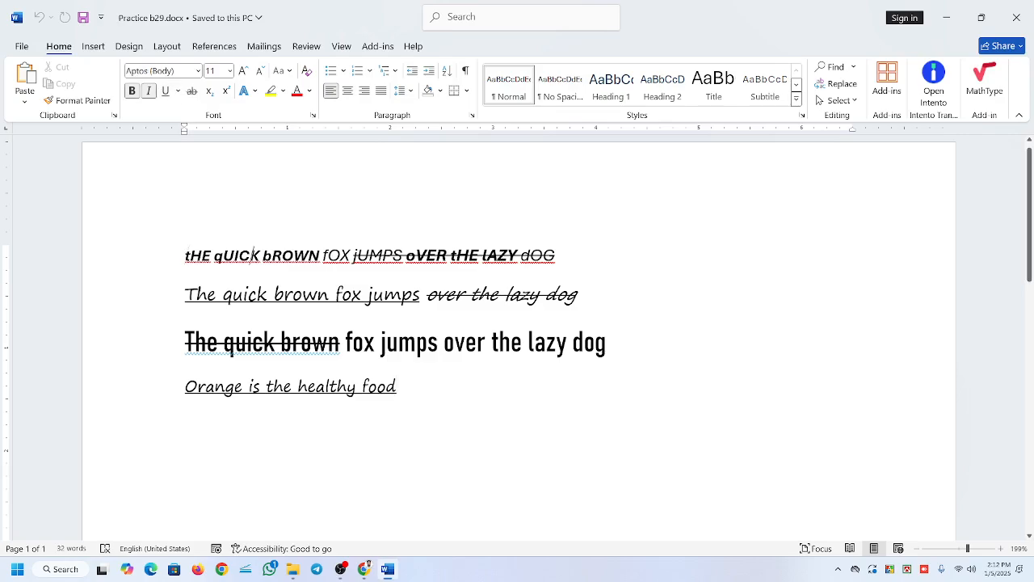
pyautogui.click(439, 91)
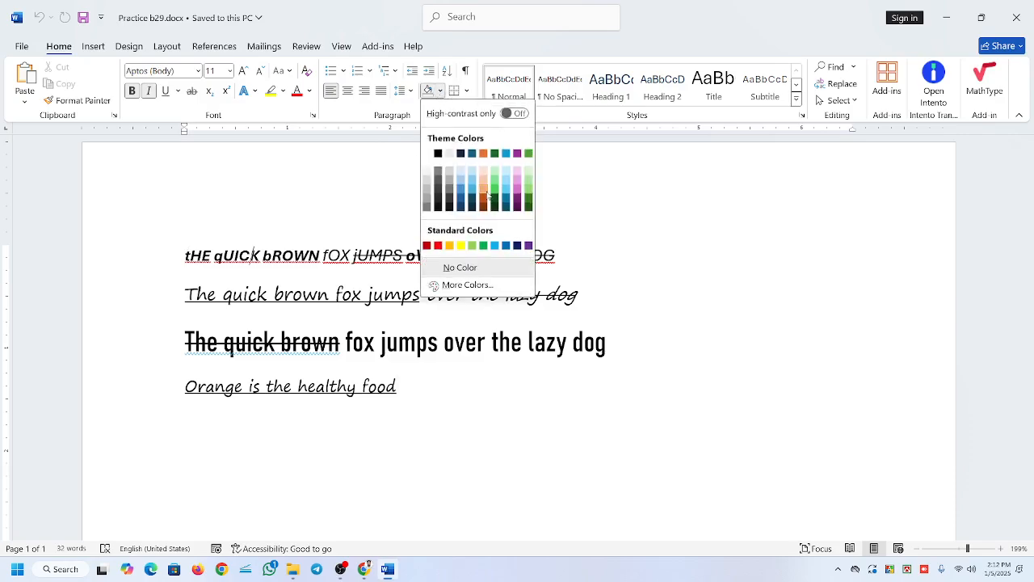
pyautogui.click(484, 189)
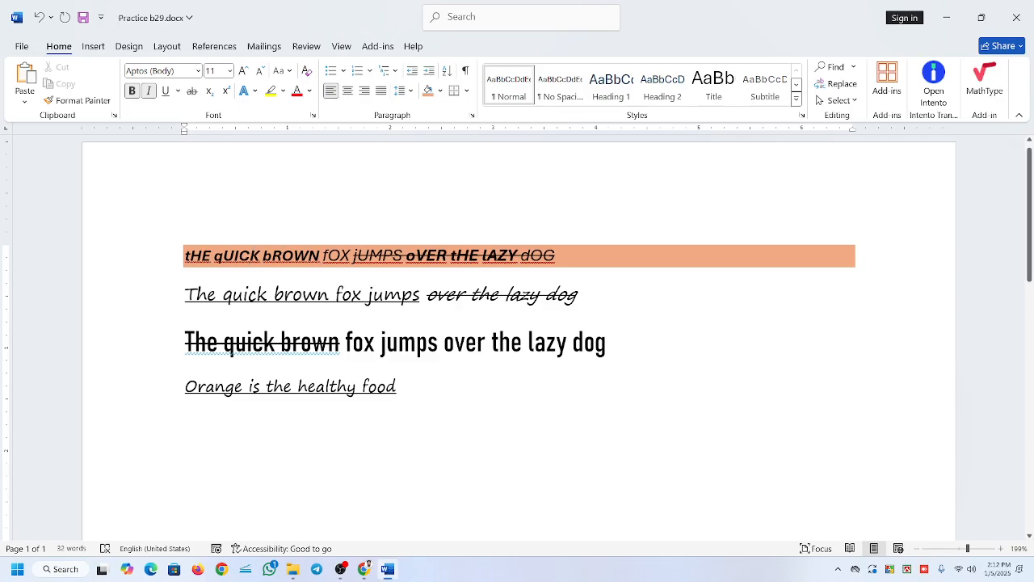
pyautogui.click(441, 90)
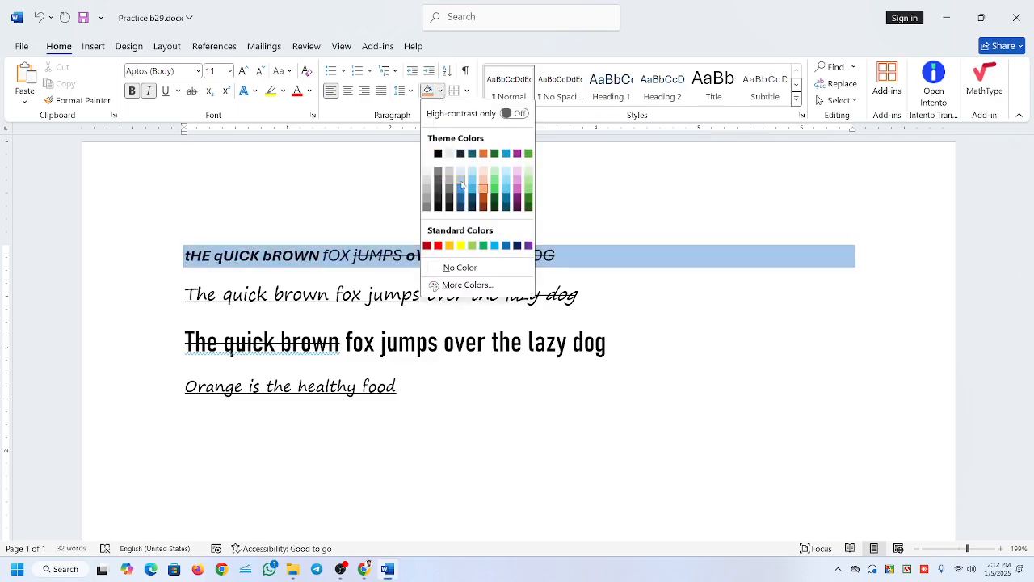
pyautogui.click(528, 188)
pyautogui.click(440, 90)
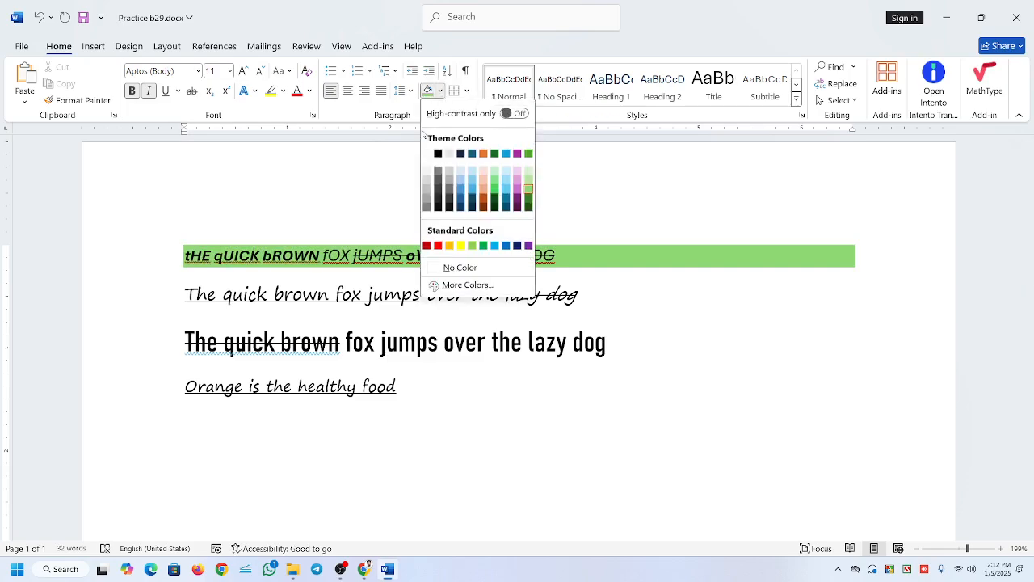
pyautogui.click(450, 199)
# Shade the first paragraph with the dark blue theme color #0B769F.
pyautogui.click(440, 92)
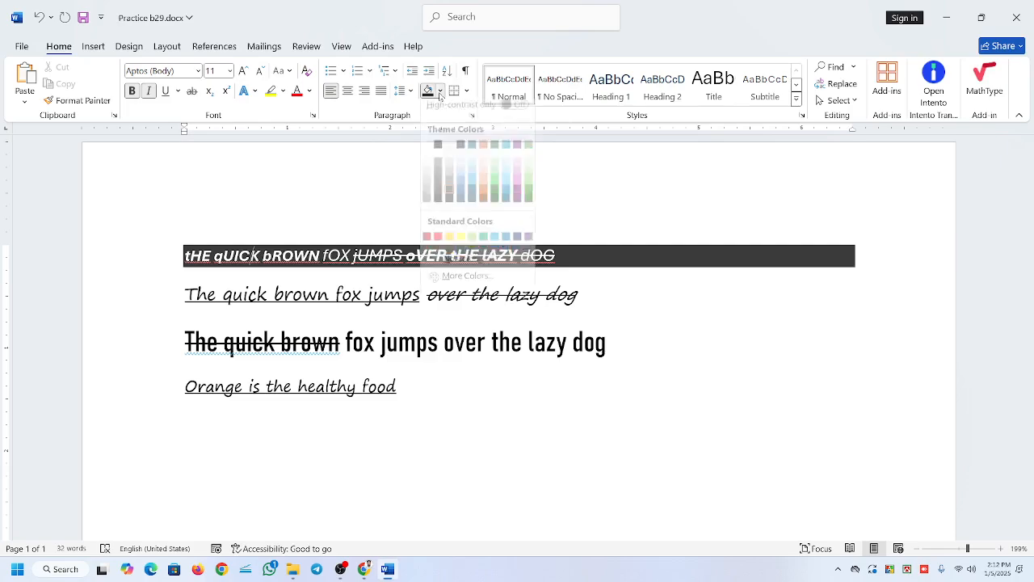
pyautogui.click(506, 198)
pyautogui.click(440, 91)
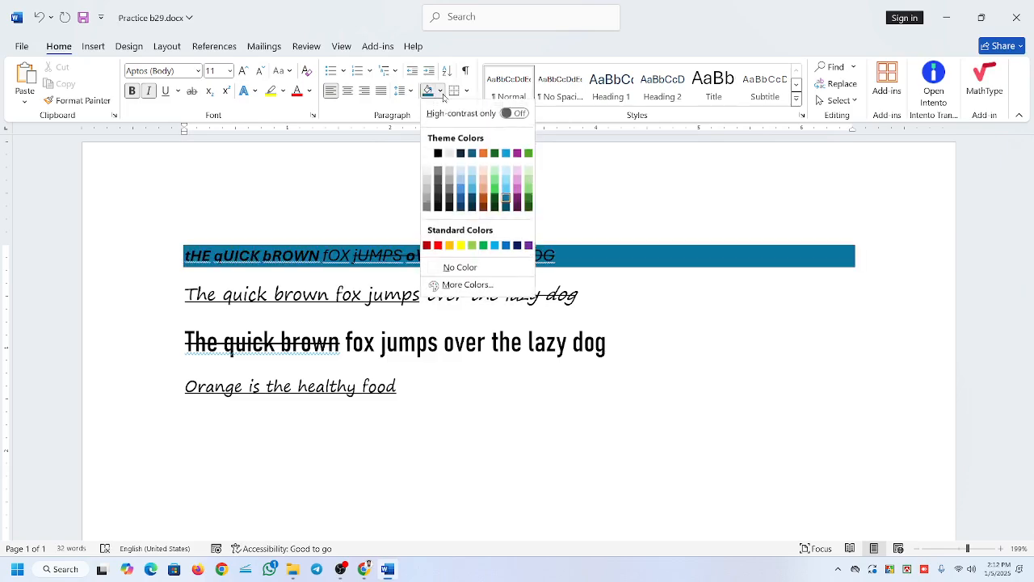
pyautogui.click(481, 287)
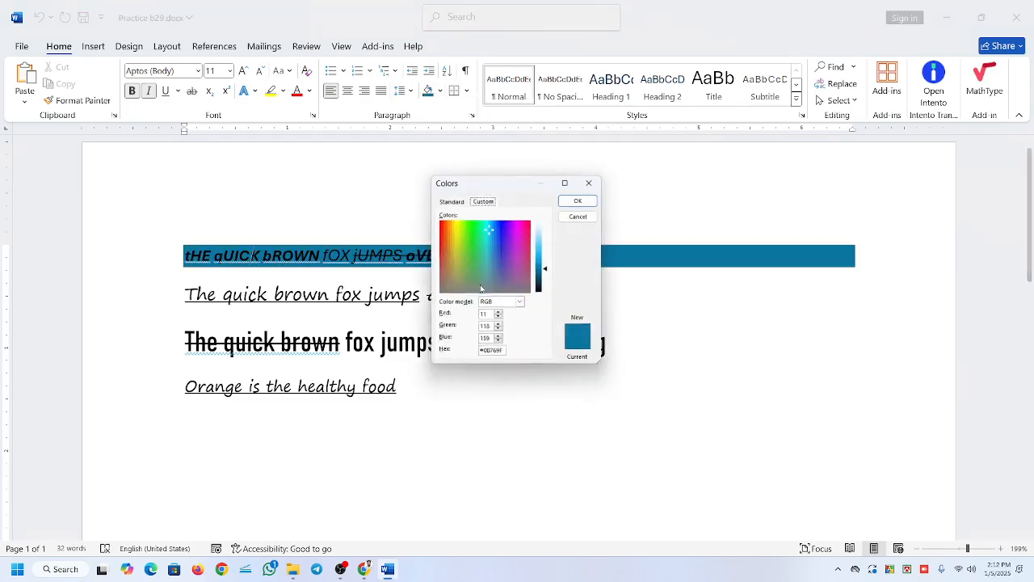
pyautogui.click(592, 183)
pyautogui.click(353, 257)
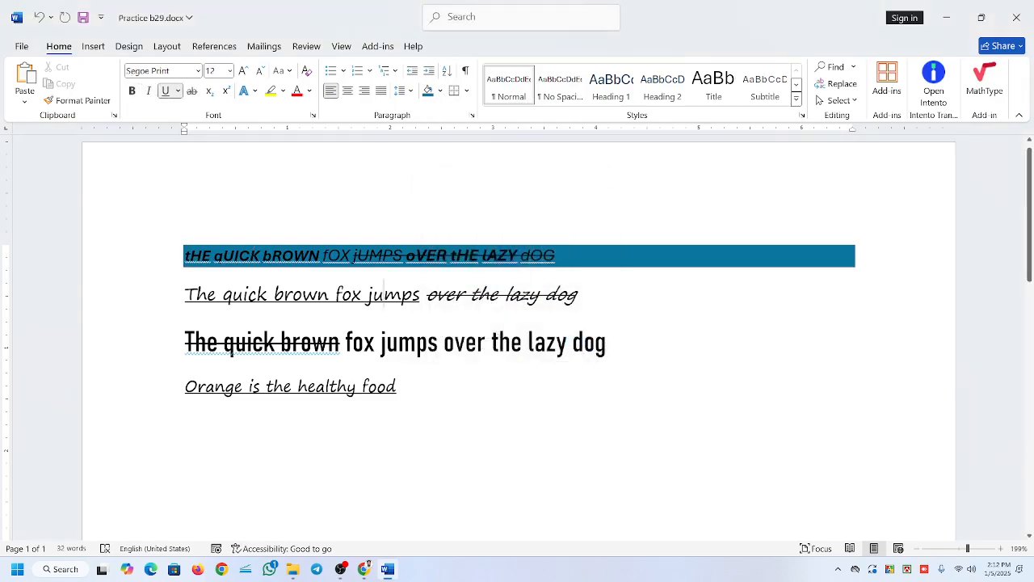
# Select the whole third paragraph and apply the same dark blue shading to it.
pyautogui.click(205, 255)
pyautogui.moveTo(184, 294); pyautogui.dragTo(586, 295)
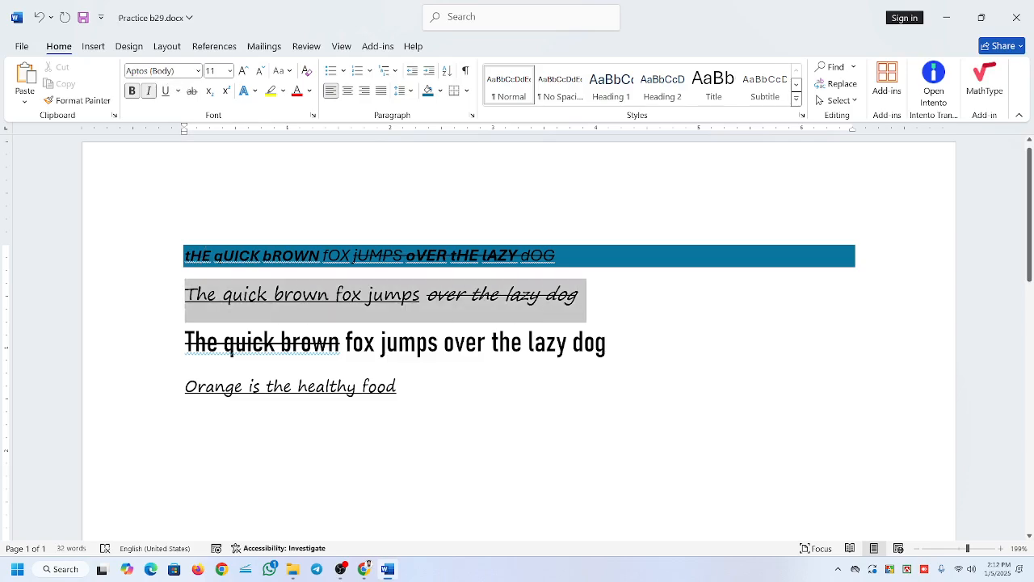
pyautogui.click(573, 342)
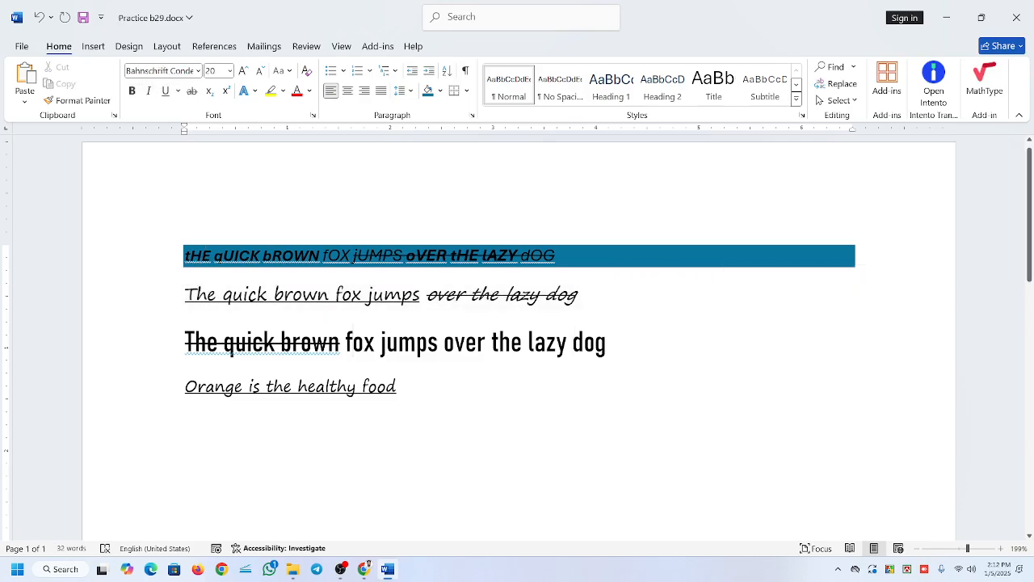
pyautogui.moveTo(185, 343); pyautogui.dragTo(618, 355)
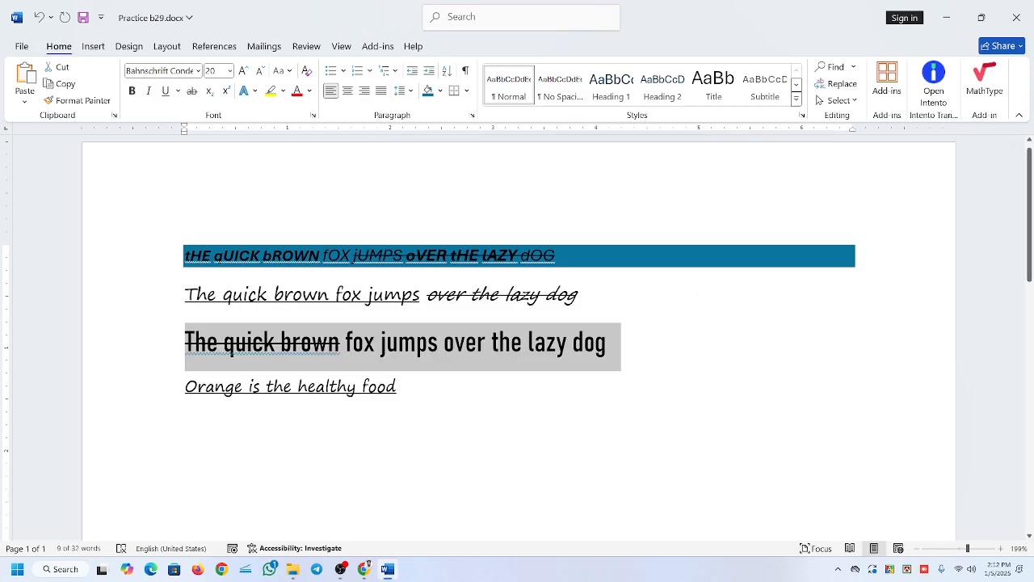
pyautogui.click(462, 350)
pyautogui.moveTo(607, 347); pyautogui.dragTo(185, 348)
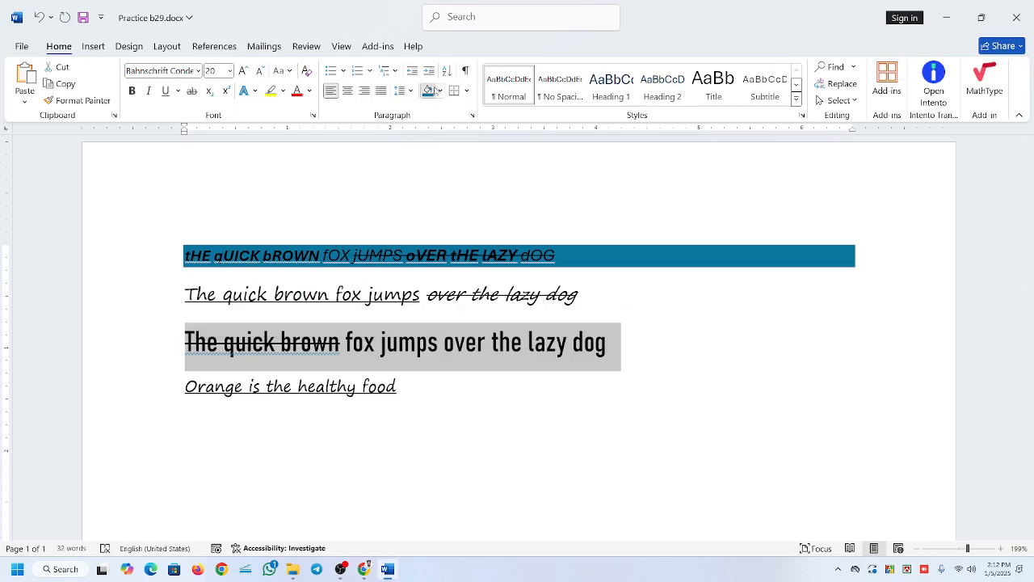
pyautogui.click(428, 91)
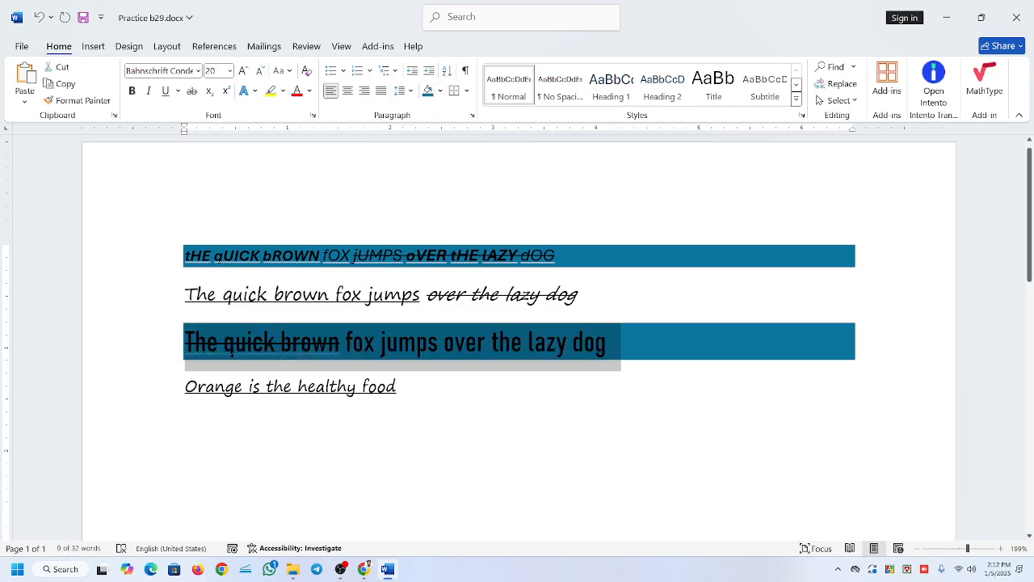
# Try extending the first paragraph's shaded block with blank lines added at its end, and undo the added lines.
pyautogui.click(558, 256)
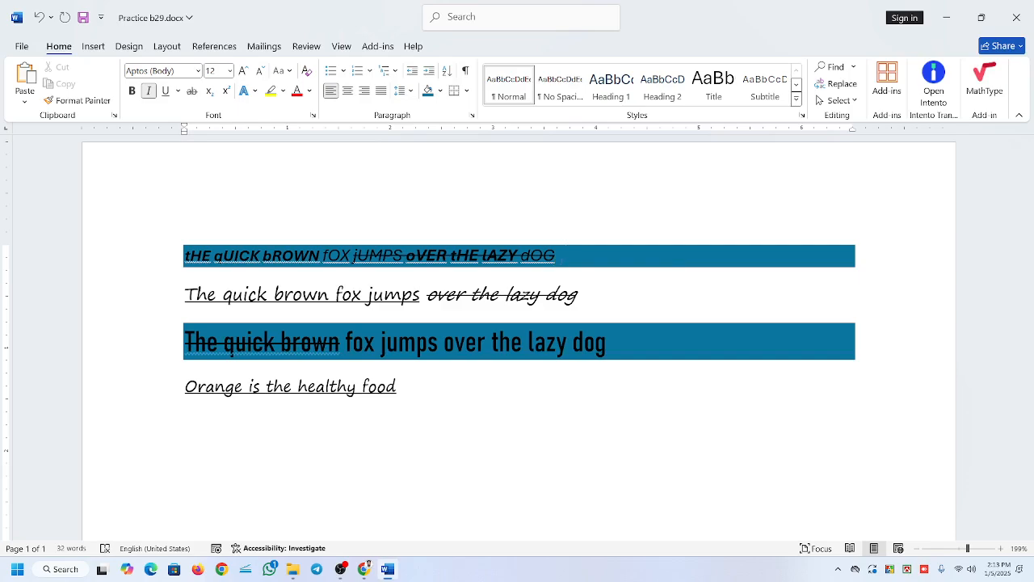
pyautogui.press('Return')
pyautogui.press('Return')
pyautogui.press('Return')
pyautogui.press('Return')
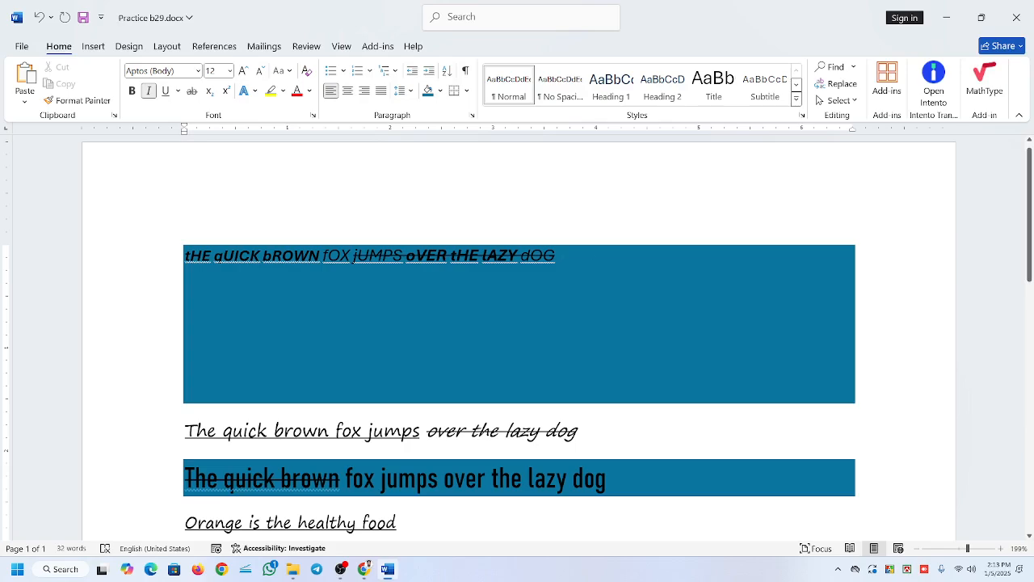
pyautogui.press('Return')
pyautogui.press('Return')
pyautogui.press('Return')
pyautogui.press('Return')
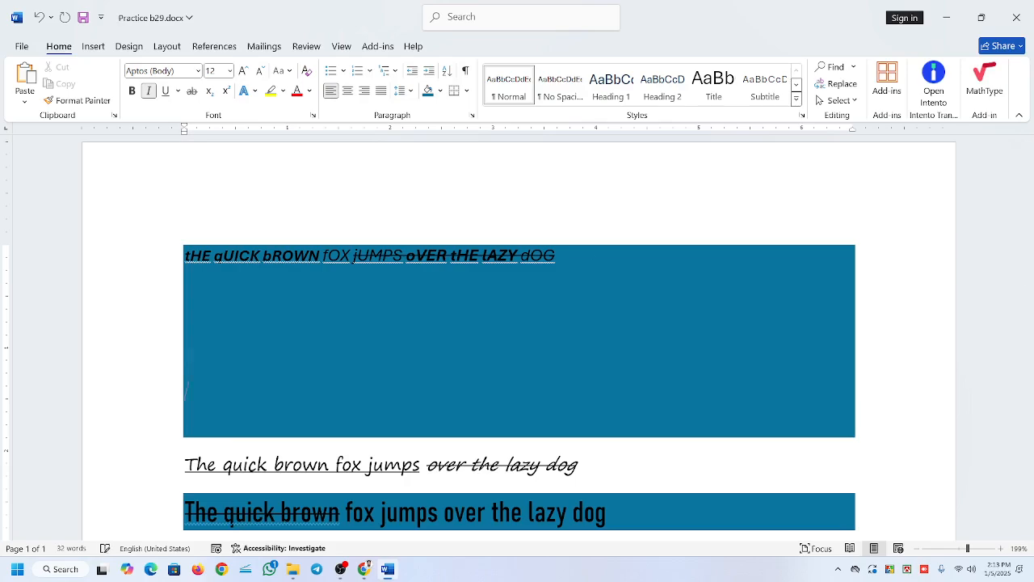
pyautogui.press('Return')
pyautogui.press('Return')
pyautogui.press('Return')
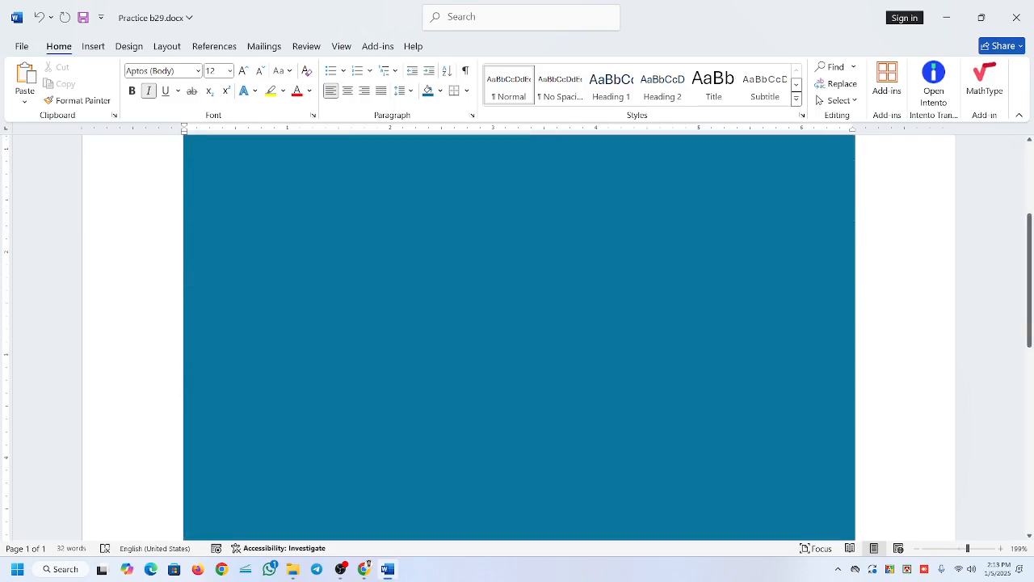
pyautogui.scroll(3, 519, 337)
pyautogui.scroll(-3, 519, 337)
pyautogui.scroll(2, 519, 337)
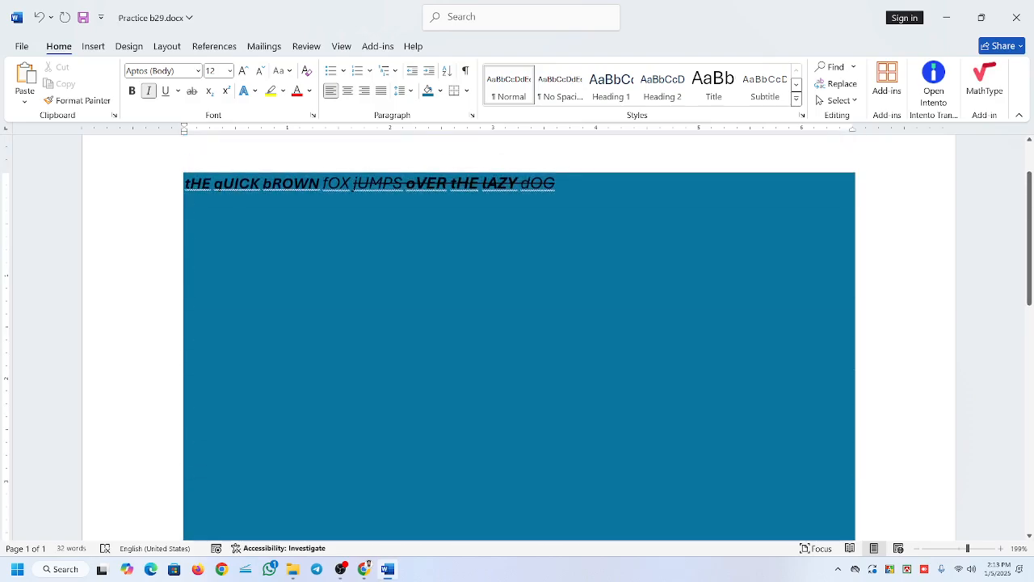
pyautogui.scroll(-5, 519, 337)
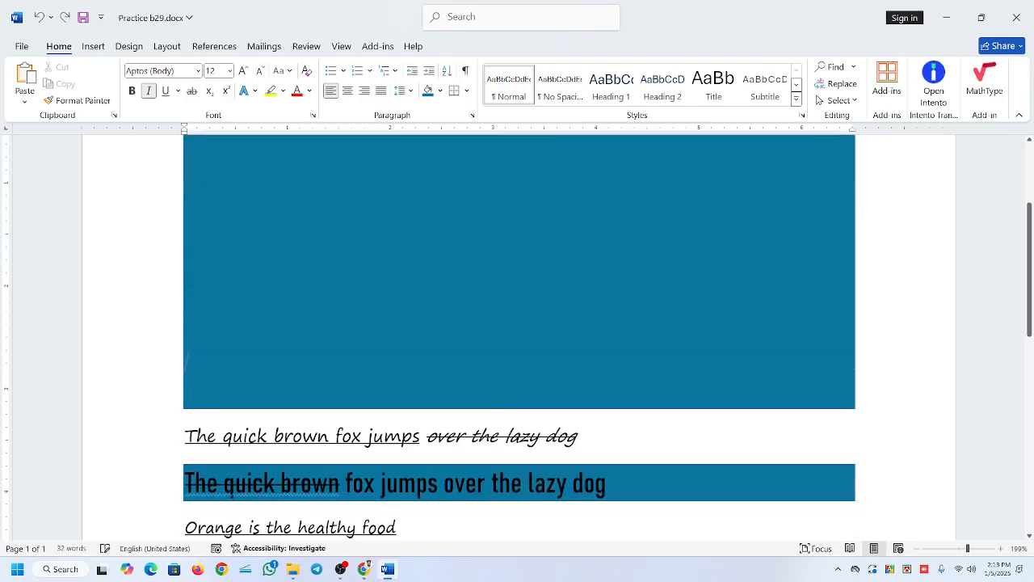
pyautogui.scroll(-2, 519, 337)
pyautogui.scroll(5, 519, 337)
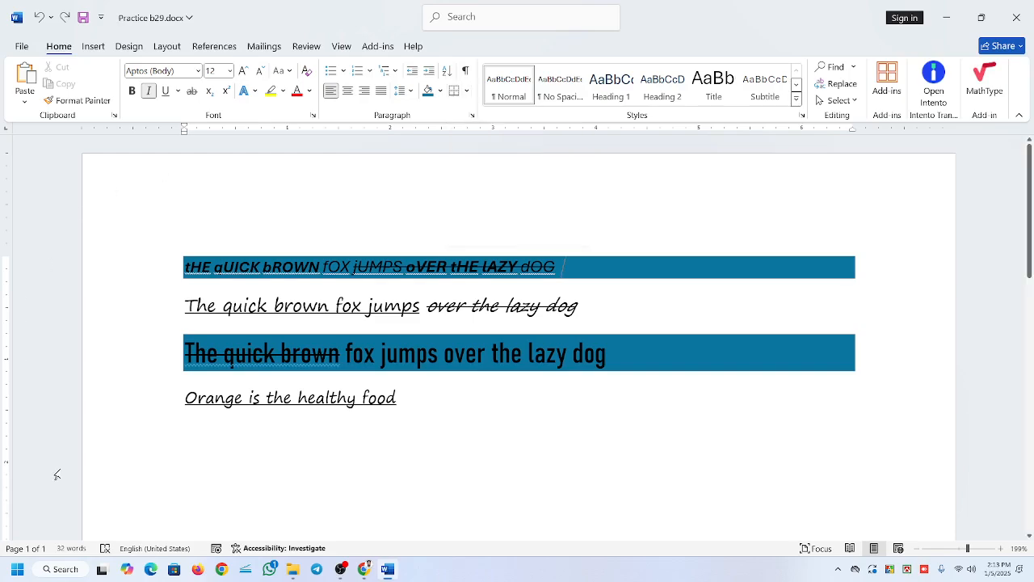
# Add a bottom border and a top border to the second paragraph.
pyautogui.click(469, 90)
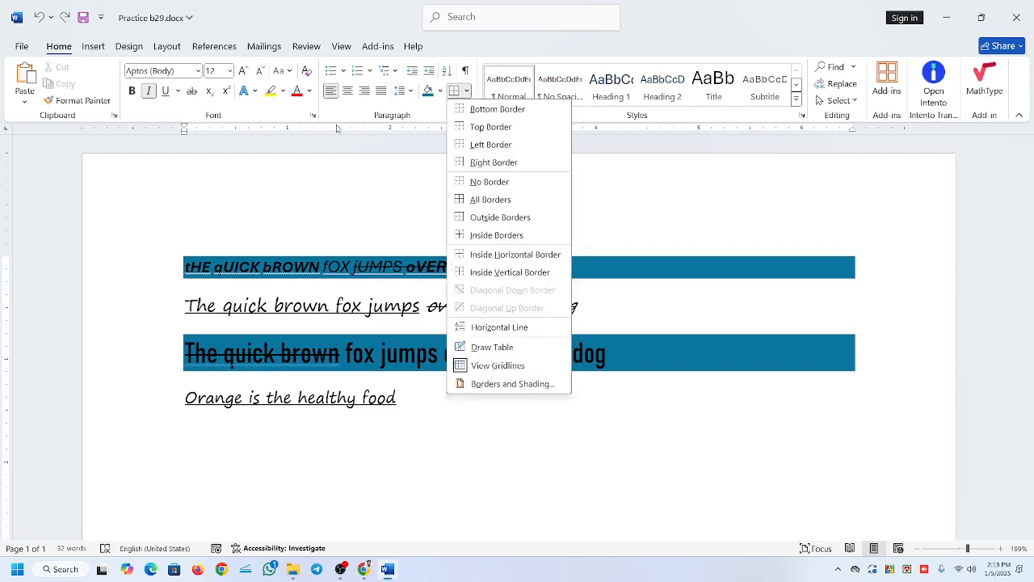
pyautogui.click(353, 269)
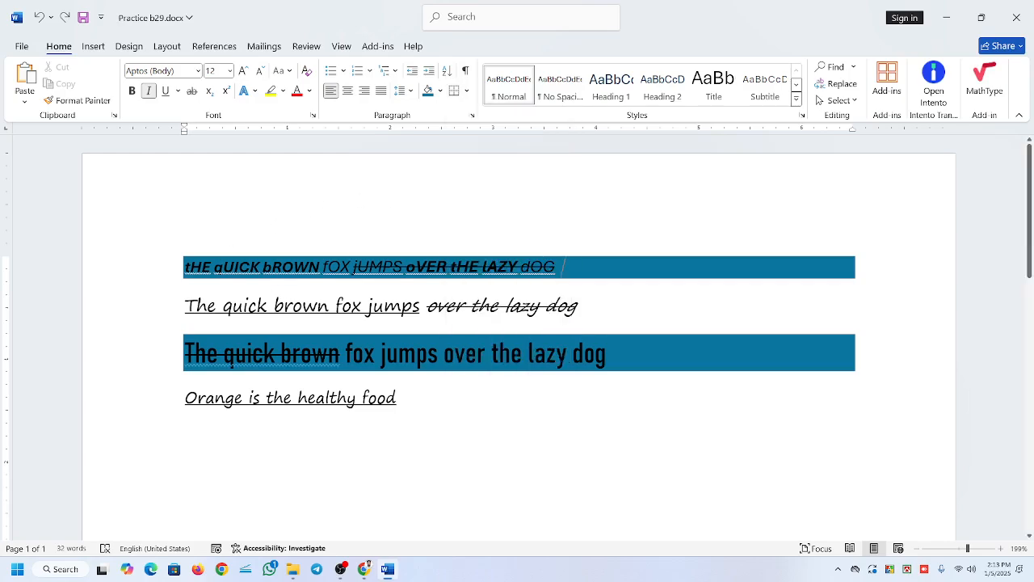
pyautogui.click(328, 306)
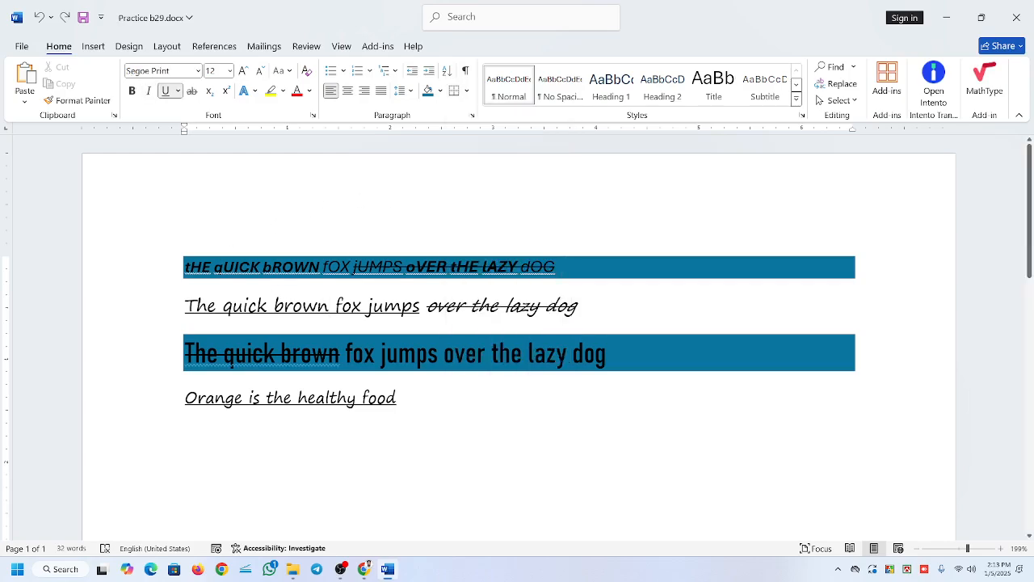
pyautogui.click(466, 91)
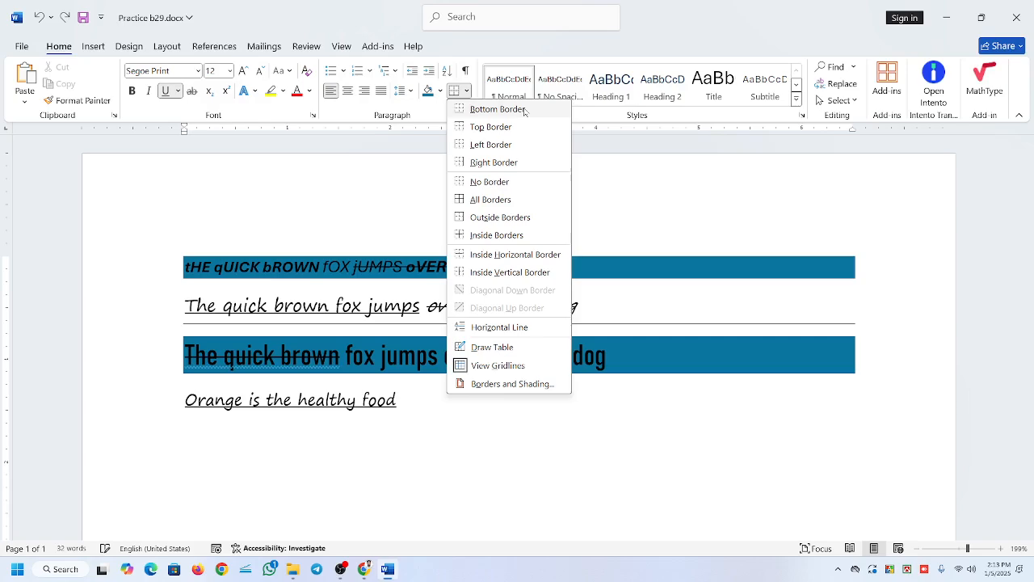
pyautogui.click(524, 112)
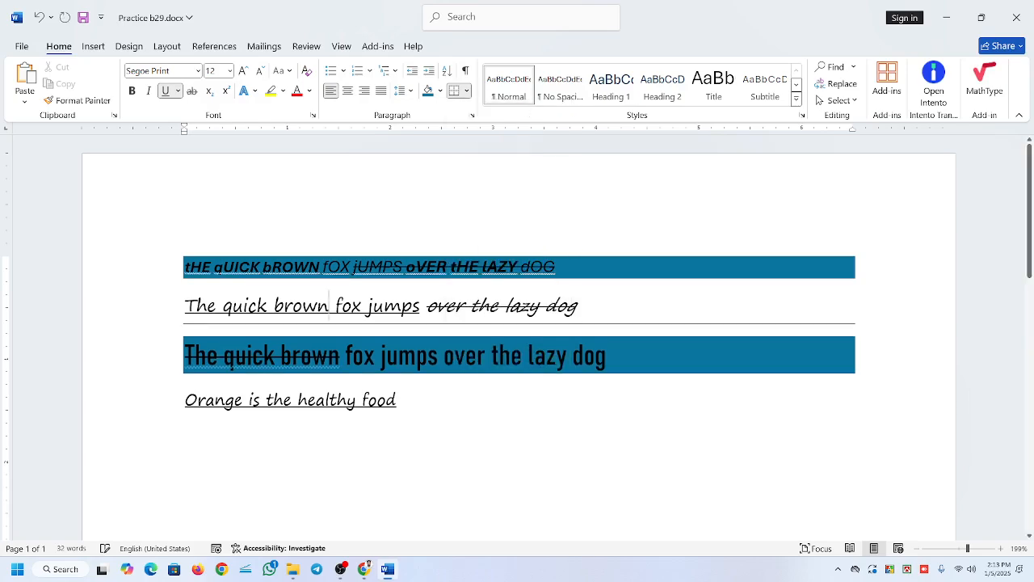
pyautogui.click(467, 91)
pyautogui.click(509, 126)
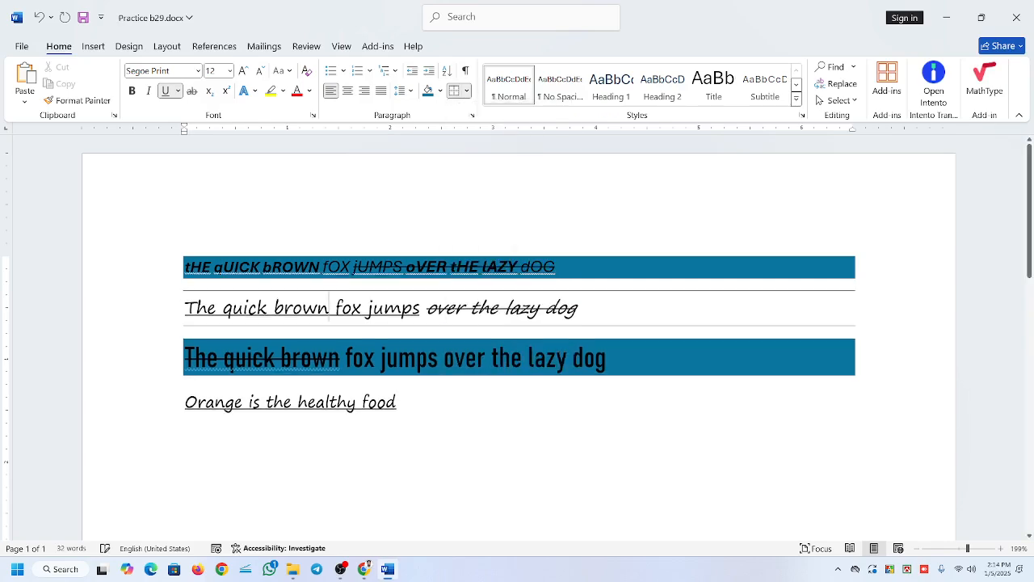
# Add a left border and a right border to the second paragraph, and undo its border changes.
pyautogui.click(466, 90)
pyautogui.click(466, 148)
pyautogui.click(466, 90)
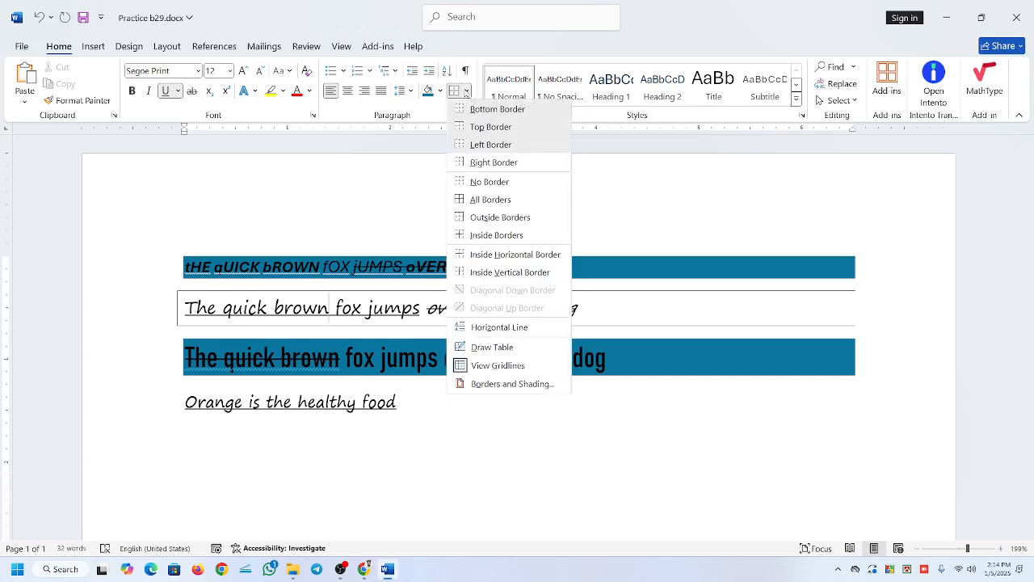
pyautogui.click(487, 162)
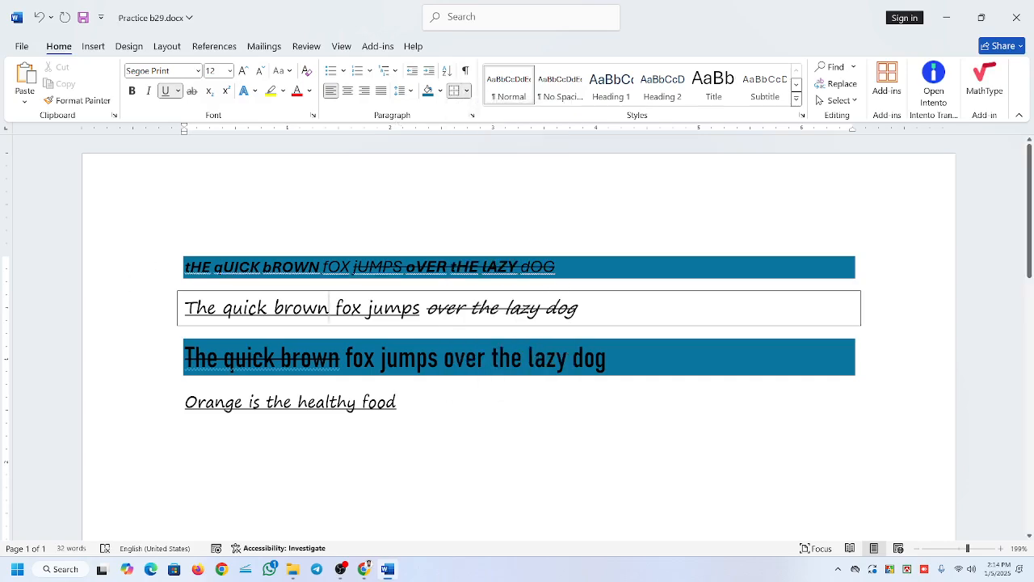
pyautogui.hotkey('ctrl', 'z')
pyautogui.hotkey('ctrl', 'z')
# Try All Borders and Outside Borders on the second paragraph, undoing each one.
pyautogui.click(466, 95)
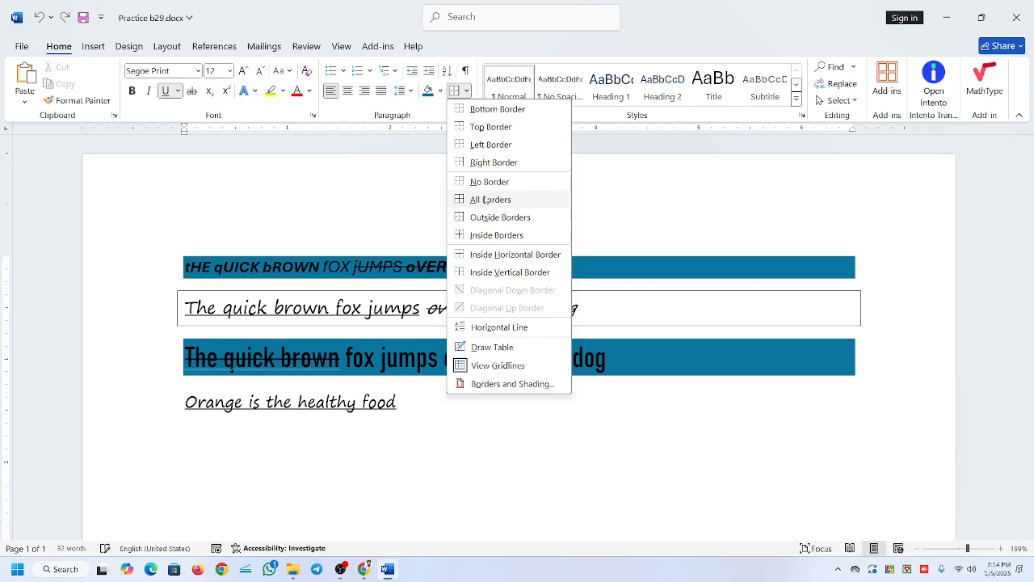
pyautogui.click(485, 200)
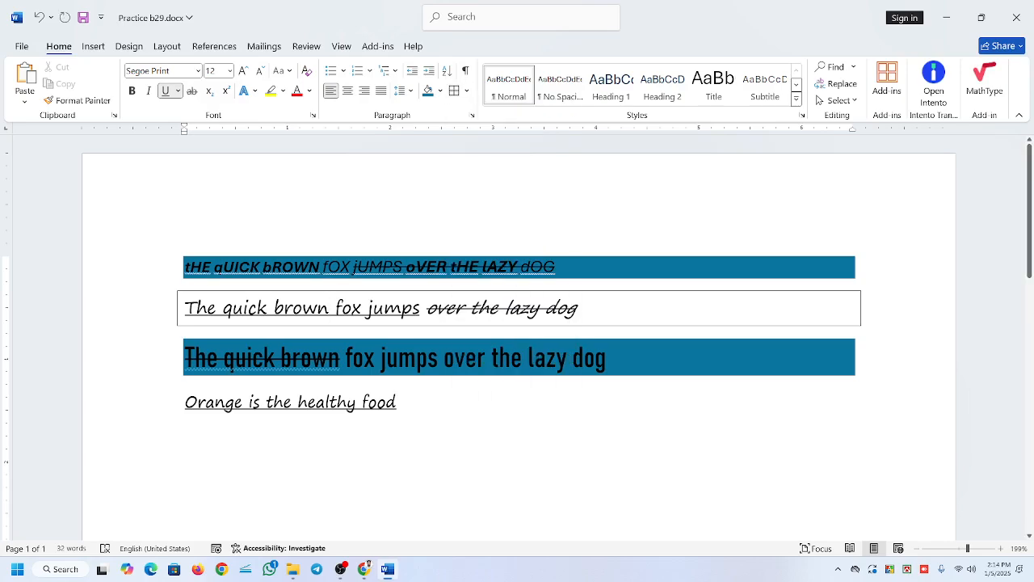
pyautogui.click(467, 90)
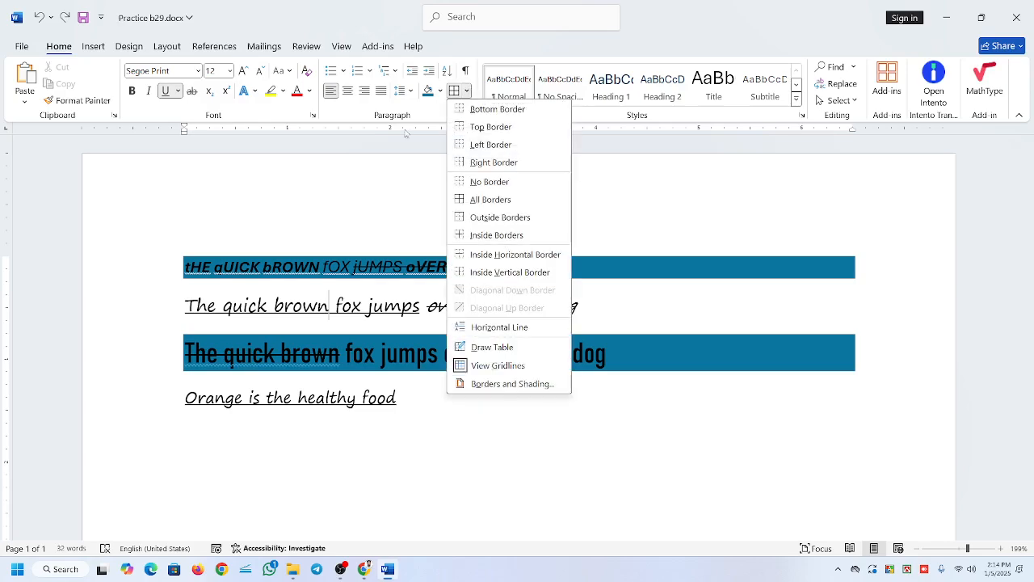
pyautogui.click(496, 217)
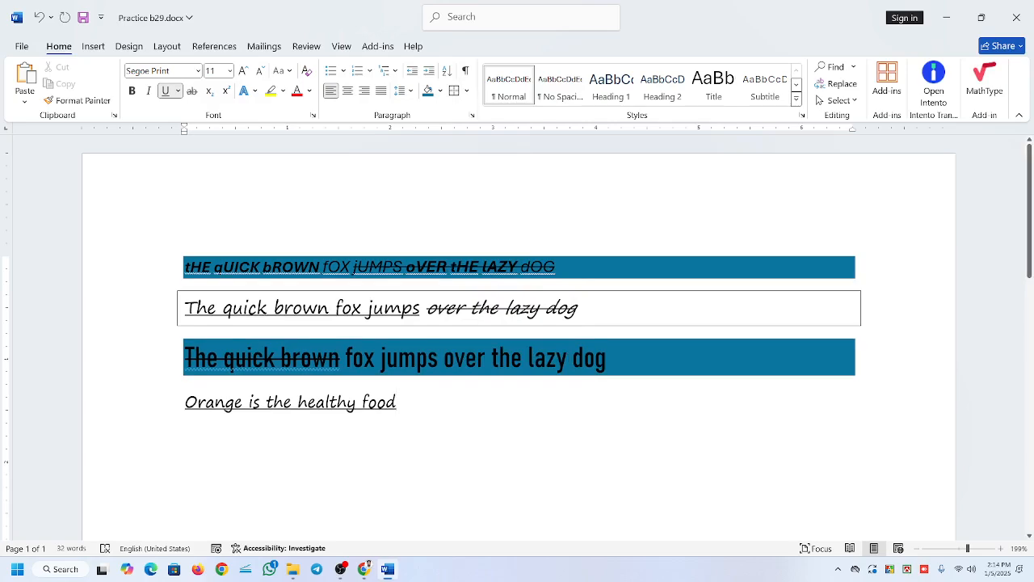
pyautogui.hotkey('ctrl', 'z')
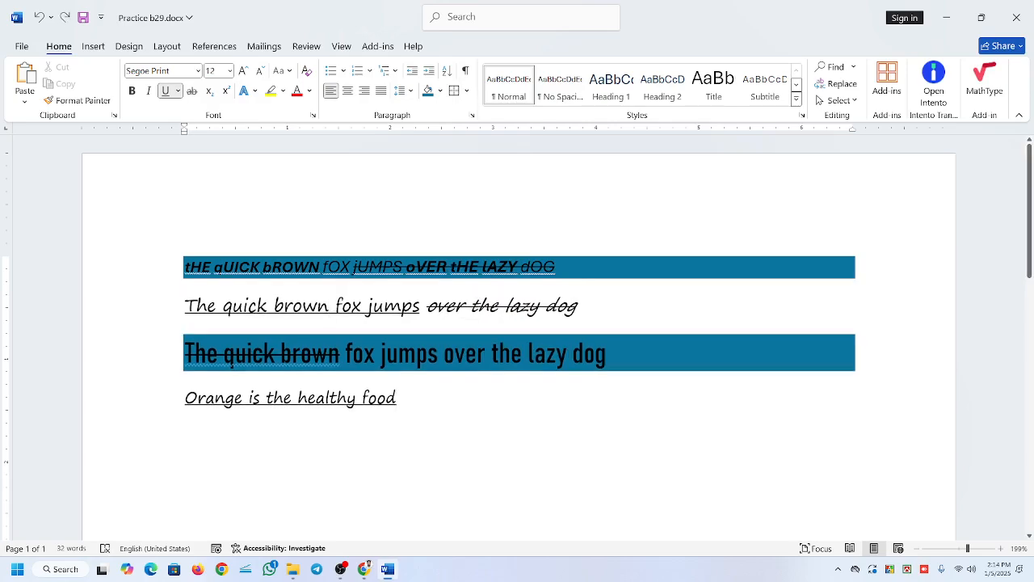
# Select the second and third paragraphs and put outside borders around both.
pyautogui.moveTo(617, 356); pyautogui.dragTo(159, 316)
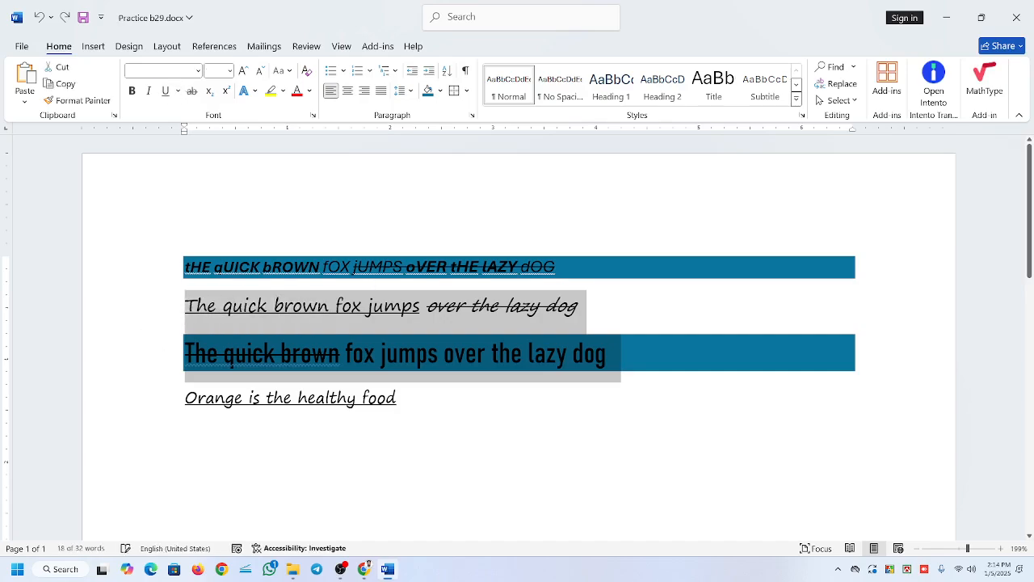
pyautogui.click(466, 91)
pyautogui.click(500, 216)
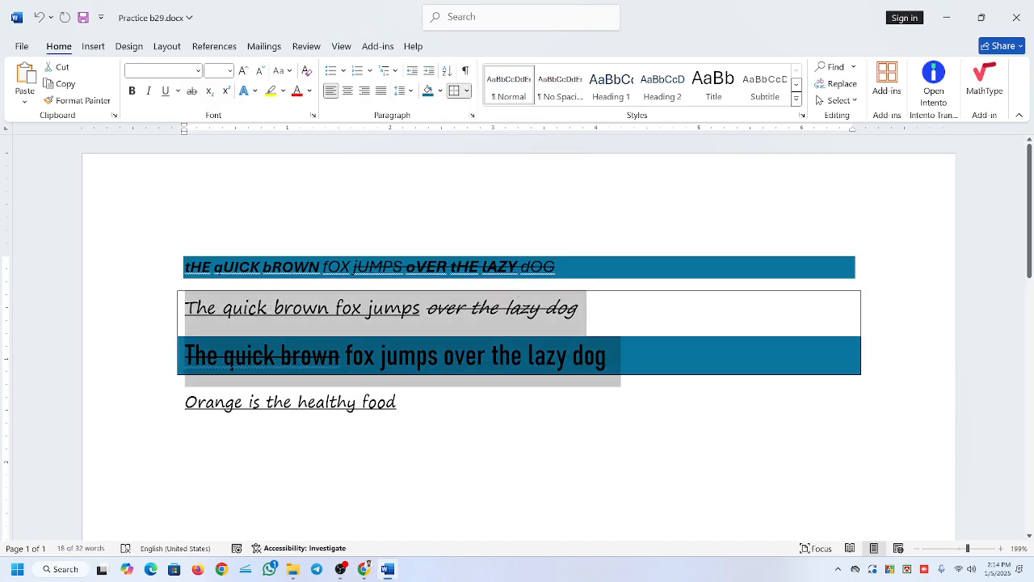
pyautogui.click(185, 470)
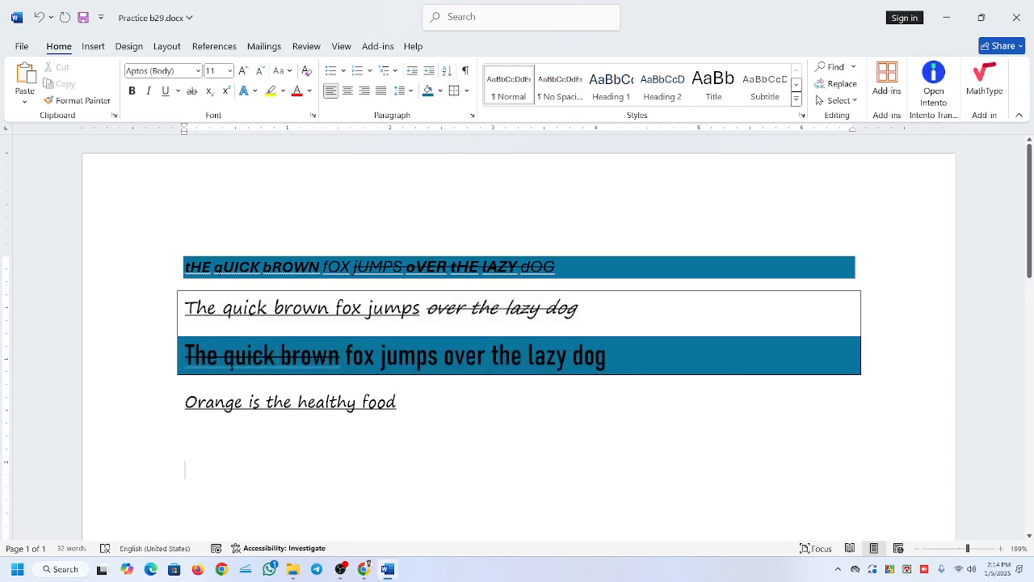
# Remove the shading from the third paragraph by setting it to No Color.
pyautogui.click(608, 356)
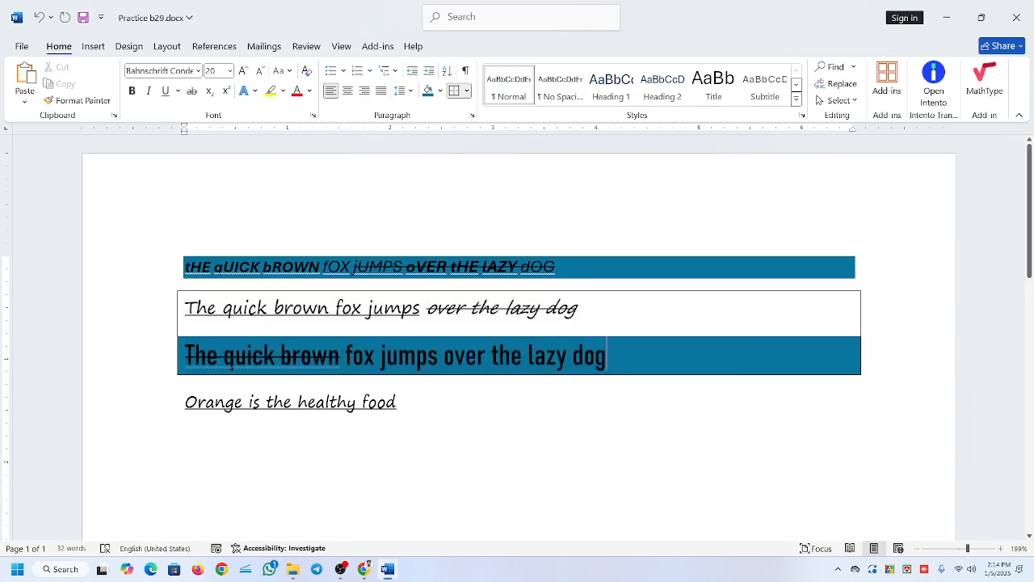
pyautogui.click(441, 91)
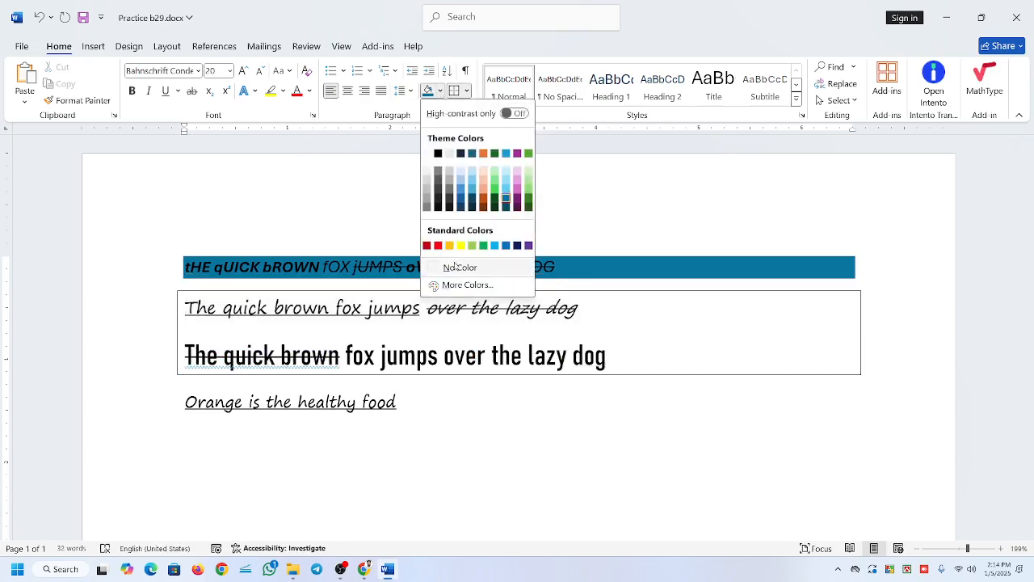
pyautogui.click(458, 268)
pyautogui.click(185, 437)
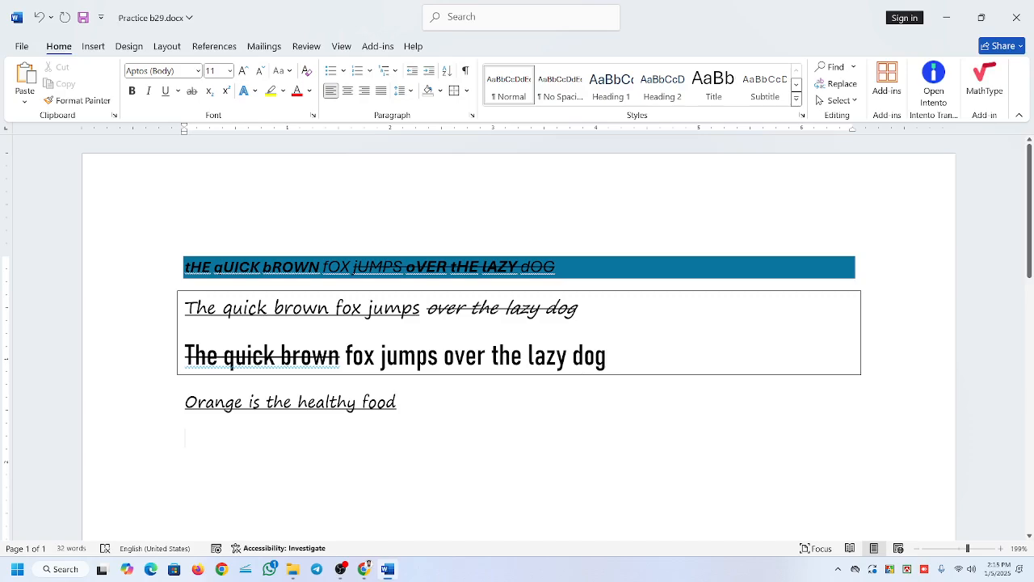
# Apply All Borders to the second and third paragraphs together.
pyautogui.moveTo(607, 353); pyautogui.dragTo(186, 310)
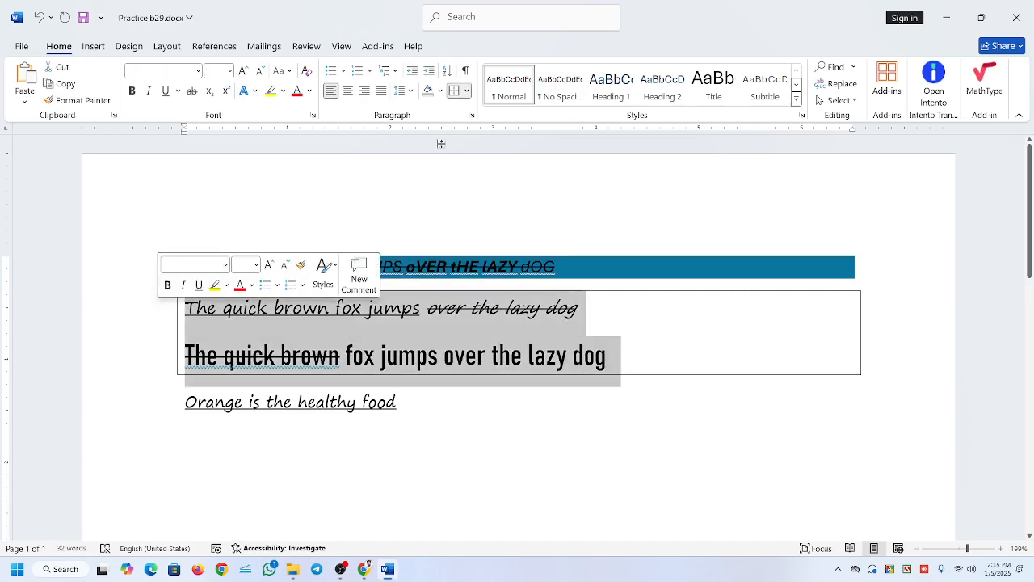
pyautogui.click(466, 91)
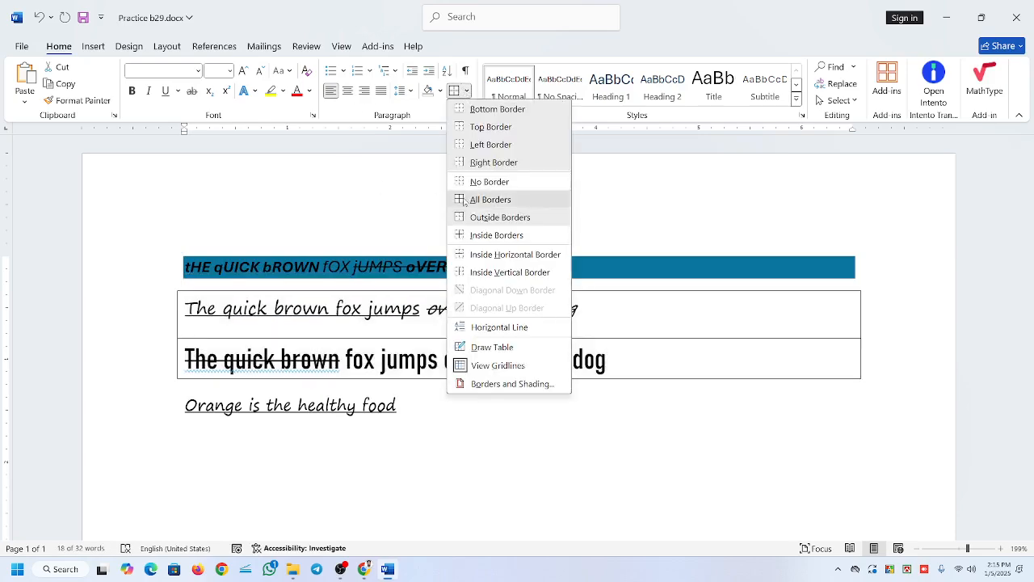
pyautogui.click(484, 200)
pyautogui.click(580, 309)
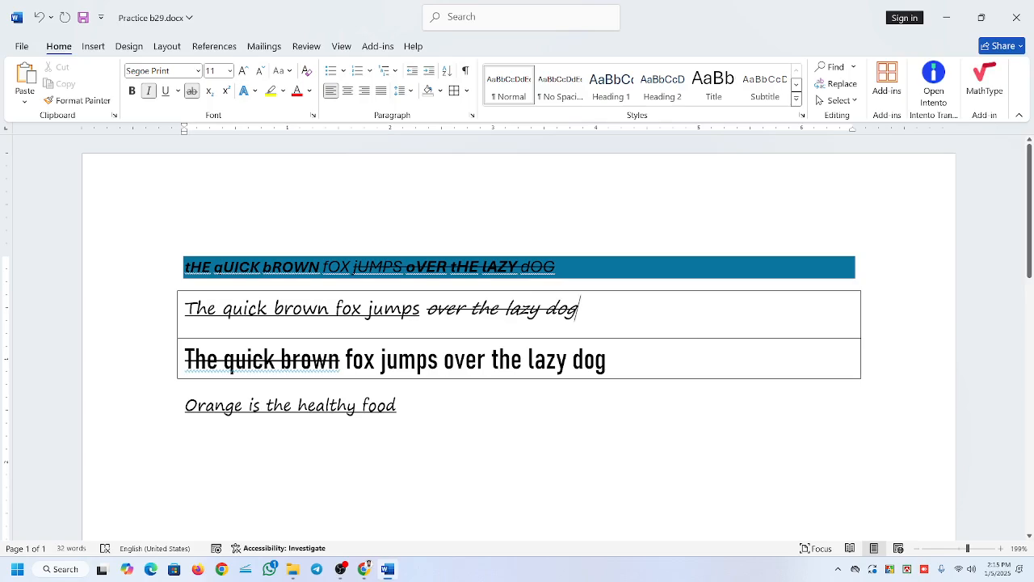
pyautogui.moveTo(224, 307); pyautogui.dragTo(425, 308)
pyautogui.moveTo(381, 360); pyautogui.dragTo(526, 361)
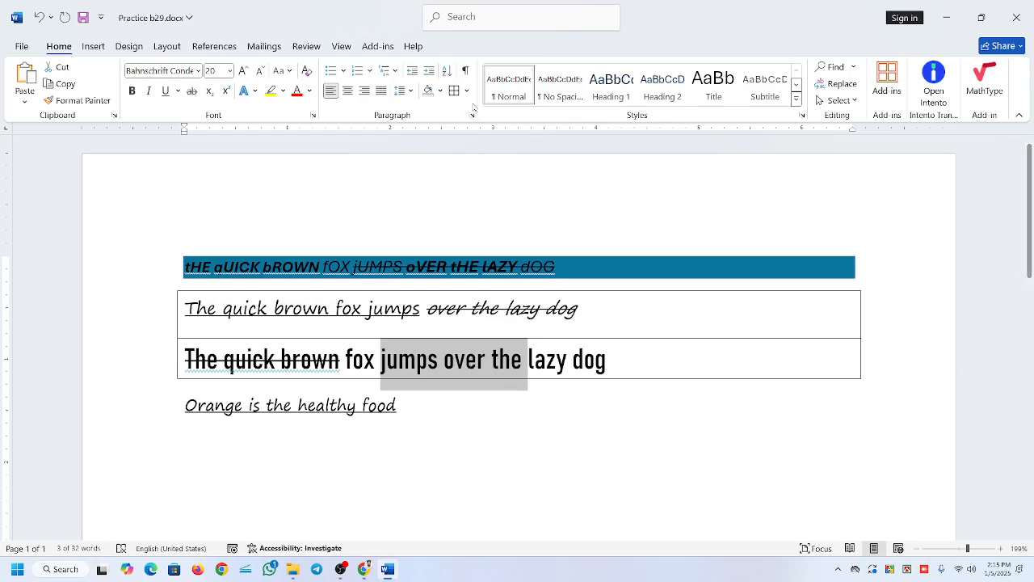
pyautogui.click(446, 70)
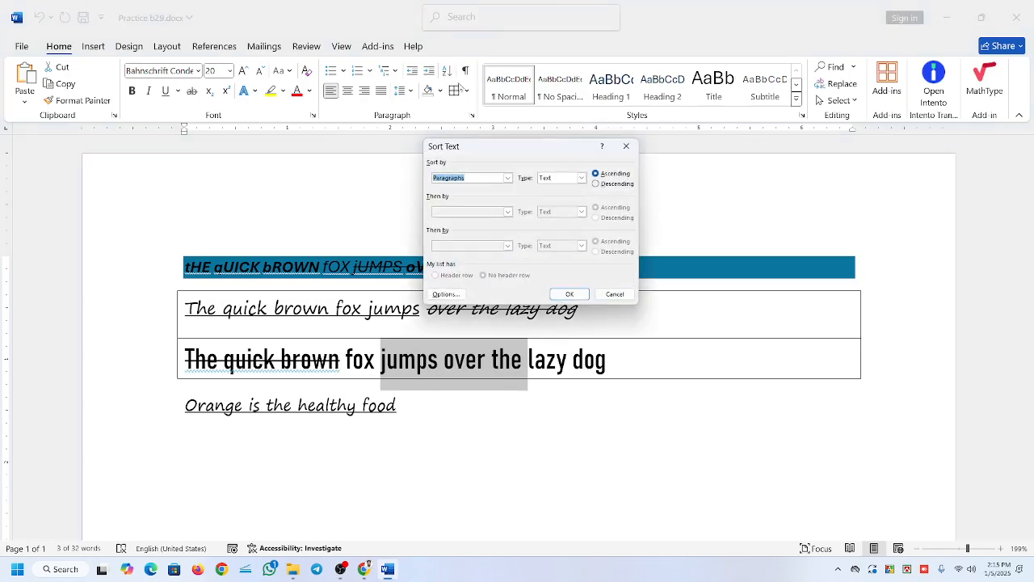
pyautogui.click(614, 294)
pyautogui.click(466, 90)
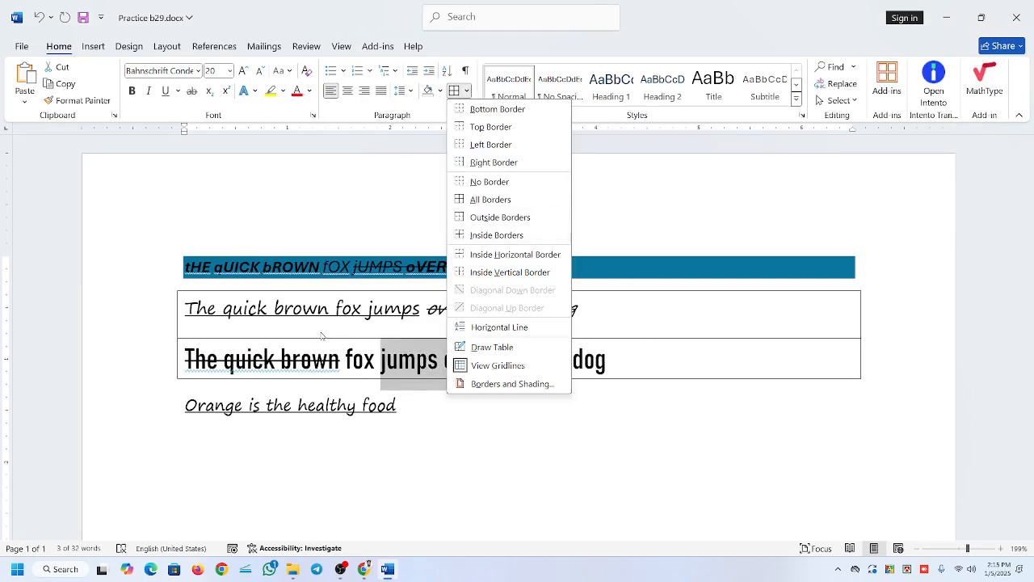
pyautogui.click(242, 315)
# Select the second and third paragraphs and set them to No Border.
pyautogui.click(234, 310)
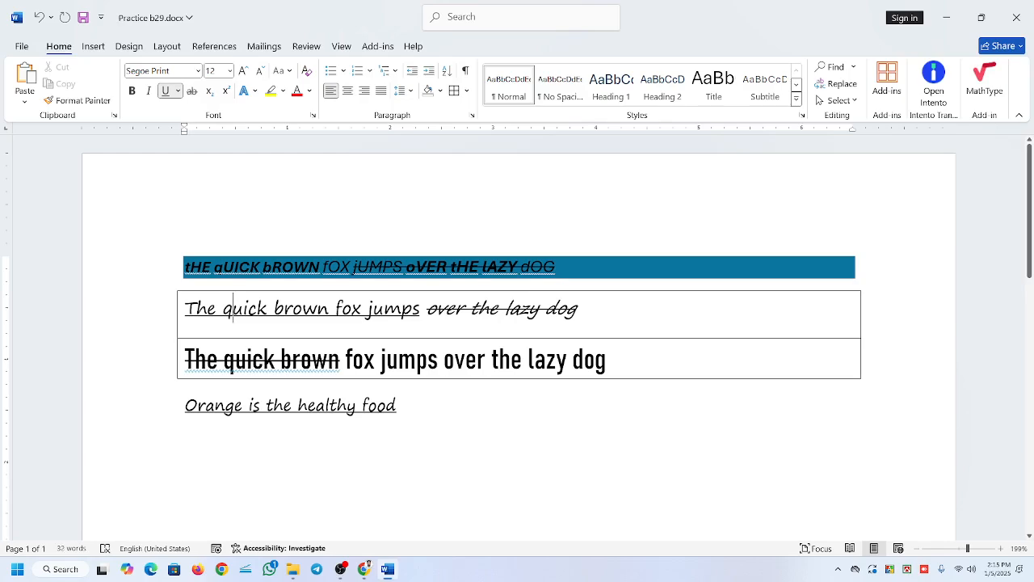
pyautogui.moveTo(234, 309); pyautogui.dragTo(565, 364)
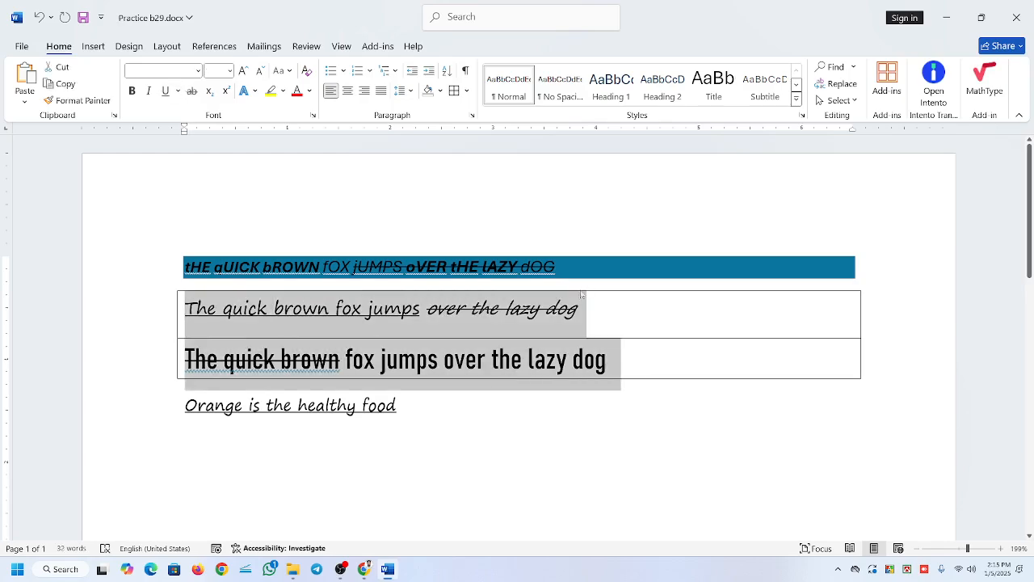
pyautogui.click(466, 91)
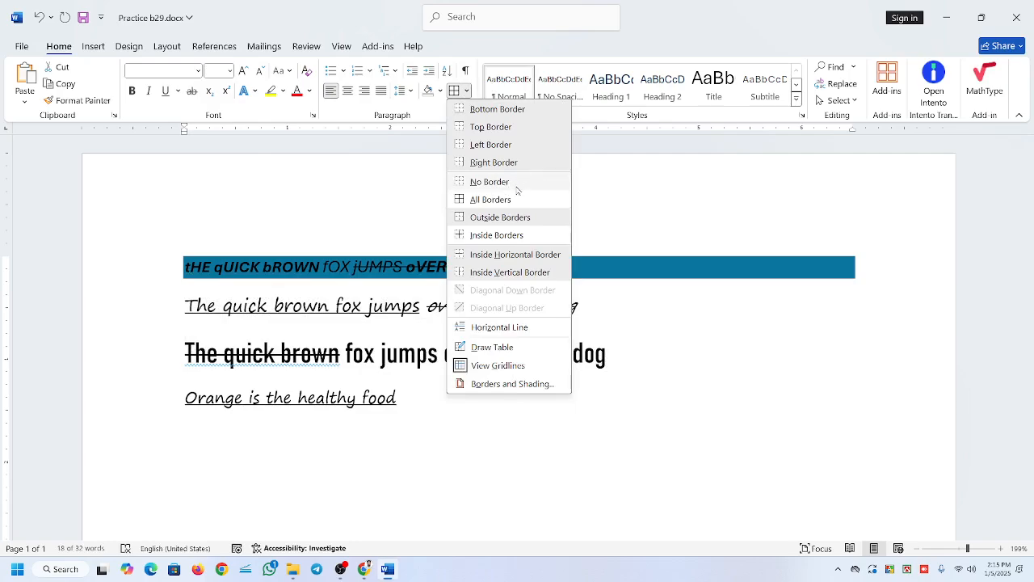
pyautogui.click(518, 190)
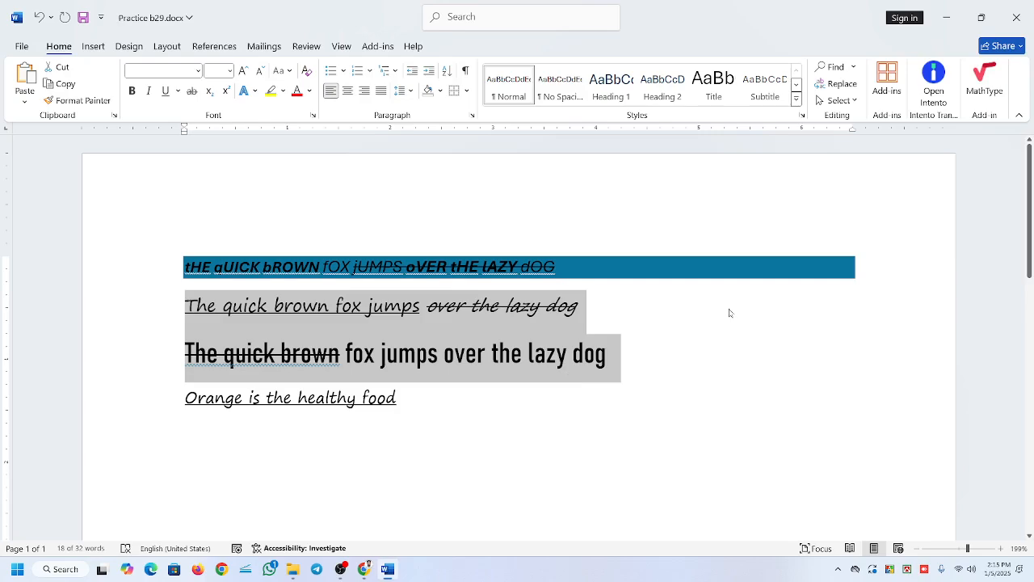
# Apply Inside Borders to the selected second and third paragraphs to separate them with a line.
pyautogui.click(466, 90)
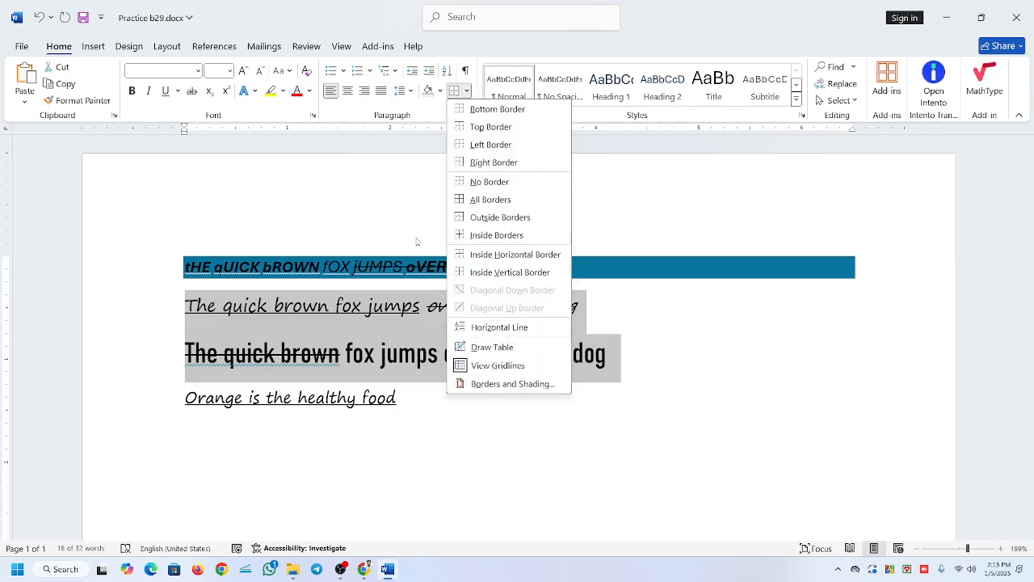
pyautogui.click(496, 234)
pyautogui.click(347, 337)
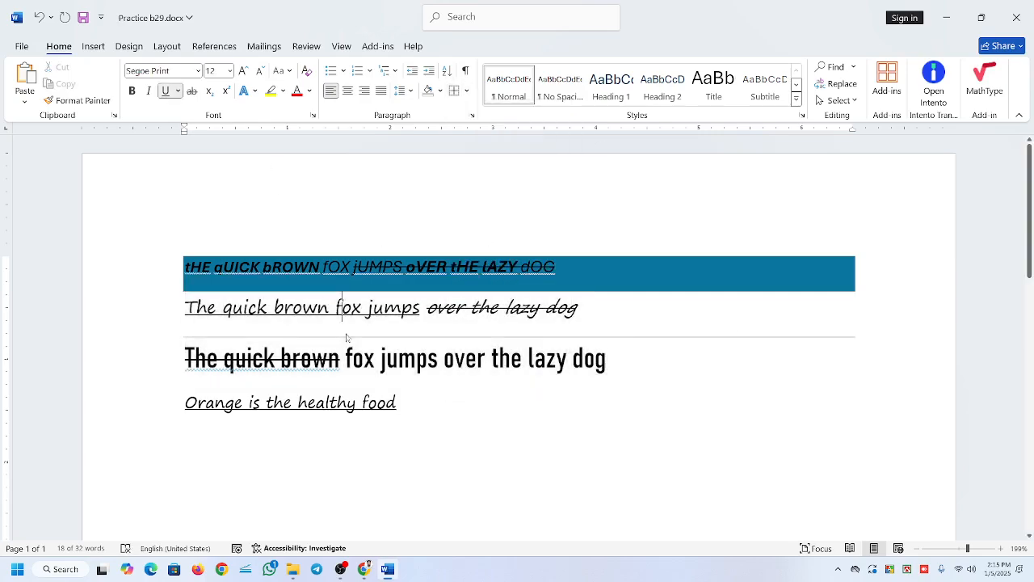
pyautogui.click(706, 341)
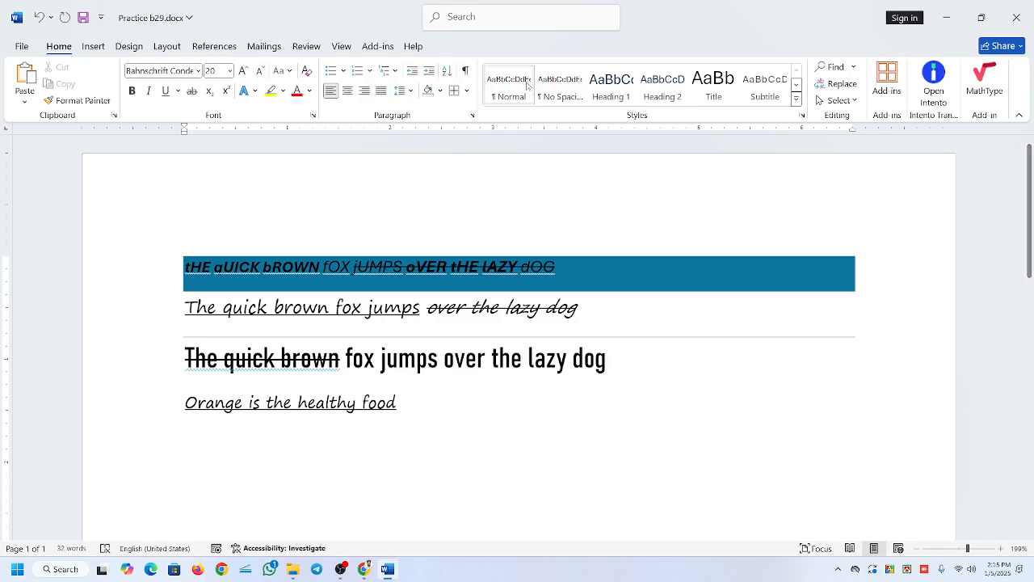
# Remove the border line between the second and third paragraphs.
pyautogui.click(467, 91)
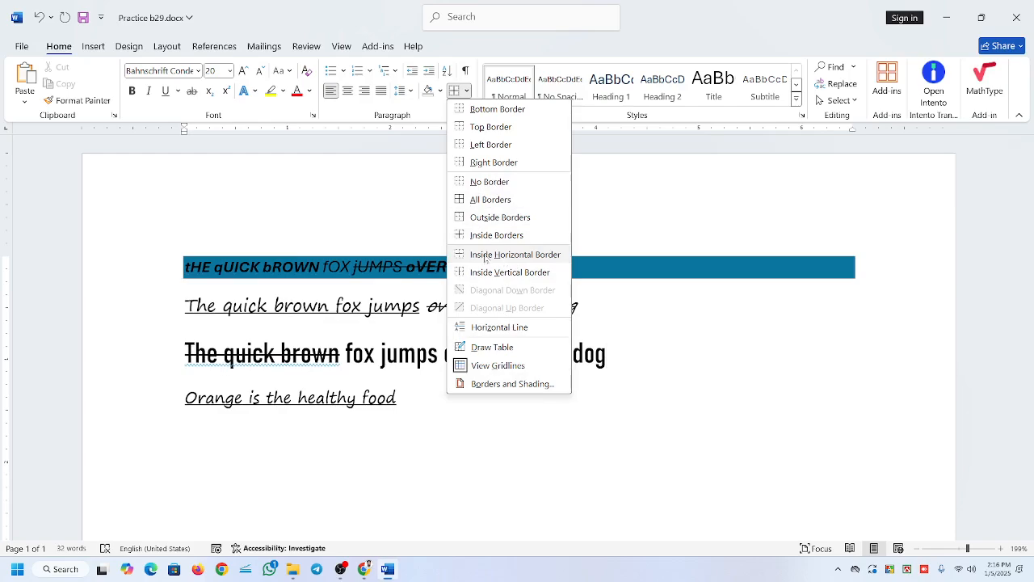
pyautogui.click(511, 305)
pyautogui.click(510, 306)
pyautogui.click(607, 354)
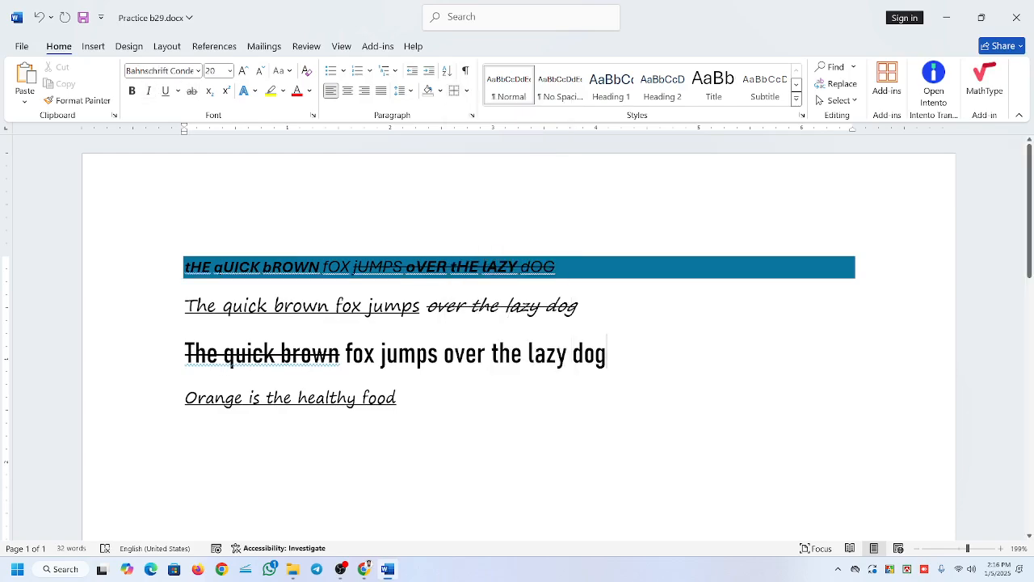
# Remove the blue shading from the first paragraph by setting it to No Color.
pyautogui.click(564, 267)
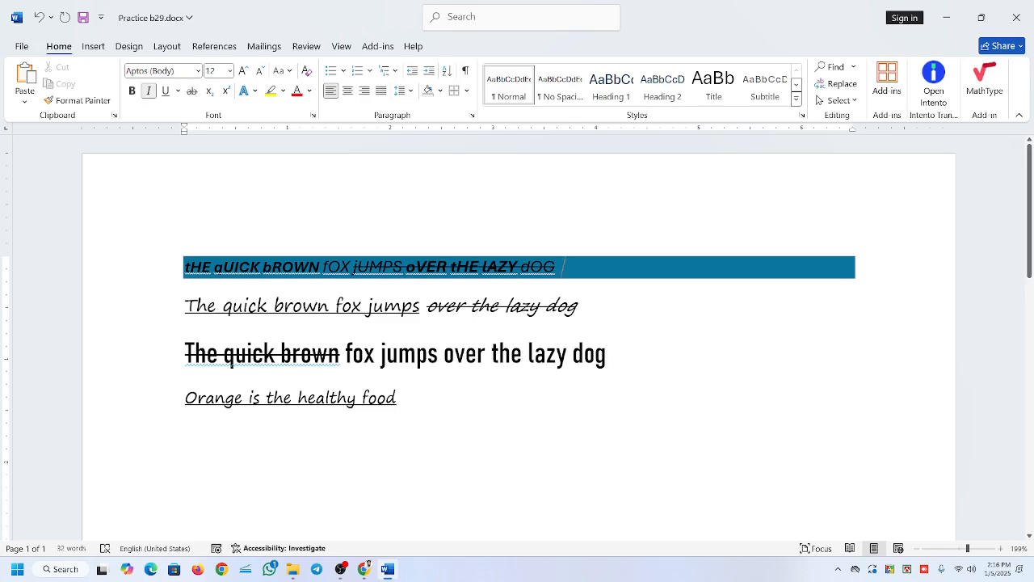
pyautogui.click(440, 91)
pyautogui.click(458, 268)
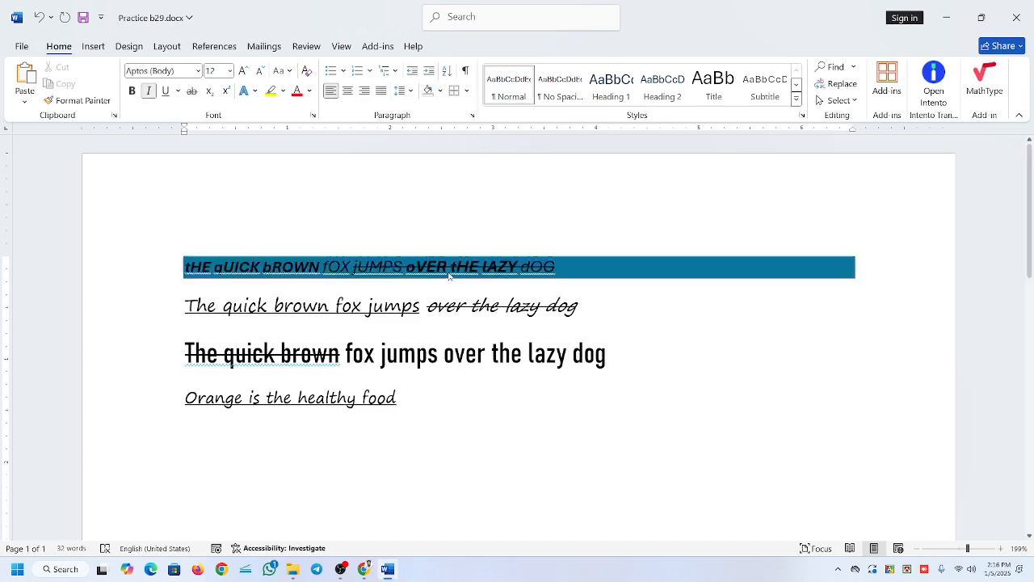
# Show the gridlines on the page and hide them again.
pyautogui.click(579, 306)
pyautogui.click(466, 90)
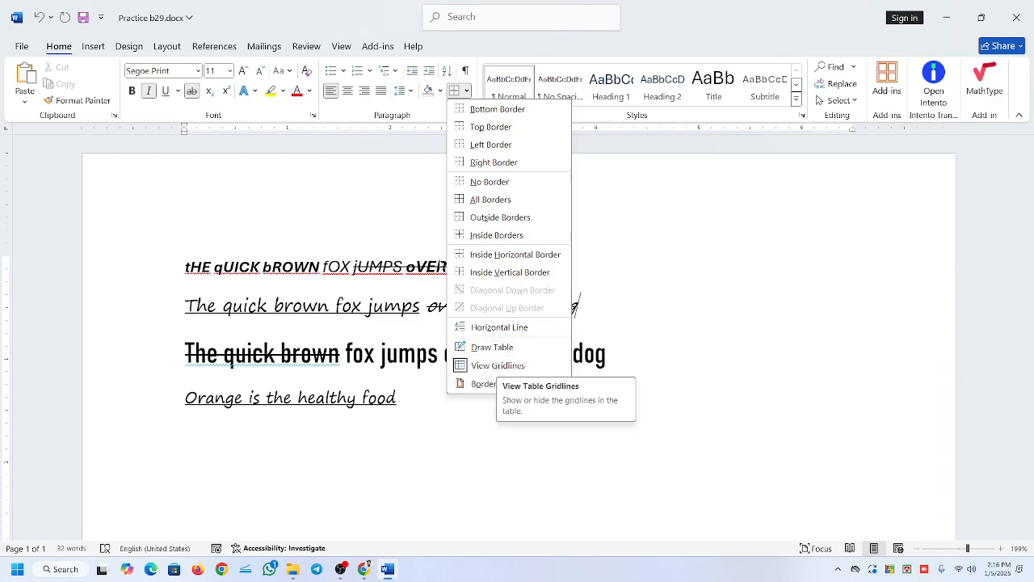
pyautogui.click(347, 46)
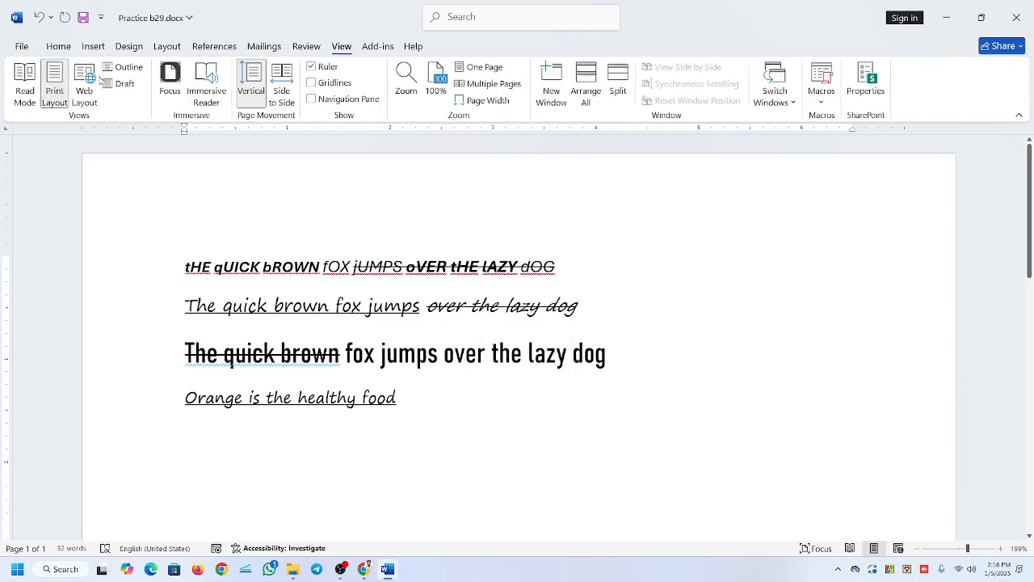
pyautogui.click(312, 83)
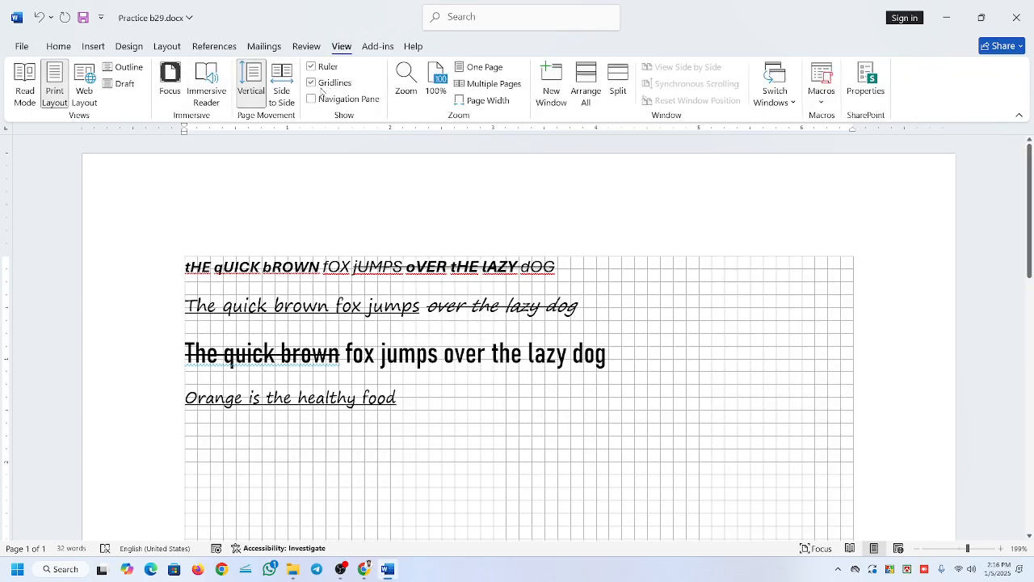
pyautogui.click(312, 83)
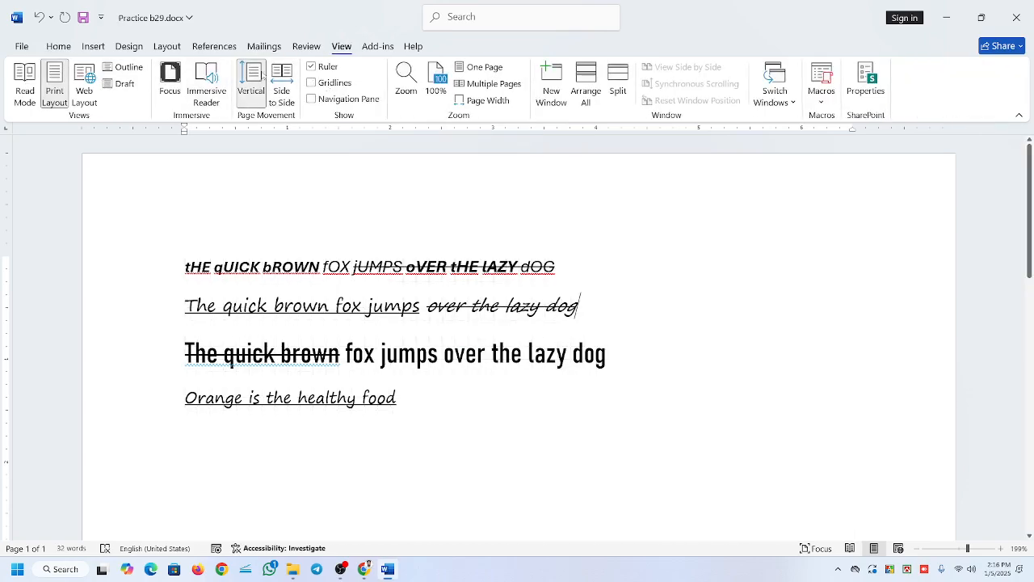
# Open the Borders and Shading dialog for the second paragraph and look through its Borders and Shading pages.
pyautogui.click(58, 46)
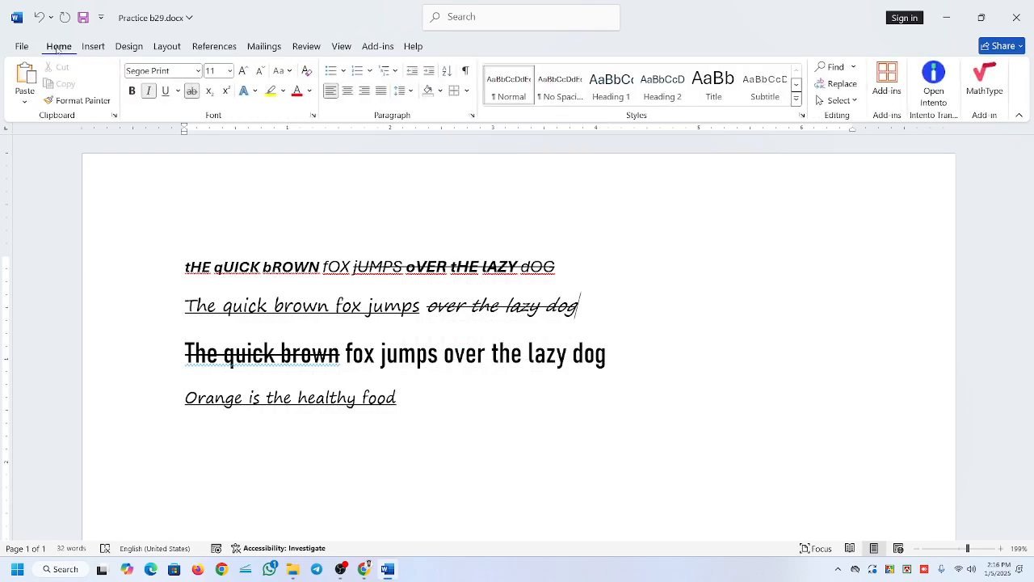
pyautogui.click(466, 91)
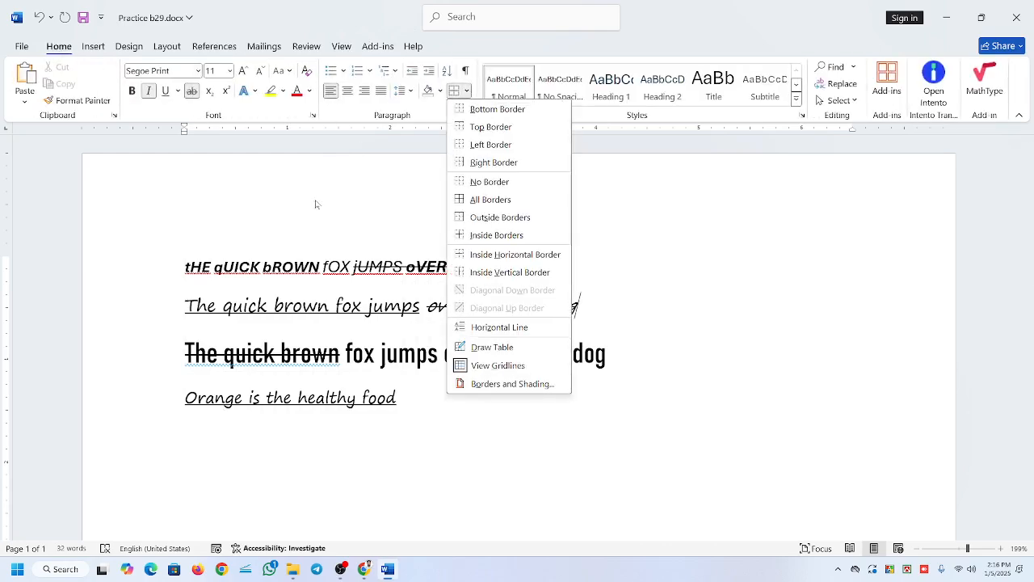
pyautogui.click(506, 384)
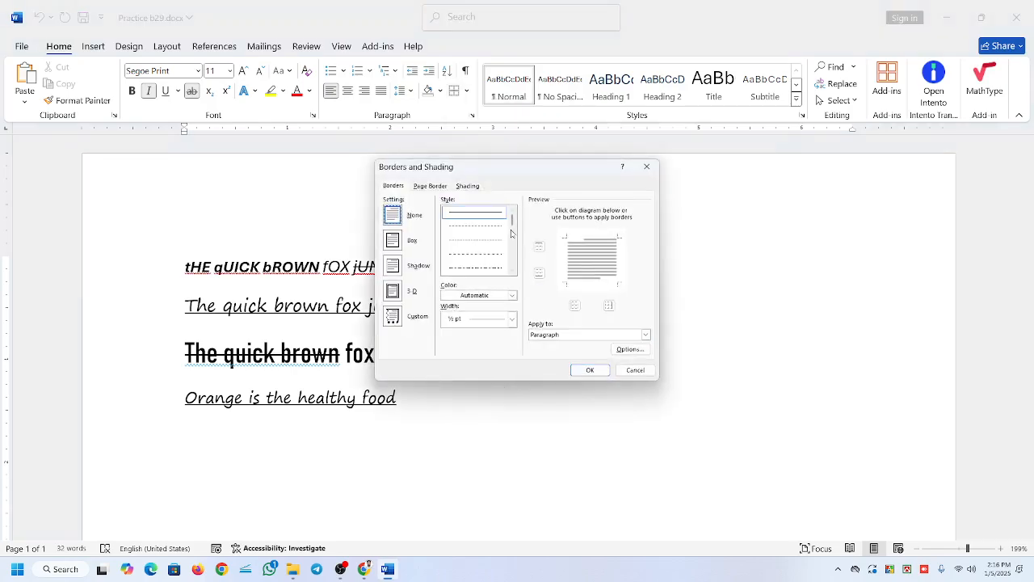
pyautogui.moveTo(482, 173)
pyautogui.mouseDown()
pyautogui.moveTo(663, 198)
pyautogui.moveTo(469, 132)
pyautogui.moveTo(654, 245)
pyautogui.moveTo(657, 173)
pyautogui.moveTo(635, 113)
pyautogui.mouseUp()
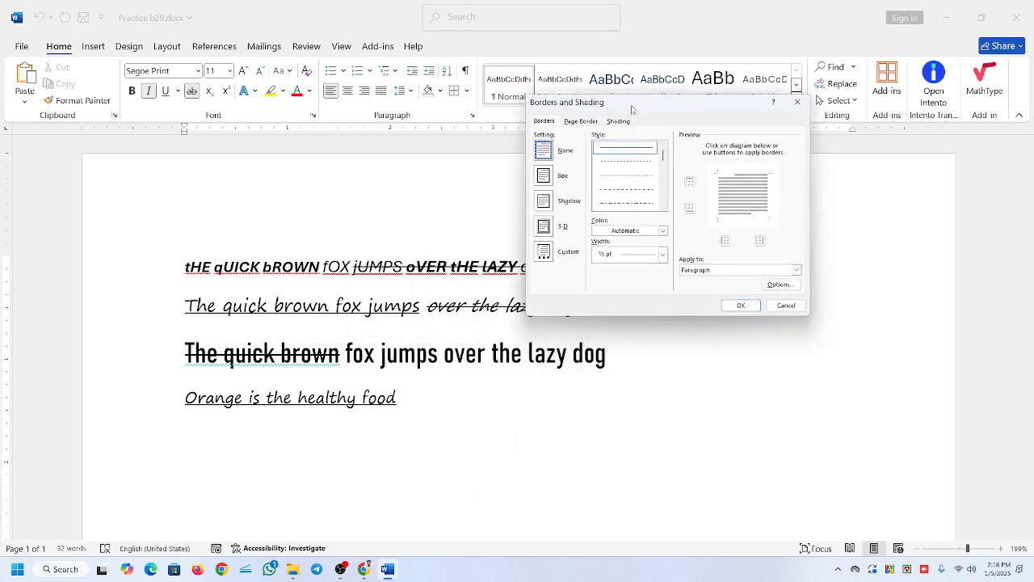
pyautogui.click(542, 122)
pyautogui.click(619, 120)
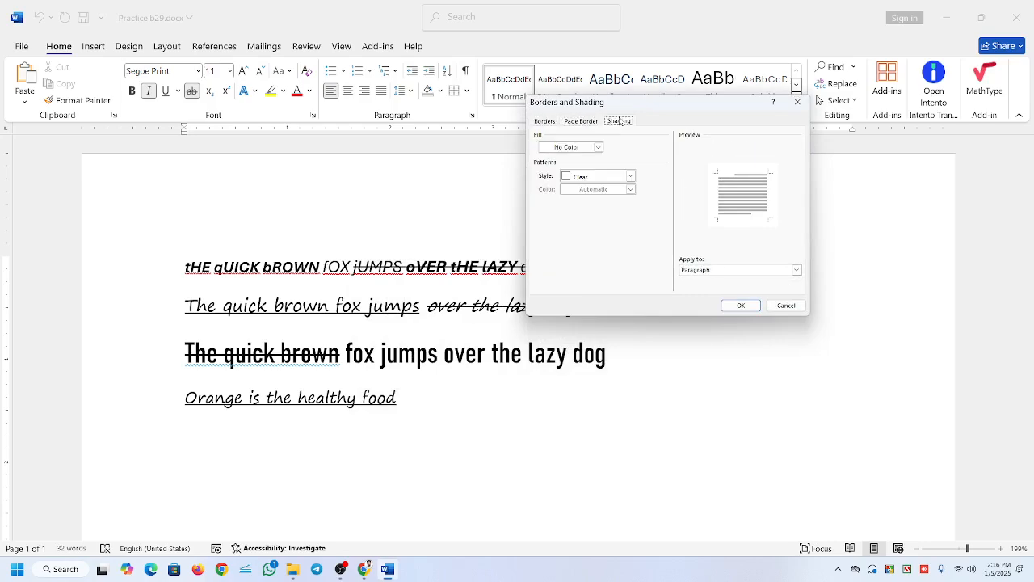
pyautogui.click(544, 122)
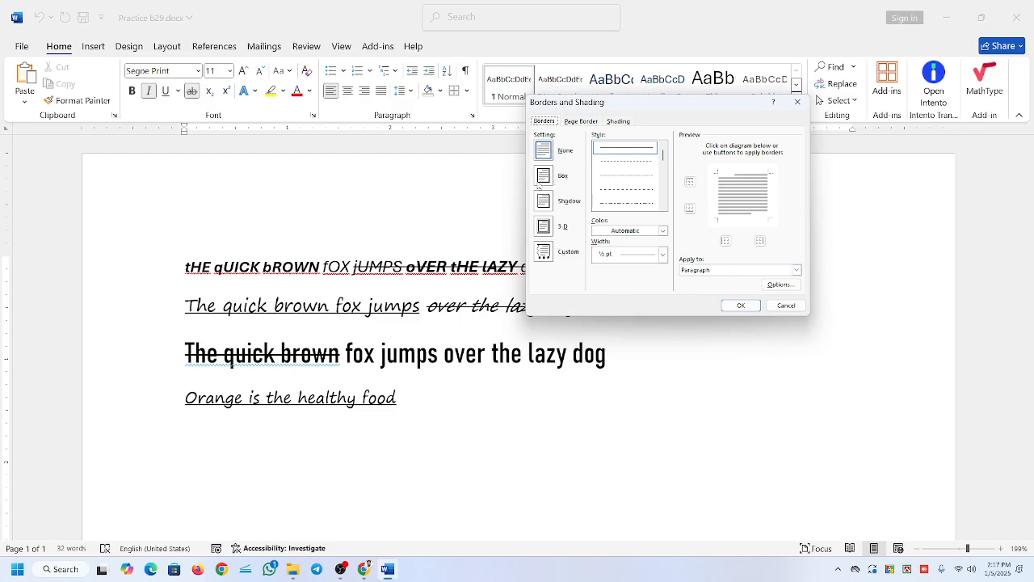
# Apply a Box border with a ½ pt solid line to the second paragraph and undo it.
pyautogui.click(540, 183)
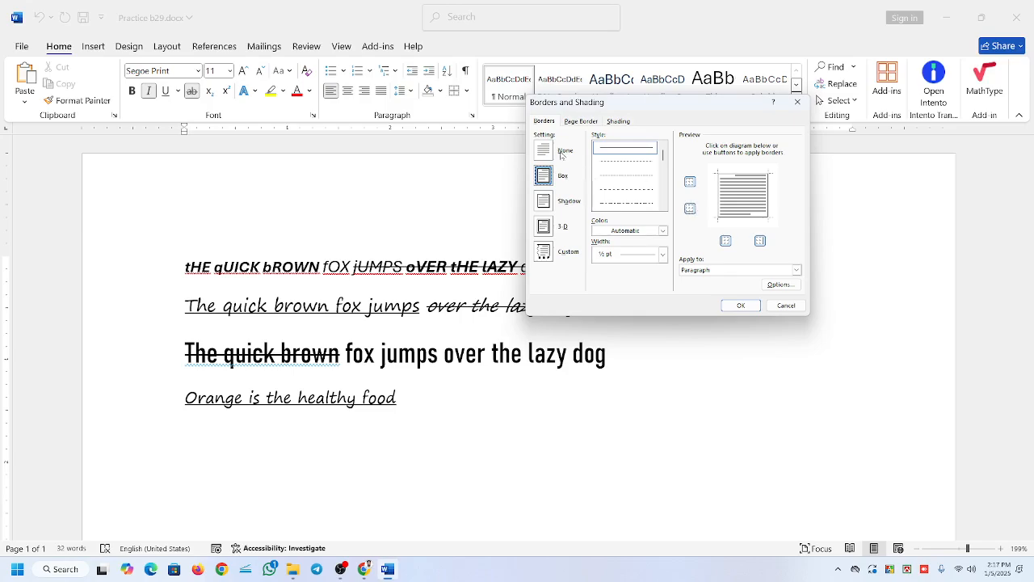
pyautogui.click(546, 154)
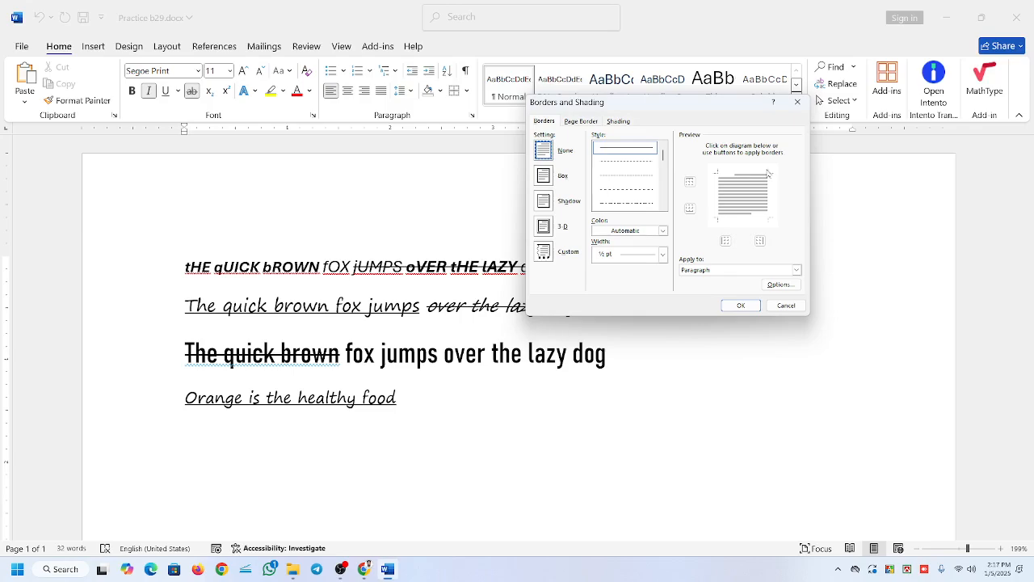
pyautogui.click(548, 177)
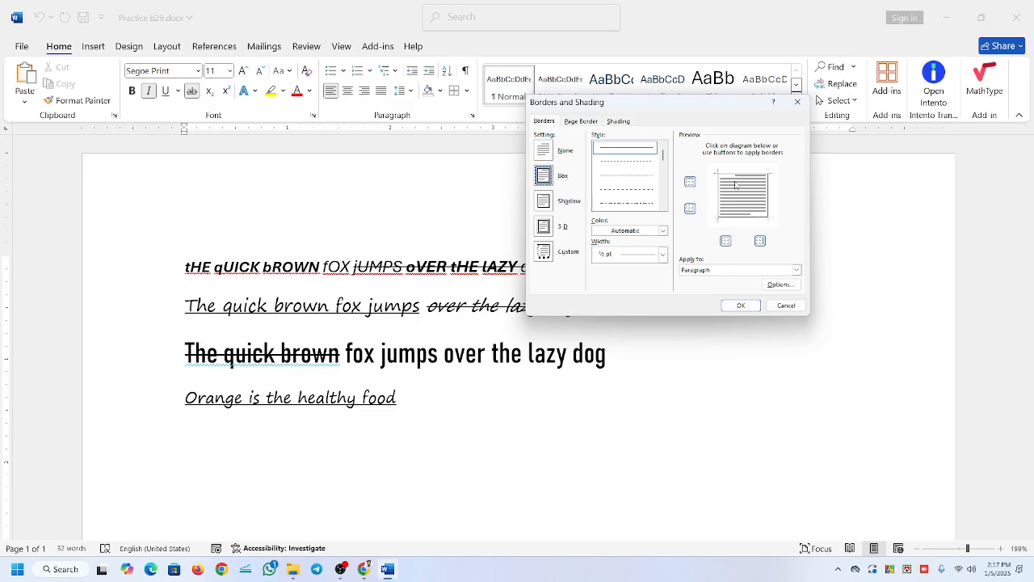
pyautogui.click(741, 305)
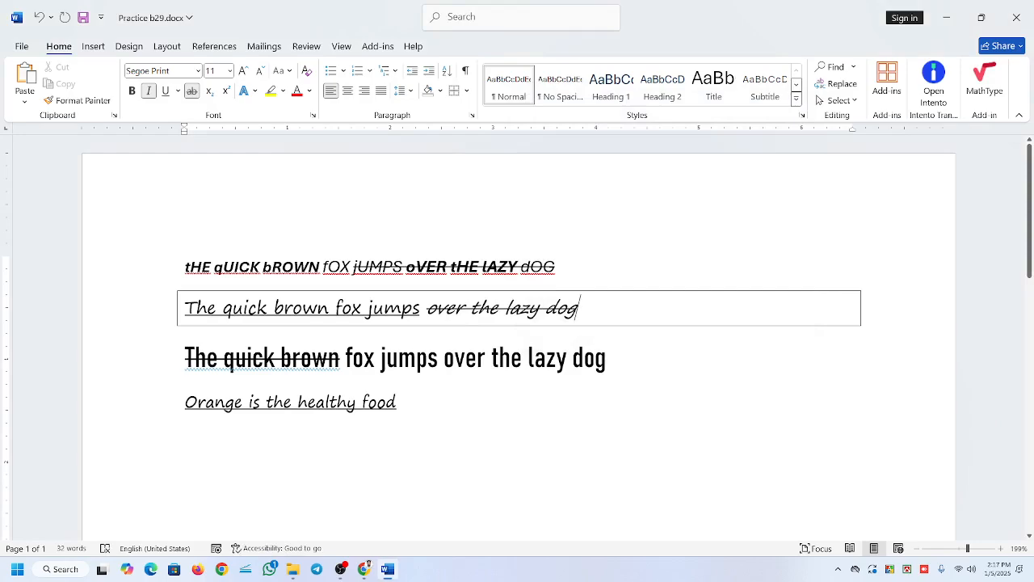
pyautogui.hotkey('ctrl', 'z')
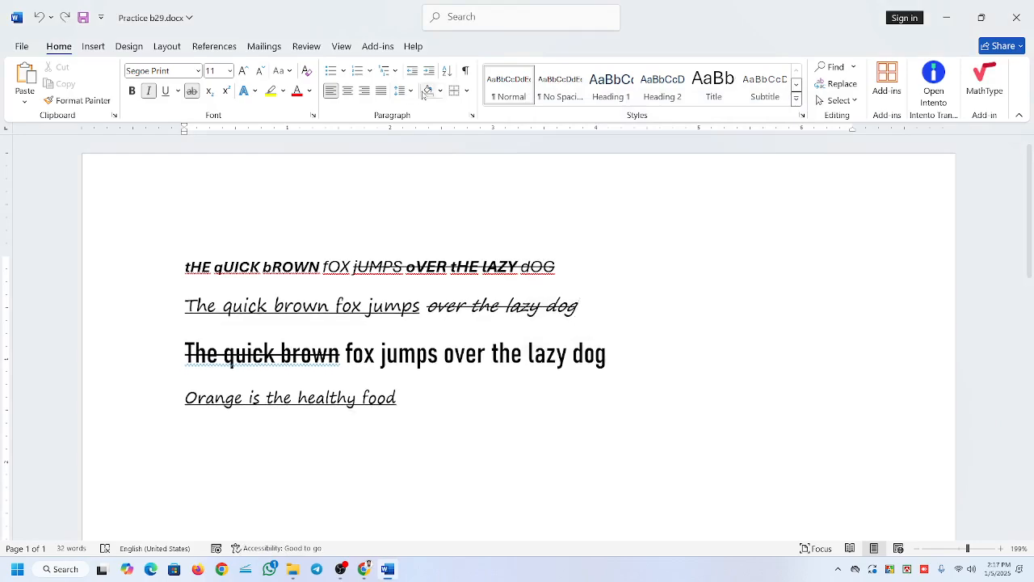
# Set up a Box border for the second paragraph in Borders and Shading with the single wavy line style.
pyautogui.click(466, 90)
pyautogui.click(504, 384)
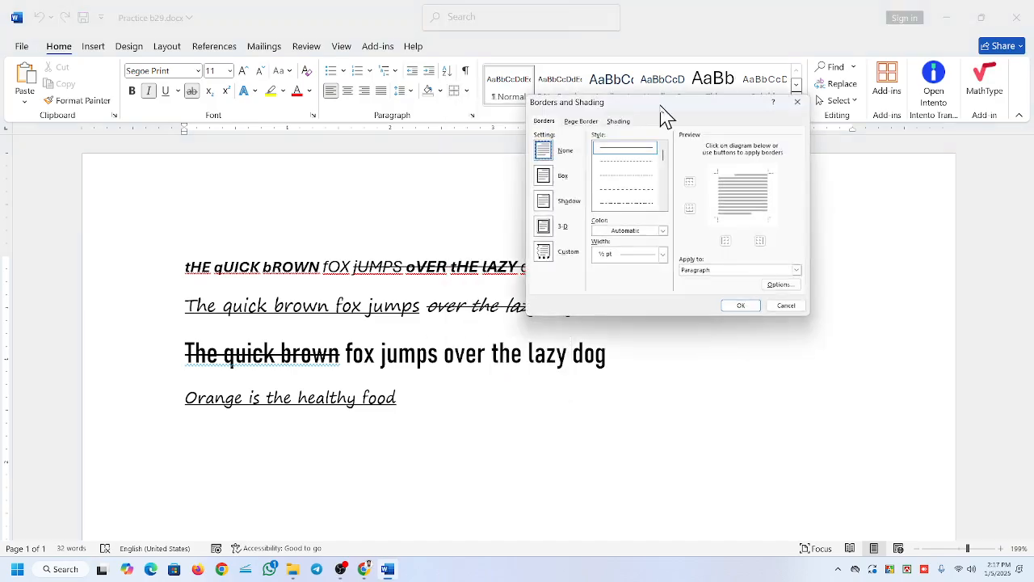
pyautogui.click(548, 161)
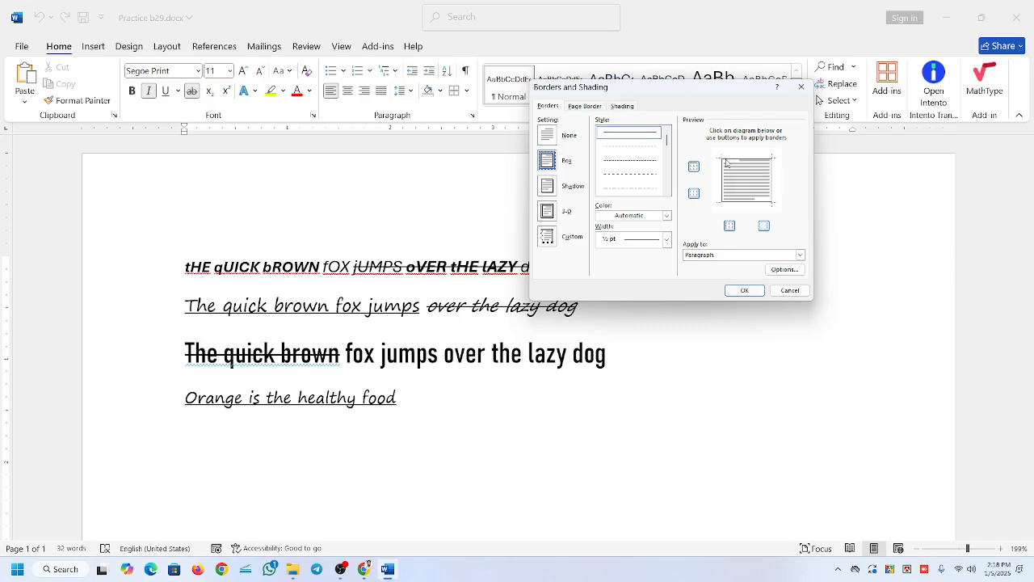
pyautogui.click(629, 147)
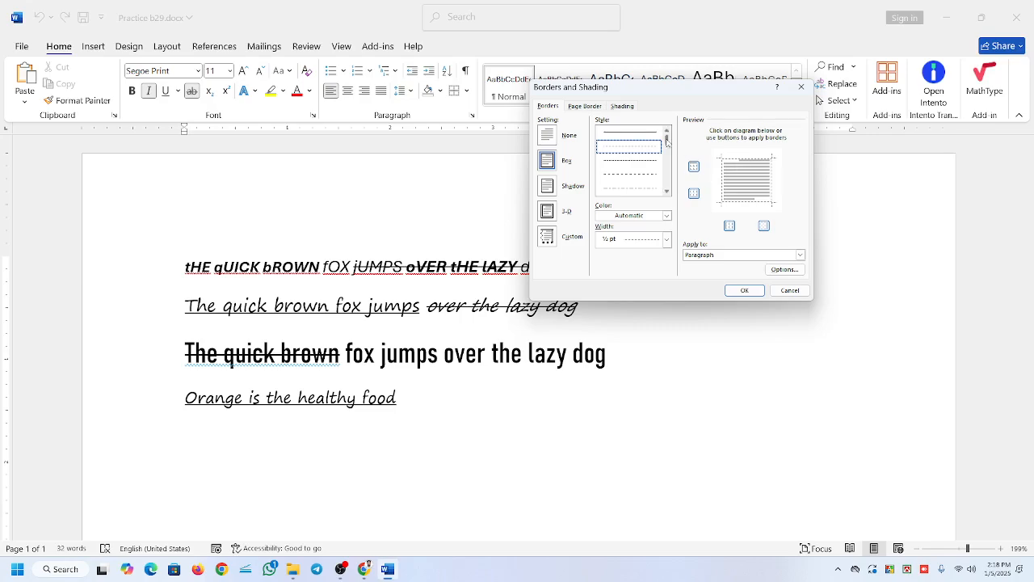
pyautogui.moveTo(669, 140)
pyautogui.mouseDown()
pyautogui.moveTo(672, 192)
pyautogui.moveTo(668, 176)
pyautogui.mouseUp()
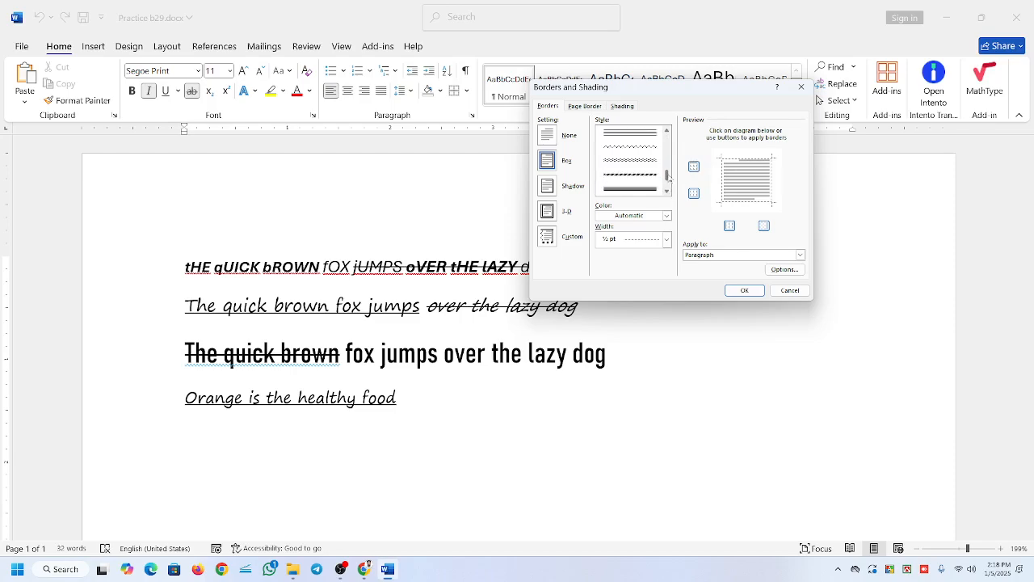
pyautogui.click(630, 152)
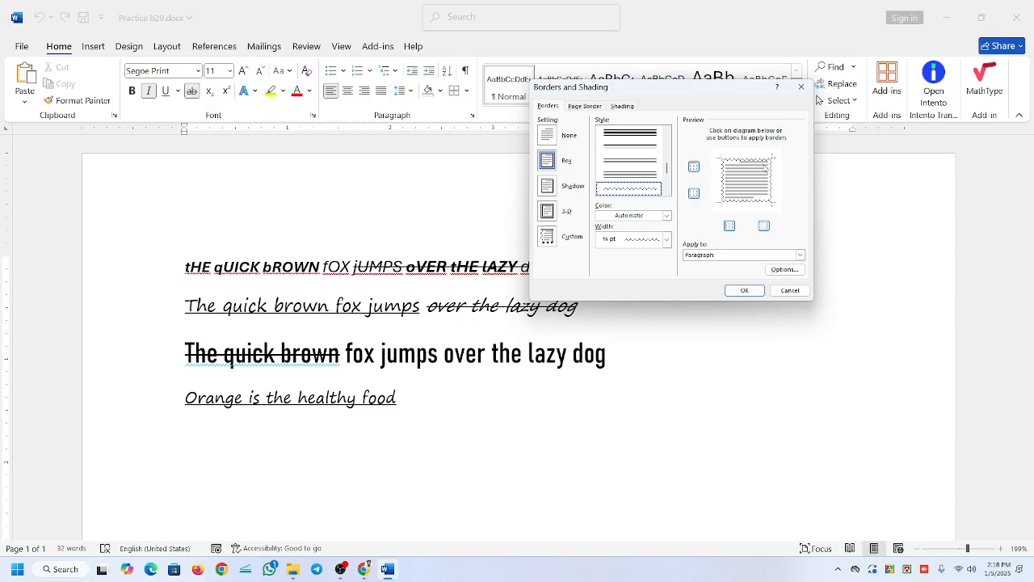
# Set the color of the wavy box border to green and its width to 1 ½ pt.
pyautogui.click(666, 216)
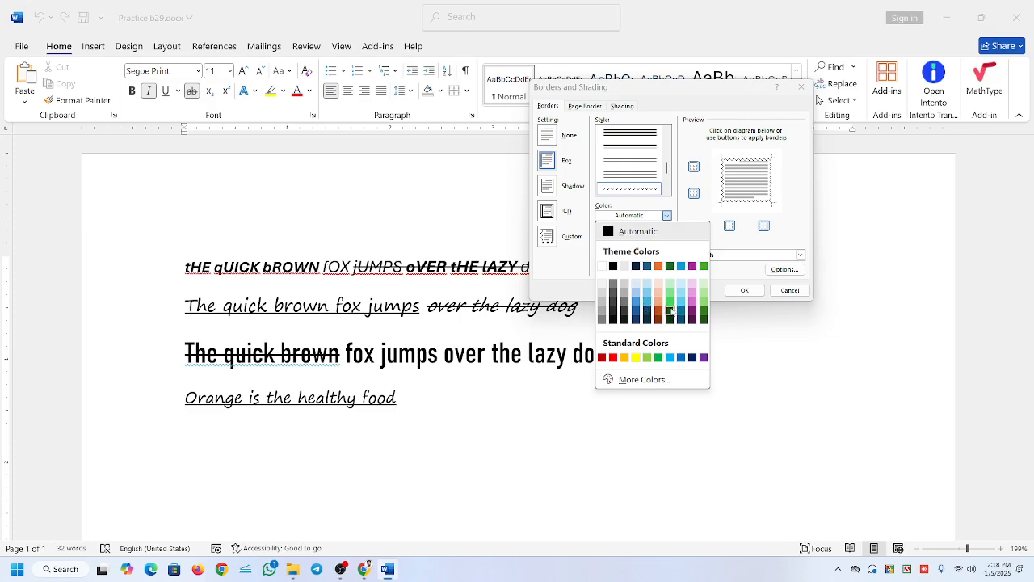
pyautogui.click(671, 311)
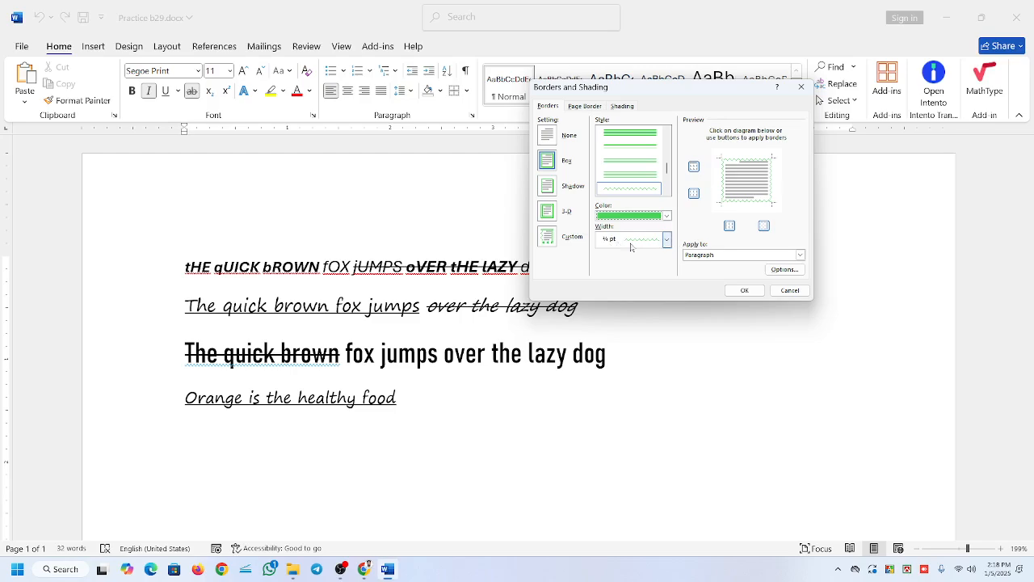
pyautogui.click(665, 240)
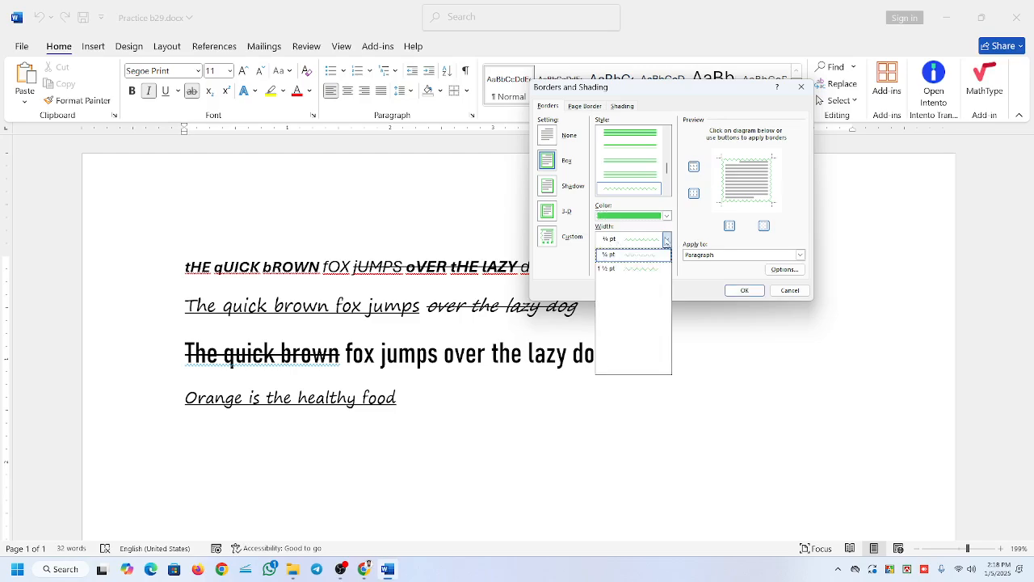
pyautogui.click(634, 268)
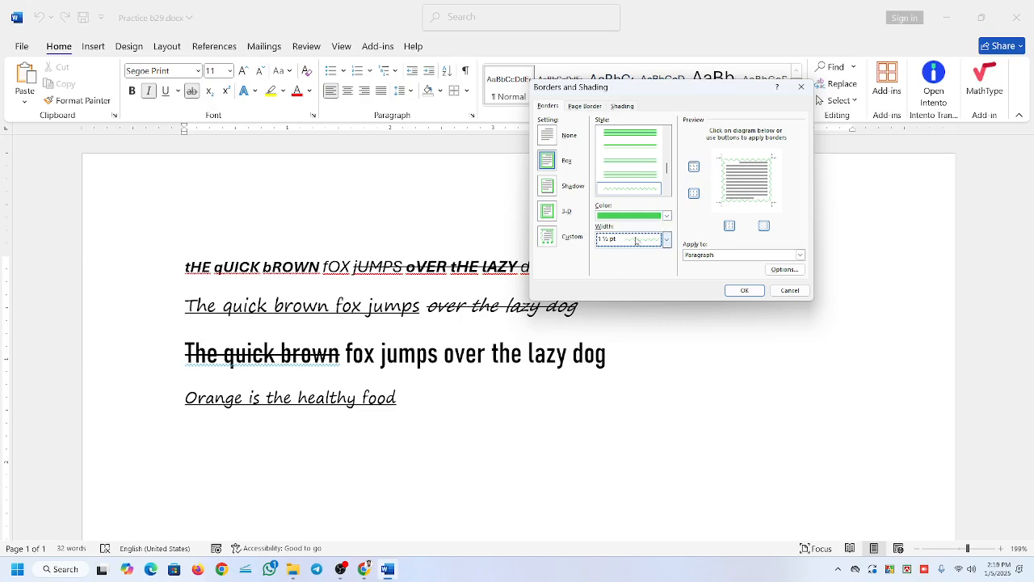
# Change the green box border to the single solid line style with a width of 6 pt.
pyautogui.moveTo(666, 168); pyautogui.dragTo(666, 139)
pyautogui.click(632, 133)
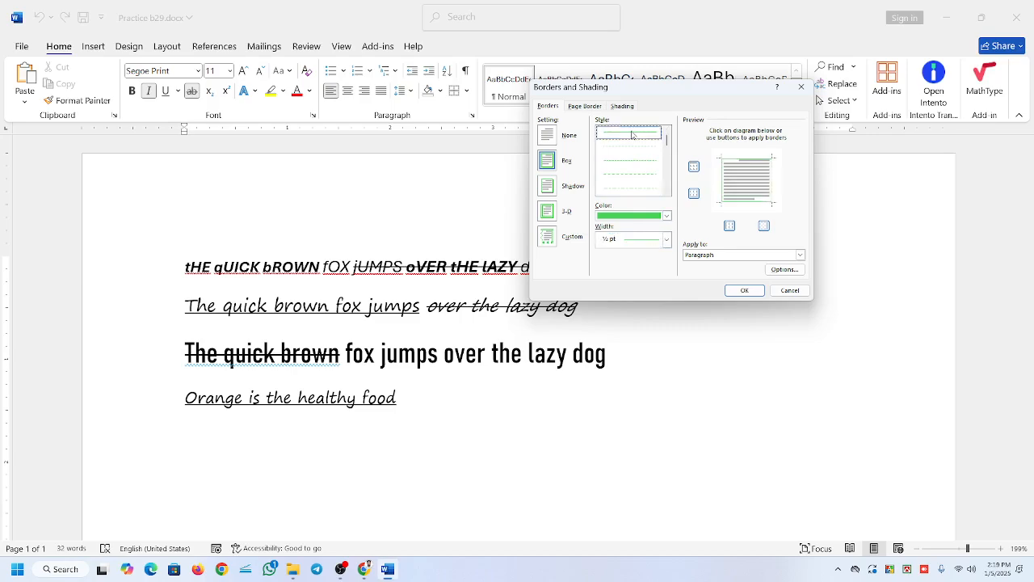
pyautogui.click(666, 239)
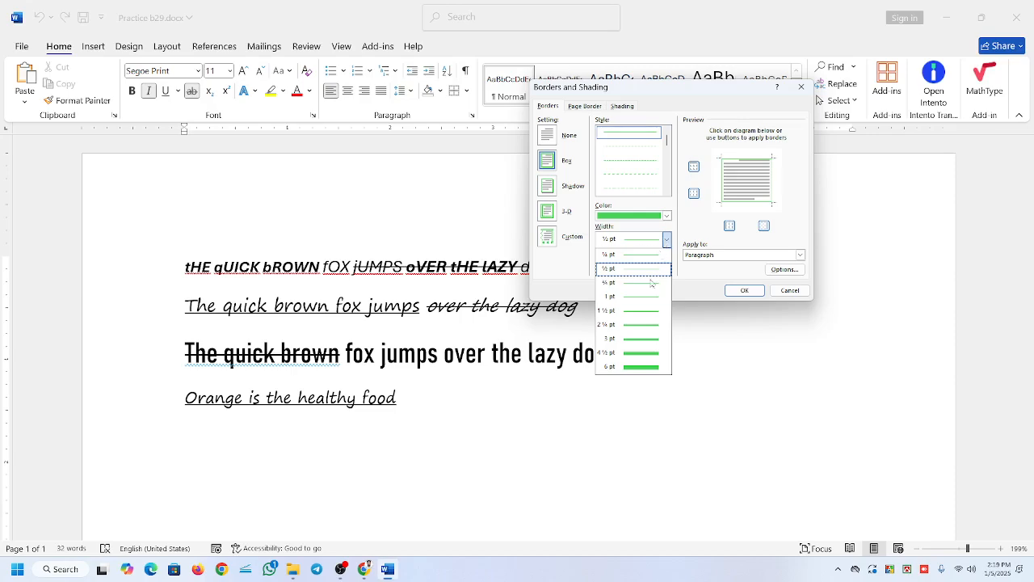
pyautogui.click(635, 367)
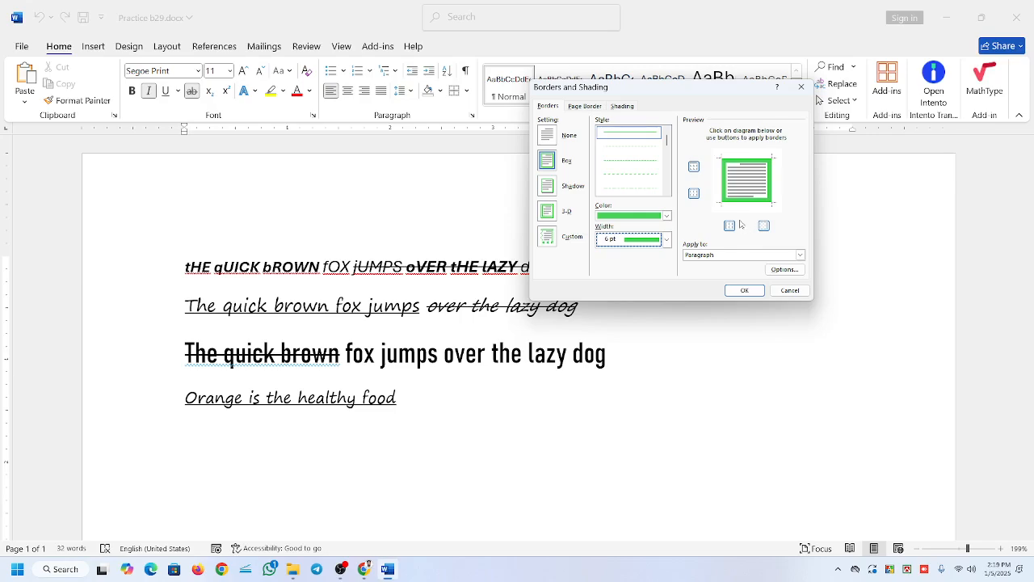
# Change the green box border to the square-dotted line style with a width of 6 pt.
pyautogui.click(618, 154)
pyautogui.click(667, 240)
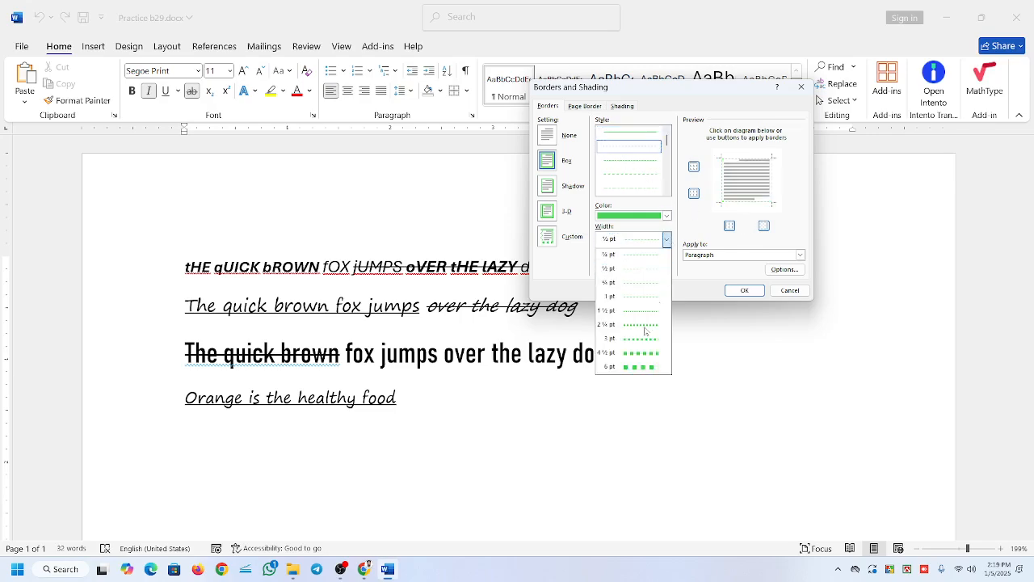
pyautogui.click(634, 367)
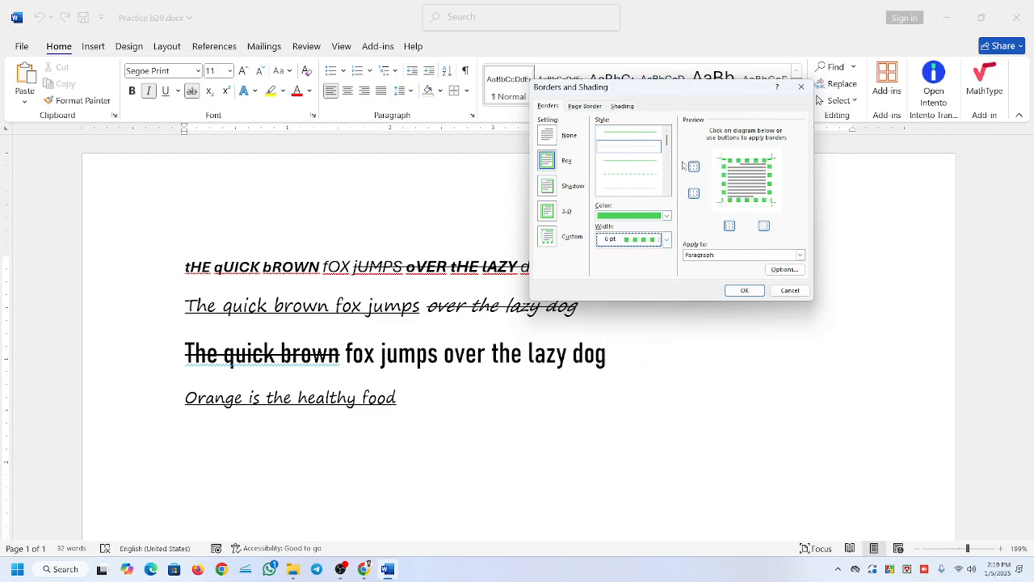
# Choose the single wavy line style for the box border again and open its width options.
pyautogui.moveTo(666, 144); pyautogui.dragTo(668, 189)
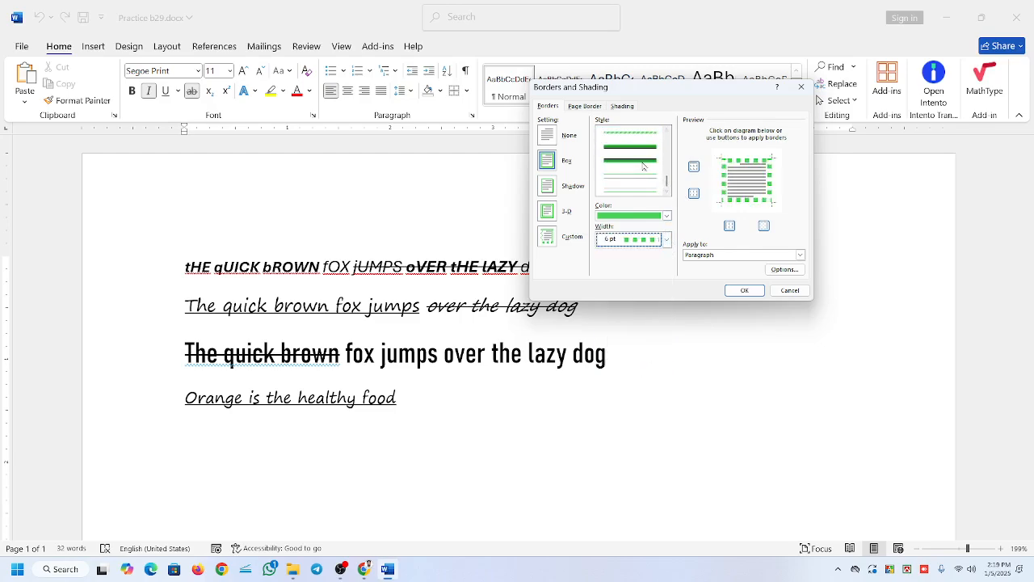
pyautogui.click(668, 132)
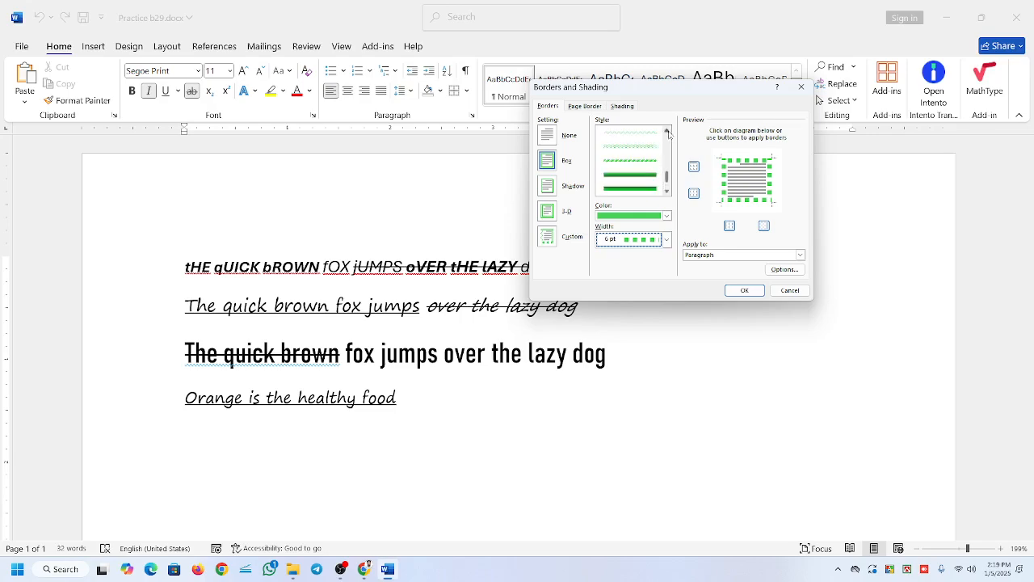
pyautogui.click(668, 132)
pyautogui.click(637, 148)
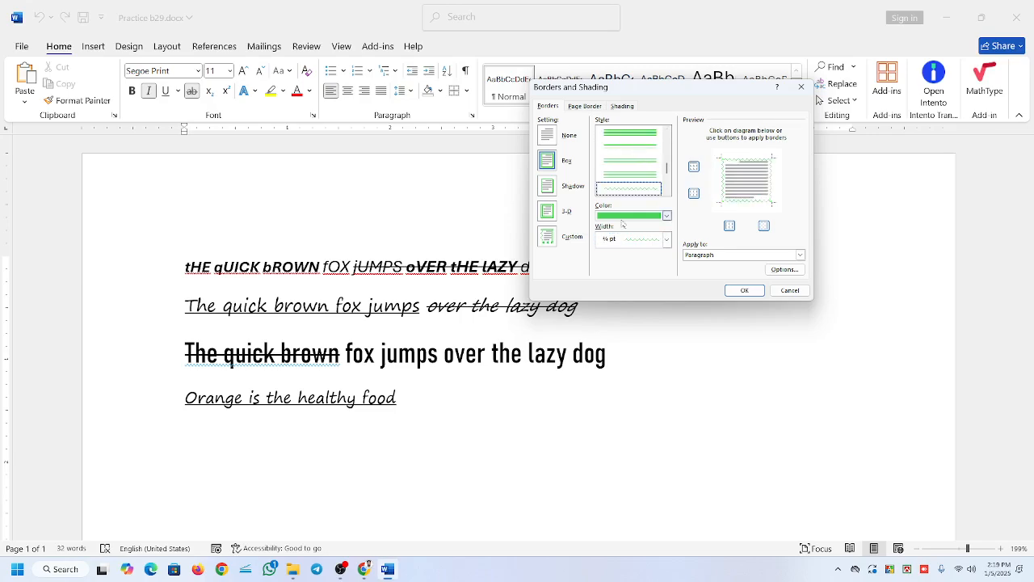
pyautogui.click(668, 240)
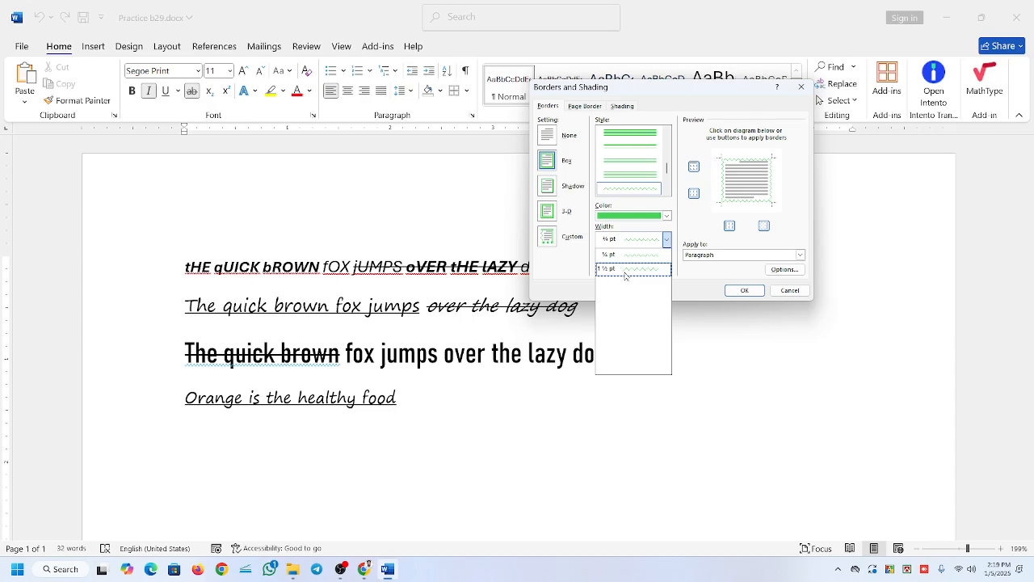
# Change the box border to a widely spaced multi-line style with a width of 4 ½ pt.
pyautogui.click(649, 138)
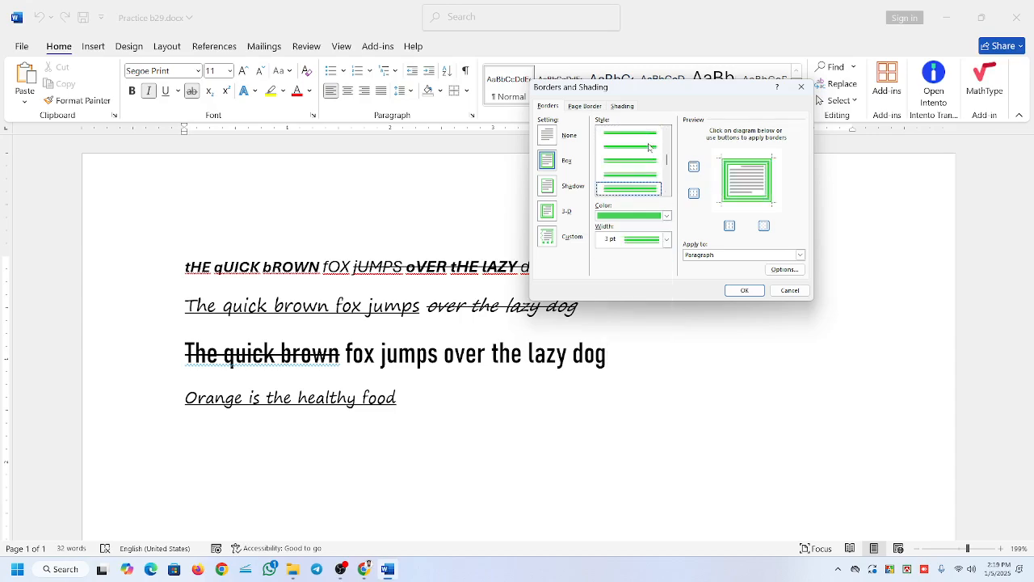
pyautogui.click(665, 241)
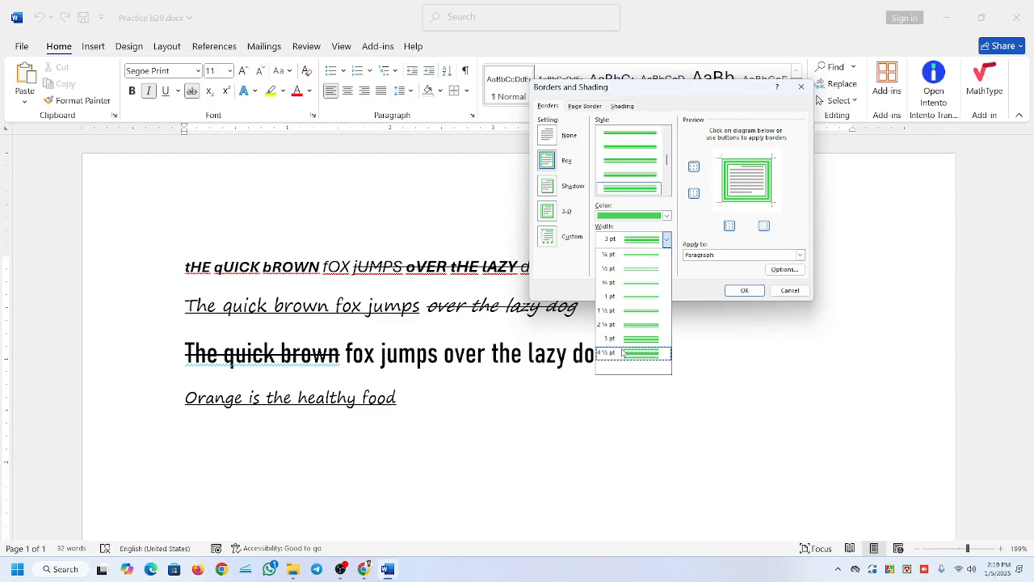
pyautogui.click(612, 355)
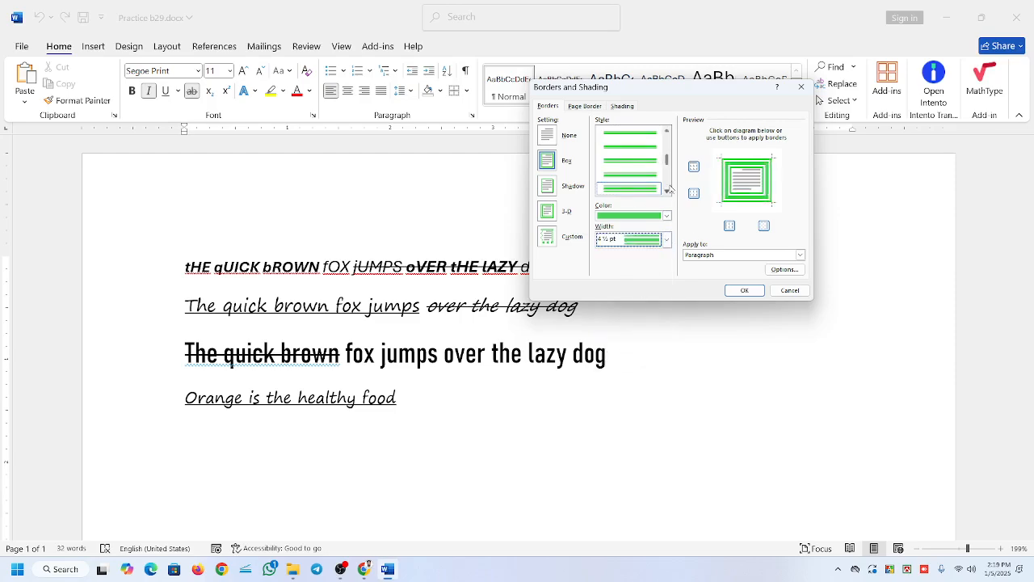
# Change the box border to a closely spaced thick-and-thin line style with a width of 4 ½ pt.
pyautogui.moveTo(668, 159)
pyautogui.mouseDown()
pyautogui.moveTo(671, 147)
pyautogui.moveTo(673, 160)
pyautogui.mouseUp()
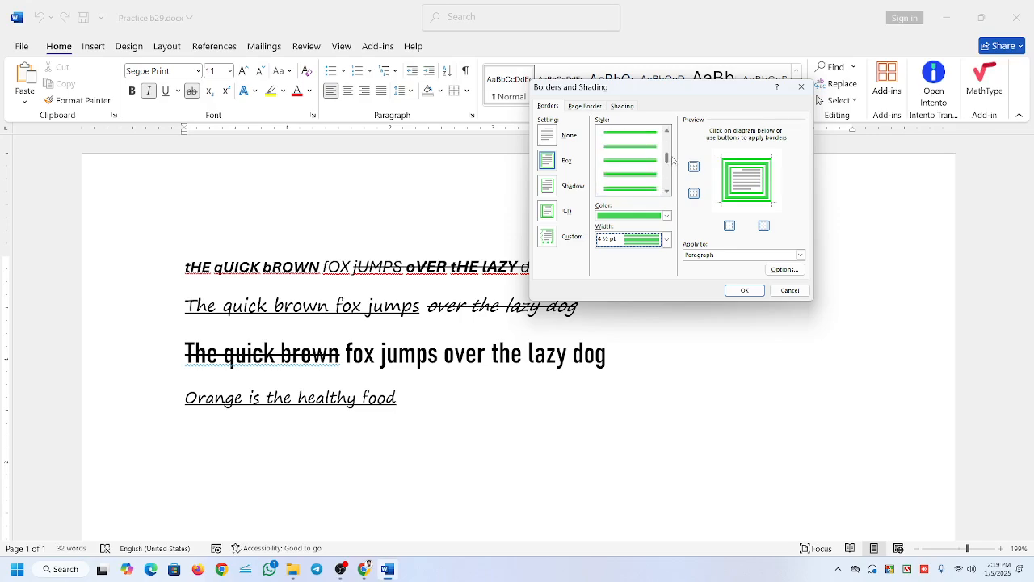
pyautogui.click(659, 162)
pyautogui.click(665, 239)
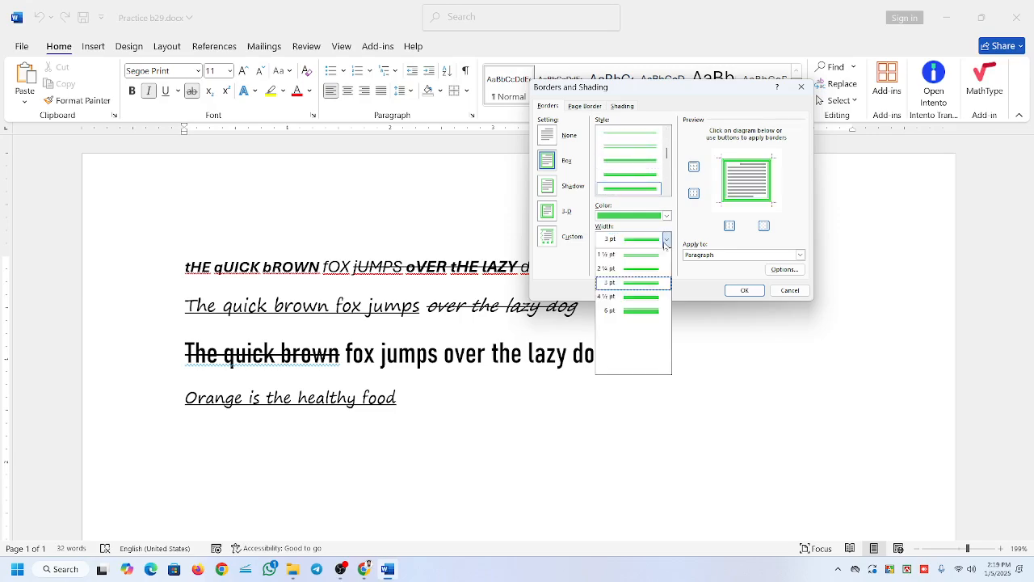
pyautogui.click(631, 297)
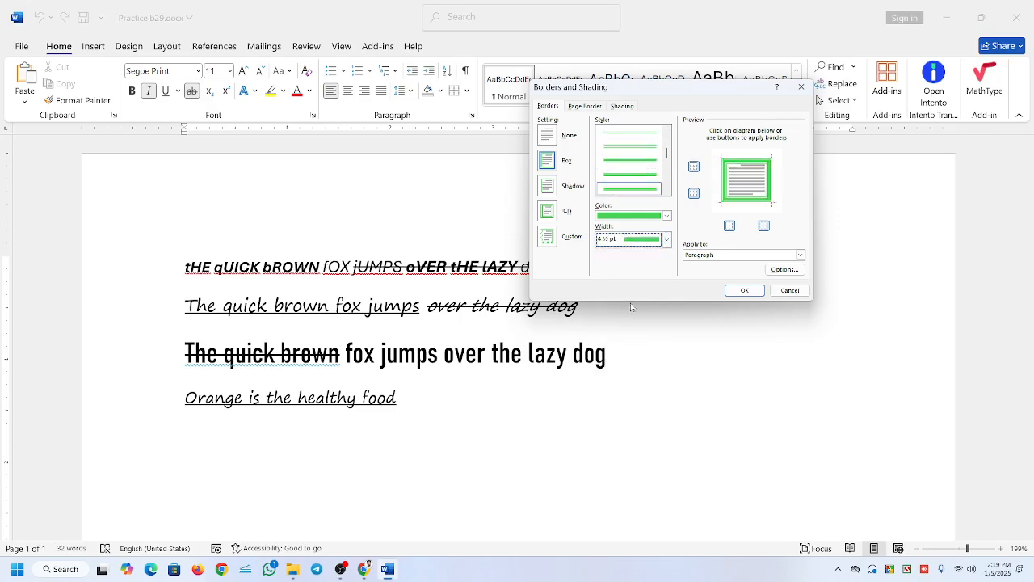
# Keep the border applied to the paragraph and switch its top edge off and back on in the preview.
pyautogui.click(689, 255)
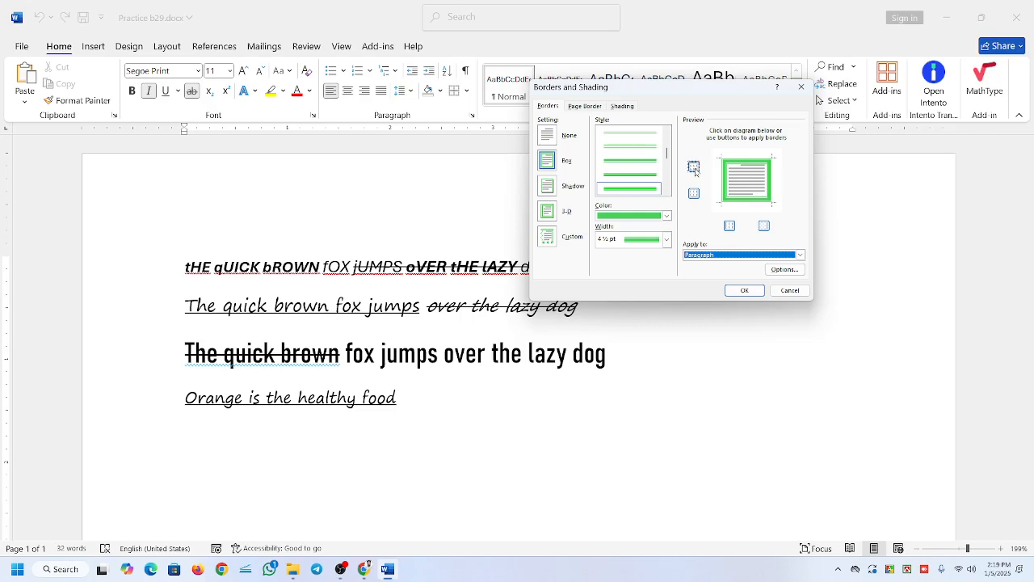
pyautogui.click(694, 168)
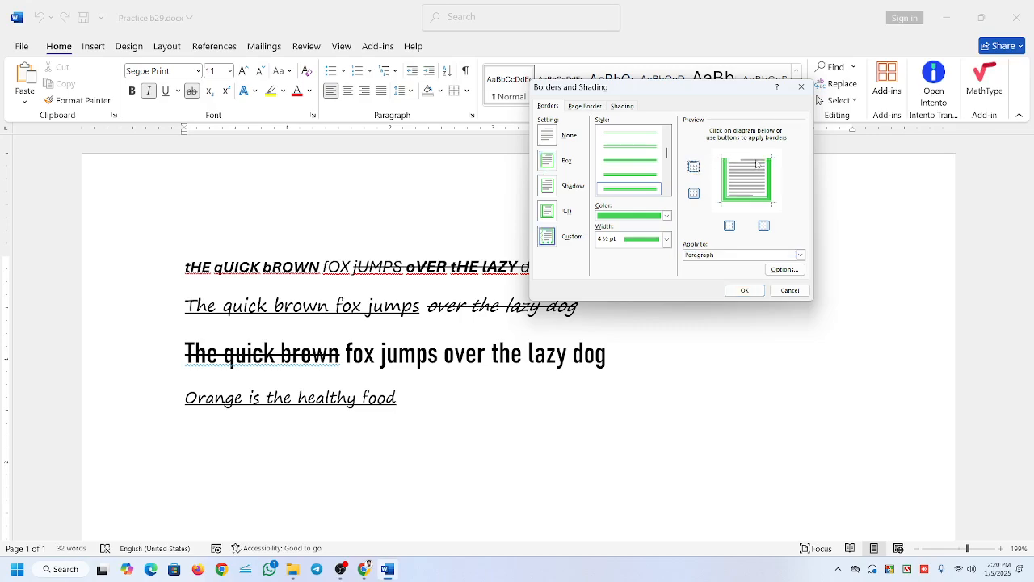
pyautogui.click(694, 167)
# Toggle the right edge of the paragraph border off and on repeatedly in the preview.
pyautogui.click(773, 186)
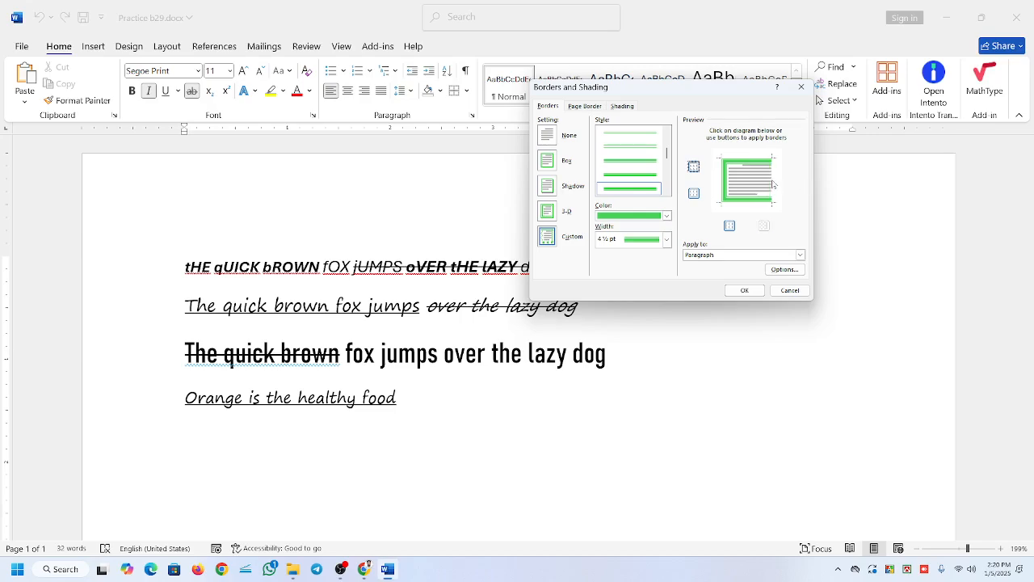
pyautogui.click(771, 184)
pyautogui.click(773, 184)
pyautogui.click(767, 183)
pyautogui.click(770, 182)
pyautogui.click(770, 182)
pyautogui.click(769, 183)
pyautogui.click(768, 181)
pyautogui.click(771, 181)
# Toggle the bottom, left and right edges of the paragraph border off and on in turn.
pyautogui.click(693, 195)
pyautogui.click(695, 194)
pyautogui.click(730, 227)
pyautogui.click(729, 227)
pyautogui.click(764, 226)
pyautogui.click(764, 226)
pyautogui.click(764, 226)
pyautogui.click(764, 226)
pyautogui.click(763, 226)
pyautogui.click(767, 186)
pyautogui.click(768, 184)
pyautogui.click(768, 181)
pyautogui.click(764, 227)
pyautogui.click(768, 184)
pyautogui.click(769, 185)
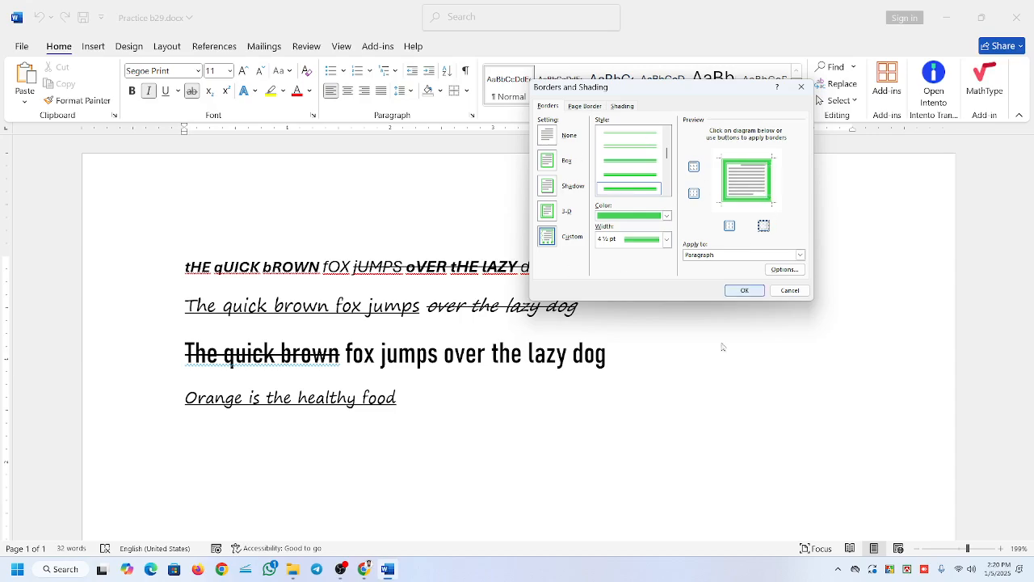
# Try the Shadow setting, toggle the border's top edge, and choose Shadow again.
pyautogui.click(548, 186)
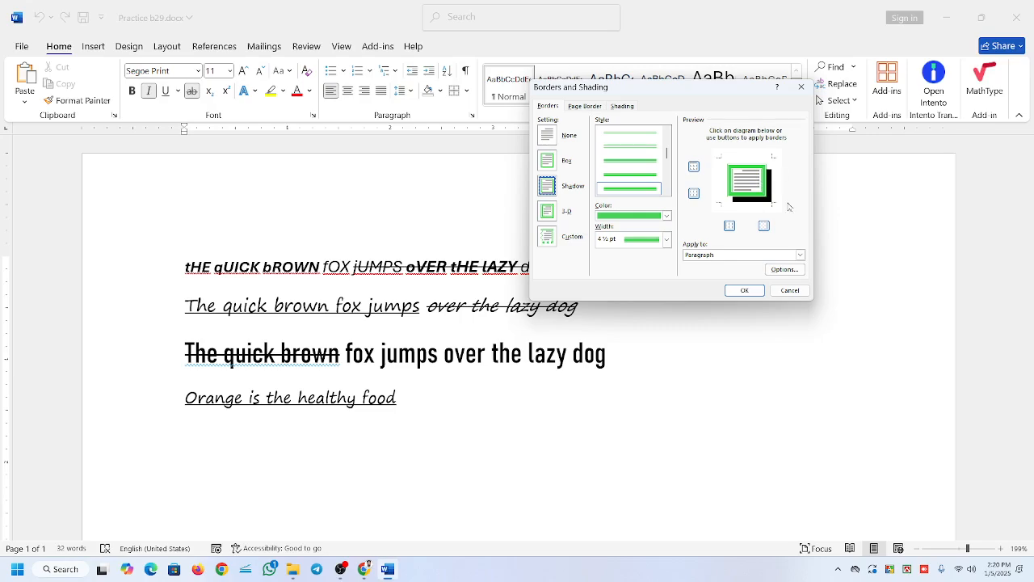
pyautogui.click(694, 168)
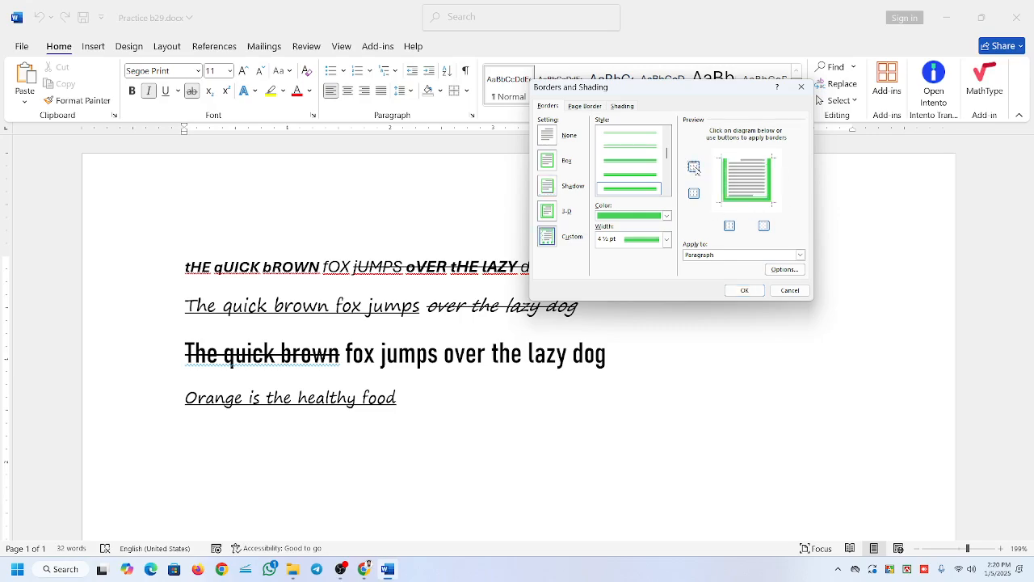
pyautogui.click(693, 167)
pyautogui.click(694, 168)
pyautogui.click(693, 167)
pyautogui.click(551, 191)
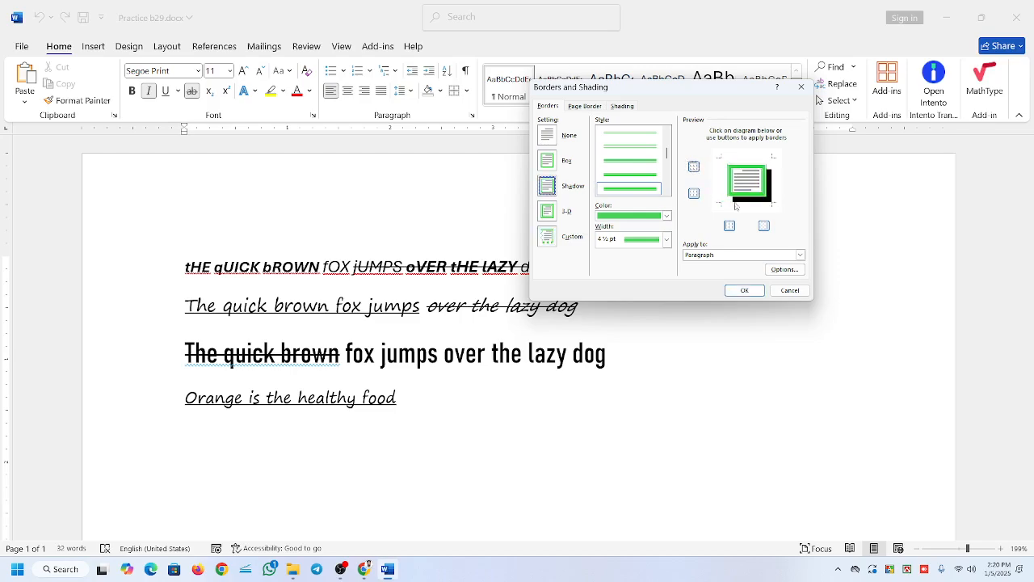
# Alternate between the 3-D and Custom border settings, ending on Custom.
pyautogui.click(549, 212)
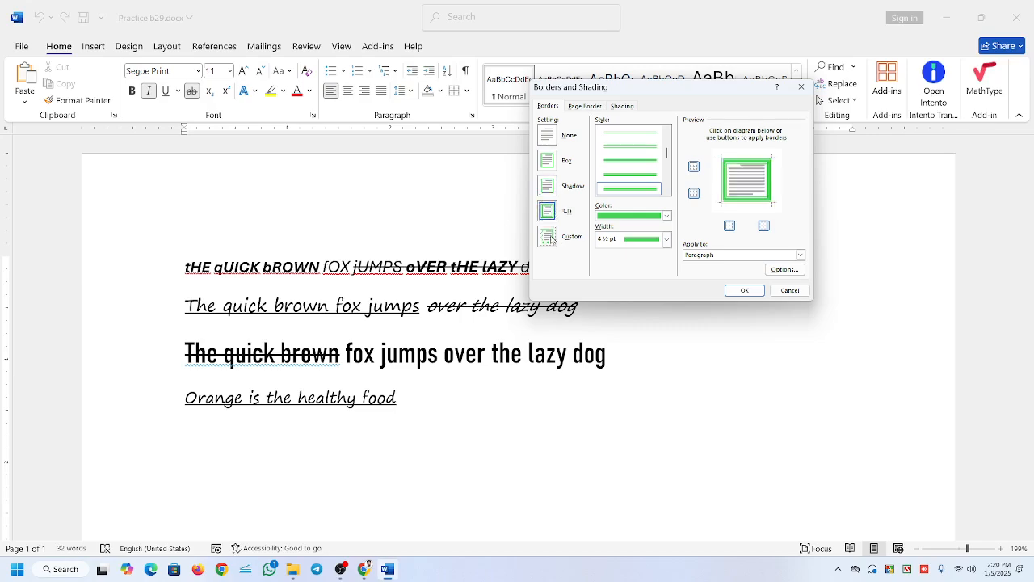
pyautogui.click(552, 238)
pyautogui.click(546, 213)
pyautogui.click(548, 236)
# Toggle the left and right edges of the Custom border off and back on.
pyautogui.click(729, 181)
pyautogui.click(730, 181)
pyautogui.click(773, 182)
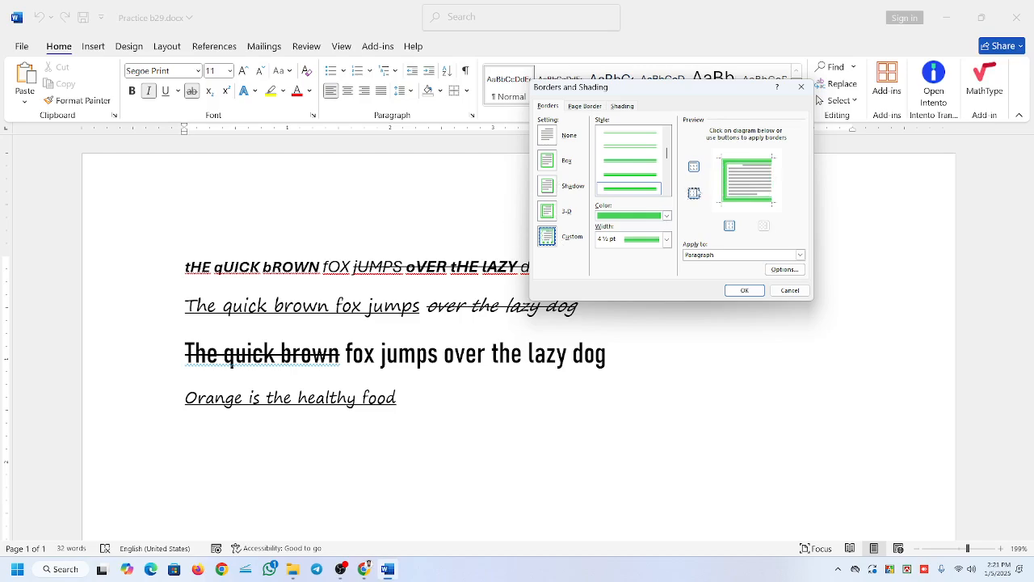
pyautogui.click(773, 182)
pyautogui.click(728, 182)
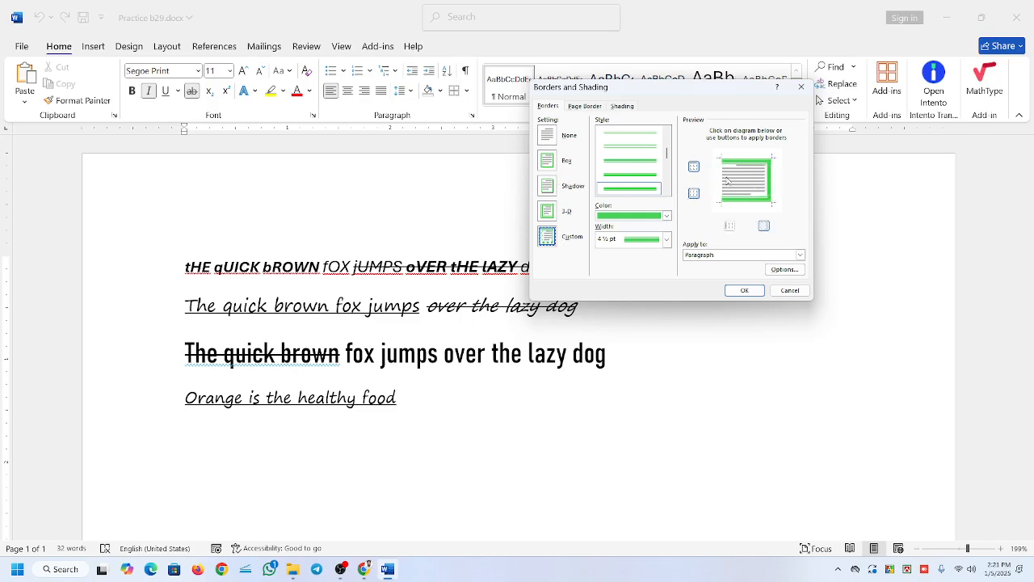
pyautogui.click(728, 177)
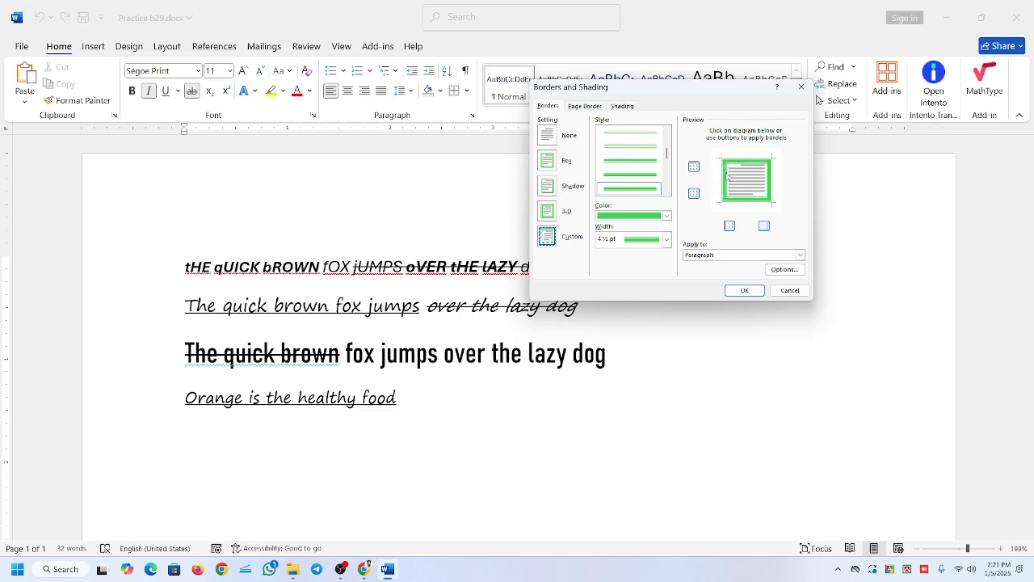
# Choose the Box setting and apply the 4 ½ pt green border to the second sentence.
pyautogui.click(549, 162)
pyautogui.click(745, 290)
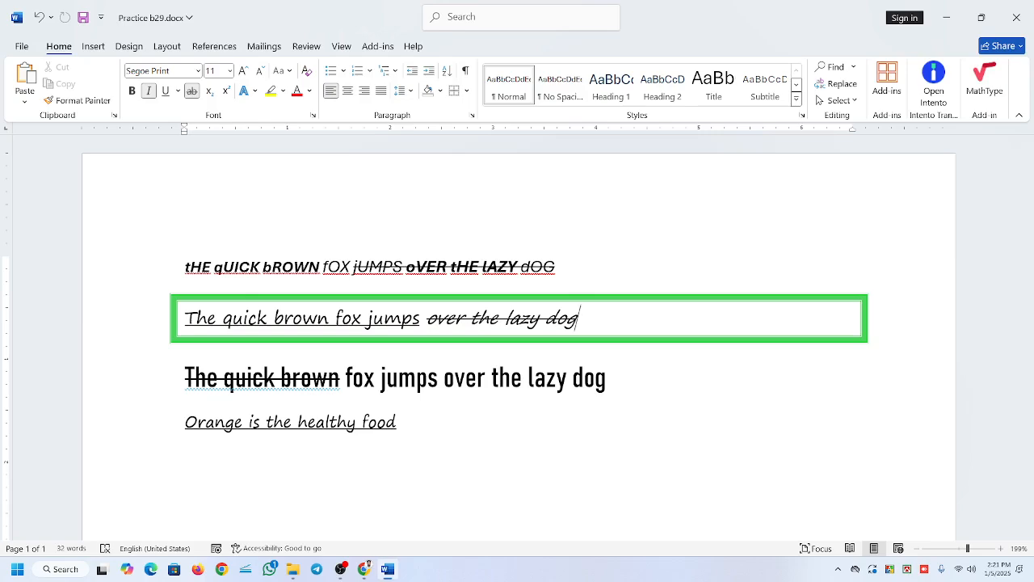
# Reopen Borders and Shading, view the border's distance-from-text options, and close both dialogs without changes.
pyautogui.click(465, 90)
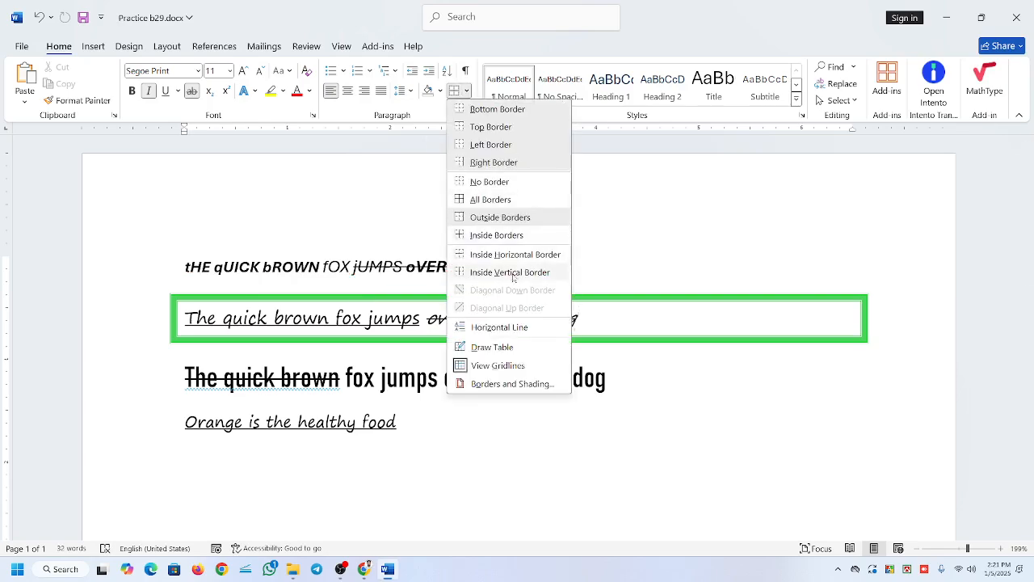
pyautogui.click(512, 384)
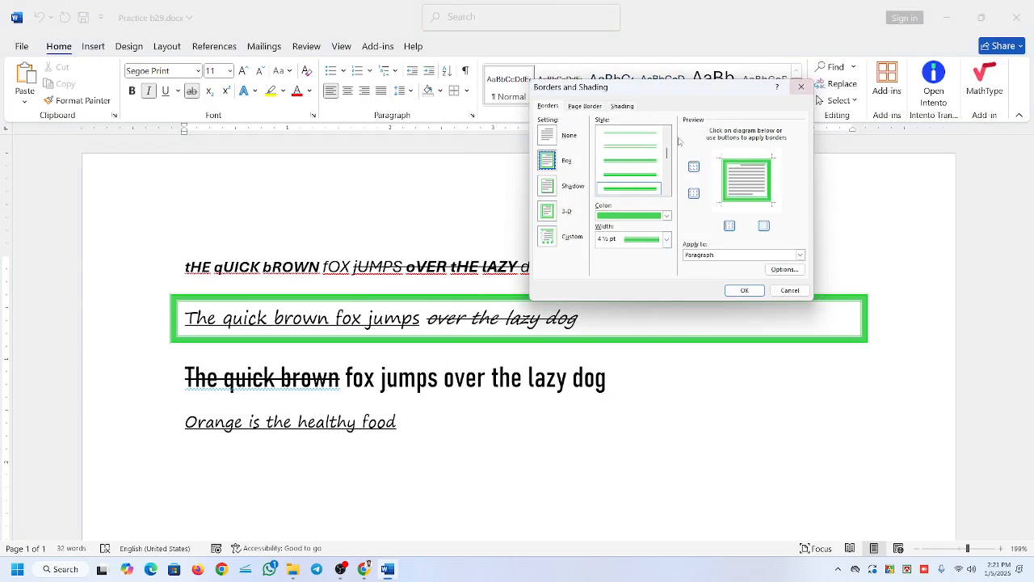
pyautogui.click(782, 269)
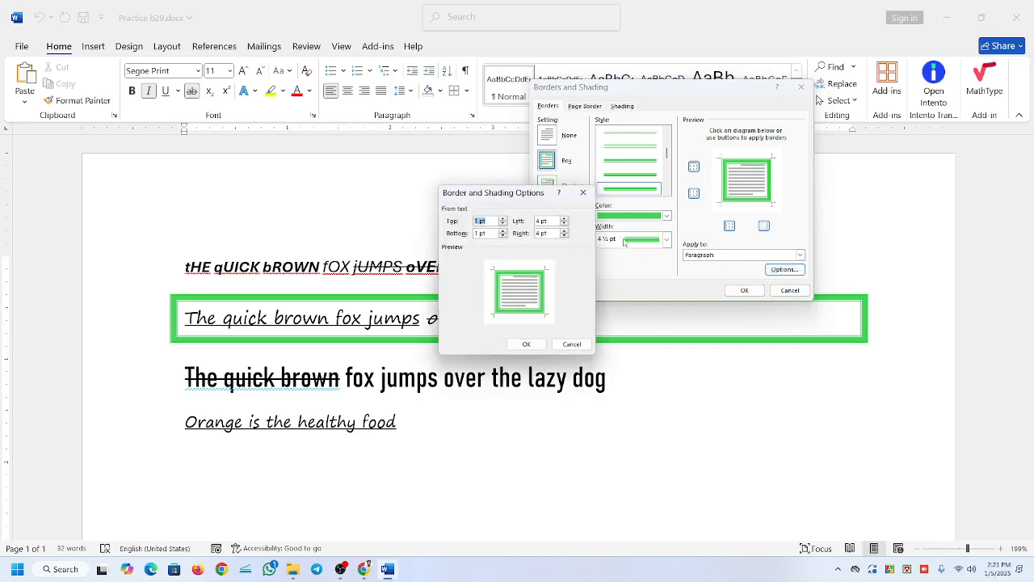
pyautogui.click(585, 191)
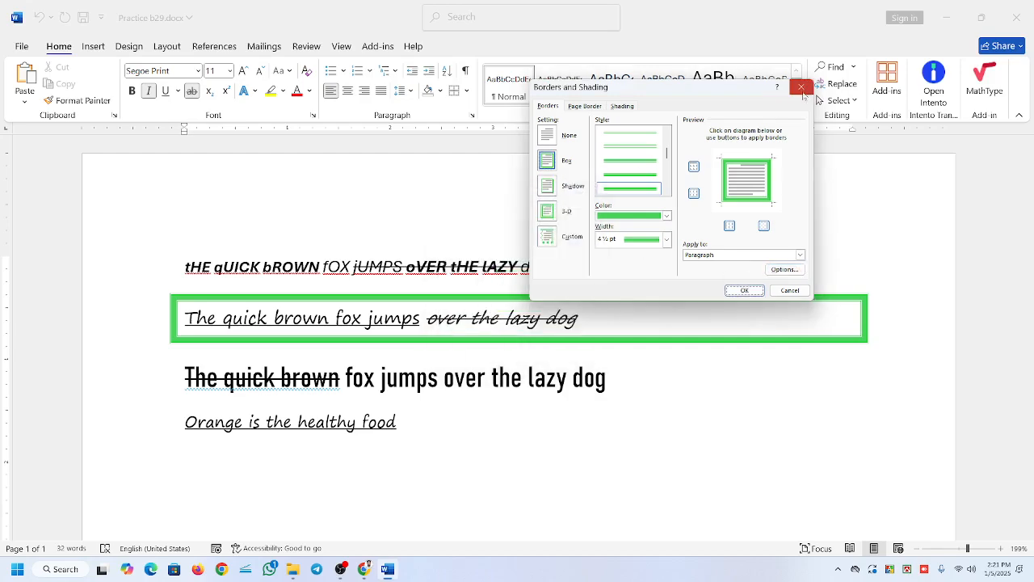
pyautogui.click(801, 87)
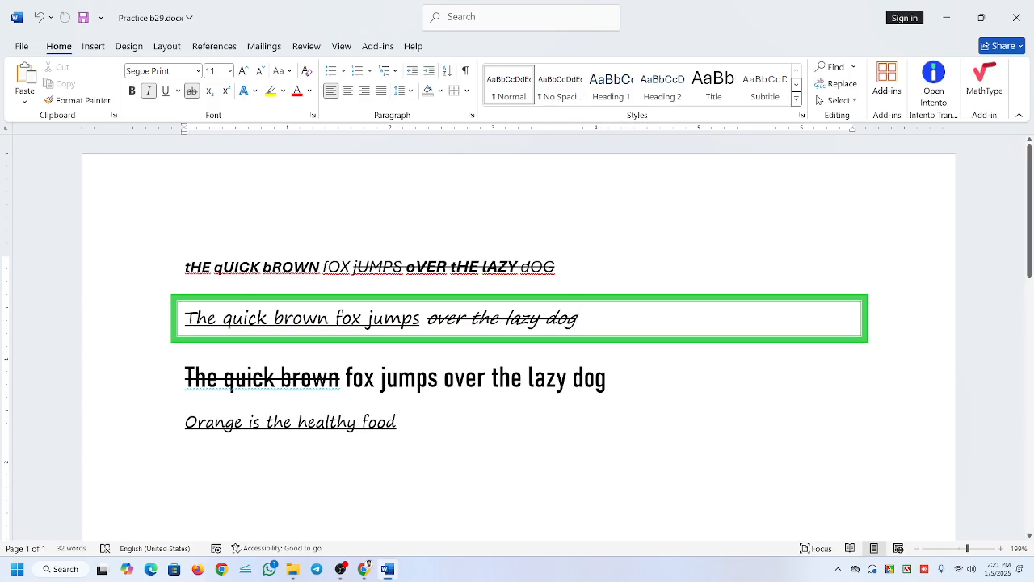
# Undo the green box border and delete all the sample sentences from the document.
pyautogui.hotkey('ctrl', 'z')
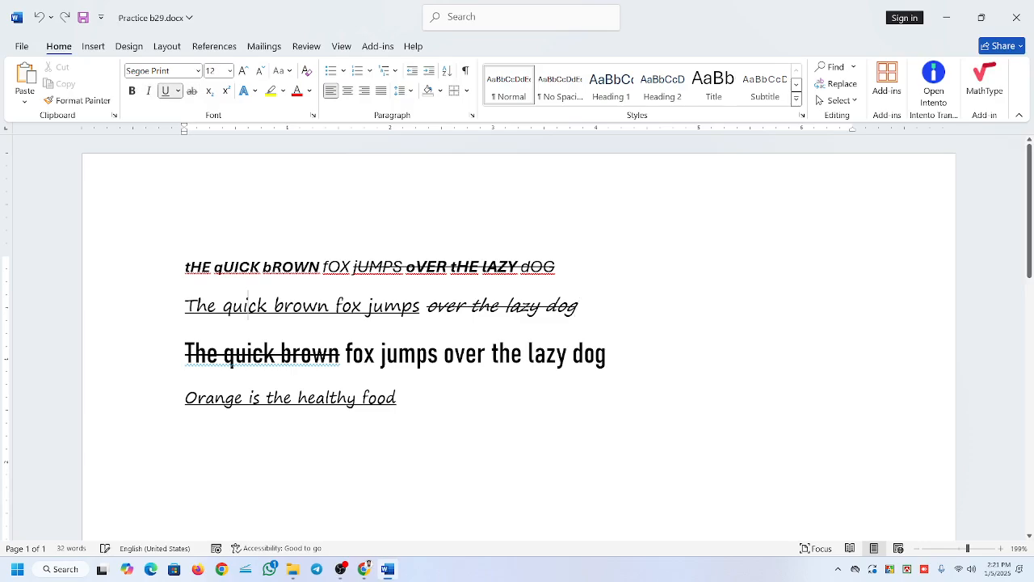
pyautogui.moveTo(185, 266); pyautogui.dragTo(248, 307)
pyautogui.click(374, 361)
pyautogui.tripleClick(58, 224)
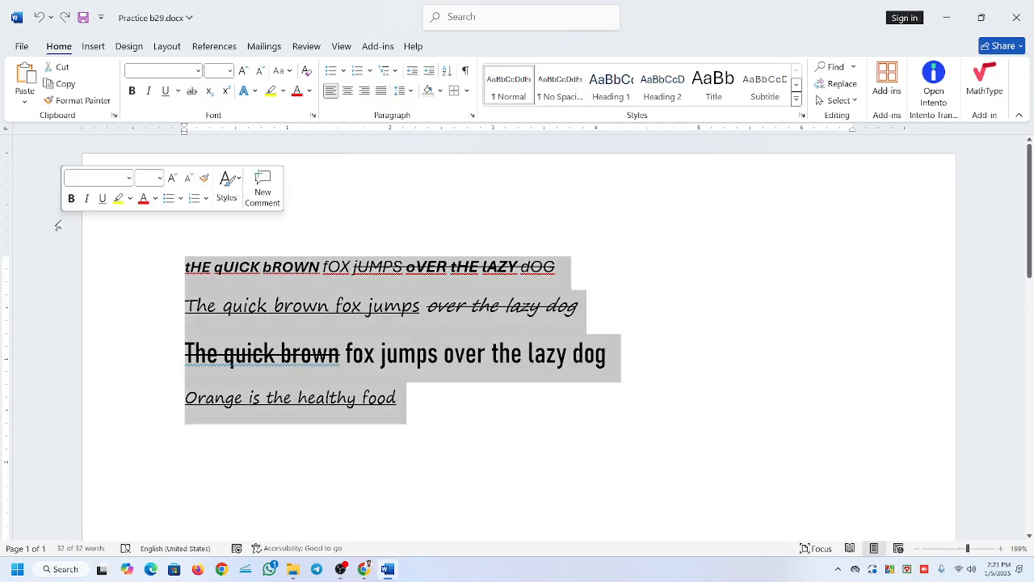
pyautogui.press('Delete')
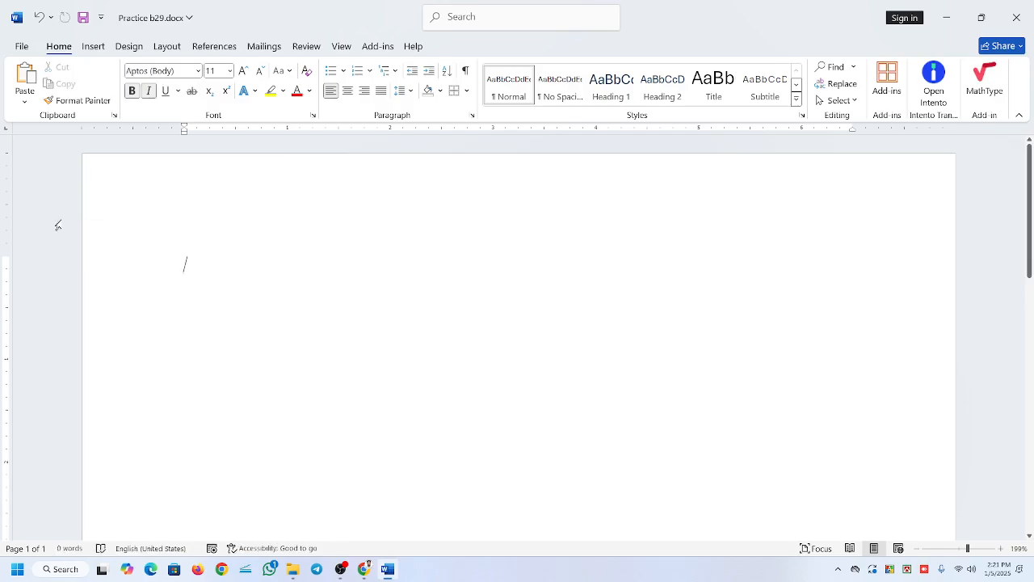
# Turn off bold and italic and enter 2, 5, 7, 9, 1, 0, 3, 4, 8 and 9 on separate lines.
pyautogui.hotkey('ctrl', 'i')
pyautogui.hotkey('ctrl', 'b')
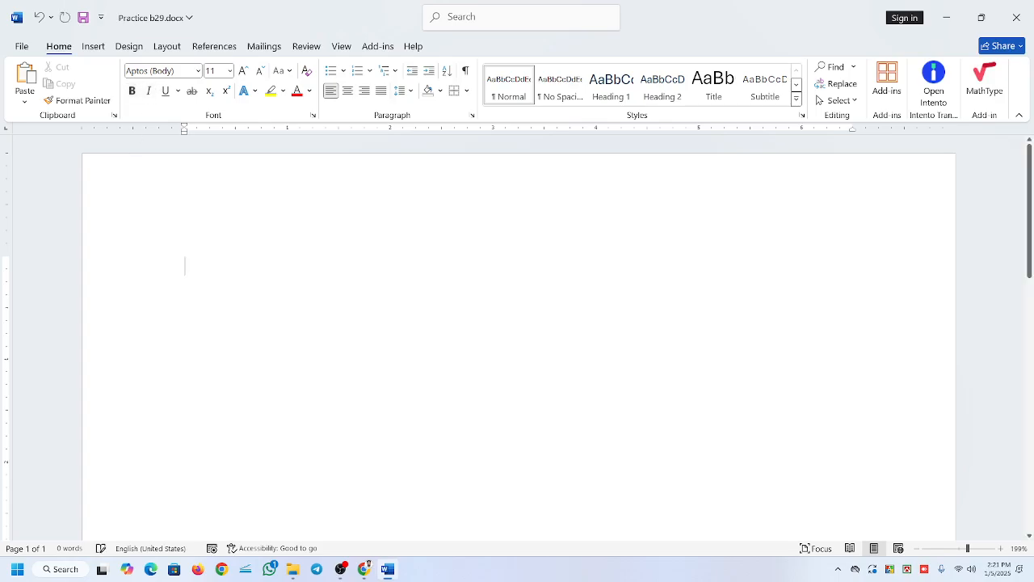
pyautogui.write('2 ')
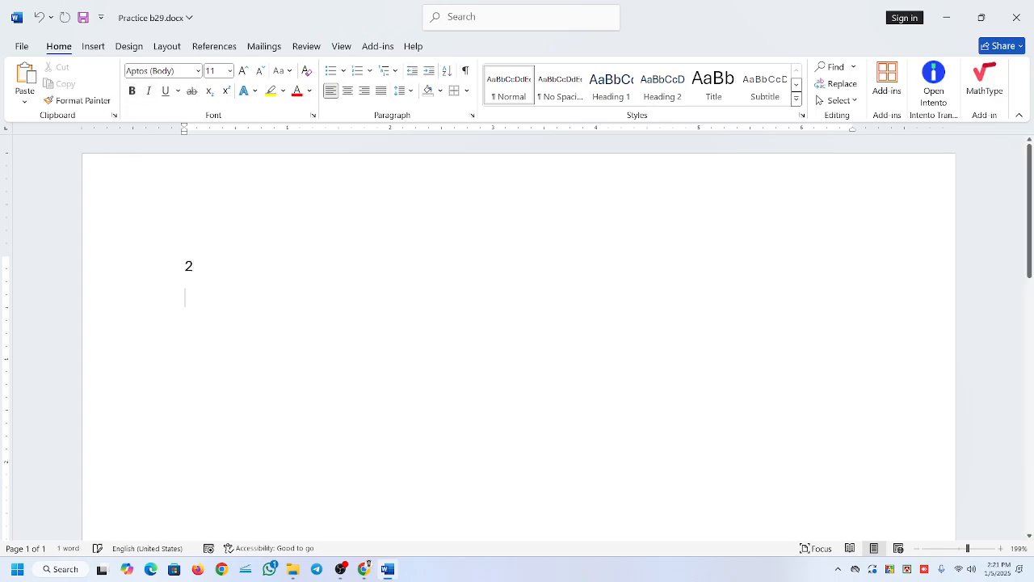
pyautogui.write('5')
pyautogui.press('Return')
pyautogui.write('7')
pyautogui.press('Return')
pyautogui.write('9')
pyautogui.press('Return')
pyautogui.write('1')
pyautogui.press('Return')
pyautogui.write('0 3 4 8 9')
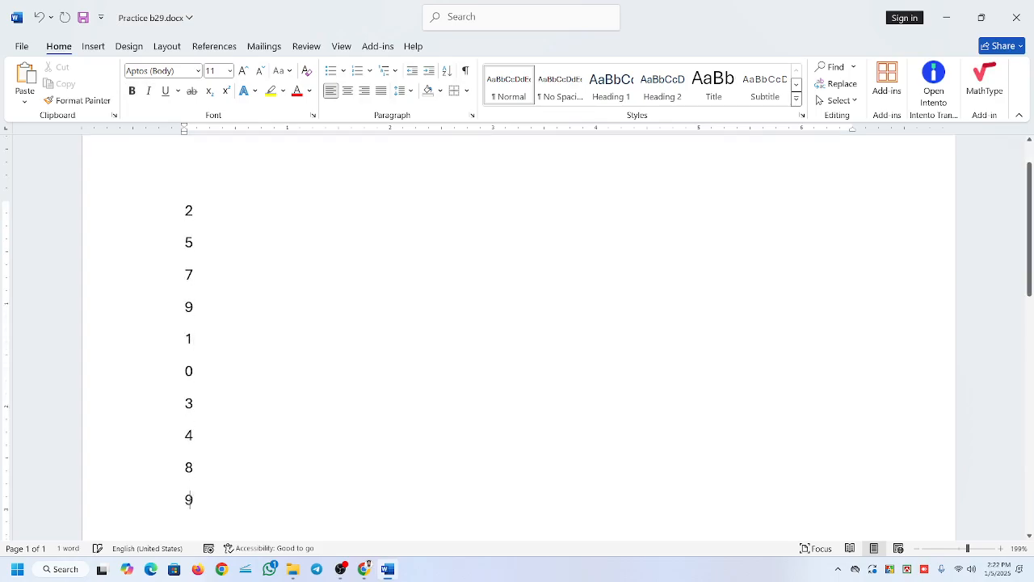
# Add the numbers 5, 2 and 1 on separate lines at the end of the list.
pyautogui.press('Return')
pyautogui.write('5')
pyautogui.press('Return')
pyautogui.write('2')
pyautogui.press('Return')
pyautogui.write('1')
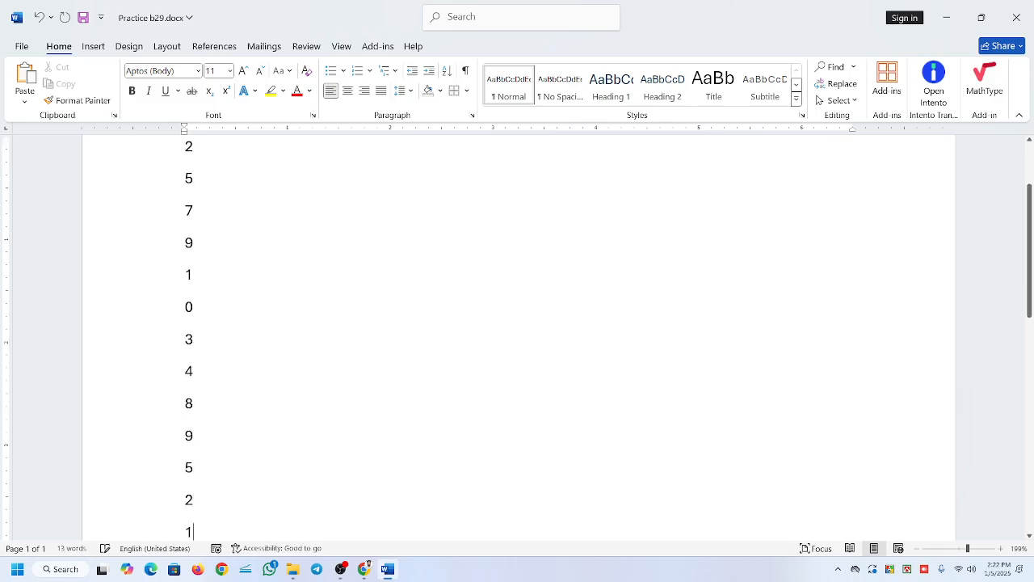
# Select the whole list of numbers from the first 2 through the final 1.
pyautogui.scroll(-1, 518, 337)
pyautogui.scroll(3, 518, 337)
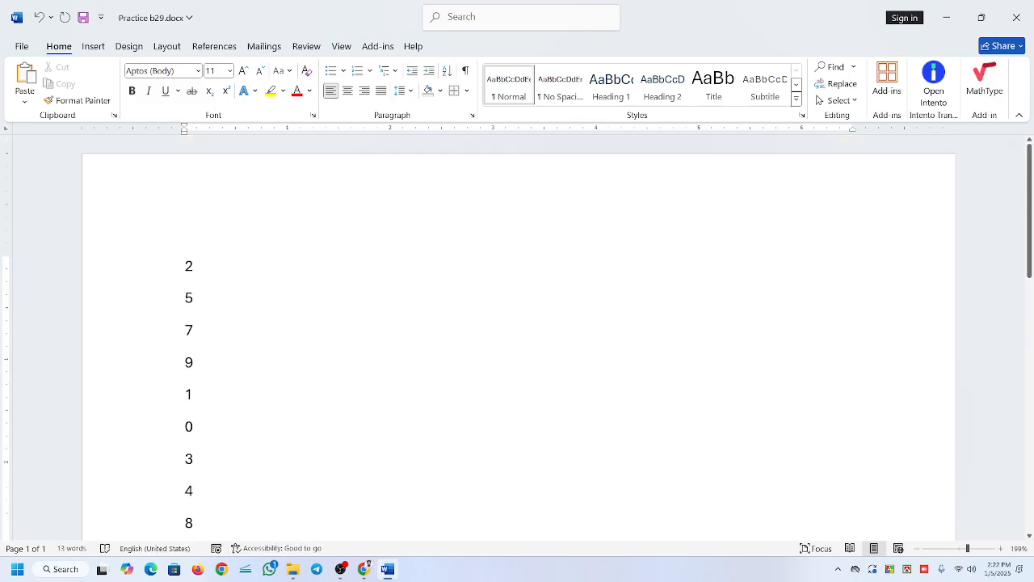
pyautogui.scroll(-3, 518, 337)
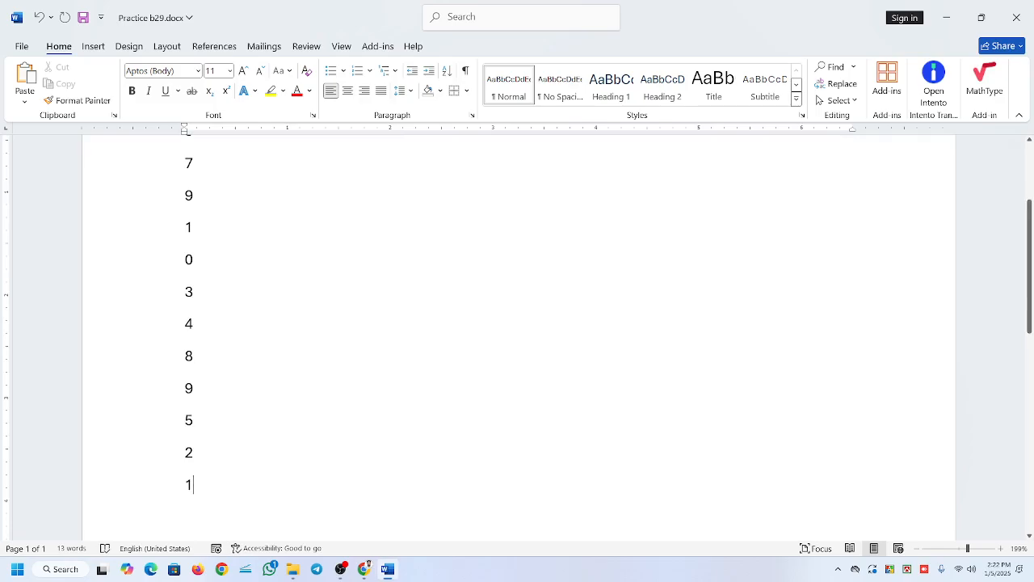
pyautogui.keyDown('ctrl'); pyautogui.scroll(-3, 518, 337); pyautogui.keyUp('ctrl')
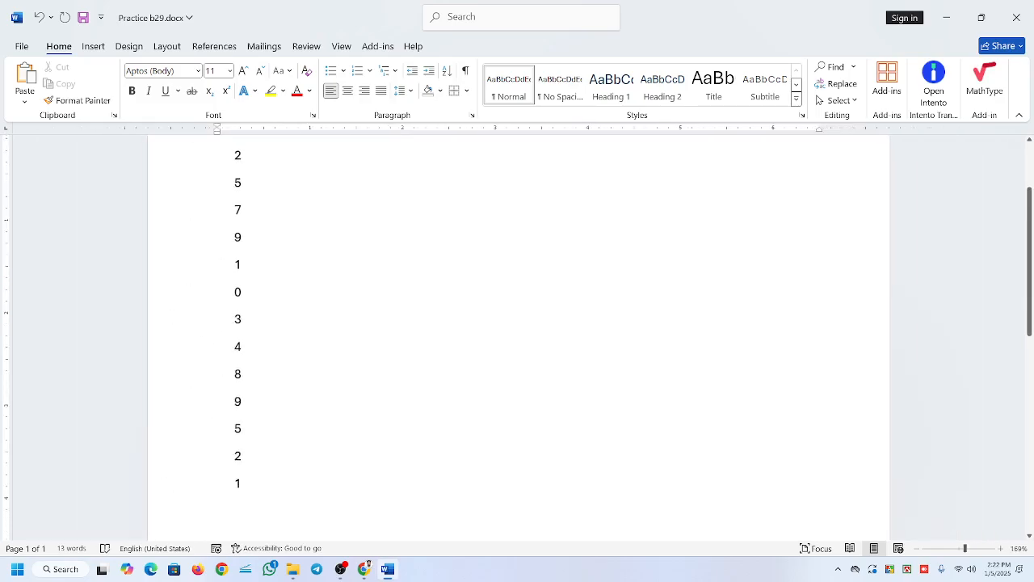
pyautogui.keyDown('ctrl'); pyautogui.scroll(-1, 518, 337); pyautogui.keyUp('ctrl')
pyautogui.hotkey('shift', 'Down')
pyautogui.hotkey('shift', 'Down')
pyautogui.hotkey('shift', 'Down')
pyautogui.hotkey('shift', 'Down')
pyautogui.hotkey('shift', 'Down')
pyautogui.hotkey('shift', 'Down')
pyautogui.hotkey('shift', 'Down')
pyautogui.hotkey('shift', 'Down')
pyautogui.hotkey('shift', 'Down')
pyautogui.hotkey('shift', 'Down')
pyautogui.hotkey('shift', 'Down')
pyautogui.hotkey('shift', 'Down')
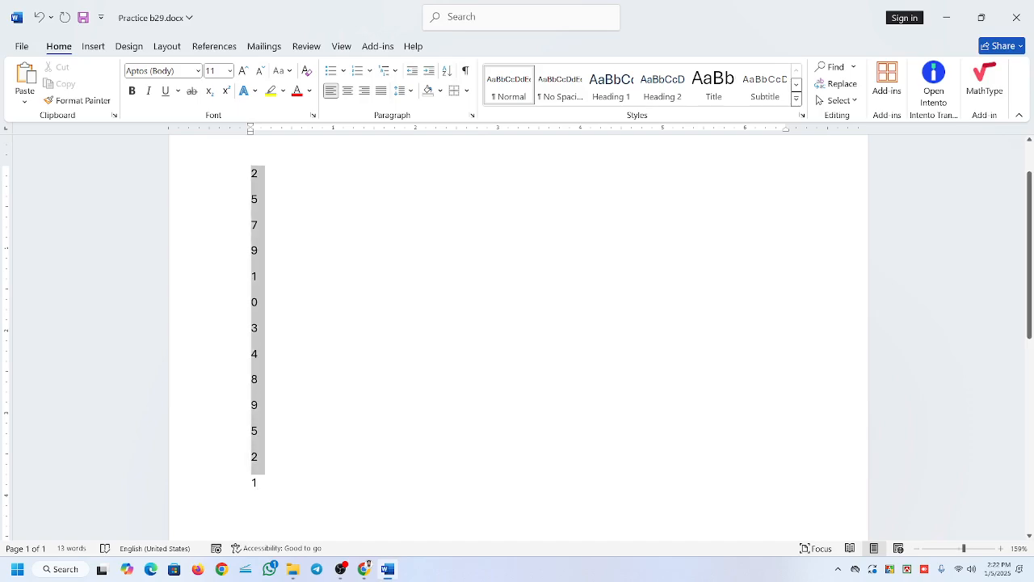
pyautogui.click(329, 264)
pyautogui.moveTo(251, 168); pyautogui.dragTo(259, 514)
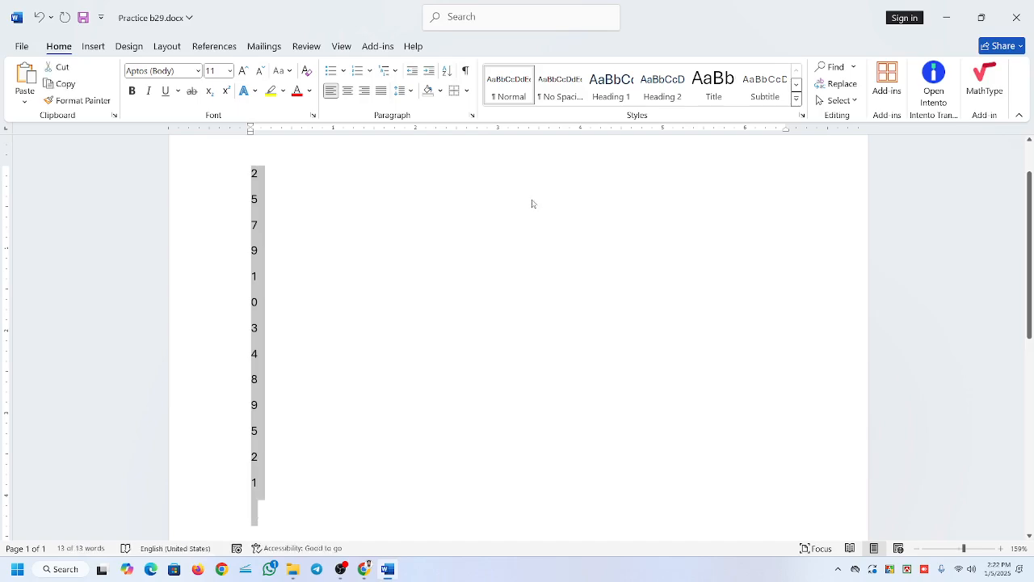
# Open the Sort Text dialog for the selected numbers and view the Sort by choices.
pyautogui.click(447, 70)
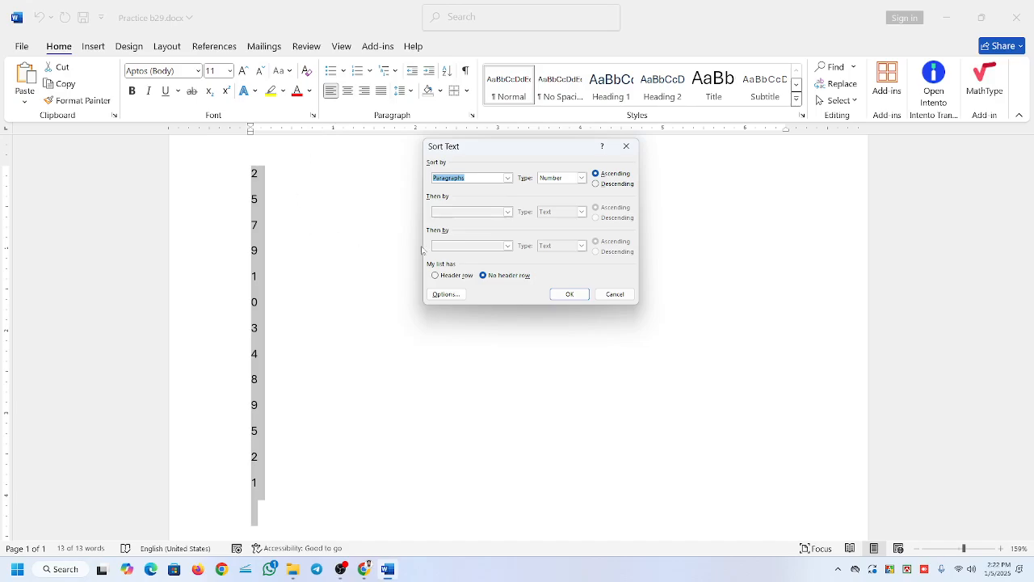
pyautogui.click(507, 177)
pyautogui.click(508, 178)
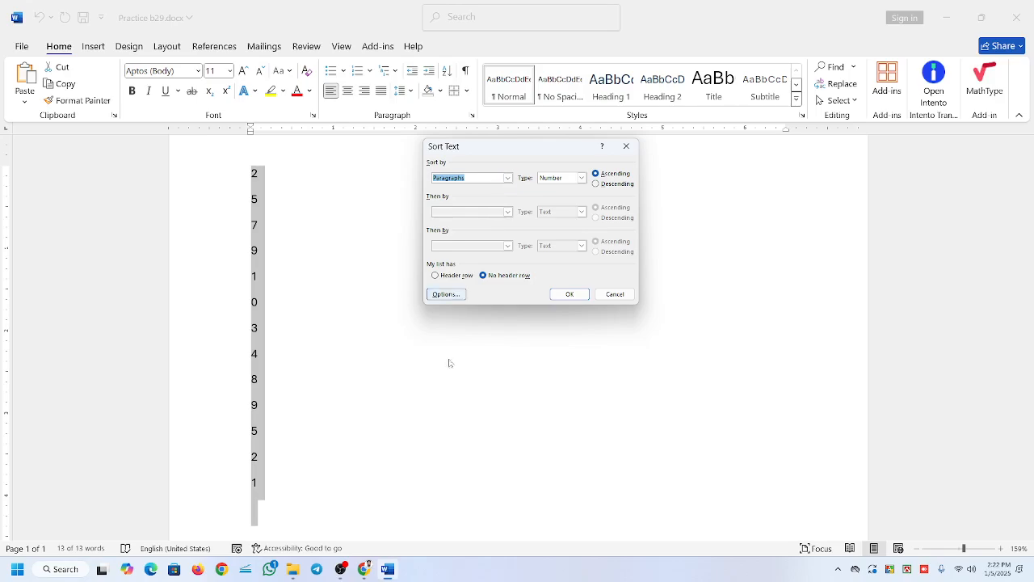
pyautogui.click(342, 569)
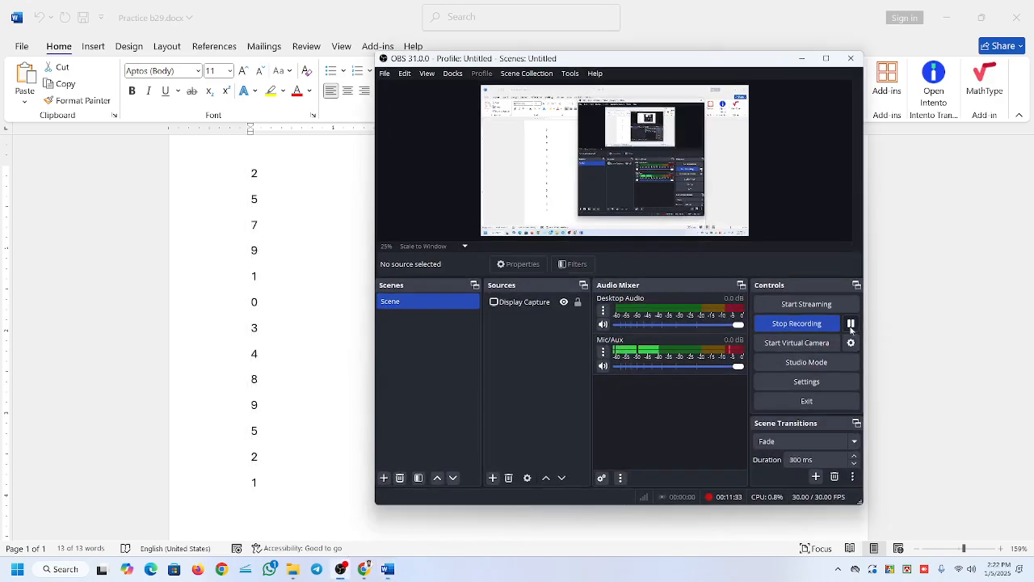
pyautogui.click(800, 59)
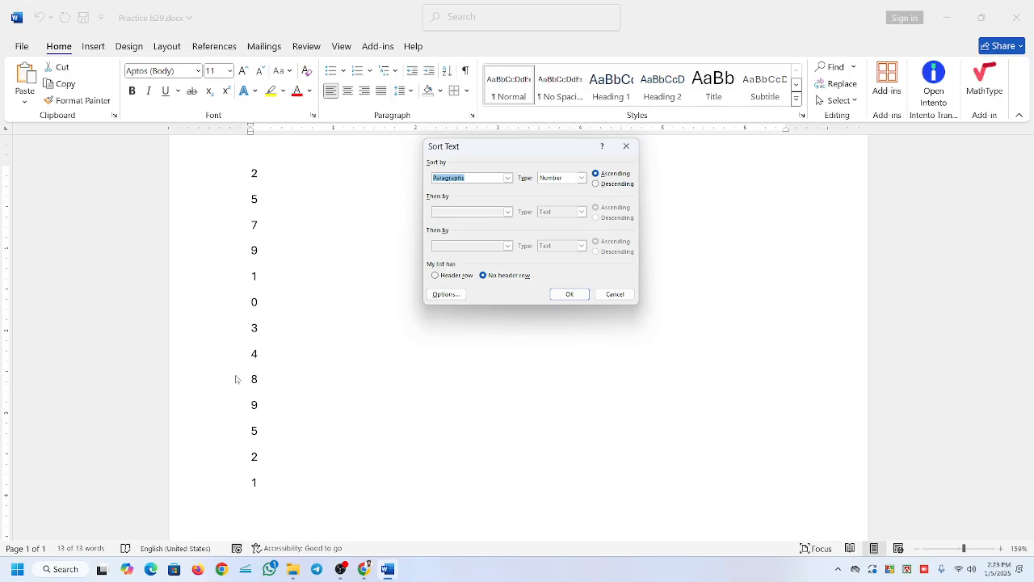
# Check the Sort by choices and try the Text, Number and Date types for sorting the paragraphs.
pyautogui.click(508, 178)
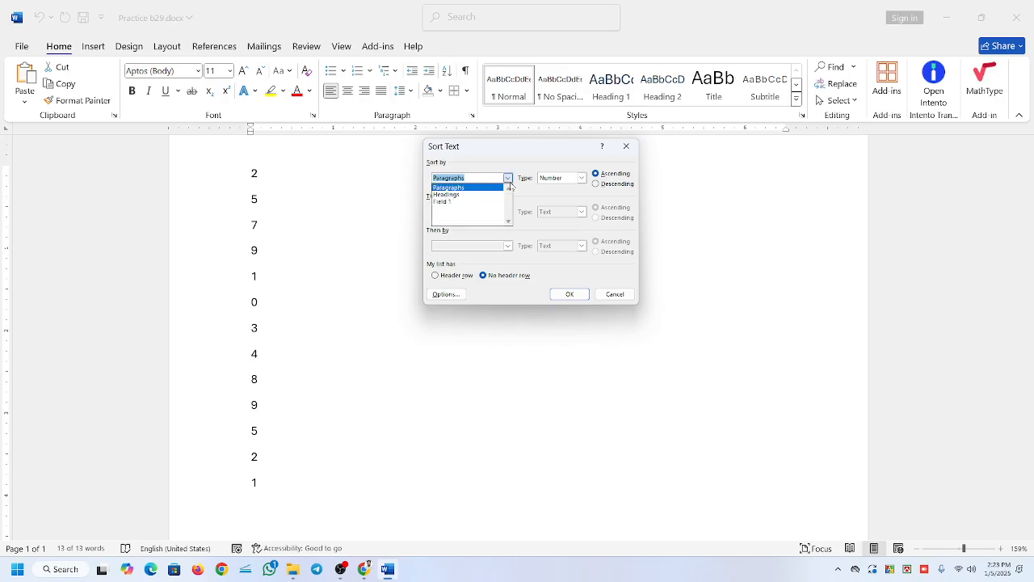
pyautogui.click(511, 187)
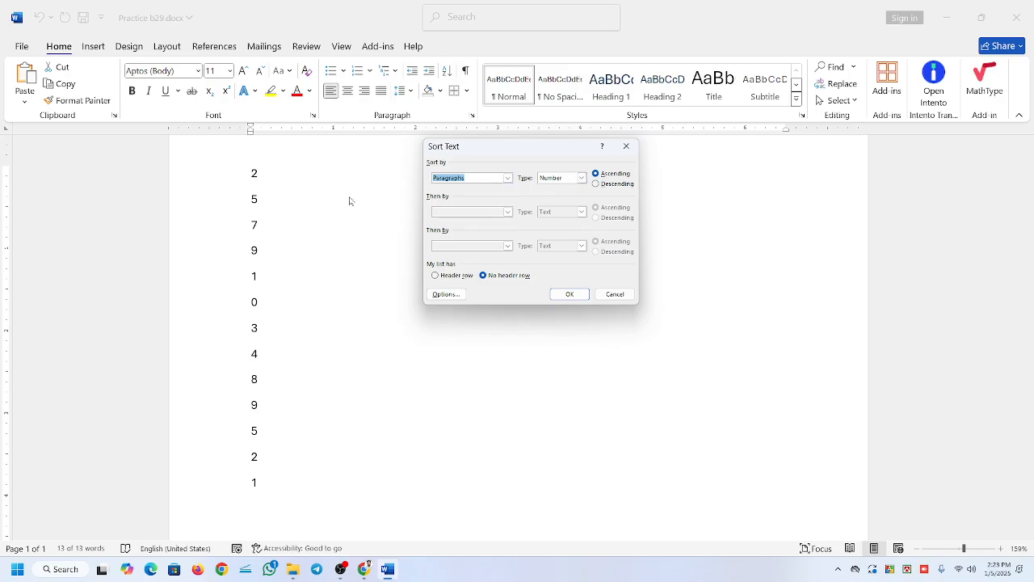
pyautogui.click(583, 179)
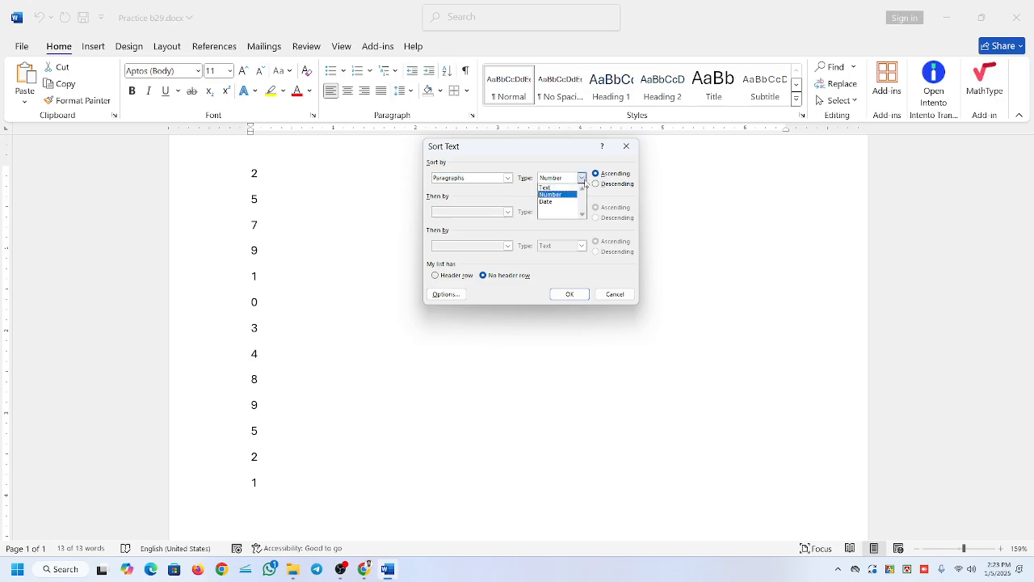
pyautogui.click(546, 187)
pyautogui.click(582, 177)
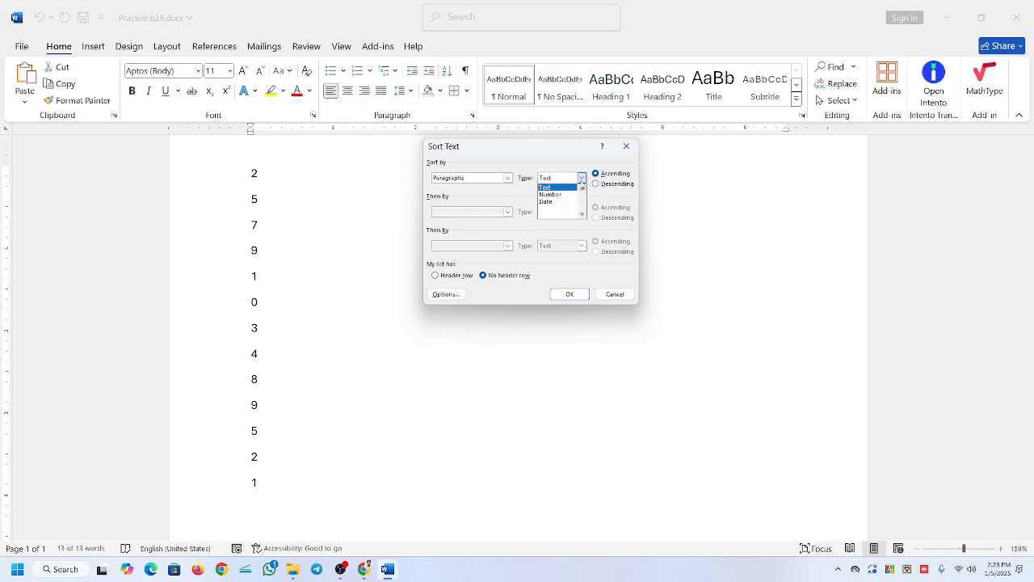
pyautogui.click(571, 195)
pyautogui.click(582, 178)
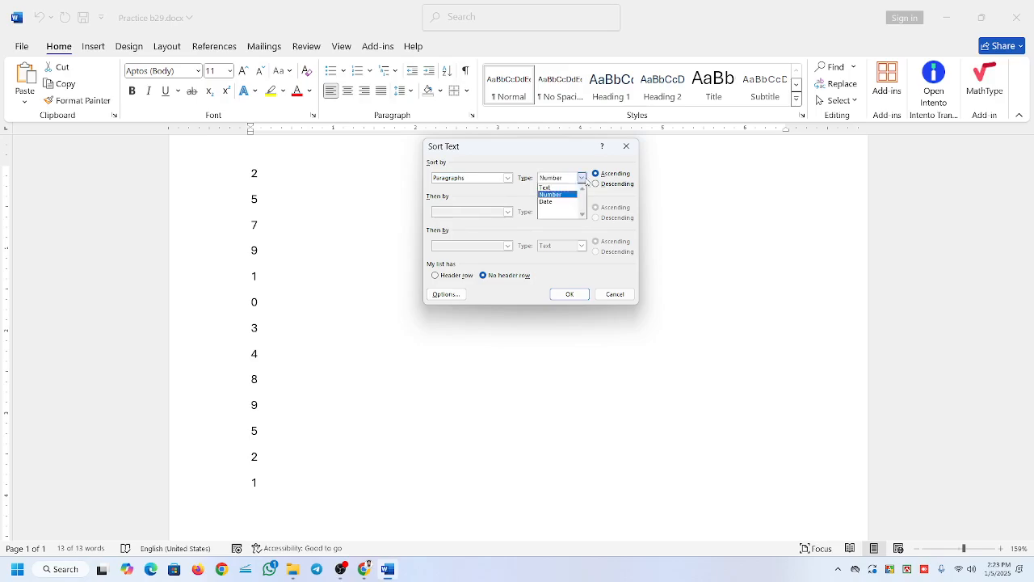
pyautogui.click(547, 201)
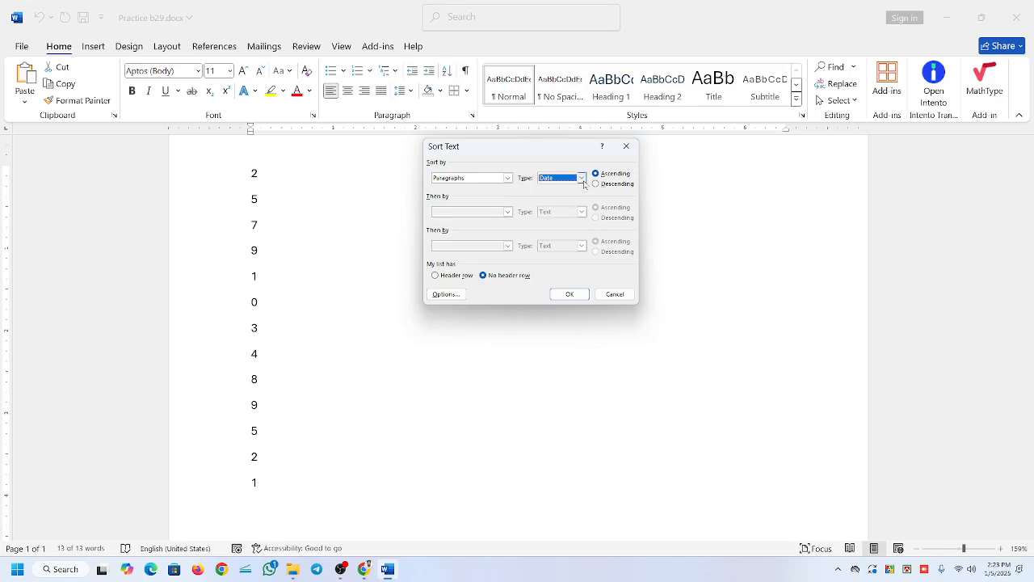
# Set the sort type to Number and sort the selected list by paragraphs in ascending order.
pyautogui.click(582, 180)
pyautogui.click(562, 196)
pyautogui.click(568, 294)
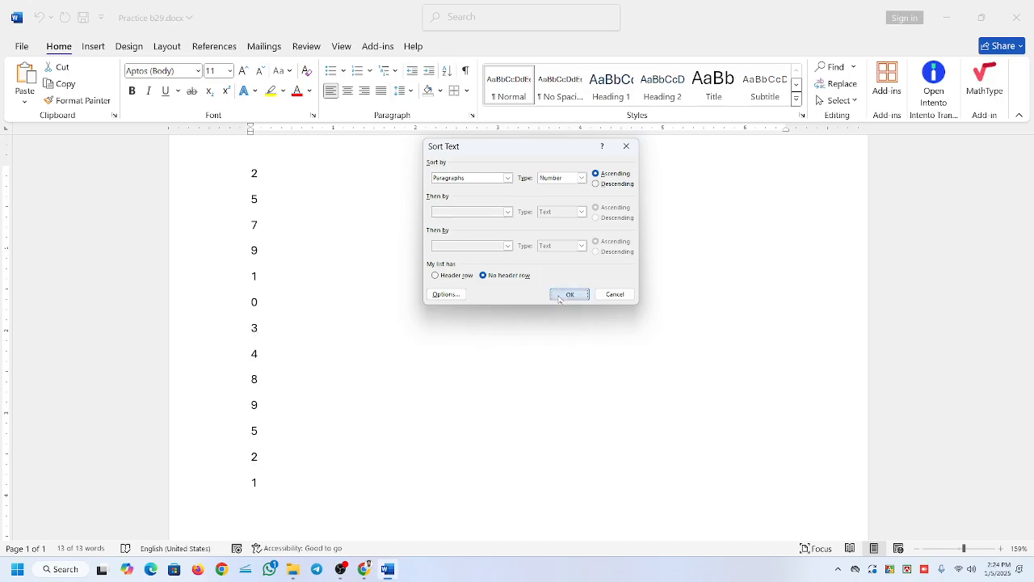
# Reselect the whole number list and sort it by paragraphs as numbers in descending order.
pyautogui.click(288, 224)
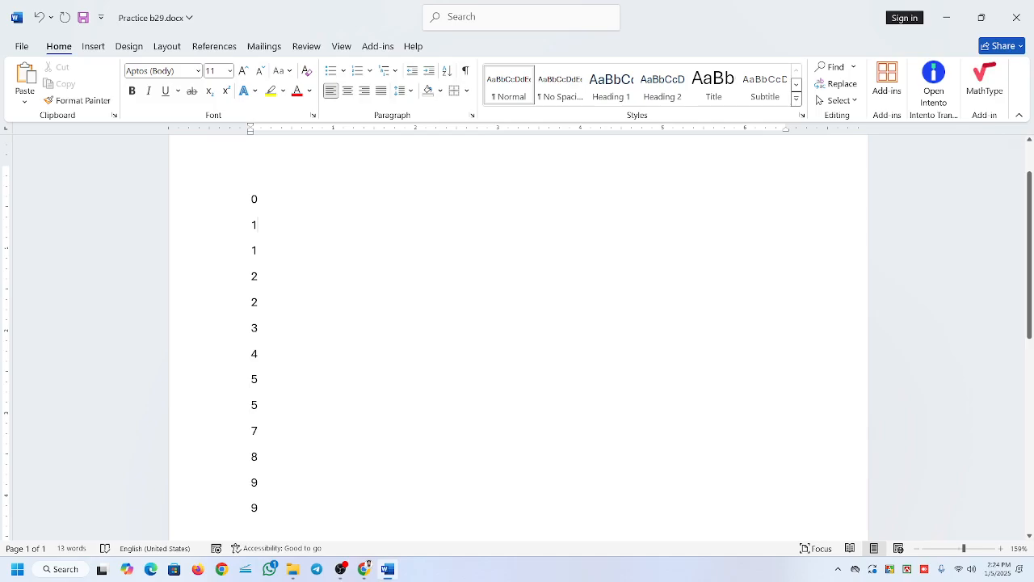
pyautogui.hotkey('shift', 'Down')
pyautogui.hotkey('shift', 'Down')
pyautogui.hotkey('shift', 'Down')
pyautogui.hotkey('shift', 'Down')
pyautogui.hotkey('shift', 'Down')
pyautogui.hotkey('shift', 'Down')
pyautogui.hotkey('shift', 'Down')
pyautogui.hotkey('shift', 'Down')
pyautogui.hotkey('shift', 'Down')
pyautogui.hotkey('shift', 'Down')
pyautogui.hotkey('shift', 'Down')
pyautogui.hotkey('shift', 'Down')
pyautogui.hotkey('shift', 'Down')
pyautogui.hotkey('shift', 'Down')
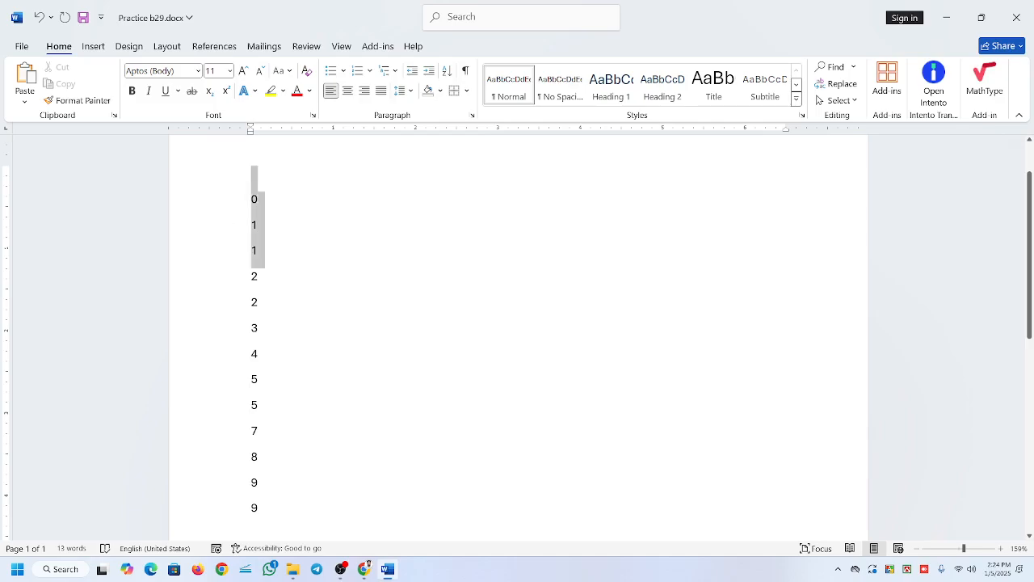
pyautogui.click(447, 70)
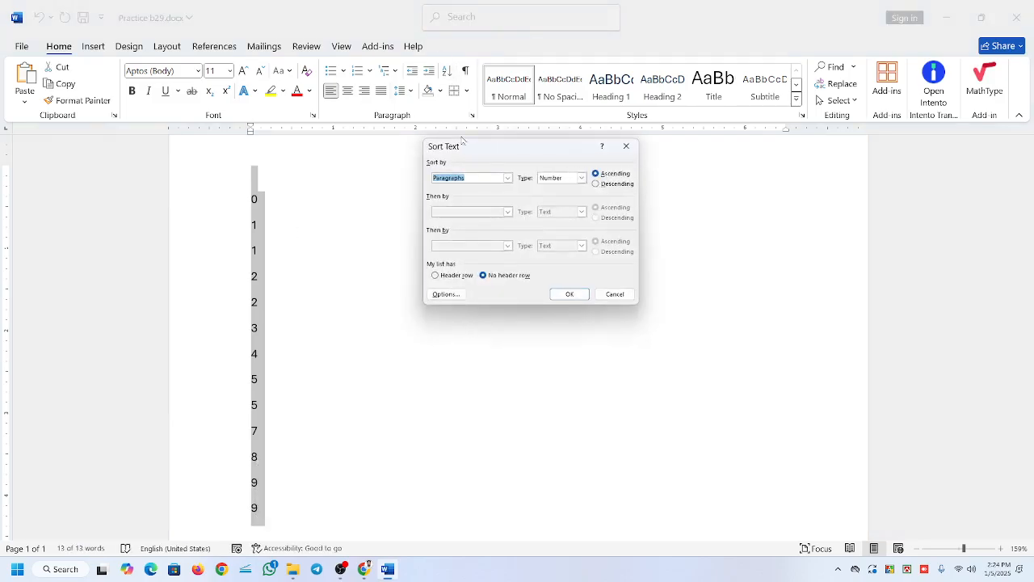
pyautogui.click(602, 184)
pyautogui.click(570, 294)
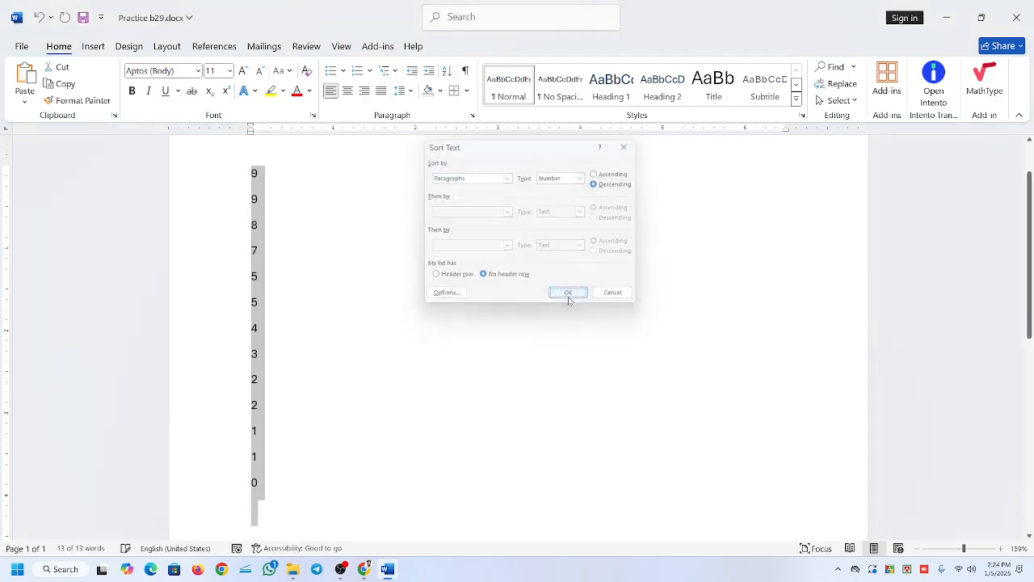
# Replace the sorted numbers with the letters A, R, W, X, Q, N, A, O, J, E and S on separate lines.
pyautogui.click(254, 174)
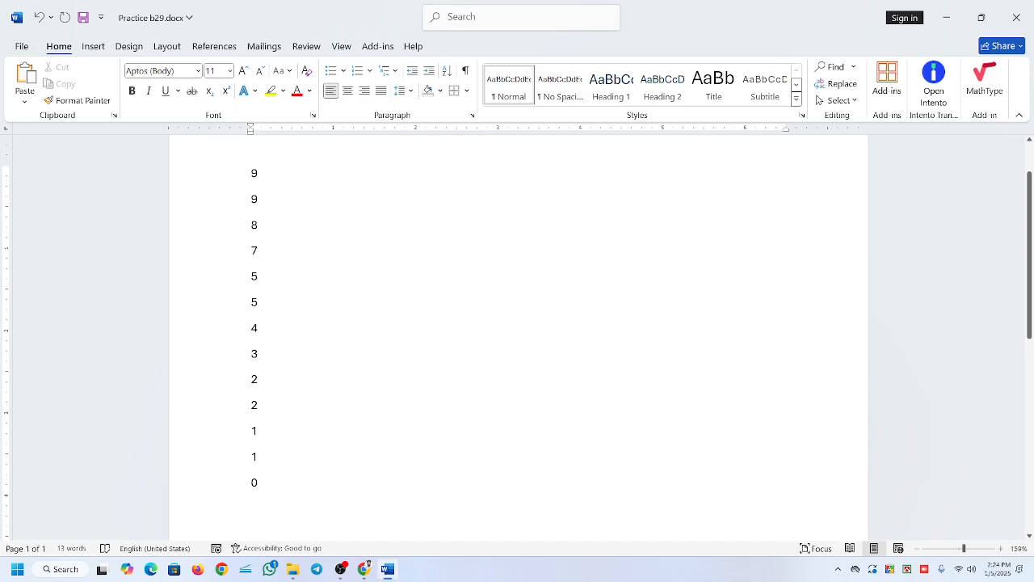
pyautogui.moveTo(252, 173); pyautogui.dragTo(260, 489)
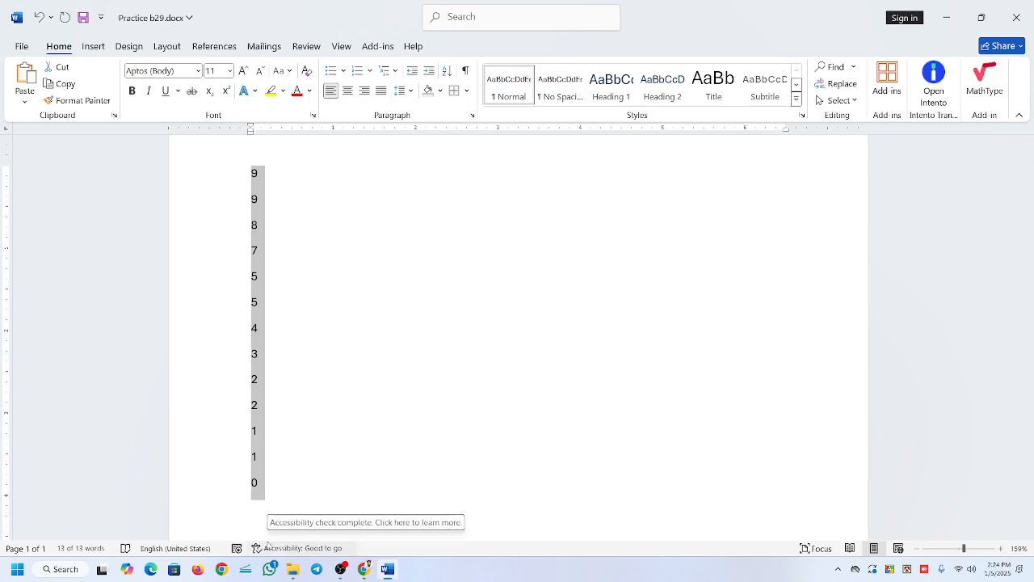
pyautogui.write('a')
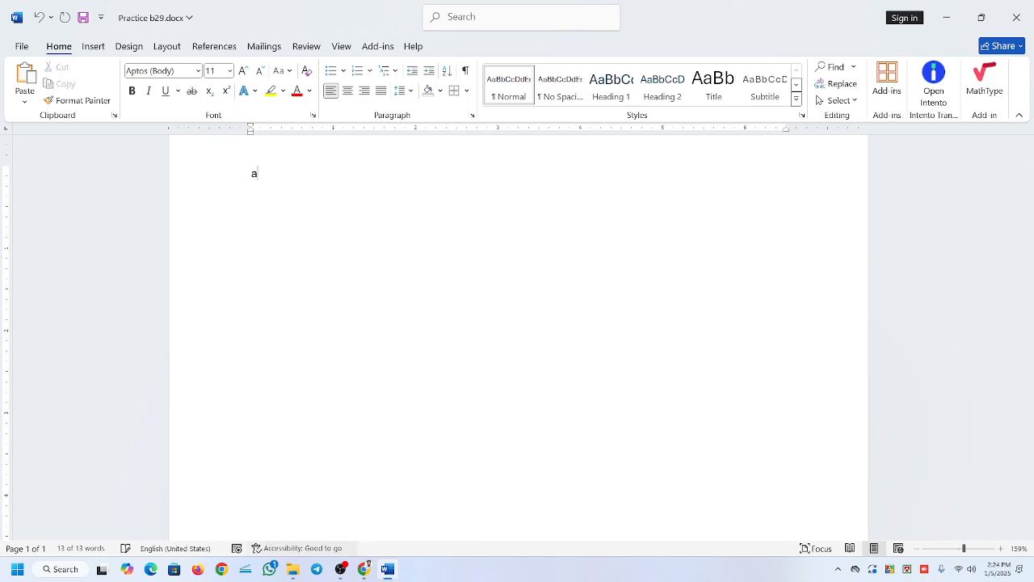
pyautogui.press('Return')
pyautogui.write('r')
pyautogui.press('Return')
pyautogui.write('w')
pyautogui.press('Return')
pyautogui.write('x')
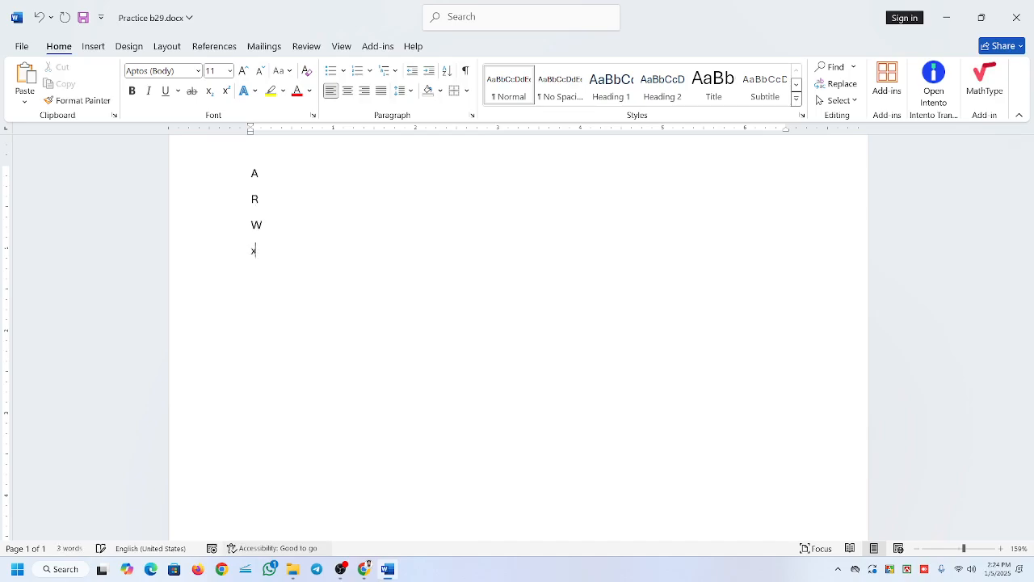
pyautogui.press('Return')
pyautogui.write('q')
pyautogui.press('Return')
pyautogui.write('n')
pyautogui.press('Return')
pyautogui.write('a')
pyautogui.press('Return')
pyautogui.write('o')
pyautogui.press('Return')
pyautogui.write('j')
pyautogui.press('Return')
pyautogui.write('e')
pyautogui.press('Return')
pyautogui.write('s')
pyautogui.press('Return')
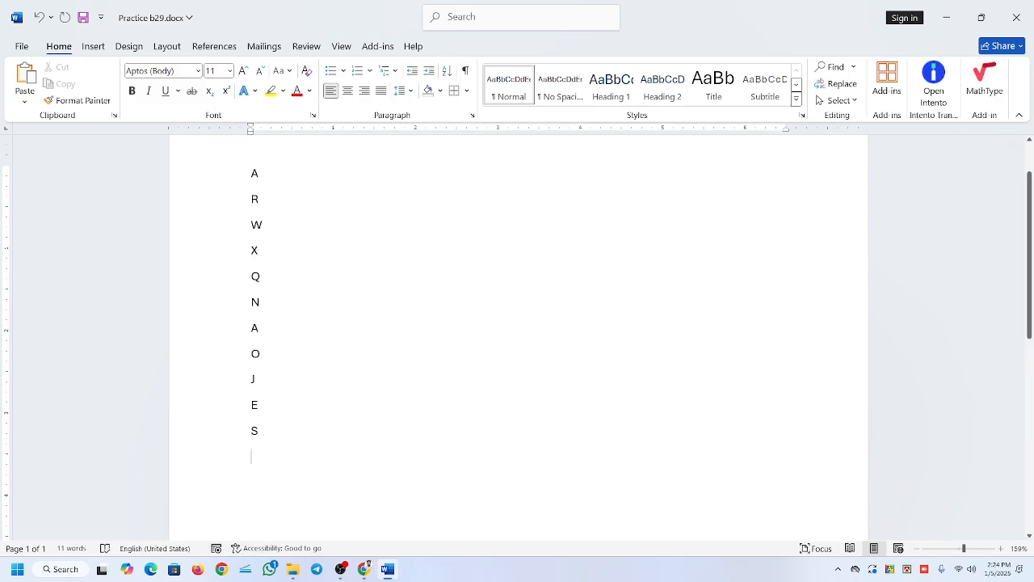
# Select the whole letter list and sort its paragraphs as Text in ascending order.
pyautogui.moveTo(250, 173); pyautogui.dragTo(265, 432)
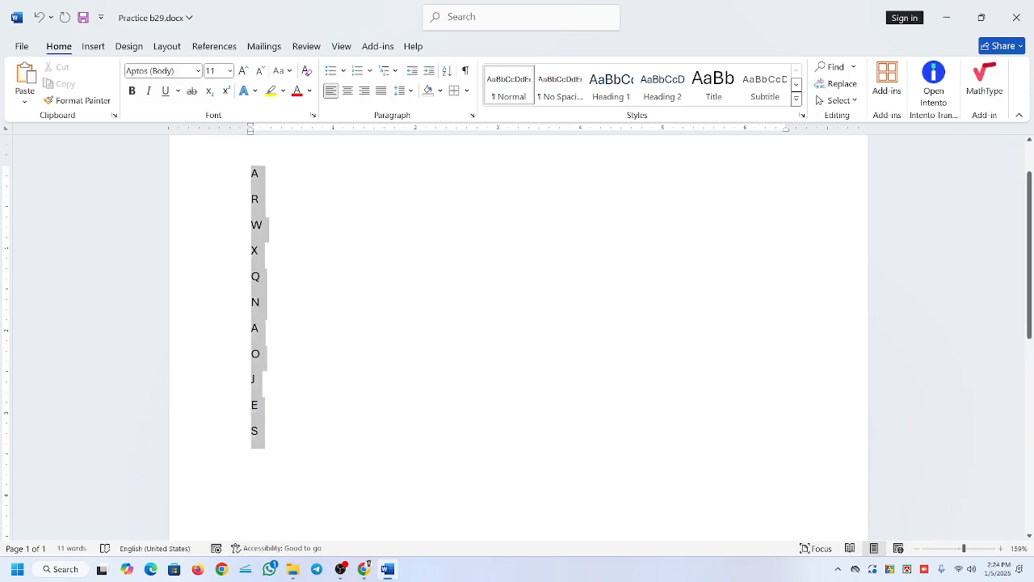
pyautogui.click(447, 71)
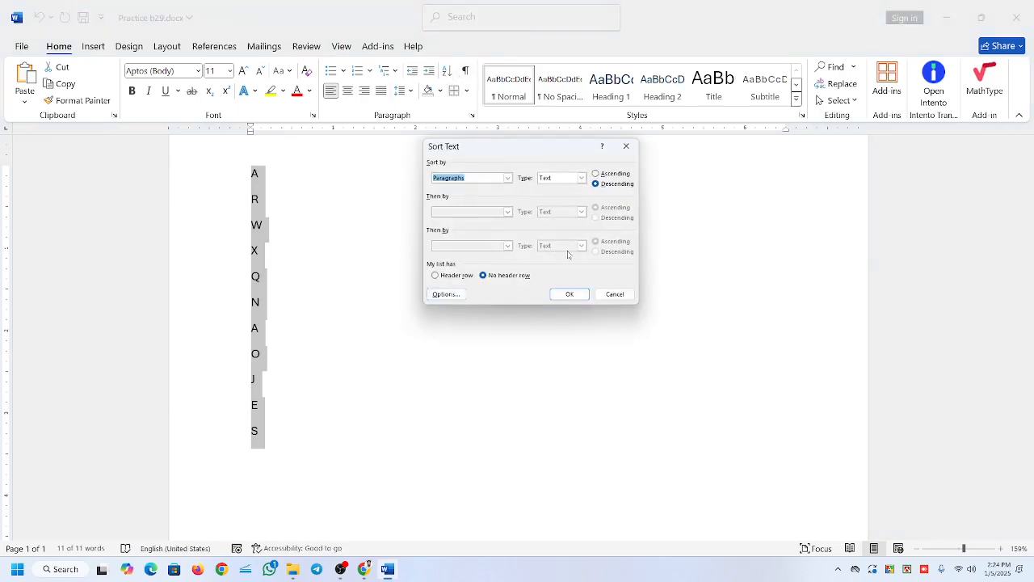
pyautogui.click(595, 174)
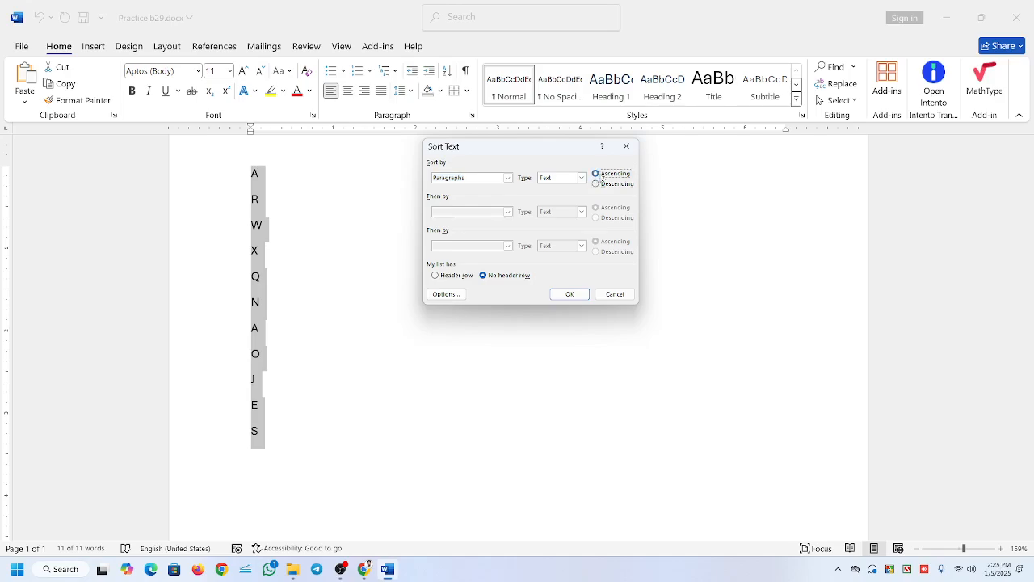
pyautogui.click(569, 295)
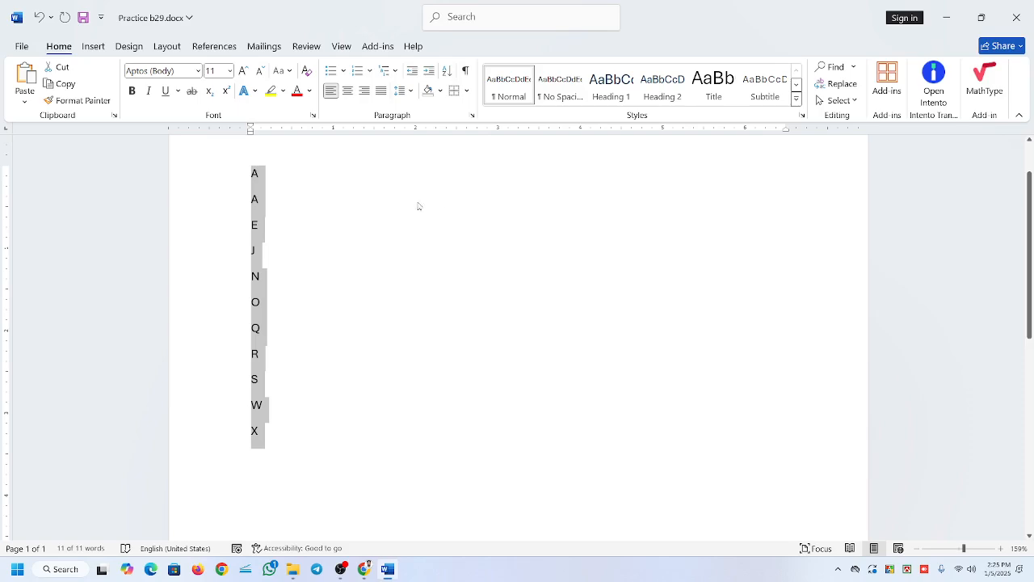
# Replace the letter list with sample paragraphs generated by =rand(2,5).
pyautogui.write('=')
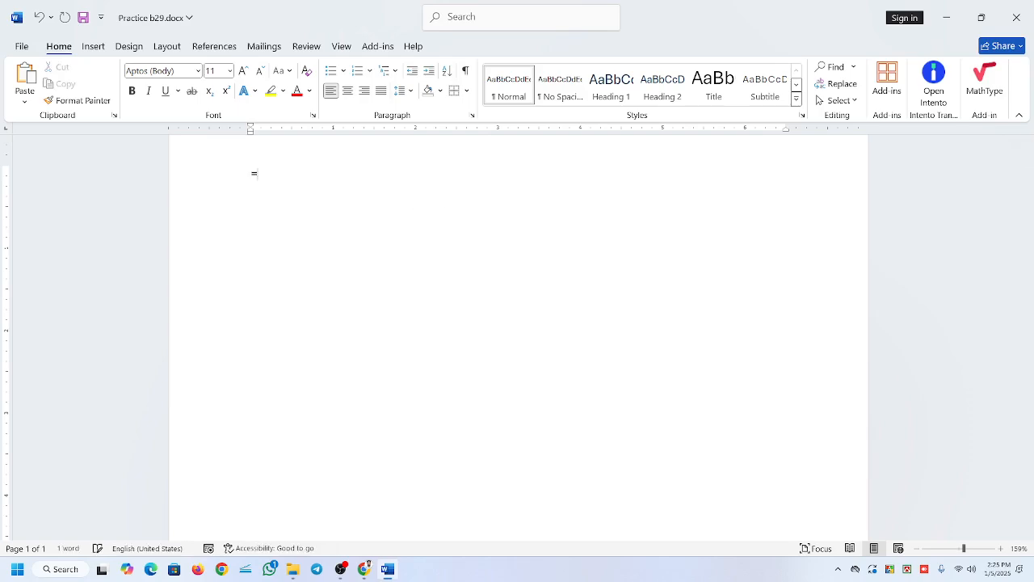
pyautogui.write('rand(2,5)')
pyautogui.press('Return')
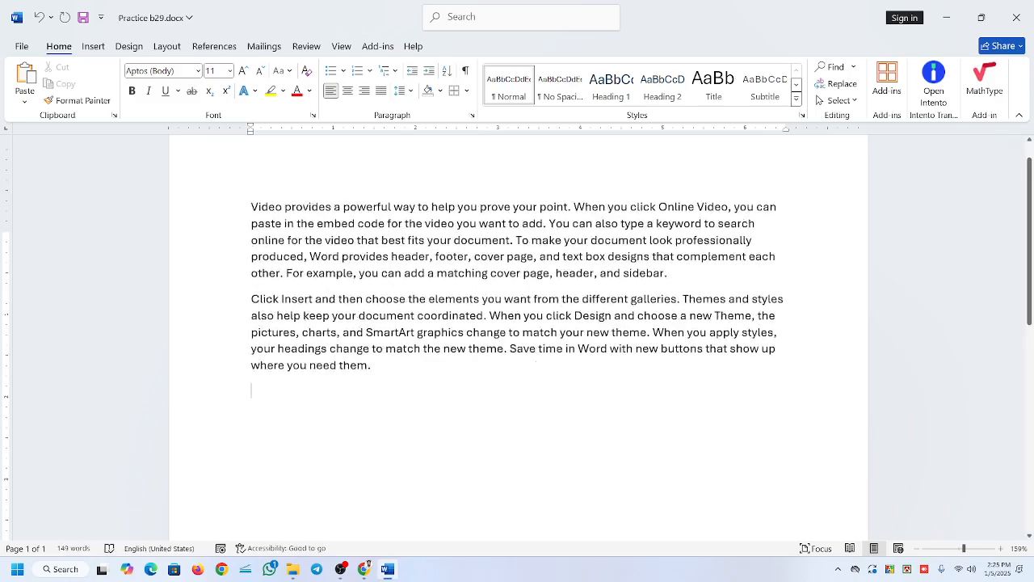
# Split the opening words "Video" and "Click" of the two paragraphs onto their own lines.
pyautogui.scroll(1, 536, 361)
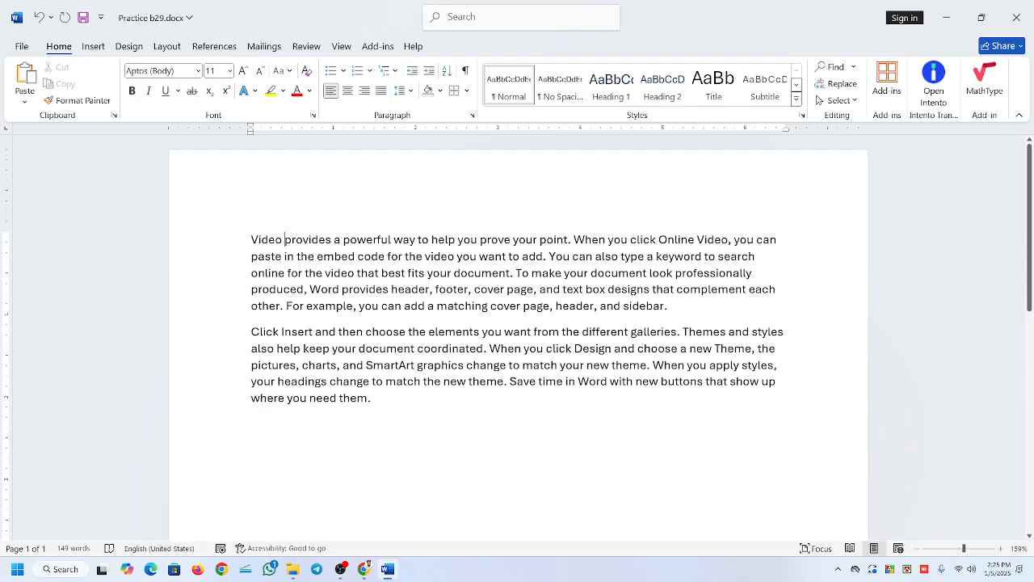
pyautogui.press('Return')
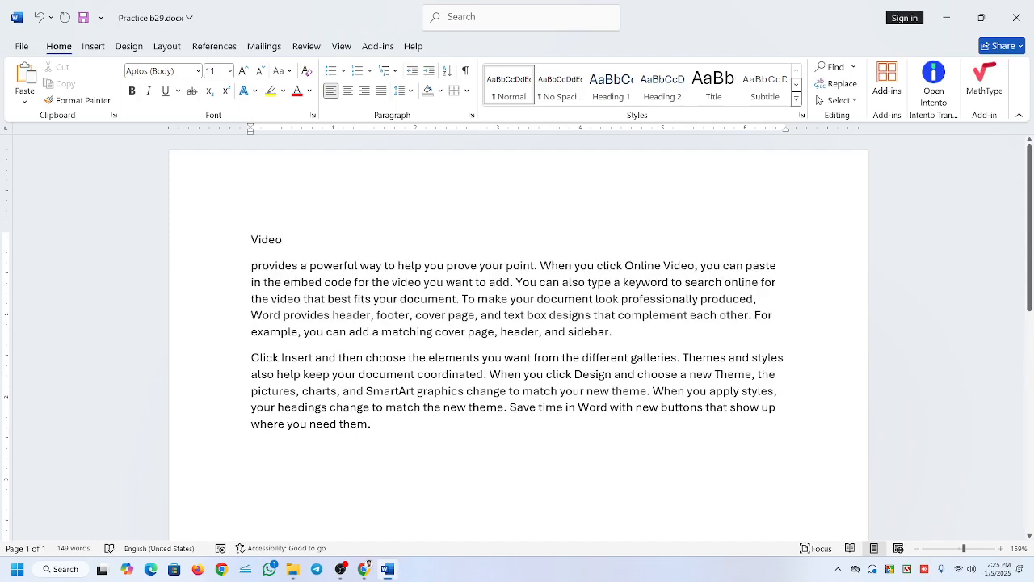
pyautogui.press('Return')
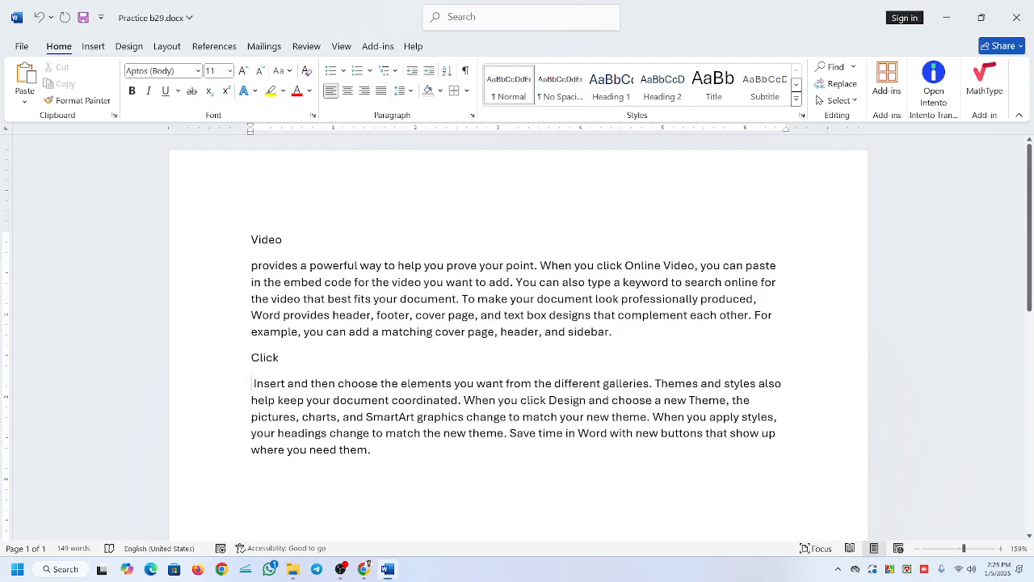
# Select all the text and preview the gallery styles on it without applying one.
pyautogui.moveTo(250, 240); pyautogui.dragTo(380, 452)
pyautogui.click(430, 331)
pyautogui.hotkey('ctrl', 'a')
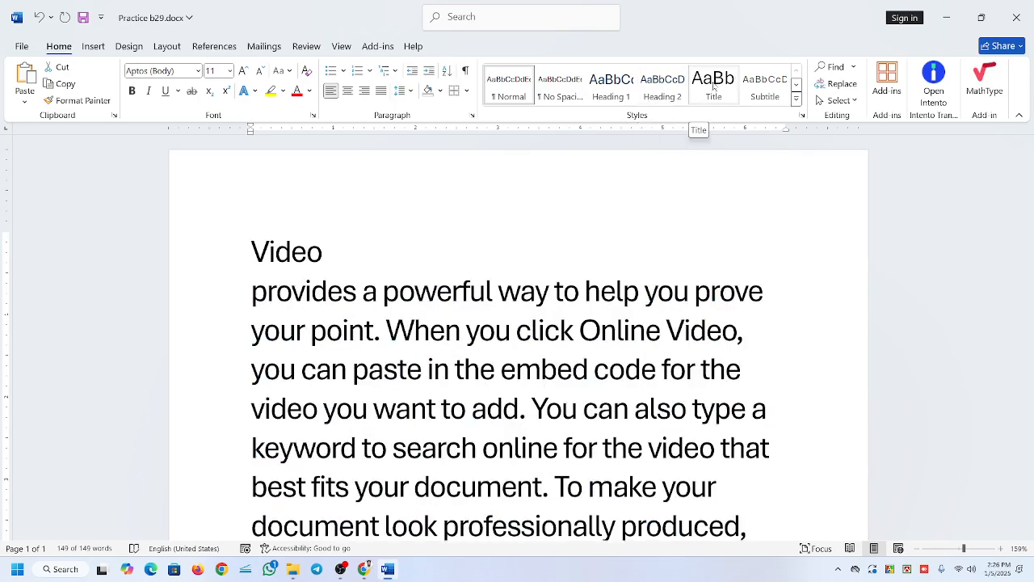
pyautogui.click(796, 98)
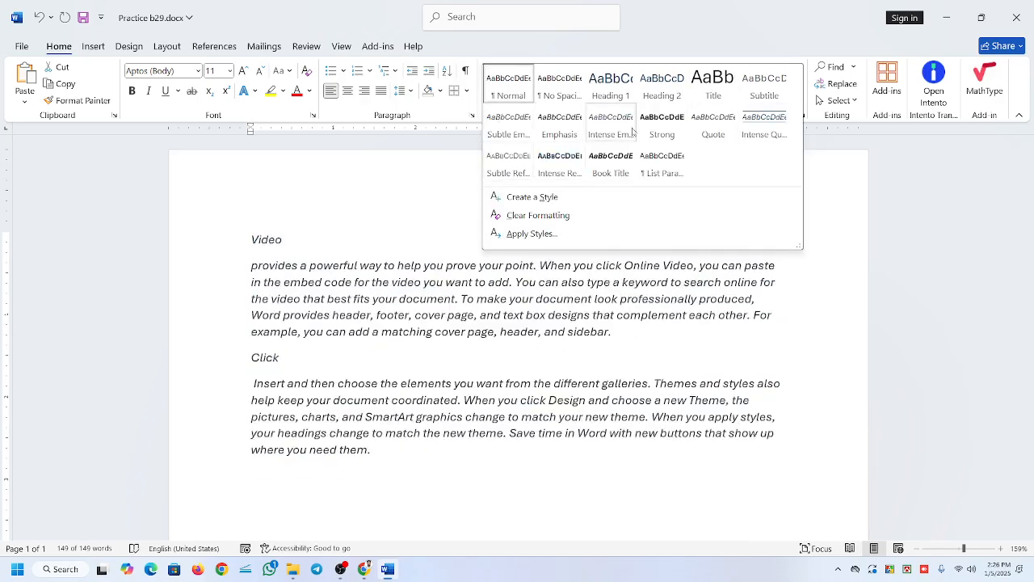
pyautogui.click(328, 300)
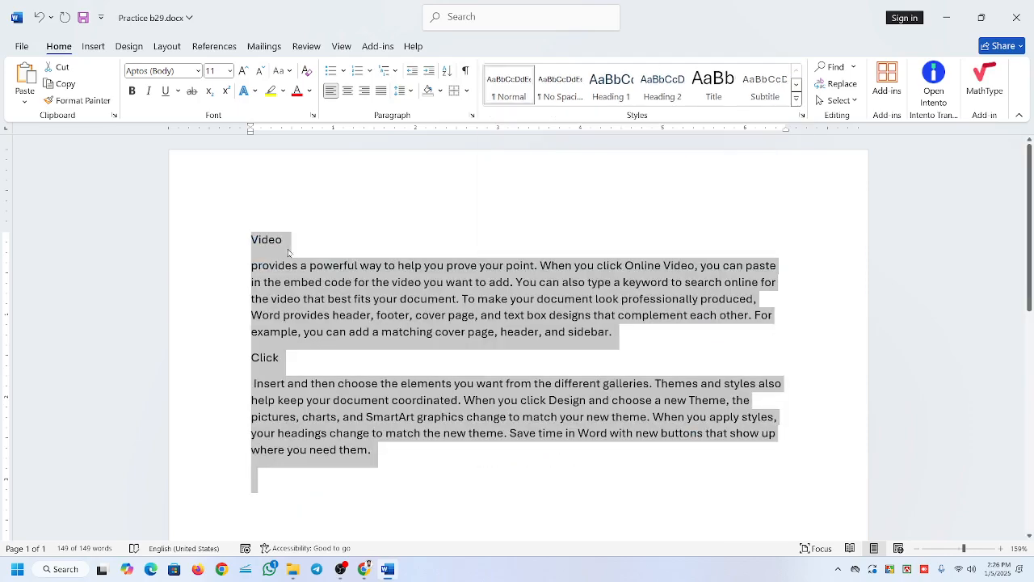
# Apply the Heading 1 style to the "Video" line.
pyautogui.click(286, 247)
pyautogui.moveTo(285, 241); pyautogui.dragTo(226, 243)
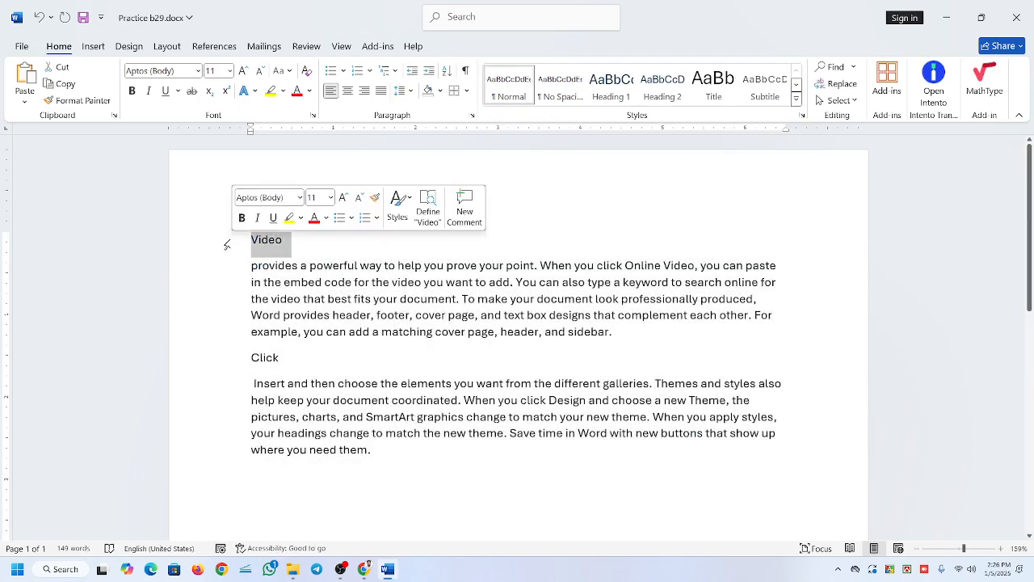
pyautogui.click(611, 84)
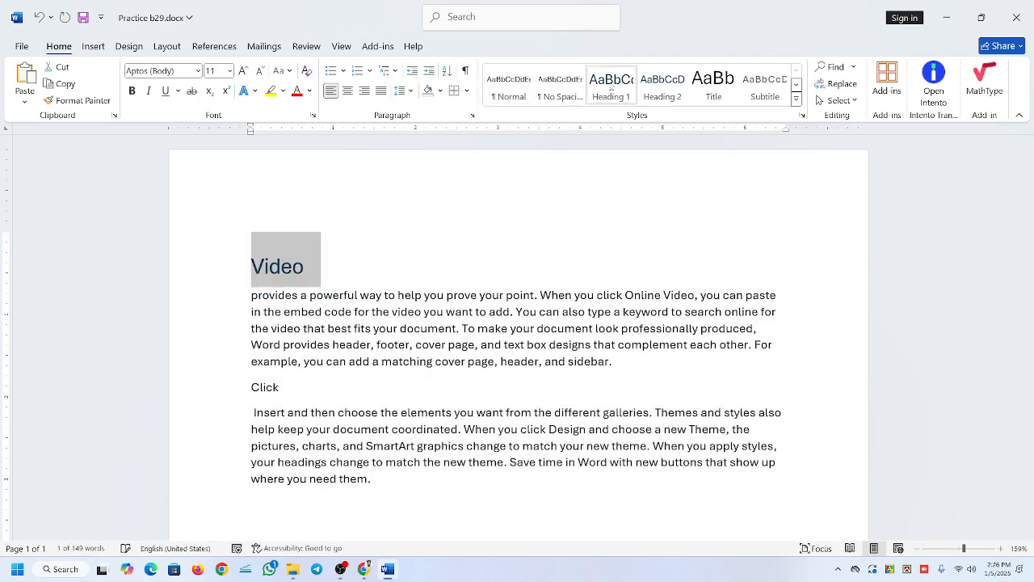
pyautogui.click(281, 266)
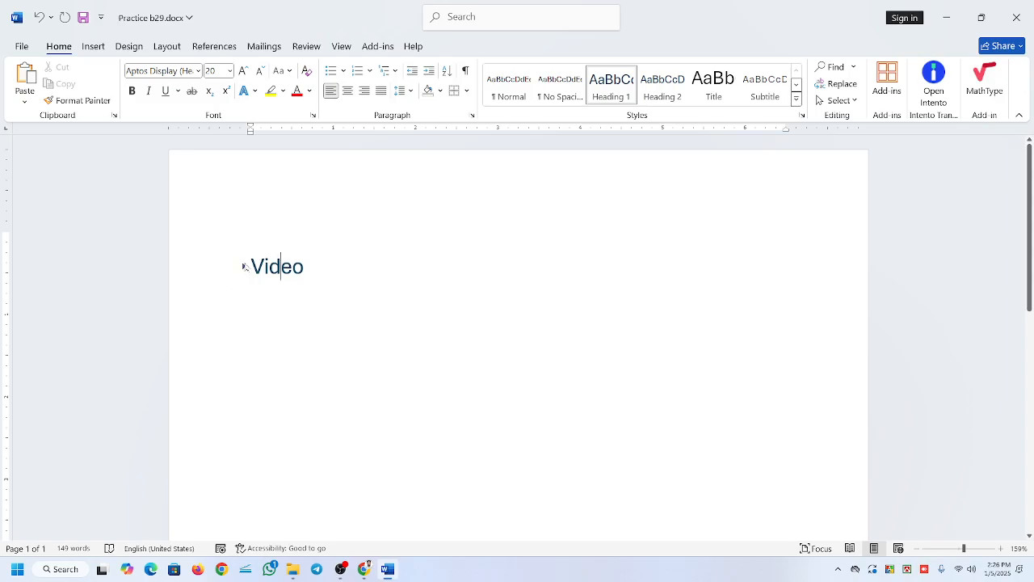
# Apply the Heading 2 style to the "Click" line.
pyautogui.doubleClick(264, 388)
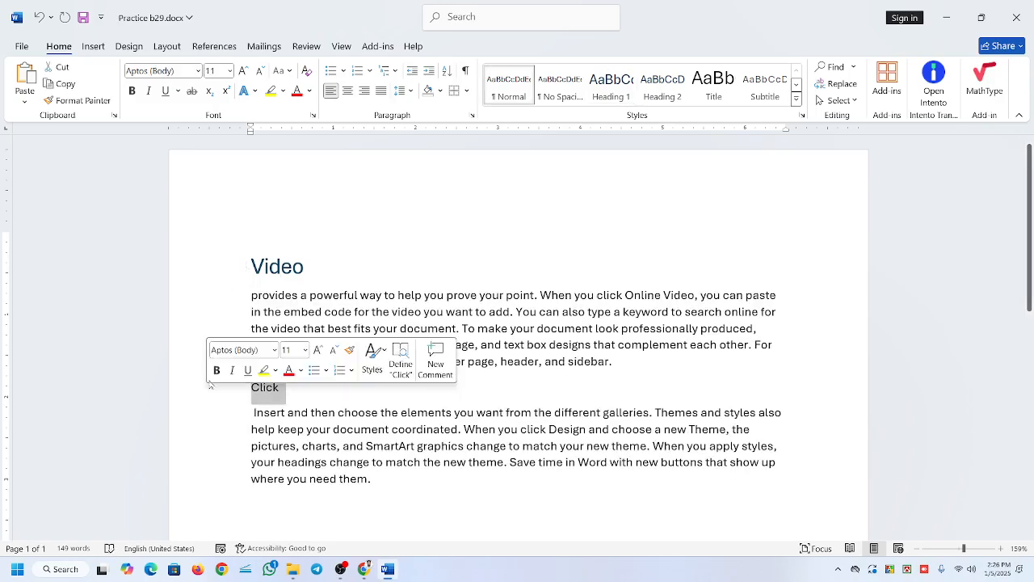
pyautogui.click(656, 95)
pyautogui.click(302, 267)
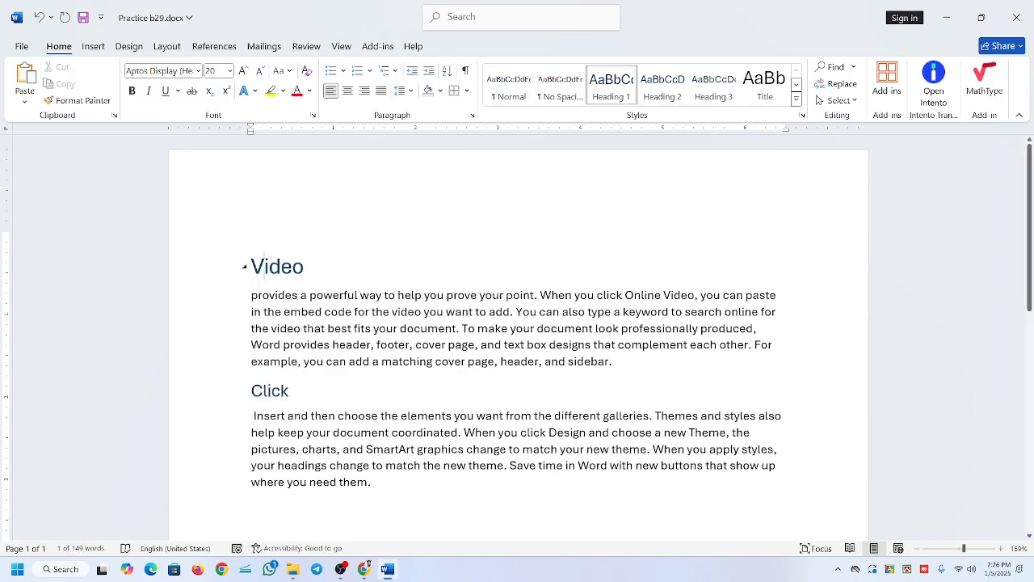
pyautogui.click(339, 328)
# Change the style of the "Click" line to Heading 3.
pyautogui.click(291, 391)
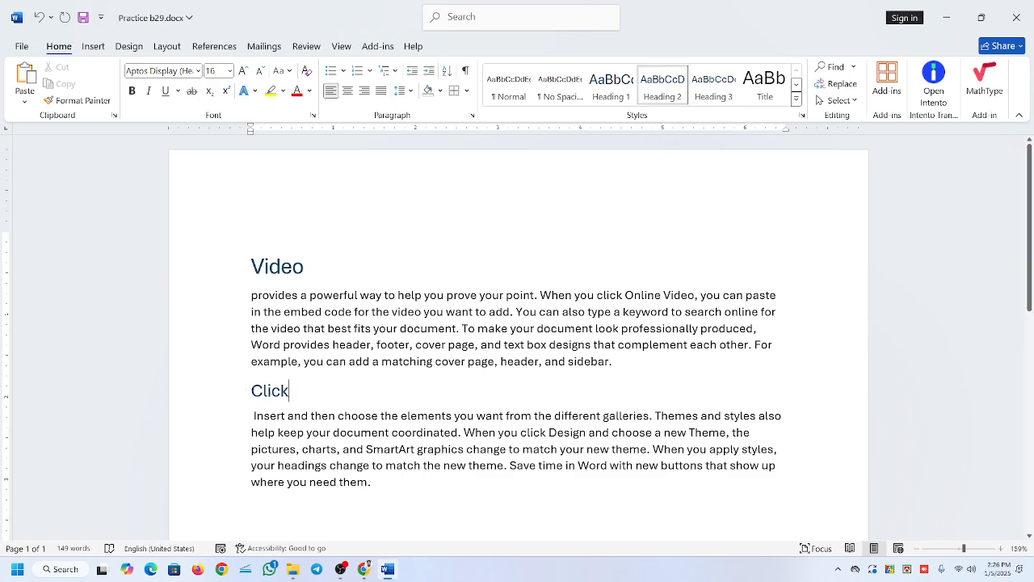
pyautogui.click(714, 87)
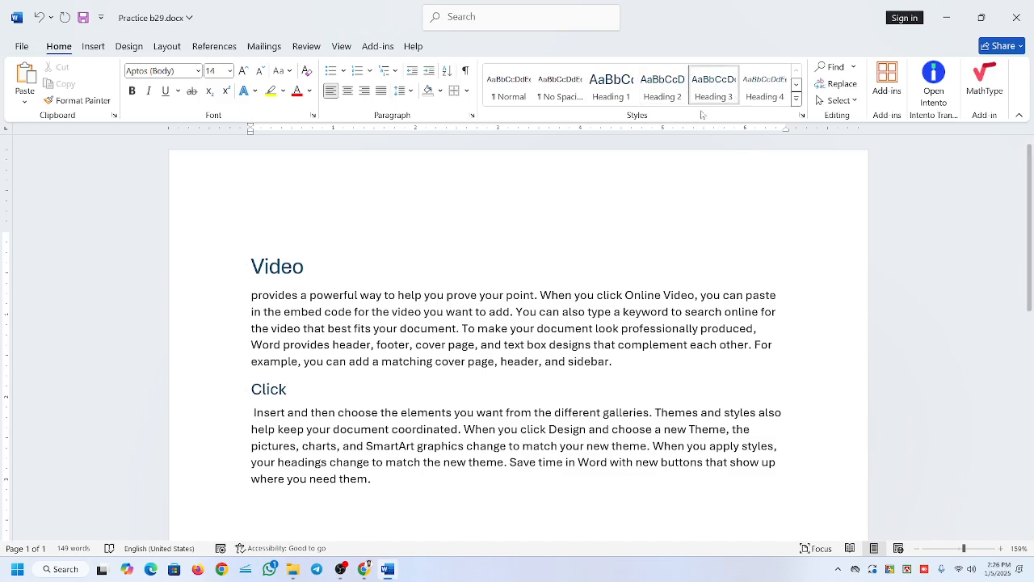
# Change the style of the "Click" line and the "Video" line to Heading 4.
pyautogui.click(760, 91)
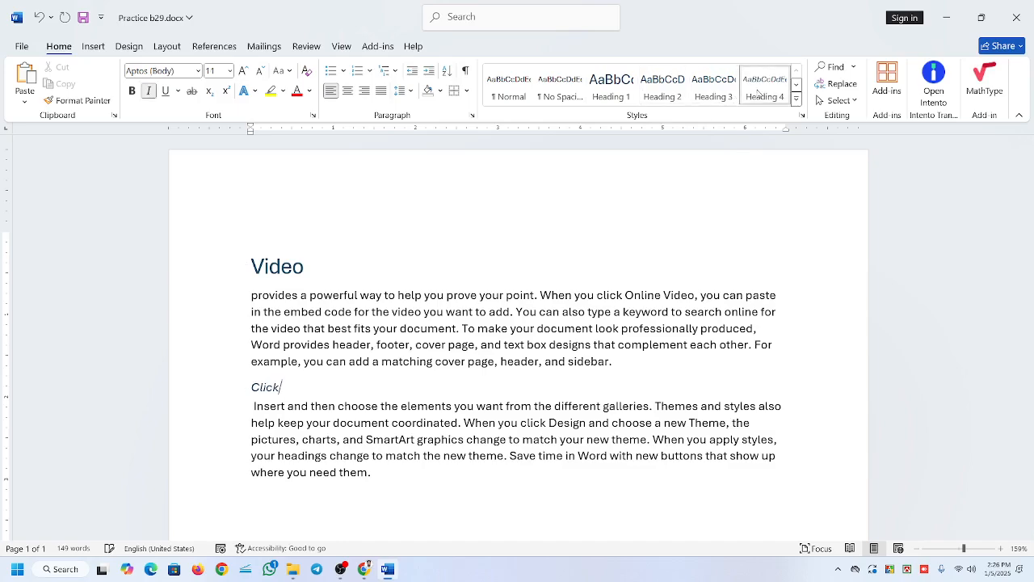
pyautogui.click(797, 99)
pyautogui.click(479, 230)
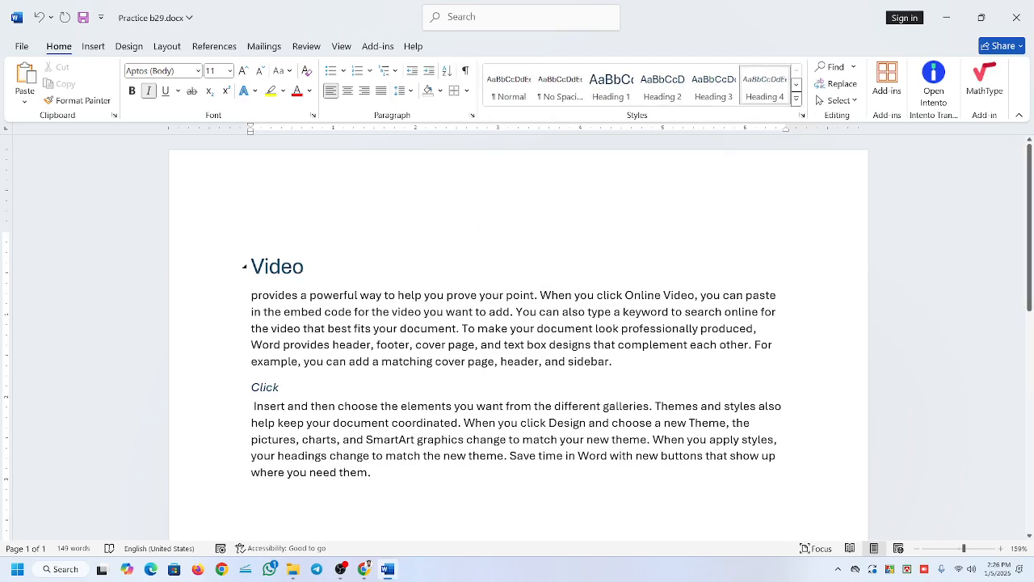
pyautogui.click(279, 267)
pyautogui.click(764, 91)
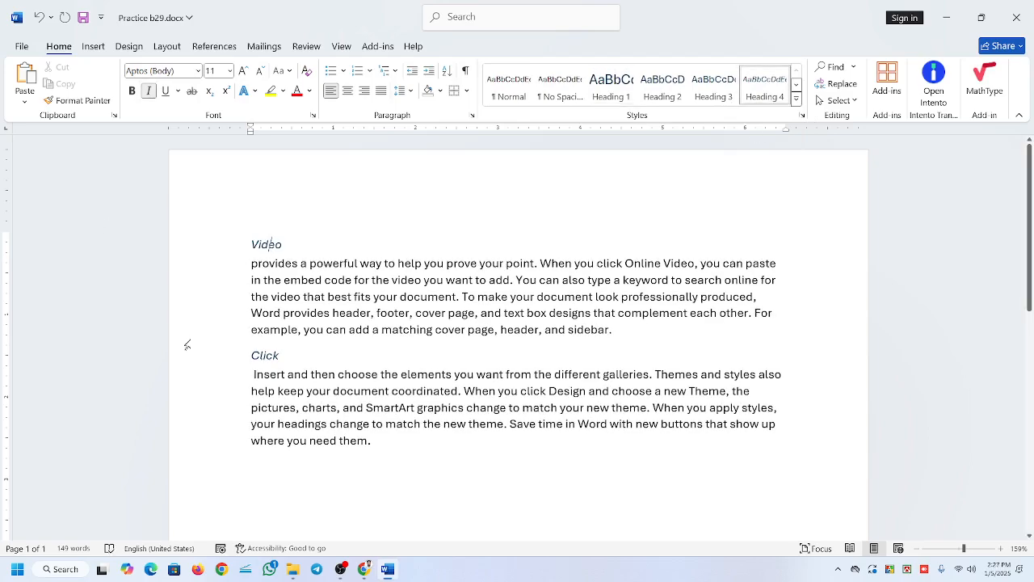
pyautogui.doubleClick(272, 355)
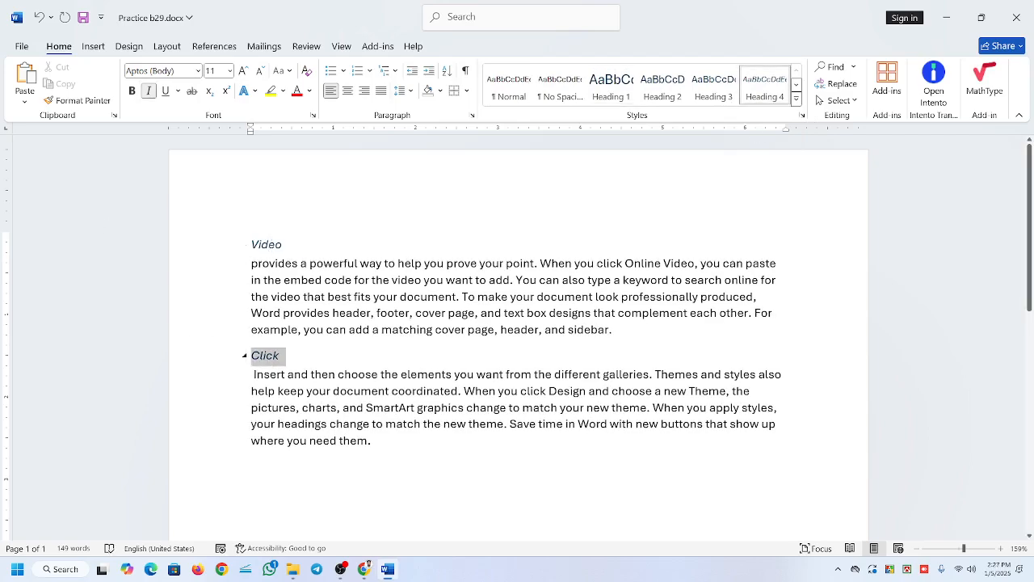
pyautogui.click(287, 244)
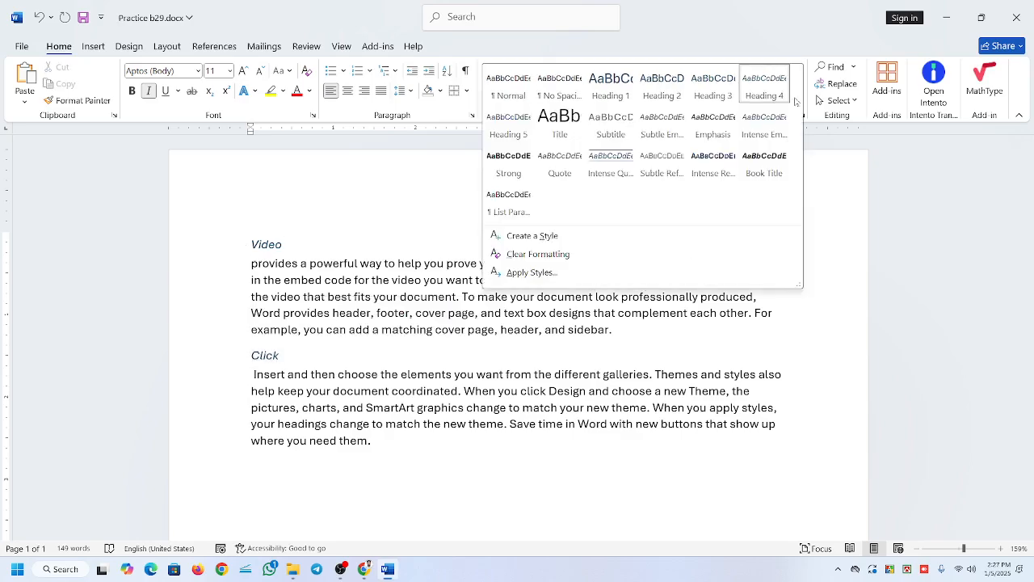
pyautogui.click(796, 98)
pyautogui.click(370, 110)
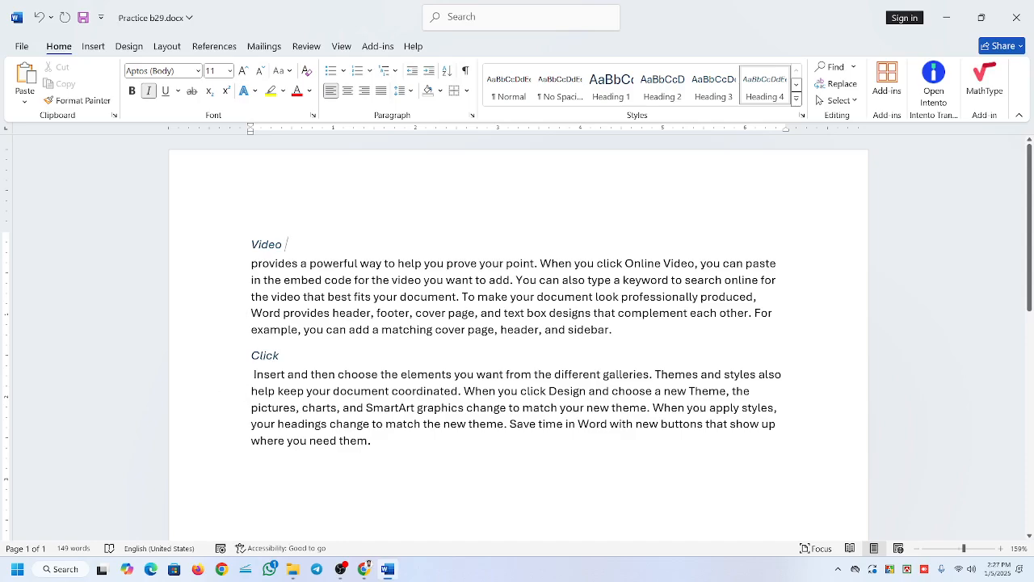
pyautogui.moveTo(285, 245); pyautogui.dragTo(251, 245)
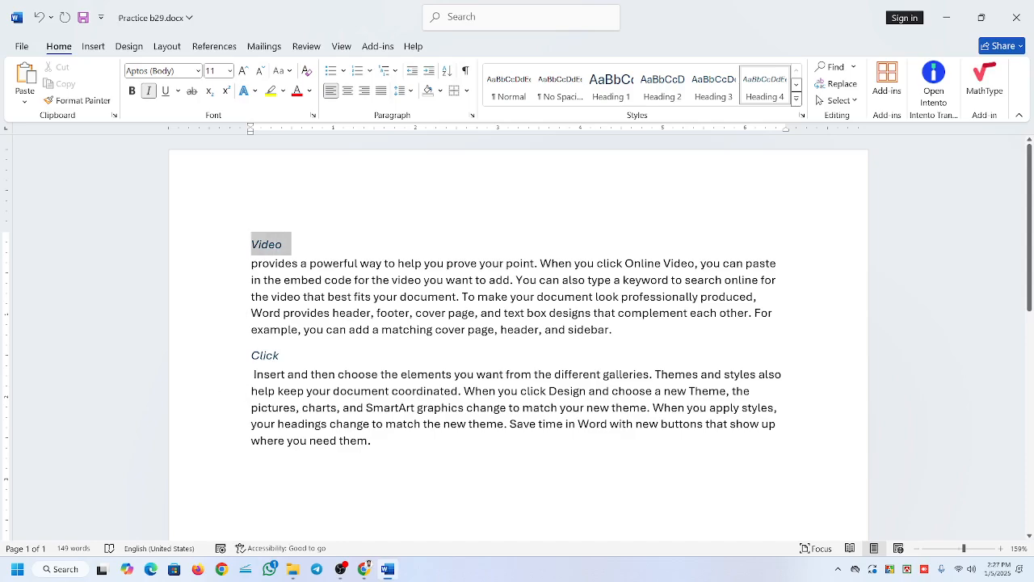
pyautogui.click(598, 439)
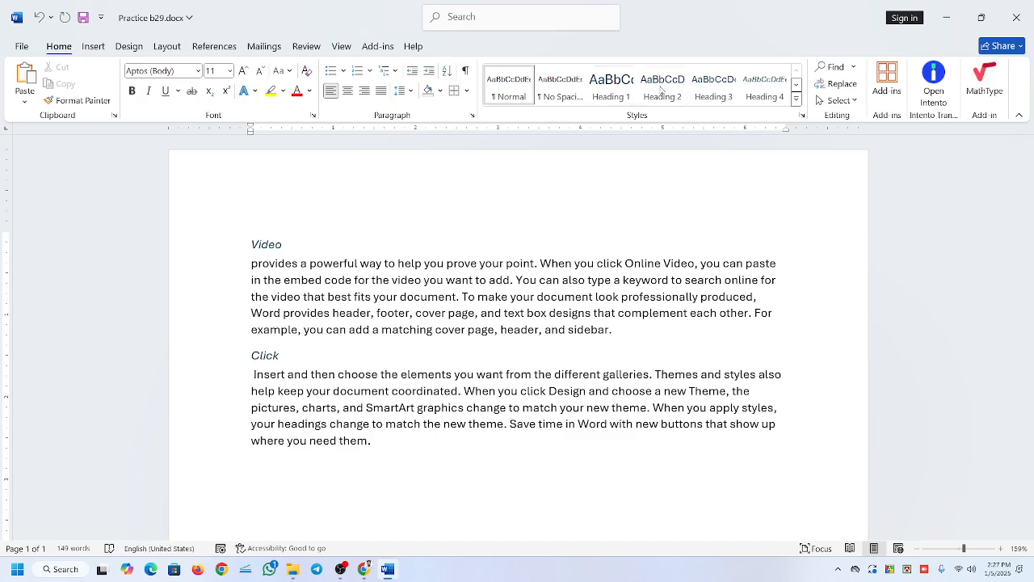
# Apply the Intense Emphasis style to the word "embed" in the first body paragraph.
pyautogui.click(795, 98)
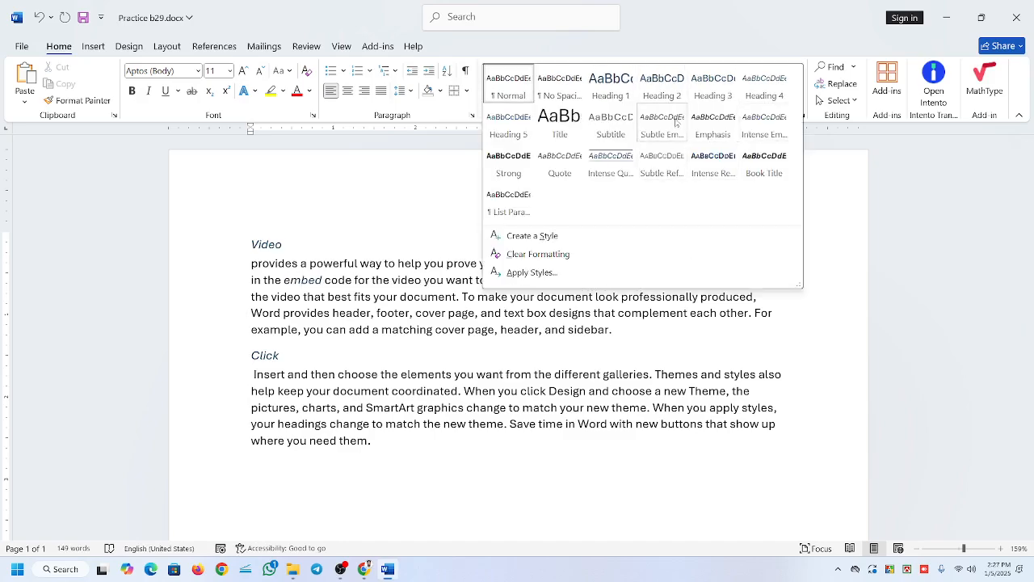
pyautogui.click(418, 284)
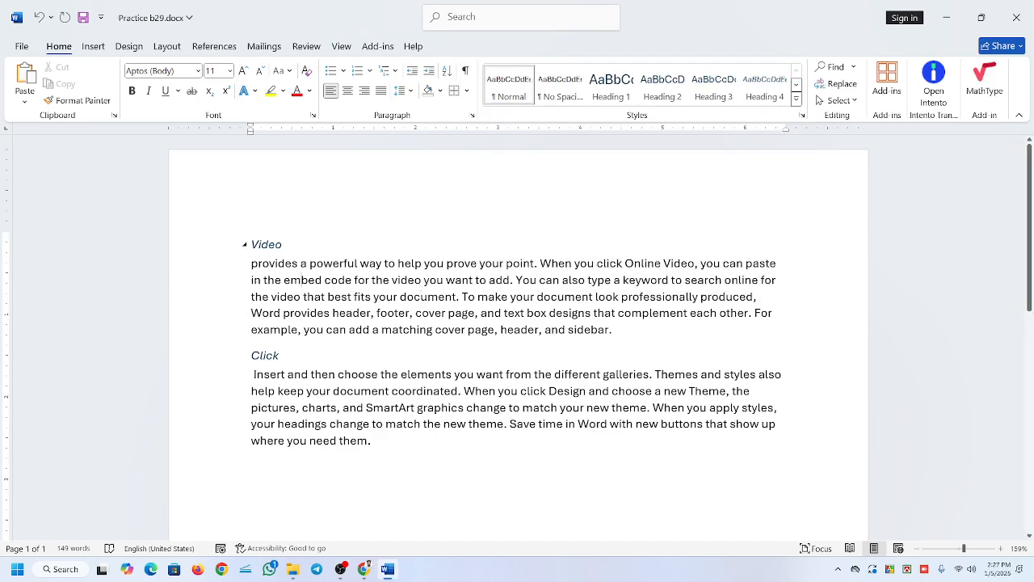
pyautogui.click(795, 97)
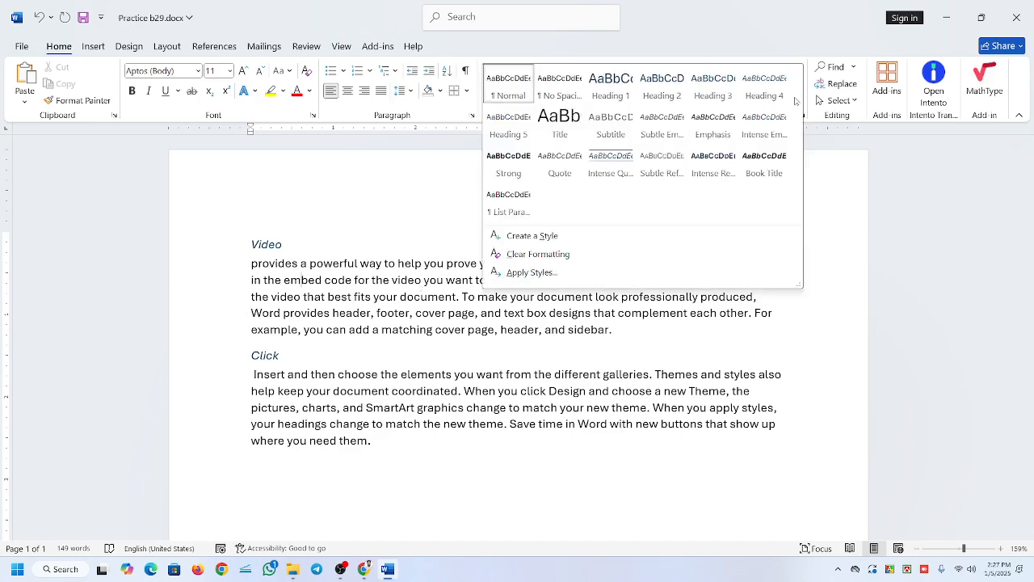
pyautogui.click(756, 126)
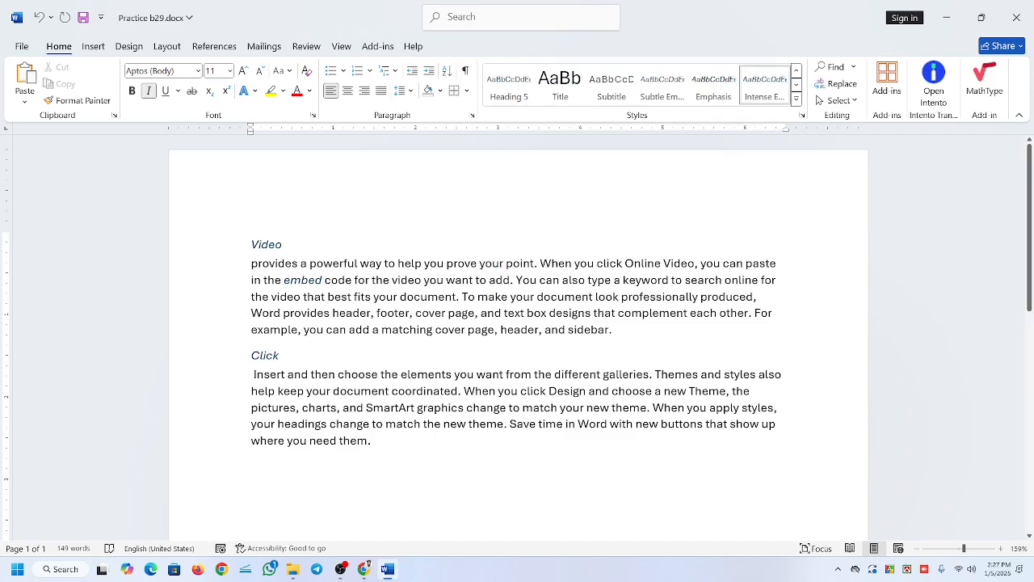
# Apply the Intense Emphasis style to the whole body paragraph under "Video".
pyautogui.moveTo(252, 264); pyautogui.dragTo(615, 330)
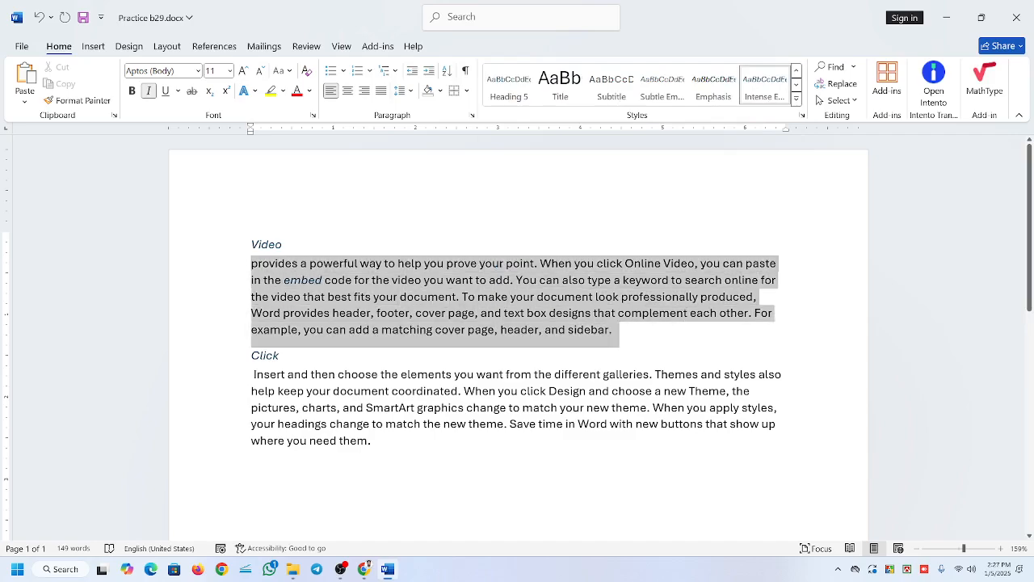
pyautogui.click(765, 89)
pyautogui.click(634, 296)
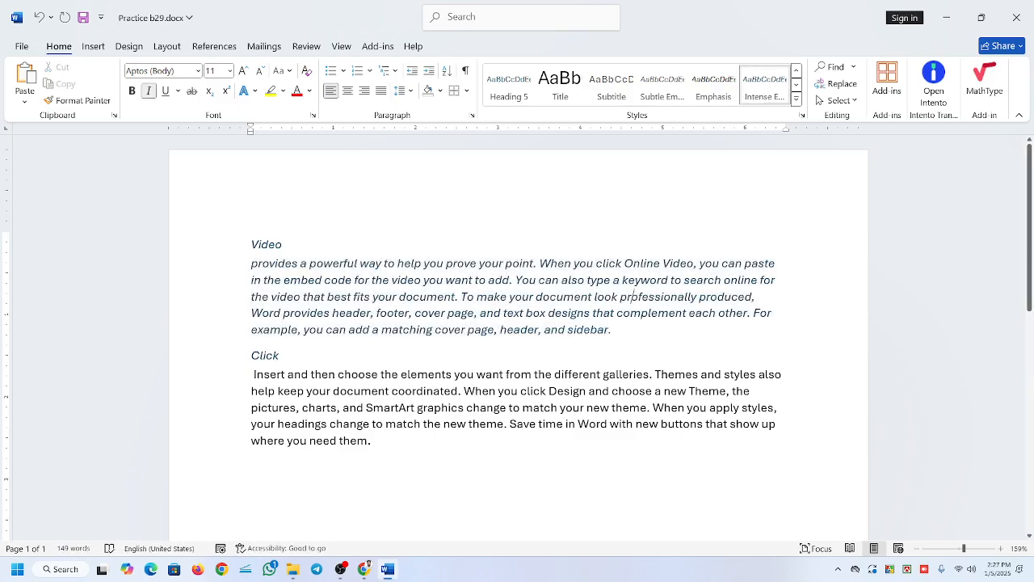
# Turn italics off and back on for the body paragraph under "Video".
pyautogui.moveTo(251, 263); pyautogui.dragTo(619, 330)
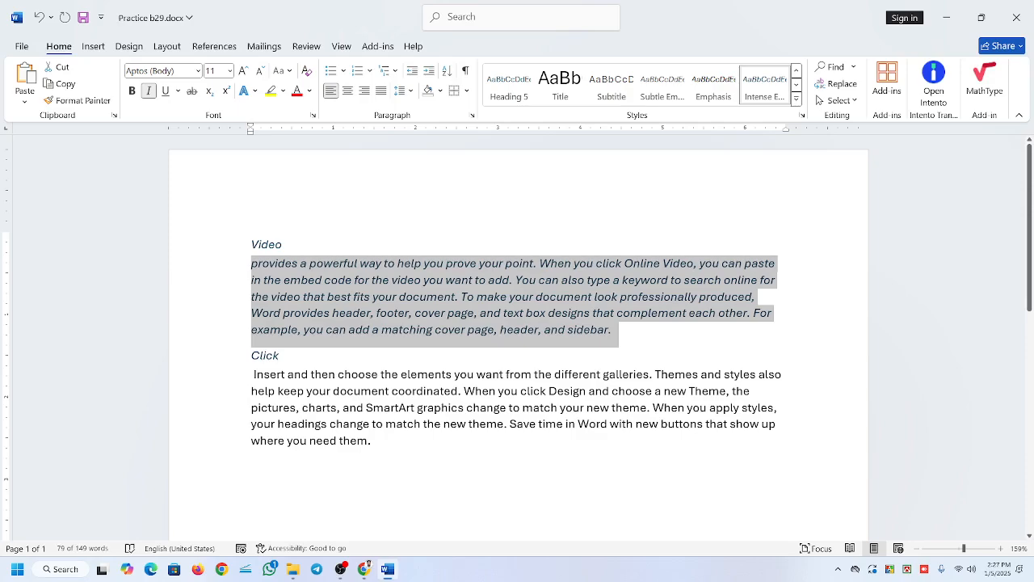
pyautogui.click(149, 91)
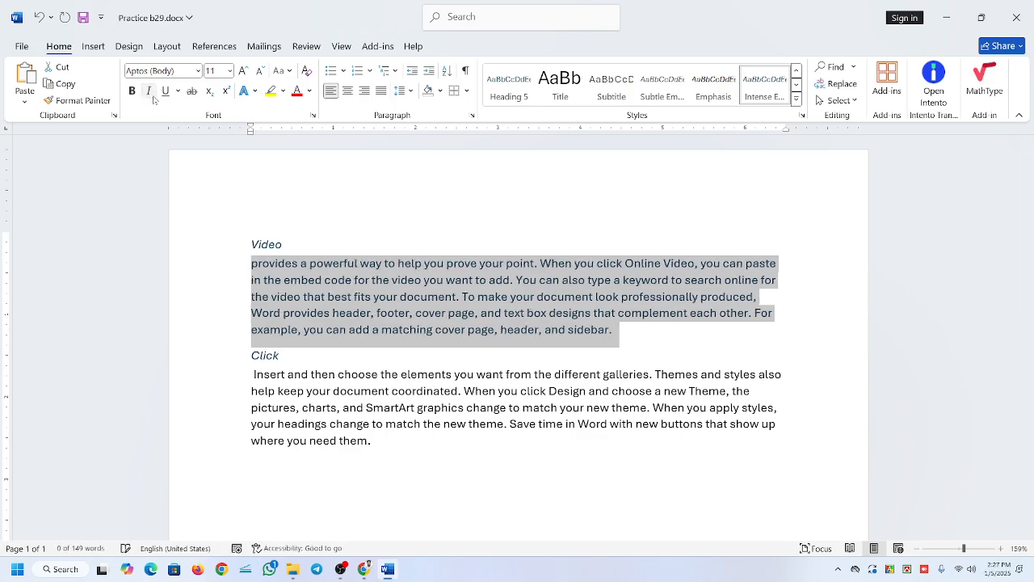
pyautogui.click(148, 91)
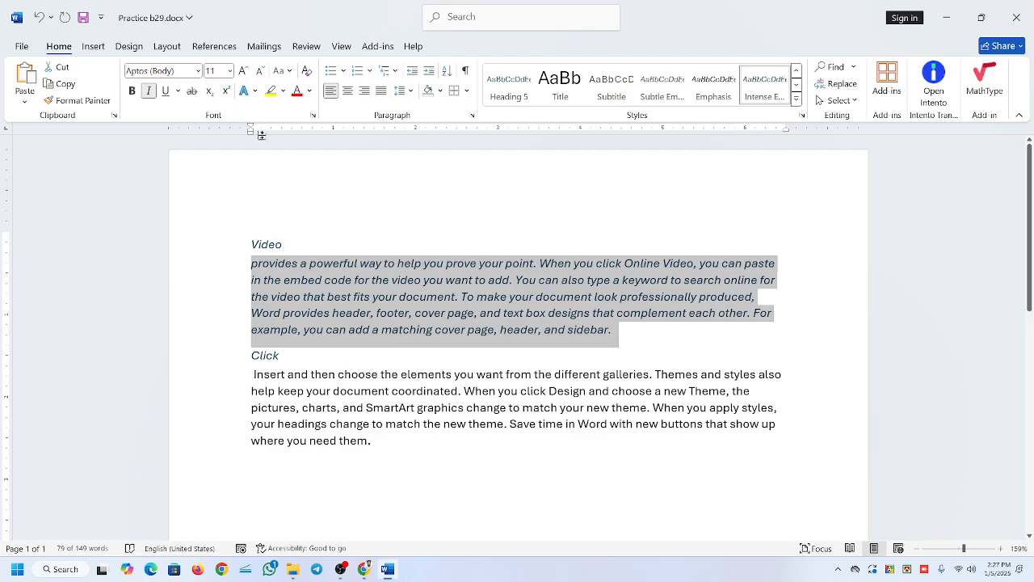
# Set the font color of the paragraph under "Video" to a light pink theme color.
pyautogui.click(309, 91)
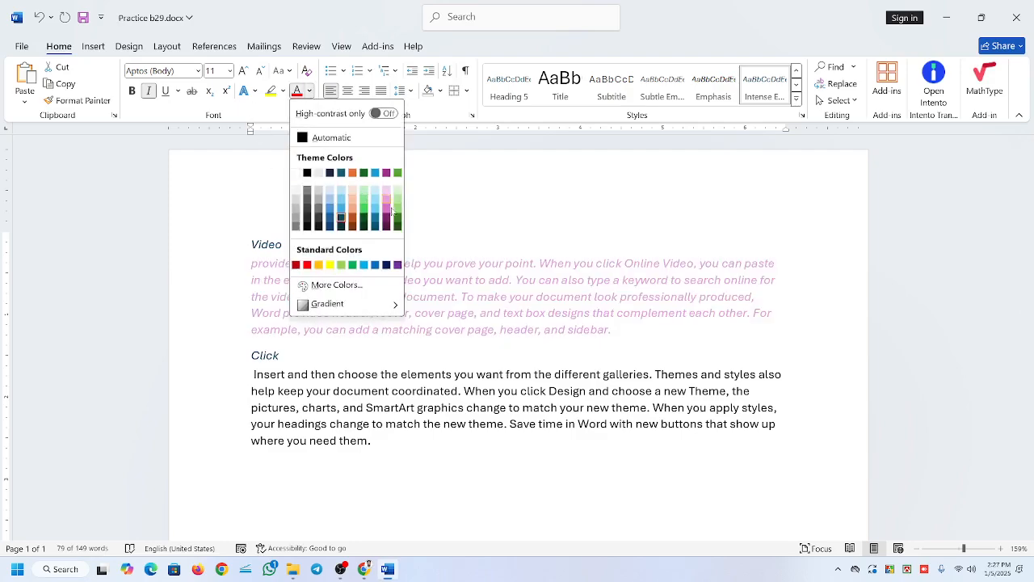
pyautogui.click(387, 196)
pyautogui.click(550, 277)
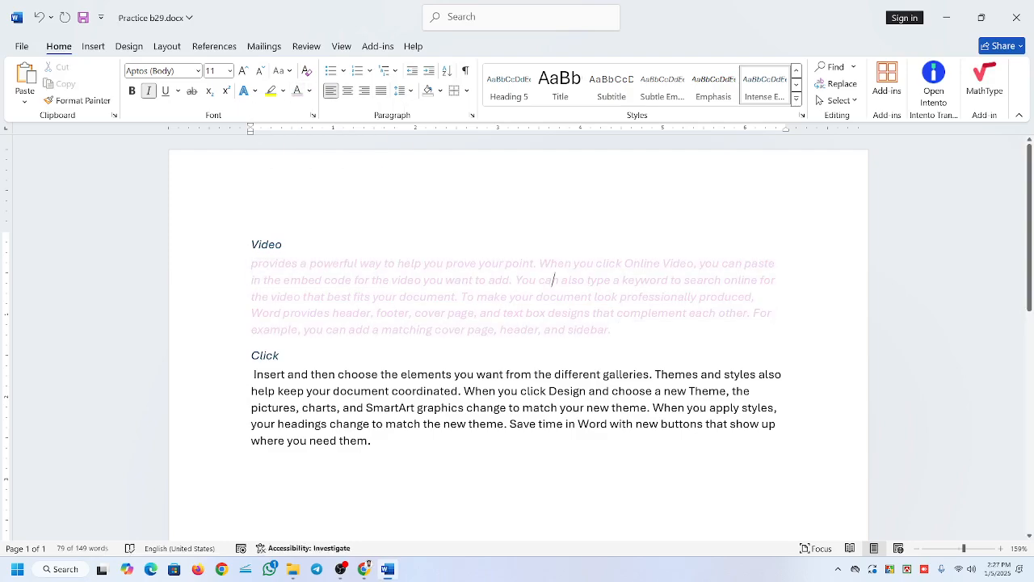
pyautogui.click(796, 98)
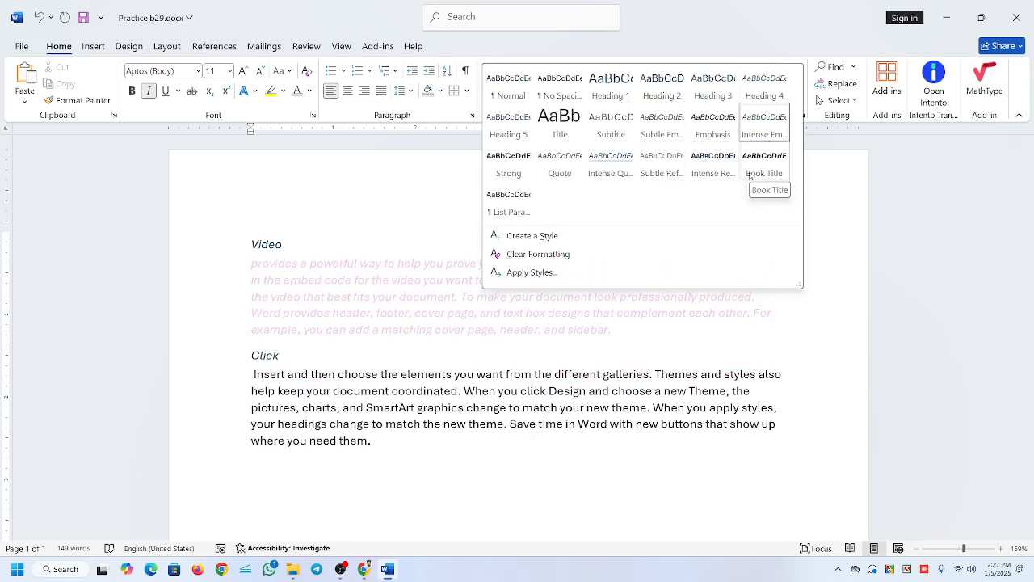
pyautogui.click(299, 163)
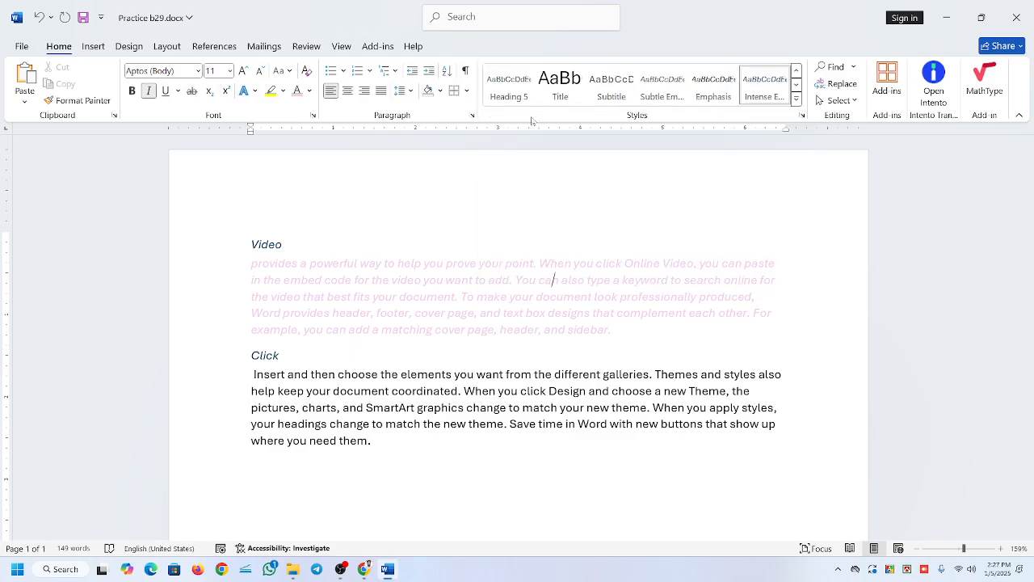
pyautogui.click(796, 98)
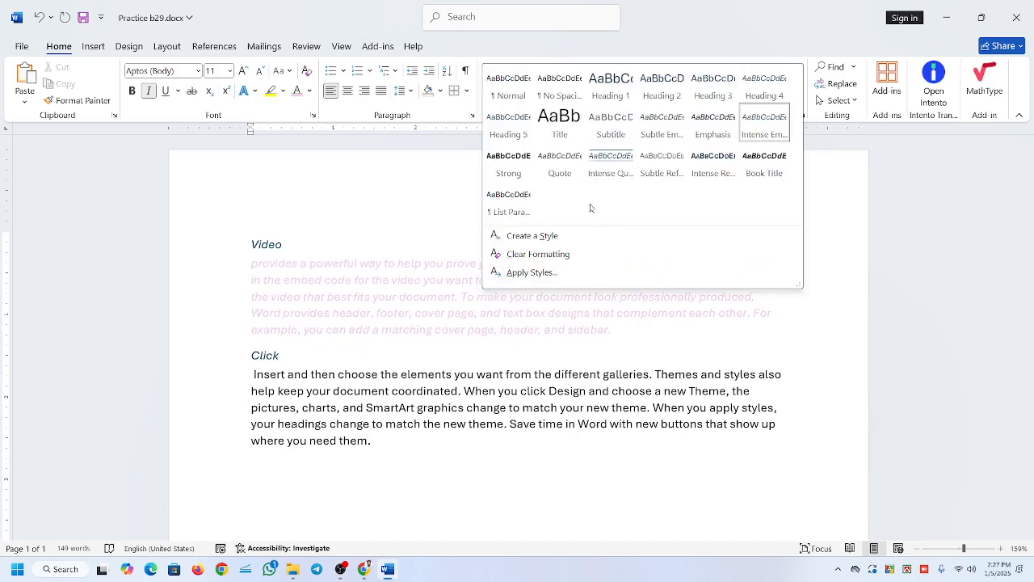
pyautogui.click(351, 270)
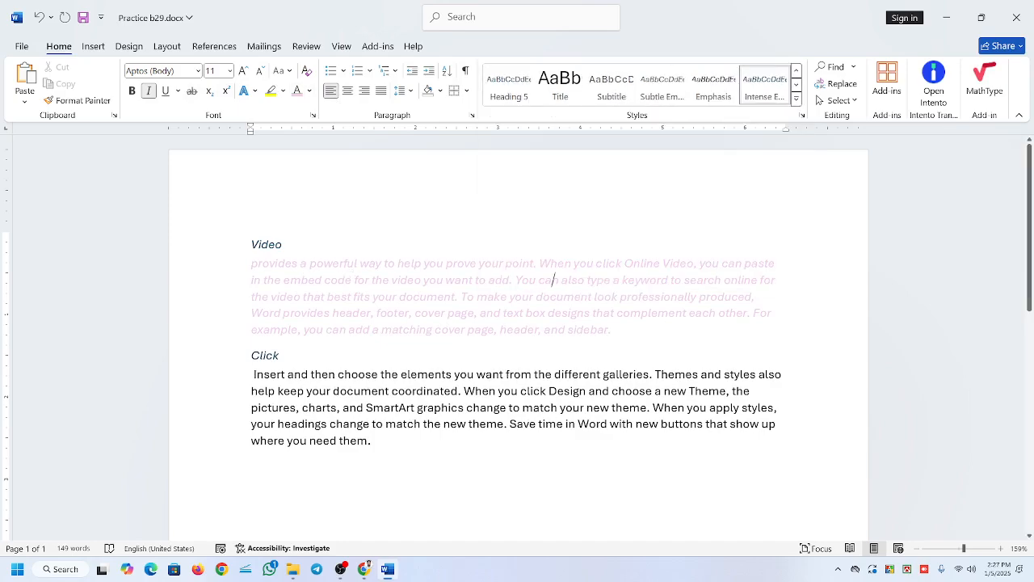
pyautogui.moveTo(252, 263); pyautogui.dragTo(612, 330)
pyautogui.click(452, 296)
# Clear the formatting of all the text from the "Video" line to the last paragraph.
pyautogui.moveTo(252, 244); pyautogui.dragTo(723, 452)
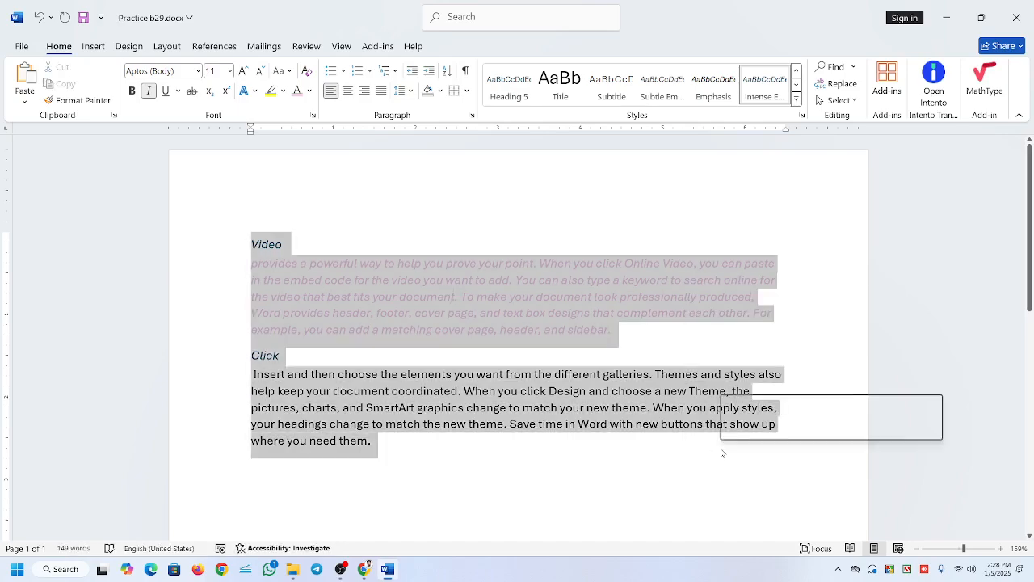
pyautogui.click(797, 99)
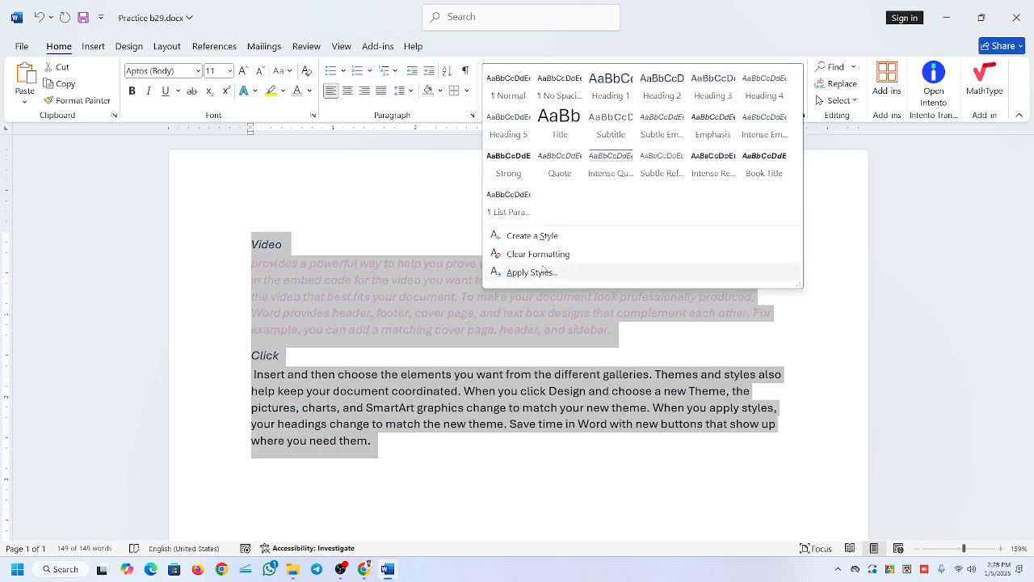
pyautogui.click(534, 253)
pyautogui.click(531, 282)
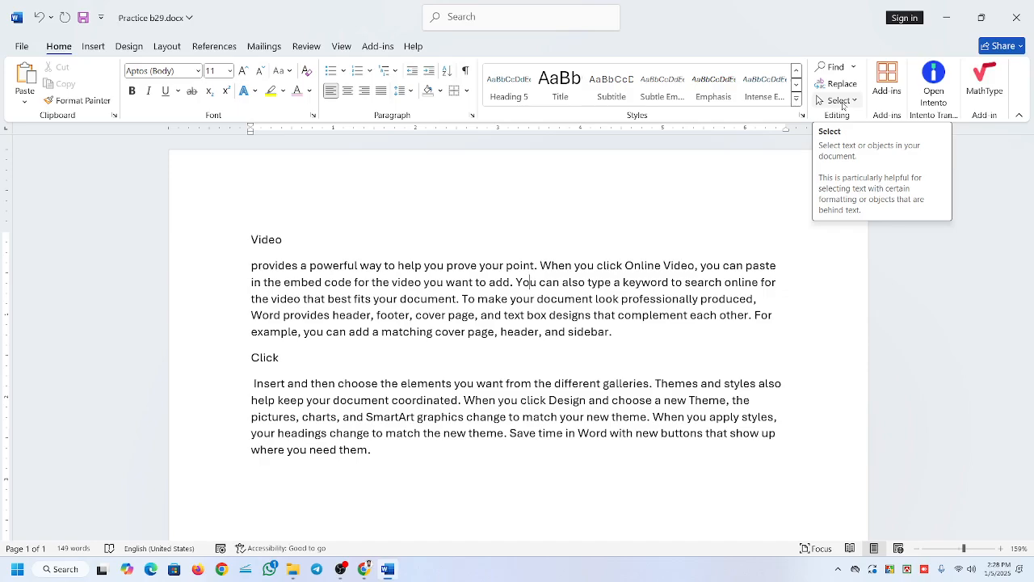
pyautogui.click(606, 93)
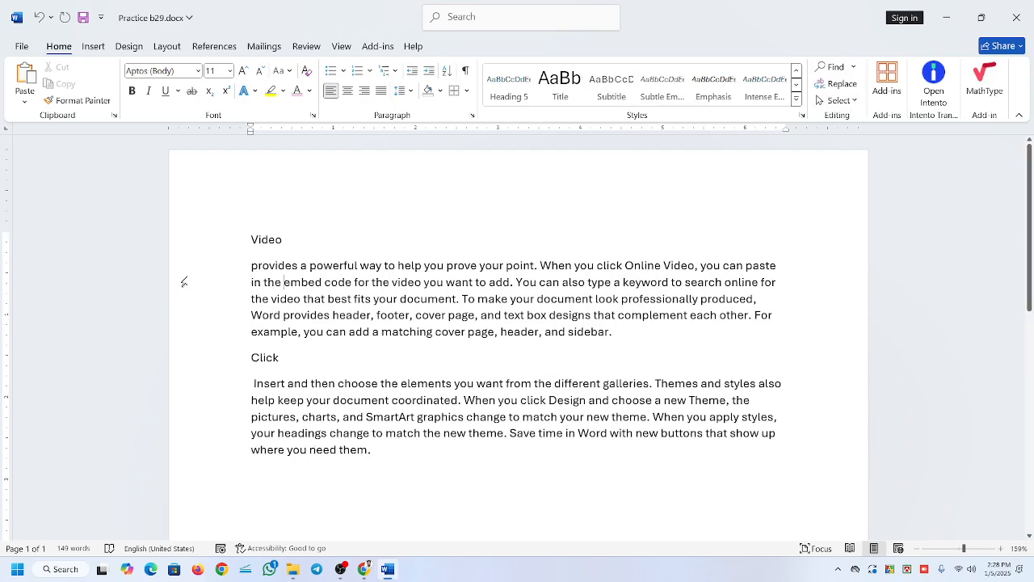
pyautogui.moveTo(242, 234); pyautogui.dragTo(257, 515)
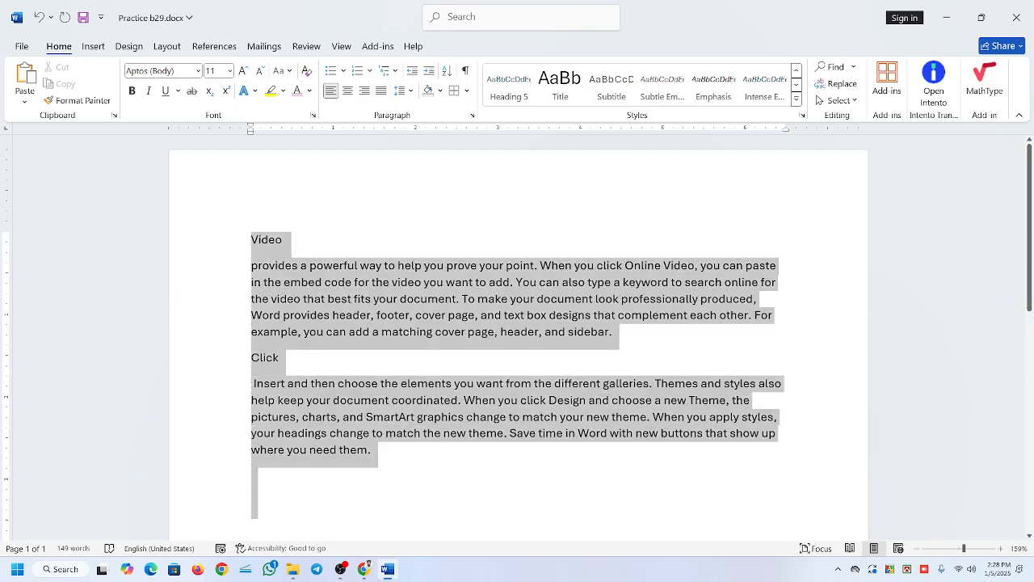
pyautogui.click(600, 417)
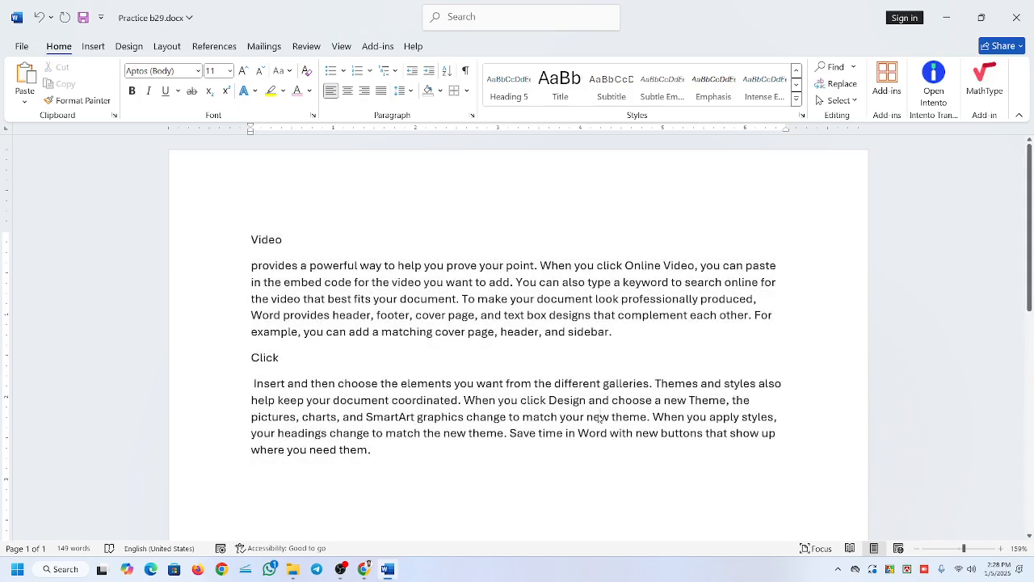
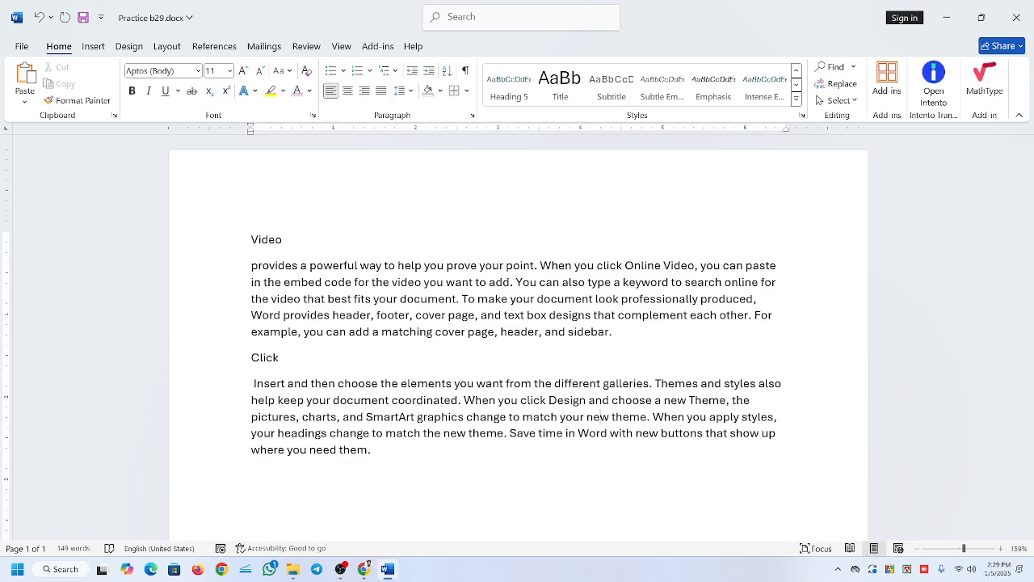
# Search the document for the word "add" in the Navigation pane.
pyautogui.click(832, 67)
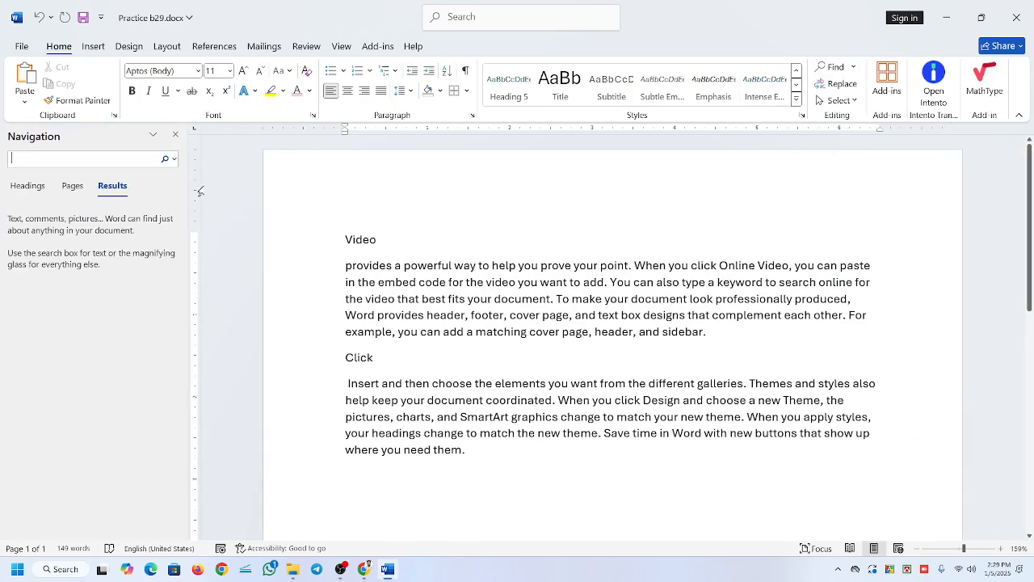
pyautogui.click(176, 135)
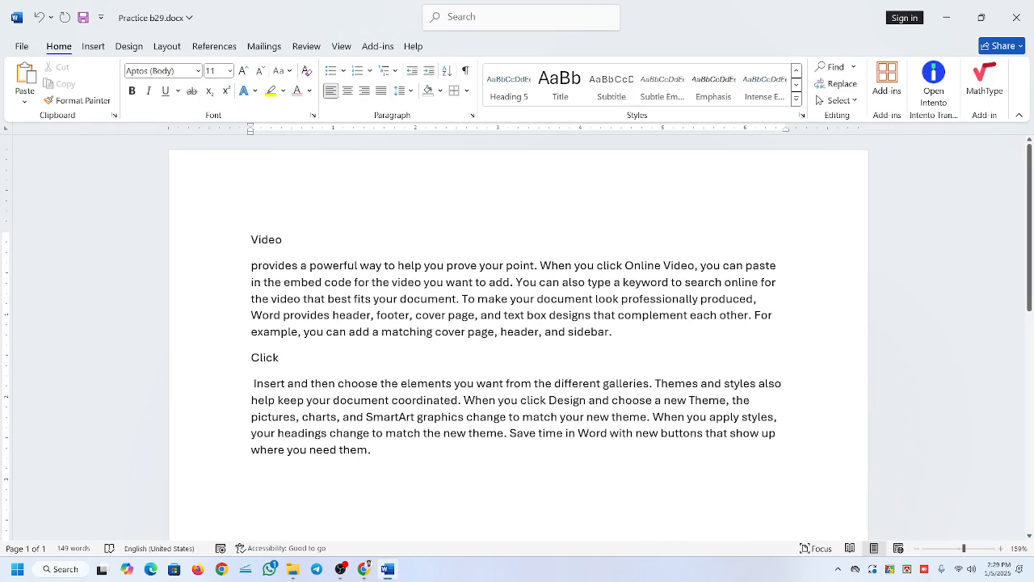
pyautogui.hotkey('ctrl', 'f')
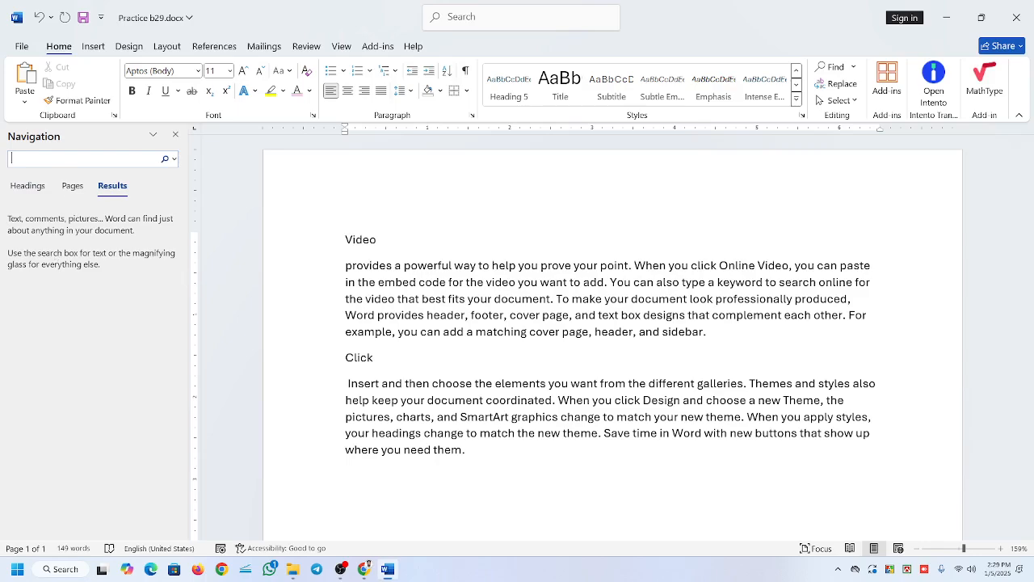
pyautogui.write('add')
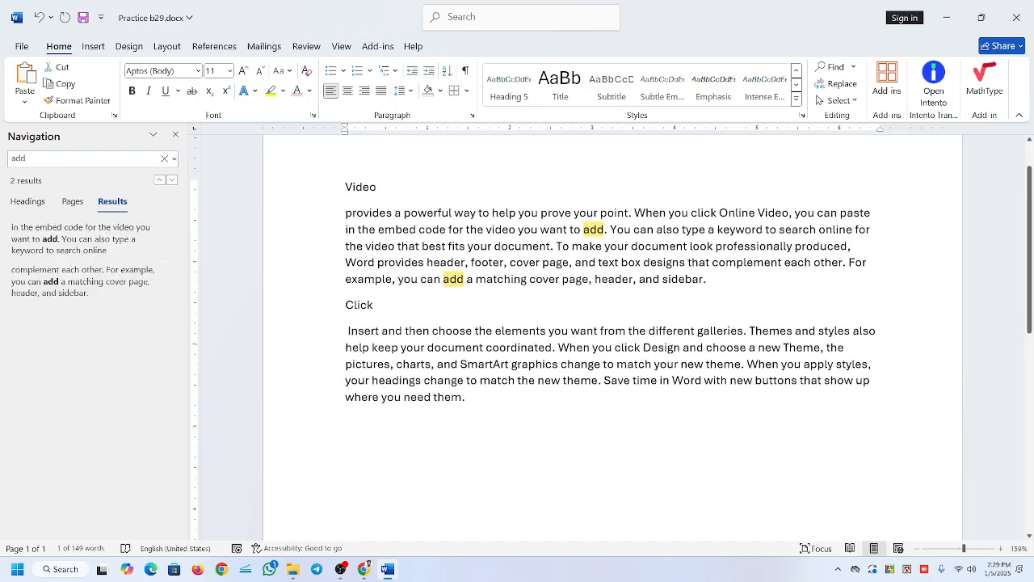
pyautogui.press('Return')
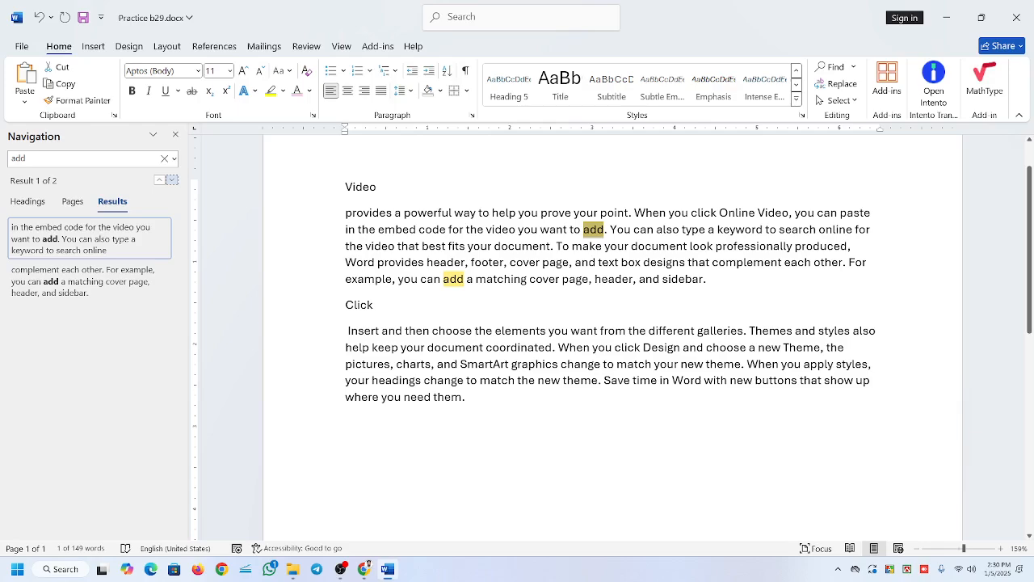
# Step forward and backward through the matches of "add" in the document.
pyautogui.click(172, 179)
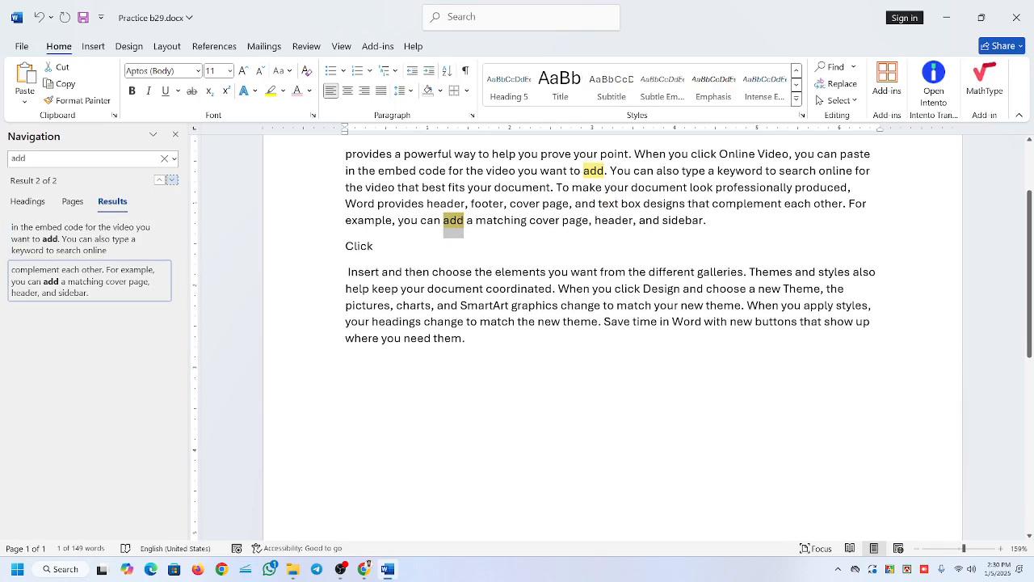
pyautogui.click(172, 179)
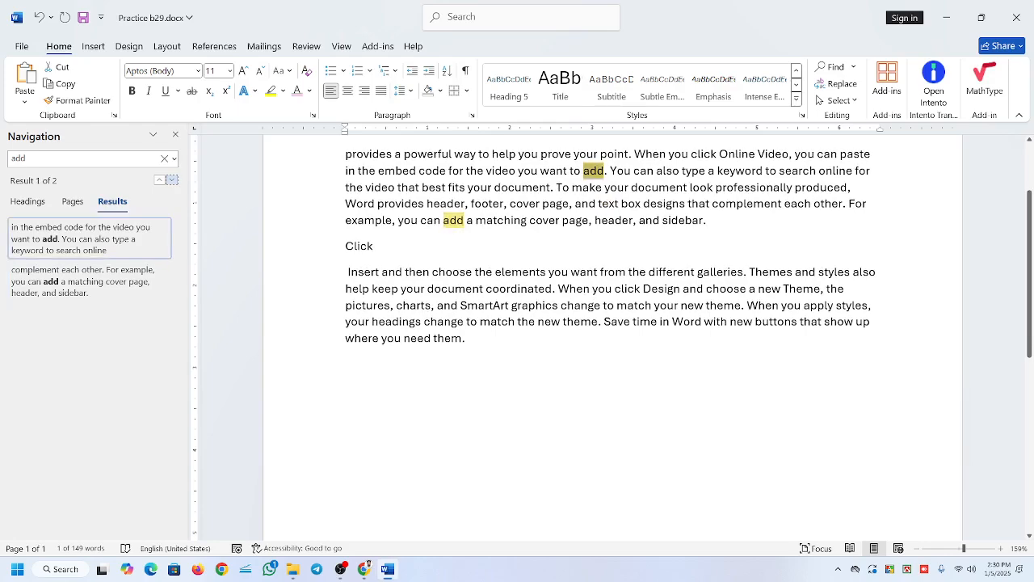
pyautogui.click(172, 180)
pyautogui.click(172, 179)
pyautogui.click(160, 180)
pyautogui.click(173, 180)
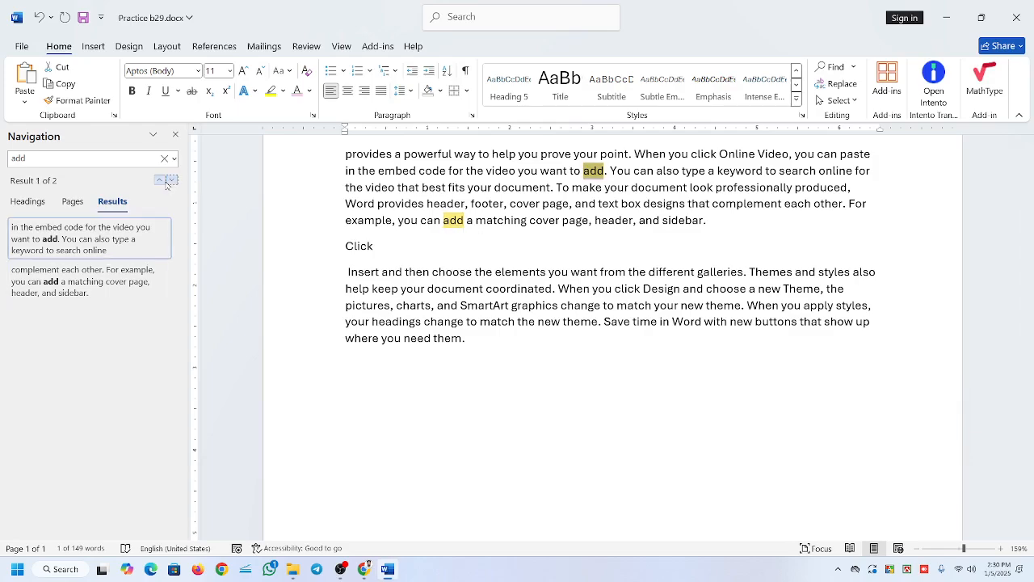
pyautogui.click(173, 182)
pyautogui.click(173, 183)
pyautogui.click(160, 181)
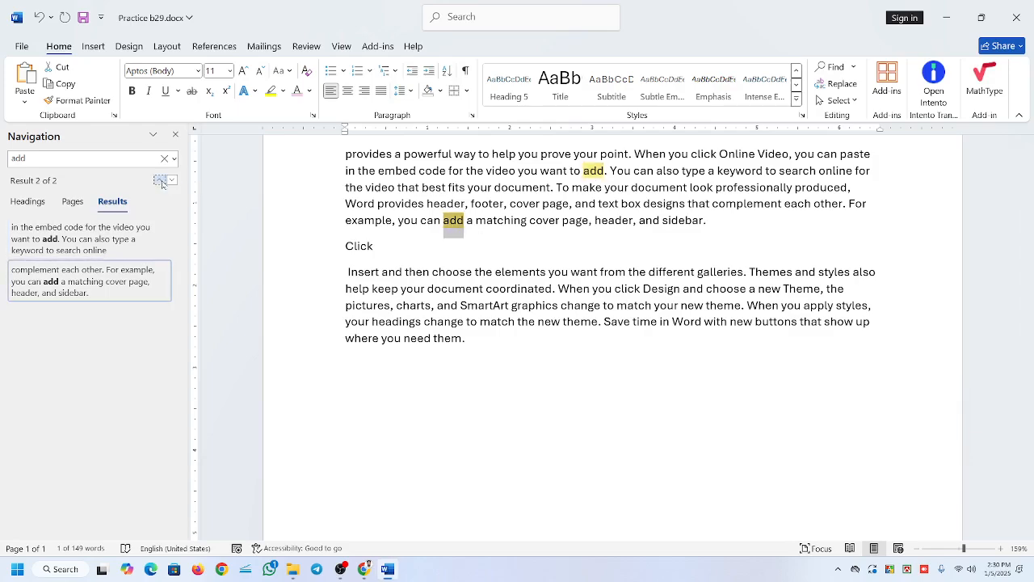
pyautogui.click(172, 182)
pyautogui.click(162, 181)
pyautogui.click(172, 182)
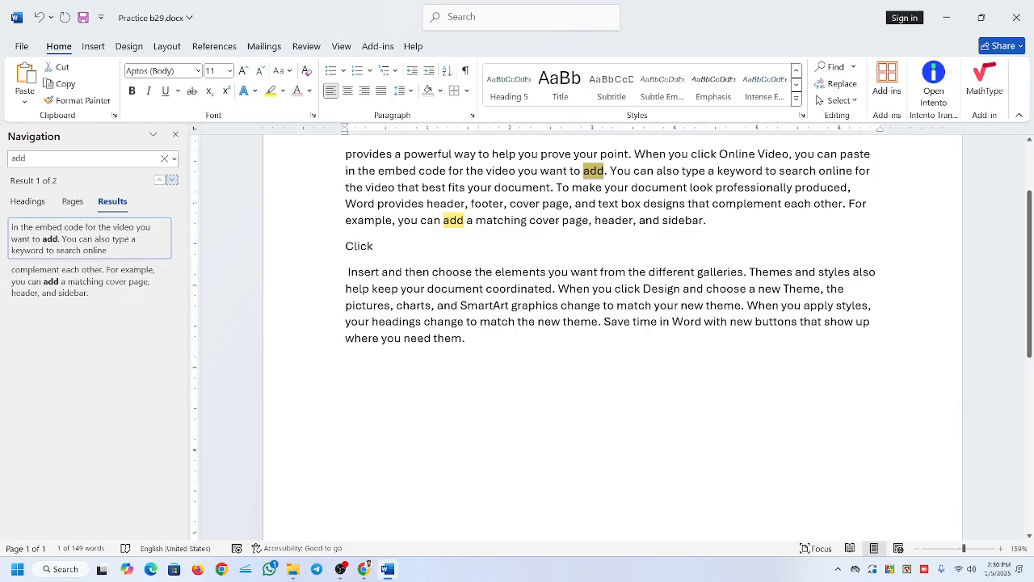
# Generate sample text in a new paragraph after the last one with =rand(7,2).
pyautogui.click(468, 339)
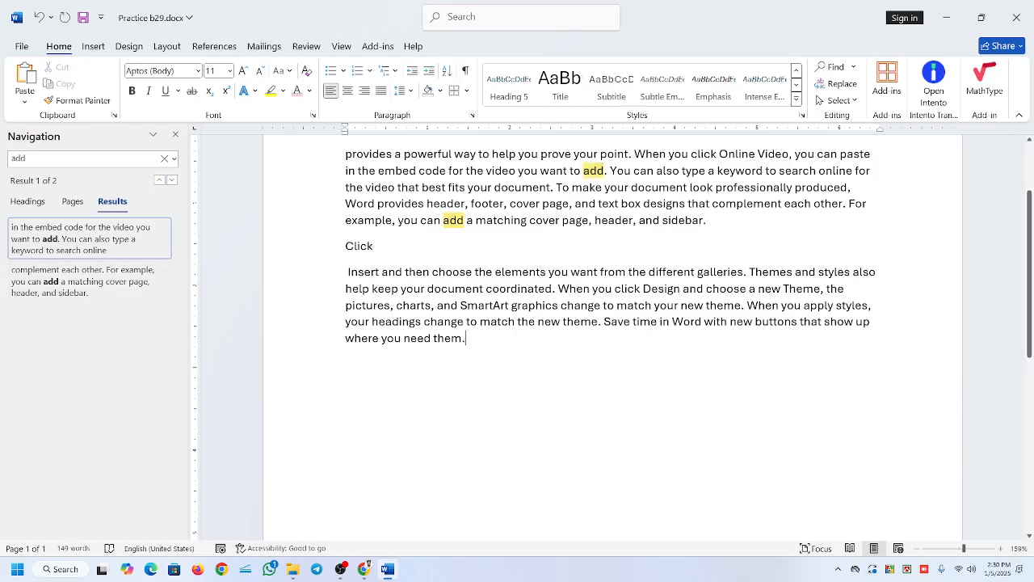
pyautogui.press('Return')
pyautogui.write('+')
pyautogui.press('BackSpace')
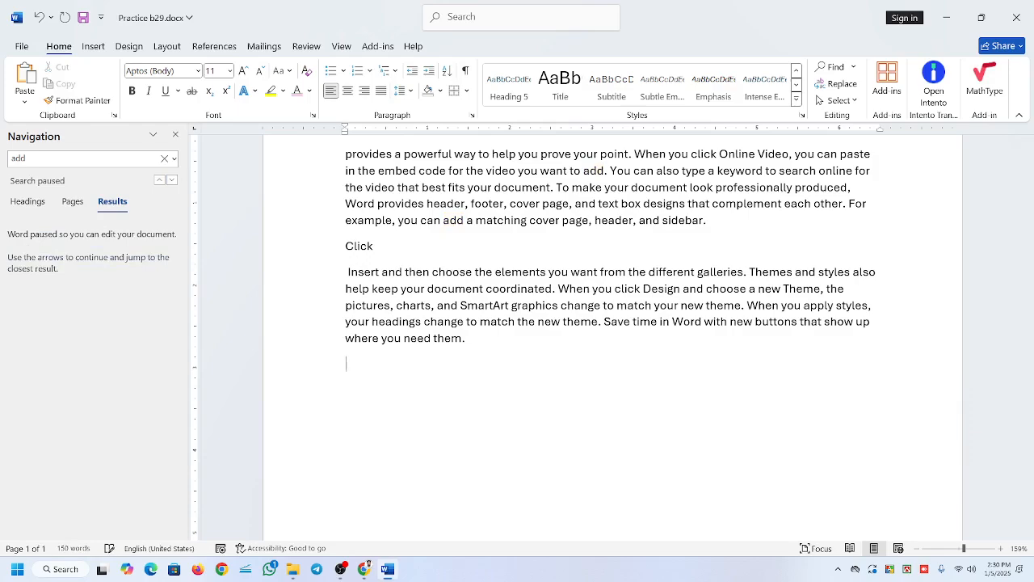
pyautogui.write('=rand(,5')
pyautogui.press('BackSpace')
pyautogui.press('BackSpace')
pyautogui.write('7,2)')
pyautogui.press('Return')
# Search the expanded document for "add" again from its beginning and look over the highlighted matches.
pyautogui.hotkey('ctrl', 'Home')
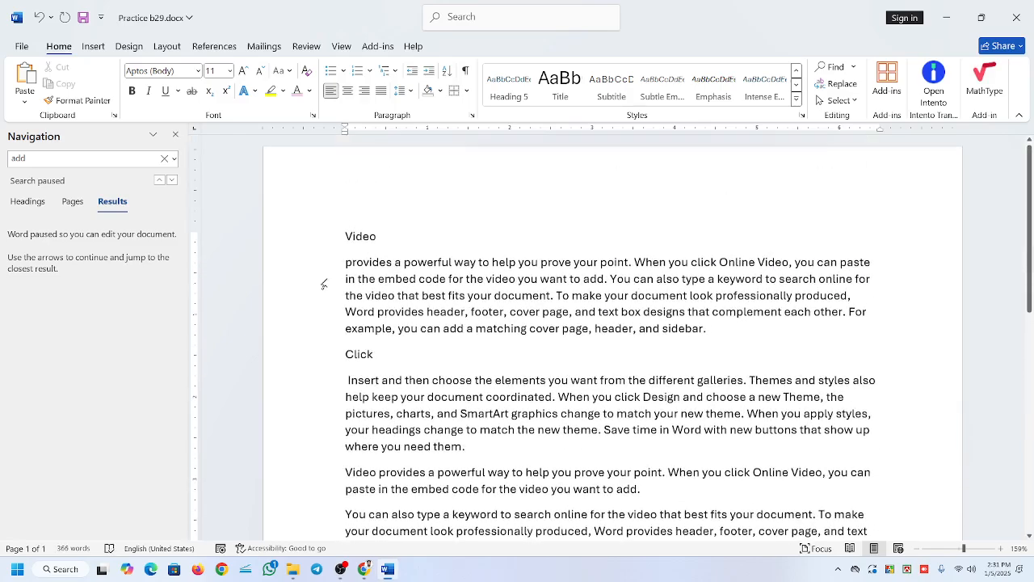
pyautogui.hotkey('ctrl', 'f')
pyautogui.click(27, 159)
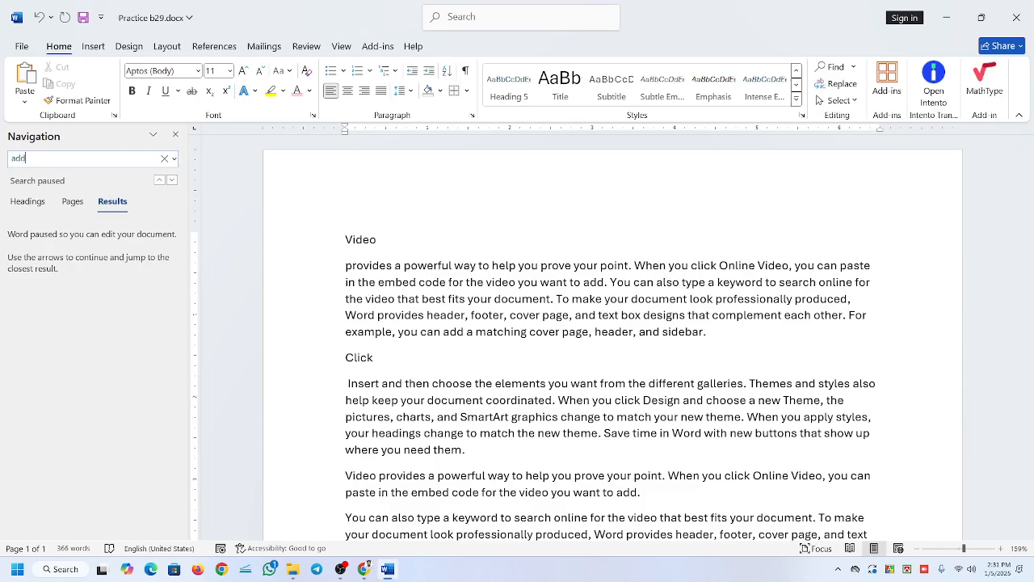
pyautogui.press('Return')
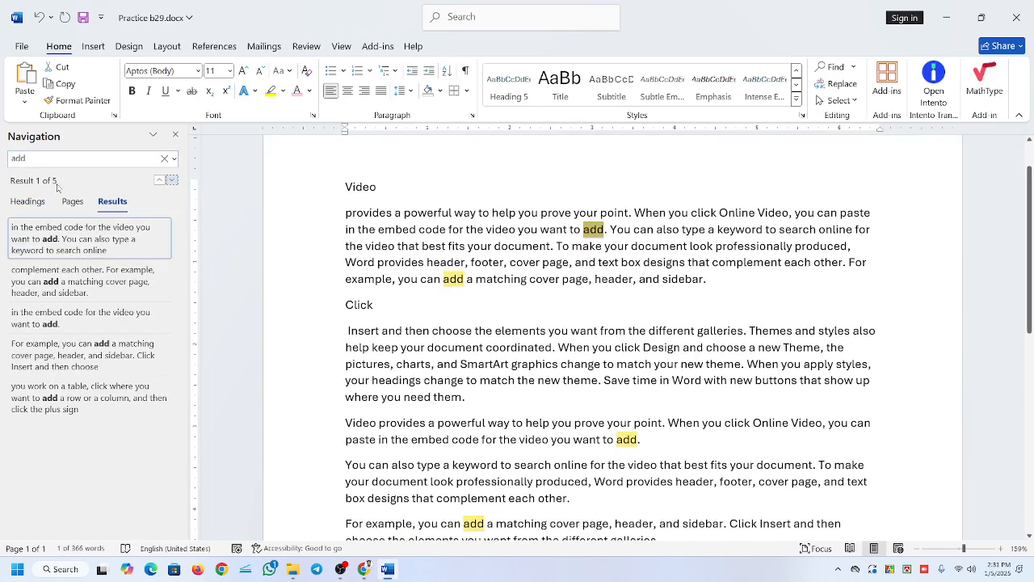
pyautogui.scroll(-3, 612, 338)
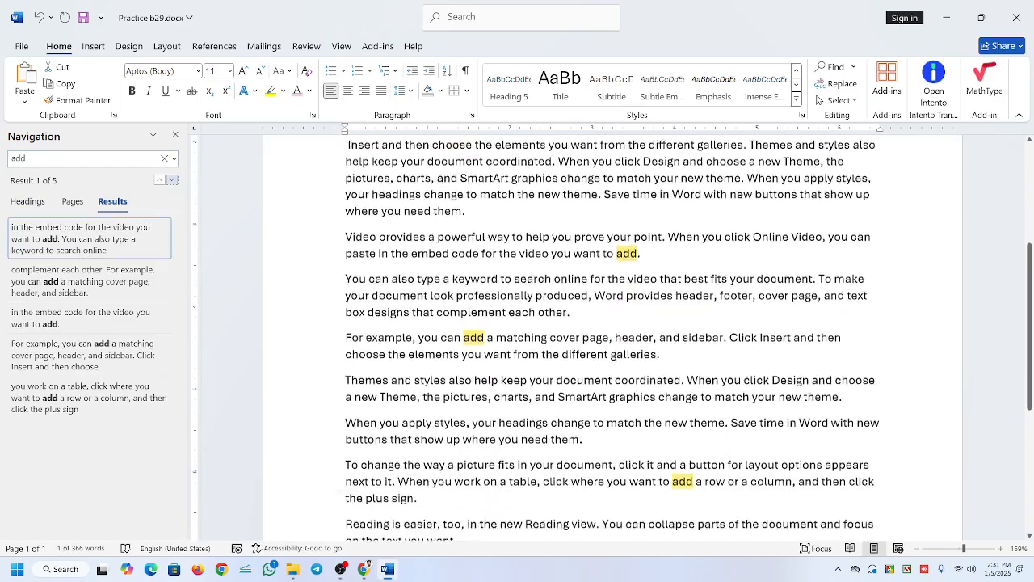
pyautogui.scroll(-3, 613, 339)
pyautogui.scroll(5, 613, 338)
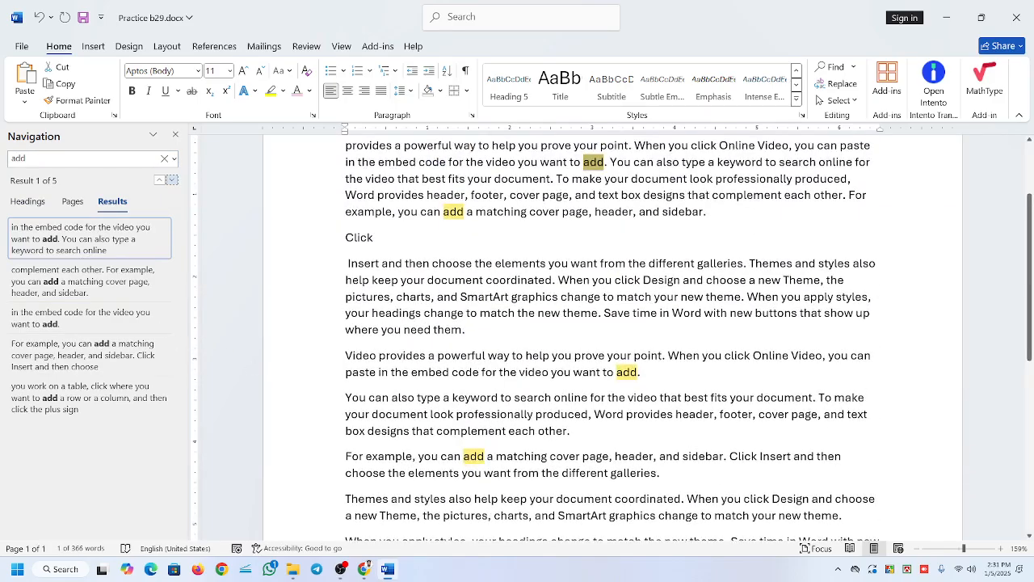
pyautogui.scroll(-5, 613, 339)
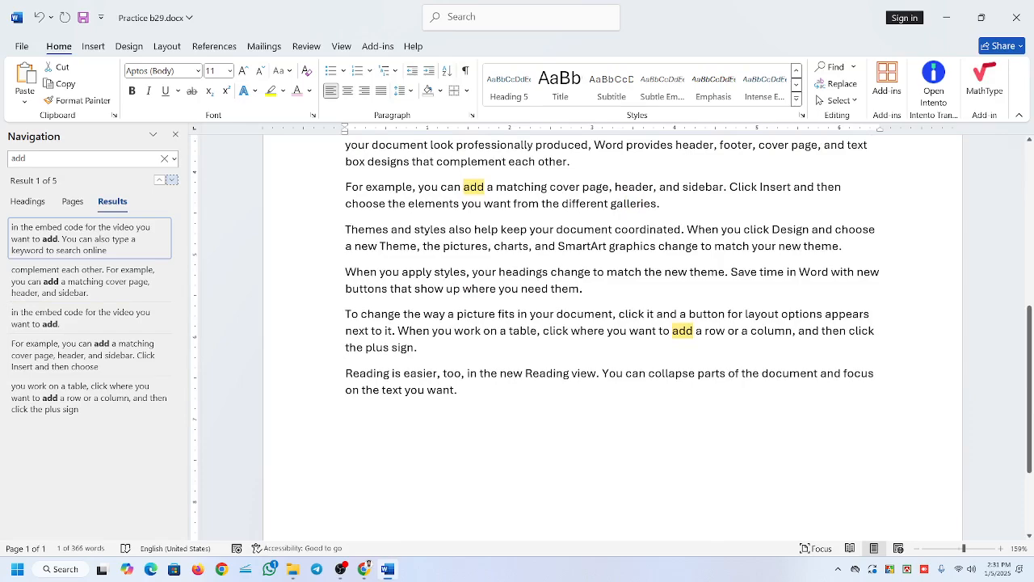
# Step backward through the matches of "add", review them in the text, and clear the search.
pyautogui.click(160, 181)
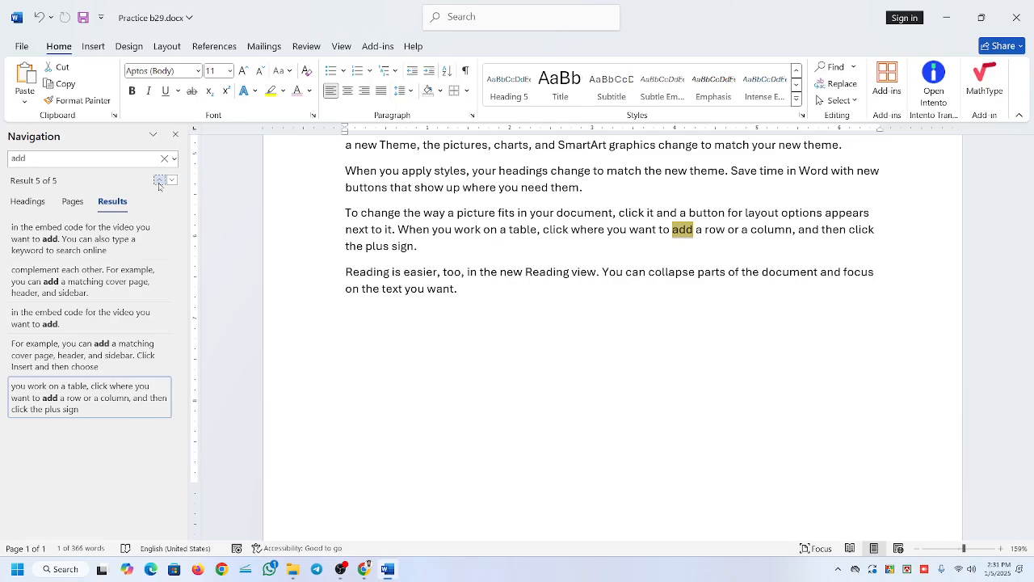
pyautogui.click(159, 181)
pyautogui.click(159, 181)
pyautogui.click(159, 181)
pyautogui.click(159, 181)
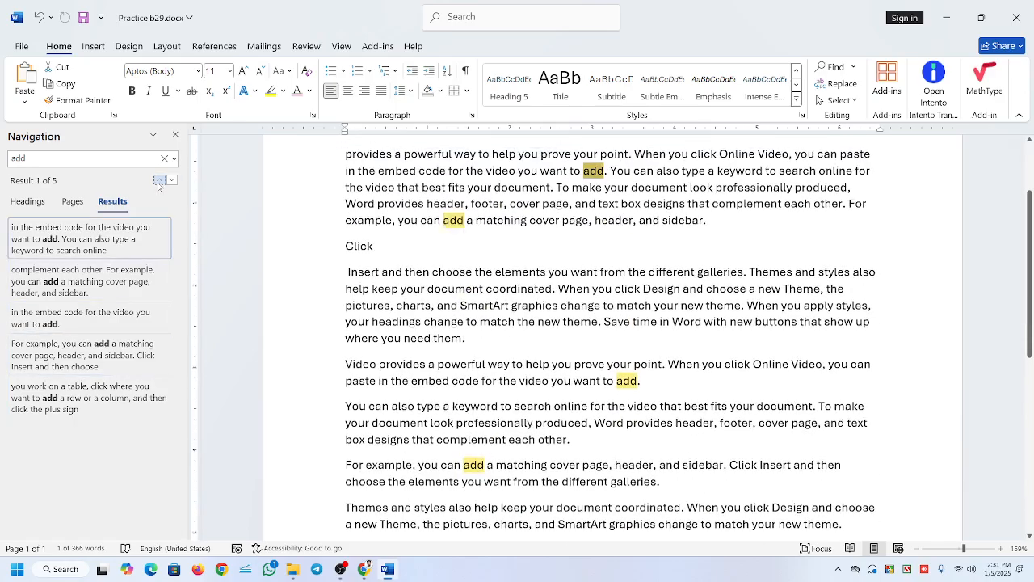
pyautogui.click(159, 181)
pyautogui.scroll(5, 206, 199)
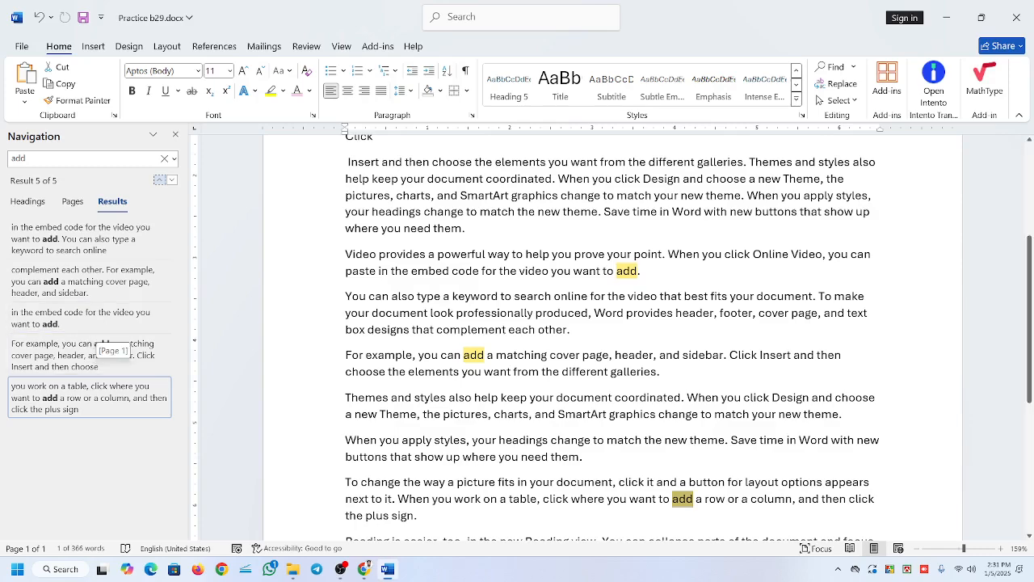
pyautogui.scroll(3, 613, 338)
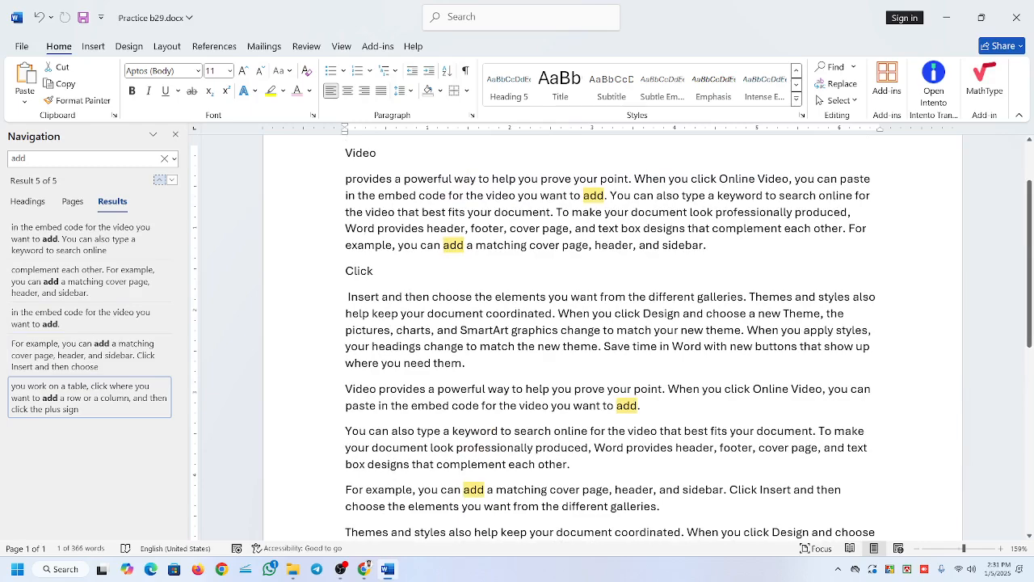
pyautogui.scroll(2, 612, 337)
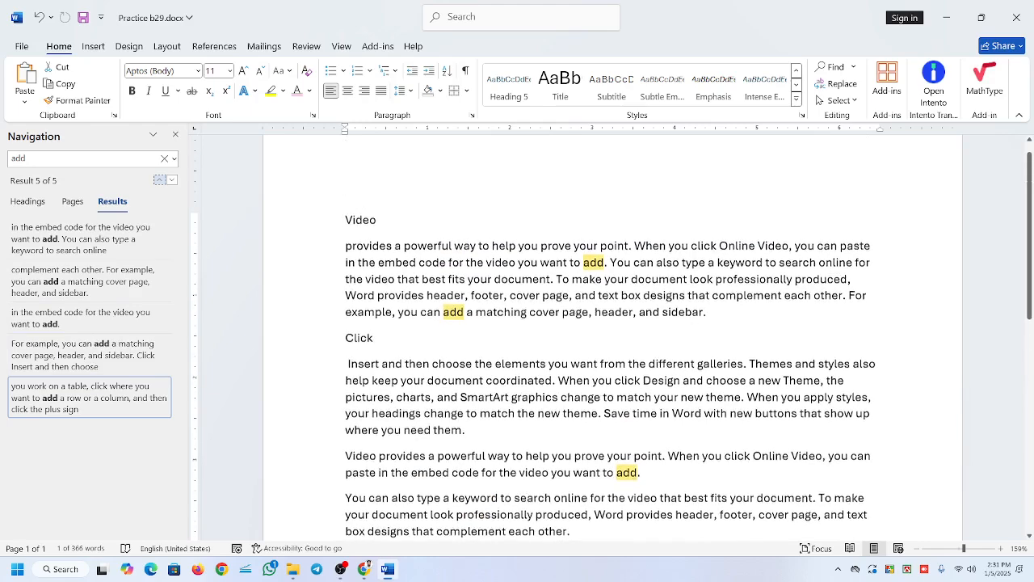
pyautogui.click(164, 159)
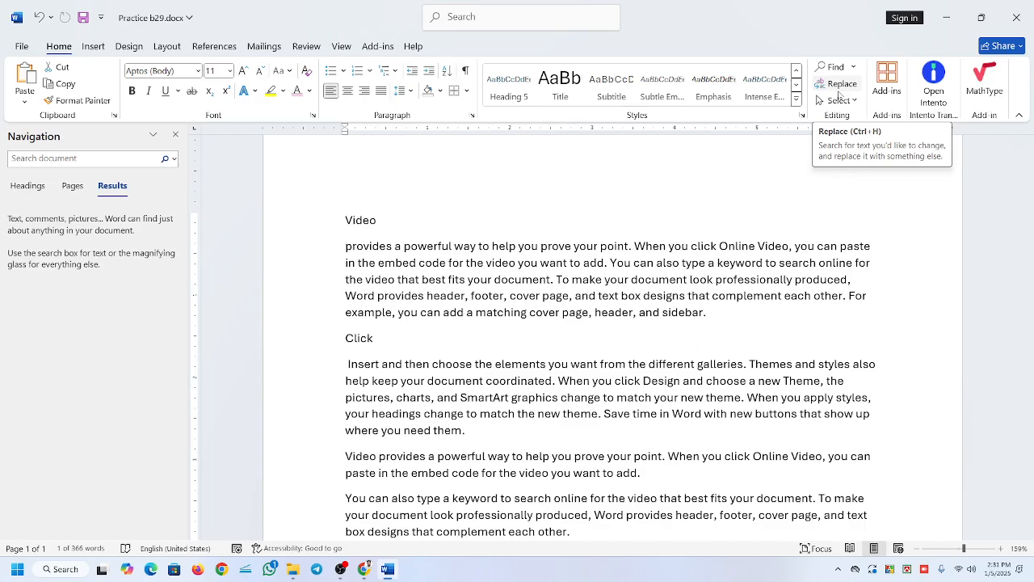
pyautogui.click(532, 279)
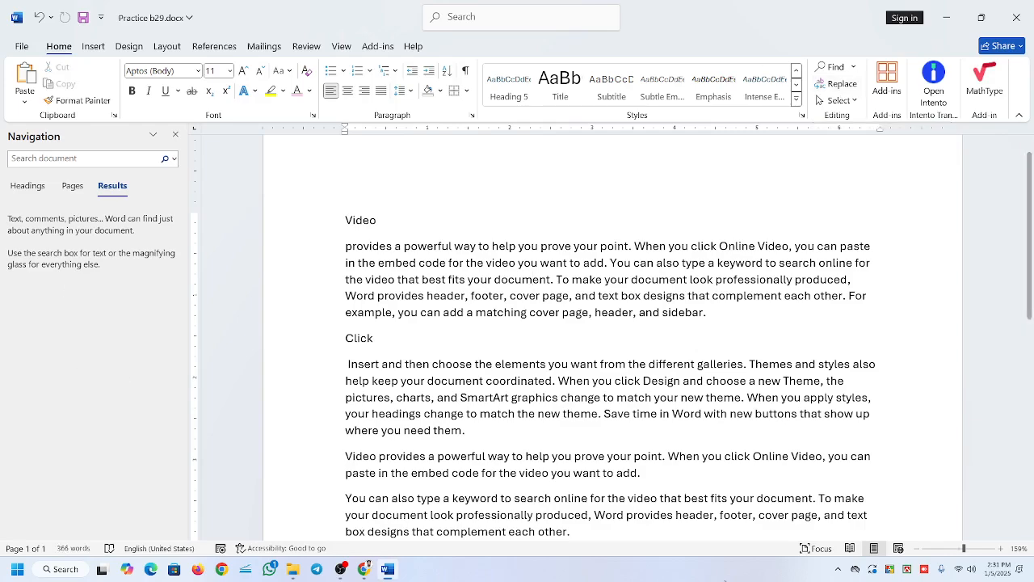
pyautogui.click(343, 570)
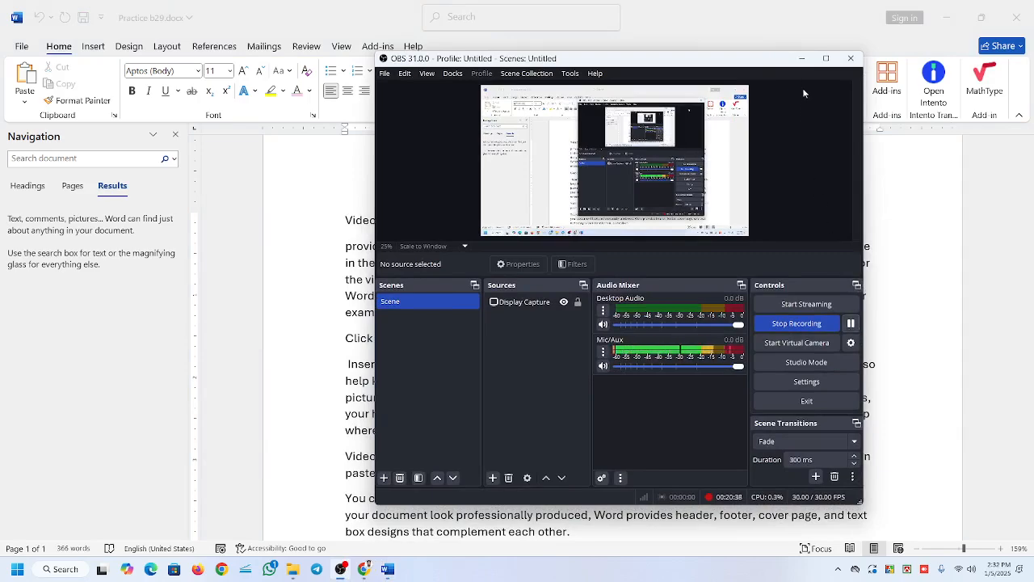
pyautogui.click(803, 58)
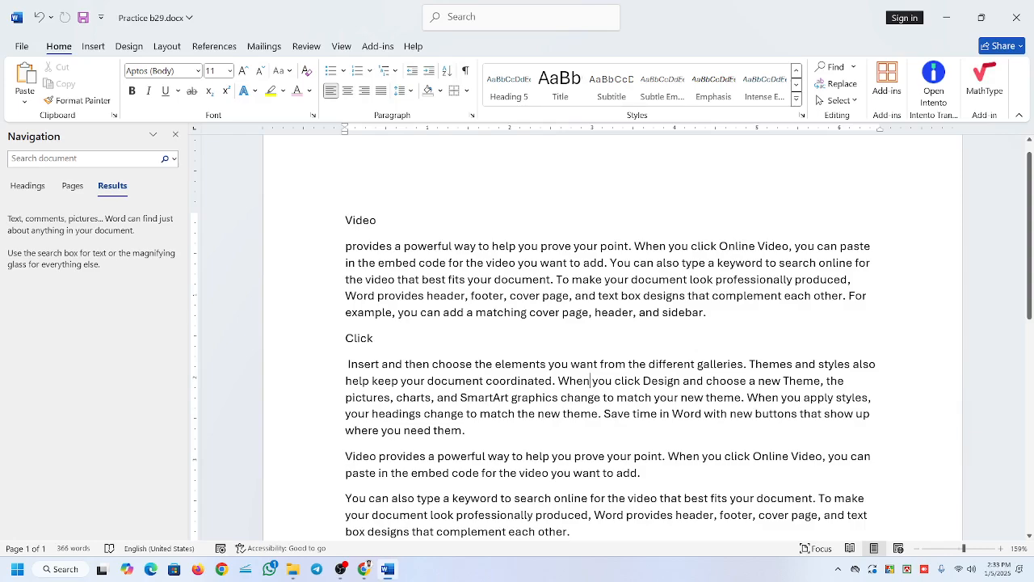
# Set up a replacement of "add" with "Plus" and move the Find and Replace dialog off the text.
pyautogui.scroll(-3, 612, 340)
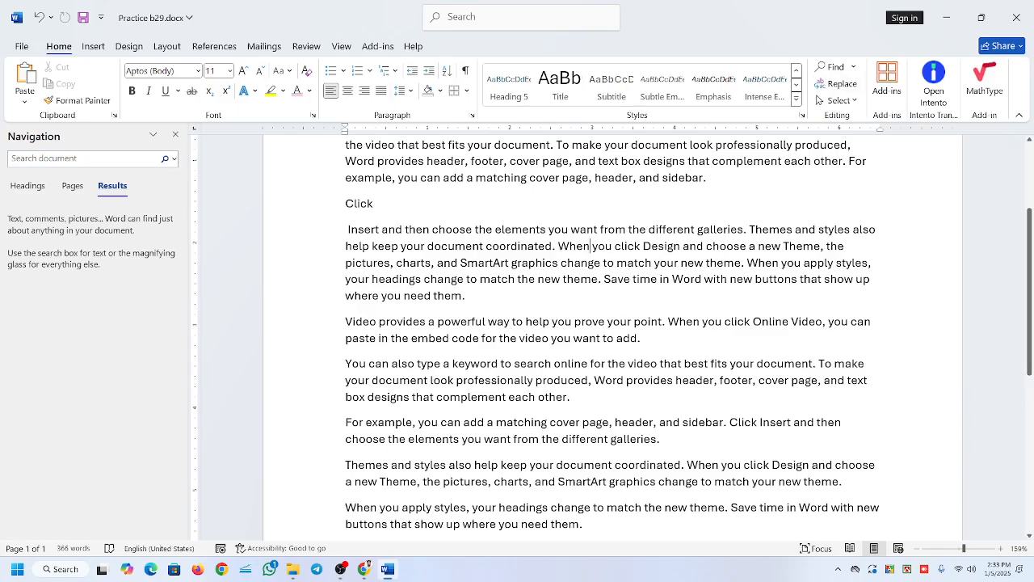
pyautogui.scroll(2, 612, 338)
pyautogui.click(814, 84)
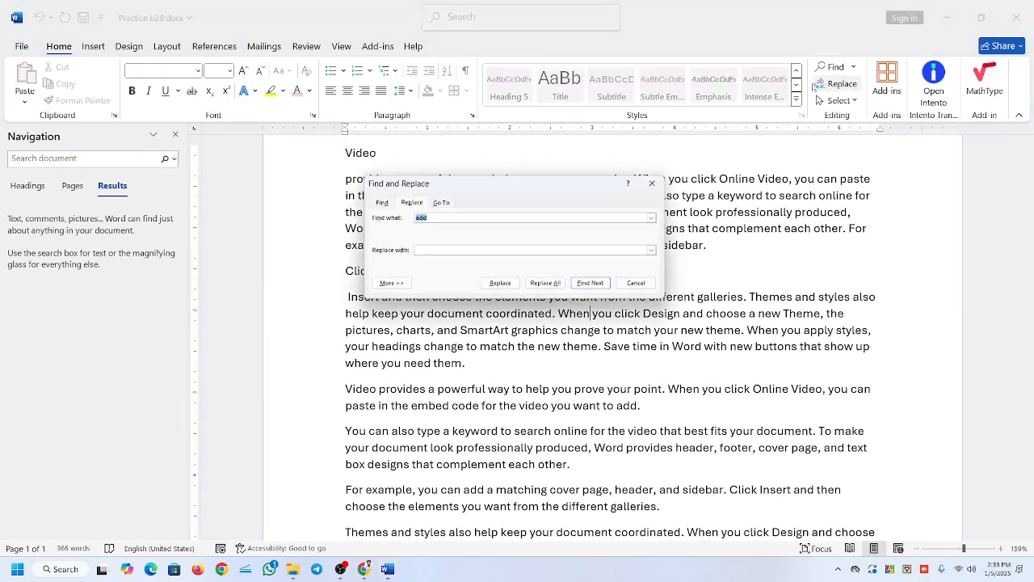
pyautogui.moveTo(461, 187); pyautogui.dragTo(490, 173)
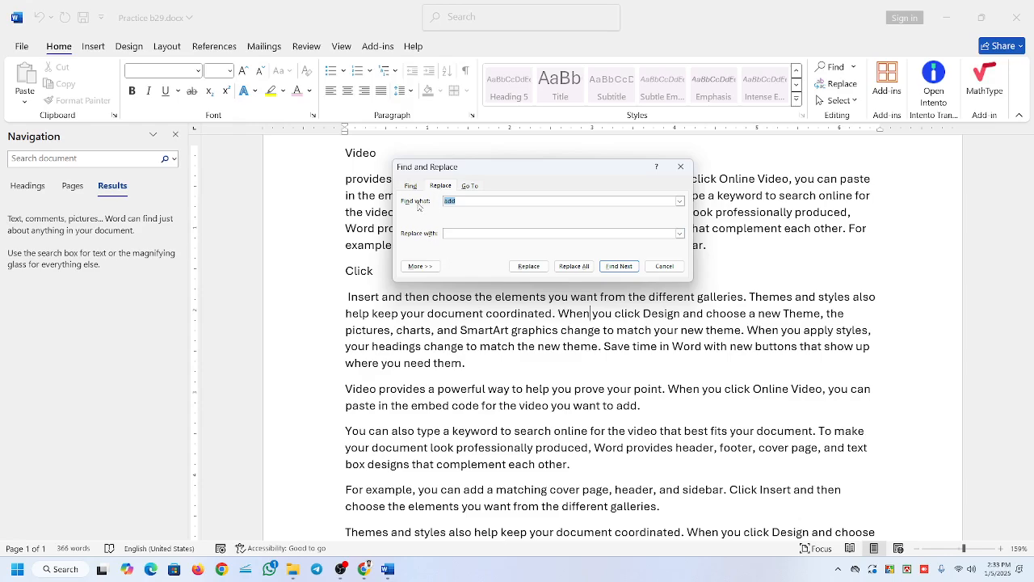
pyautogui.click(680, 200)
pyautogui.write('Plus')
pyautogui.moveTo(509, 178); pyautogui.dragTo(630, 55)
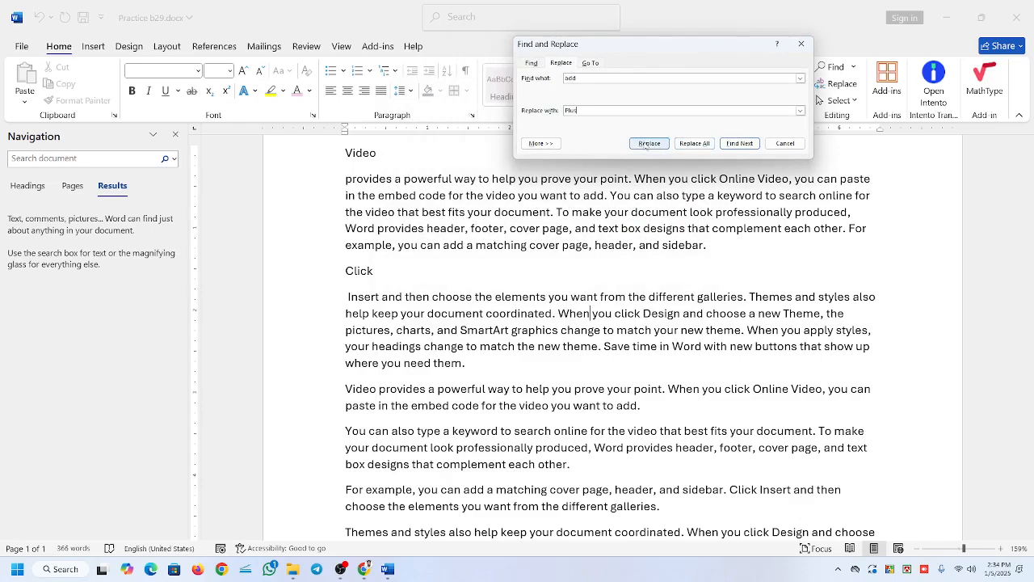
# Go through the occurrences of "add" one by one with Find Next, without replacing any.
pyautogui.click(742, 143)
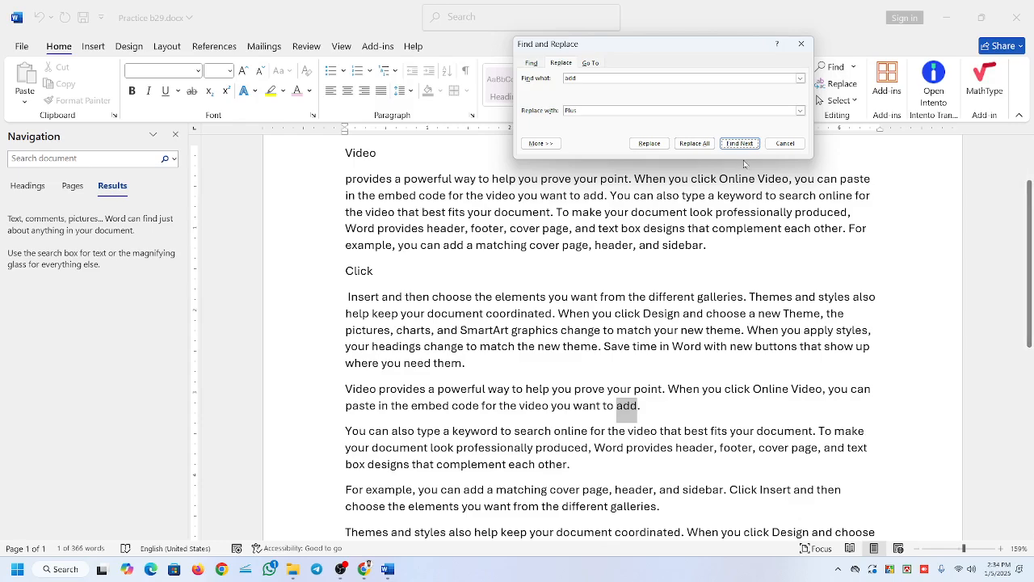
pyautogui.click(740, 144)
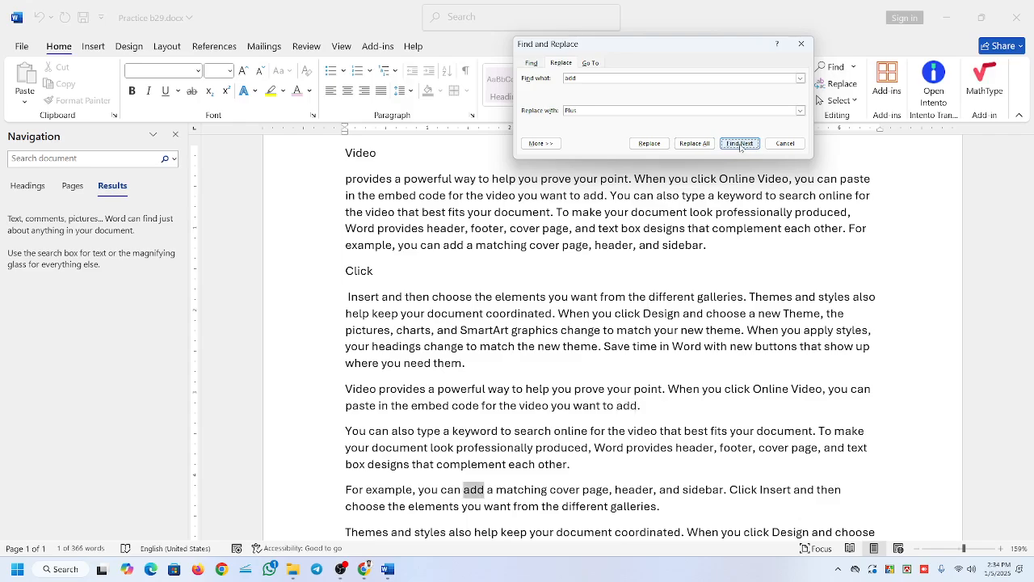
pyautogui.click(740, 144)
pyautogui.click(740, 144)
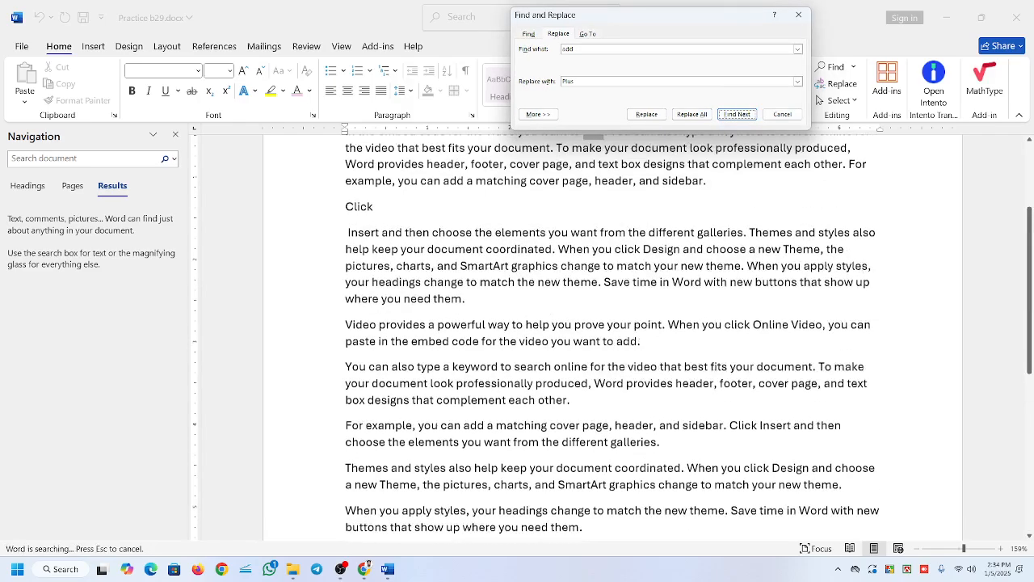
pyautogui.click(740, 144)
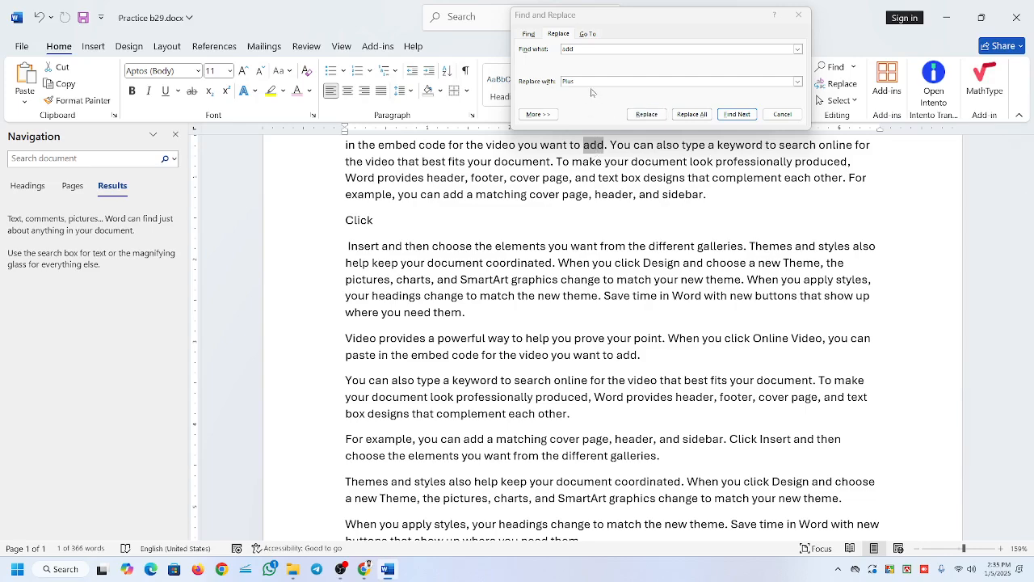
# Replace "add" with "Plus" one occurrence at a time in the paragraph under "Video" and the paragraph beginning "Video provides".
pyautogui.click(647, 115)
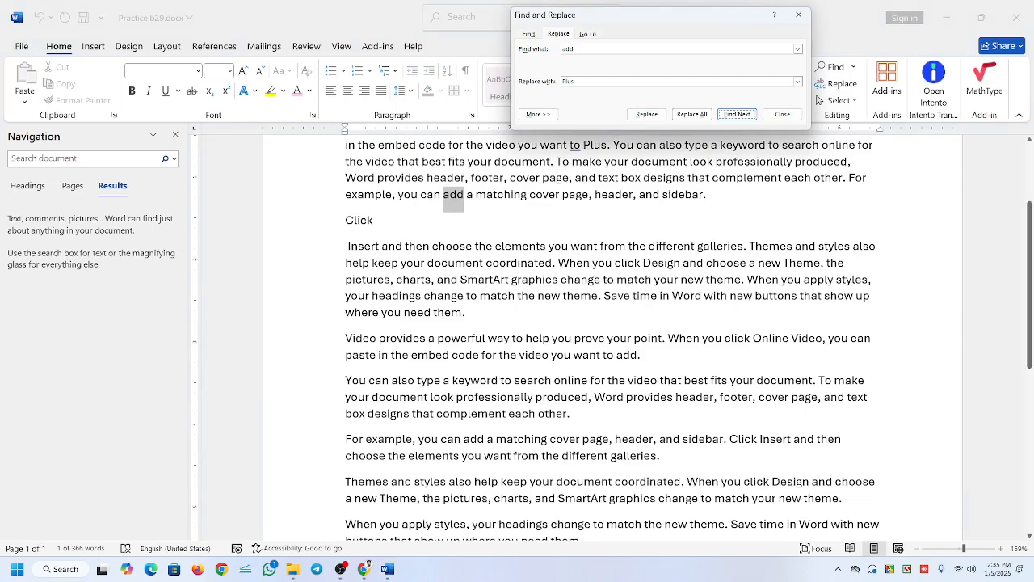
pyautogui.click(647, 114)
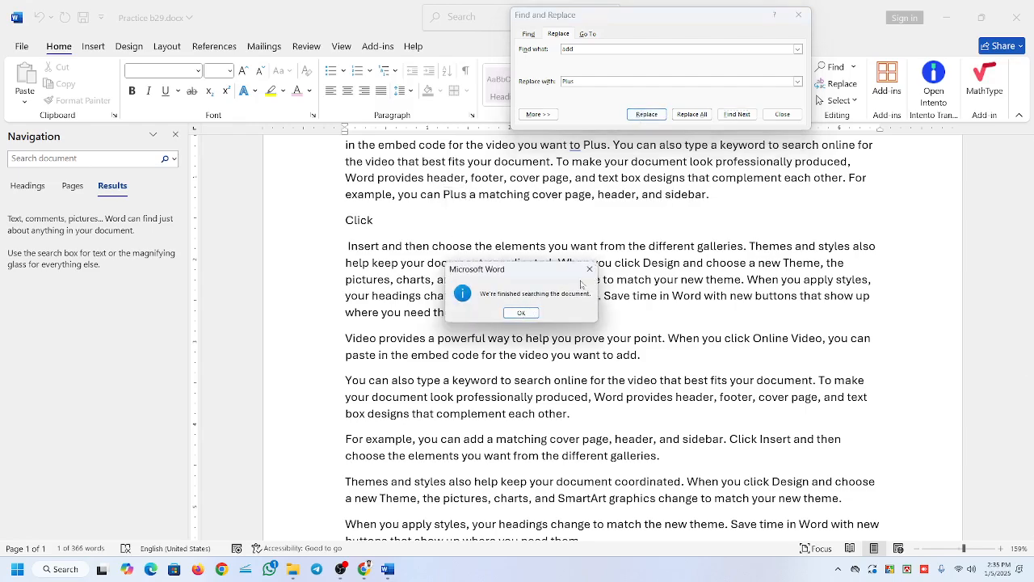
pyautogui.click(522, 313)
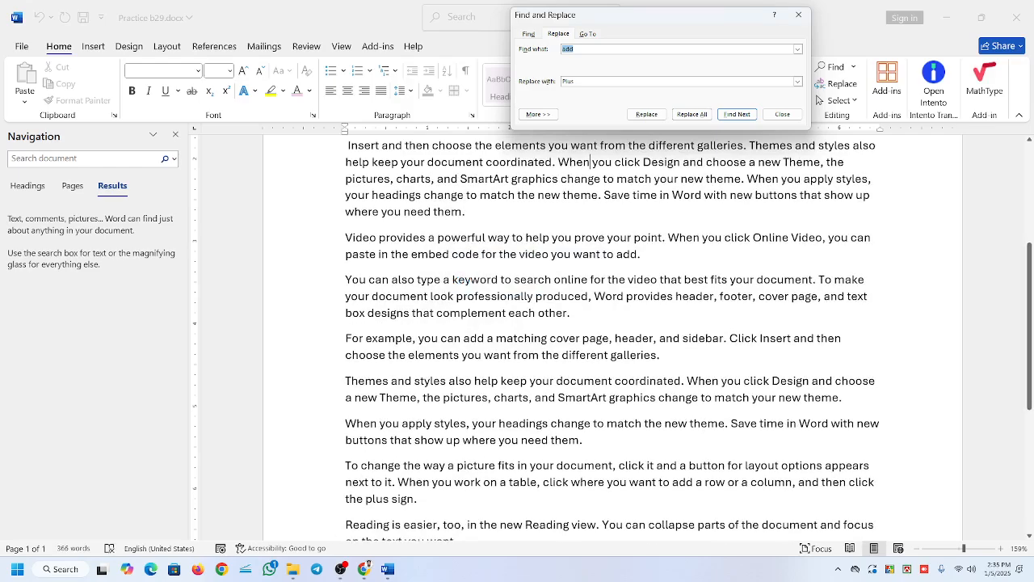
pyautogui.scroll(-3, 522, 313)
pyautogui.scroll(6, 522, 314)
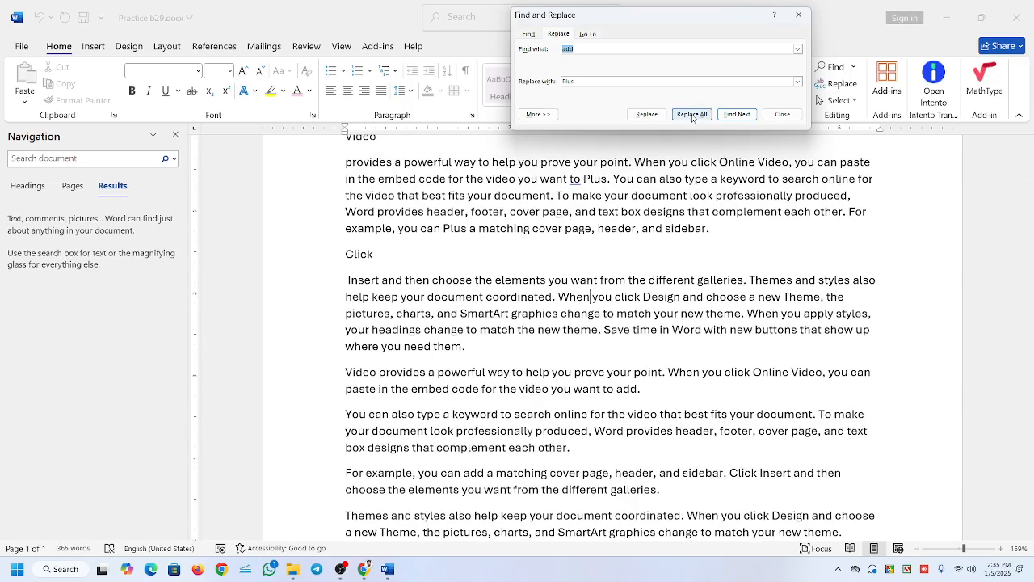
pyautogui.click(732, 120)
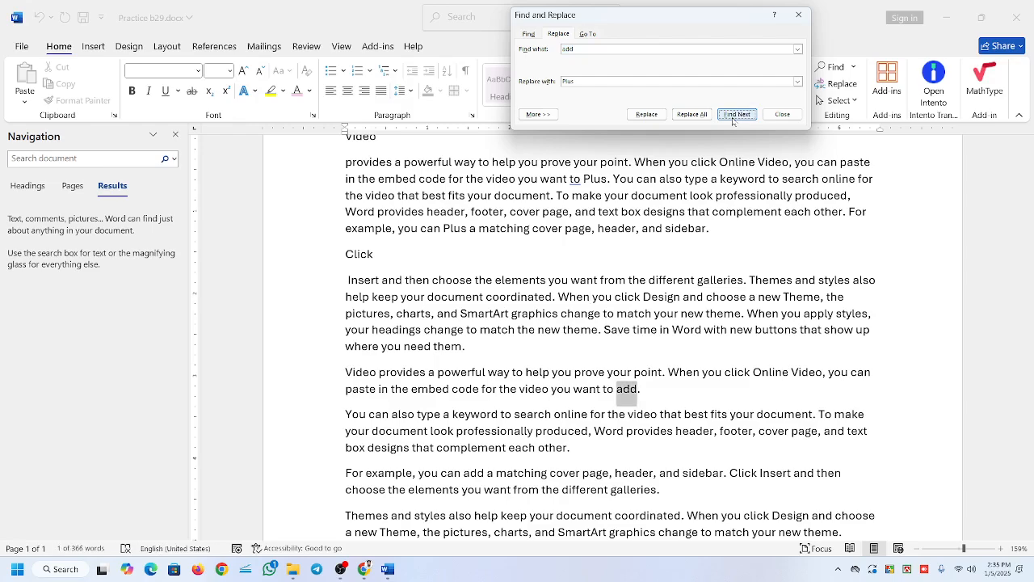
pyautogui.click(646, 115)
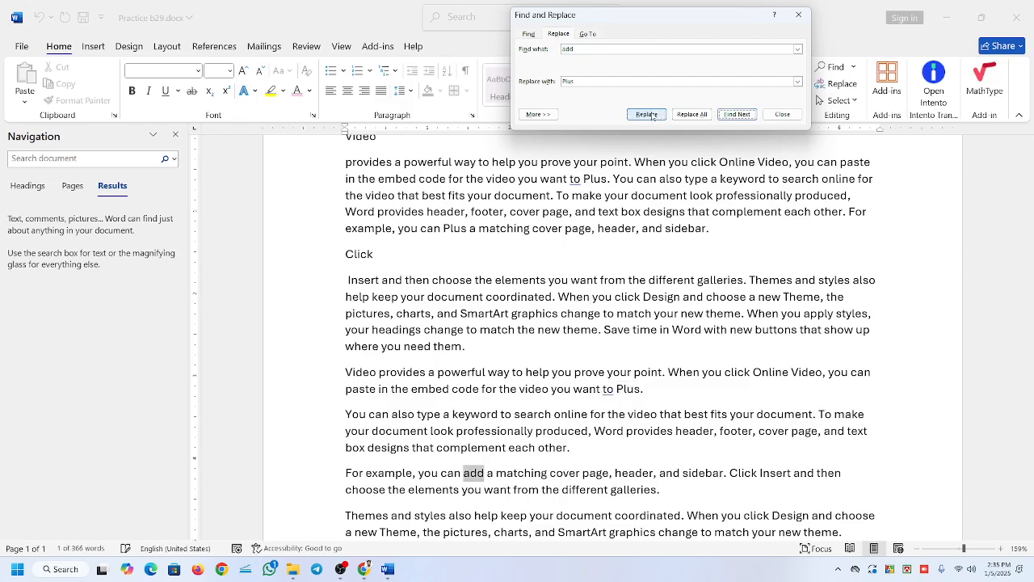
# Replace all remaining occurrences of "add" with "Plus" at once and review the replaced words in the text.
pyautogui.click(692, 115)
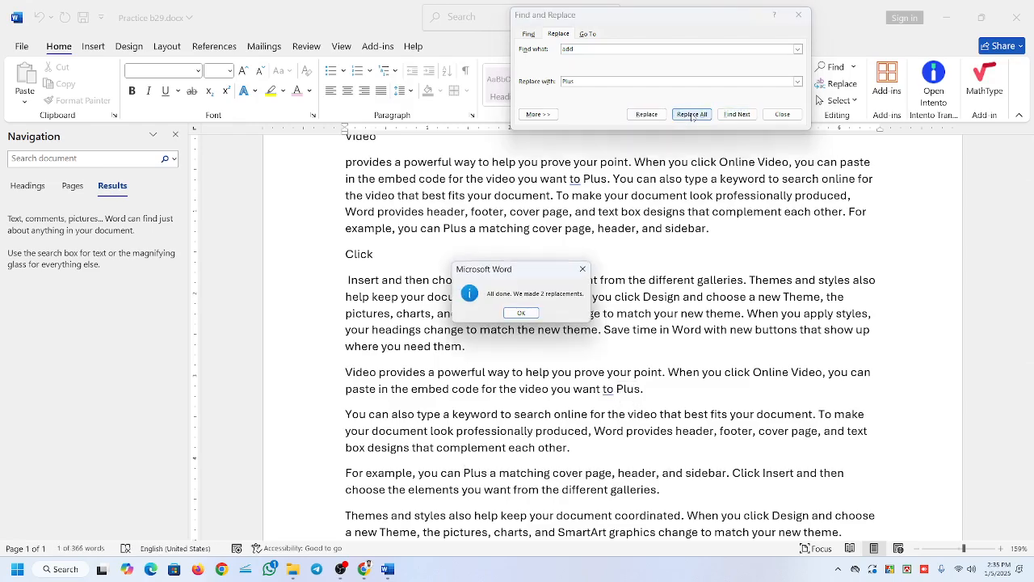
pyautogui.moveTo(551, 276); pyautogui.dragTo(589, 208)
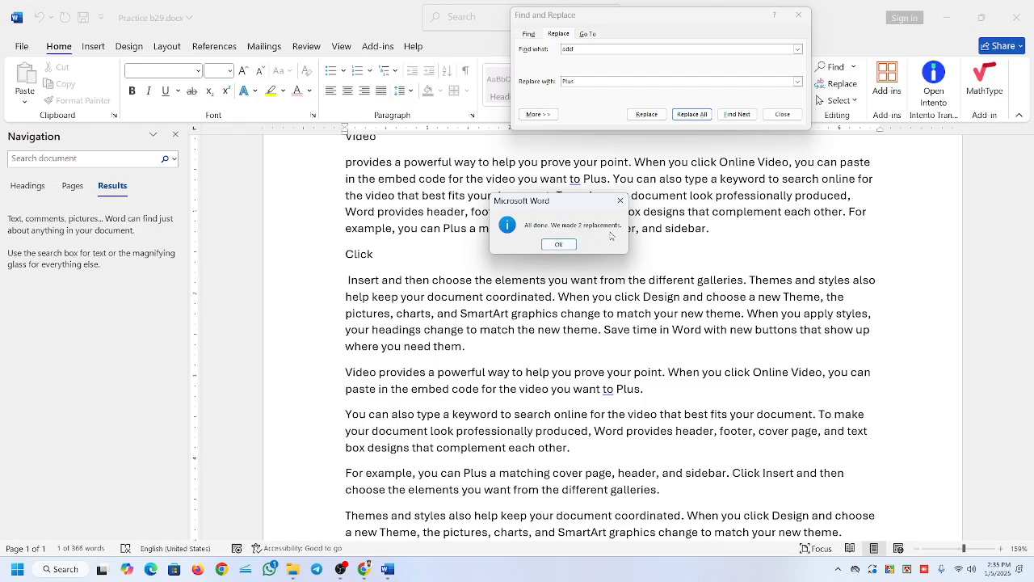
pyautogui.click(558, 245)
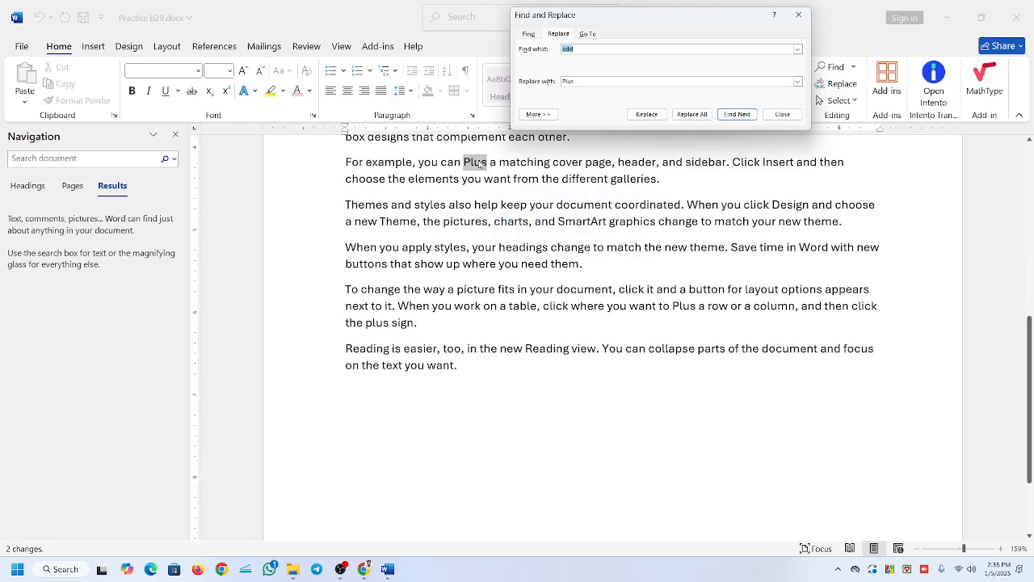
pyautogui.scroll(3, 613, 336)
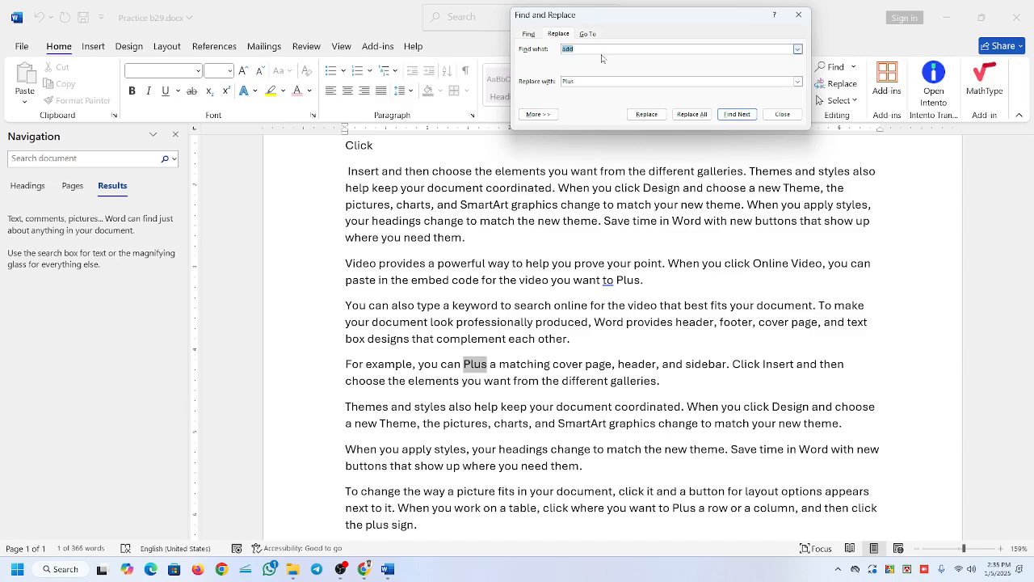
# Replace every occurrence of "You" with "U" throughout the document in one operation.
pyautogui.write('You')
pyautogui.press('Tab')
pyautogui.write('U')
pyautogui.click(692, 113)
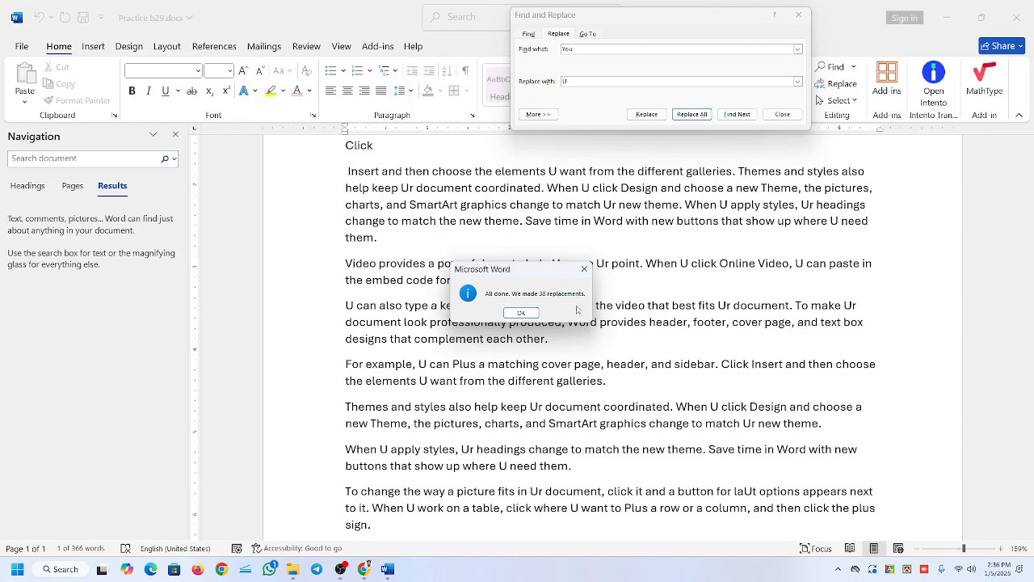
pyautogui.click(522, 313)
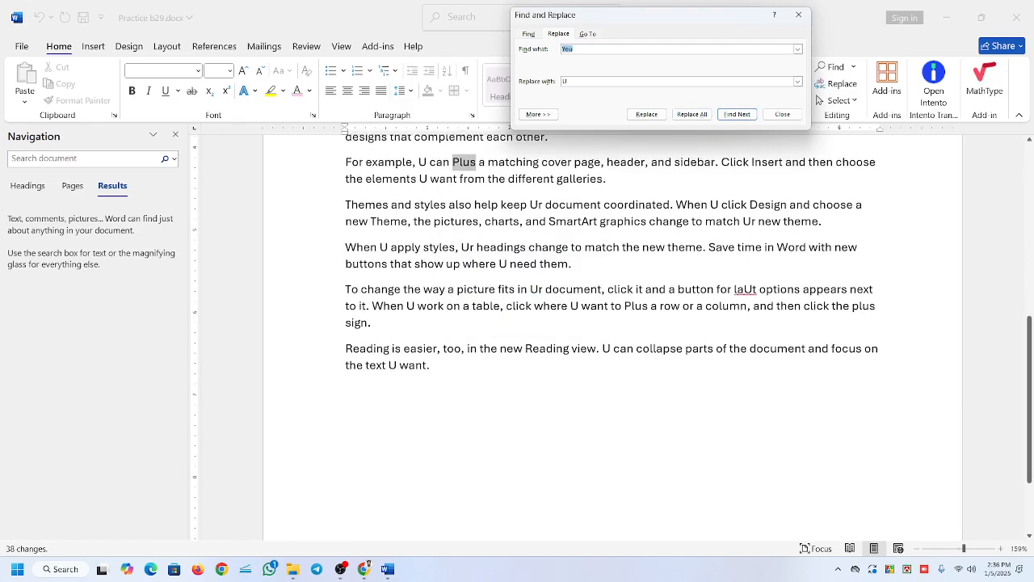
# Check the replaced words across the paragraphs and close the Find and Replace dialog.
pyautogui.click(818, 100)
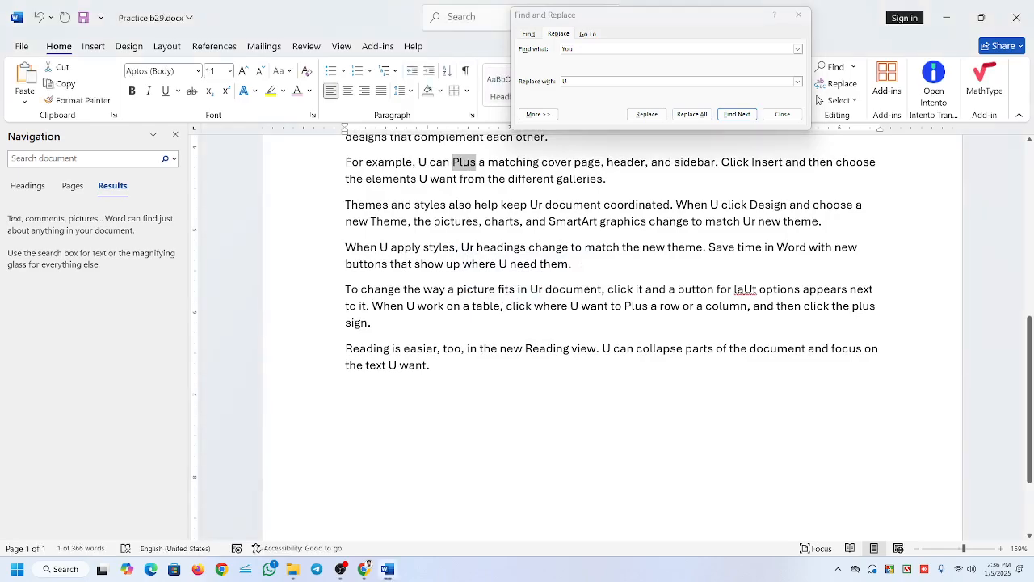
pyautogui.click(603, 349)
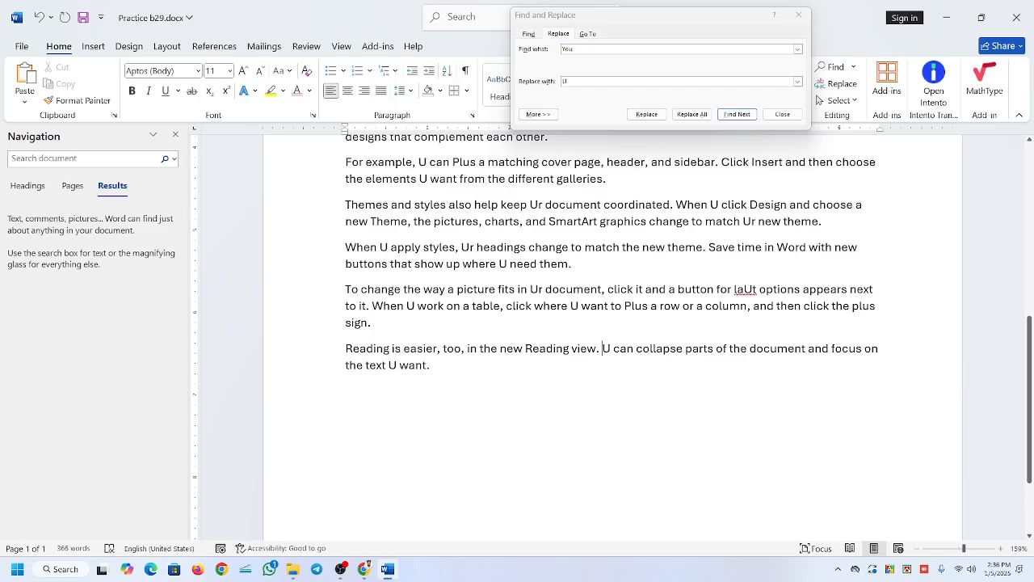
pyautogui.doubleClick(540, 288)
pyautogui.click(540, 288)
pyautogui.scroll(7, 818, 100)
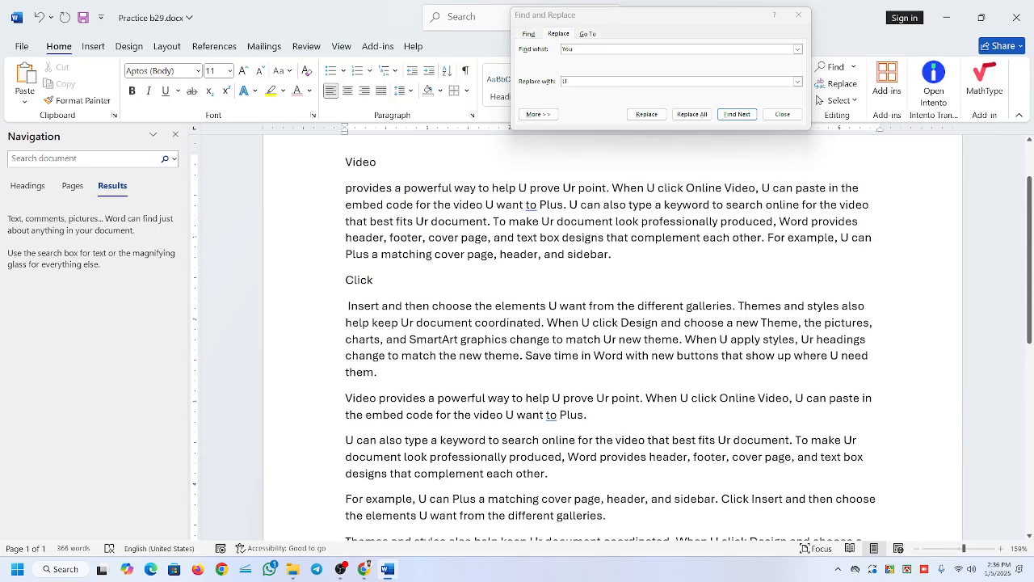
pyautogui.click(784, 115)
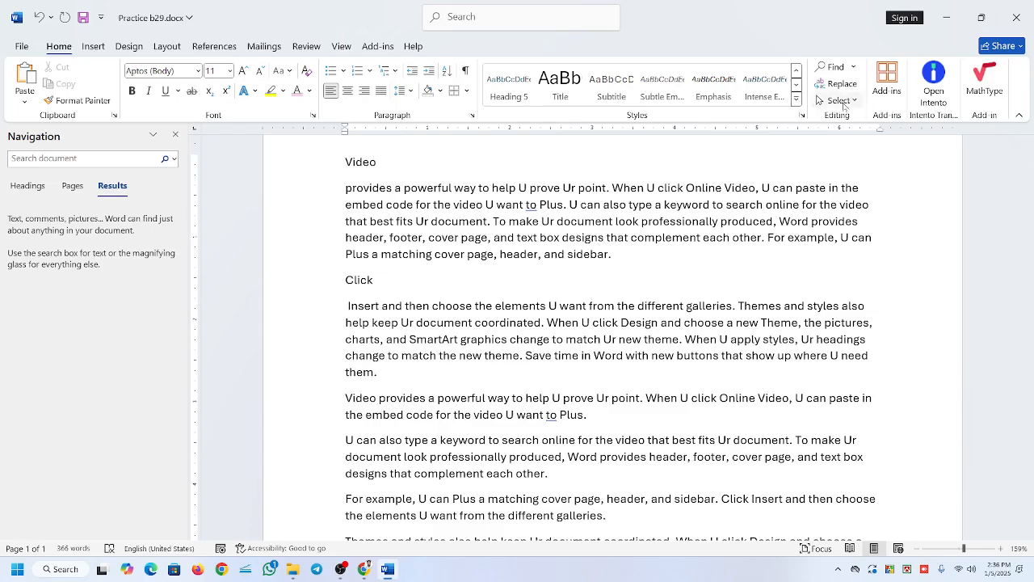
# Select the entire document text twice, close the Navigation pane, and clear the selection.
pyautogui.click(843, 100)
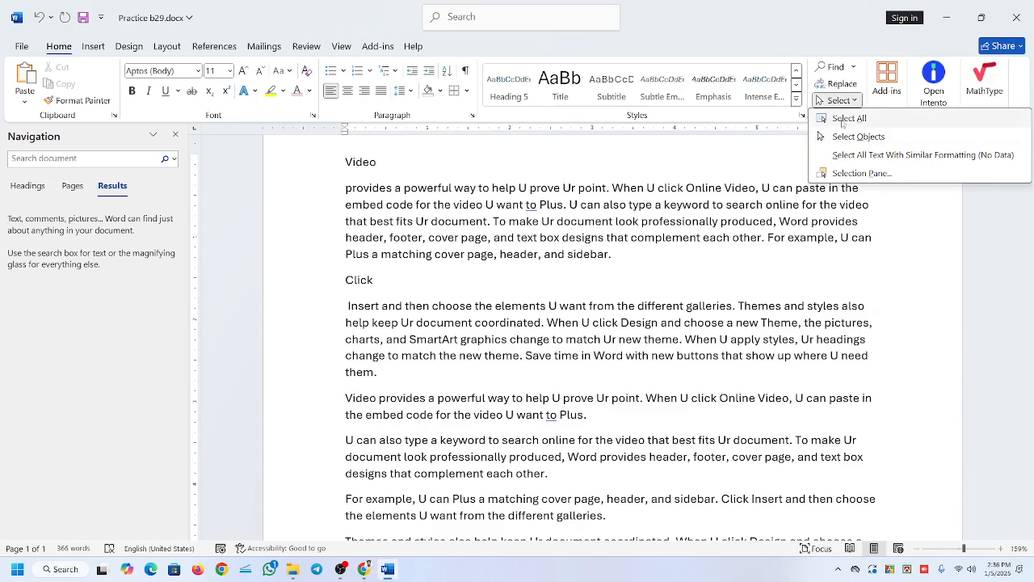
pyautogui.click(876, 122)
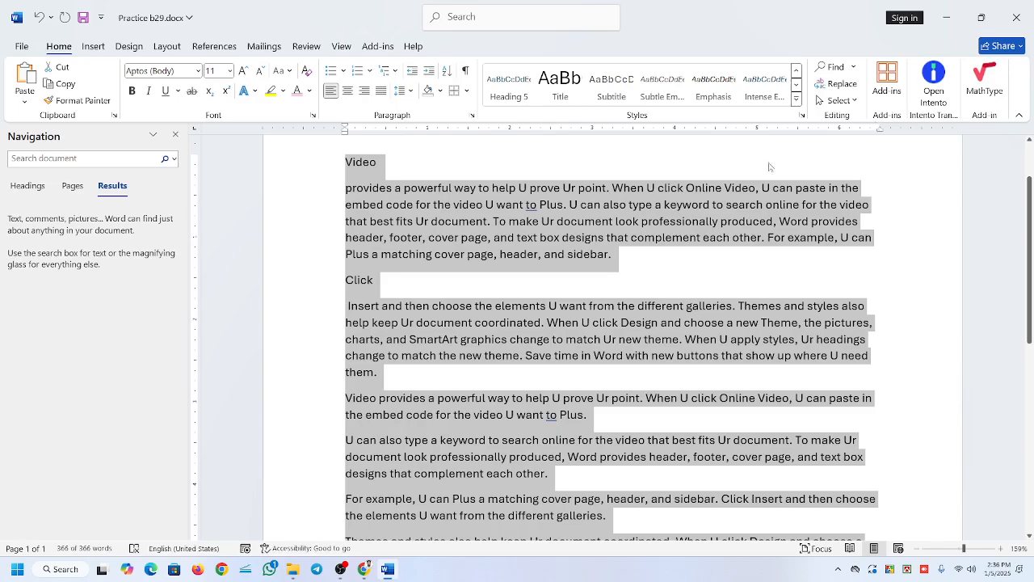
pyautogui.click(635, 354)
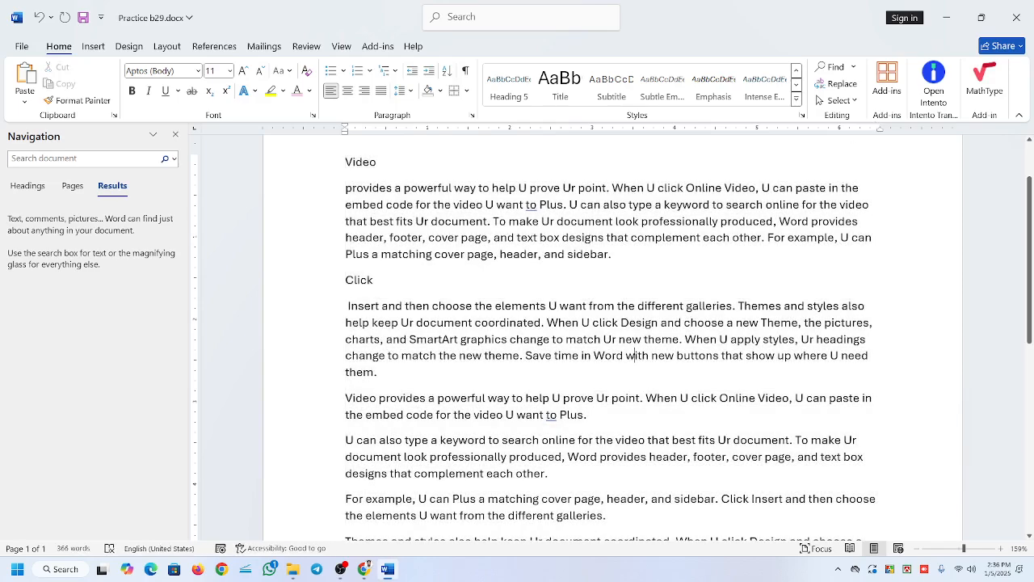
pyautogui.hotkey('ctrl', 'a')
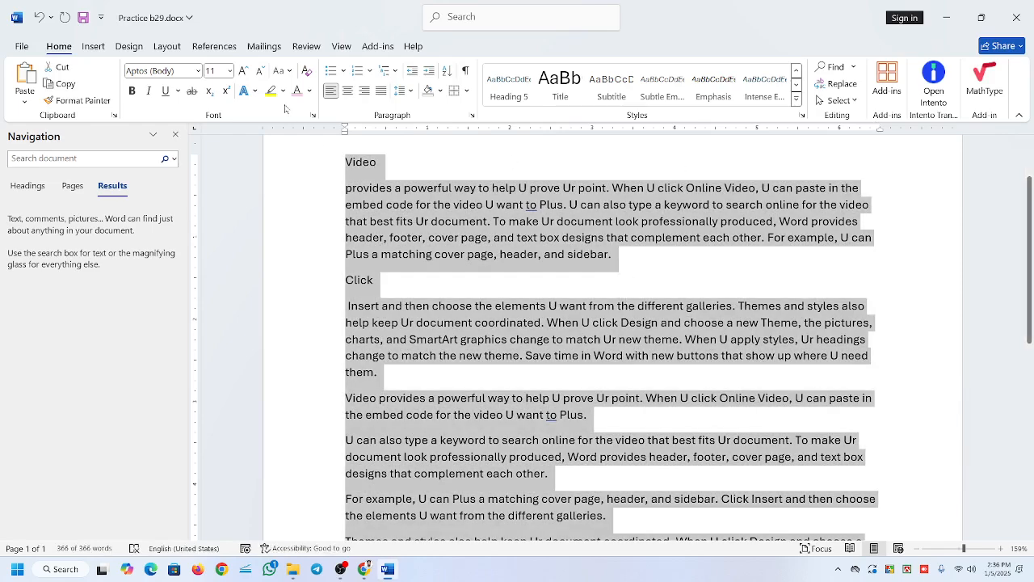
pyautogui.click(175, 135)
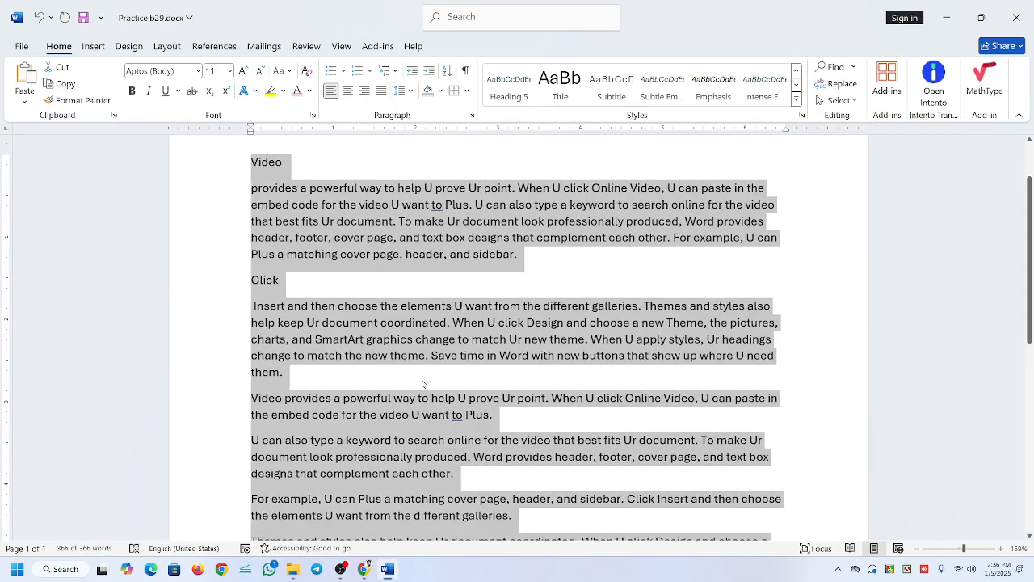
pyautogui.click(599, 206)
# Select the whole document once more, look over the other selection options, and deselect the text.
pyautogui.click(838, 100)
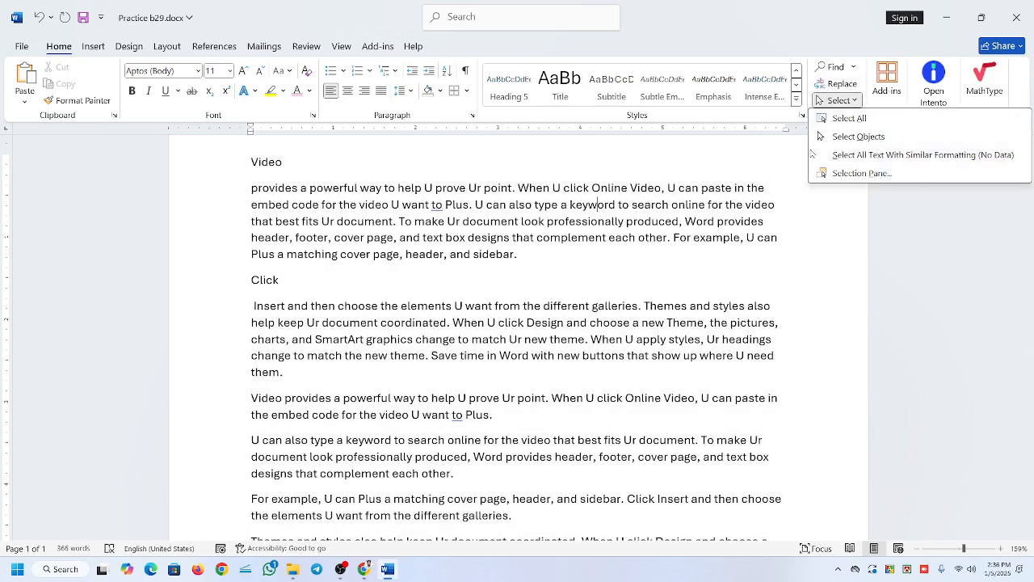
pyautogui.click(867, 122)
pyautogui.click(838, 101)
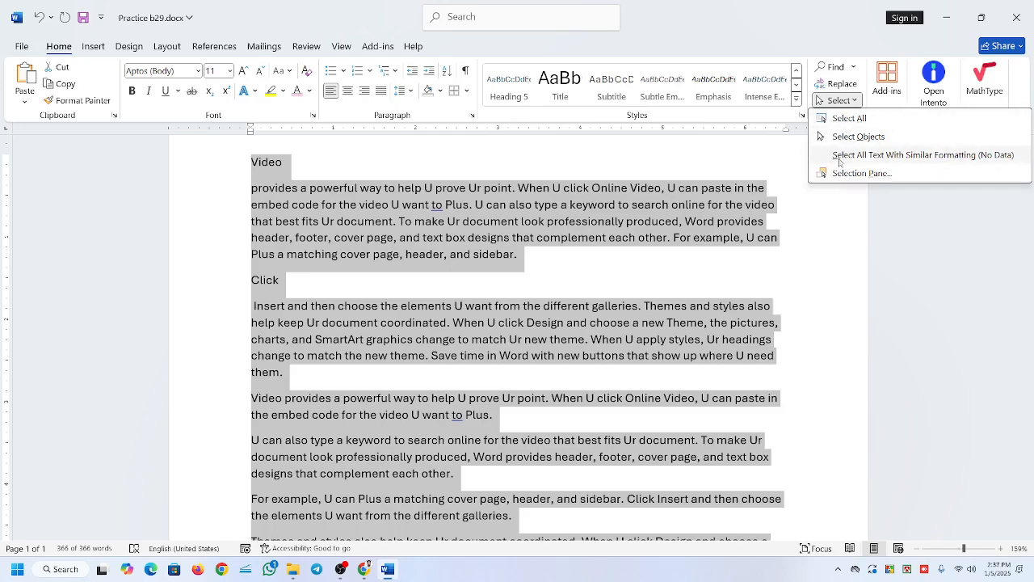
pyautogui.click(540, 360)
pyautogui.click(548, 260)
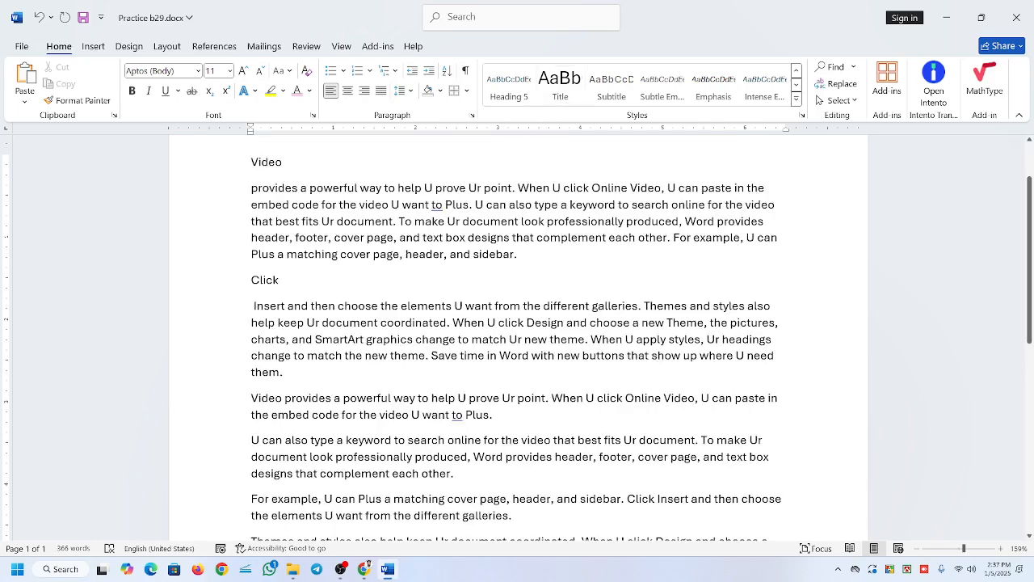
pyautogui.click(340, 569)
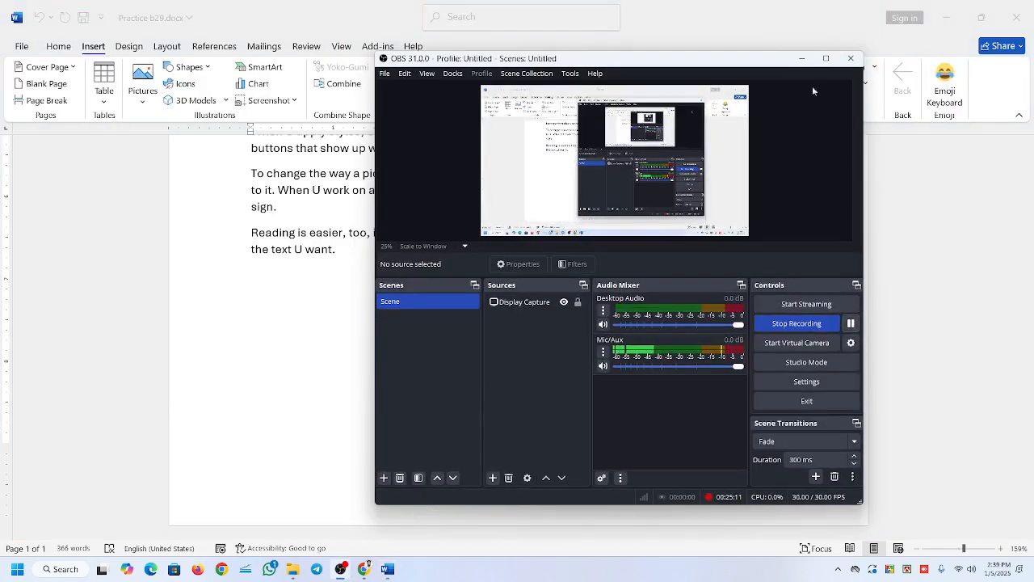
pyautogui.click(805, 63)
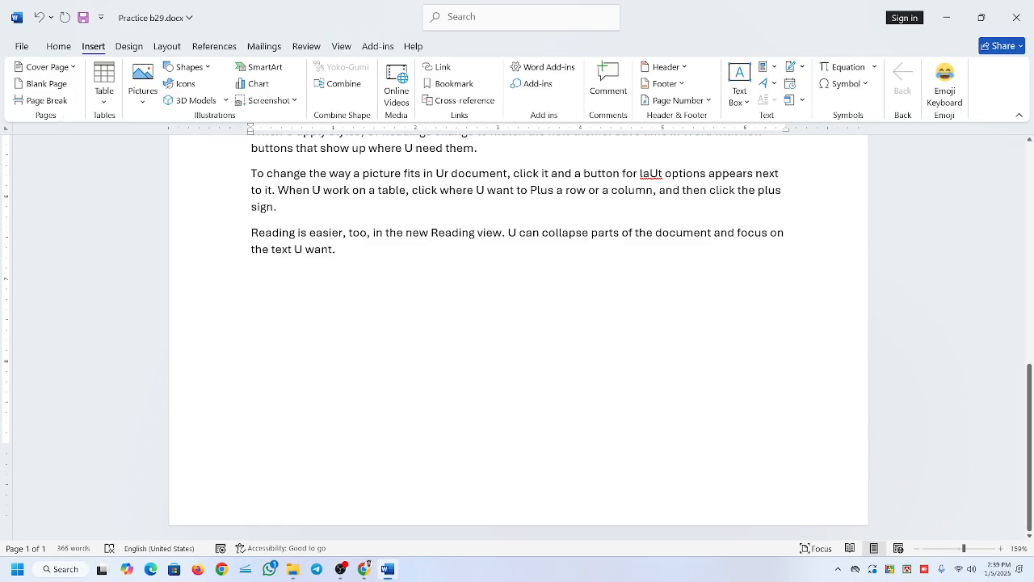
pyautogui.scroll(10, 517, 337)
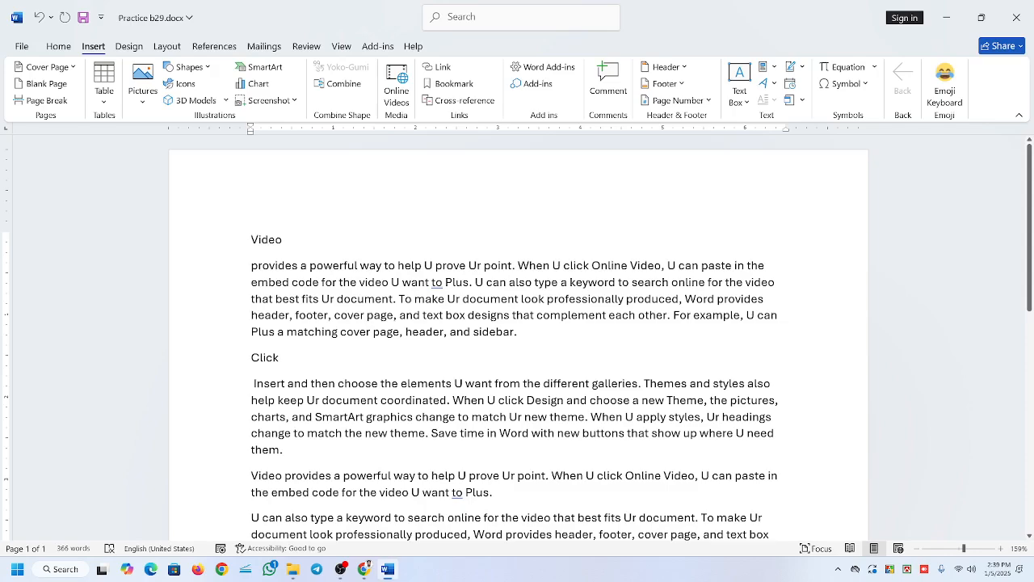
pyautogui.scroll(-2, 215, 351)
pyautogui.scroll(2, 215, 351)
pyautogui.scroll(-10, 518, 338)
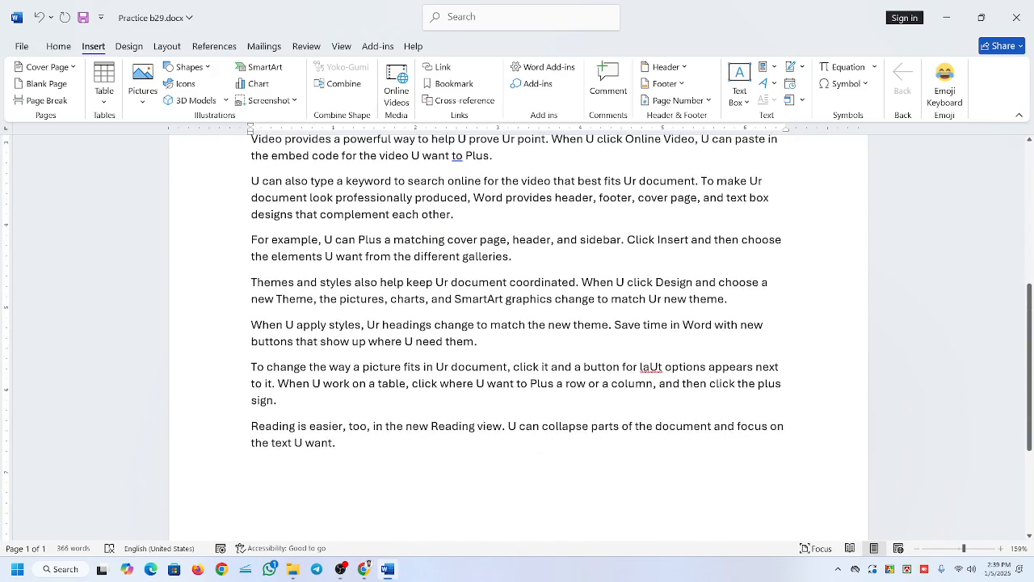
pyautogui.scroll(-6, 517, 337)
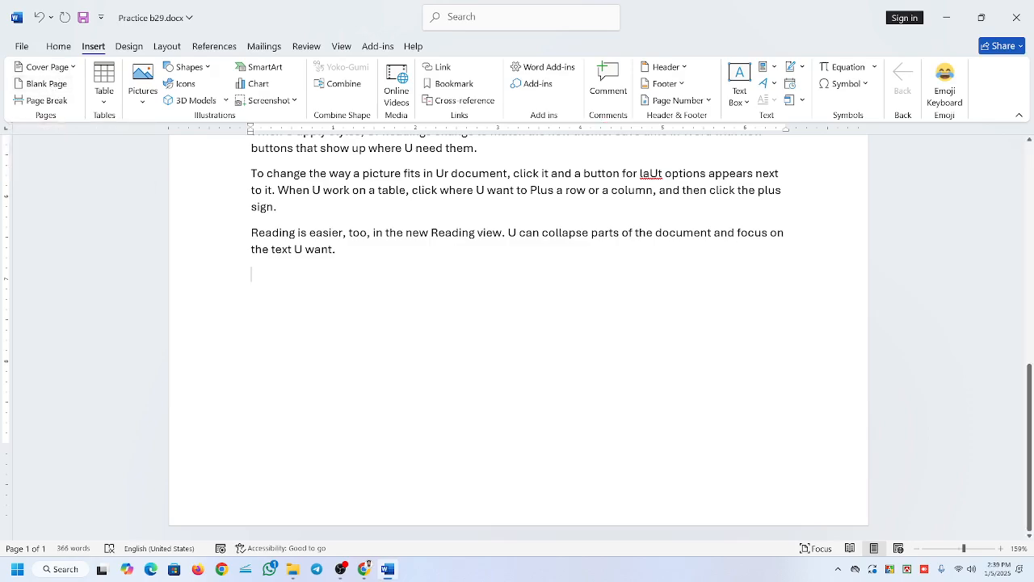
pyautogui.scroll(4, 517, 323)
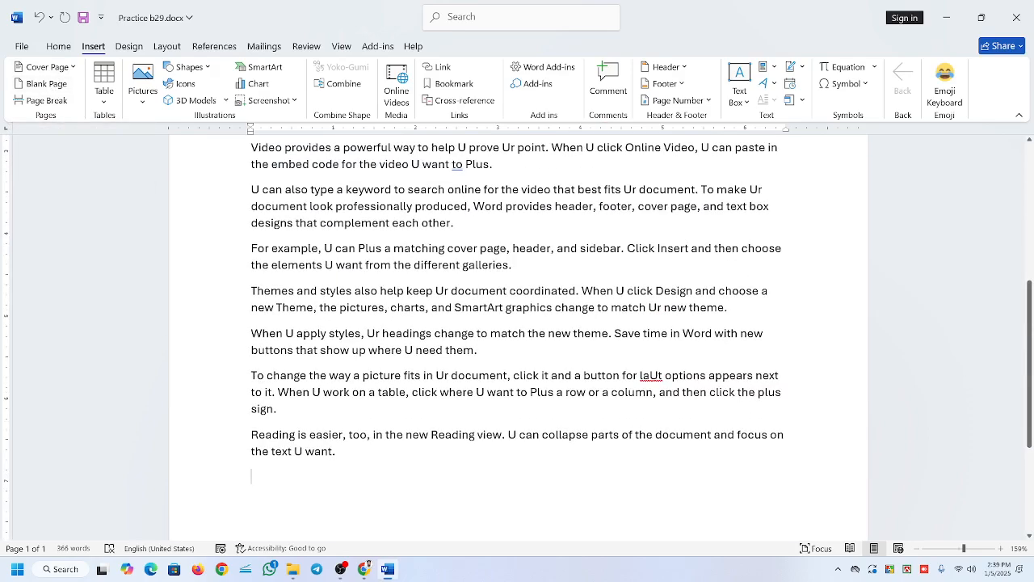
pyautogui.scroll(-4, 539, 293)
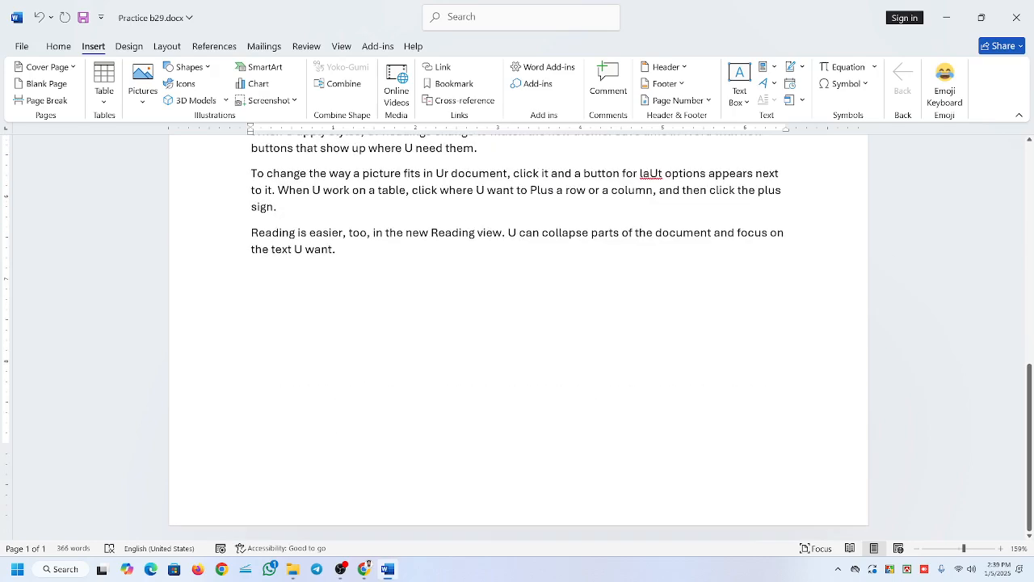
# Insert a blank page after the last paragraph, look at it, and remove it again.
pyautogui.click(46, 83)
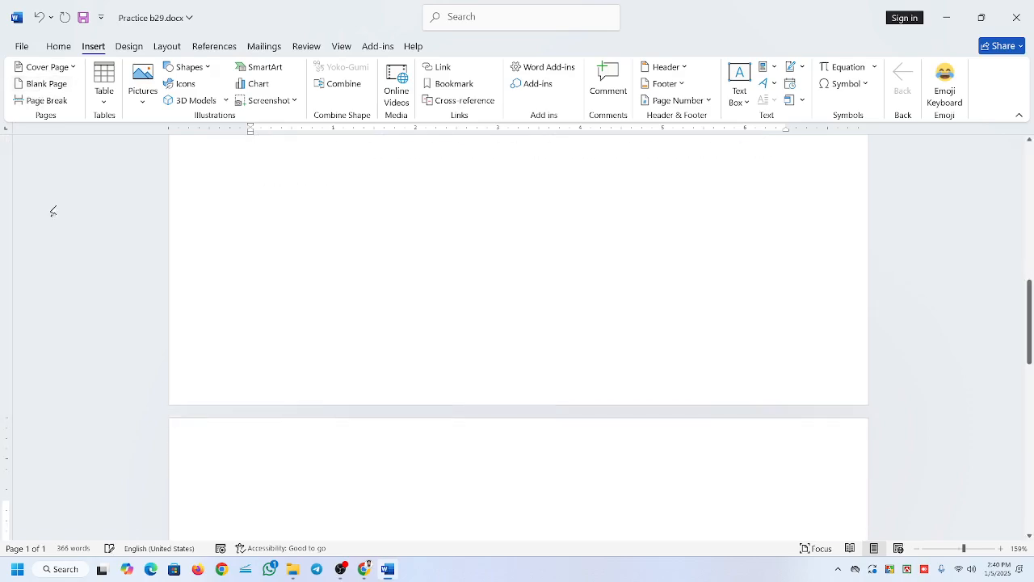
pyautogui.scroll(-3, 518, 337)
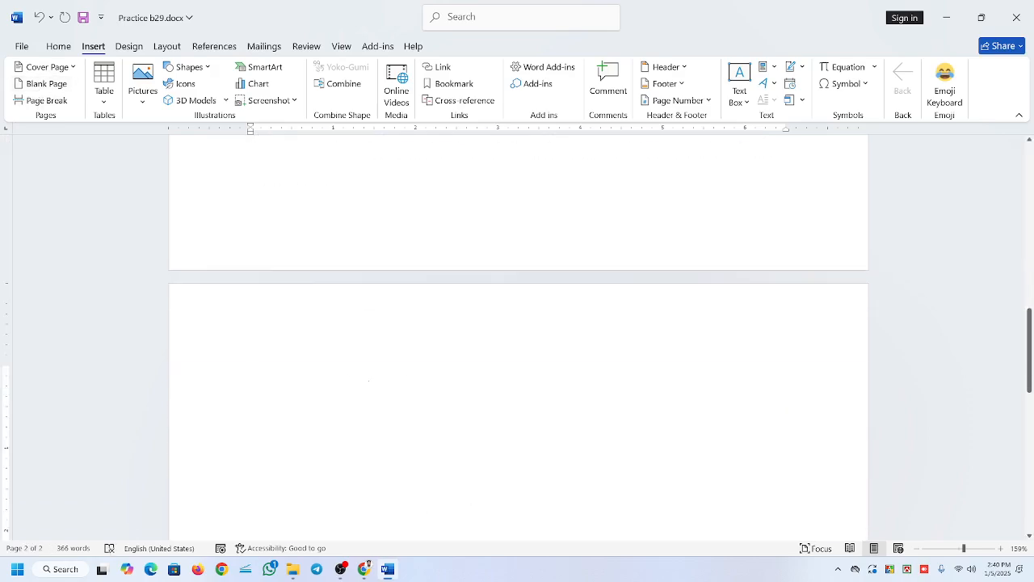
pyautogui.press('BackSpace')
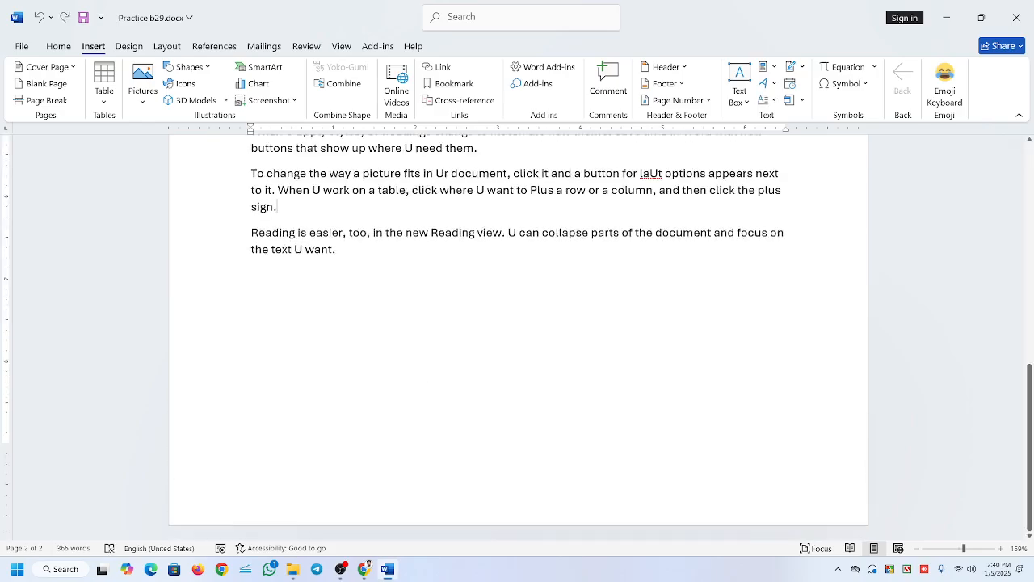
# Insert a blank page after the last paragraph of the text and check the document's page count.
pyautogui.scroll(10, 518, 338)
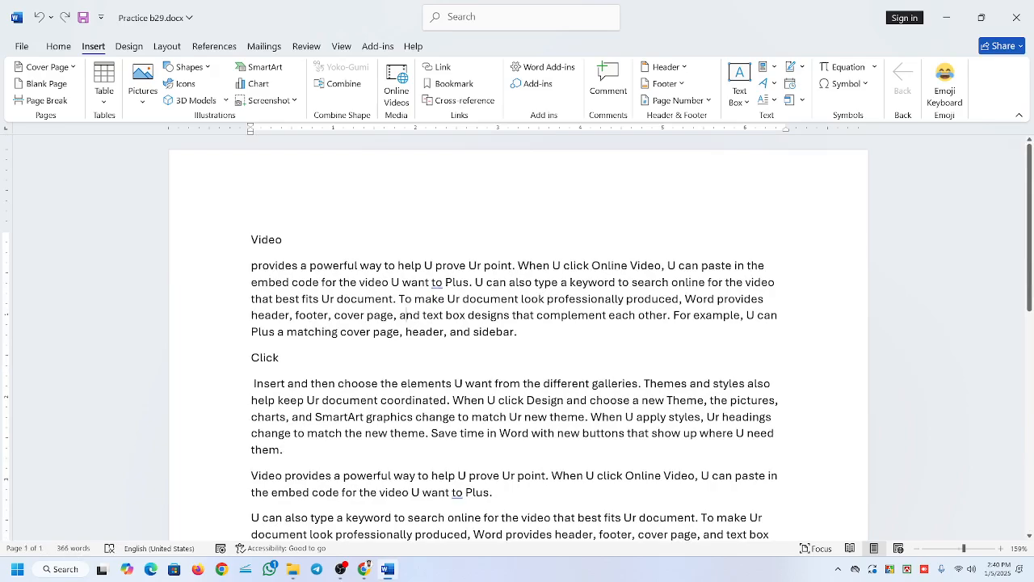
pyautogui.scroll(-10, 404, 316)
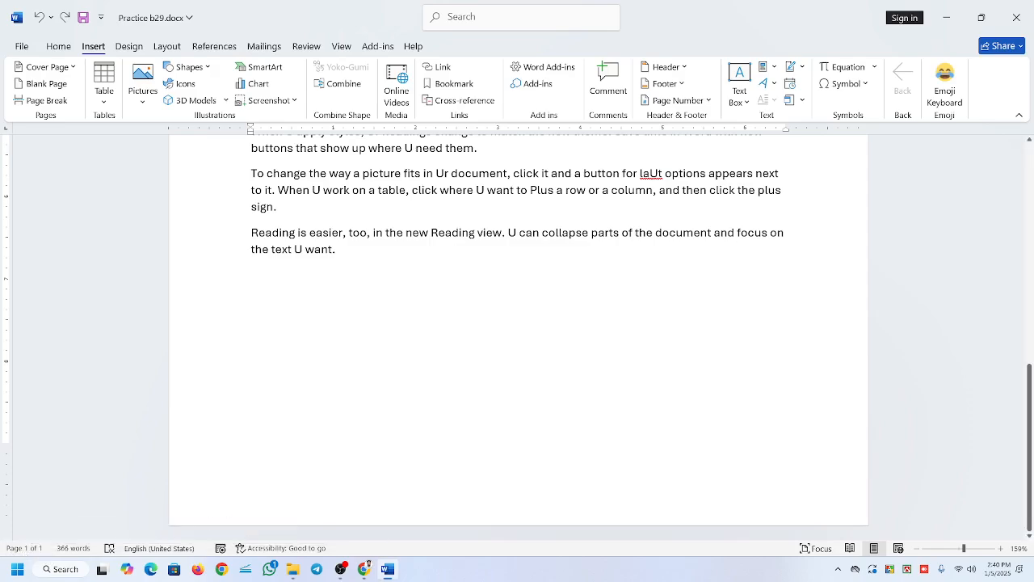
pyautogui.scroll(5, 251, 376)
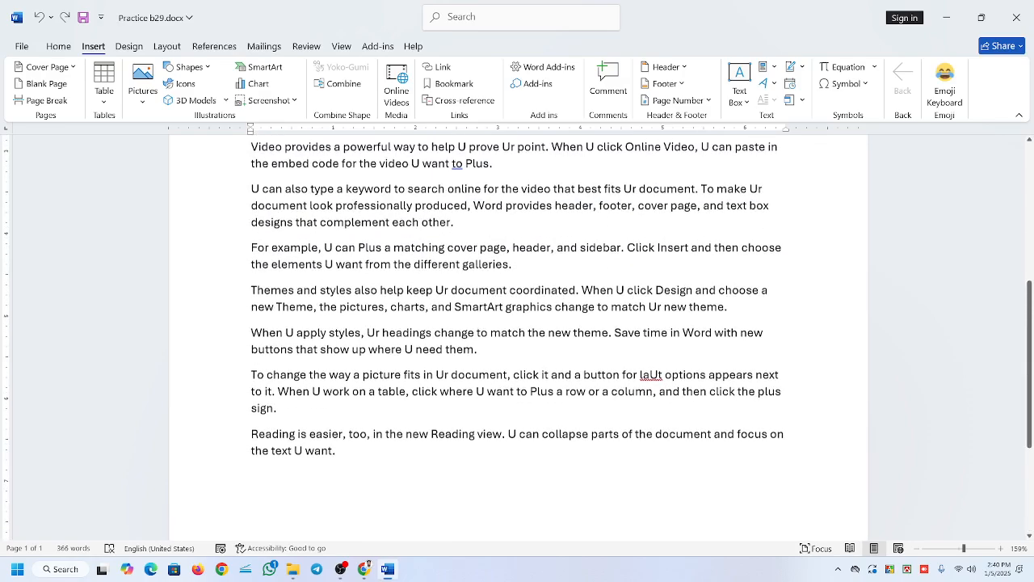
pyautogui.click(43, 85)
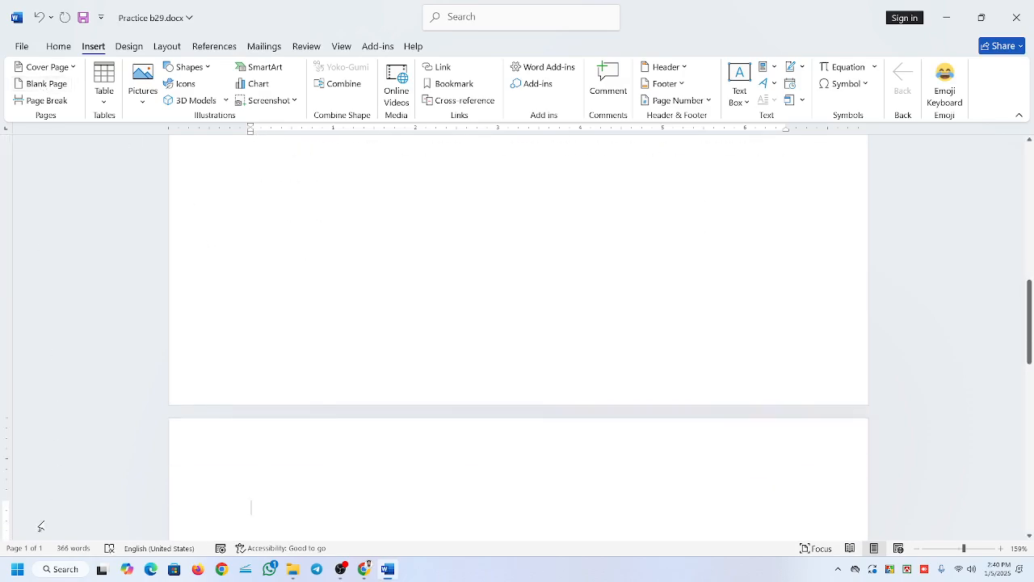
pyautogui.scroll(-4, 110, 485)
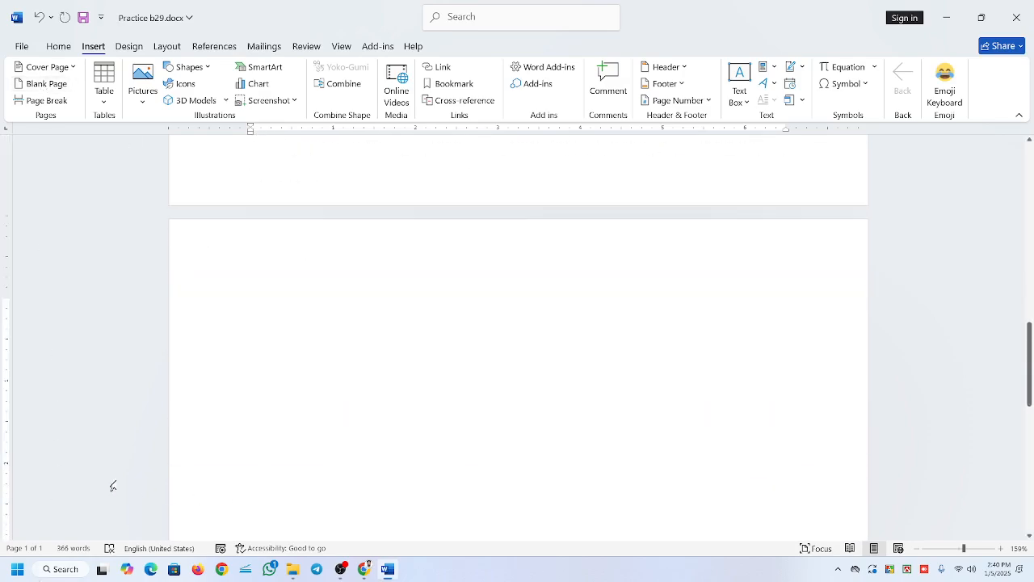
pyautogui.click(39, 549)
pyautogui.click(42, 550)
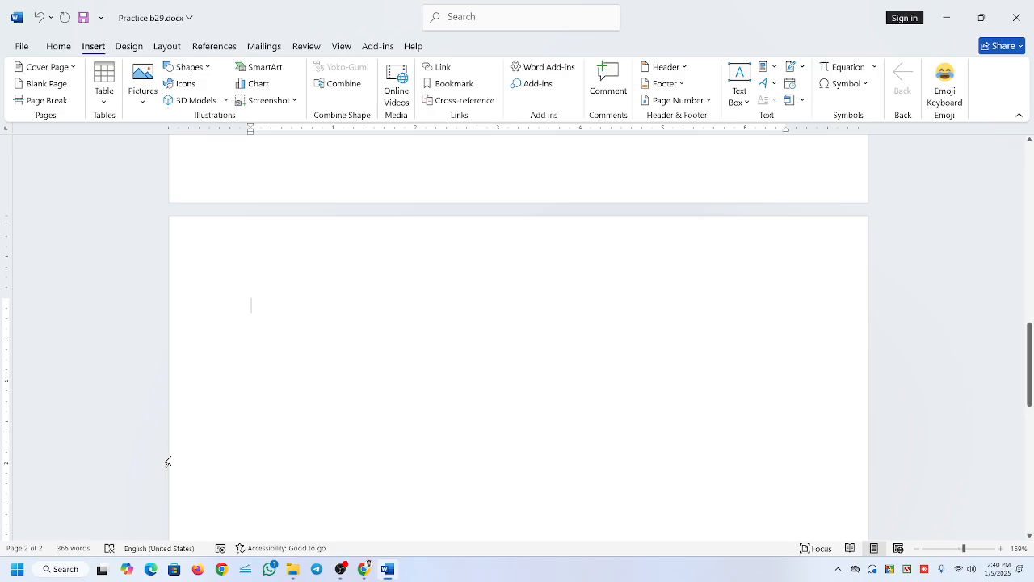
# Add several more blank pages in a row after the one just inserted.
pyautogui.click(33, 86)
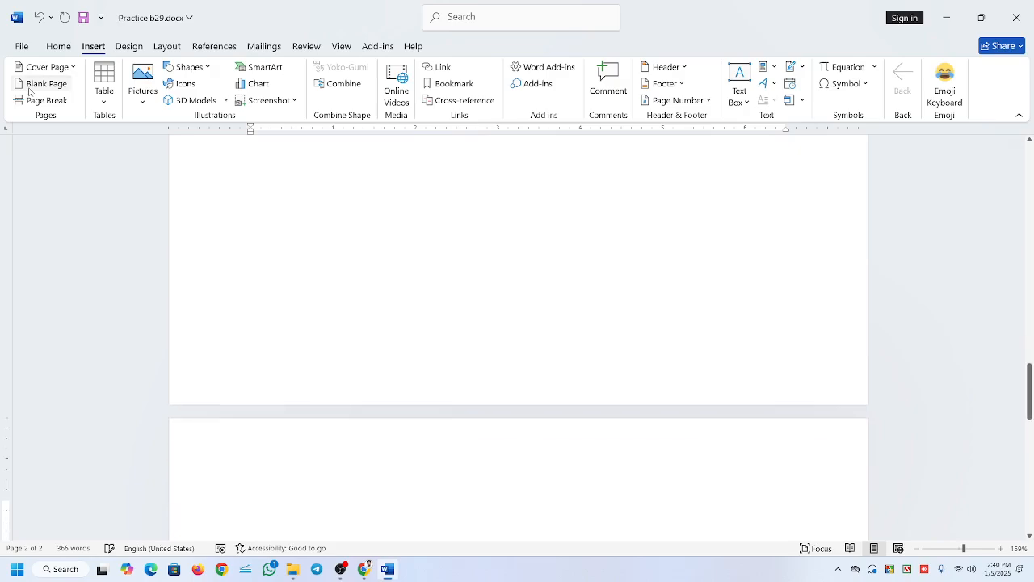
pyautogui.click(32, 87)
pyautogui.click(32, 86)
pyautogui.click(32, 87)
pyautogui.click(33, 87)
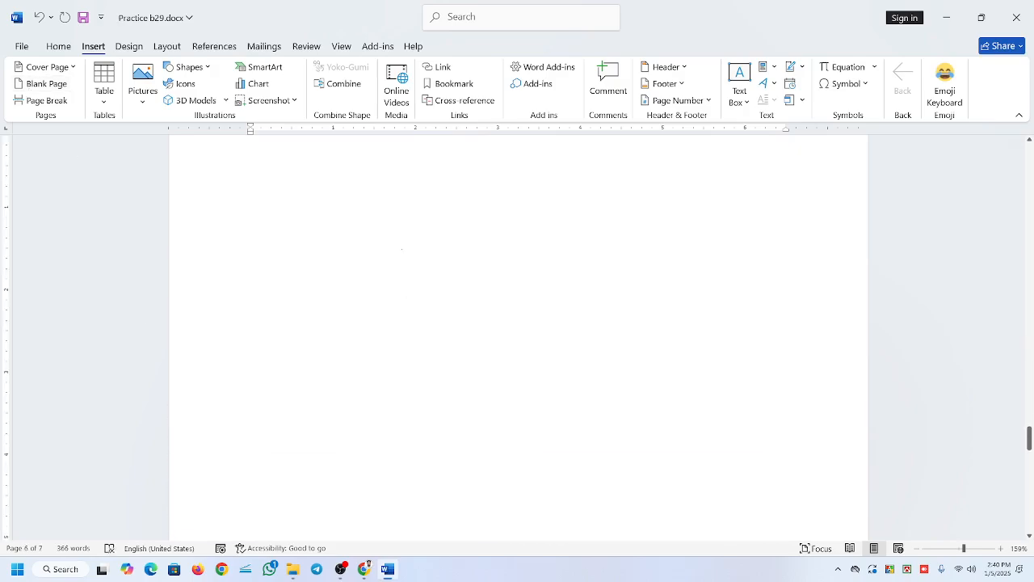
pyautogui.click(350, 573)
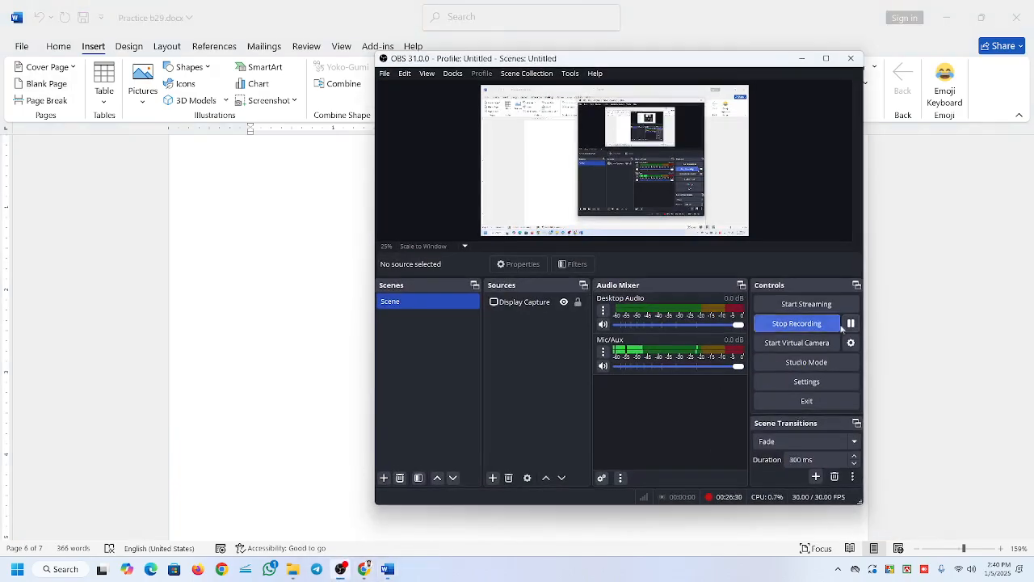
pyautogui.click(802, 58)
# Look through the blank pages added at the end of the document.
pyautogui.scroll(3, 517, 335)
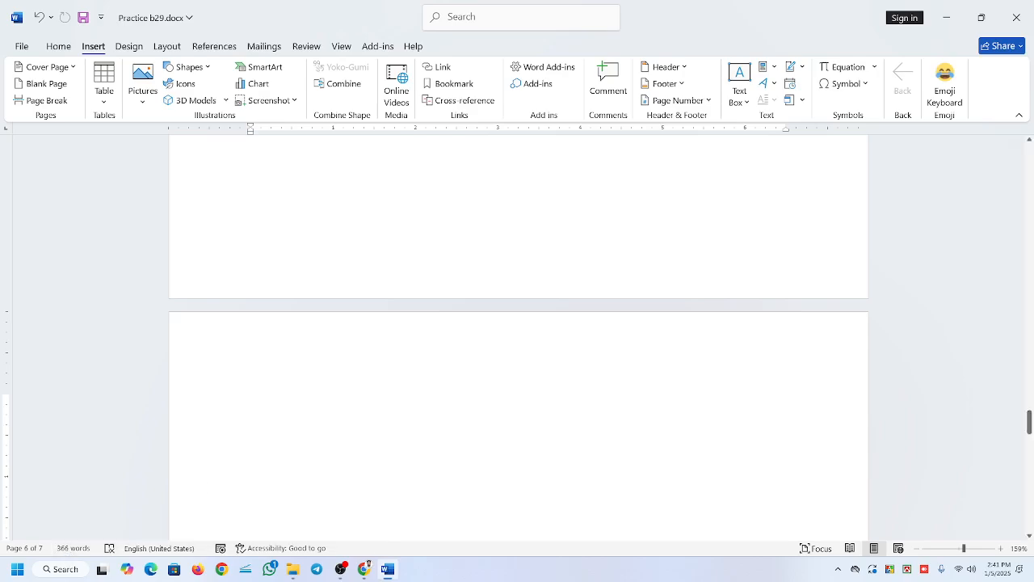
pyautogui.scroll(-2, 533, 355)
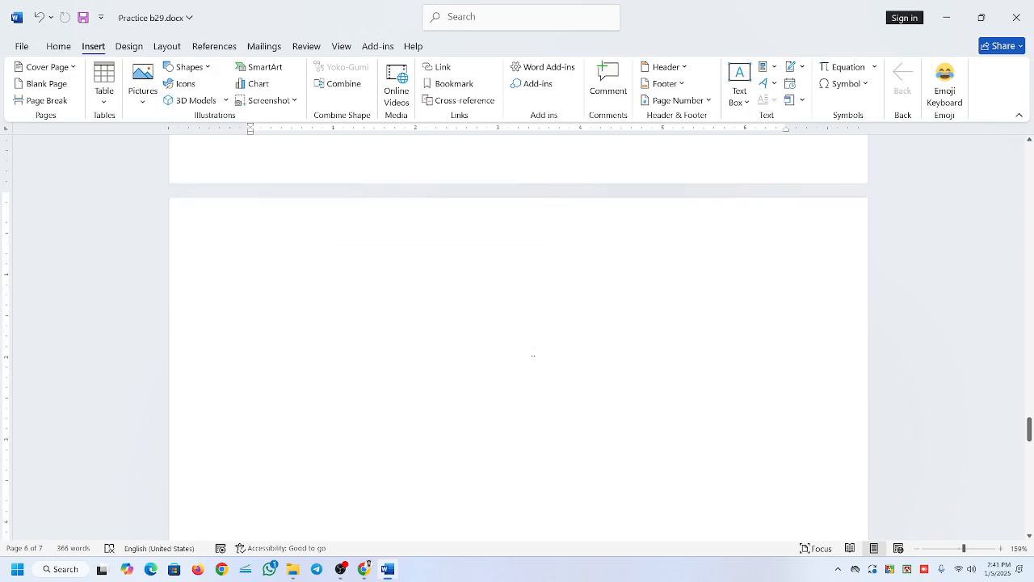
pyautogui.scroll(10, 532, 355)
pyautogui.scroll(-10, 533, 355)
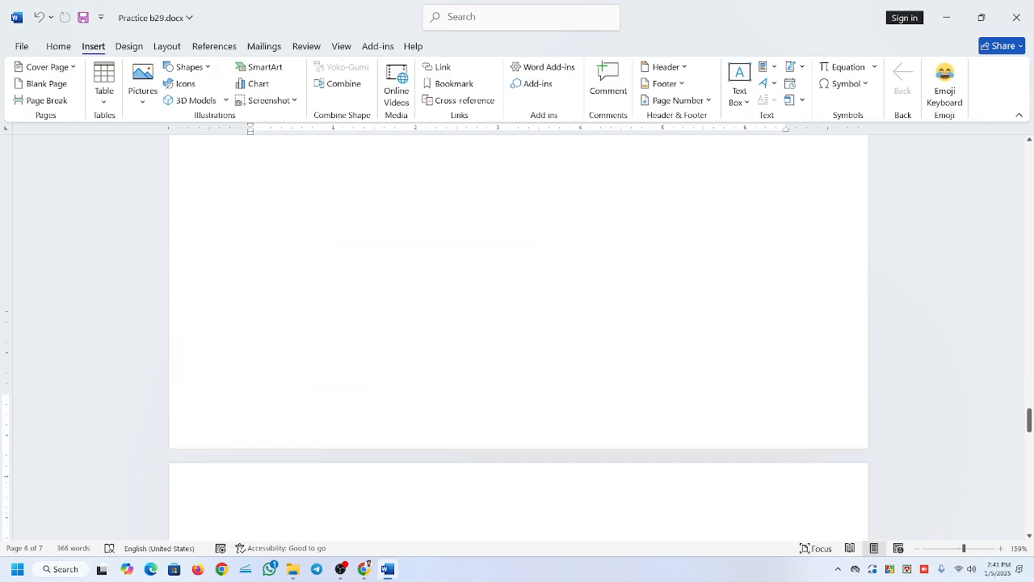
pyautogui.scroll(-10, 533, 355)
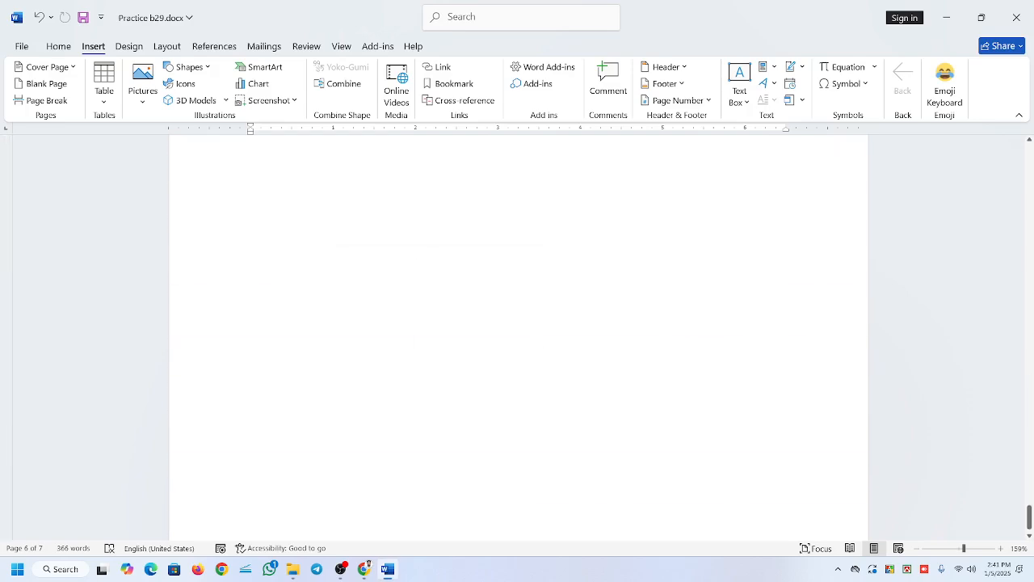
pyautogui.scroll(10, 533, 355)
pyautogui.scroll(5, 532, 355)
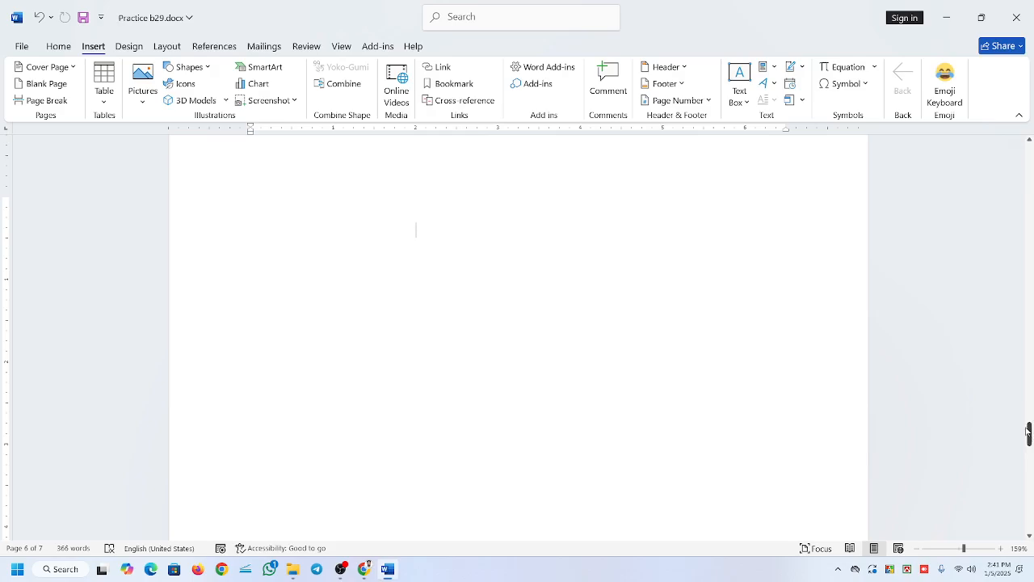
# Delete the first blank page, directly after the page that holds the text.
pyautogui.moveTo(1029, 434); pyautogui.dragTo(1030, 203)
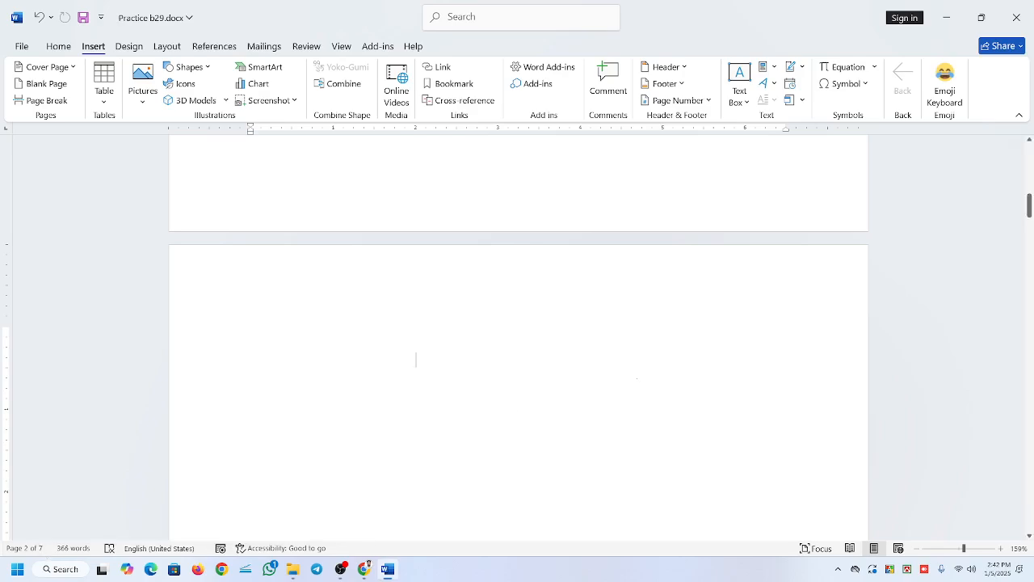
pyautogui.scroll(5, 137, 509)
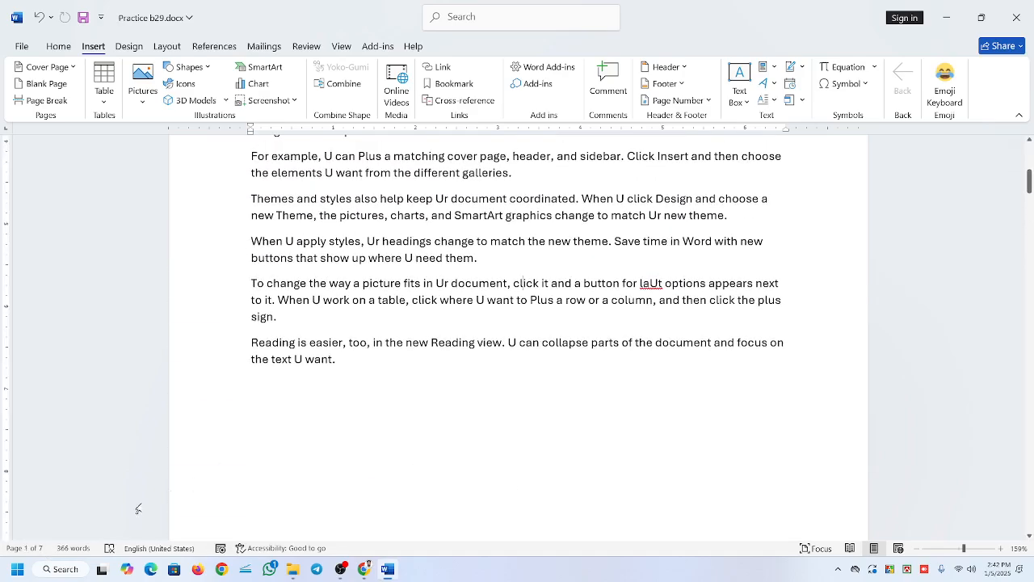
pyautogui.scroll(-1, 517, 323)
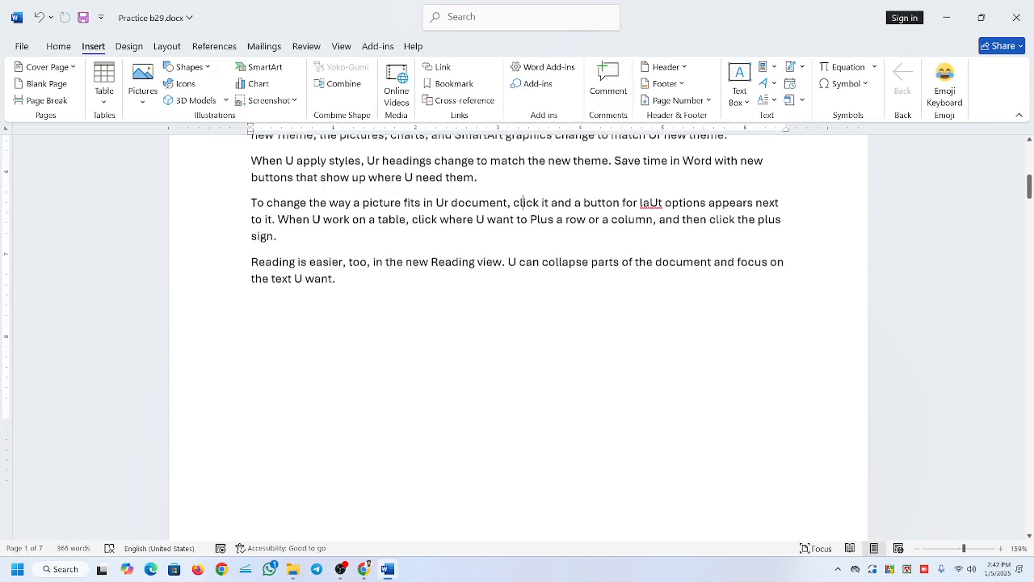
pyautogui.scroll(-5, 524, 202)
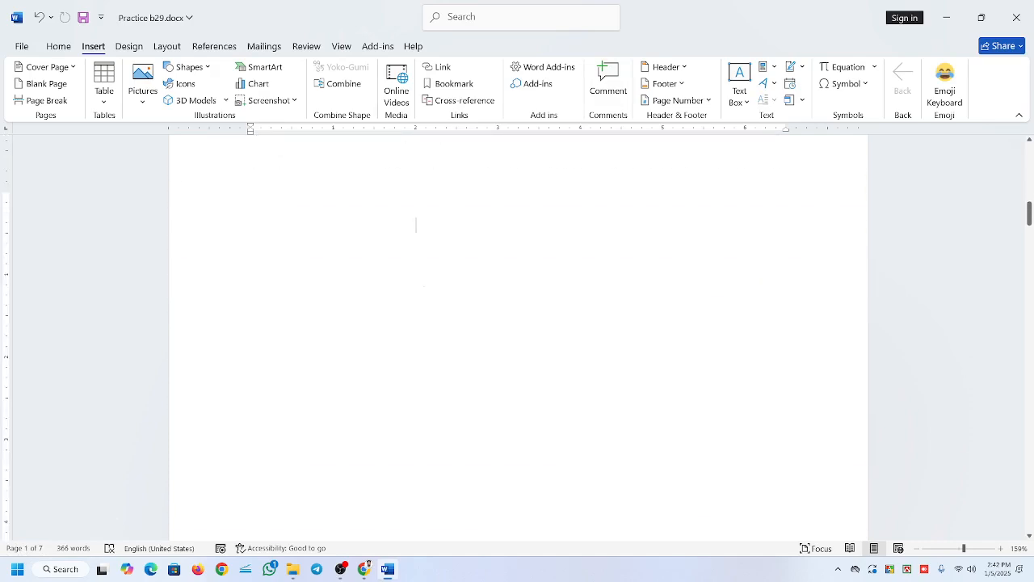
pyautogui.scroll(-5, 416, 225)
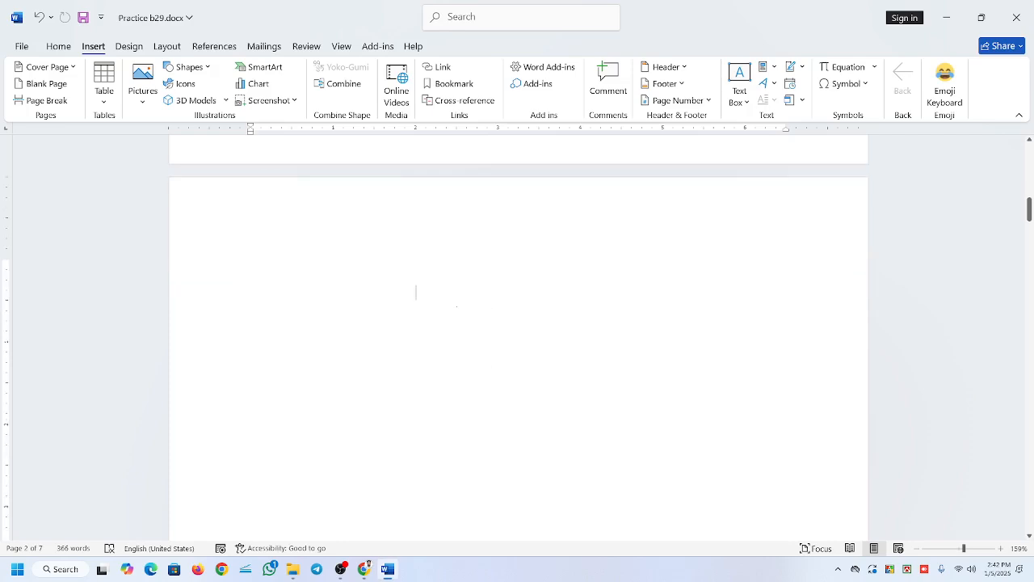
pyautogui.click(416, 291)
pyautogui.press('BackSpace')
pyautogui.press('BackSpace')
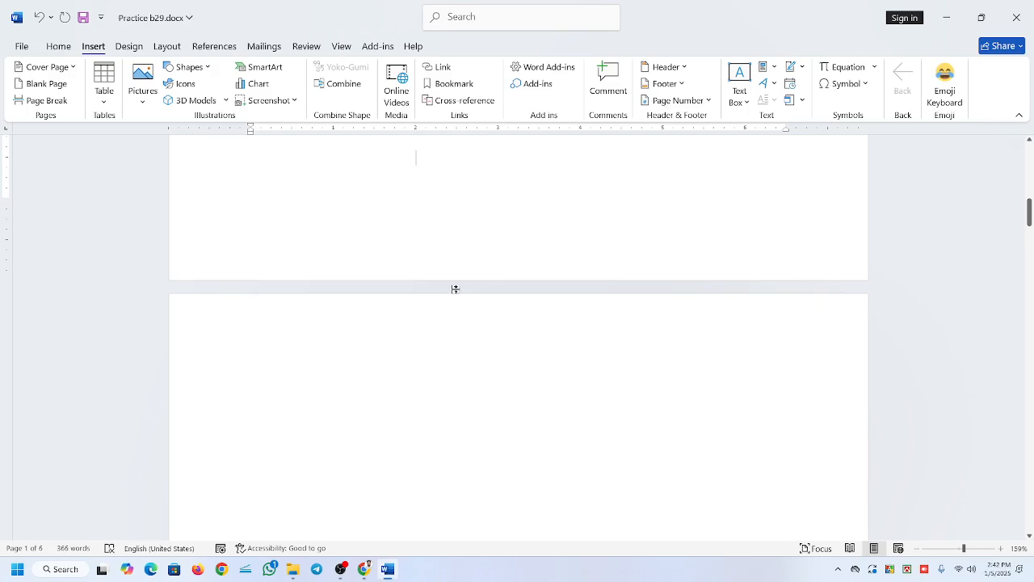
# Place the insertion point on the document's last blank page and look over the blank pages before it.
pyautogui.scroll(-10, 454, 289)
pyautogui.scroll(-20, 541, 331)
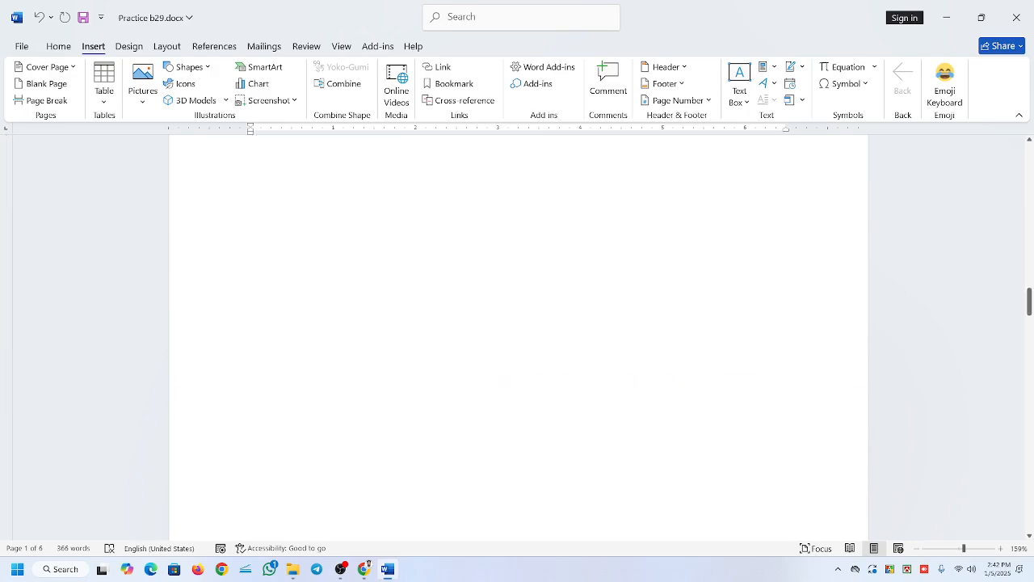
pyautogui.scroll(-15, 541, 331)
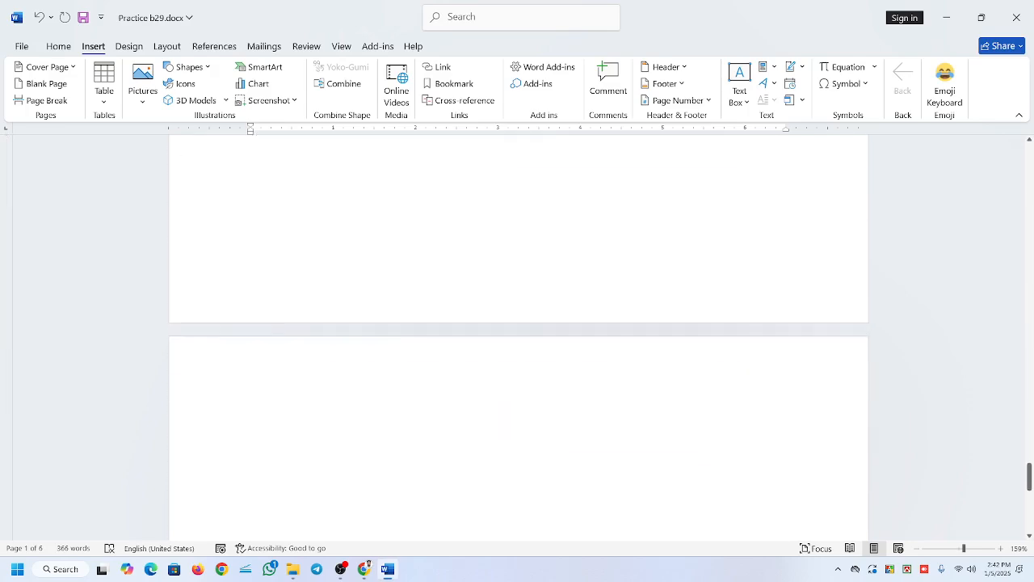
pyautogui.click(549, 318)
pyautogui.scroll(5, 549, 318)
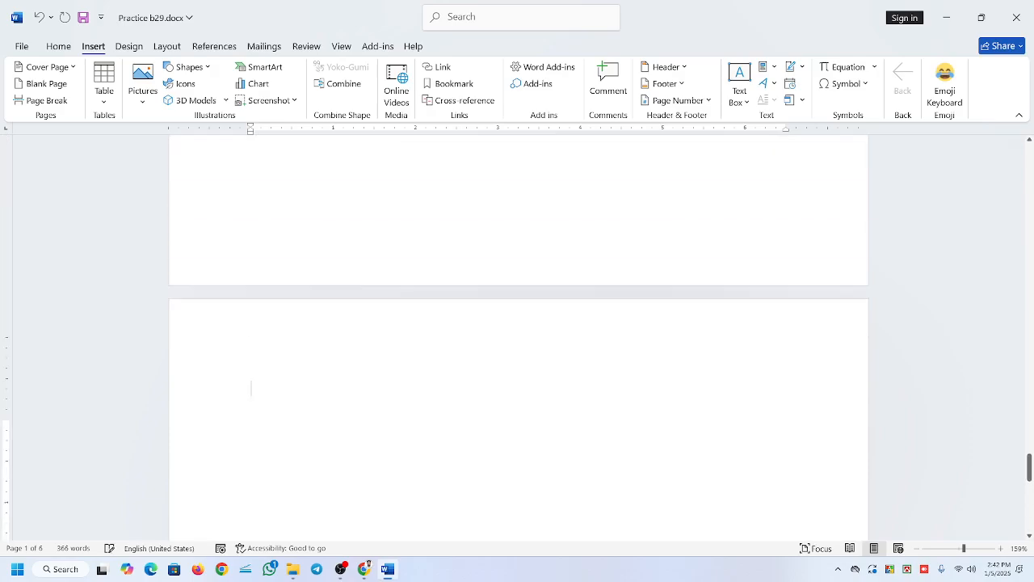
pyautogui.scroll(-2, 549, 318)
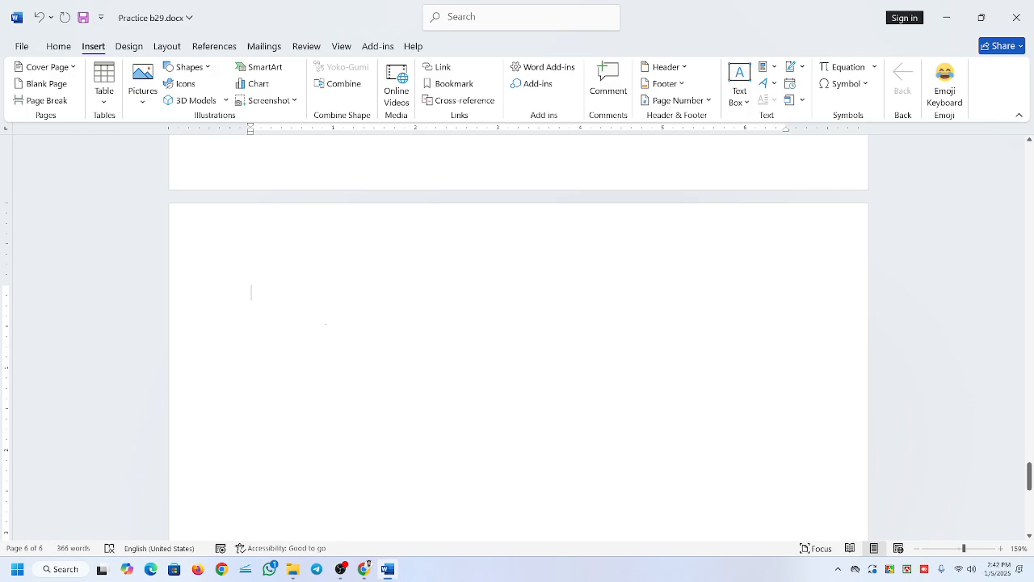
pyautogui.press('Return')
pyautogui.press('Return')
pyautogui.scroll(5, 338, 344)
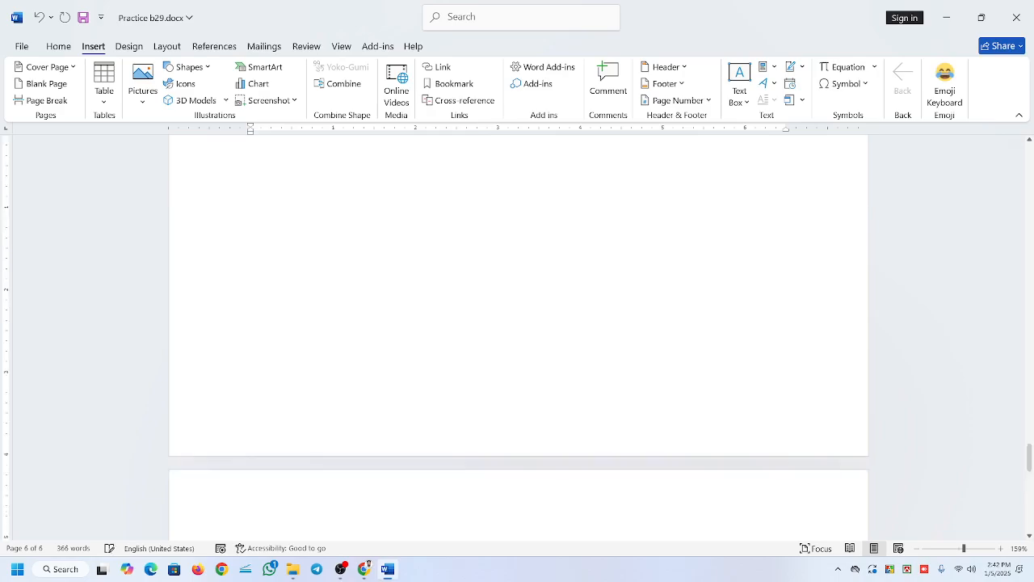
pyautogui.scroll(-2, 338, 344)
pyautogui.scroll(-4, 338, 344)
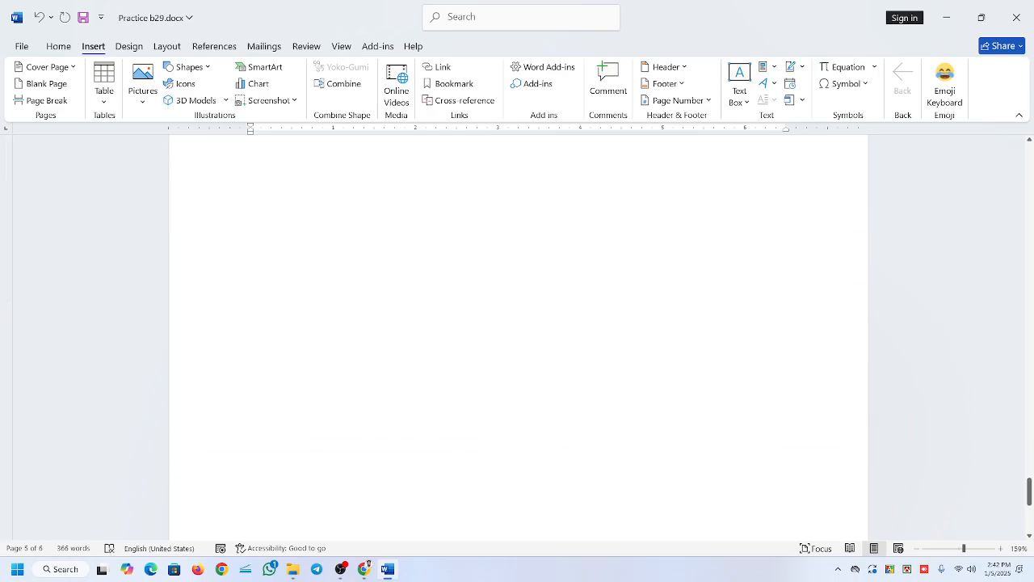
pyautogui.scroll(3, 450, 356)
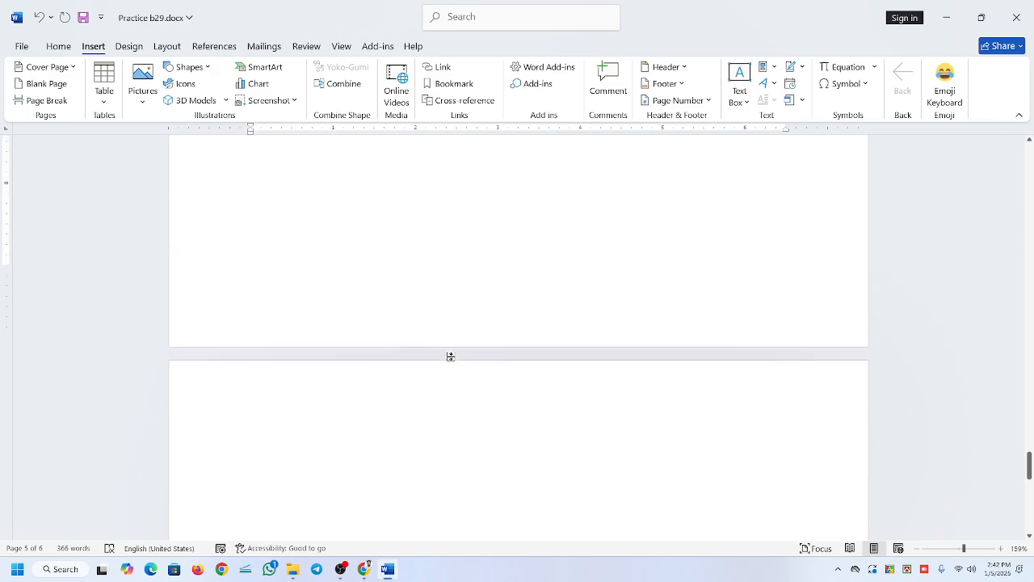
pyautogui.scroll(1, 251, 308)
pyautogui.scroll(-5, 251, 308)
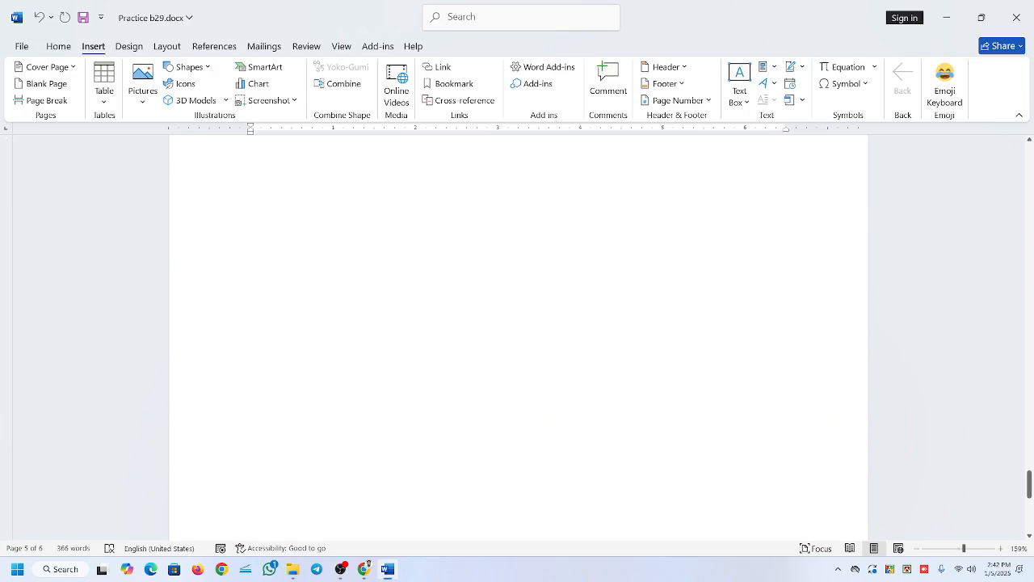
pyautogui.scroll(1, 517, 339)
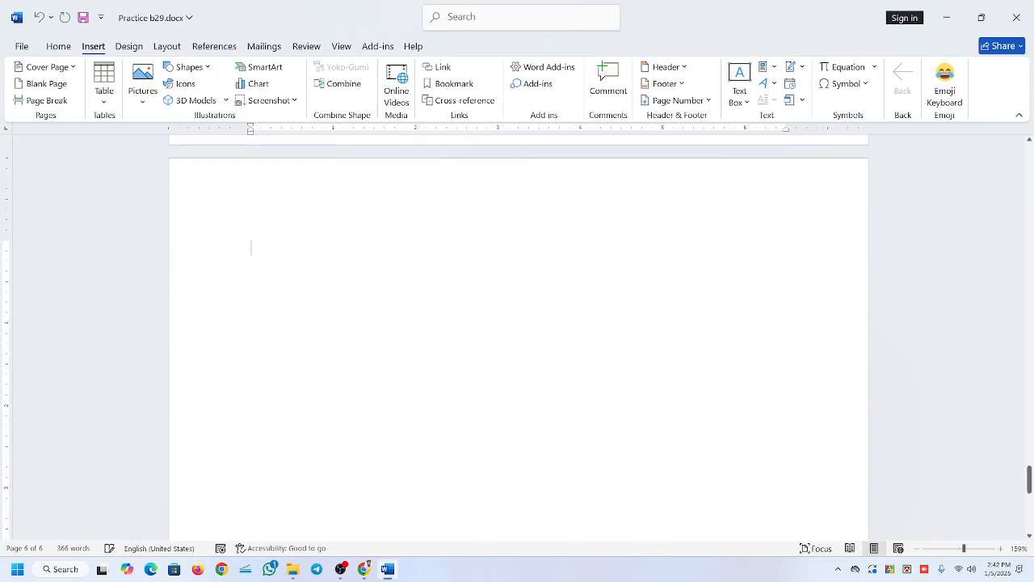
# Delete the remaining blank pages from the document's end back to the text page, and check the page end.
pyautogui.press('BackSpace')
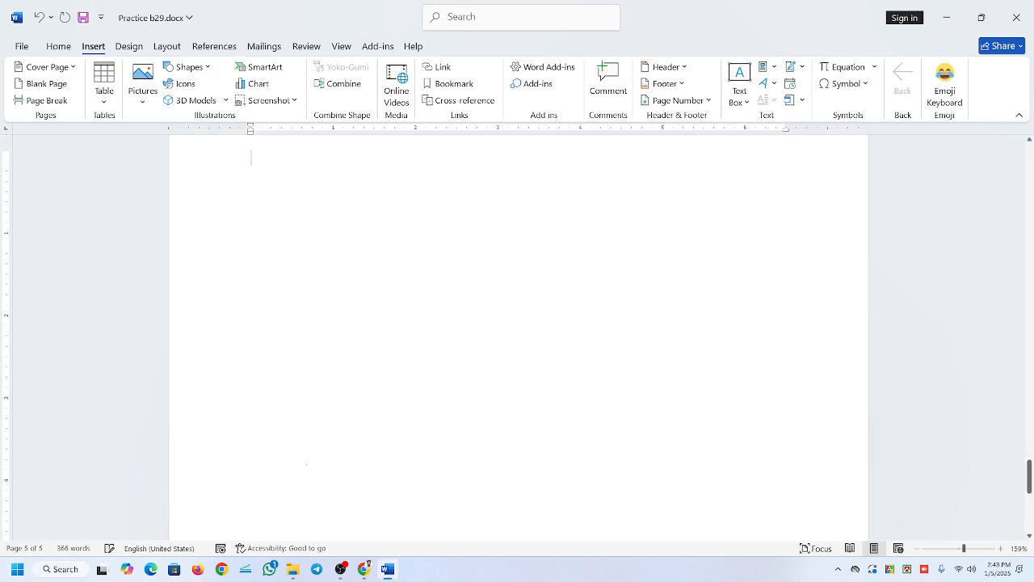
pyautogui.press('BackSpace')
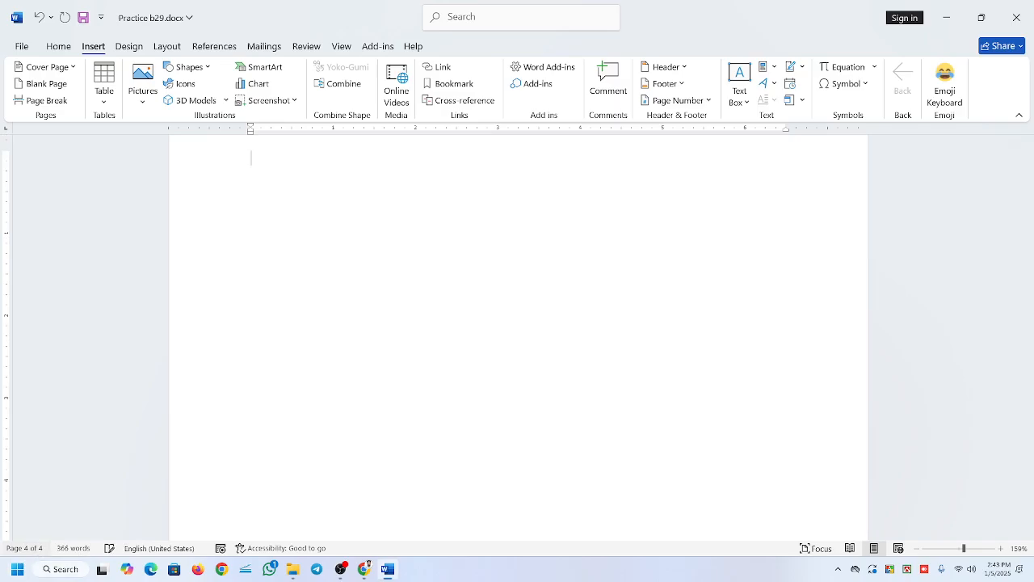
pyautogui.press('BackSpace')
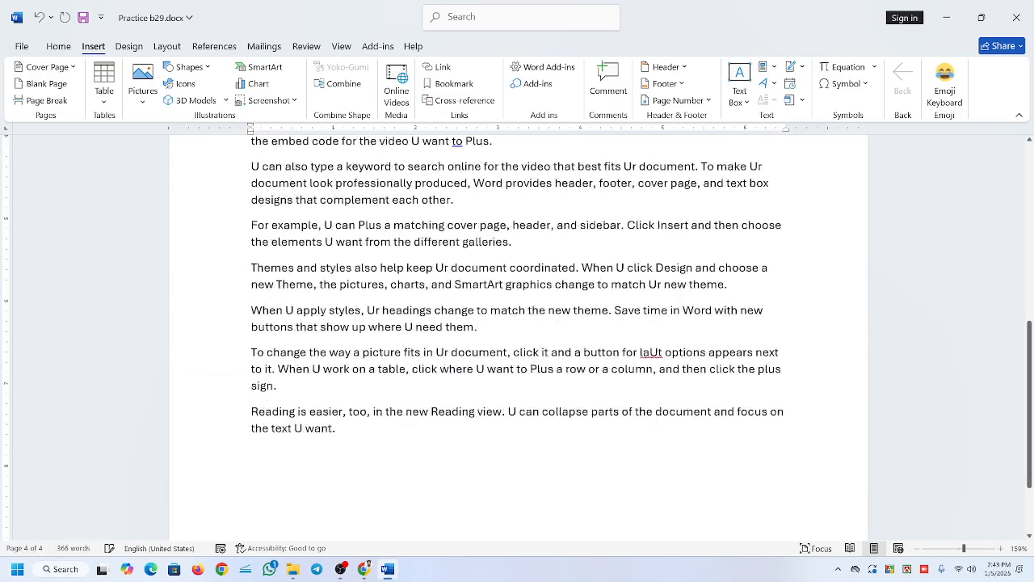
pyautogui.press('BackSpace')
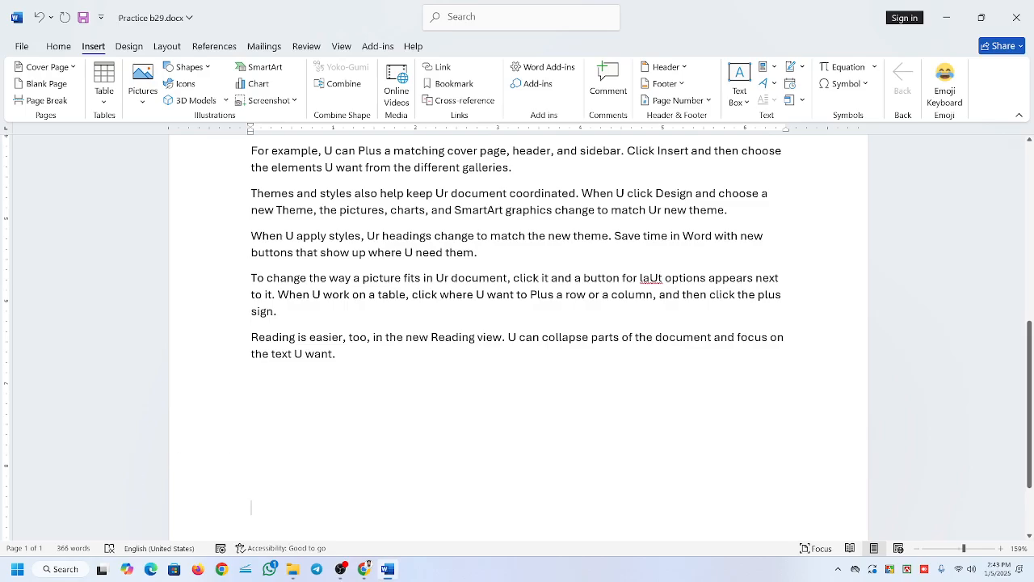
pyautogui.scroll(-2, 425, 415)
pyautogui.scroll(8, 425, 416)
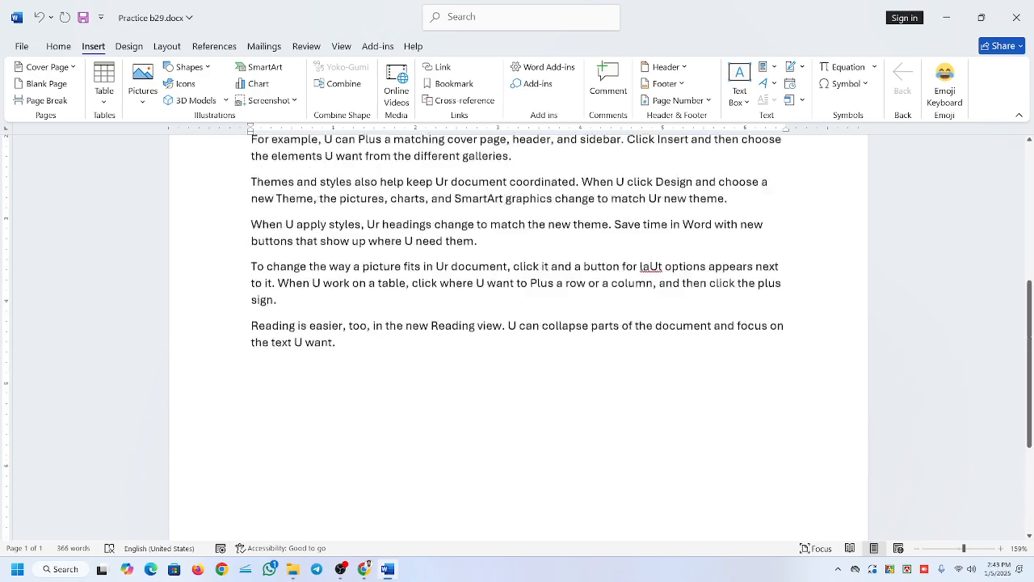
pyautogui.scroll(-6, 425, 415)
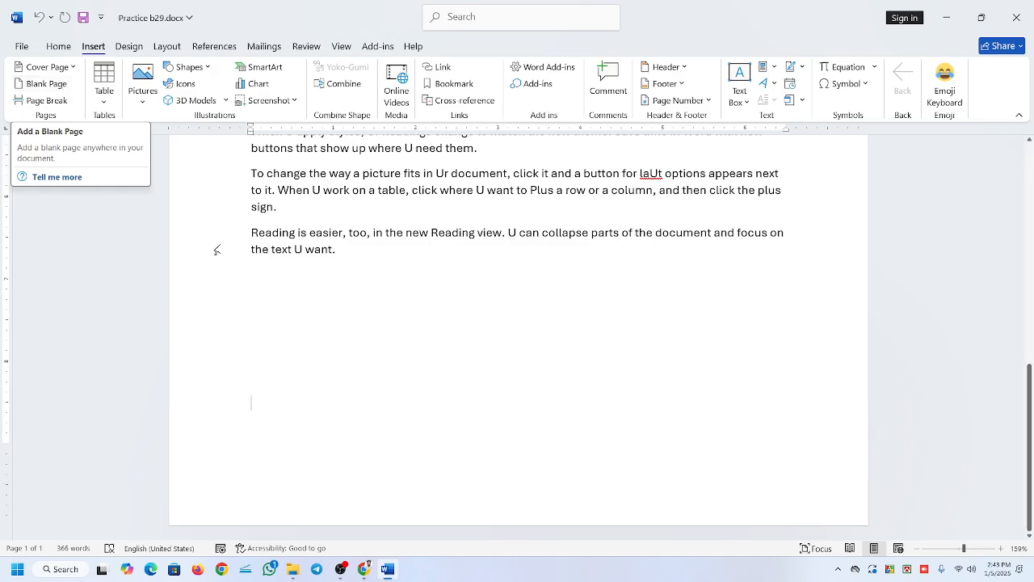
# Insert a blank page after the paragraph ending "where U need them." and check how the text splits around it.
pyautogui.scroll(3, 251, 425)
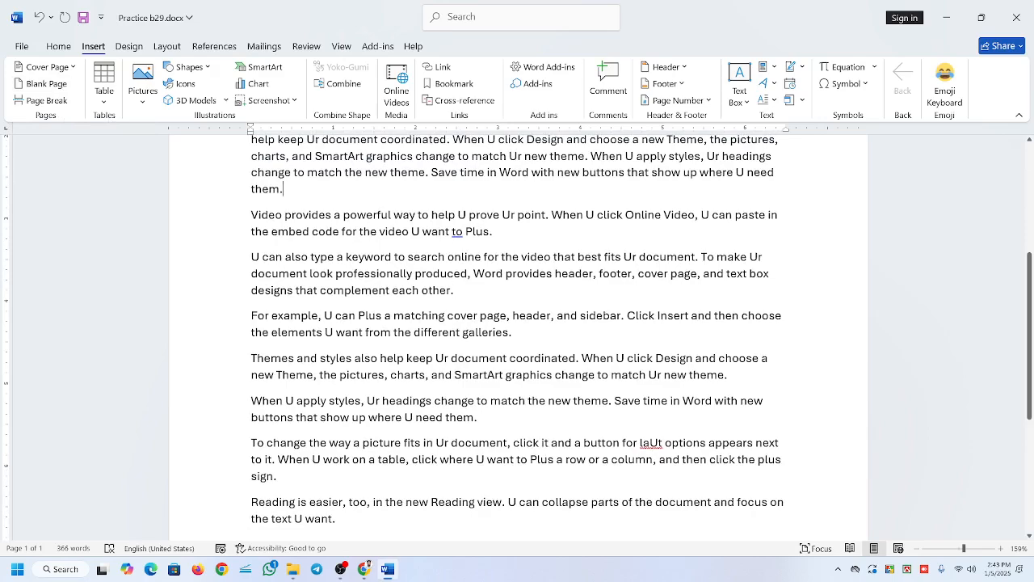
pyautogui.scroll(1, 517, 331)
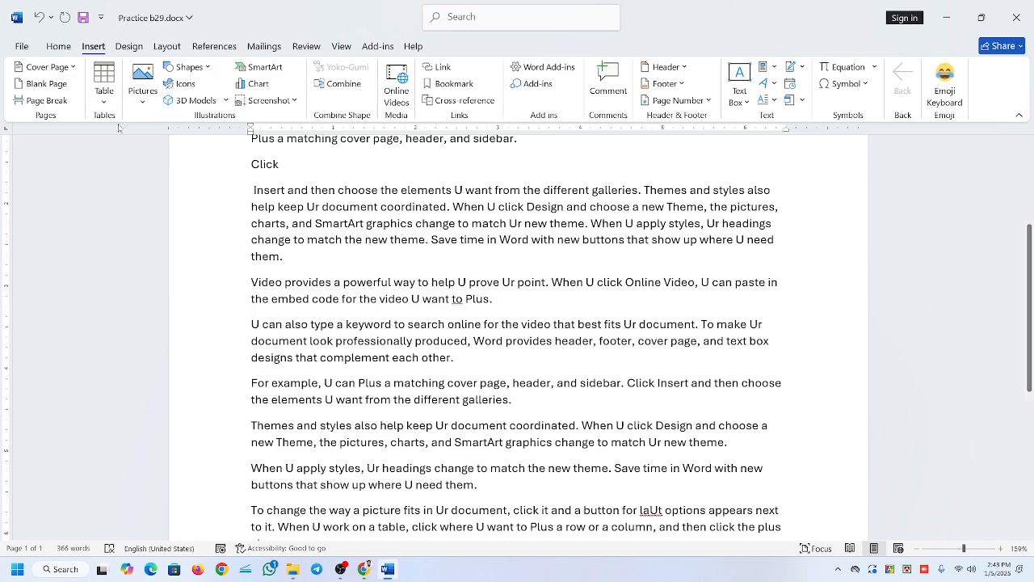
pyautogui.click(49, 83)
pyautogui.scroll(10, 517, 324)
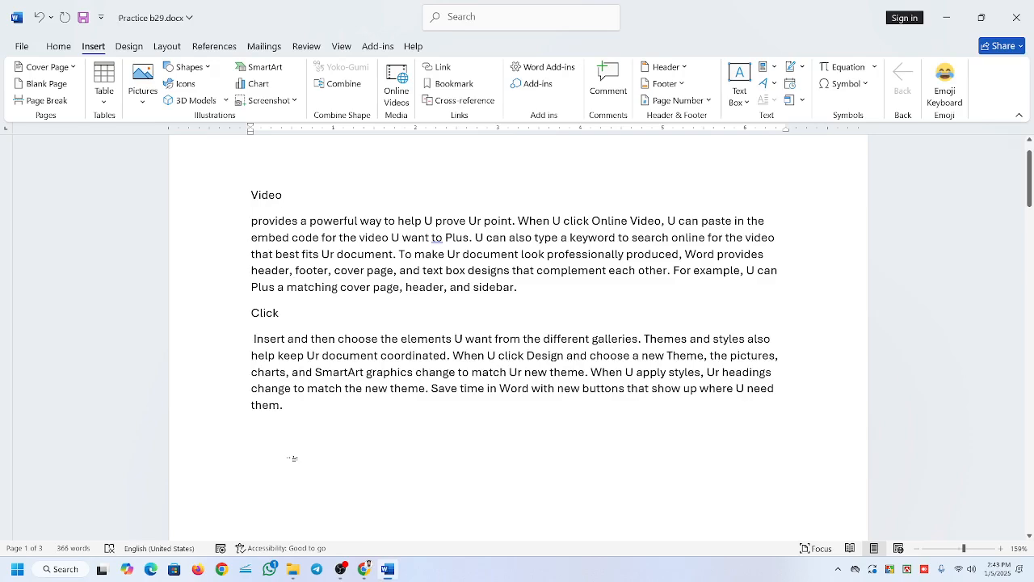
pyautogui.scroll(-10, 293, 459)
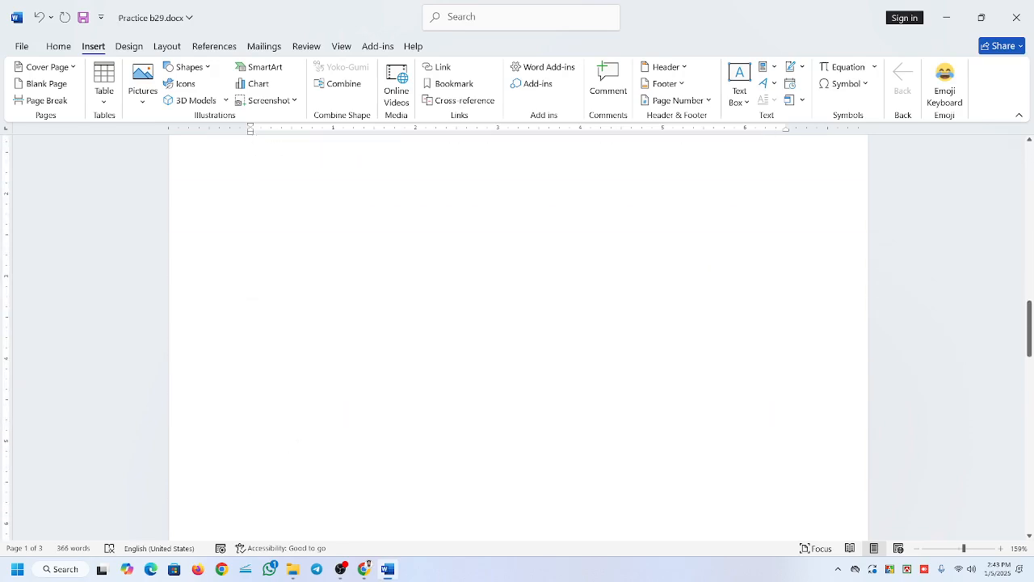
pyautogui.scroll(-8, 517, 335)
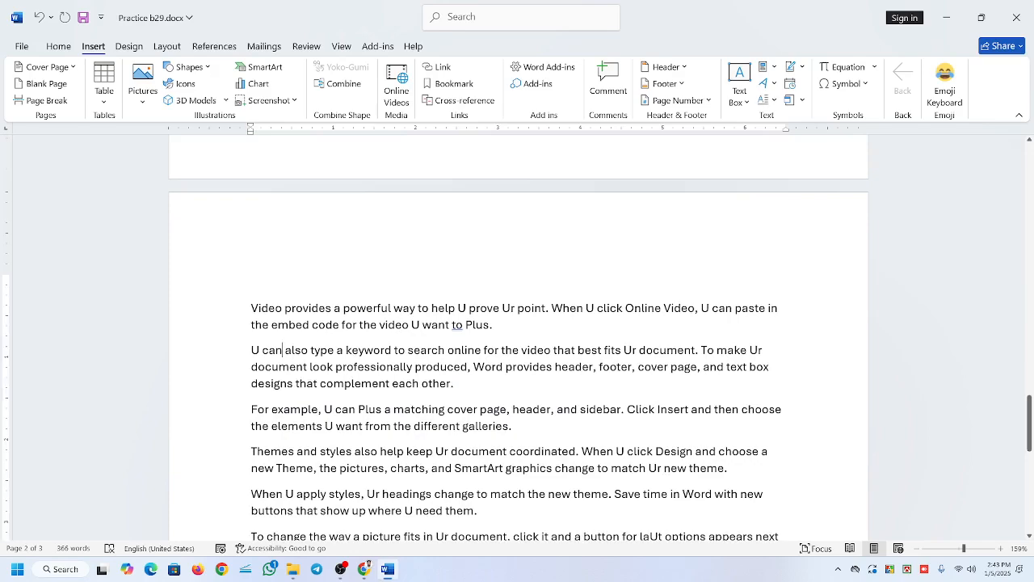
pyautogui.scroll(10, 510, 298)
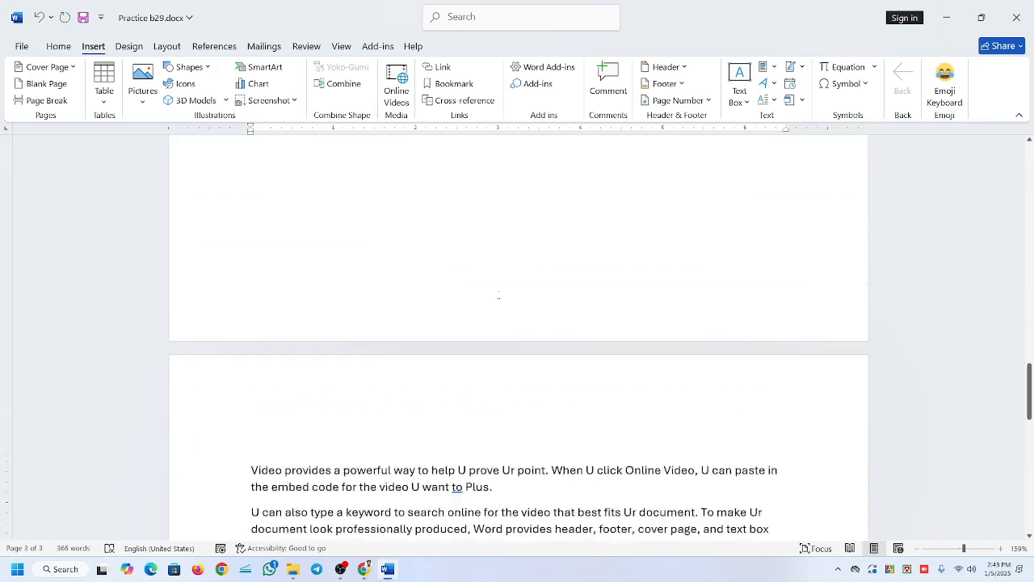
pyautogui.scroll(5, 518, 335)
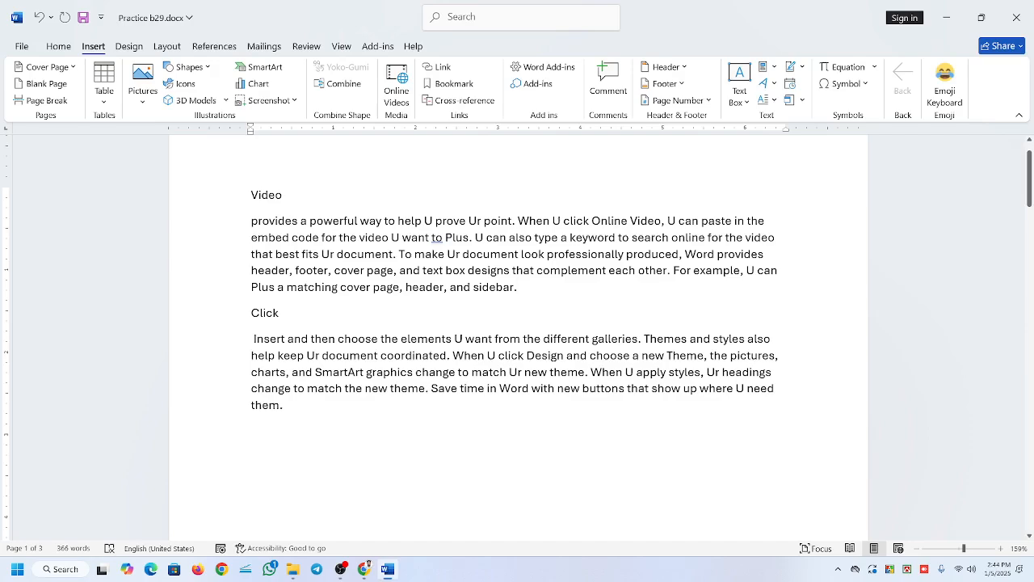
# Insert another blank page after the paragraph ending "header, and sidebar.", before the "Click" line, and check all the pages.
pyautogui.scroll(-15, 517, 332)
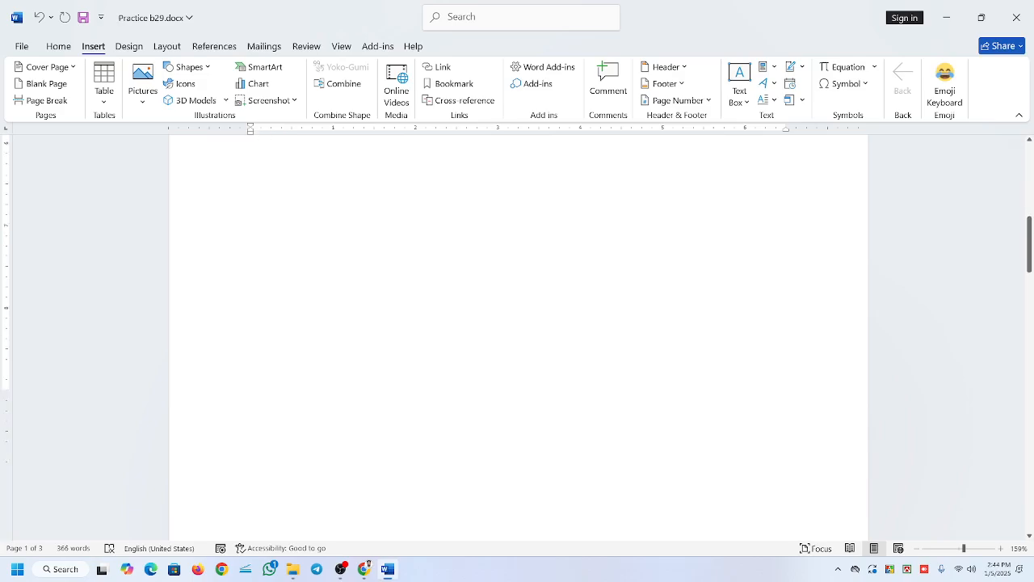
pyautogui.scroll(-3, 492, 326)
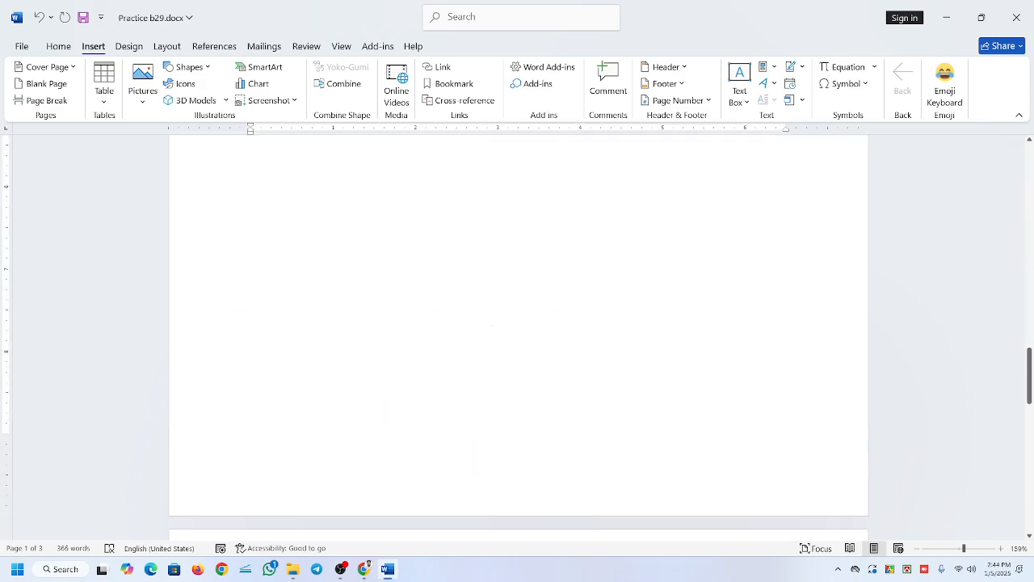
pyautogui.scroll(10, 494, 329)
pyautogui.scroll(5, 494, 329)
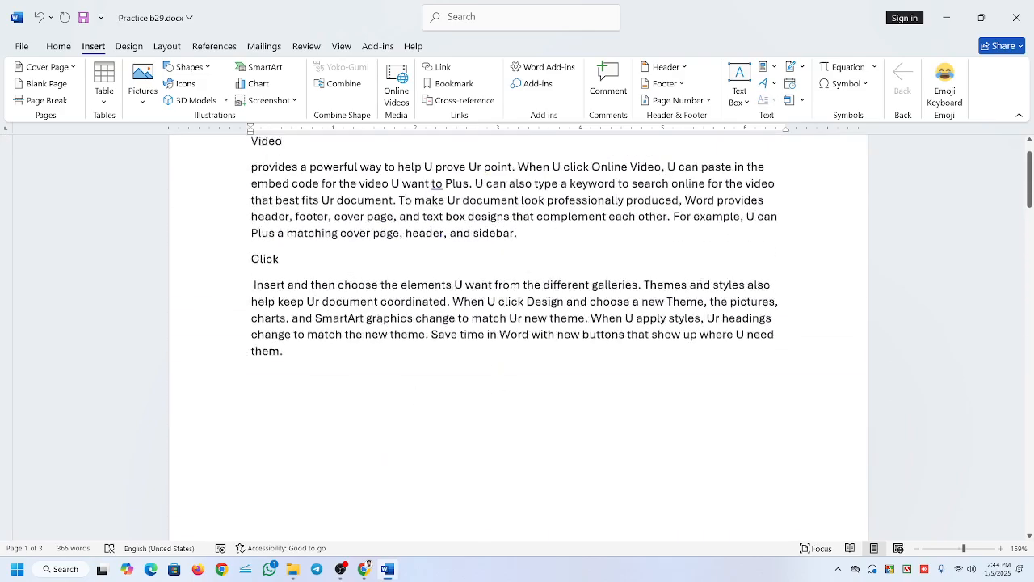
pyautogui.click(46, 84)
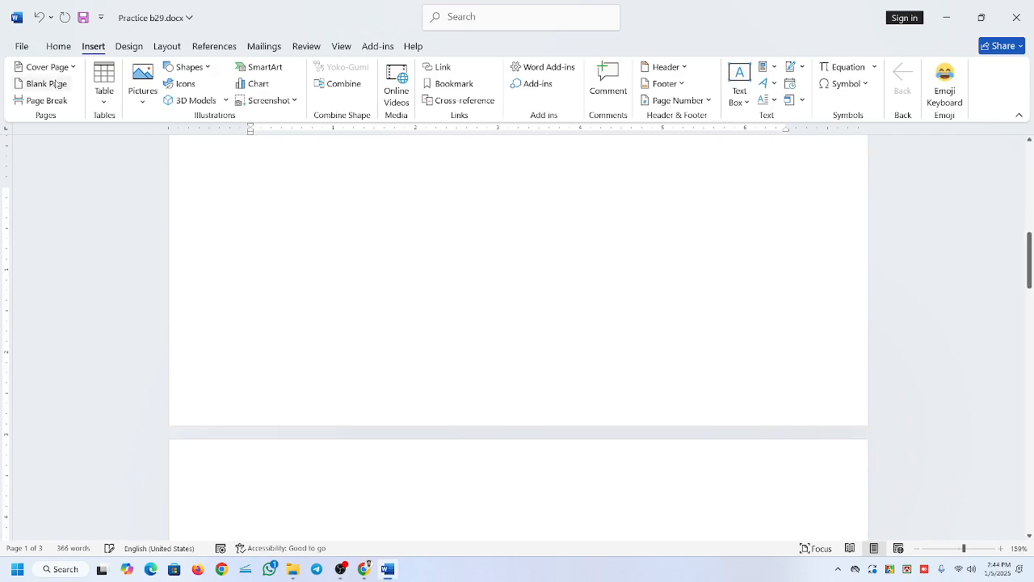
pyautogui.scroll(7, 623, 319)
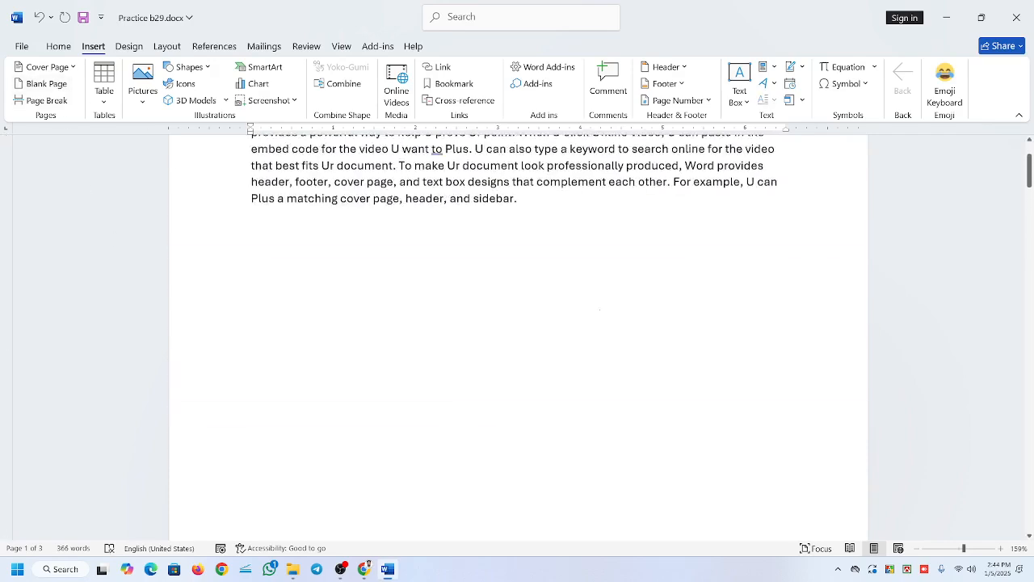
pyautogui.scroll(-7, 526, 393)
pyautogui.scroll(-10, 518, 331)
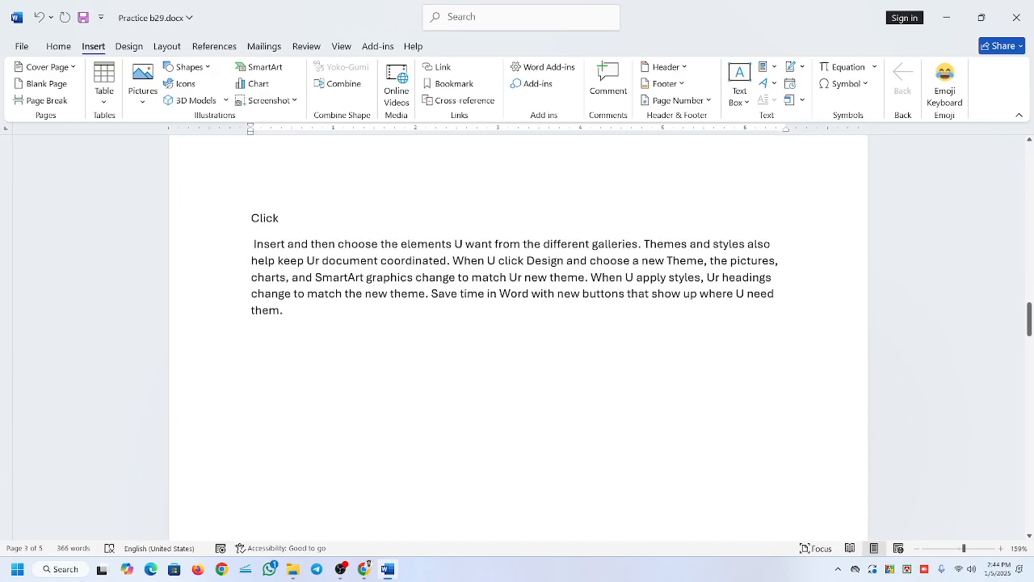
pyautogui.scroll(-10, 518, 335)
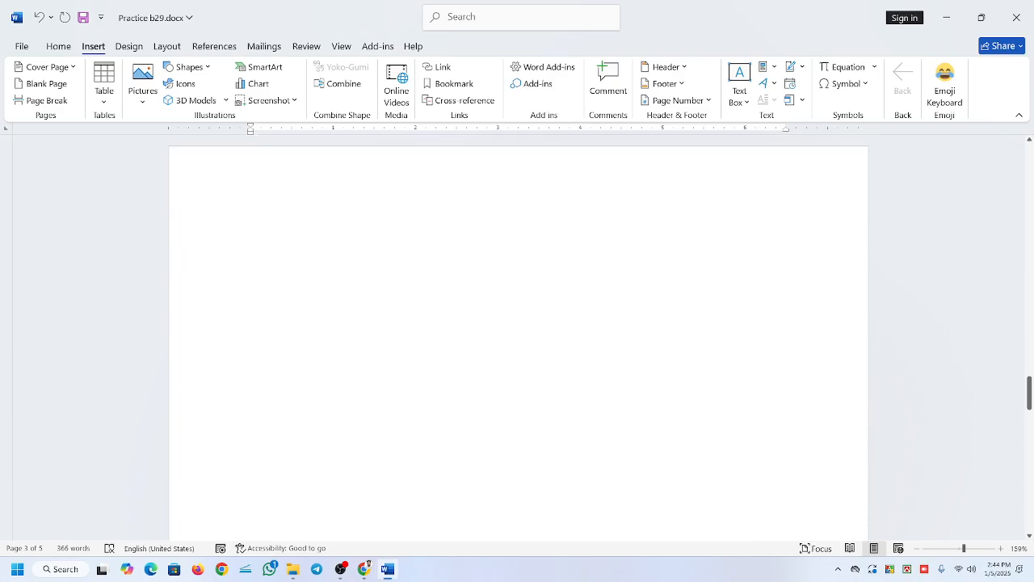
pyautogui.scroll(-5, 518, 336)
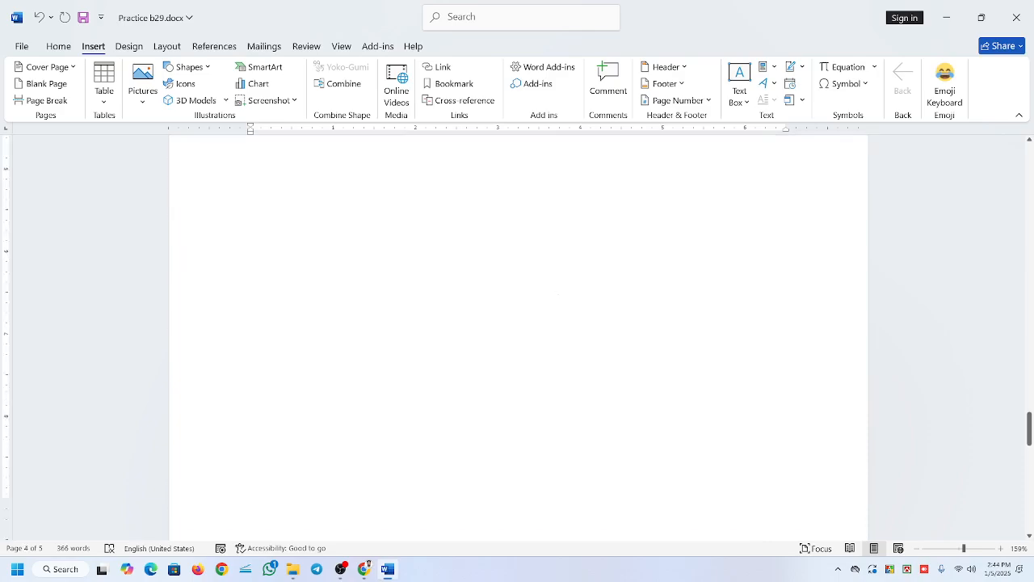
pyautogui.scroll(-1, 518, 335)
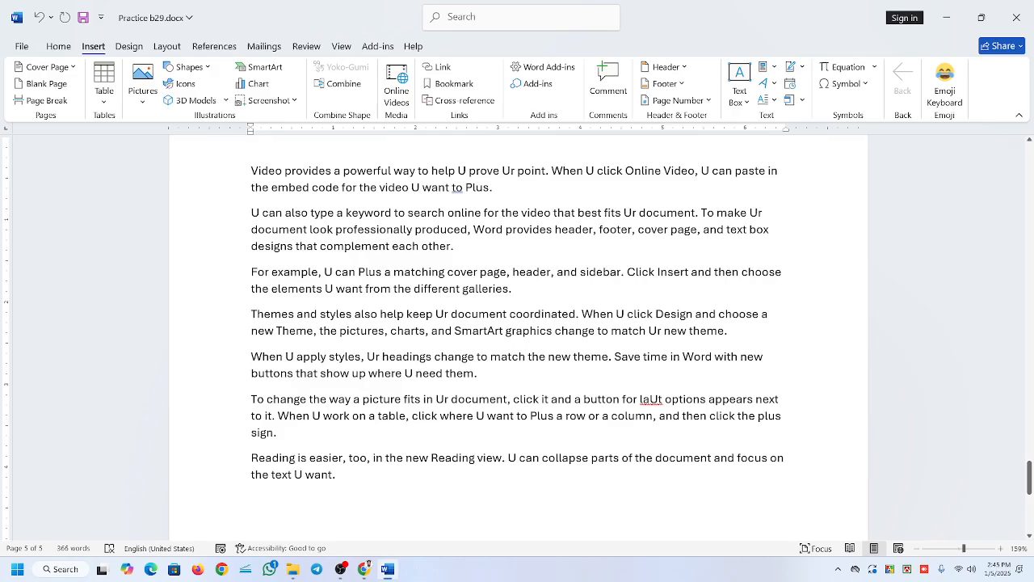
# Undo the blank page insertions and remove the leftover blank page at the document's end.
pyautogui.hotkey('ctrl', 'z')
pyautogui.hotkey('ctrl', 'z')
pyautogui.hotkey('ctrl', 'z')
pyautogui.hotkey('ctrl', 'z')
pyautogui.hotkey('ctrl', 'z')
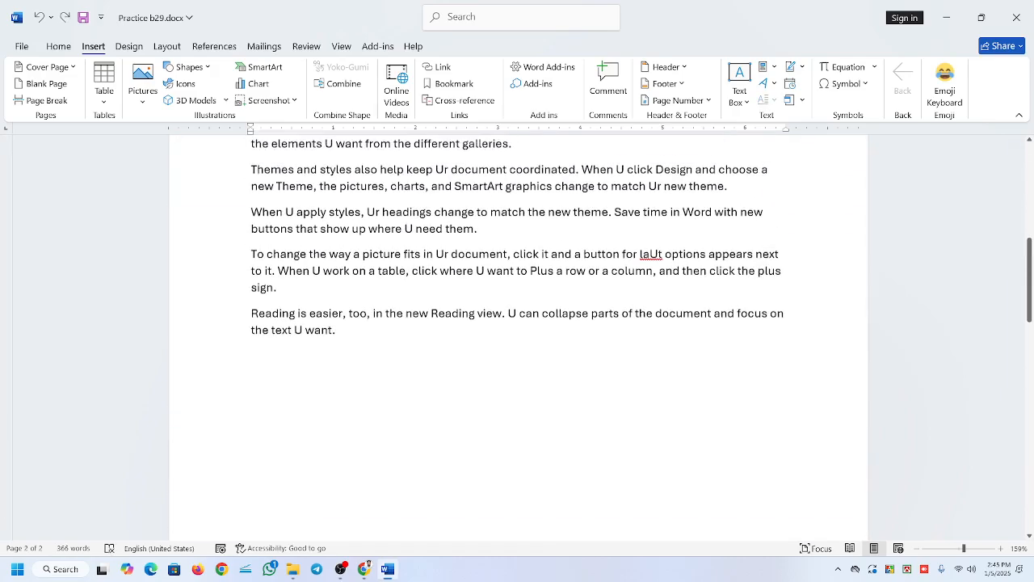
pyautogui.scroll(-6, 518, 337)
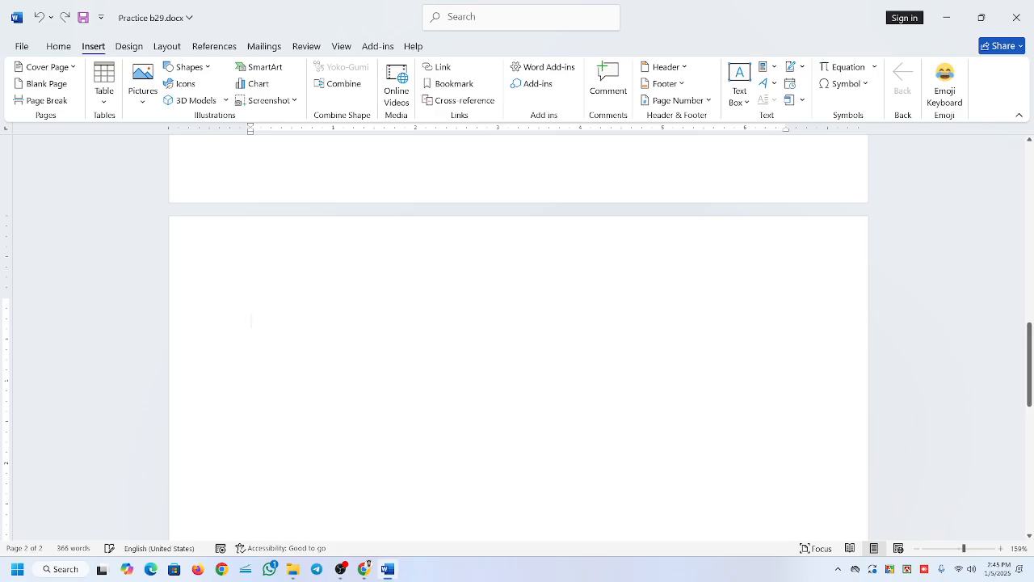
pyautogui.hotkey('ctrl', 'Return')
pyautogui.press('BackSpace')
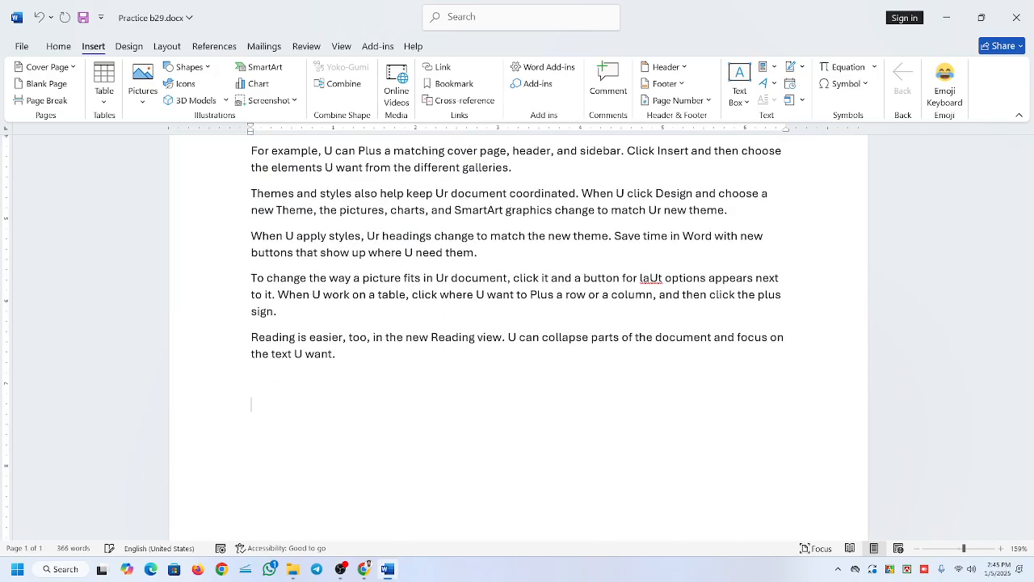
# Insert a page break after the short "Video provides" paragraph ending "want to Plus." and check both pages.
pyautogui.scroll(8, 519, 337)
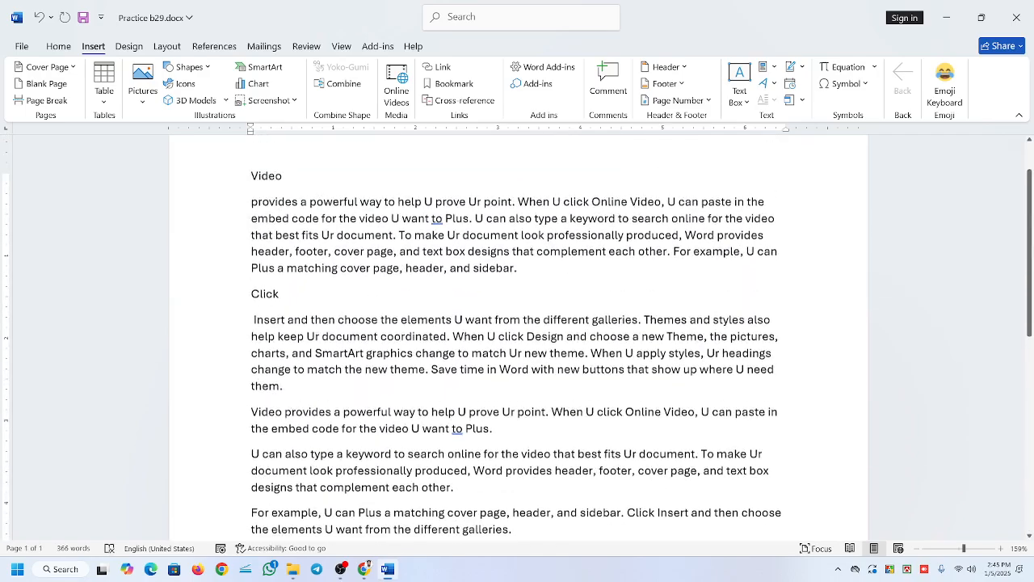
pyautogui.scroll(-4, 519, 336)
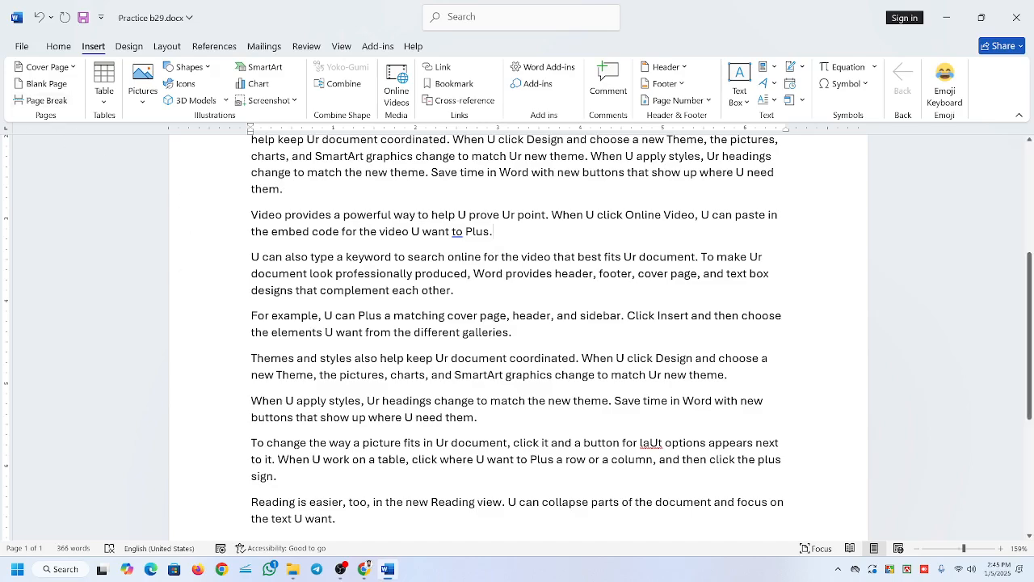
pyautogui.click(32, 98)
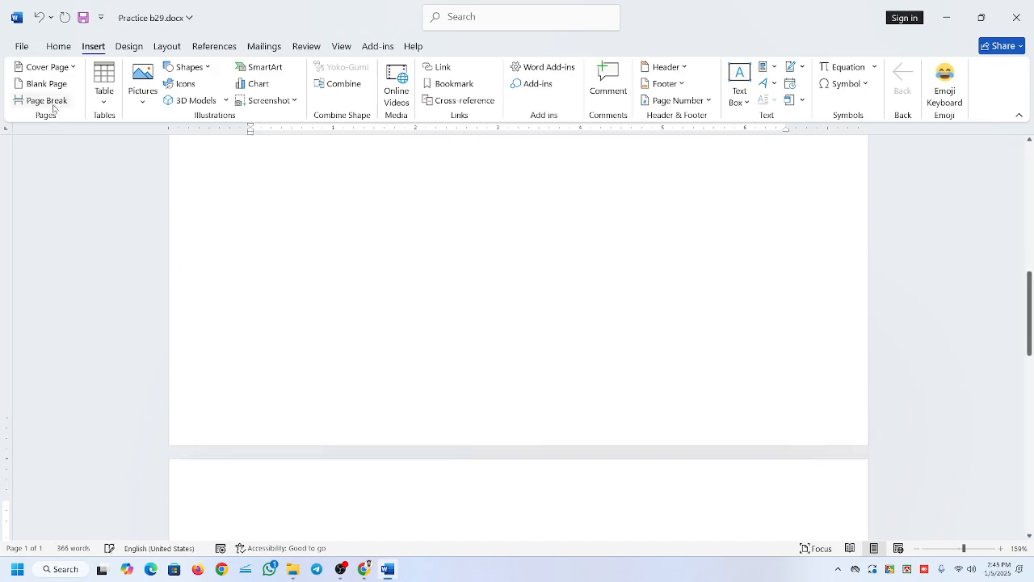
pyautogui.scroll(5, 518, 282)
pyautogui.scroll(-10, 517, 283)
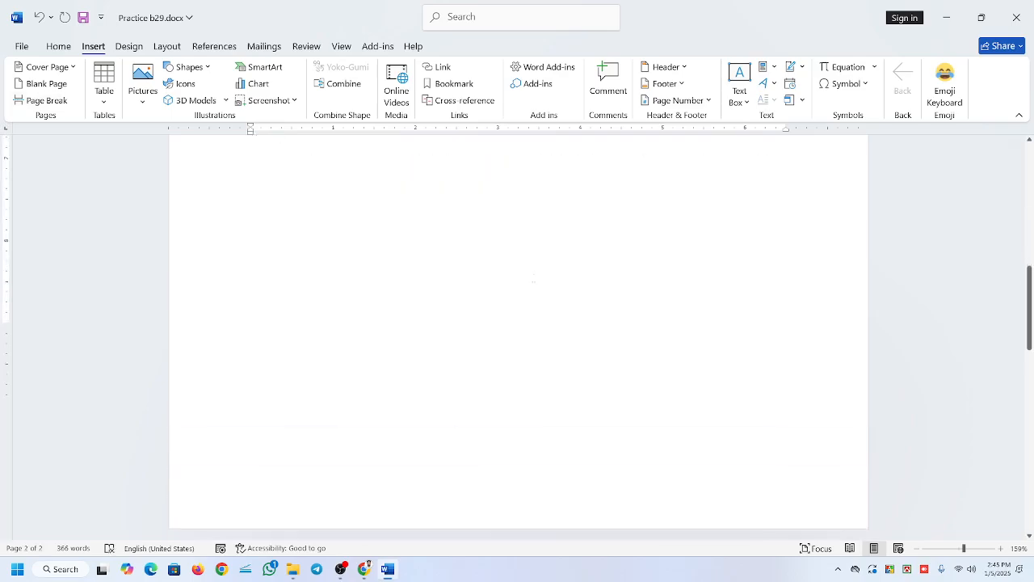
pyautogui.scroll(-6, 517, 323)
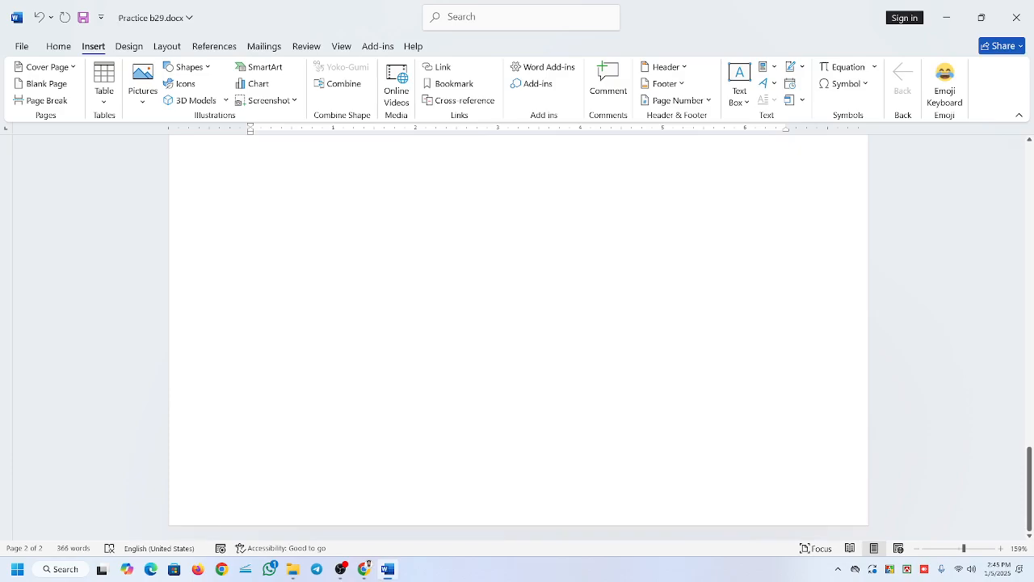
pyautogui.scroll(15, 519, 323)
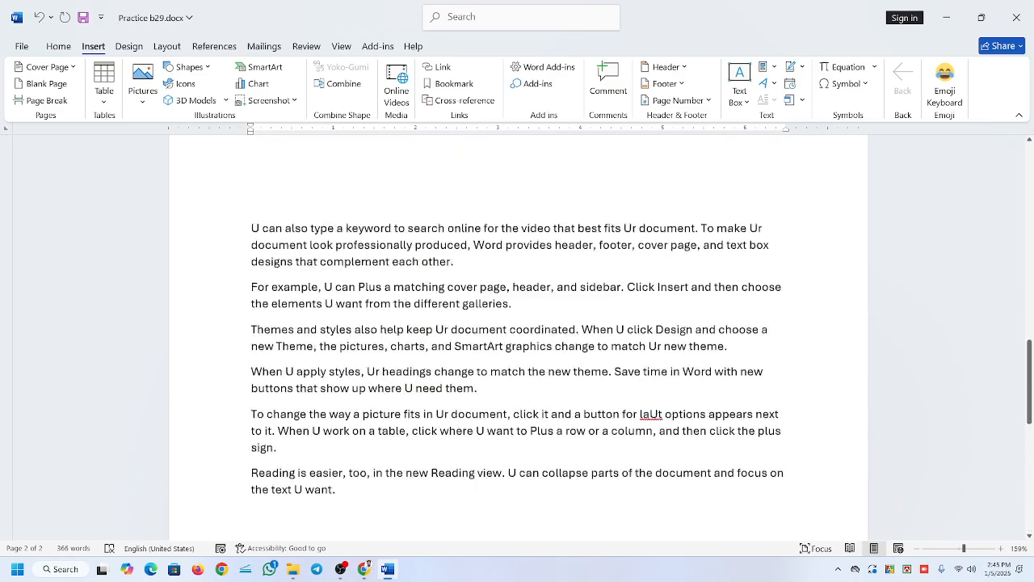
pyautogui.scroll(5, 518, 323)
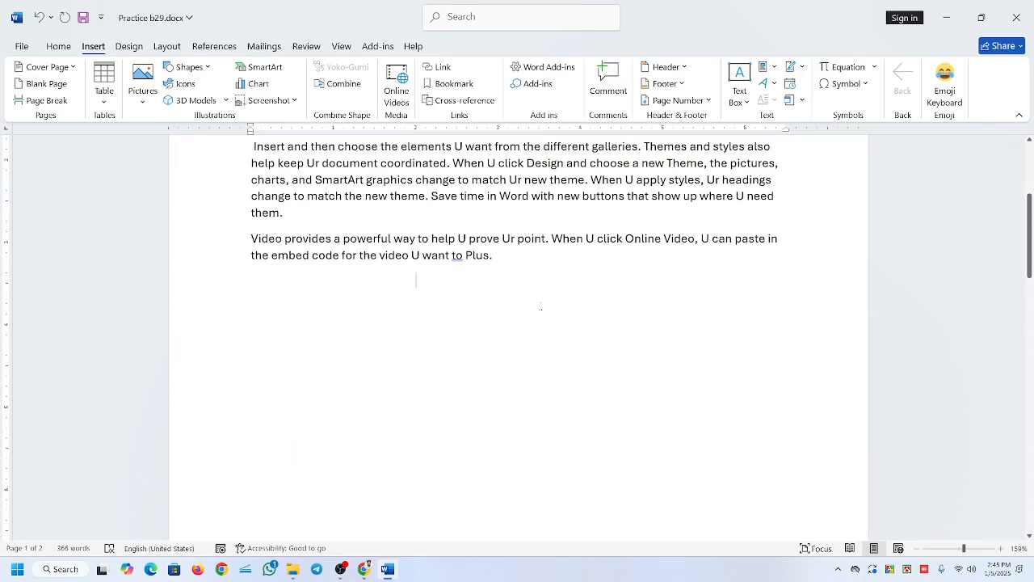
# Place the insertion point on the line below the "want to Plus." paragraph and show the formatting marks.
pyautogui.click(501, 180)
pyautogui.moveTo(495, 256); pyautogui.dragTo(347, 196)
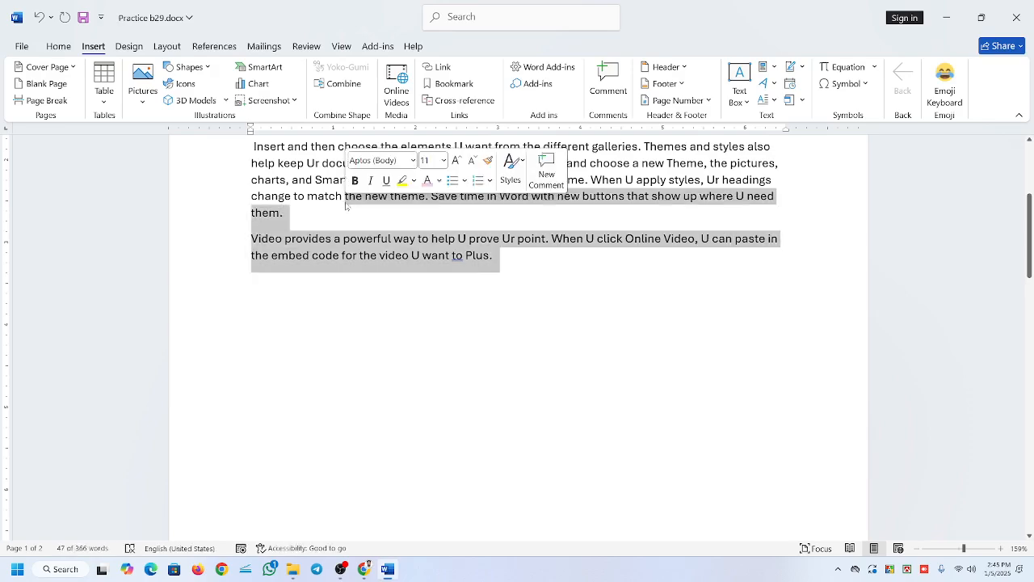
pyautogui.click(416, 279)
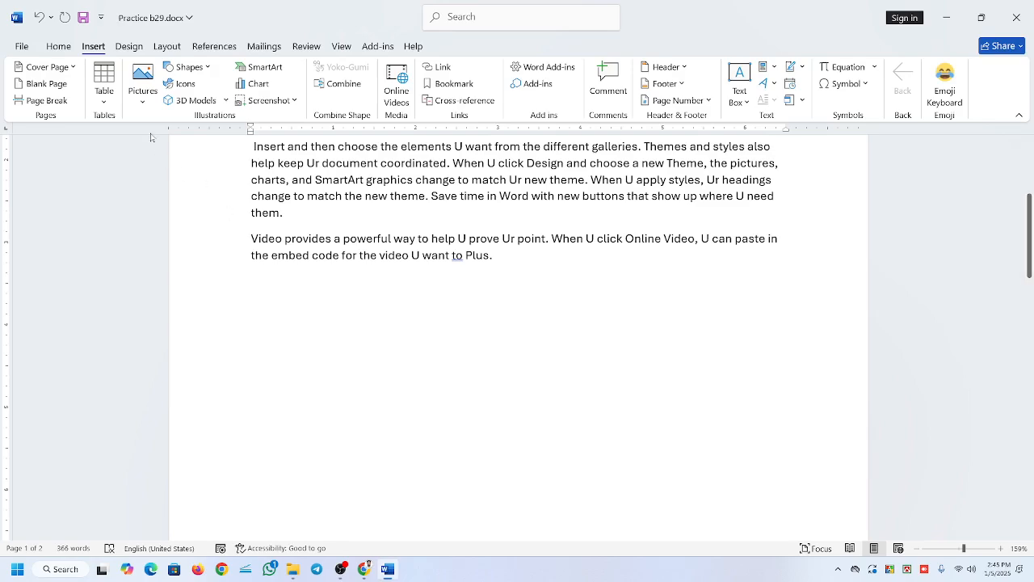
pyautogui.click(62, 50)
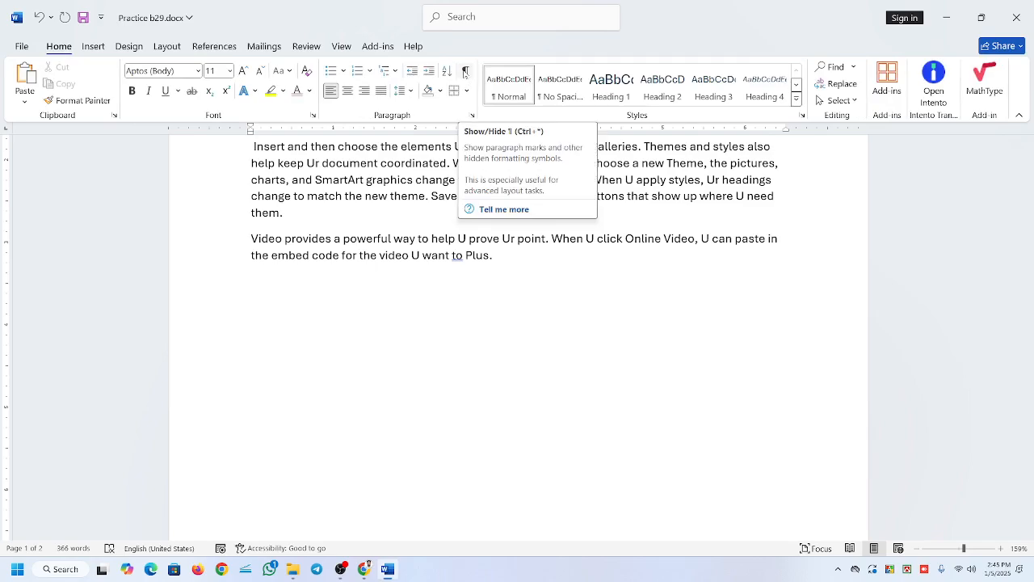
pyautogui.click(465, 73)
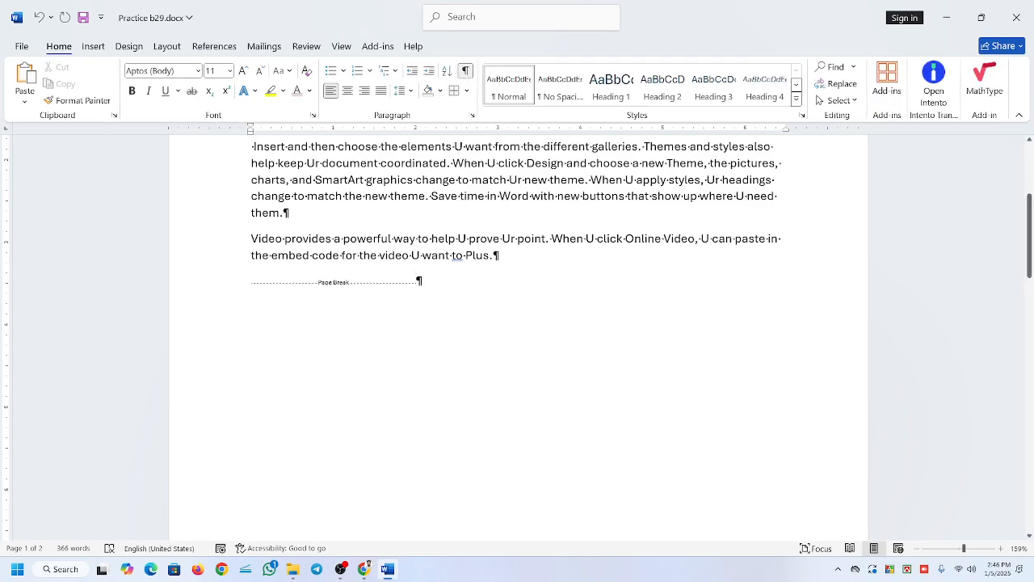
# Remove the page break below the "want to Plus." paragraph and check the text down to the document's end.
pyautogui.scroll(3, 518, 323)
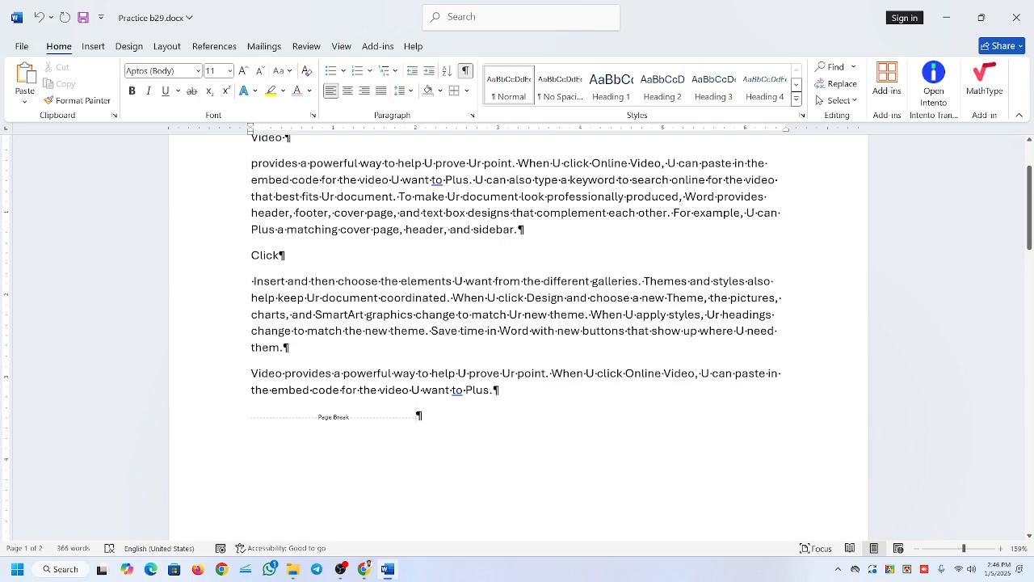
pyautogui.scroll(-2, 518, 323)
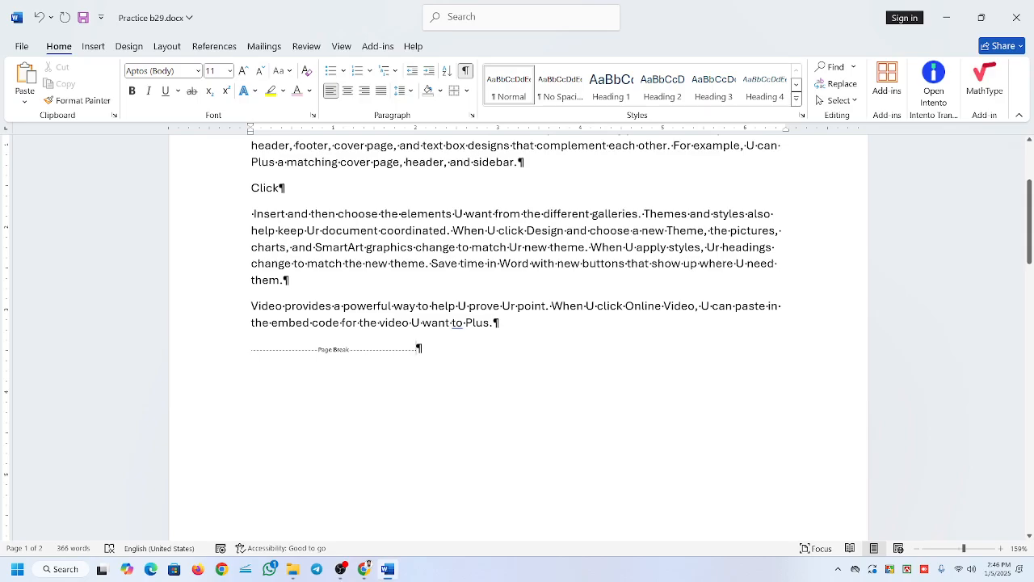
pyautogui.press('Delete')
pyautogui.scroll(-5, 517, 323)
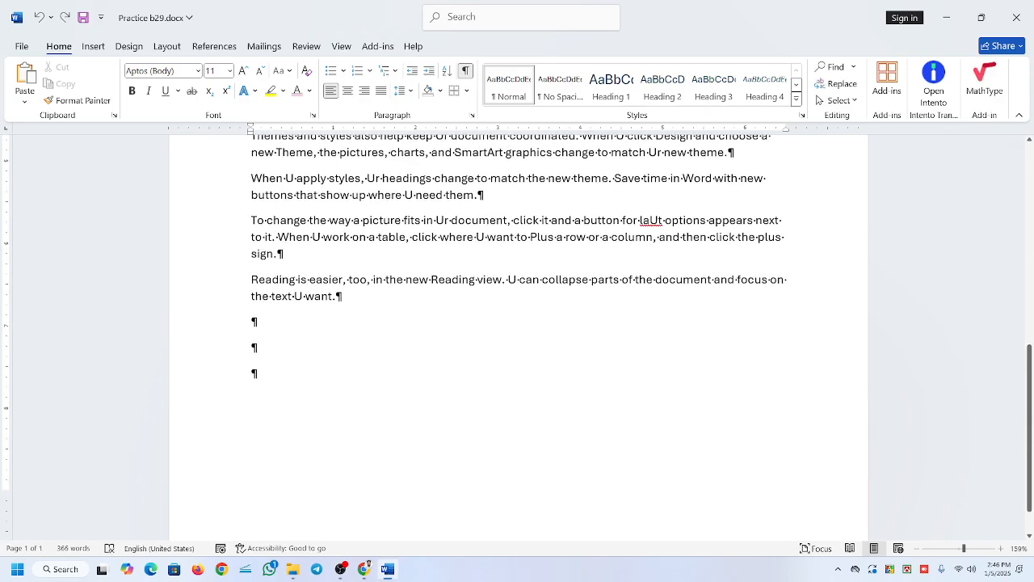
pyautogui.scroll(-1, 296, 423)
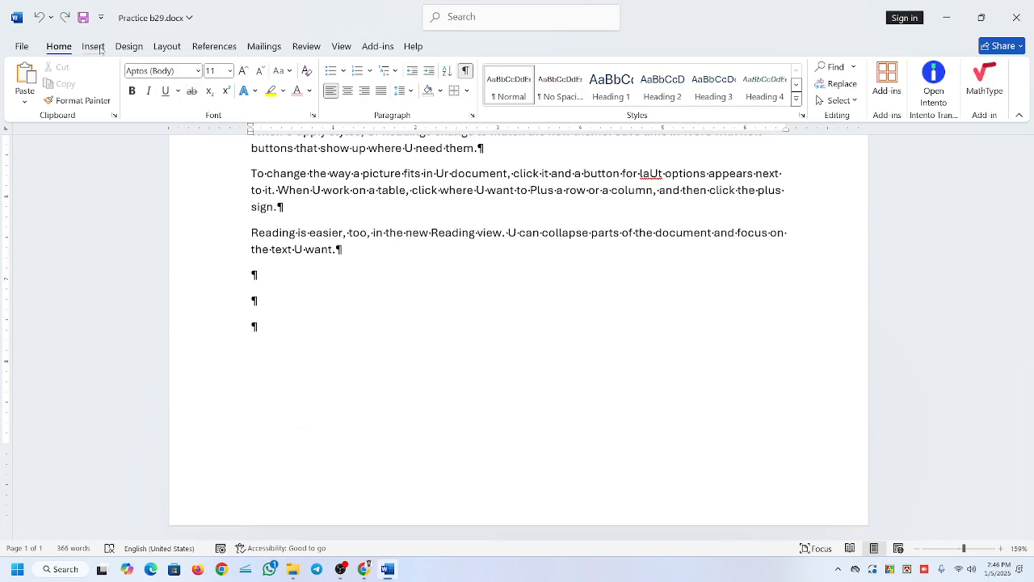
# Insert a page break at the end of the document, below the last paragraph of text.
pyautogui.click(93, 46)
pyautogui.click(42, 101)
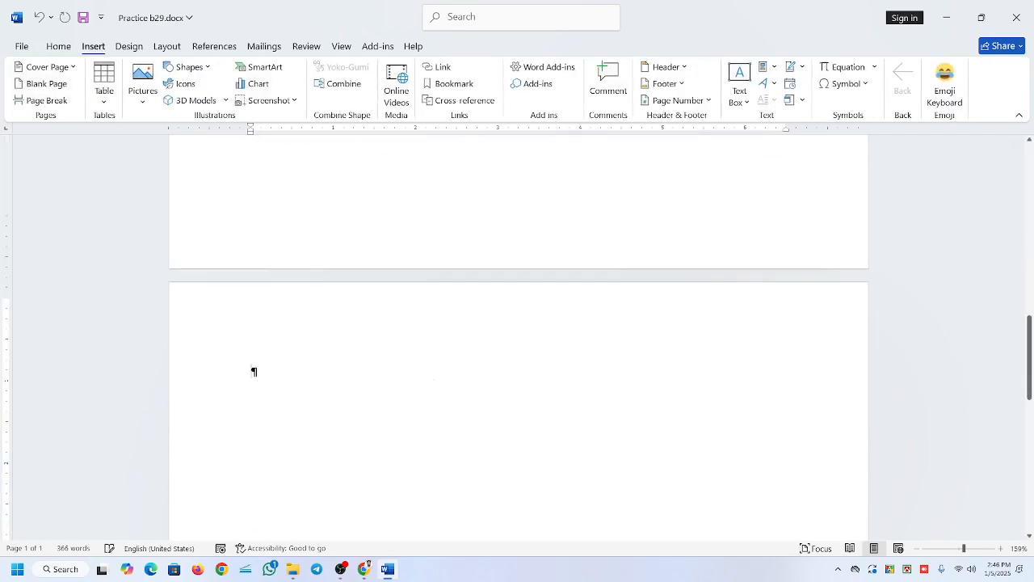
# Check both pages around the page break below the last paragraph, and replace that break with empty lines.
pyautogui.scroll(-10, 434, 379)
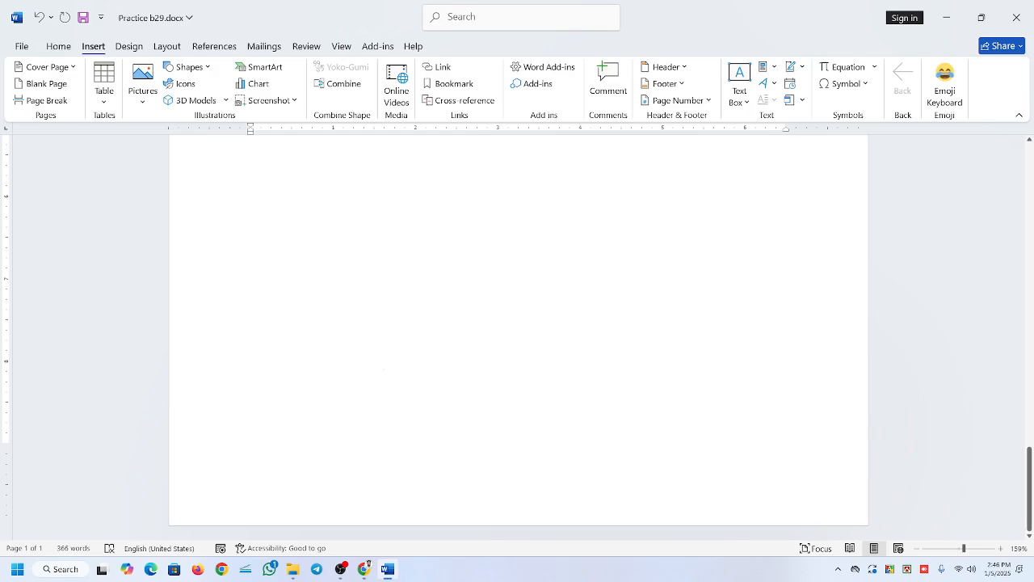
pyautogui.scroll(1, 391, 370)
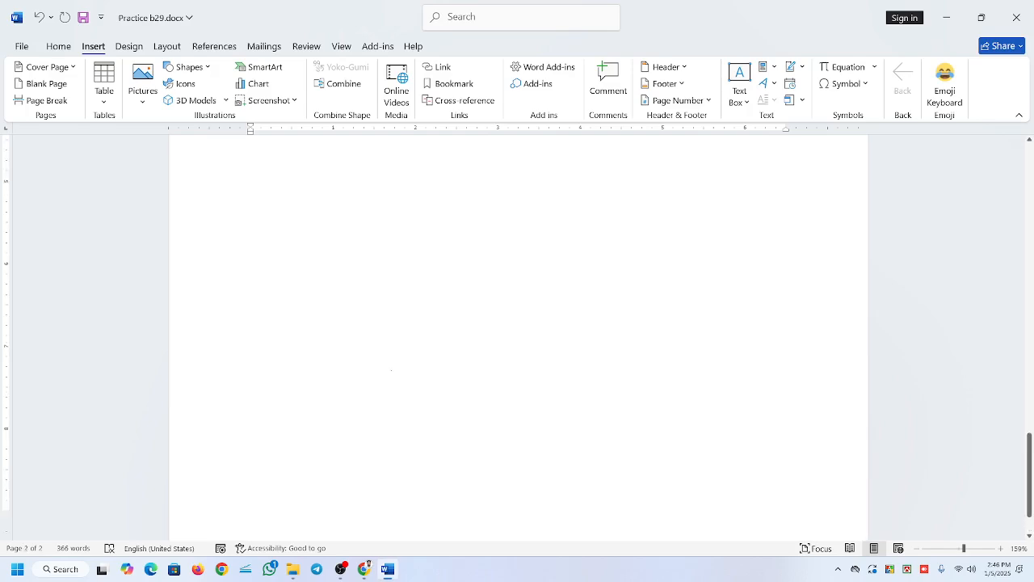
pyautogui.scroll(12, 422, 337)
pyautogui.scroll(3, 428, 328)
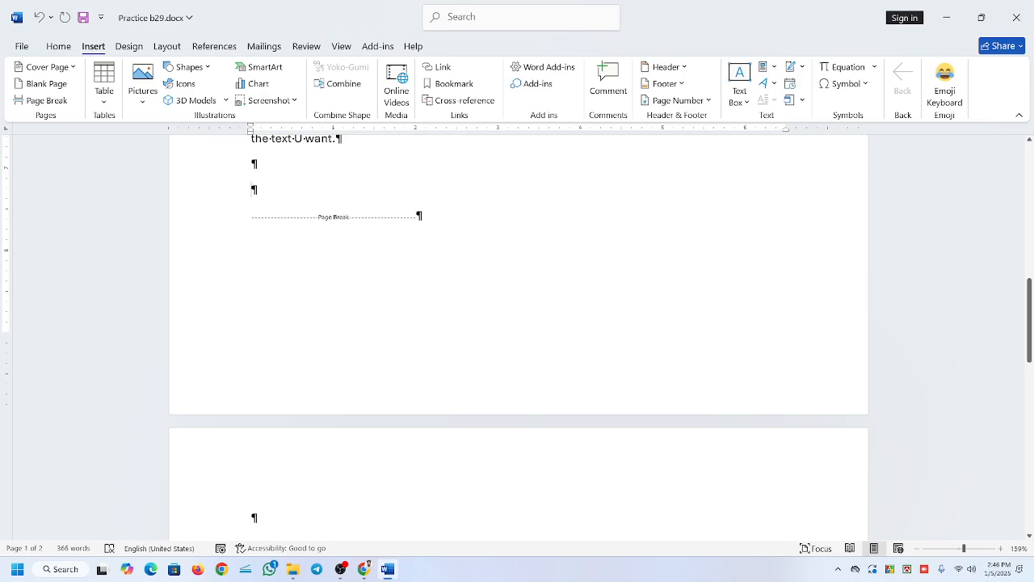
pyautogui.scroll(3, 517, 323)
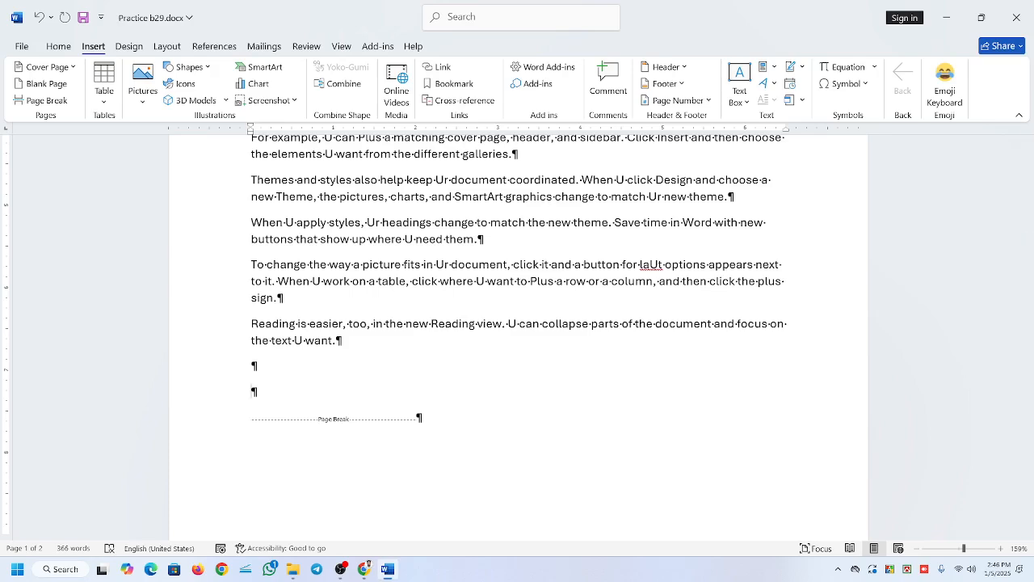
pyautogui.scroll(-3, 518, 323)
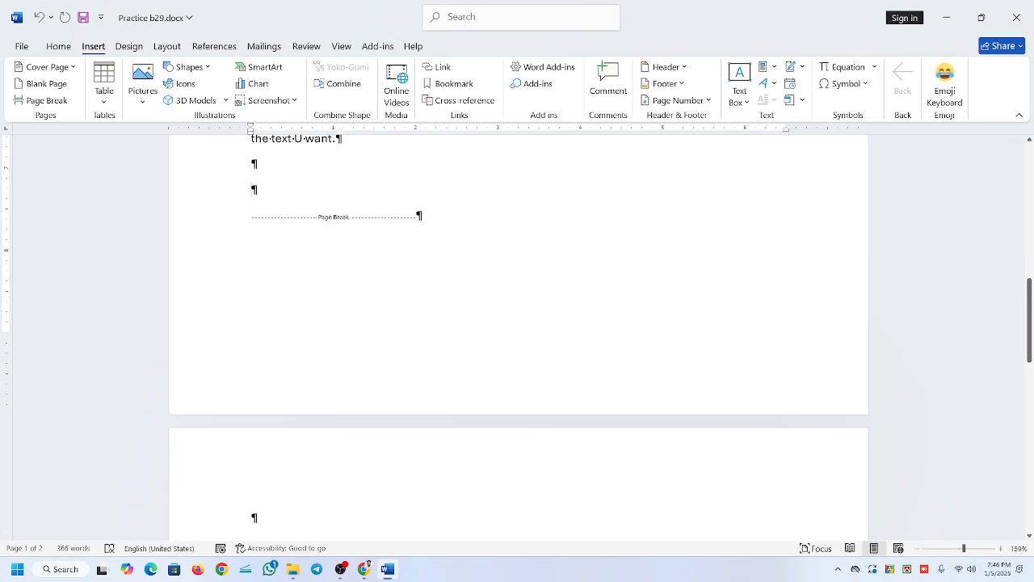
pyautogui.press('BackSpace')
pyautogui.press('Return')
pyautogui.press('Return')
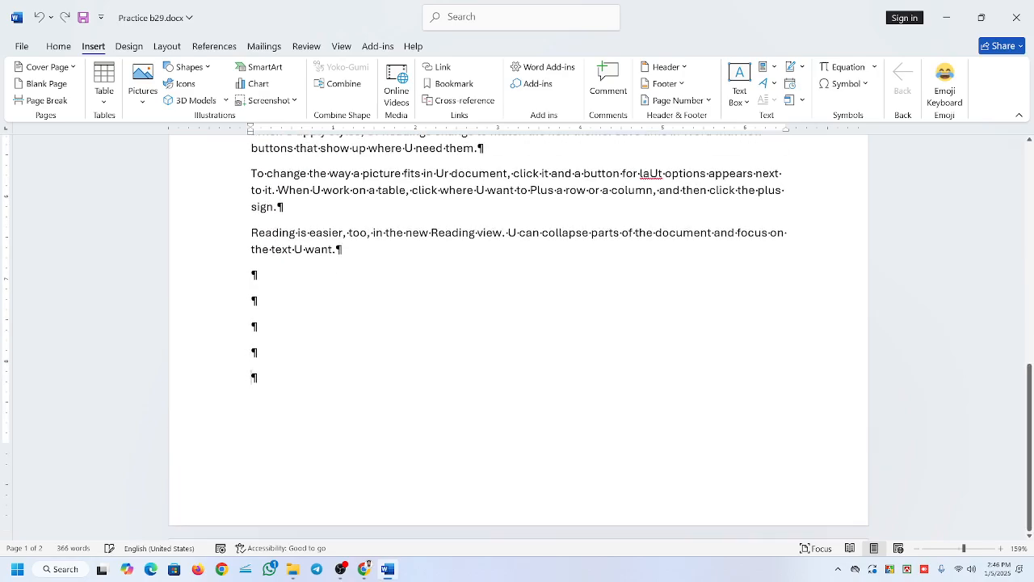
# Hide the formatting marks and return to the beginning of the document.
pyautogui.click(59, 46)
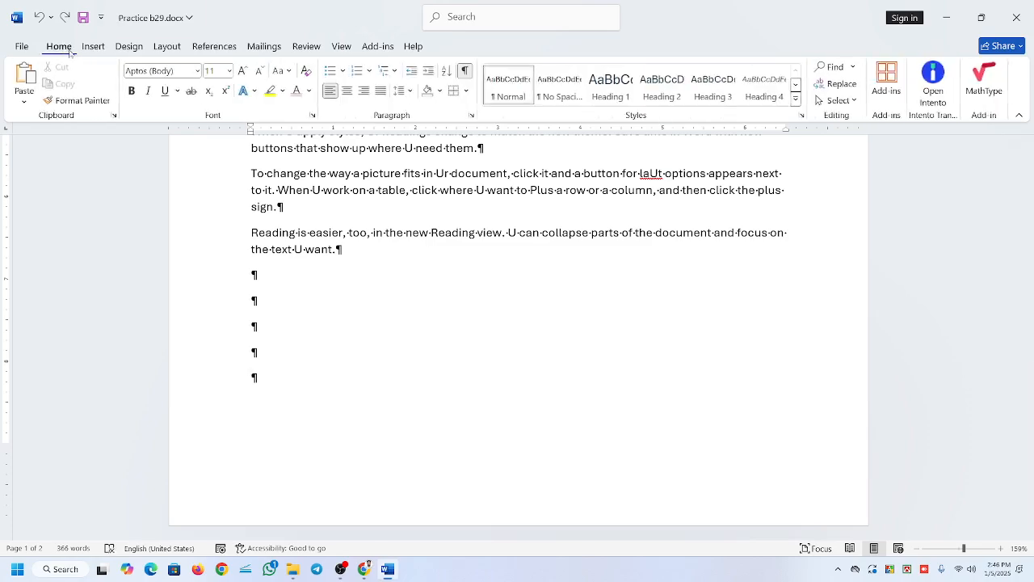
pyautogui.click(465, 70)
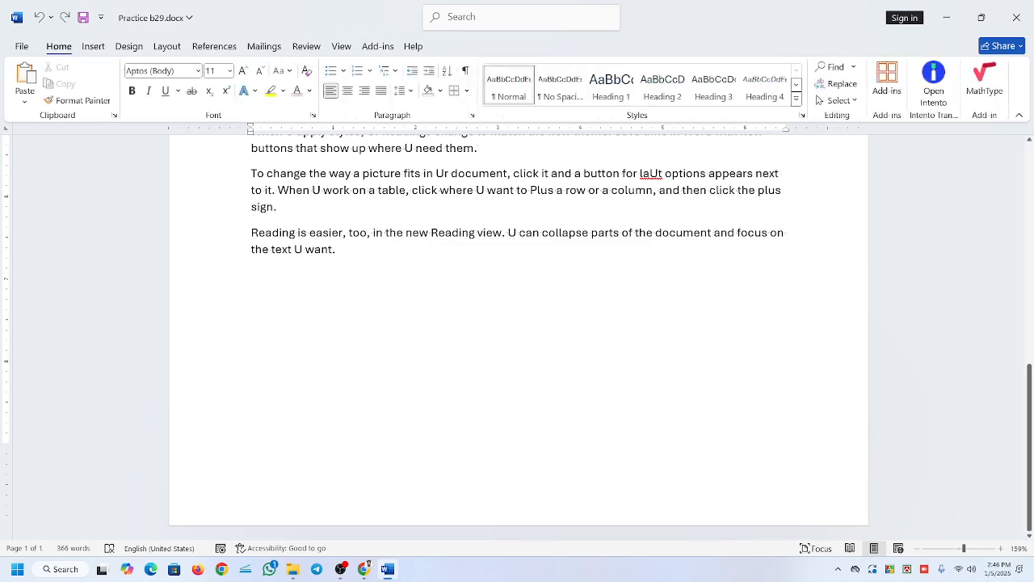
pyautogui.scroll(15, 333, 332)
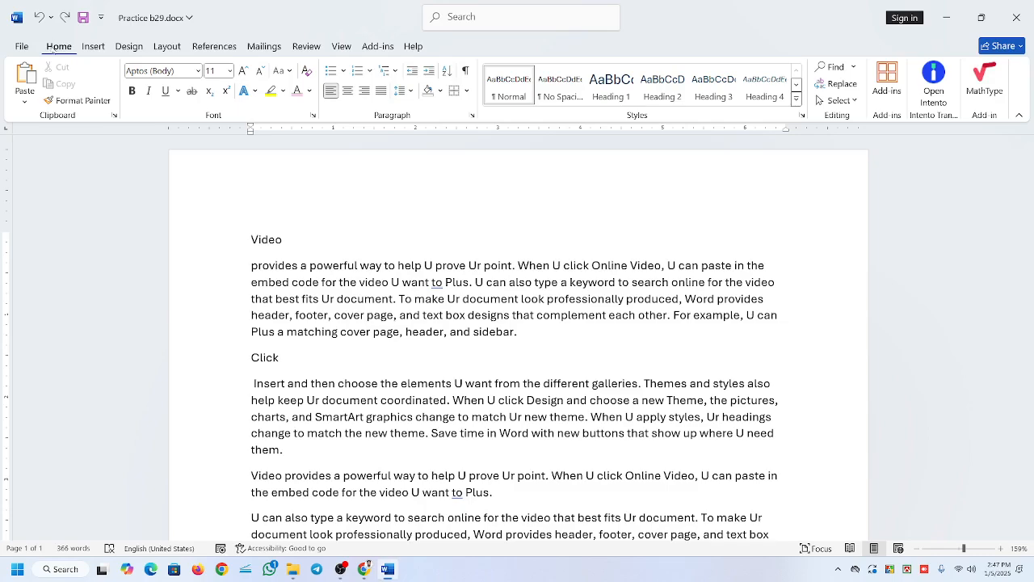
# Insert the built-in Facet cover page in front of the text and check how it precedes the first text page.
pyautogui.click(93, 46)
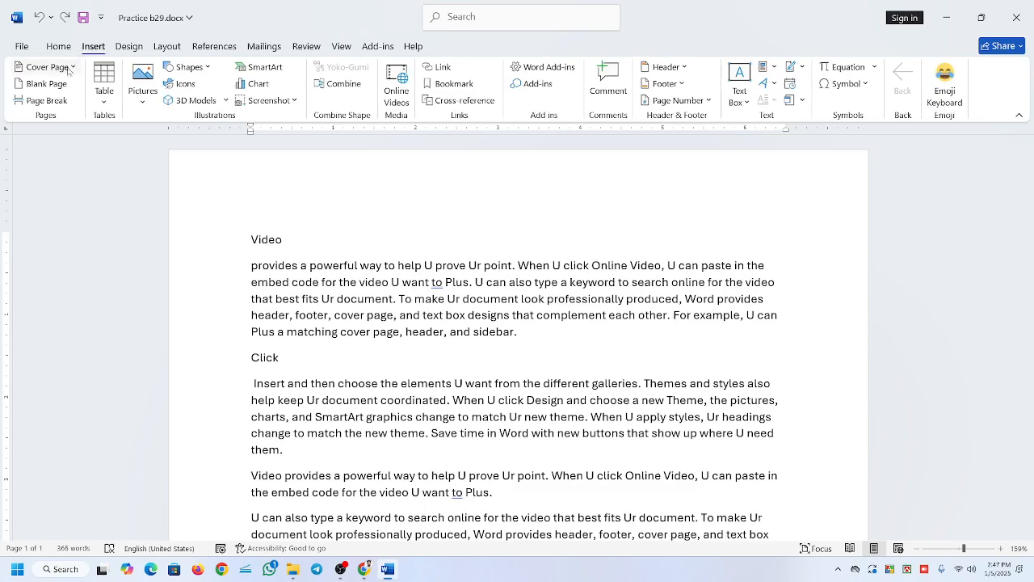
pyautogui.click(42, 67)
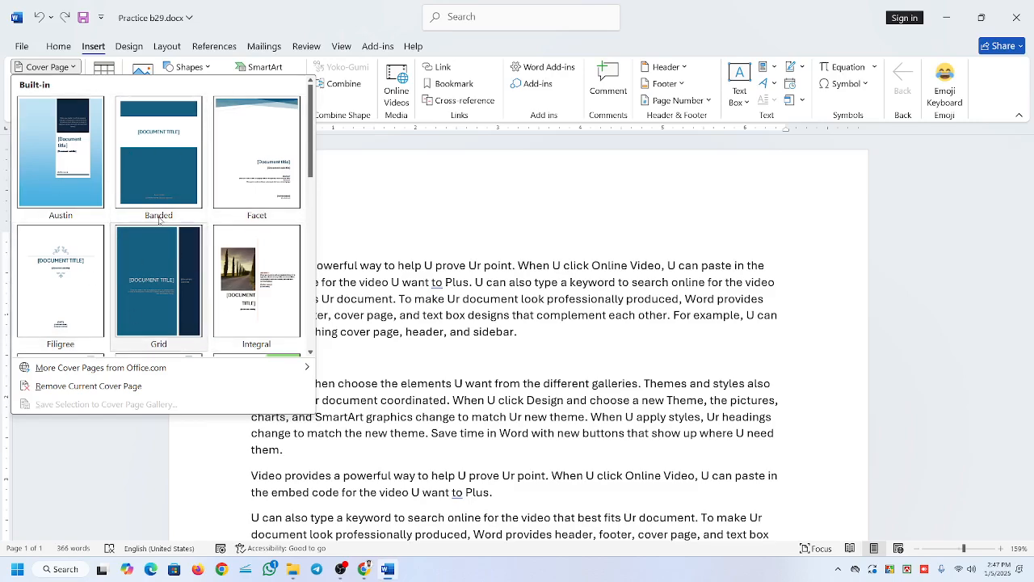
pyautogui.click(180, 153)
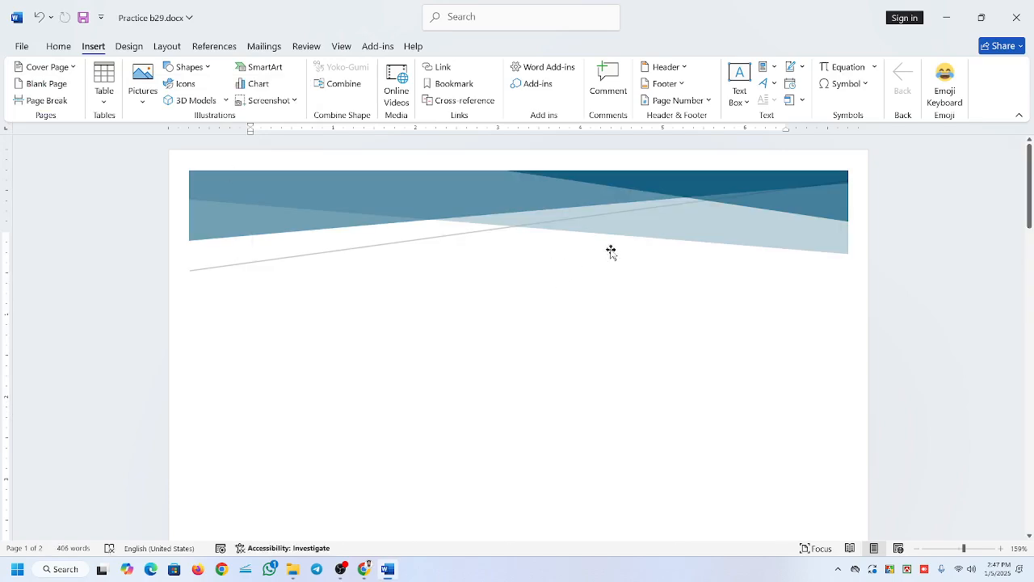
pyautogui.scroll(-3, 477, 242)
pyautogui.scroll(-10, 480, 245)
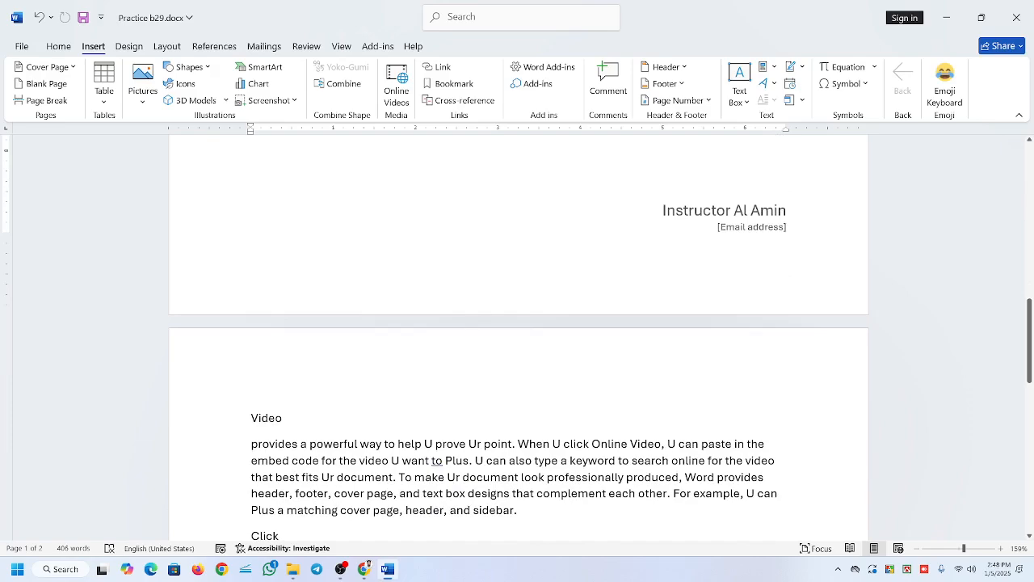
pyautogui.scroll(5, 509, 360)
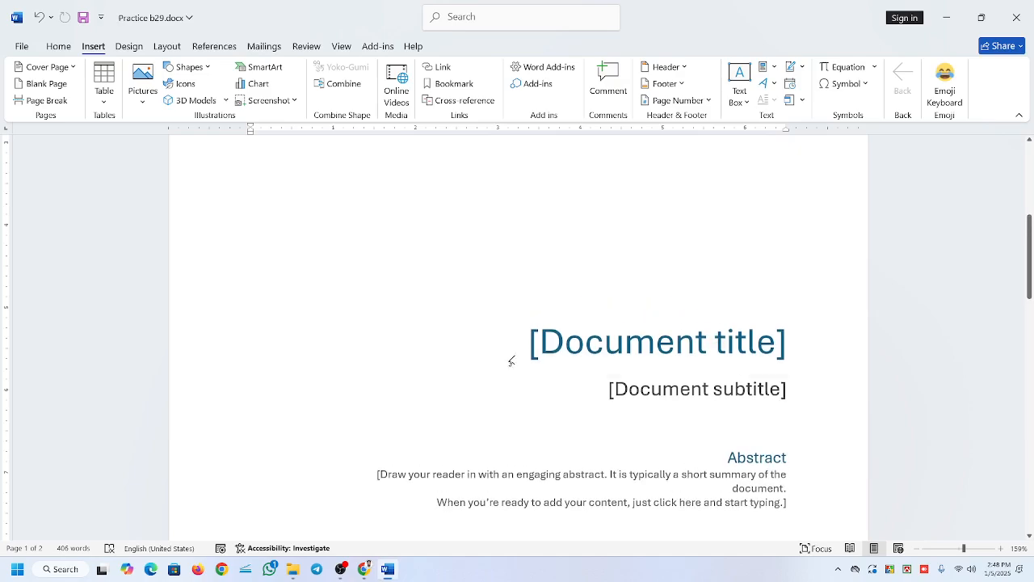
pyautogui.scroll(-3, 509, 361)
# Select the title, subtitle, author and email fields of the Facet cover page in turn to examine them.
pyautogui.click(663, 344)
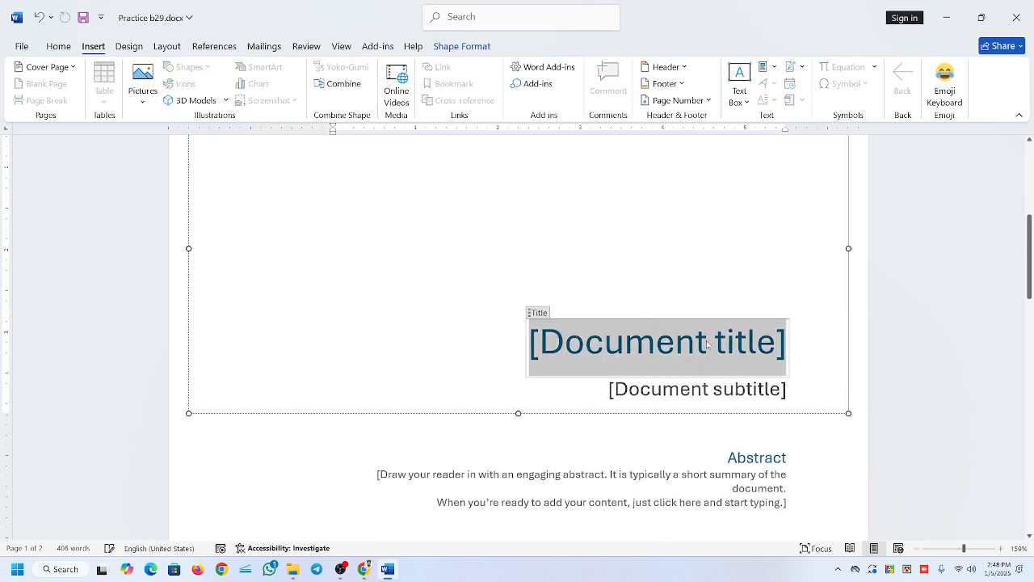
pyautogui.click(646, 391)
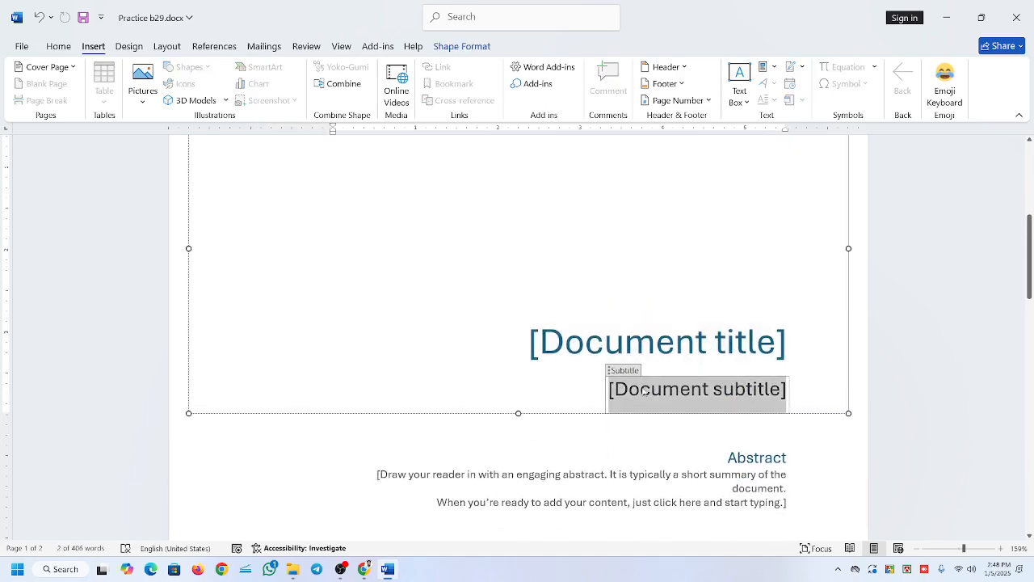
pyautogui.scroll(-1, 659, 386)
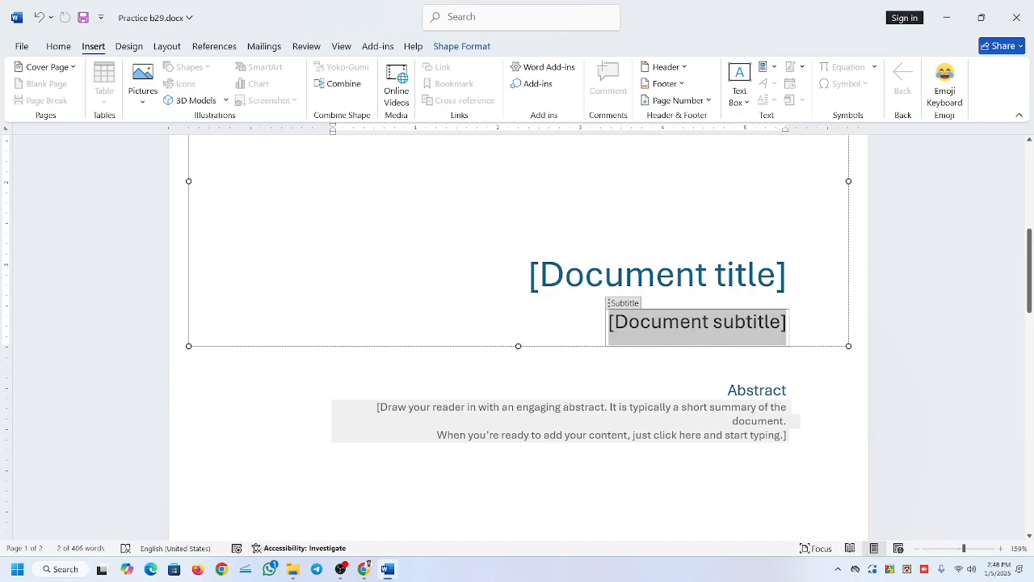
pyautogui.scroll(-3, 652, 420)
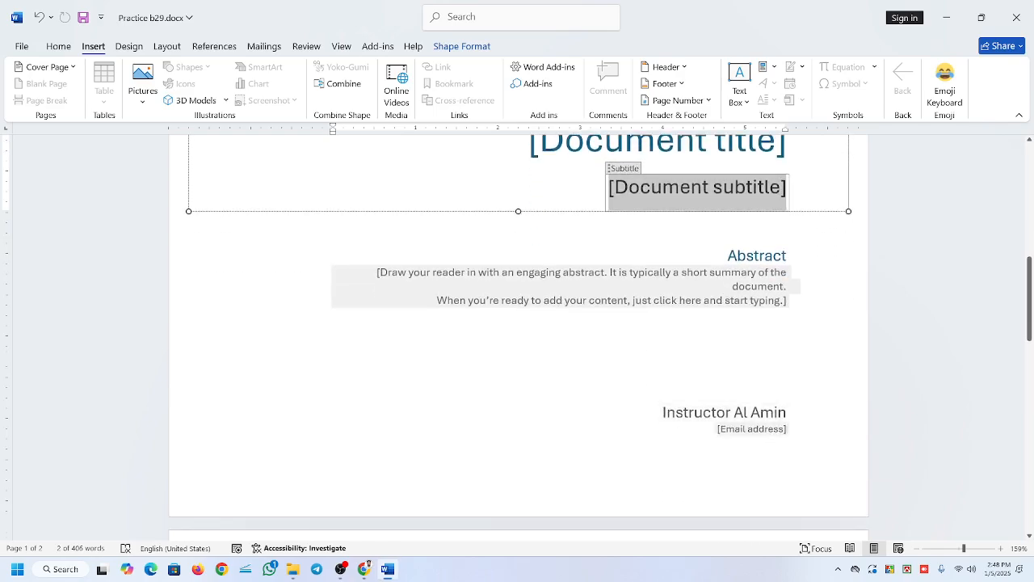
pyautogui.click(715, 412)
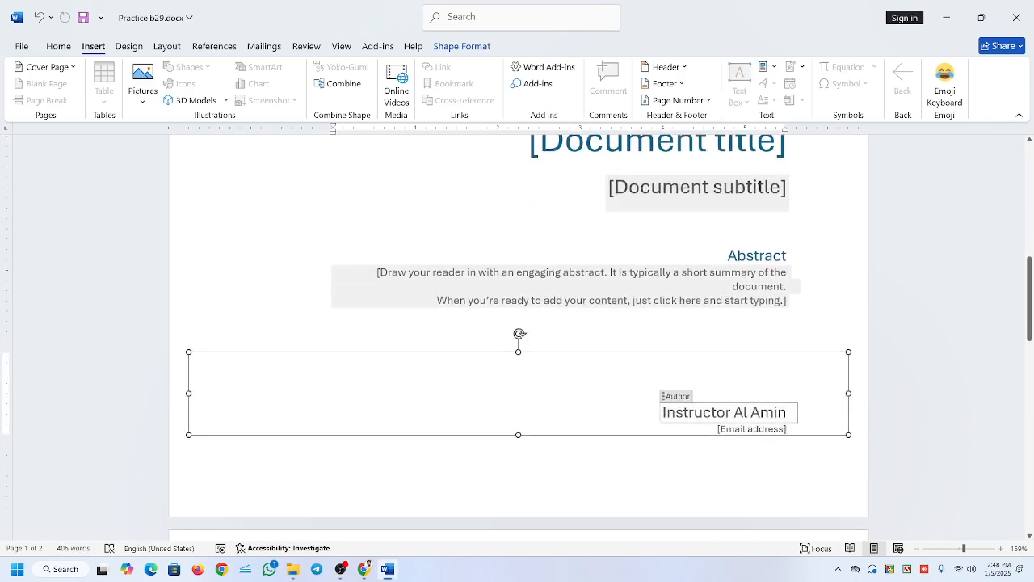
pyautogui.tripleClick(716, 412)
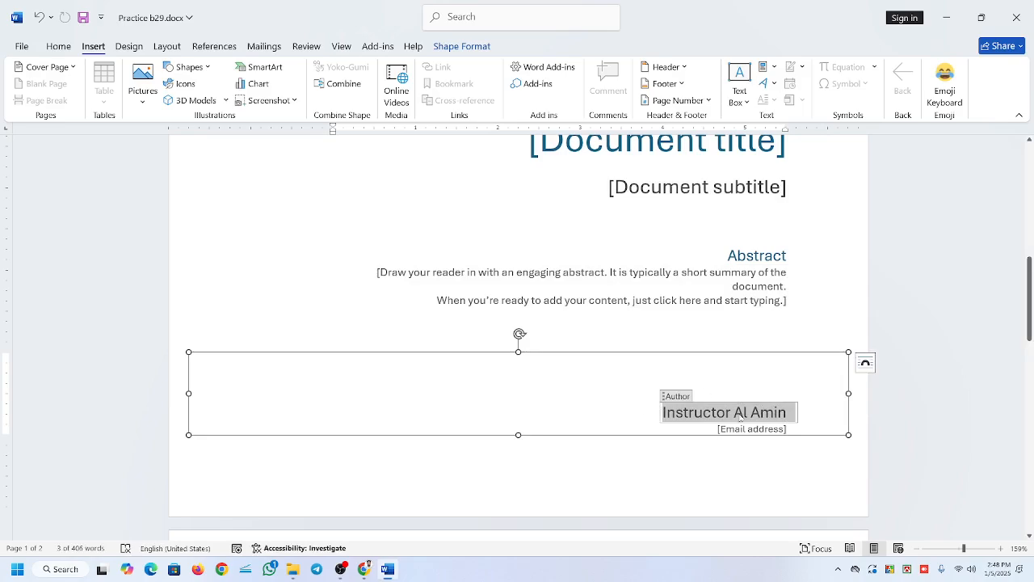
pyautogui.click(694, 415)
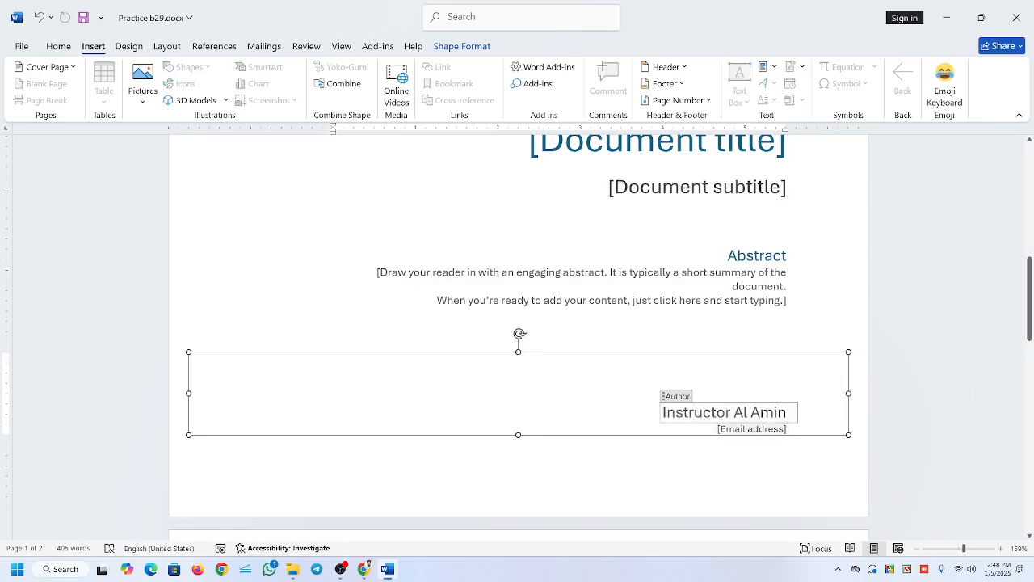
pyautogui.click(744, 429)
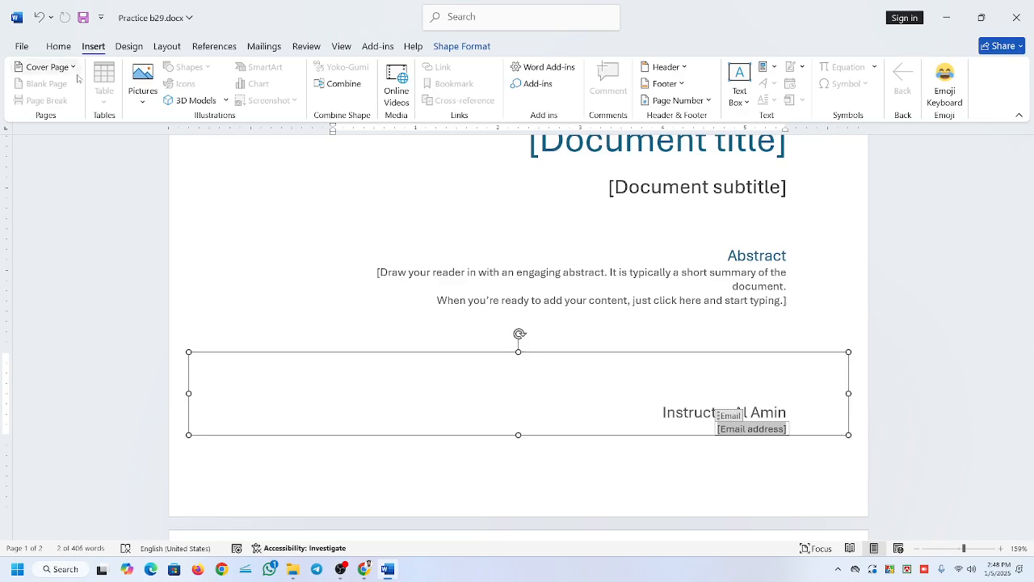
# Replace the current cover page with the built-in Whisp design and look over its full page.
pyautogui.scroll(3, 497, 348)
pyautogui.scroll(3, 497, 348)
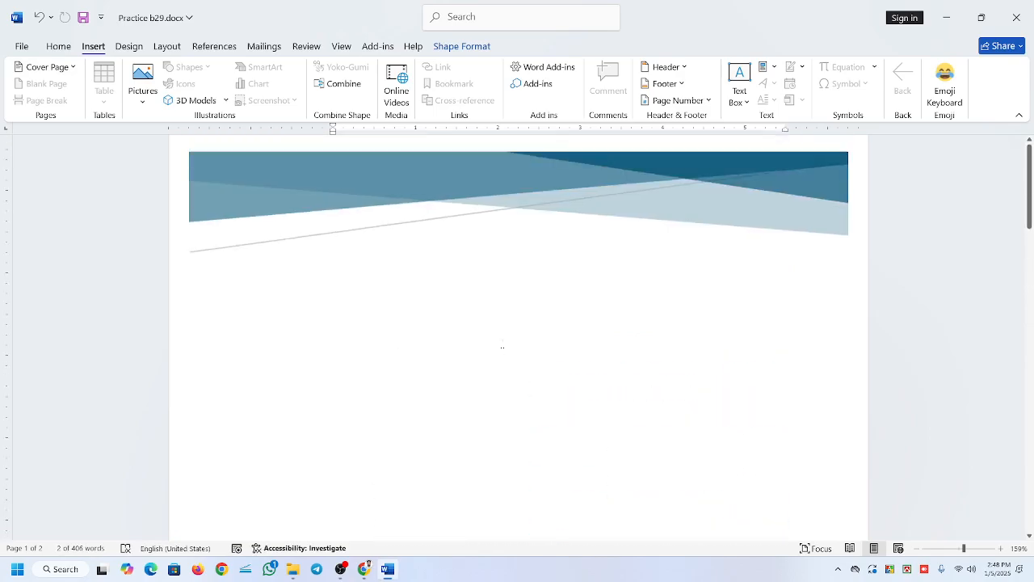
pyautogui.click(74, 69)
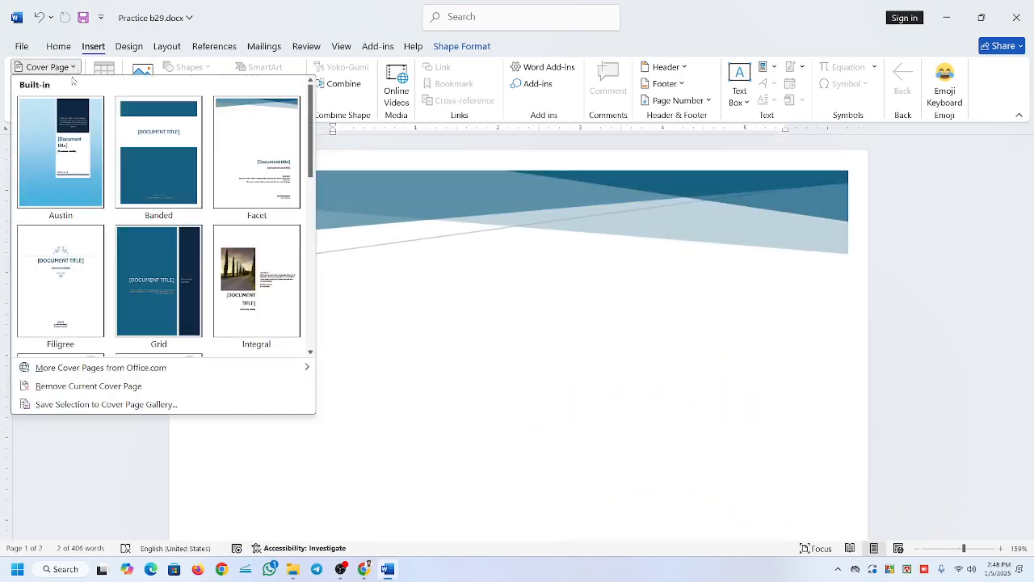
pyautogui.scroll(-5, 165, 262)
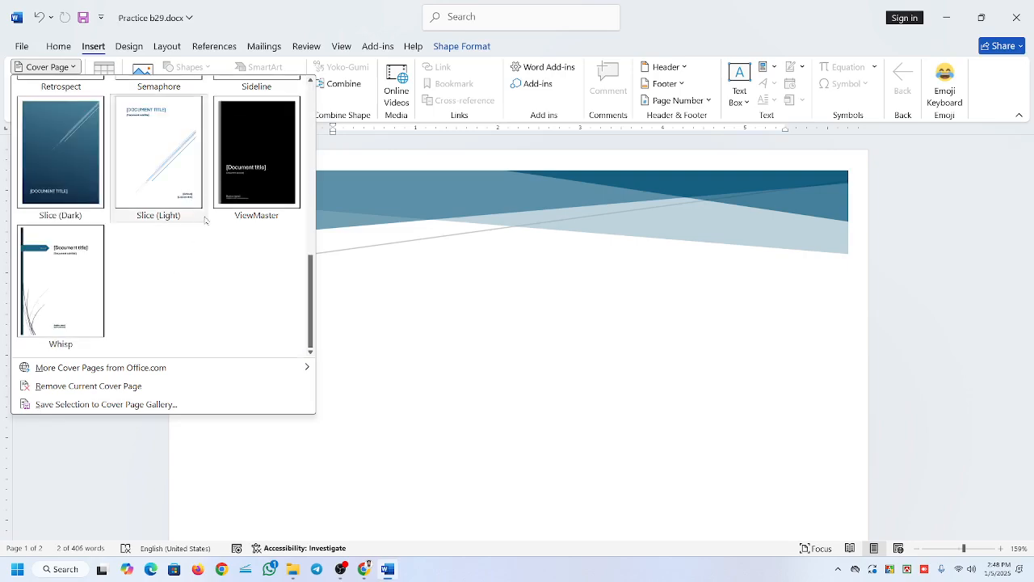
pyautogui.click(72, 254)
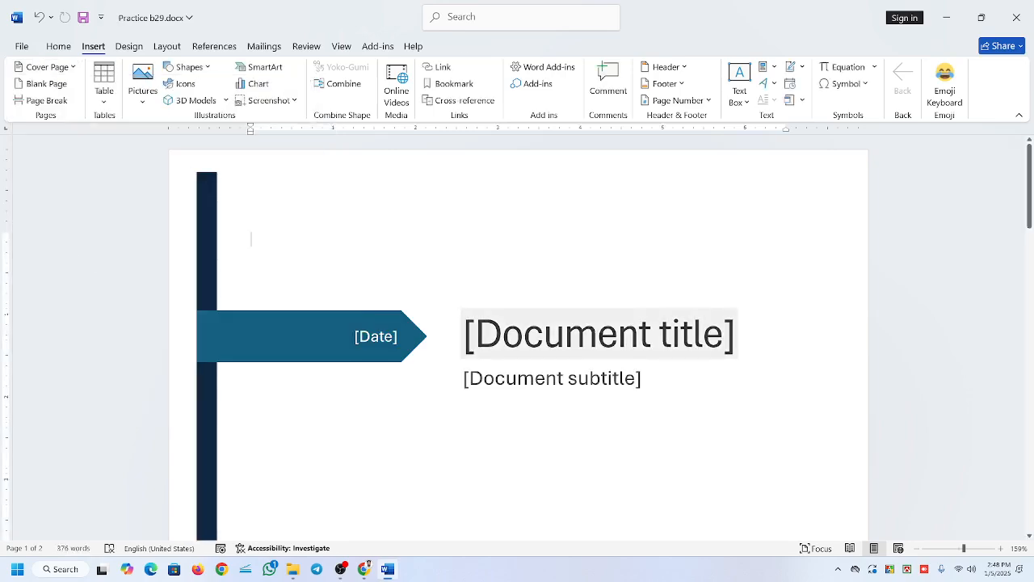
pyautogui.scroll(-6, 518, 335)
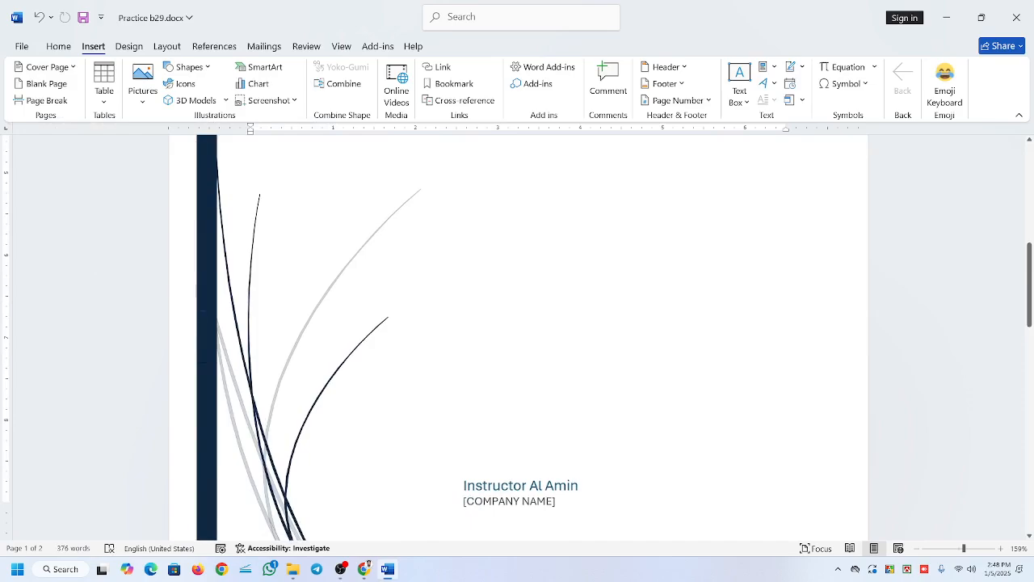
pyautogui.scroll(10, 565, 310)
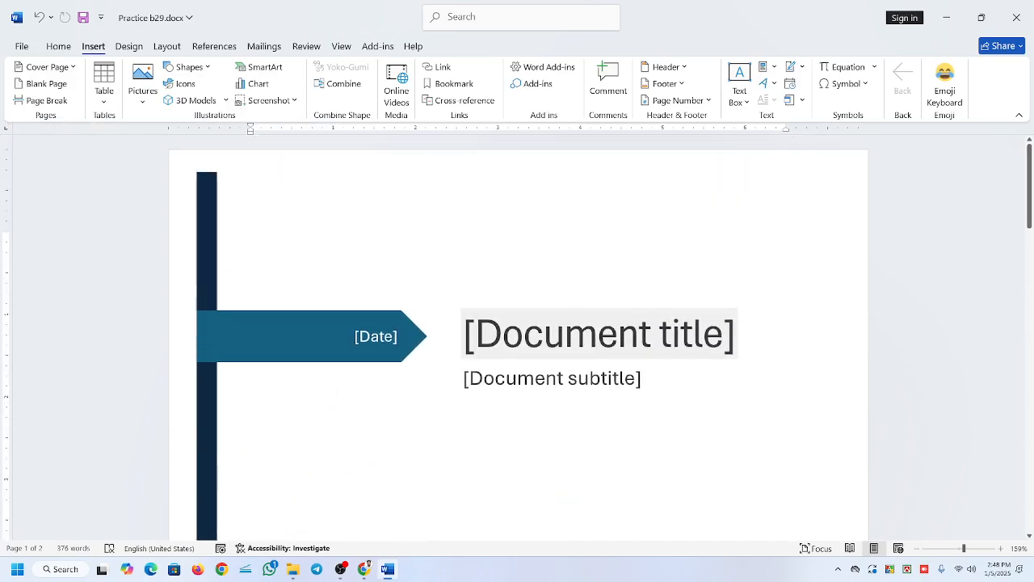
# Select the title field, the date arrow and the vertical bar of the Whisp cover page to examine its parts.
pyautogui.click(566, 333)
pyautogui.click(333, 331)
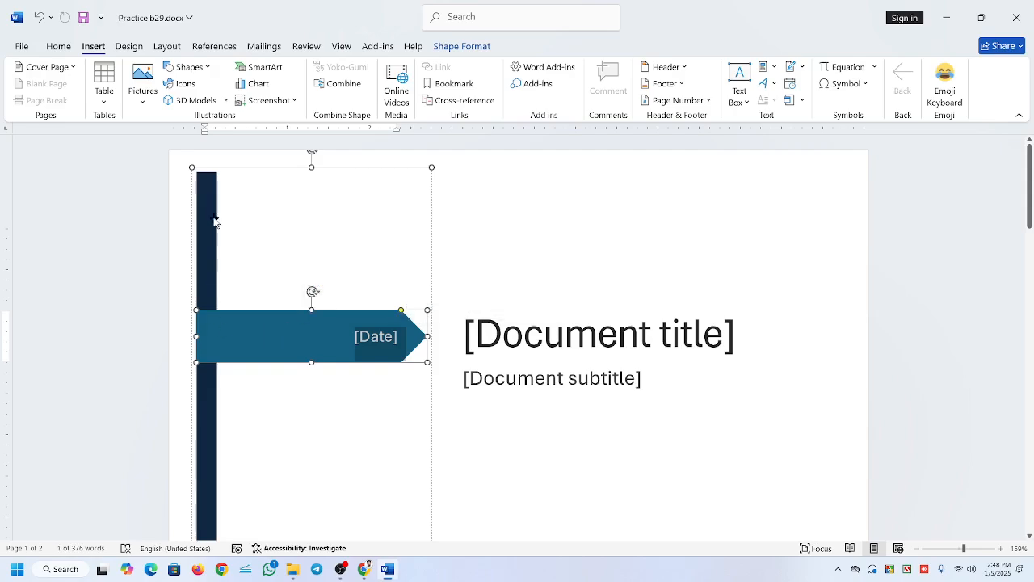
pyautogui.click(250, 236)
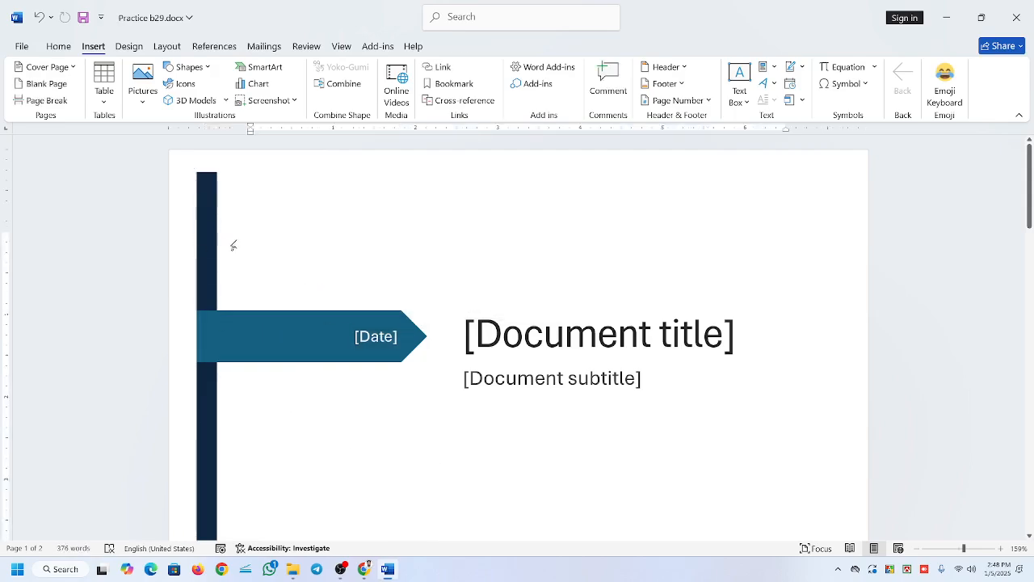
pyautogui.click(210, 201)
pyautogui.click(416, 253)
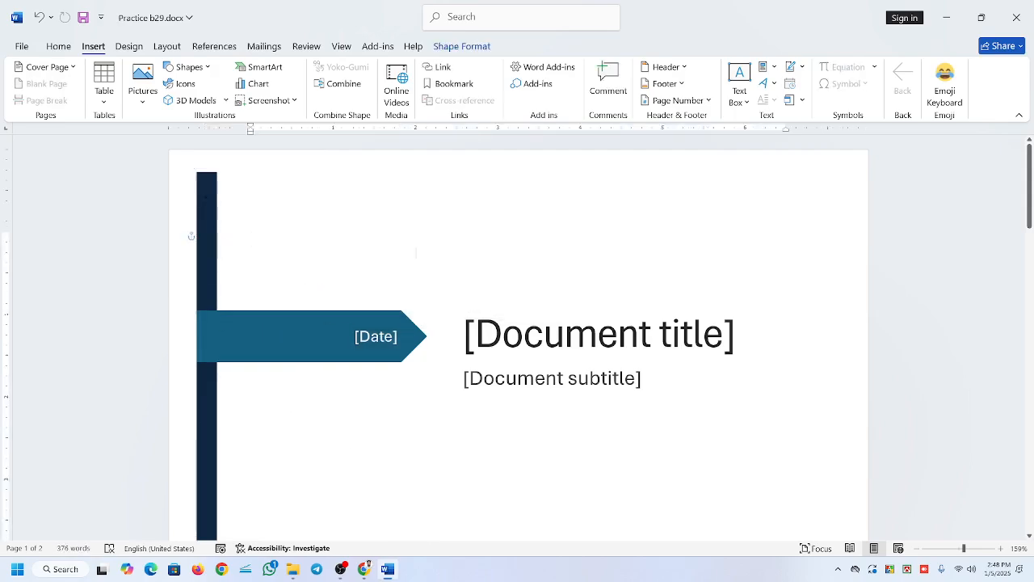
# Undo the switch to the Whisp cover page and check the restored Facet cover page.
pyautogui.scroll(-10, 416, 252)
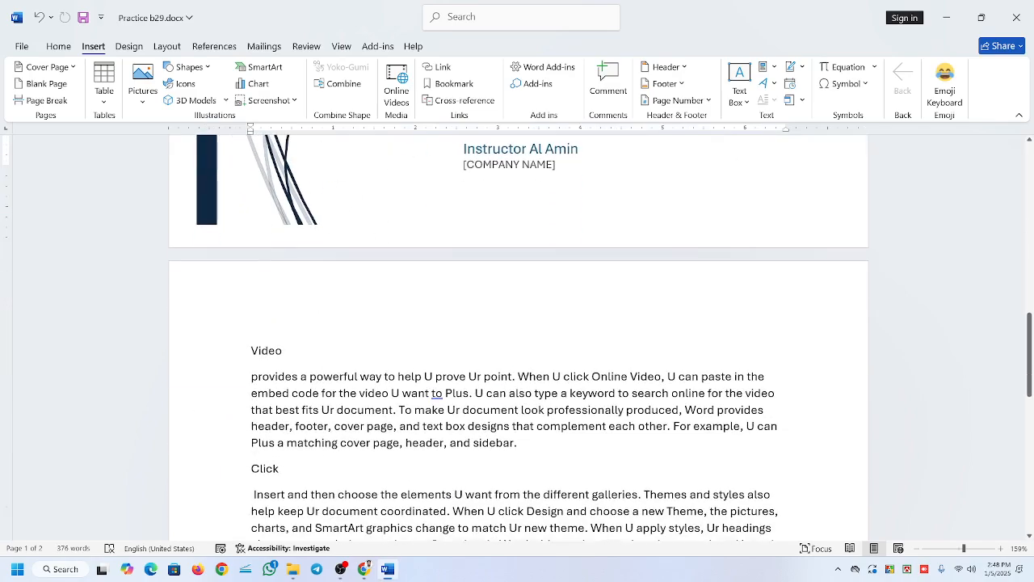
pyautogui.scroll(8, 519, 337)
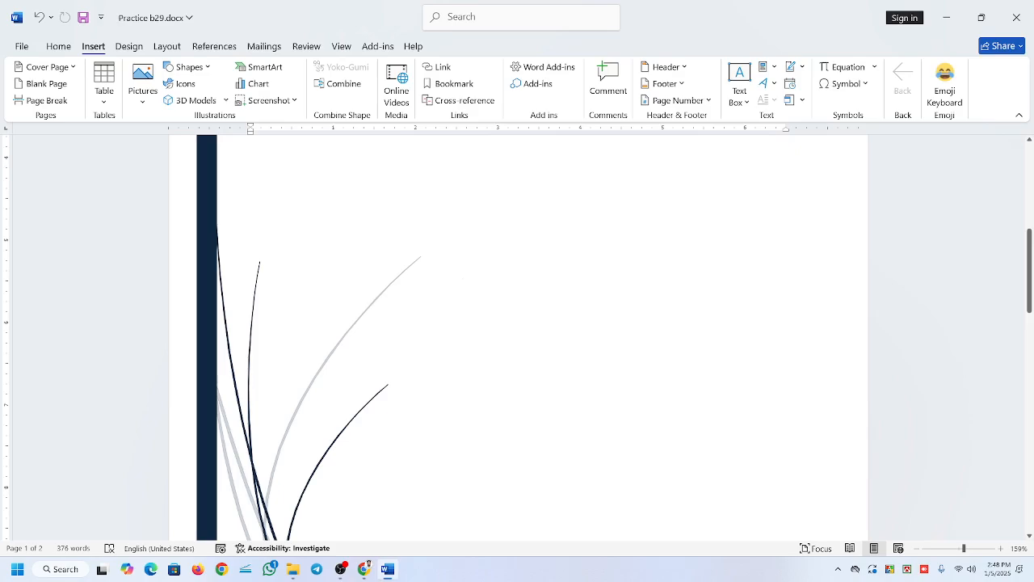
pyautogui.hotkey('ctrl', 'z')
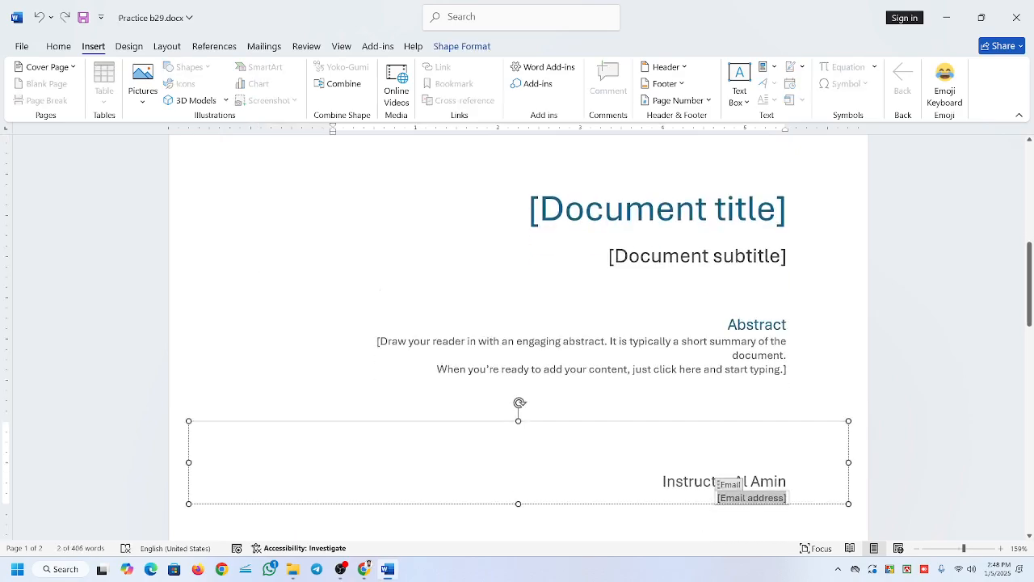
pyautogui.scroll(-4, 519, 339)
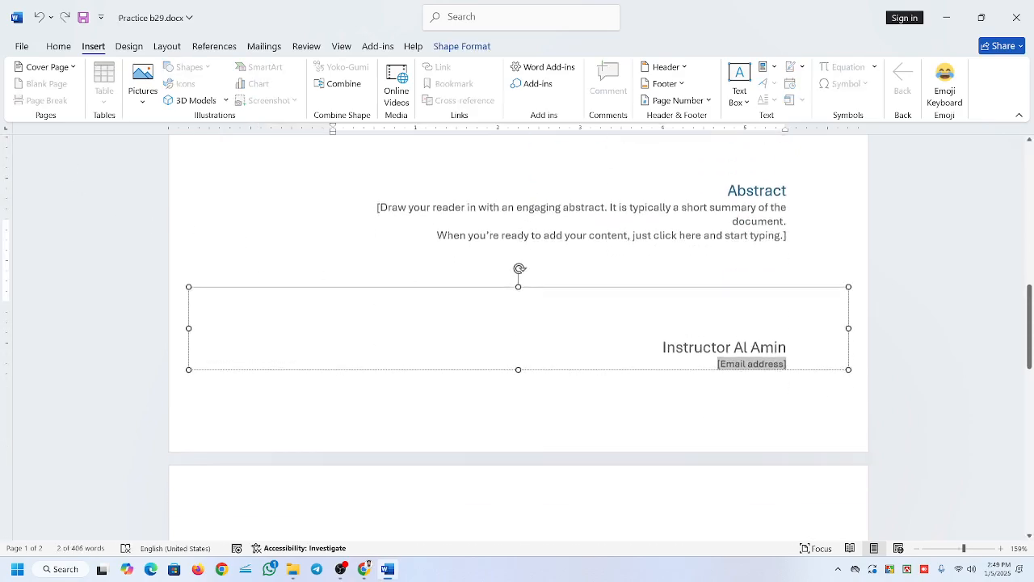
# Undo the insertion of the Facet cover page and look over the document text from start to end.
pyautogui.hotkey('ctrl', 'z')
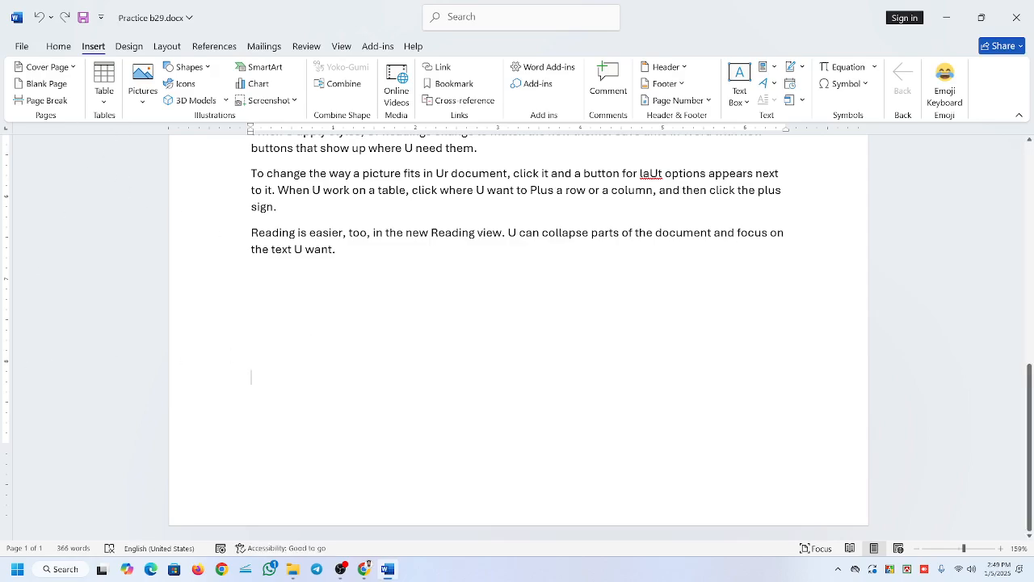
pyautogui.scroll(10, 517, 338)
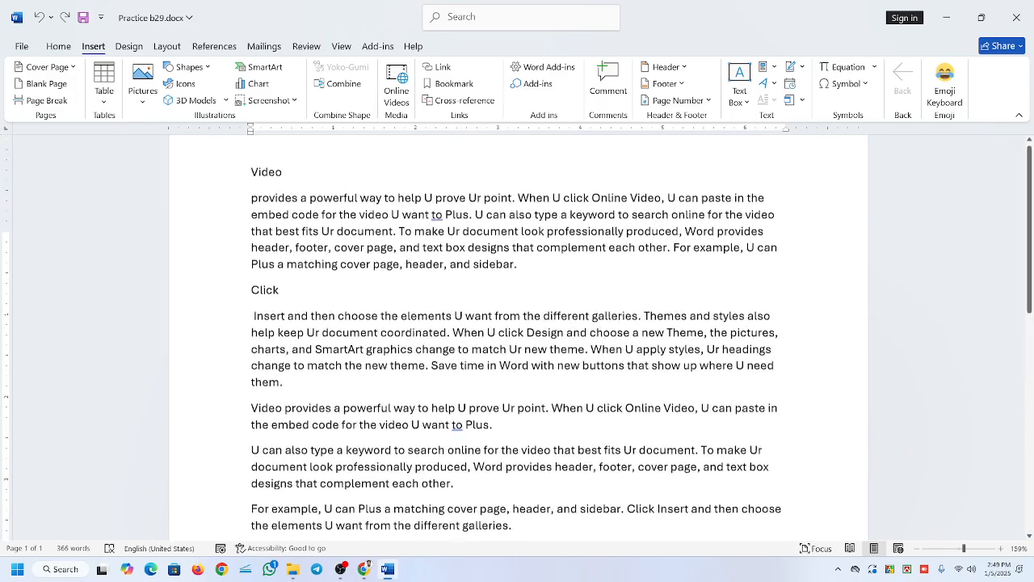
pyautogui.scroll(-10, 517, 338)
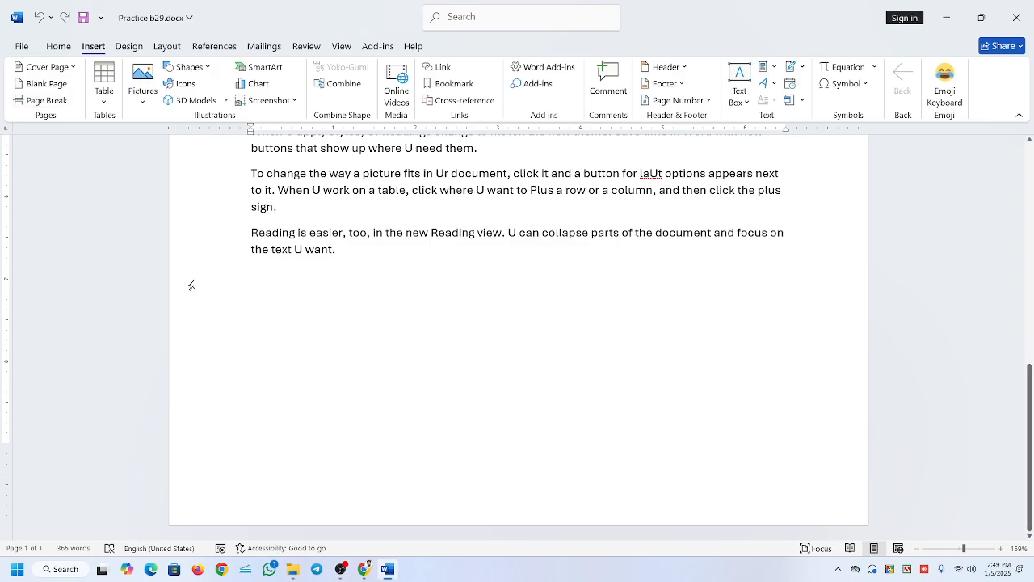
# Add a blank page after the text and insert a table of 8 columns and 3 rows on it.
pyautogui.click(49, 84)
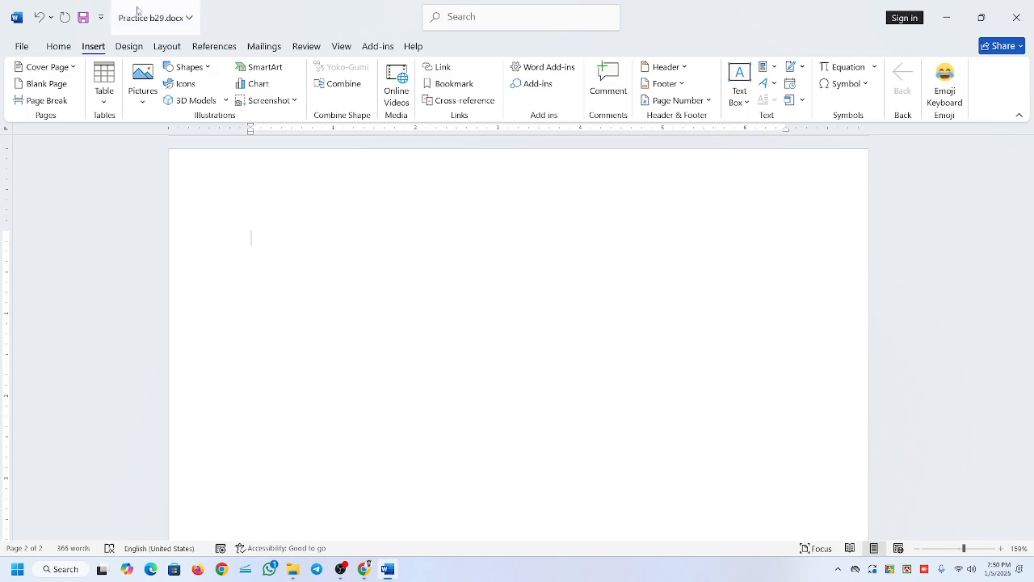
pyautogui.click(105, 76)
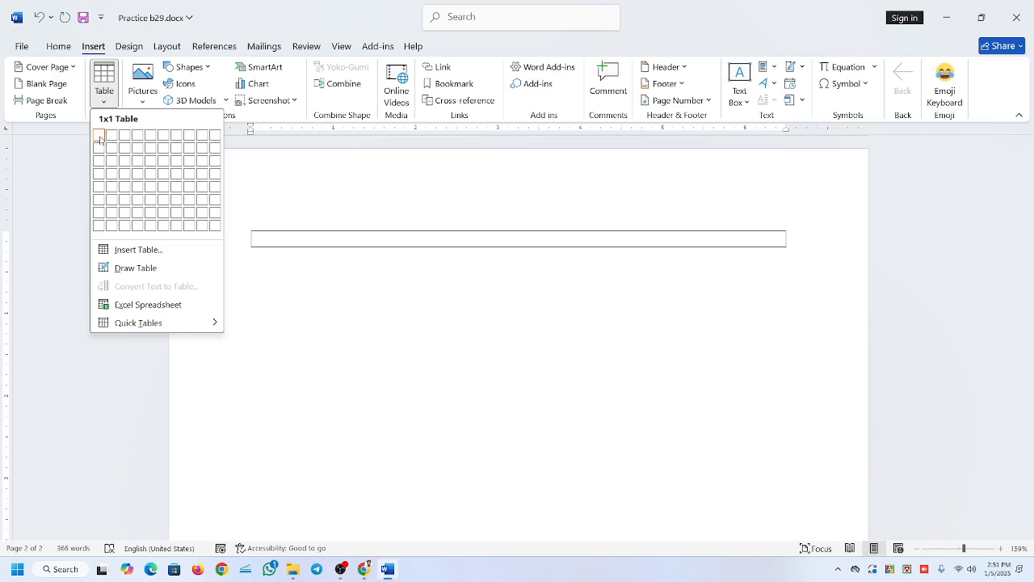
pyautogui.click(189, 166)
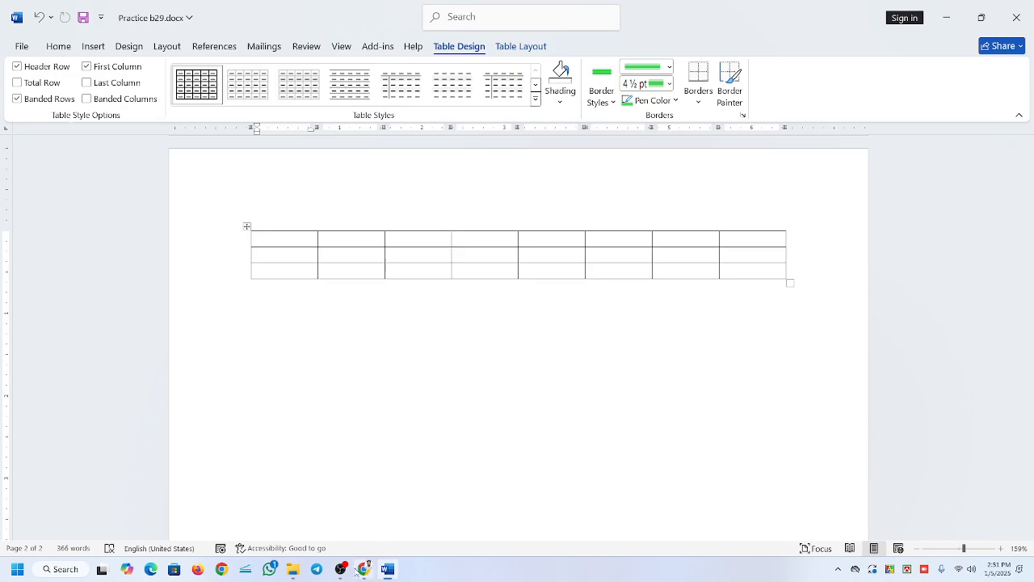
pyautogui.click(340, 569)
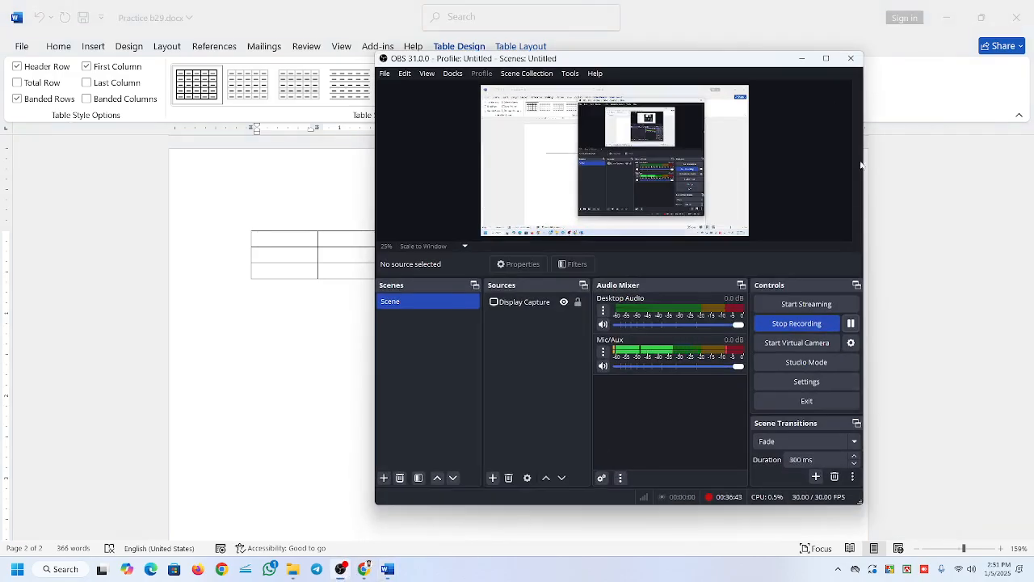
pyautogui.click(801, 59)
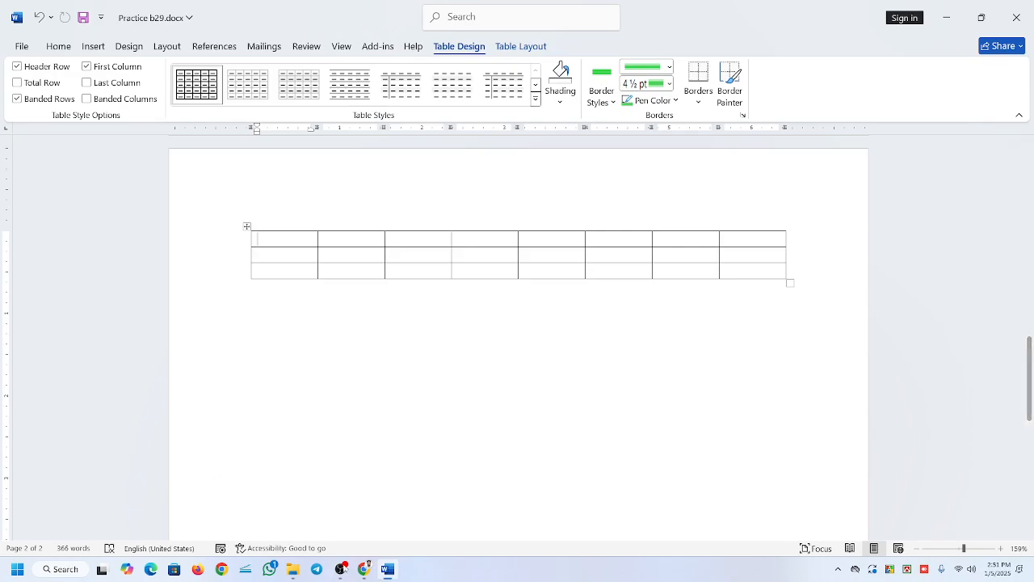
pyautogui.click(341, 569)
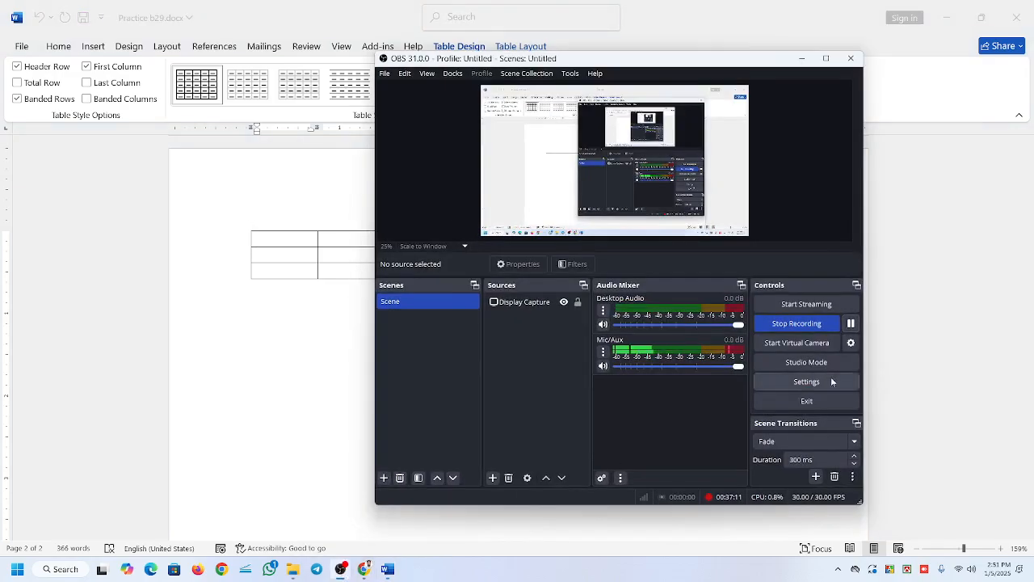
pyautogui.click(909, 318)
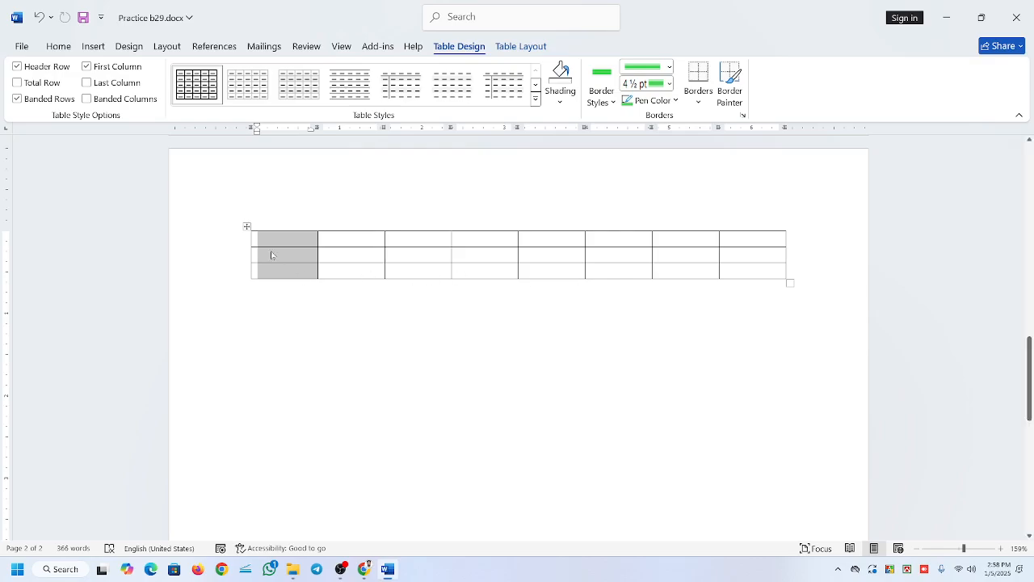
# Select the entire 8x3 table on the blank page and delete it.
pyautogui.click(246, 228)
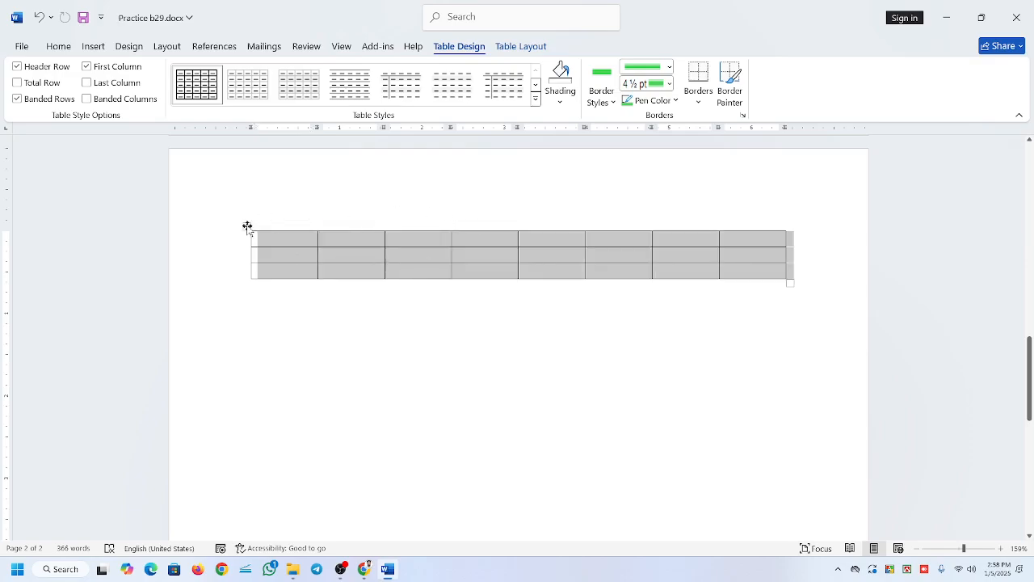
pyautogui.rightClick(353, 248)
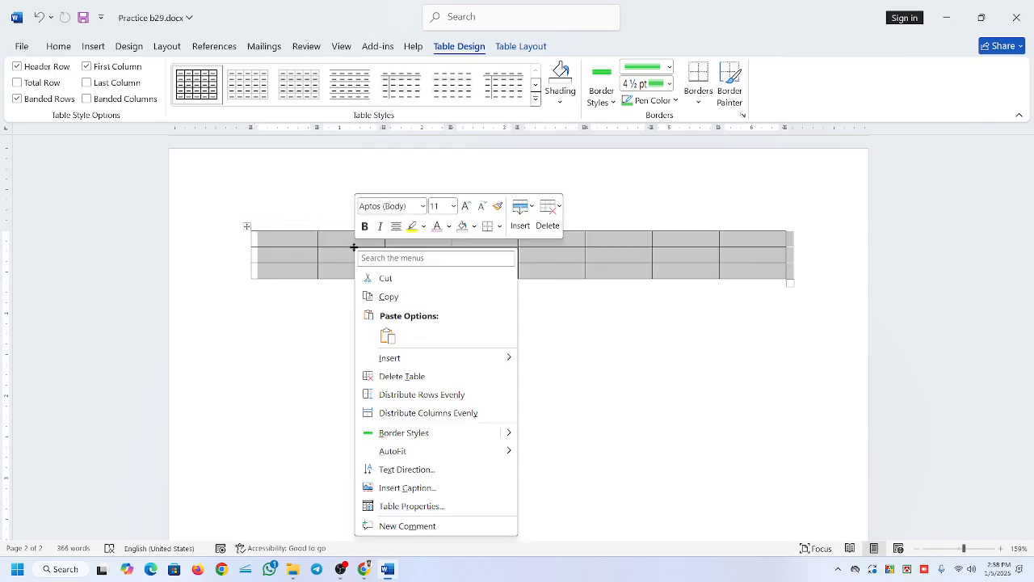
pyautogui.click(400, 376)
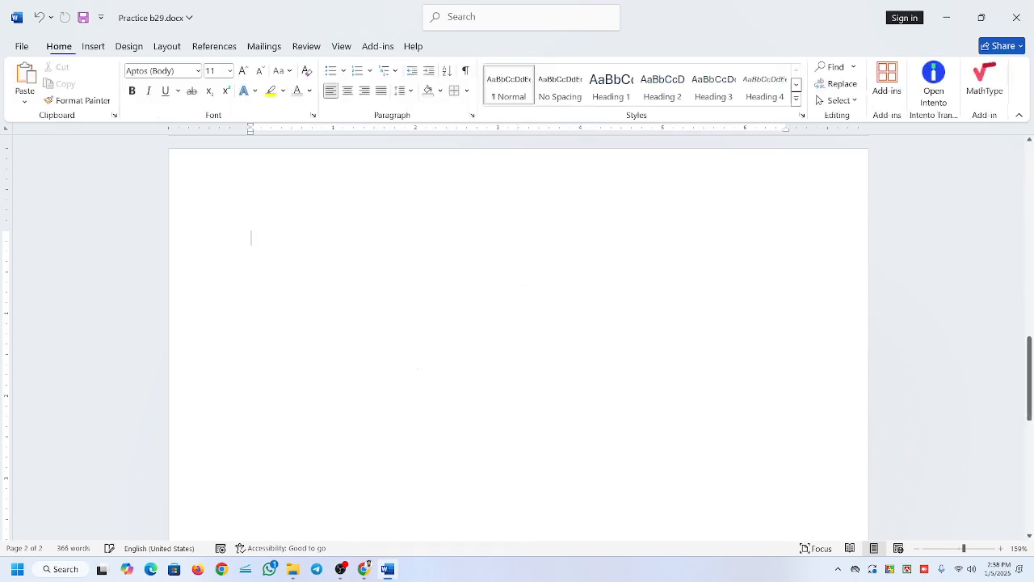
# Insert a table of 6 columns and 8 rows on the blank page using the table grid.
pyautogui.click(92, 46)
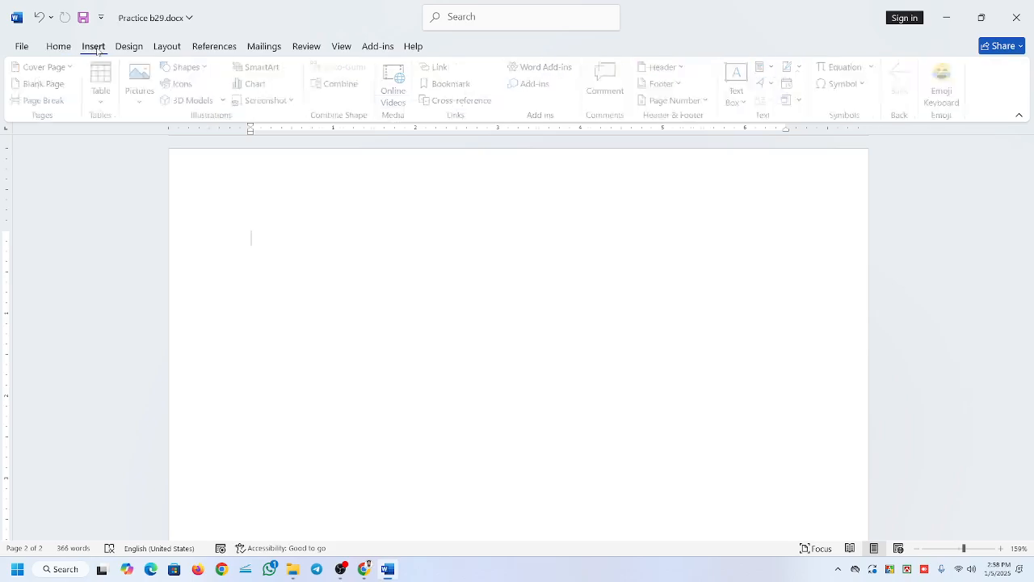
pyautogui.click(103, 104)
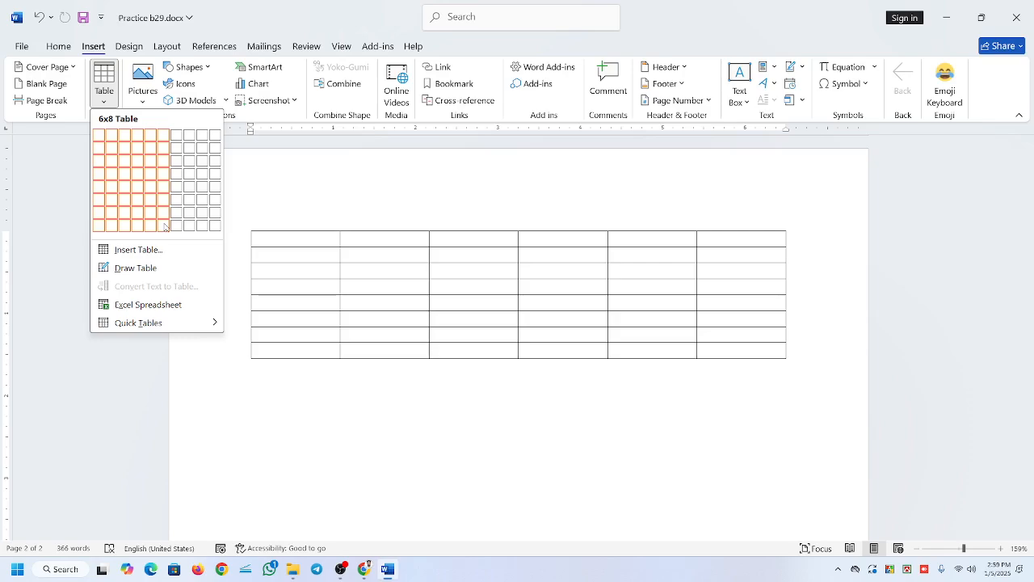
pyautogui.click(164, 227)
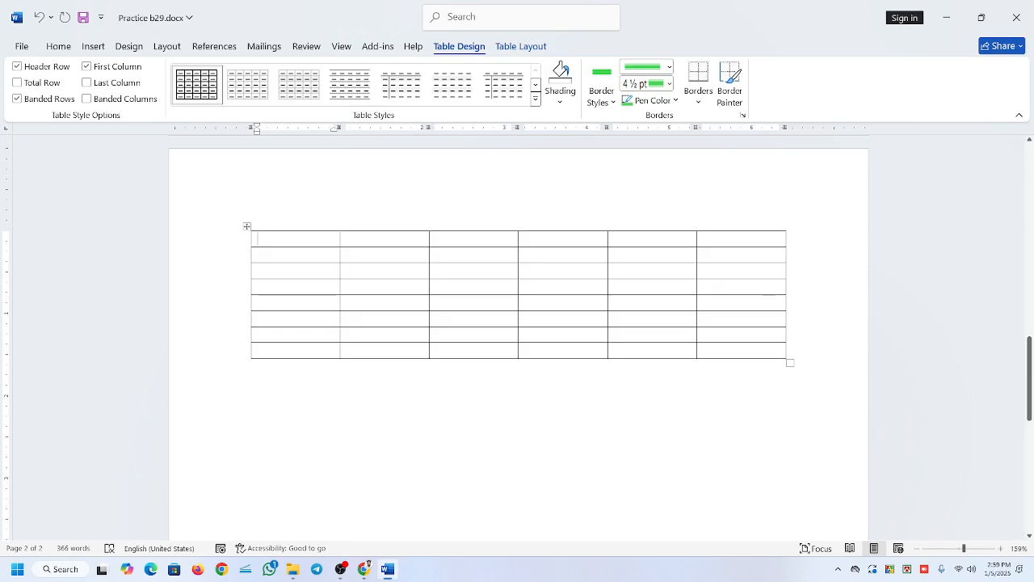
pyautogui.click(272, 229)
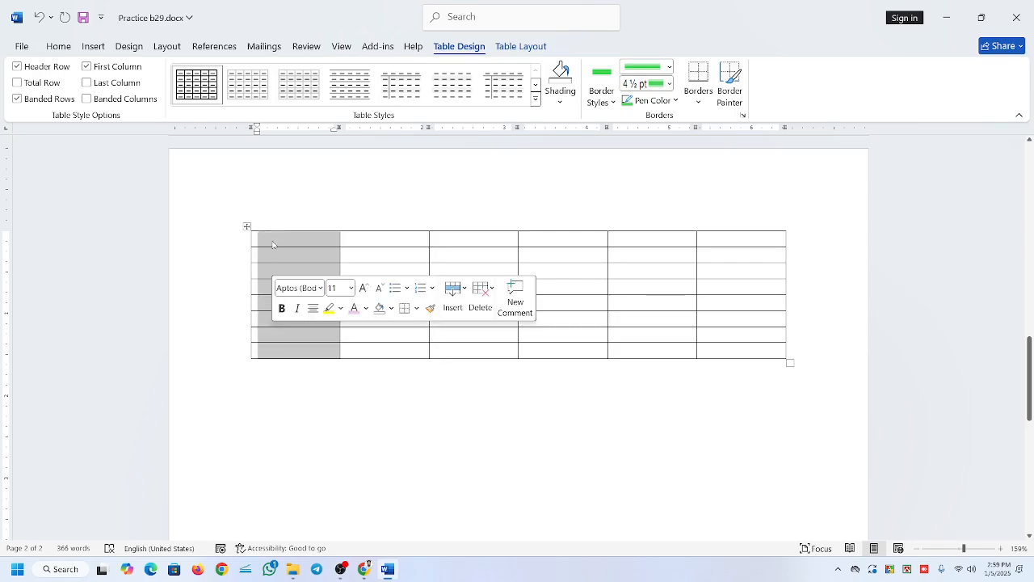
pyautogui.click(286, 245)
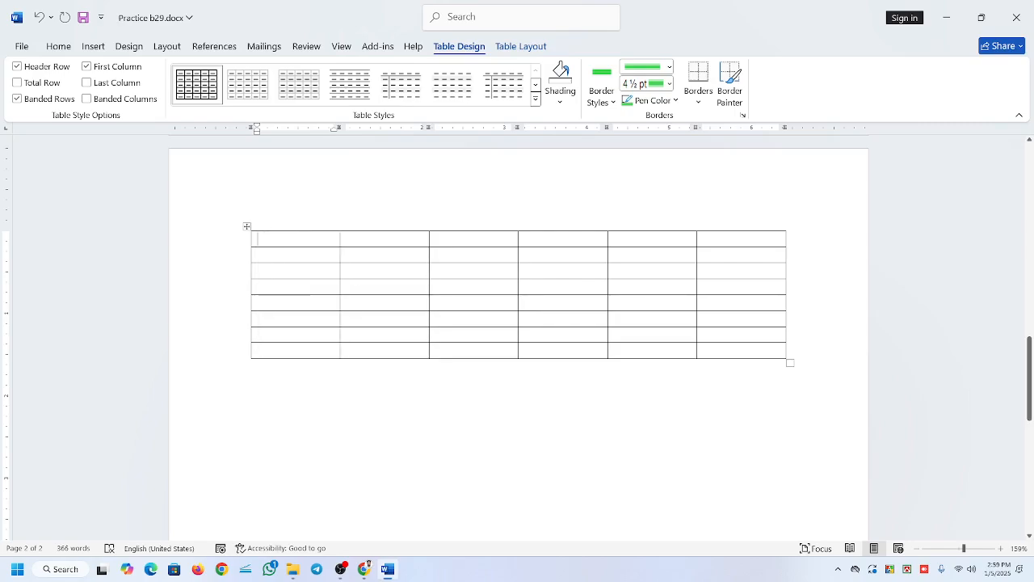
# Append a row at the table's end and enter "Sl" and "Na" in the first two cells of the top row.
pyautogui.click(760, 351)
pyautogui.press('Tab')
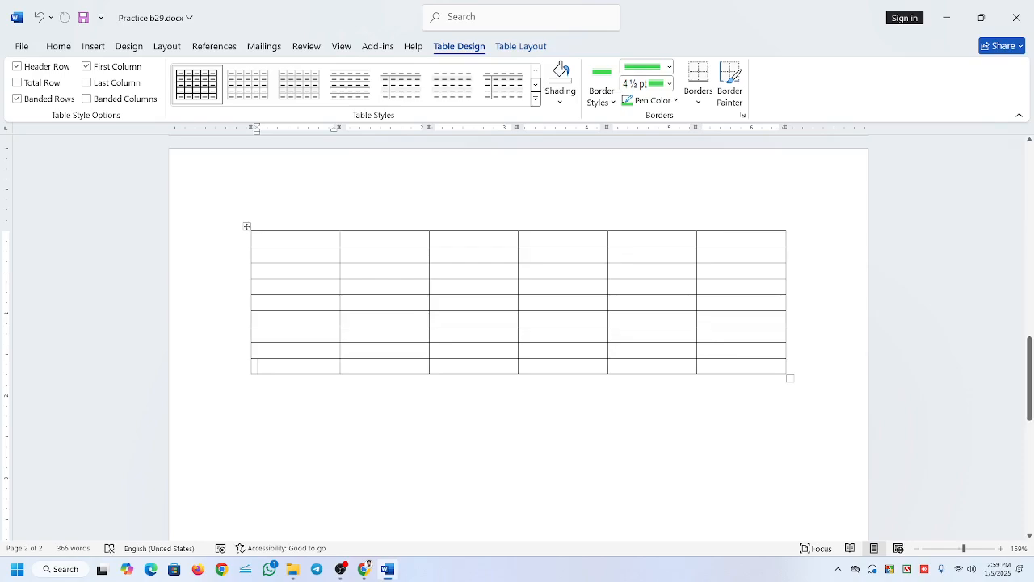
pyautogui.write('Sl')
pyautogui.click(400, 240)
pyautogui.write('Na')
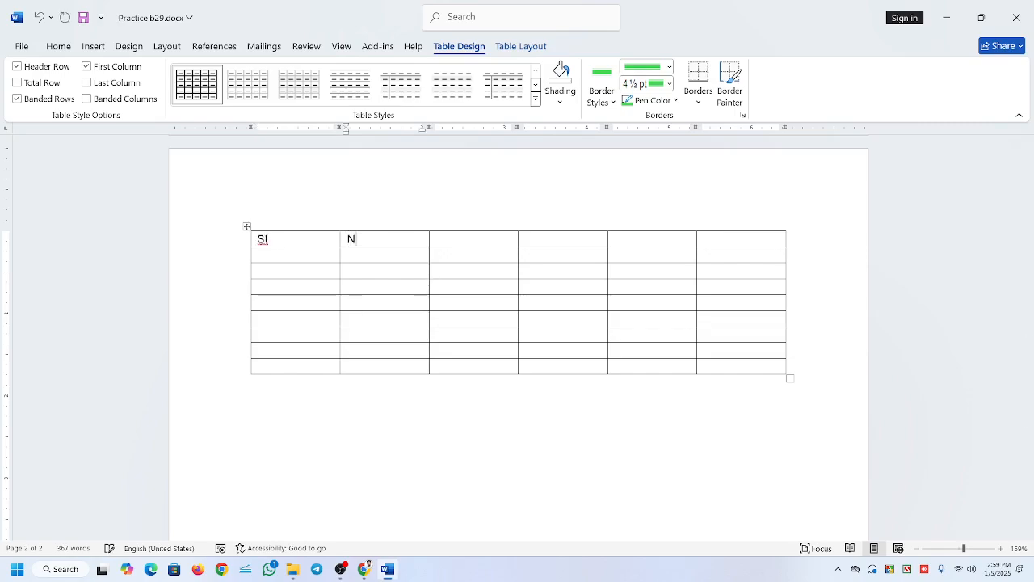
pyautogui.click(454, 242)
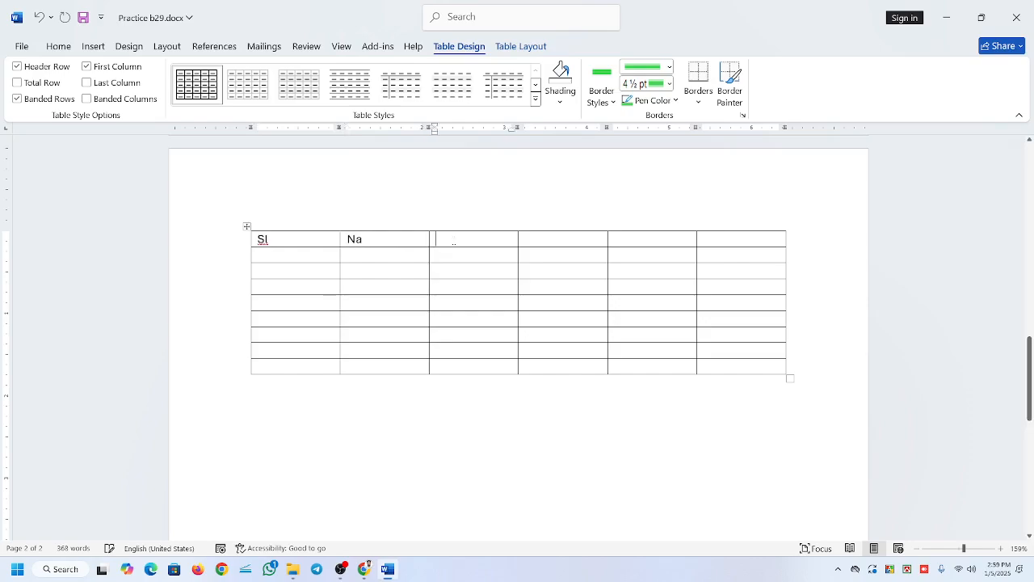
# Select the whole table containing the "Sl" and "Na" cells and delete it.
pyautogui.click(248, 227)
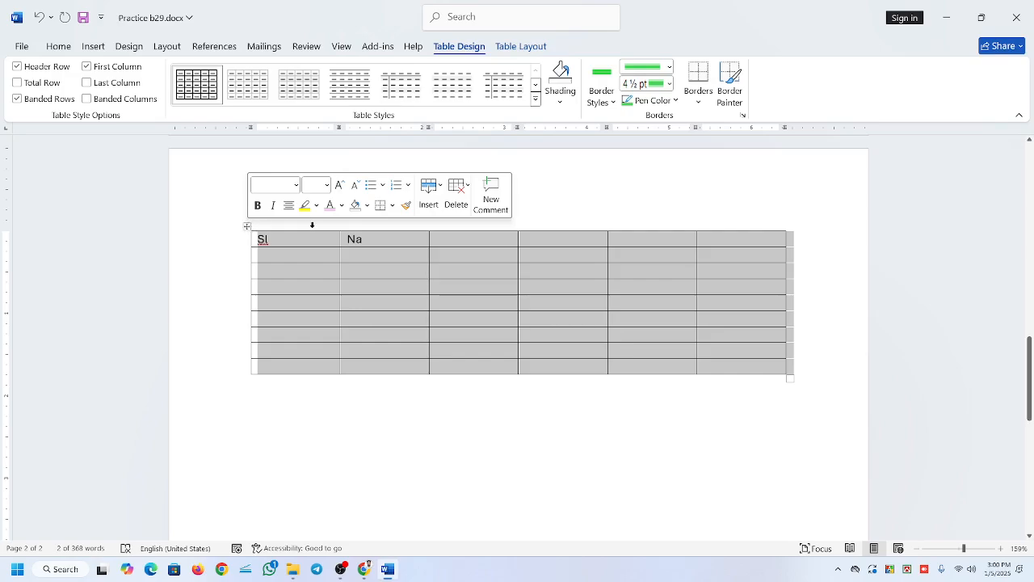
pyautogui.click(455, 196)
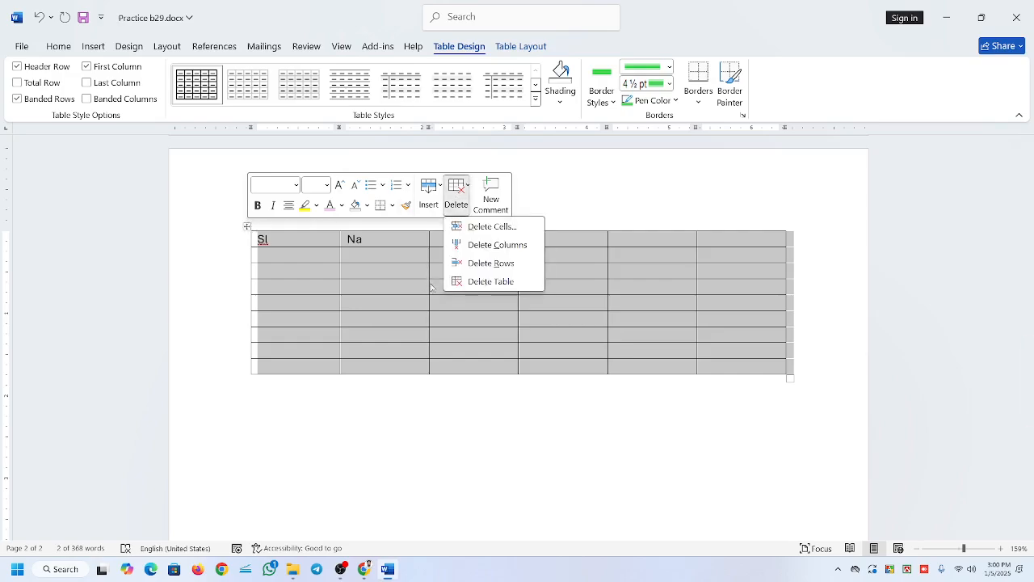
pyautogui.click(490, 281)
# Insert a table on the blank page by specifying its size as 6 columns and 9 rows.
pyautogui.click(94, 47)
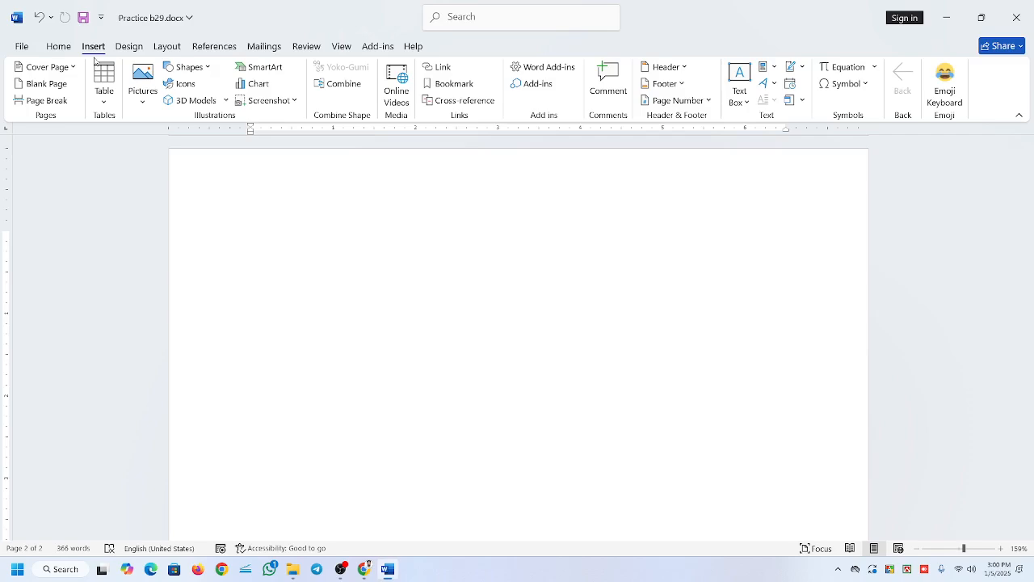
pyautogui.click(104, 93)
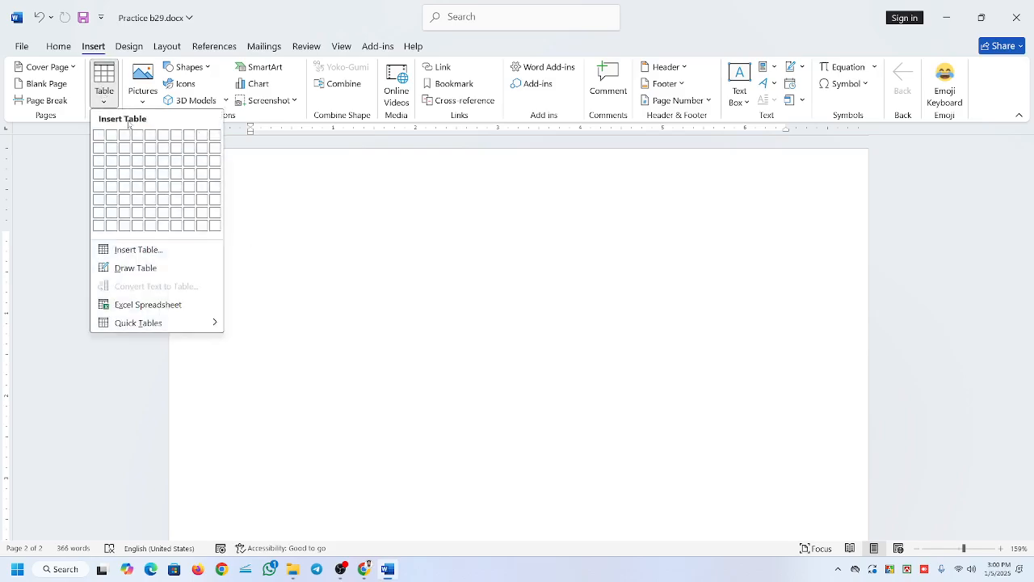
pyautogui.click(178, 255)
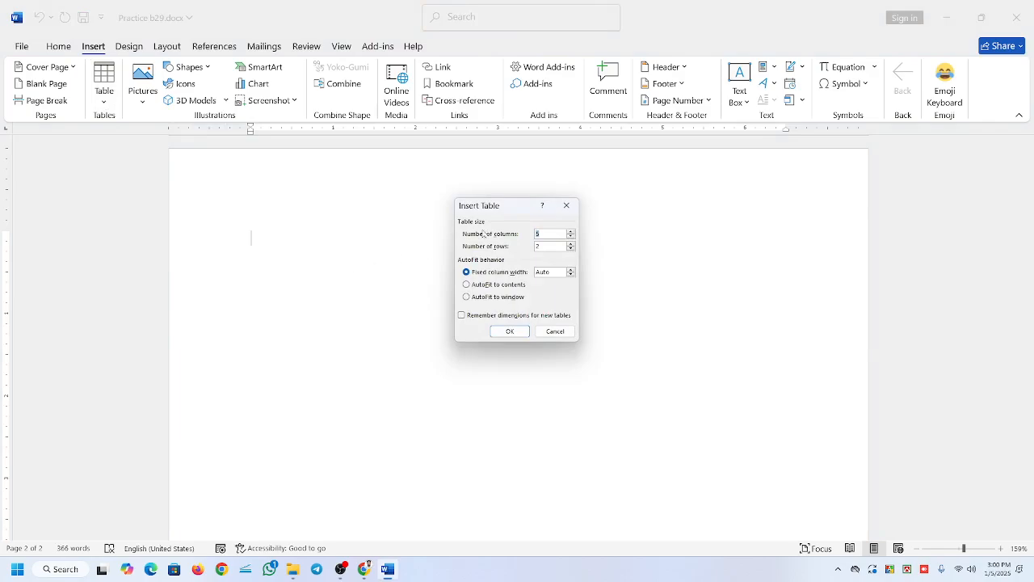
pyautogui.moveTo(505, 207); pyautogui.dragTo(491, 231)
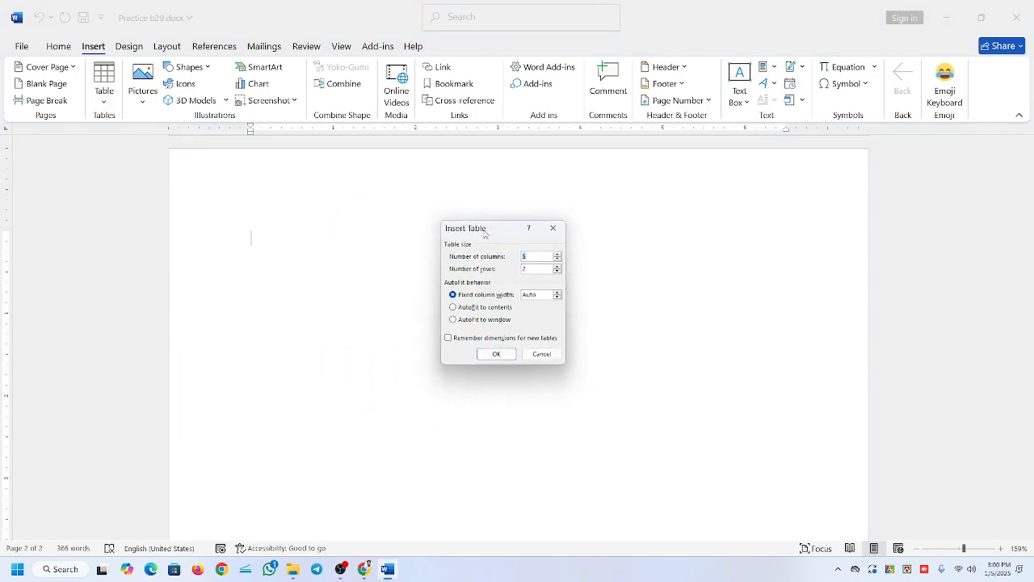
pyautogui.click(525, 256)
pyautogui.press('BackSpace')
pyautogui.write('6')
pyautogui.click(496, 354)
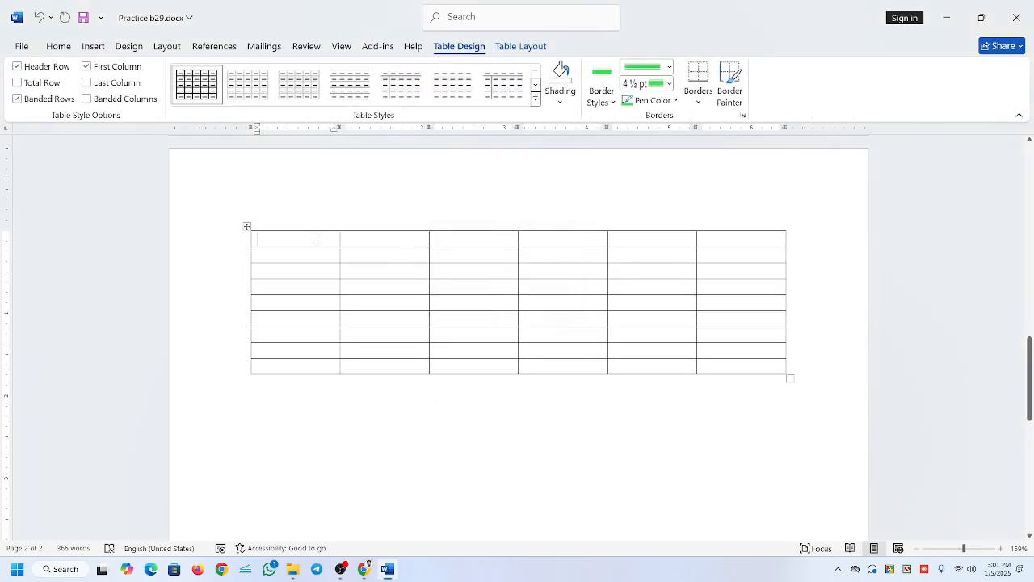
# Move down through the first column of the new table to check its rows.
pyautogui.press('Down')
pyautogui.press('Down')
pyautogui.press('Down')
pyautogui.press('Down')
pyautogui.press('Down')
pyautogui.press('Down')
pyautogui.press('Down')
pyautogui.click(341, 569)
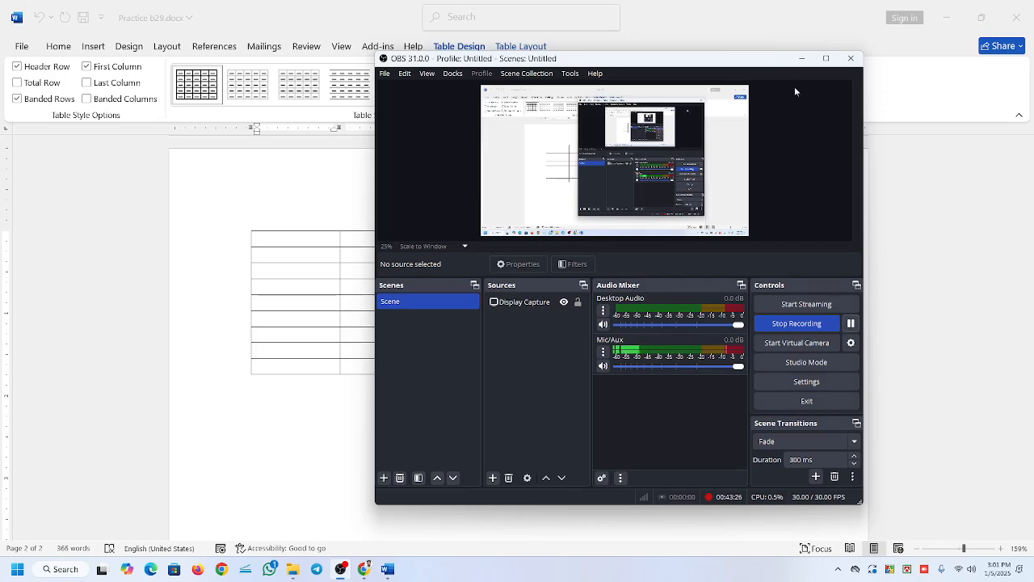
pyautogui.click(801, 59)
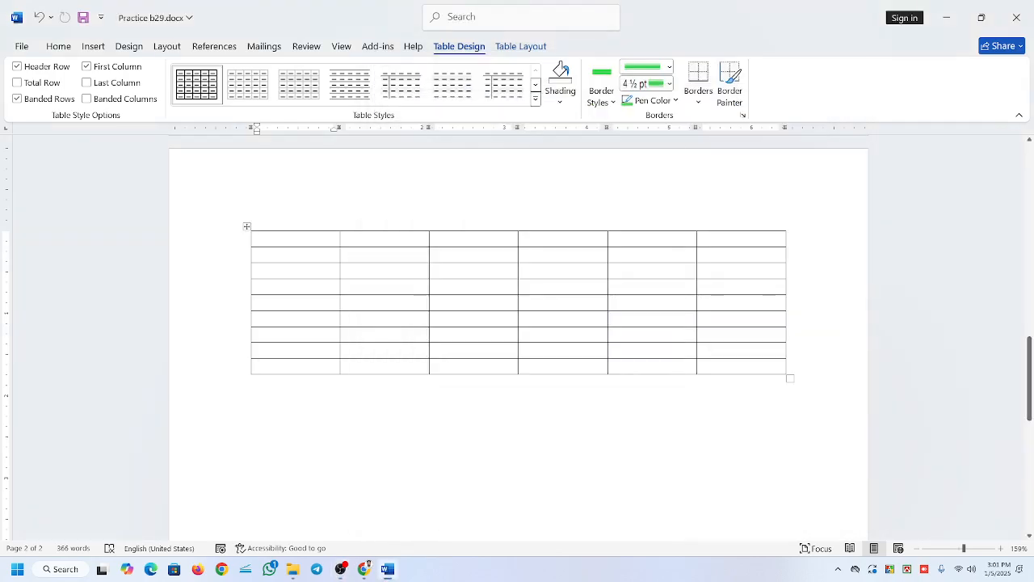
pyautogui.click(350, 302)
pyautogui.click(260, 241)
pyautogui.click(294, 240)
pyautogui.click(95, 47)
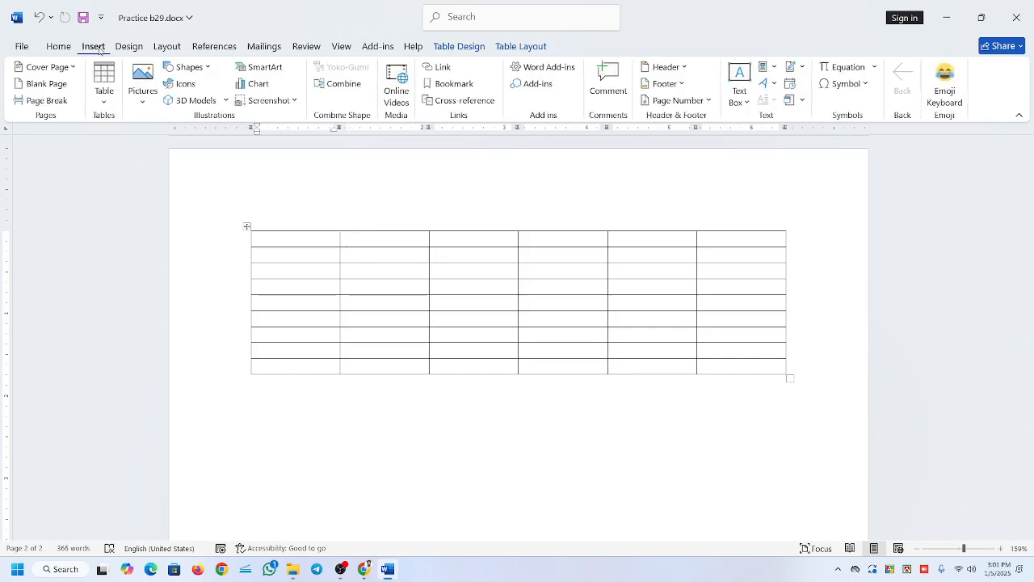
pyautogui.click(105, 95)
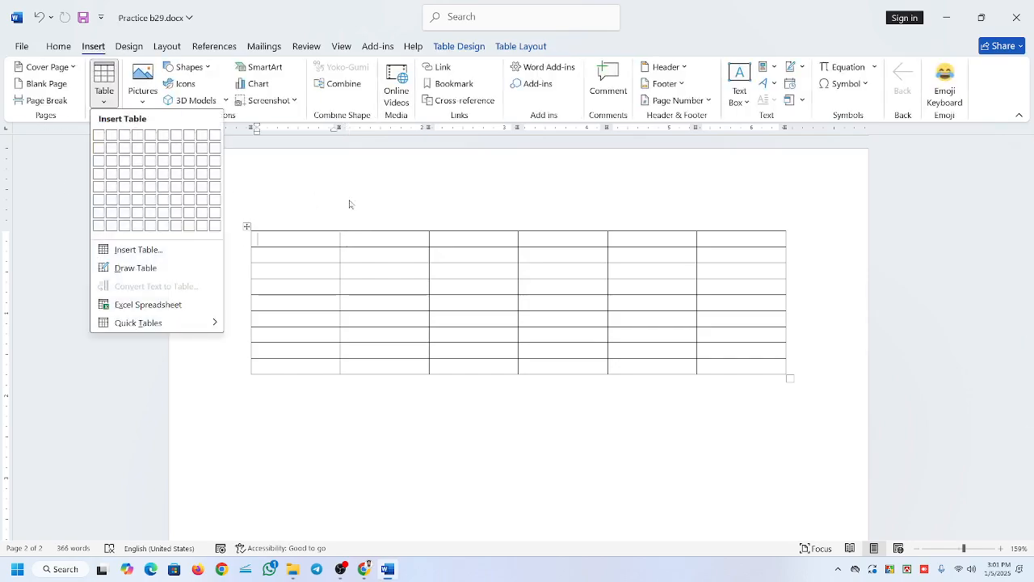
pyautogui.click(250, 234)
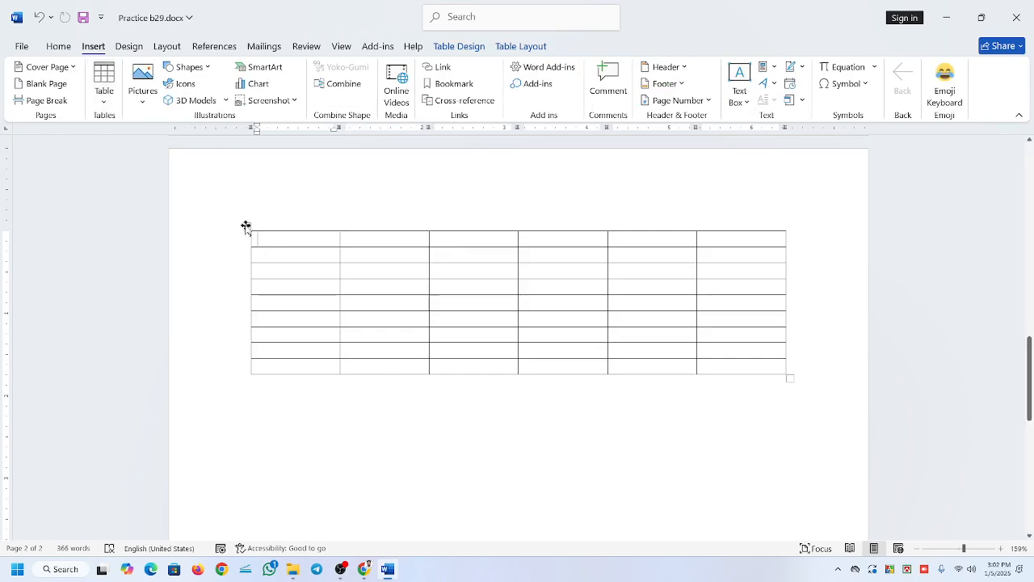
pyautogui.click(247, 227)
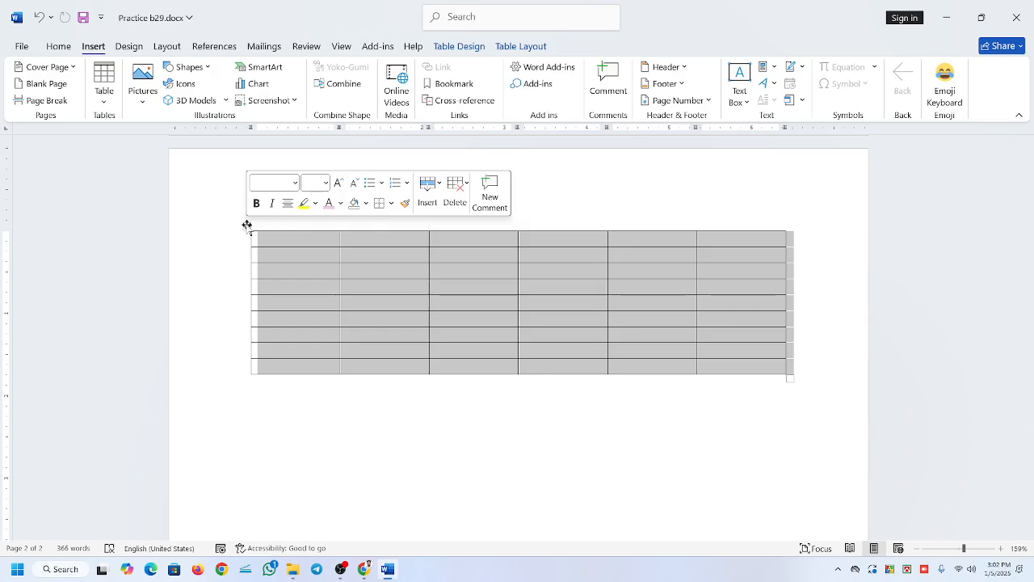
pyautogui.click(299, 244)
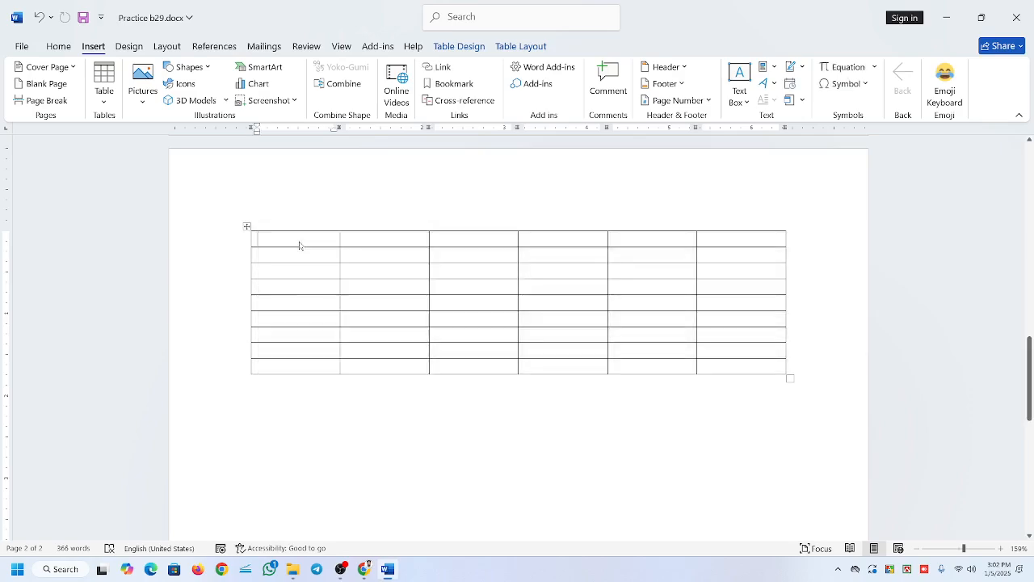
# Enter the headings "SL No" and "Name" in the first two cells of the table's top row.
pyautogui.click(299, 243)
pyautogui.write('SL')
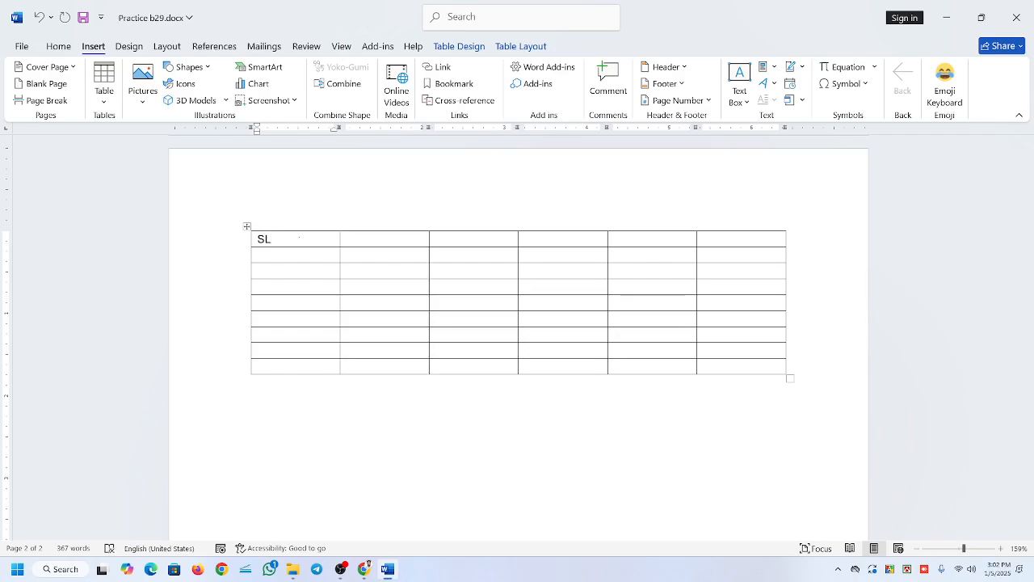
pyautogui.press('Tab')
pyautogui.press('Left')
pyautogui.write('No')
pyautogui.press('Tab')
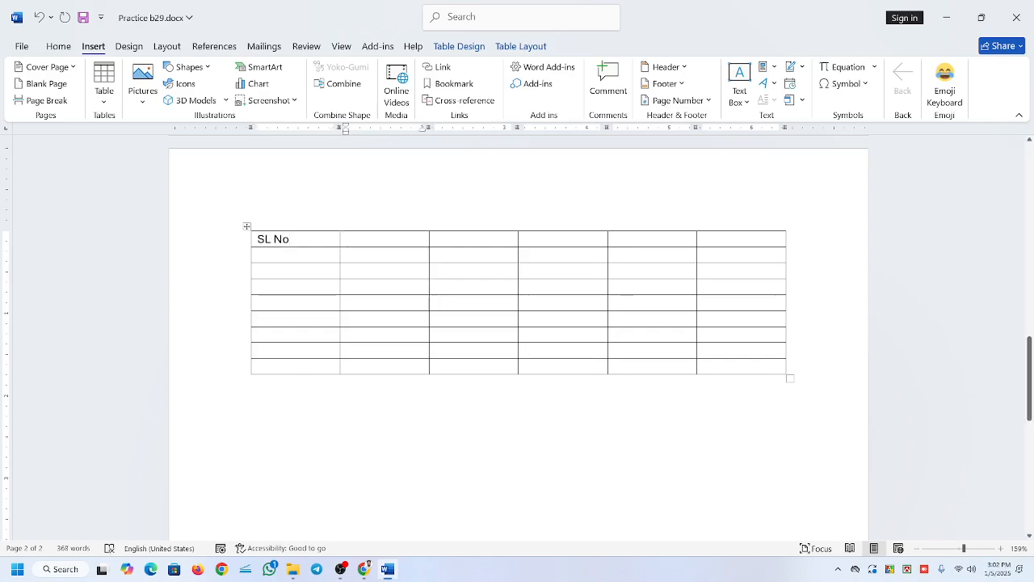
pyautogui.write('Name')
pyautogui.press('Tab')
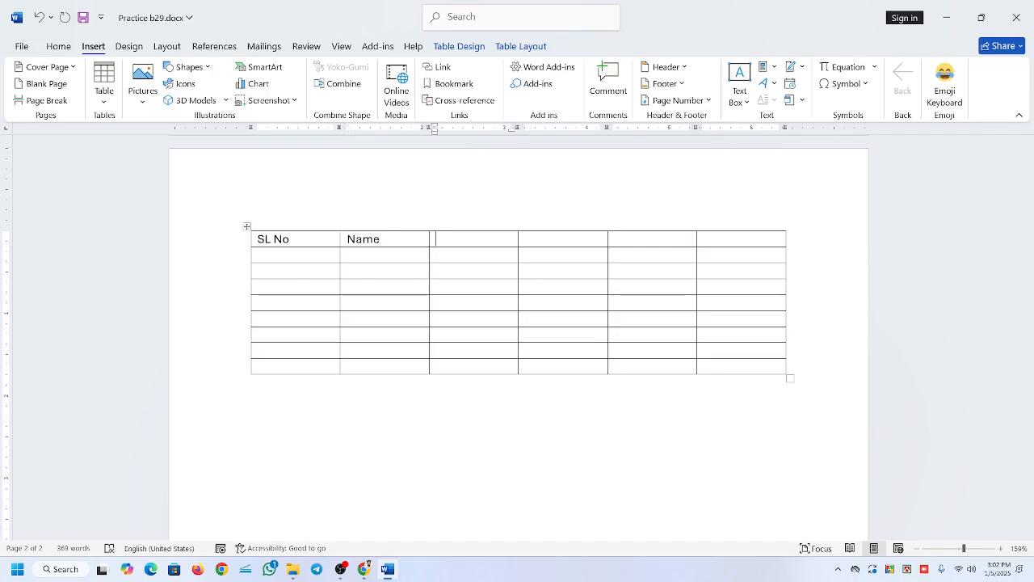
# Enter the headings "F Name" and "M Name" in the third and fourth cells of the top row.
pyautogui.write('Fa')
pyautogui.press('BackSpace')
pyautogui.write('Name')
pyautogui.press('Tab')
pyautogui.write('M n')
pyautogui.press('BackSpace')
pyautogui.write('Name')
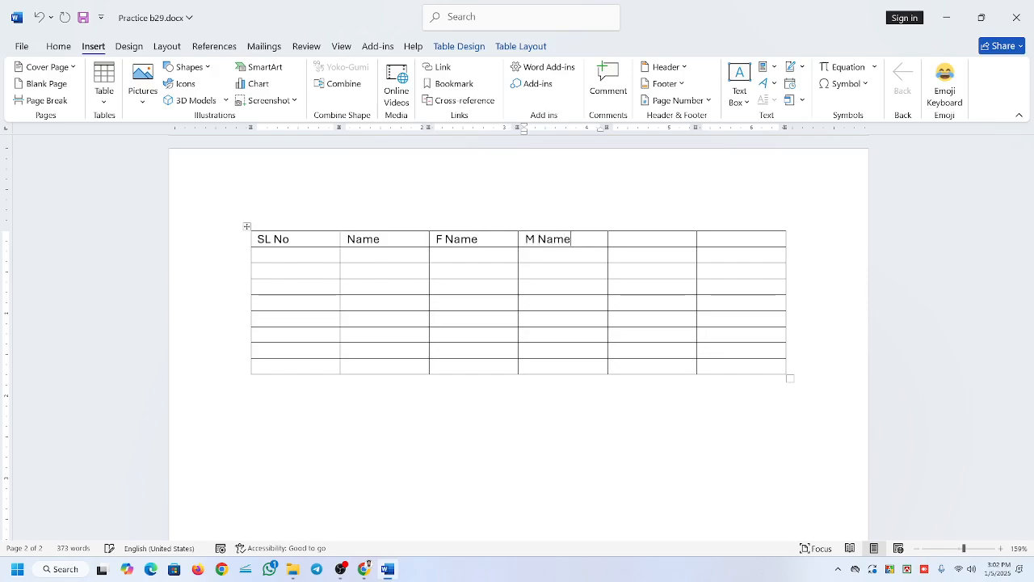
# Enter the headings "Phone" and "Address" in the last two cells of the top row.
pyautogui.press('Tab')
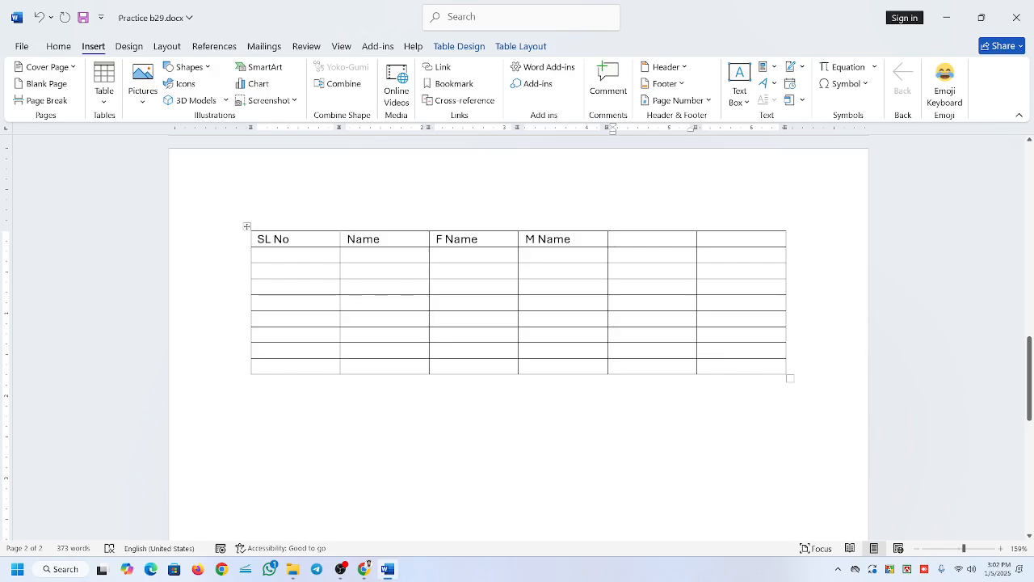
pyautogui.write('Phone')
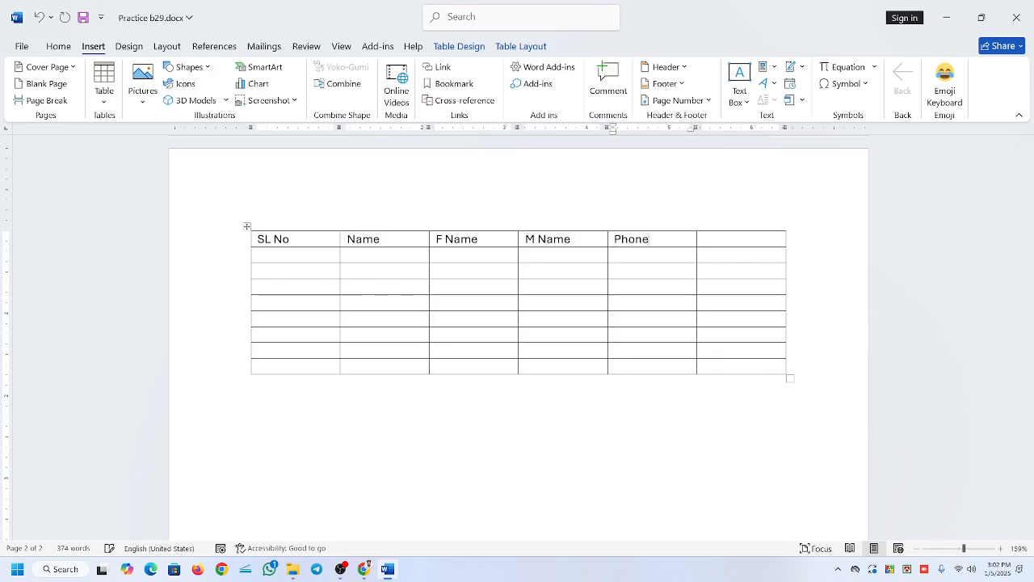
pyautogui.press('Tab')
pyautogui.write('Address')
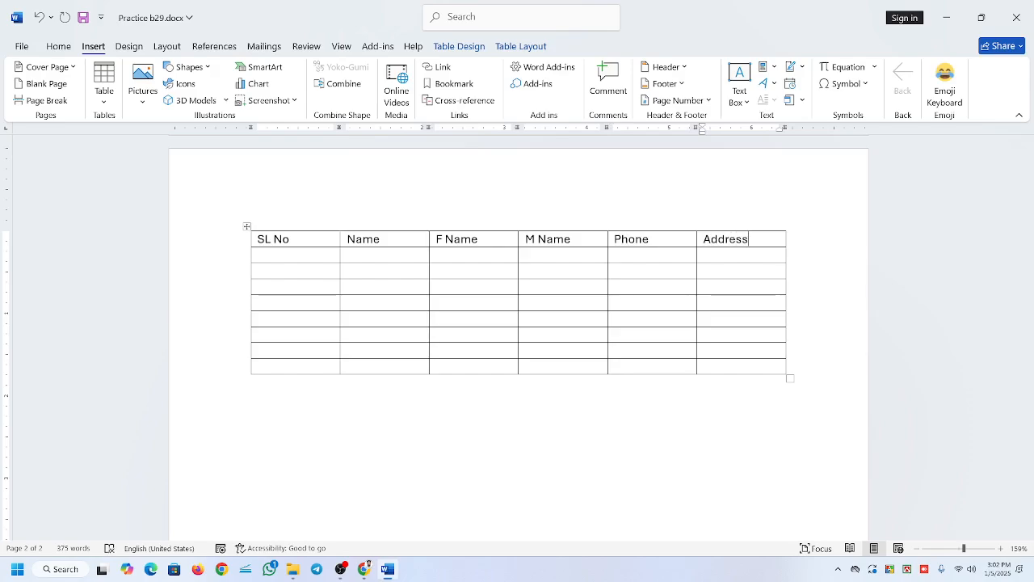
# Number the first four rows below the headings 01 to 04 in the SL No column.
pyautogui.press('Tab')
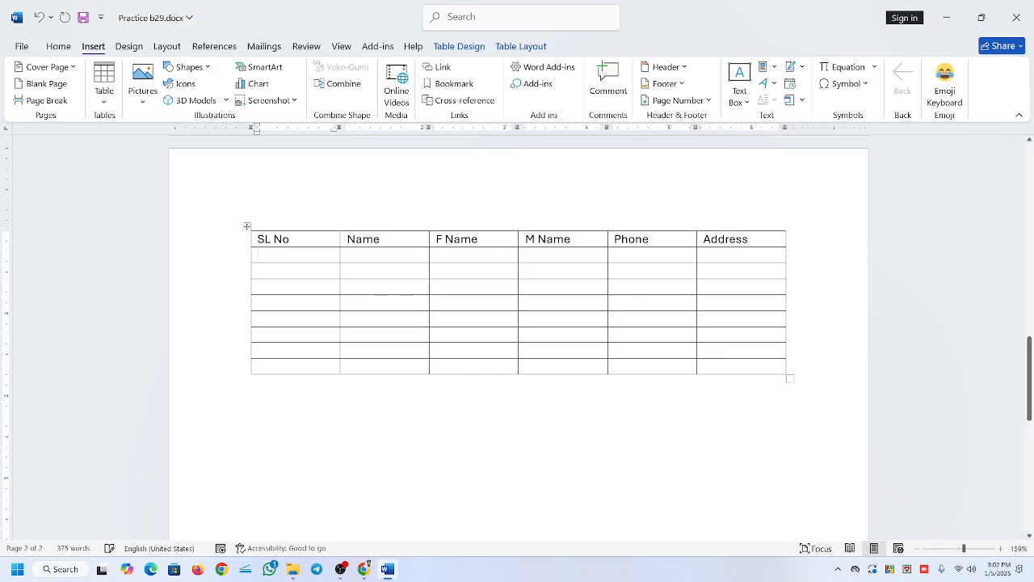
pyautogui.write('01')
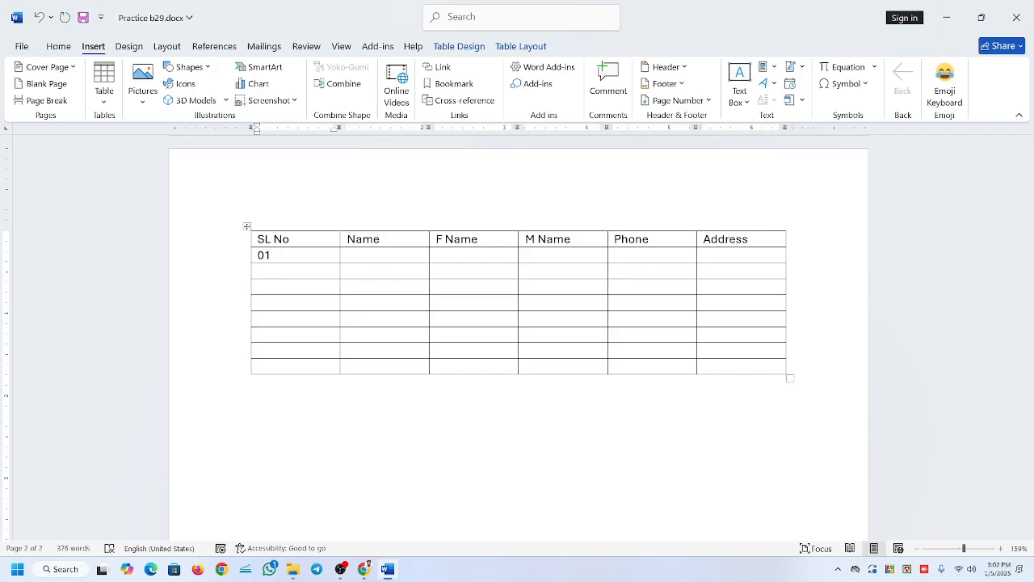
pyautogui.press('Down')
pyautogui.write('02')
pyautogui.write('03')
pyautogui.press('Down')
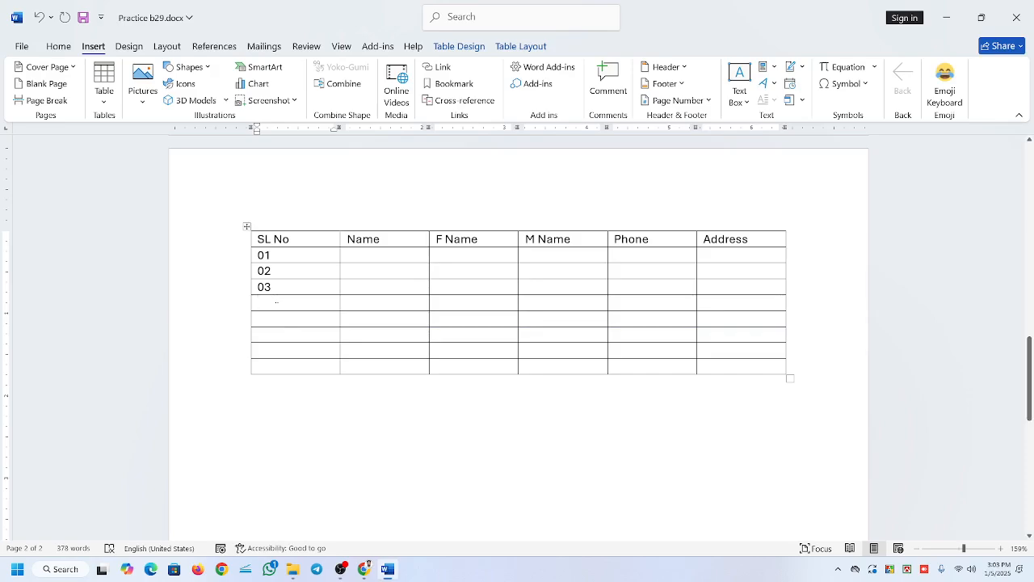
pyautogui.write('04')
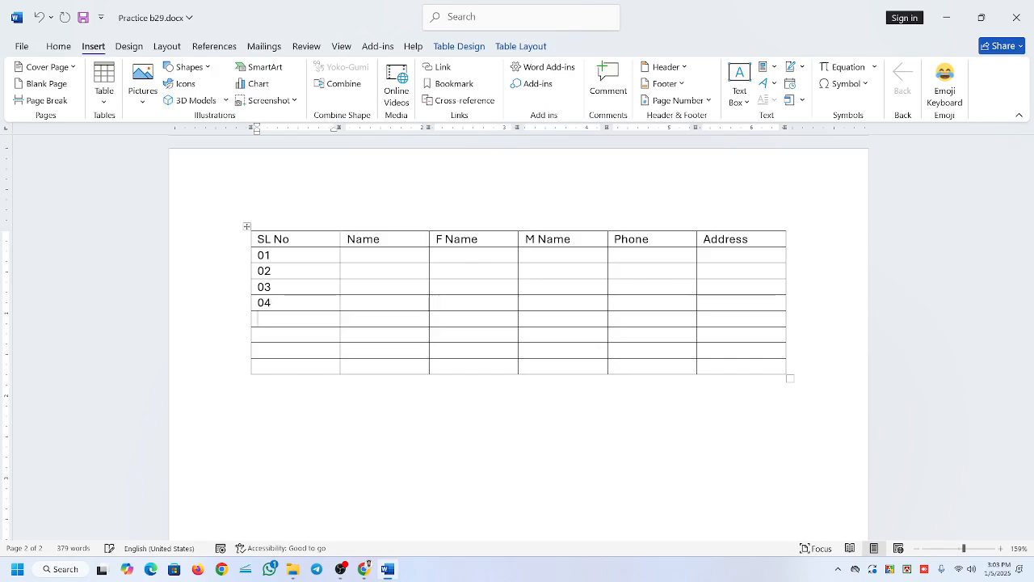
# Continue the SL No column with the numbers 05 to 08 down to the table's last row.
pyautogui.click(257, 318)
pyautogui.write('05')
pyautogui.press('Down')
pyautogui.write('06')
pyautogui.write('0')
pyautogui.write('7')
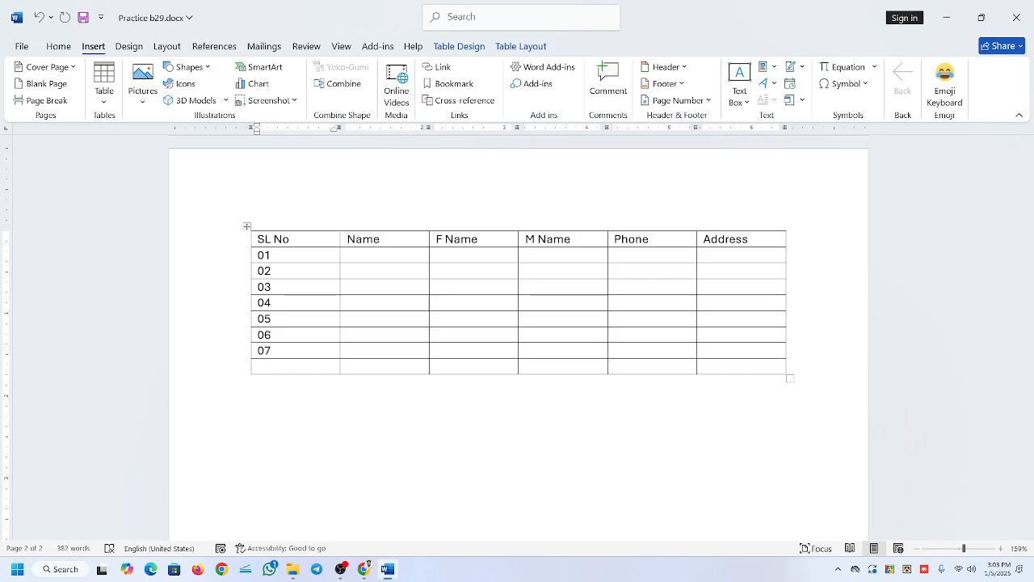
pyautogui.press('Down')
pyautogui.write('08')
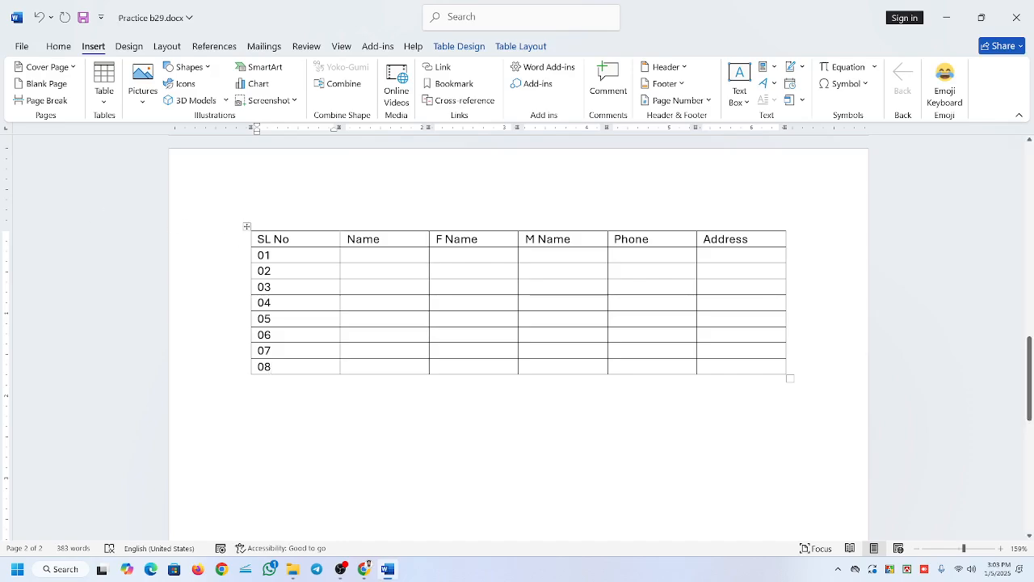
pyautogui.click(275, 255)
pyautogui.press('Down')
pyautogui.hotkey('shift', 'Down')
pyautogui.hotkey('shift', 'Down')
pyautogui.hotkey('shift', 'Down')
pyautogui.hotkey('shift', 'Down')
pyautogui.hotkey('shift', 'Down')
pyautogui.hotkey('shift', 'Down')
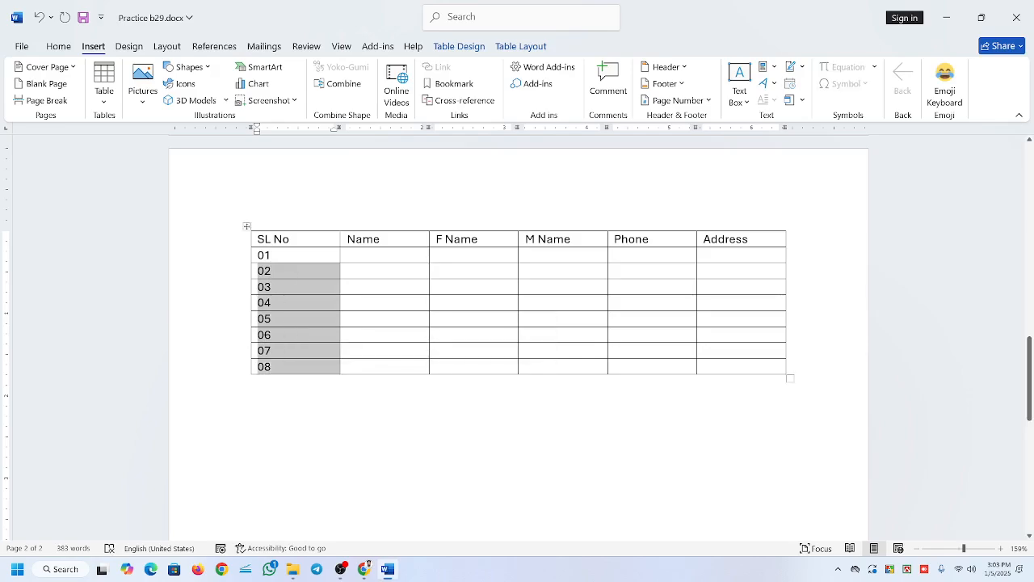
pyautogui.click(274, 255)
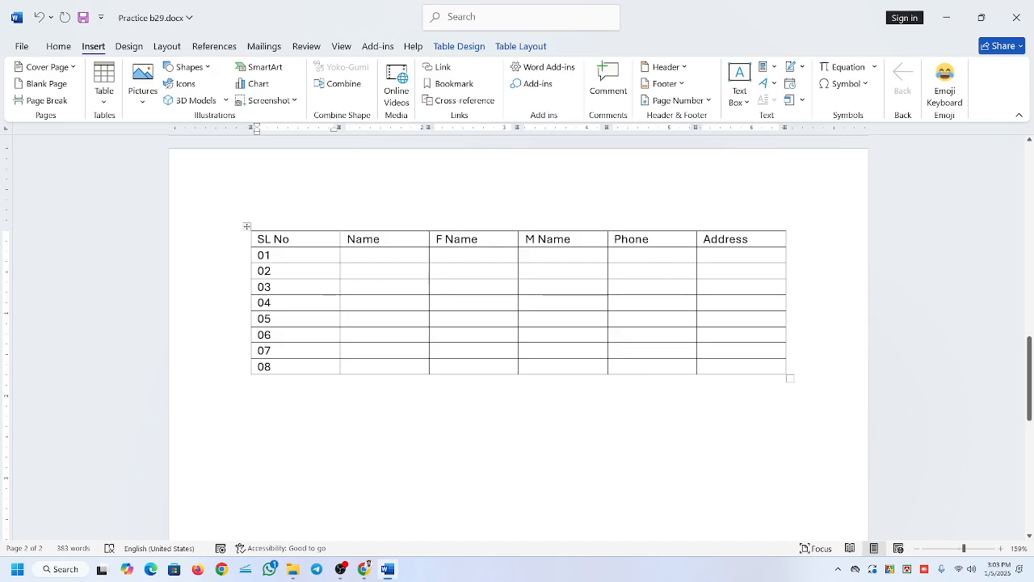
# Enter the person's full name in the Name cell of row 01.
pyautogui.click(348, 255)
pyautogui.click(272, 256)
pyautogui.press('Tab')
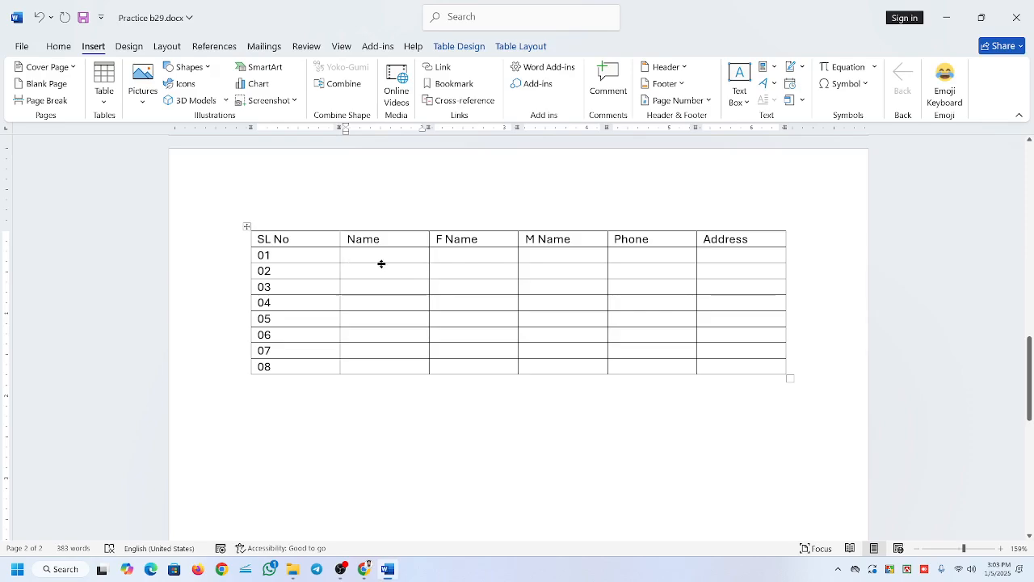
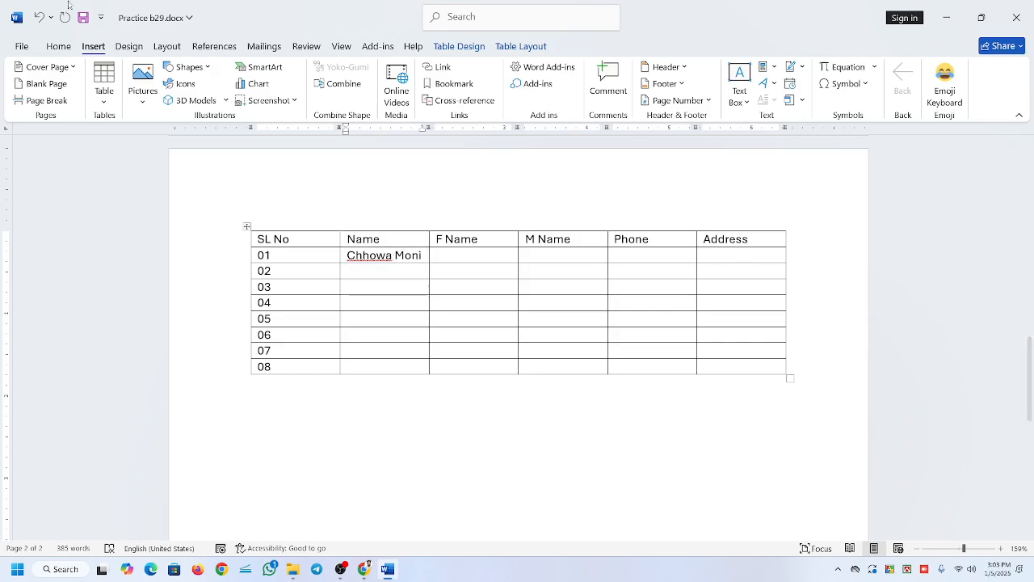
pyautogui.press('Tab')
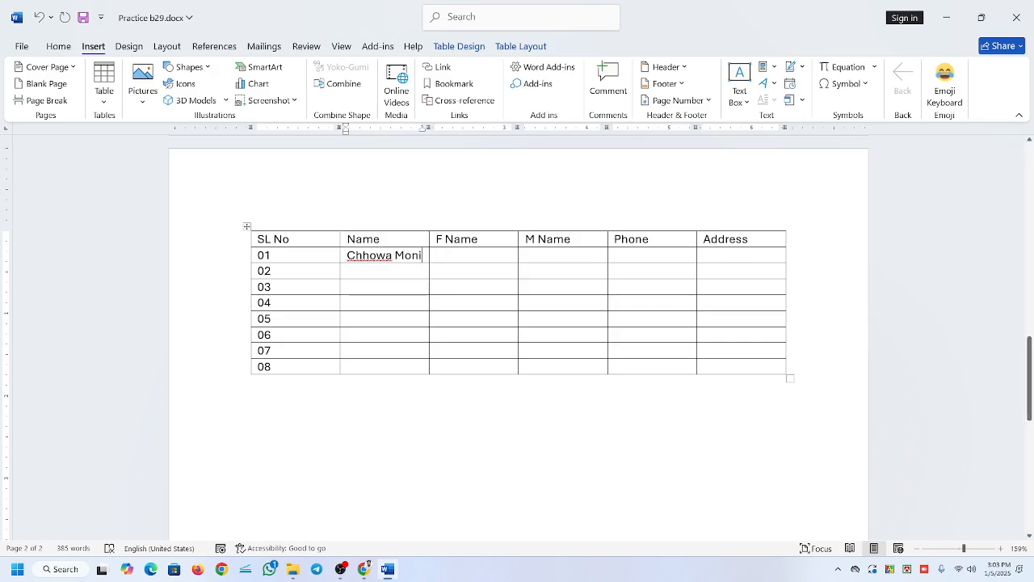
# Fill in the person's phone number in the Phone cell of row 01, leaving F Name and M Name empty.
pyautogui.press('Left')
pyautogui.press('Tab')
pyautogui.press('Tab')
pyautogui.press('Tab')
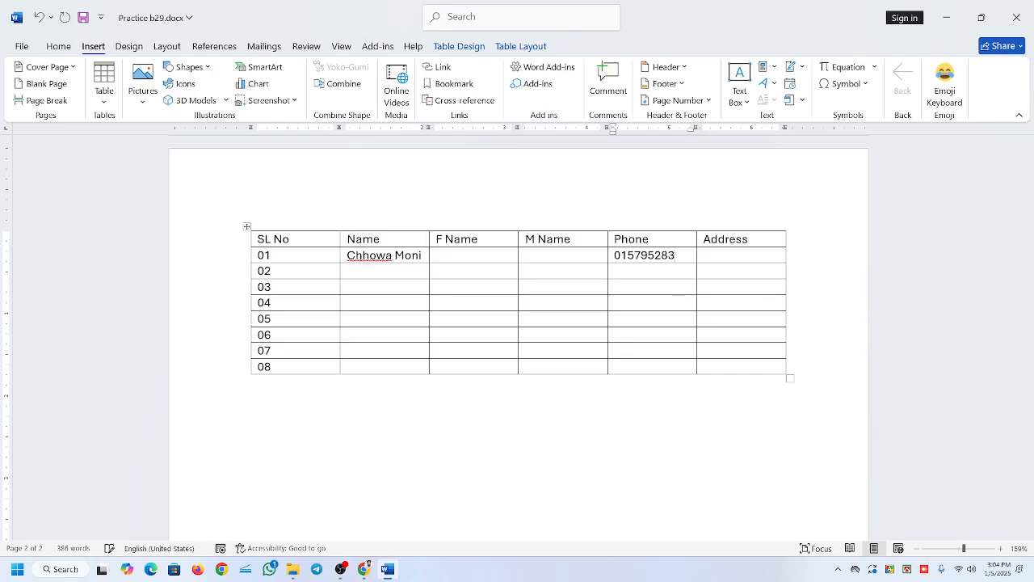
# Step through the cells of row 02 and other parts of the table to examine moving between cells.
pyautogui.press('Tab')
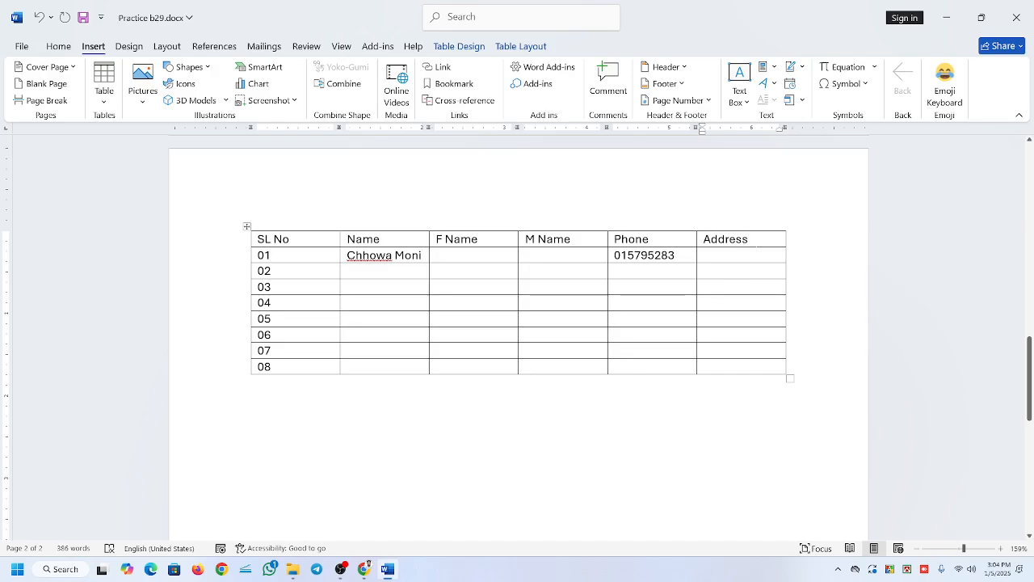
pyautogui.press('Tab')
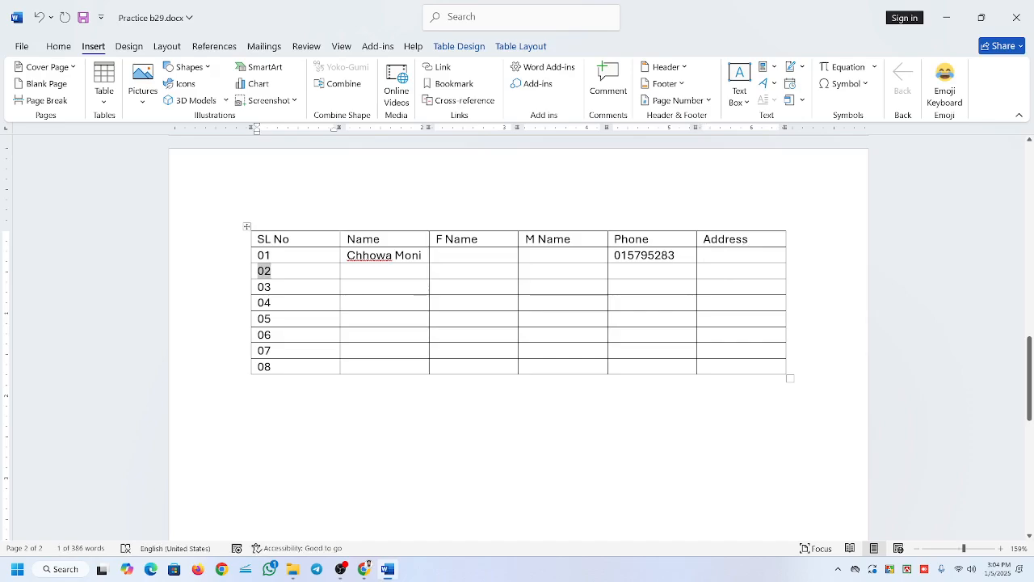
pyautogui.press('Right')
pyautogui.press('Right')
pyautogui.press('Right')
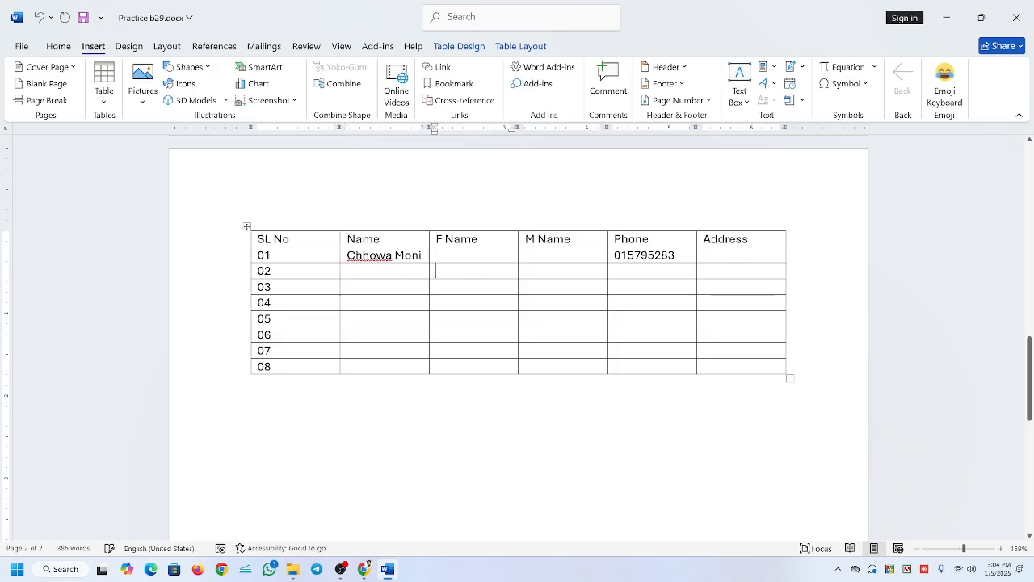
pyautogui.press('Right')
pyautogui.press('Right')
pyautogui.press('Right')
pyautogui.press('Tab')
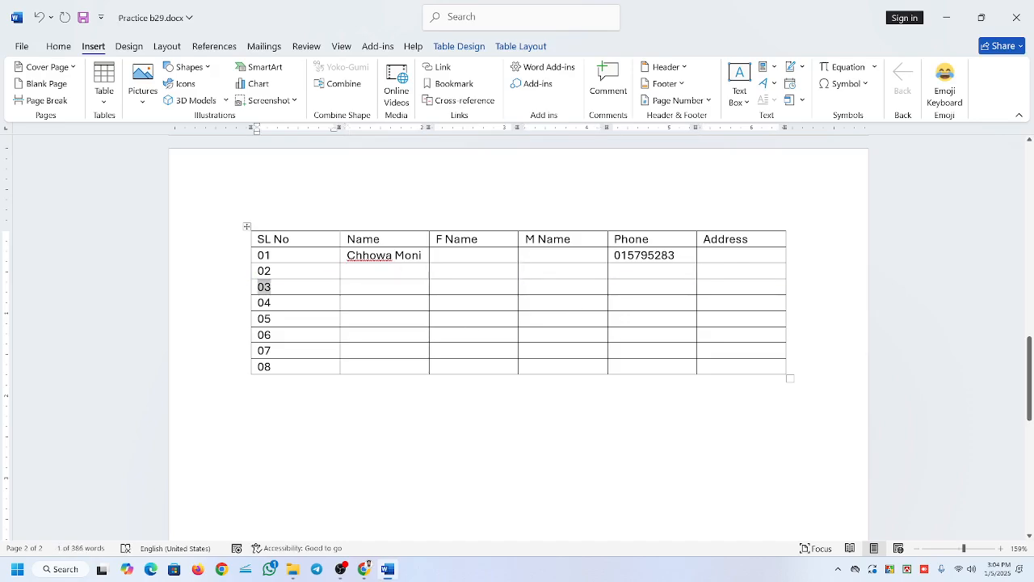
pyautogui.hotkey('shift', 'Tab')
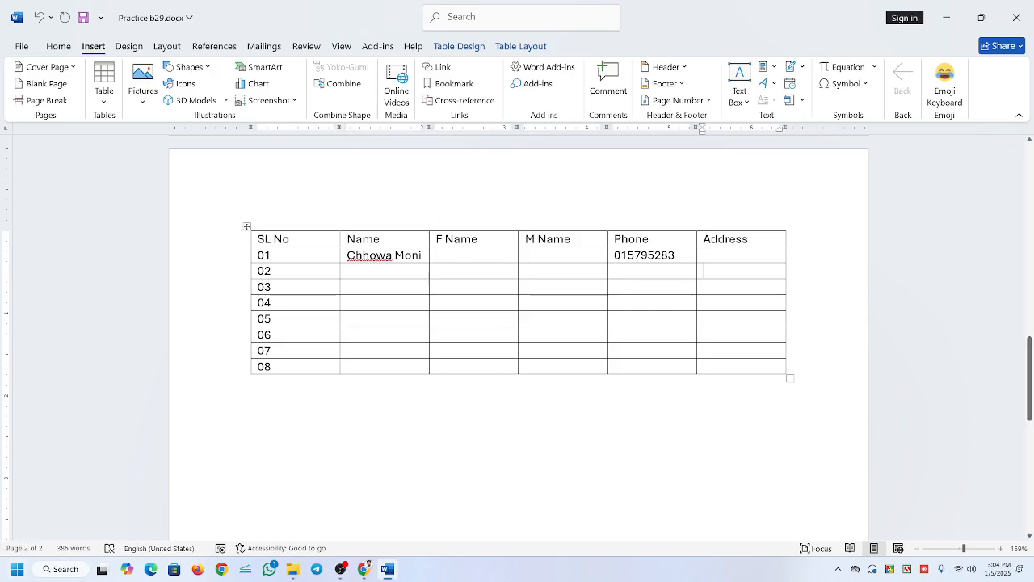
pyautogui.click(525, 318)
pyautogui.click(745, 333)
pyautogui.click(291, 240)
pyautogui.click(373, 239)
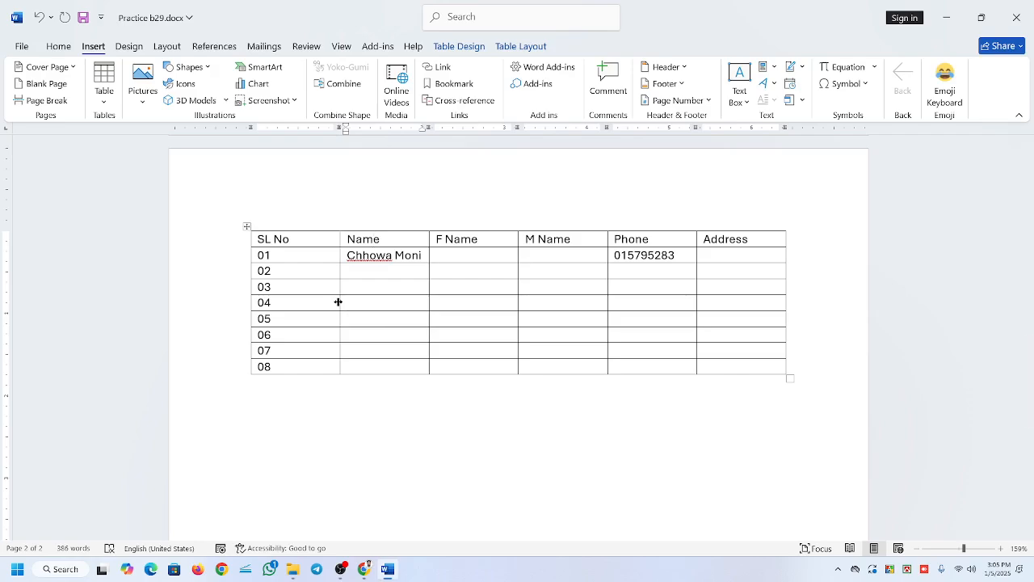
# Narrow the SL No column to fit its heading and pull in the border between Name and F Name.
pyautogui.moveTo(339, 301); pyautogui.dragTo(297, 298)
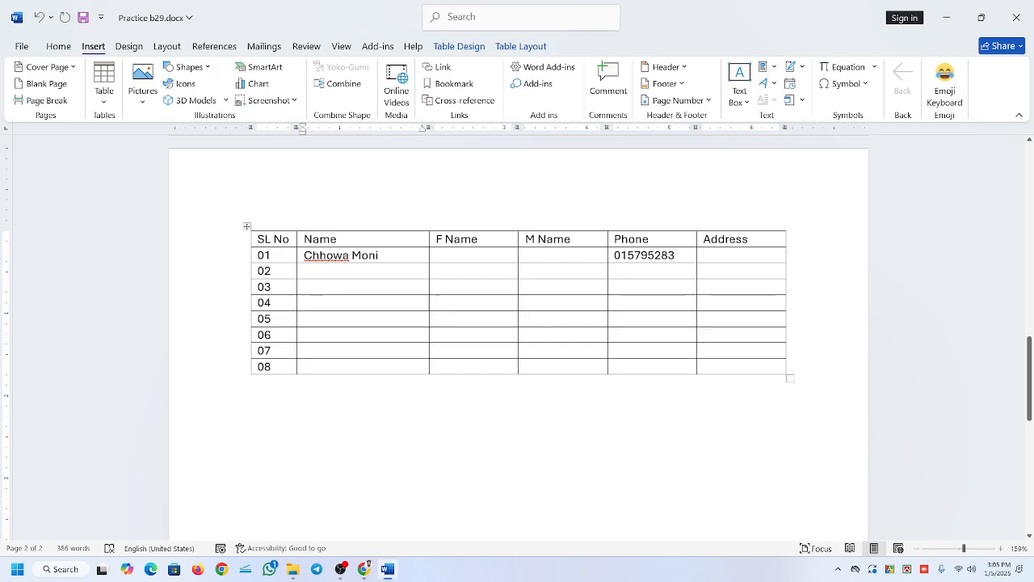
pyautogui.press('Up')
pyautogui.moveTo(429, 272); pyautogui.dragTo(416, 272)
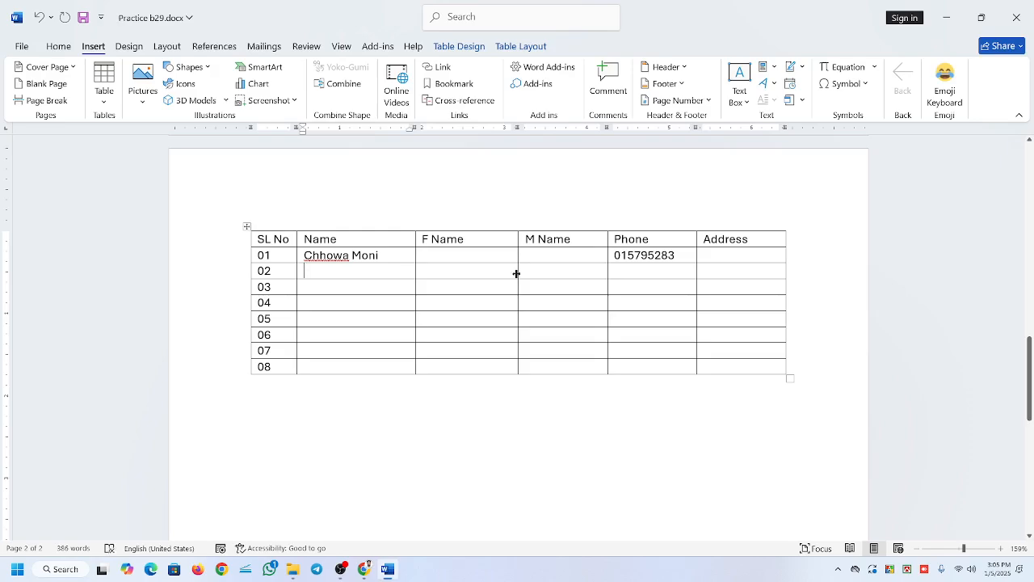
# Adjust the borders around the M Name column so F Name is slightly wider and Phone is narrower.
pyautogui.moveTo(518, 273)
pyautogui.mouseDown()
pyautogui.moveTo(503, 272)
pyautogui.moveTo(513, 274)
pyautogui.mouseUp()
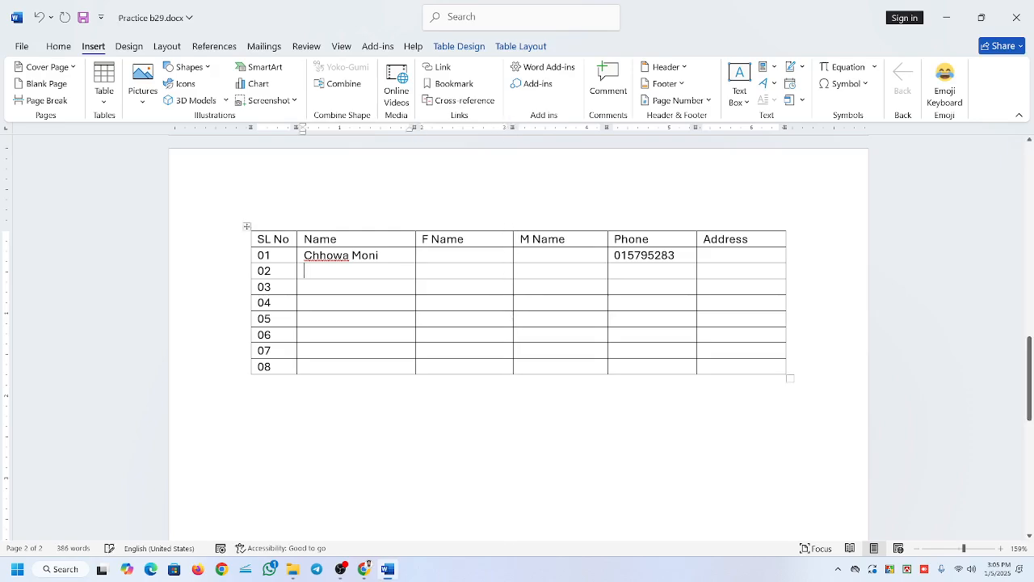
pyautogui.moveTo(608, 267); pyautogui.dragTo(626, 270)
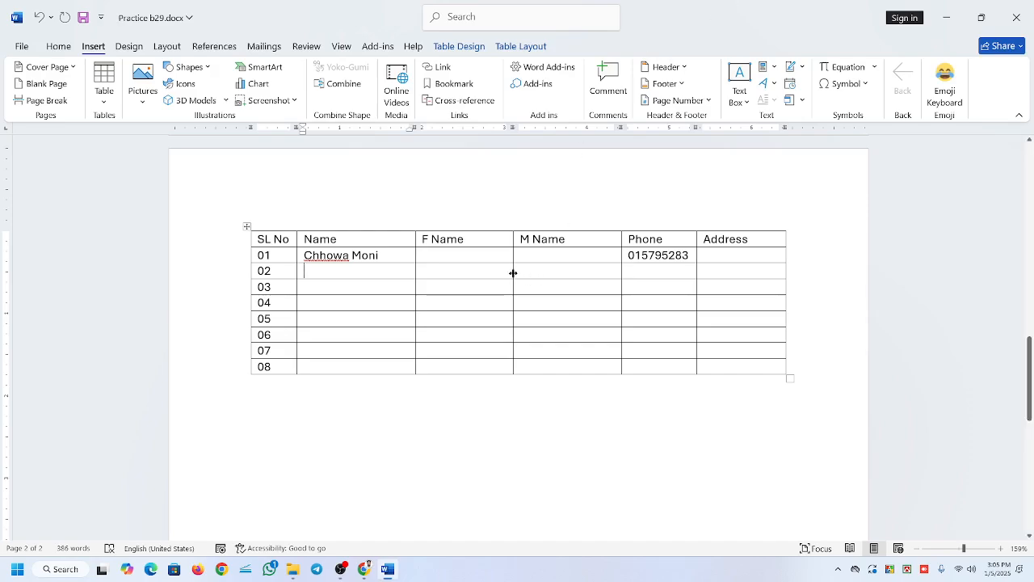
pyautogui.moveTo(513, 273); pyautogui.dragTo(621, 272)
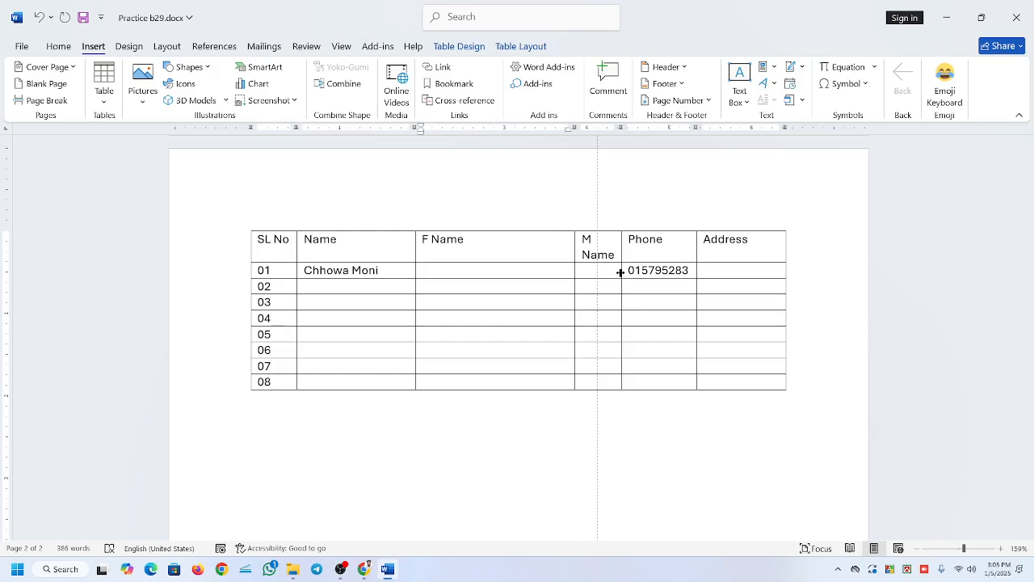
pyautogui.moveTo(621, 272); pyautogui.dragTo(524, 268)
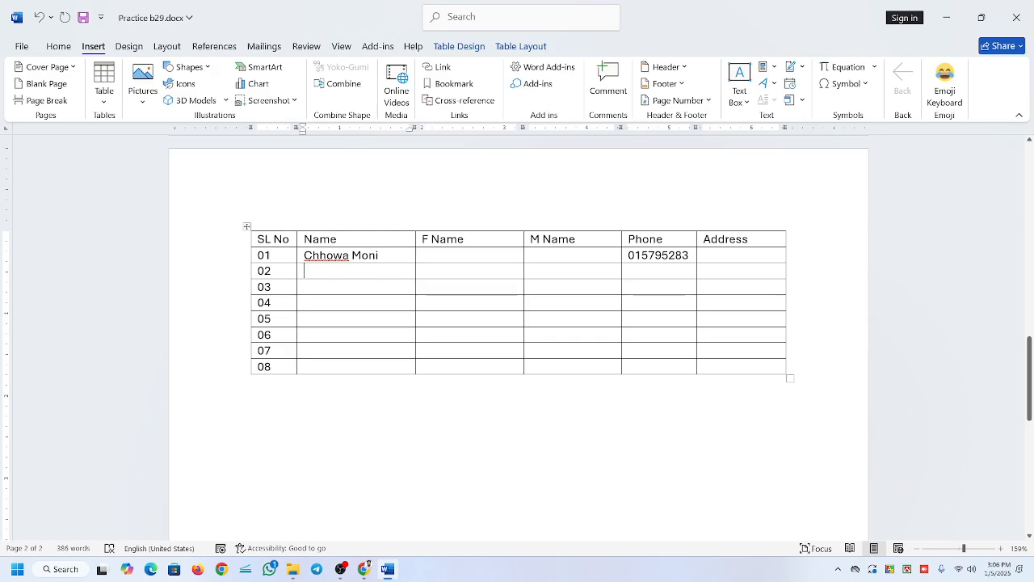
pyautogui.click(215, 257)
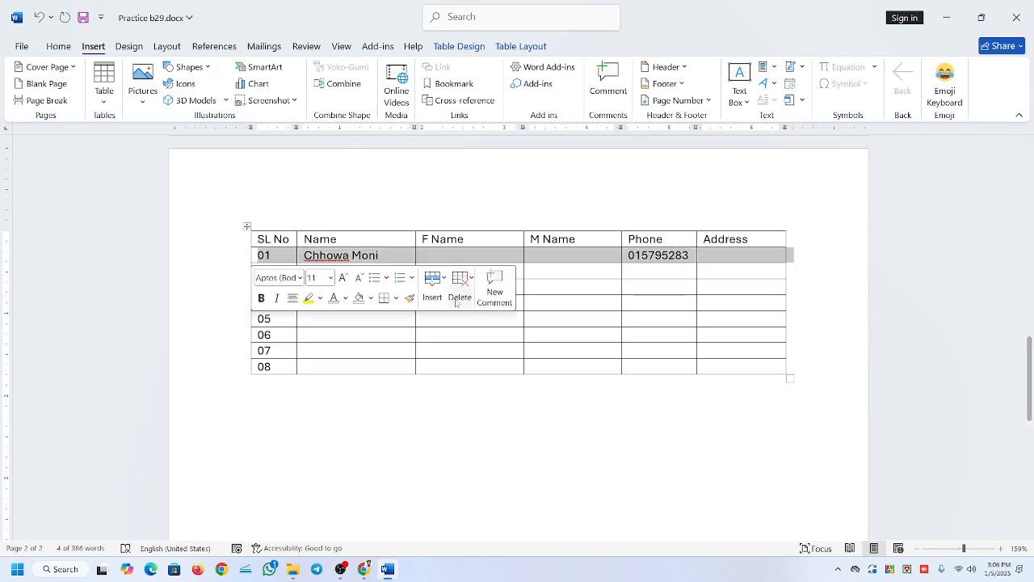
pyautogui.click(533, 319)
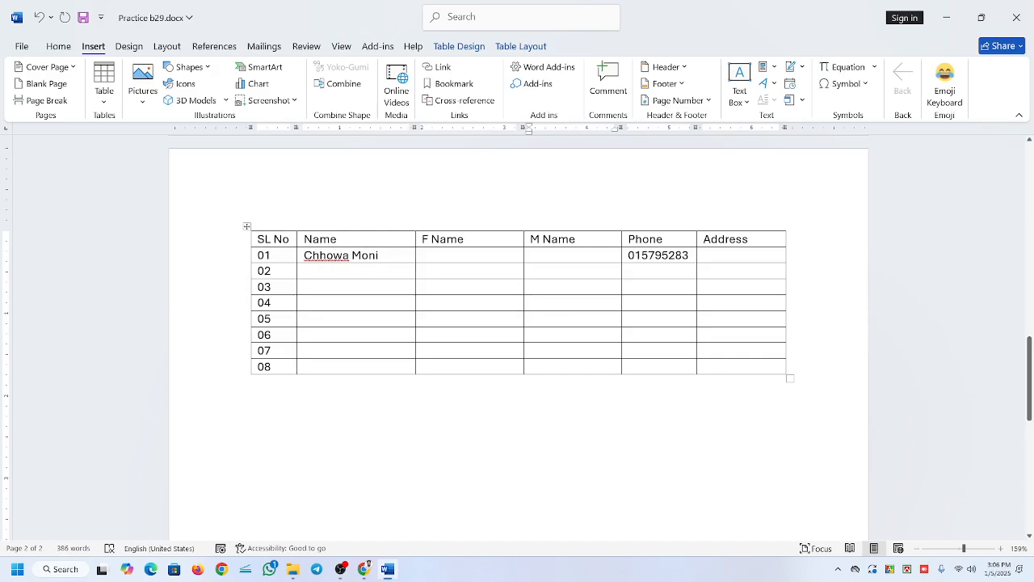
pyautogui.moveTo(393, 263); pyautogui.dragTo(305, 255)
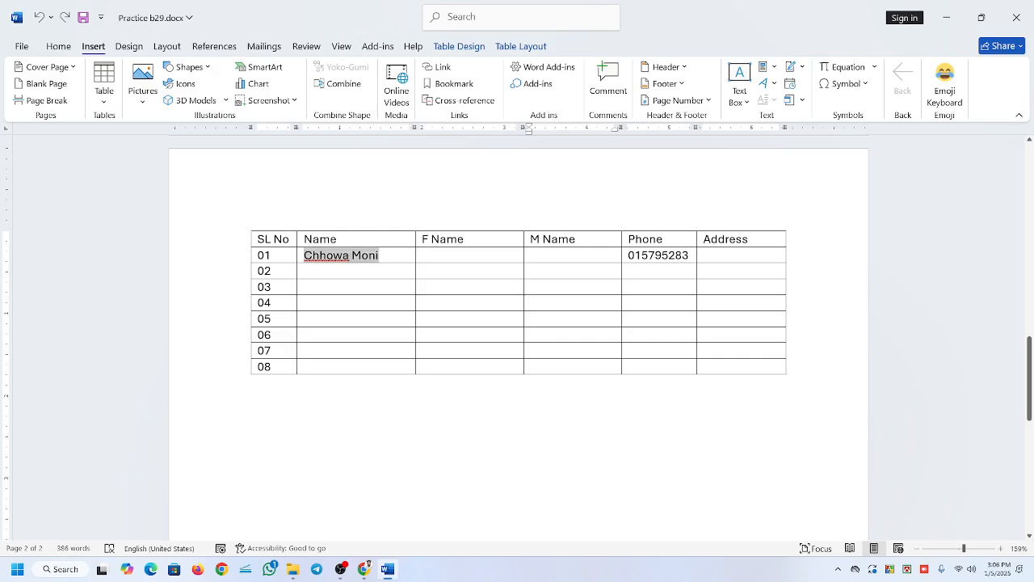
pyautogui.click(410, 320)
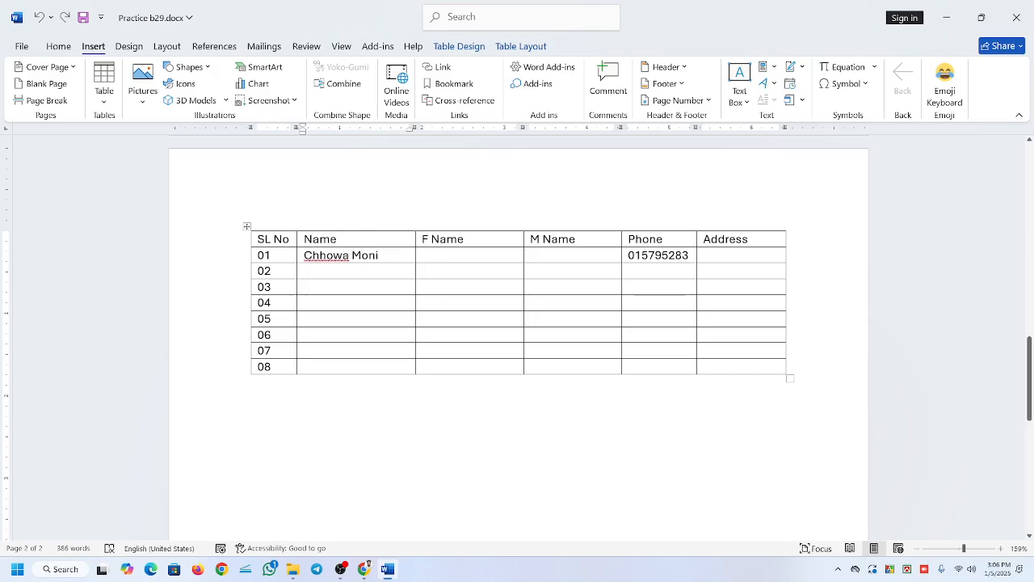
# Select the name in row 01 and enlarge its font by six size increments.
pyautogui.moveTo(378, 255); pyautogui.dragTo(305, 255)
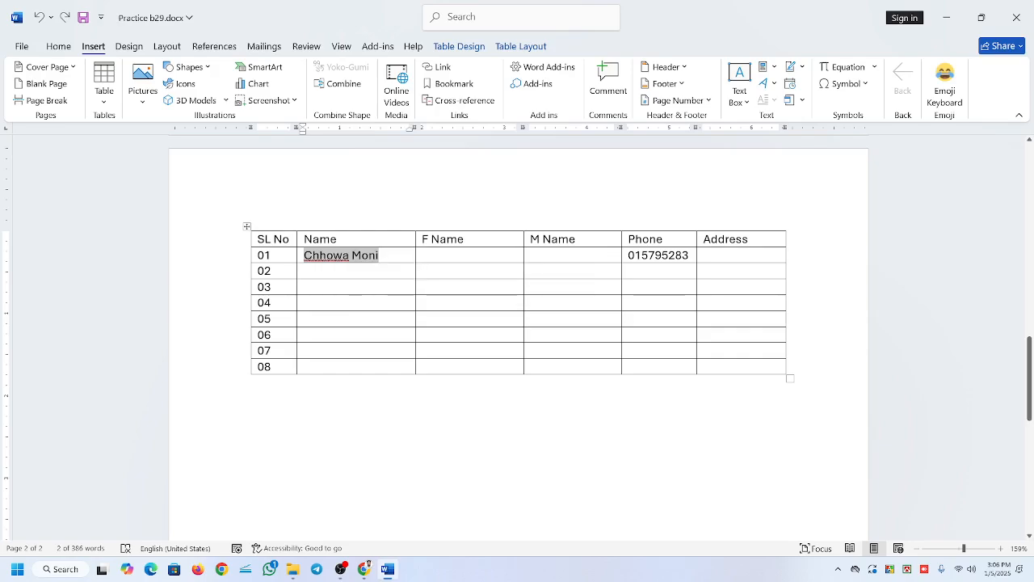
pyautogui.hotkey('ctrl', 'shift', '.')
pyautogui.hotkey('ctrl', 'shift', '.')
pyautogui.hotkey('ctrl', 'shift', '.')
pyautogui.hotkey('ctrl', 'shift', '.')
pyautogui.hotkey('ctrl', 'shift', '.')
pyautogui.hotkey('ctrl', 'shift', '.')
pyautogui.hotkey('ctrl', 'shift', '.')
pyautogui.hotkey('ctrl', 'shift', '.')
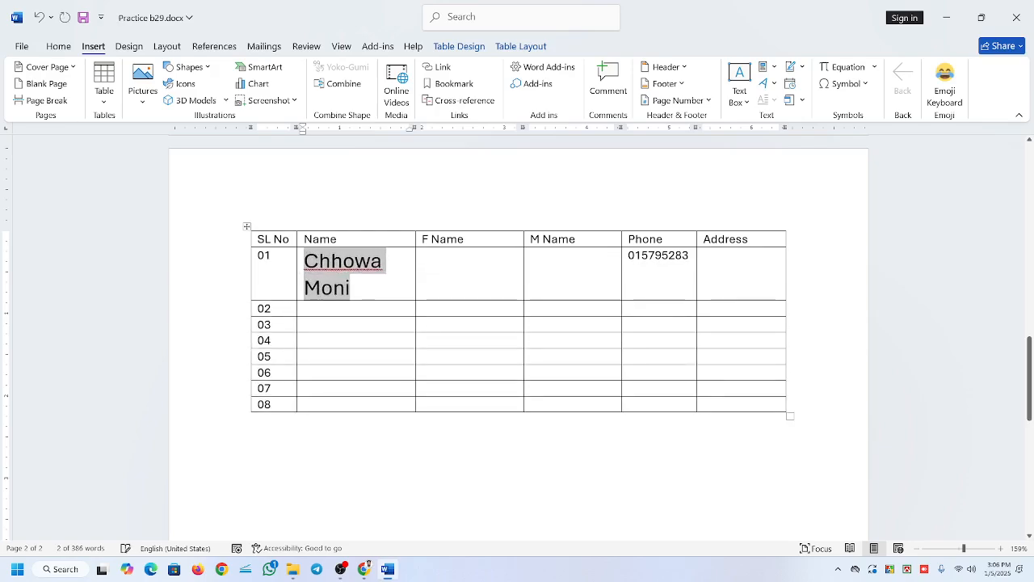
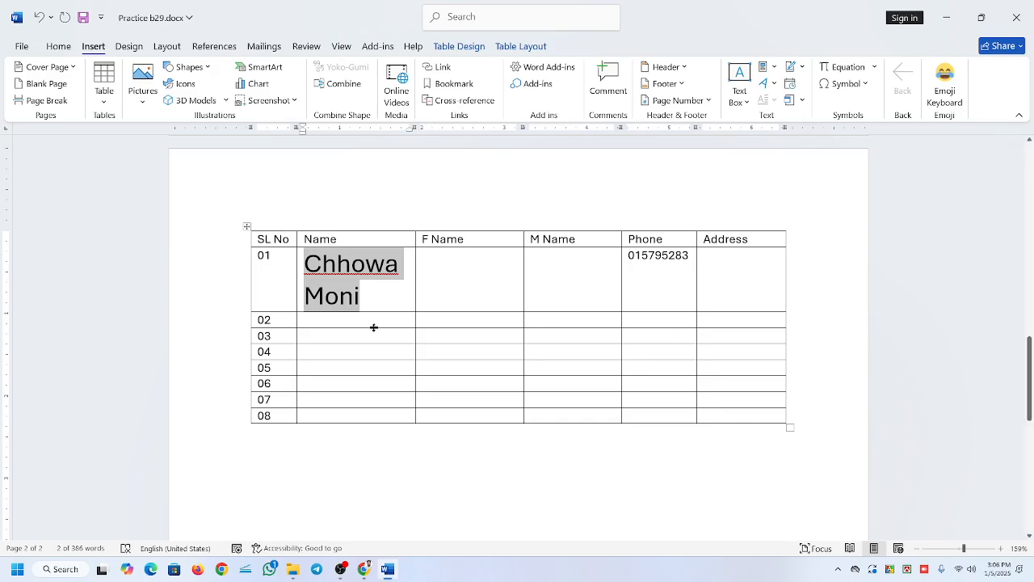
# Shrink the font of the name in row 01 by six size decrements and move to the next cell.
pyautogui.hotkey('ctrl', '[')
pyautogui.hotkey('ctrl', '[')
pyautogui.hotkey('ctrl', '[')
pyautogui.hotkey('ctrl', '[')
pyautogui.hotkey('ctrl', '[')
pyautogui.hotkey('ctrl', '[')
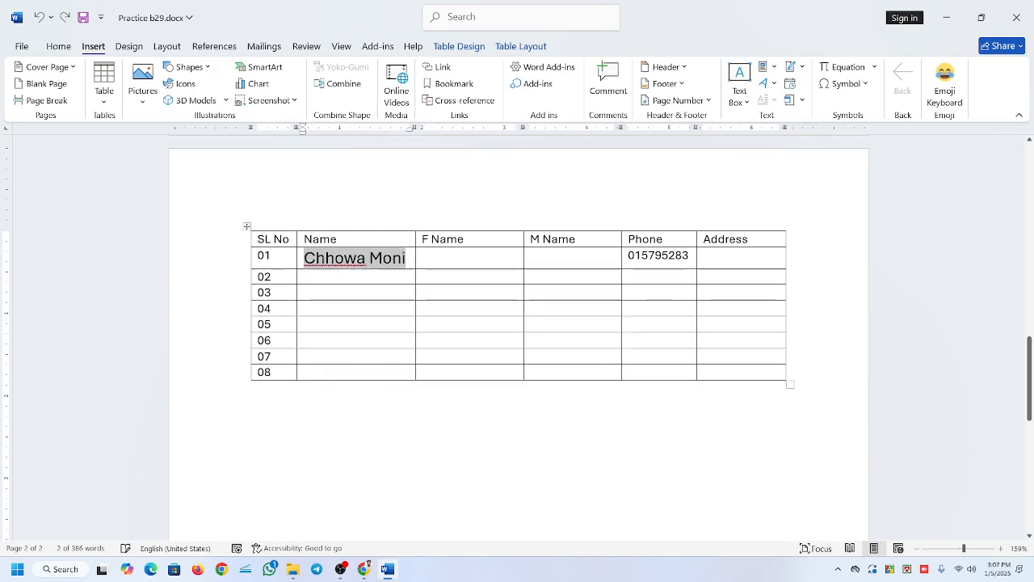
pyautogui.hotkey('ctrl', '[')
pyautogui.hotkey('ctrl', '[')
pyautogui.hotkey('ctrl', '[')
pyautogui.hotkey('ctrl', '[')
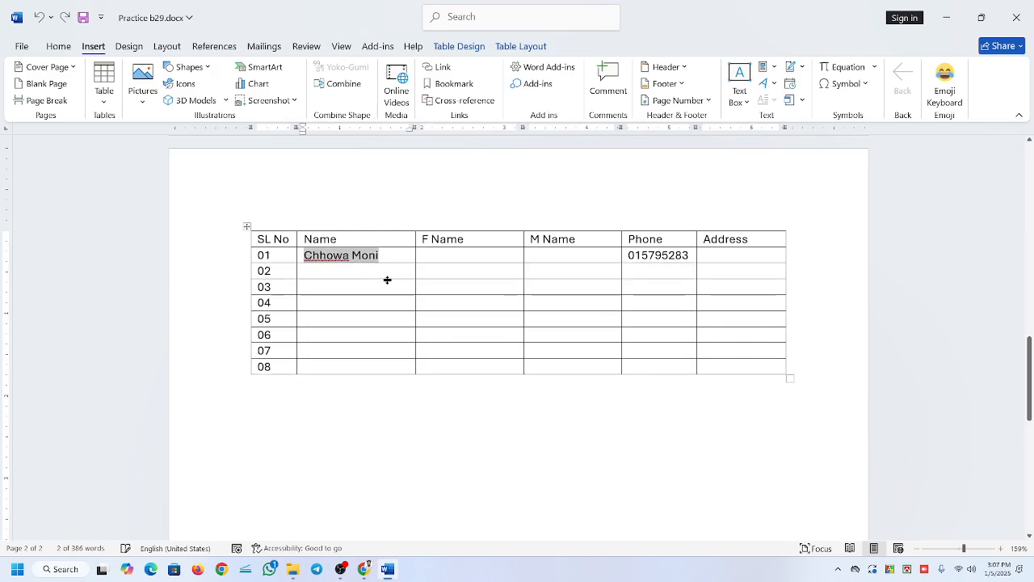
pyautogui.press('Tab')
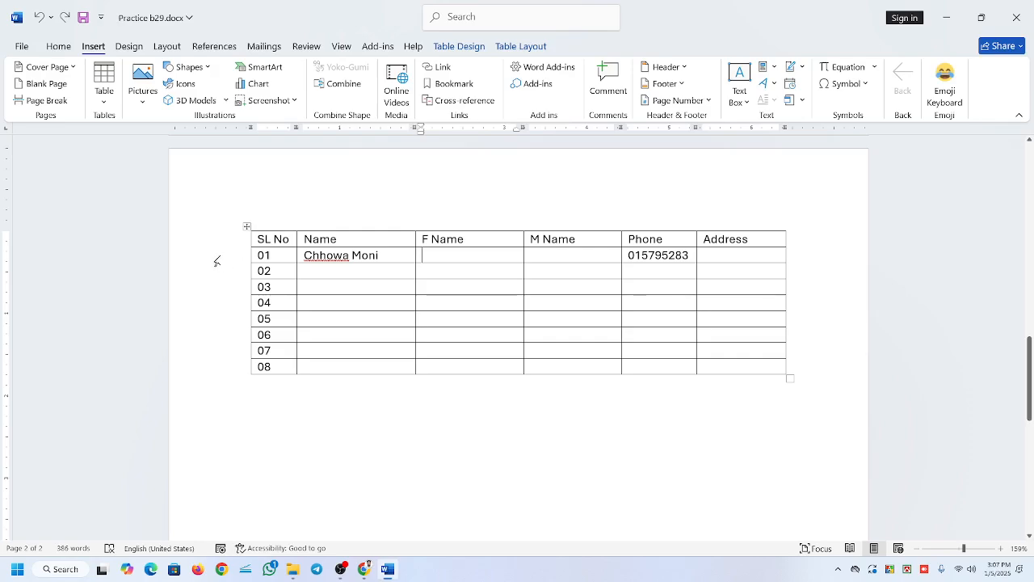
# Select row 01, its serial number and the Name cell of row 06 to examine row and cell selection.
pyautogui.click(218, 260)
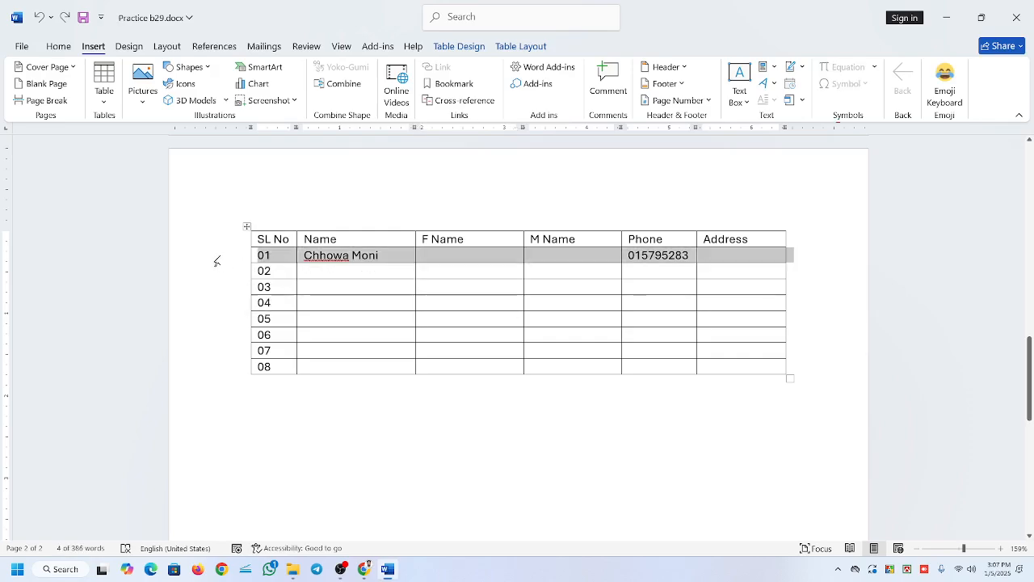
pyautogui.click(275, 255)
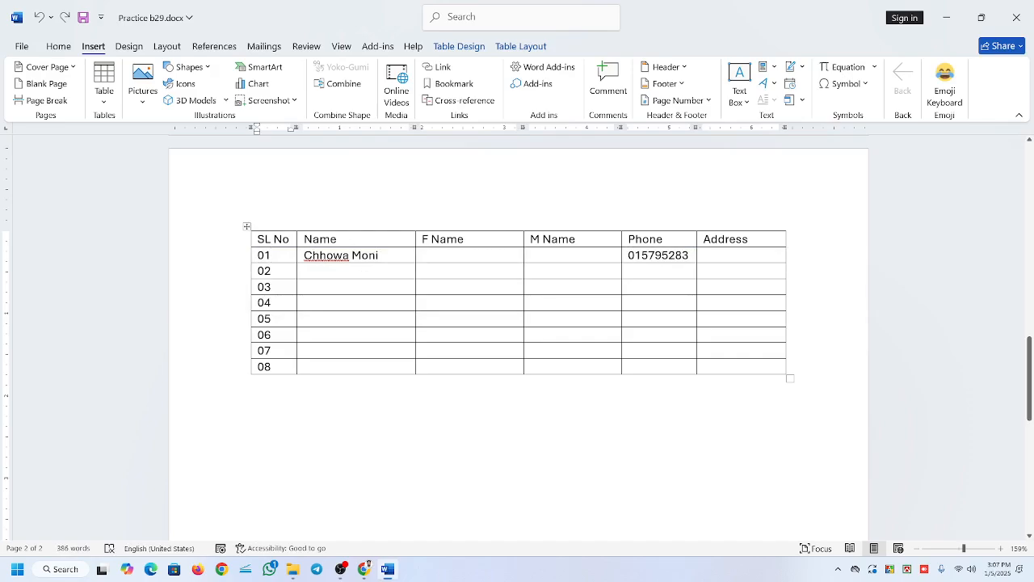
pyautogui.doubleClick(266, 256)
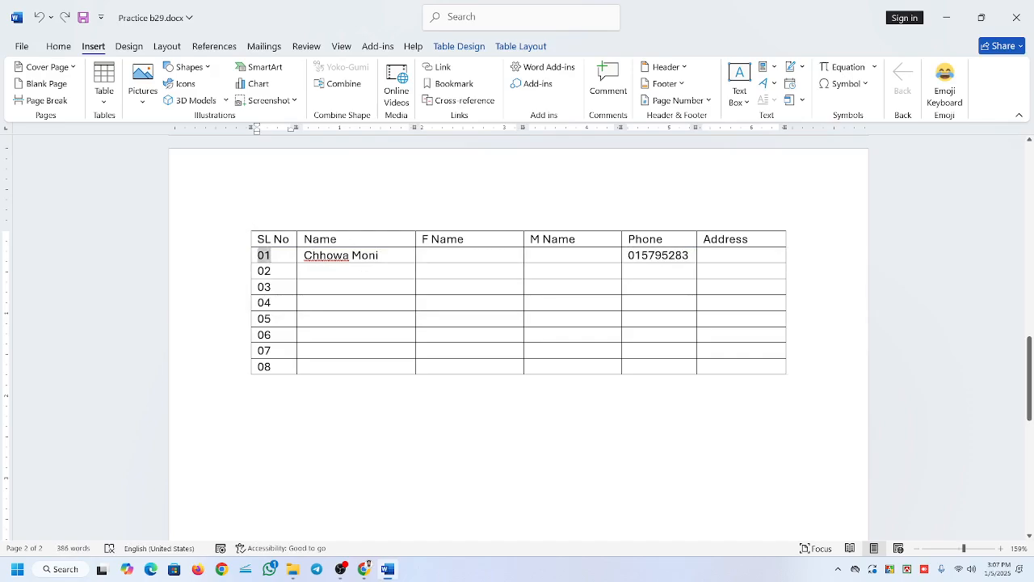
pyautogui.click(221, 276)
pyautogui.click(374, 338)
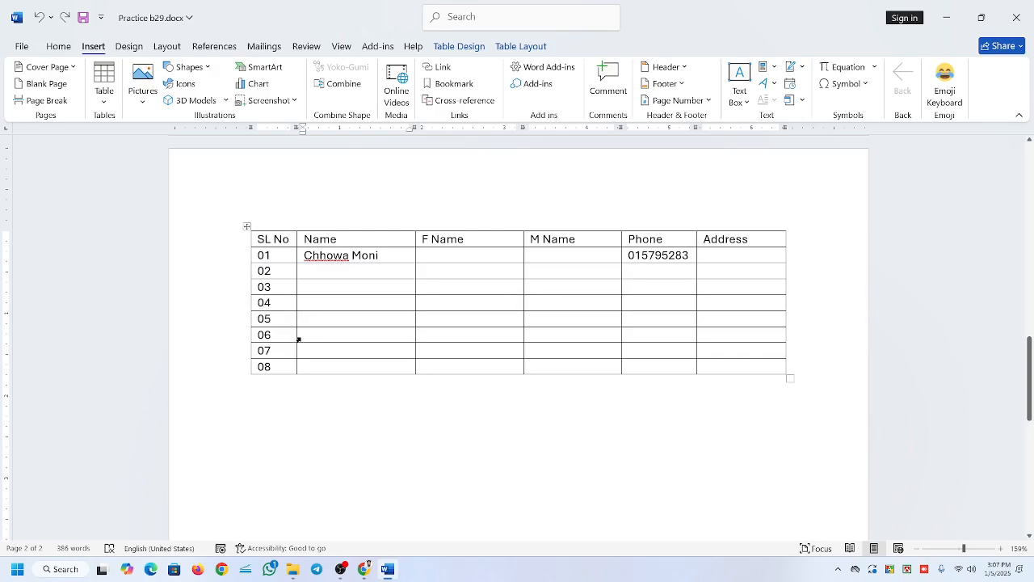
pyautogui.click(298, 338)
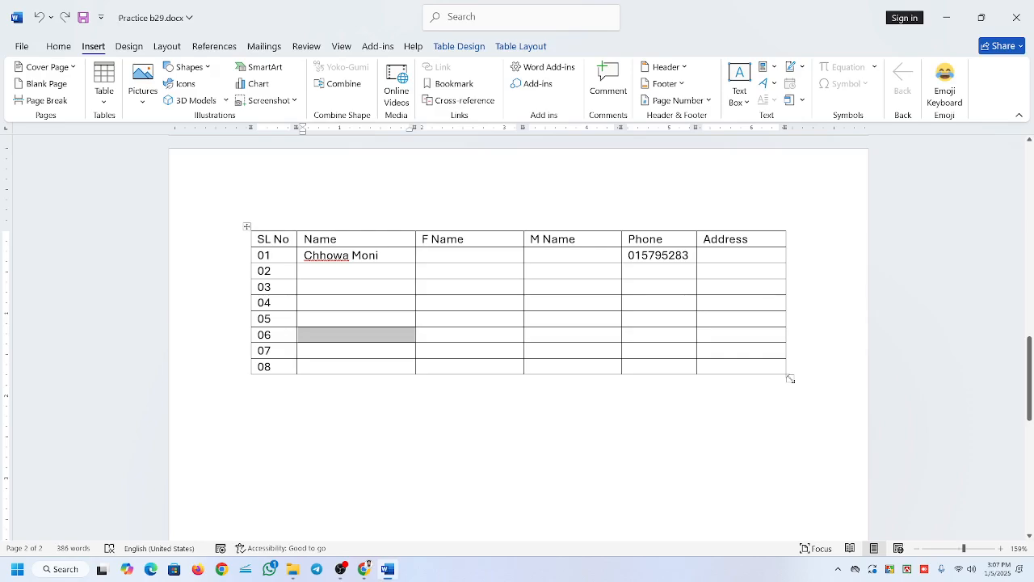
# Resize the whole table by stretching it taller, collapsing the rows to minimum height and widening it slightly.
pyautogui.moveTo(791, 379); pyautogui.dragTo(801, 458)
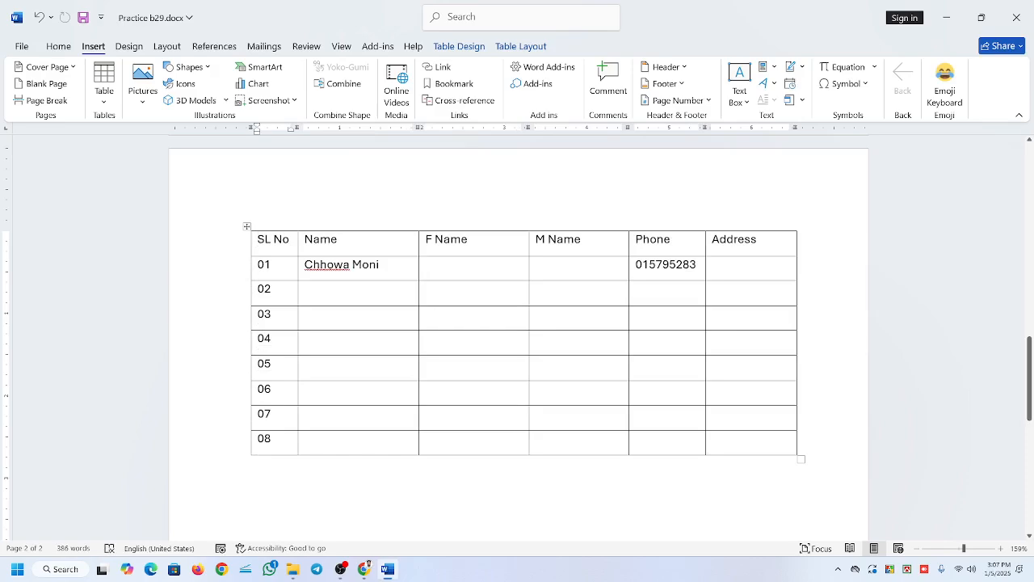
pyautogui.moveTo(801, 459); pyautogui.dragTo(777, 534)
pyautogui.scroll(-2, 777, 525)
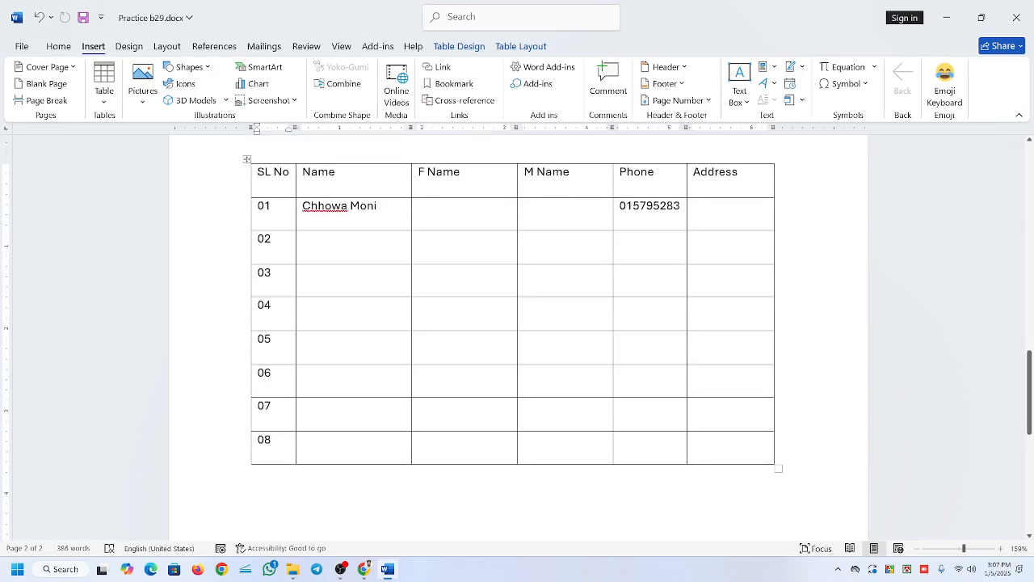
pyautogui.moveTo(780, 469); pyautogui.dragTo(772, 250)
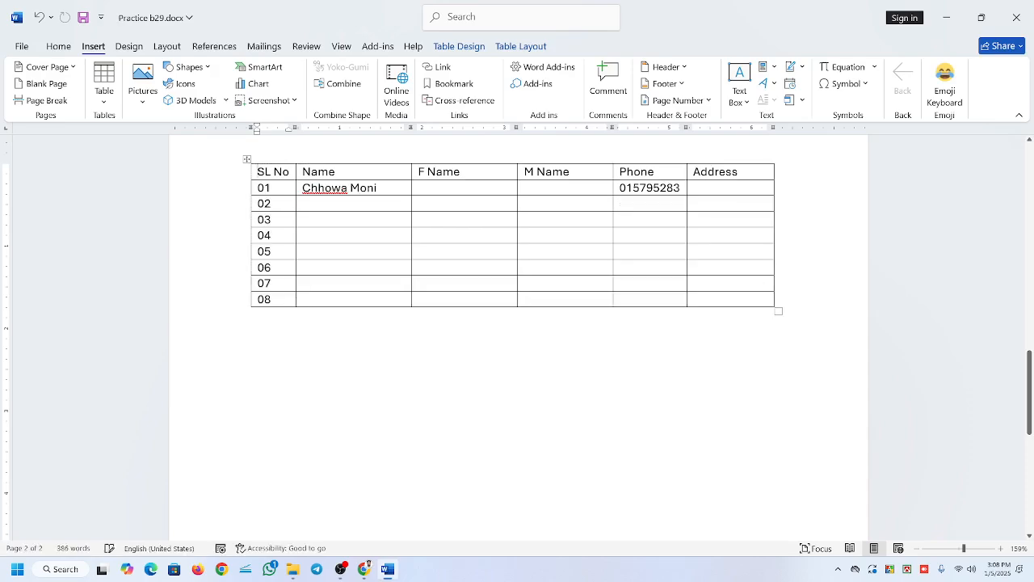
pyautogui.moveTo(777, 308); pyautogui.dragTo(804, 310)
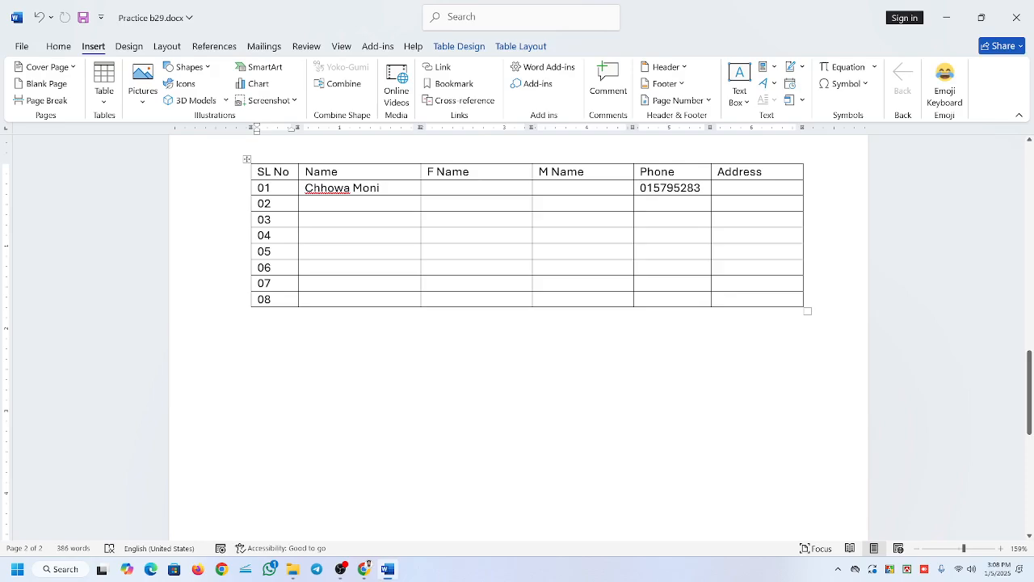
# Insert a blank column between M Name and Phone.
pyautogui.click(540, 187)
pyautogui.click(665, 177)
pyautogui.scroll(2, 517, 323)
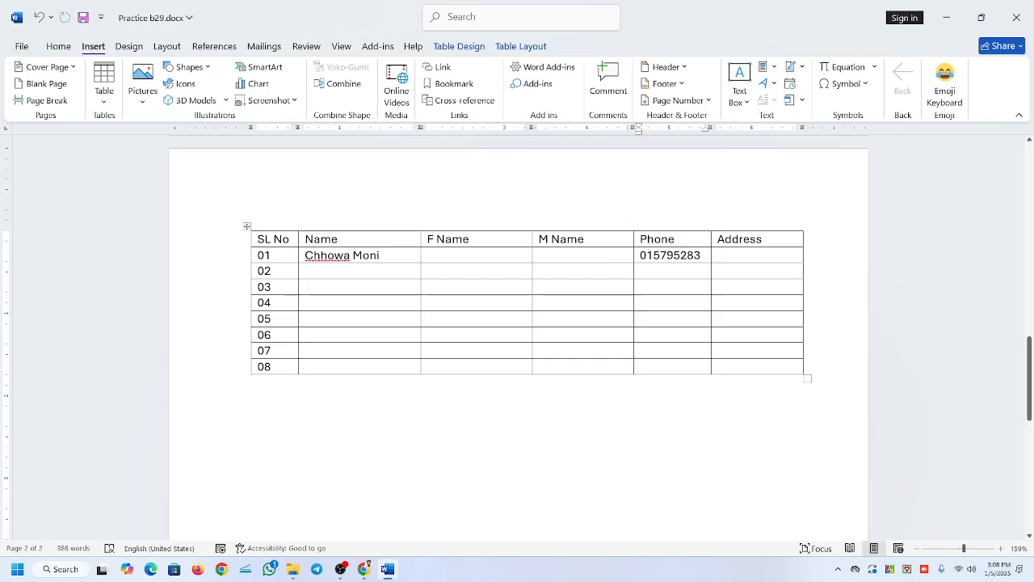
pyautogui.click(586, 239)
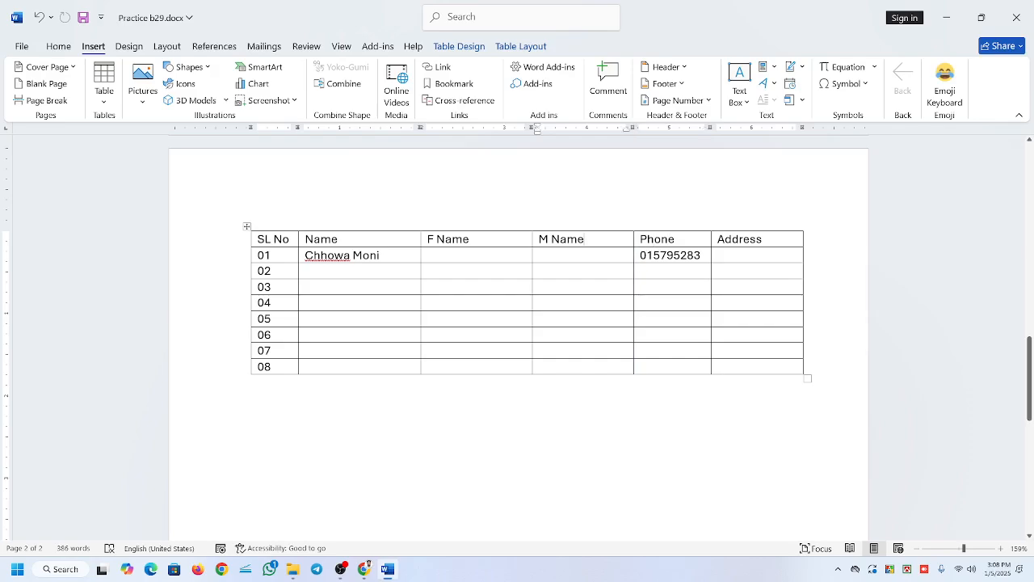
pyautogui.click(675, 239)
pyautogui.moveTo(635, 229)
pyautogui.moveTo(804, 228)
pyautogui.moveTo(533, 227)
pyautogui.click(635, 227)
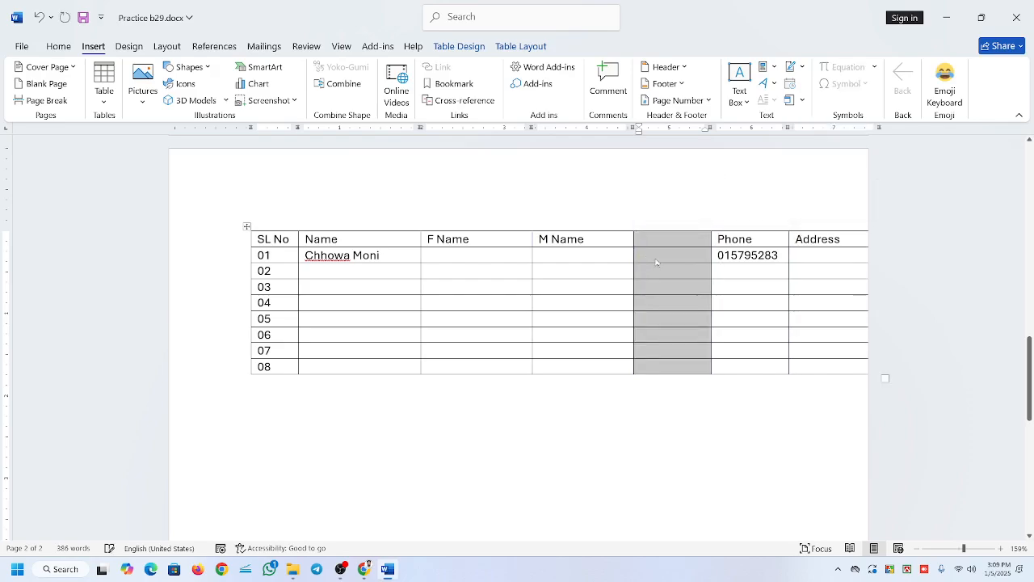
pyautogui.click(650, 256)
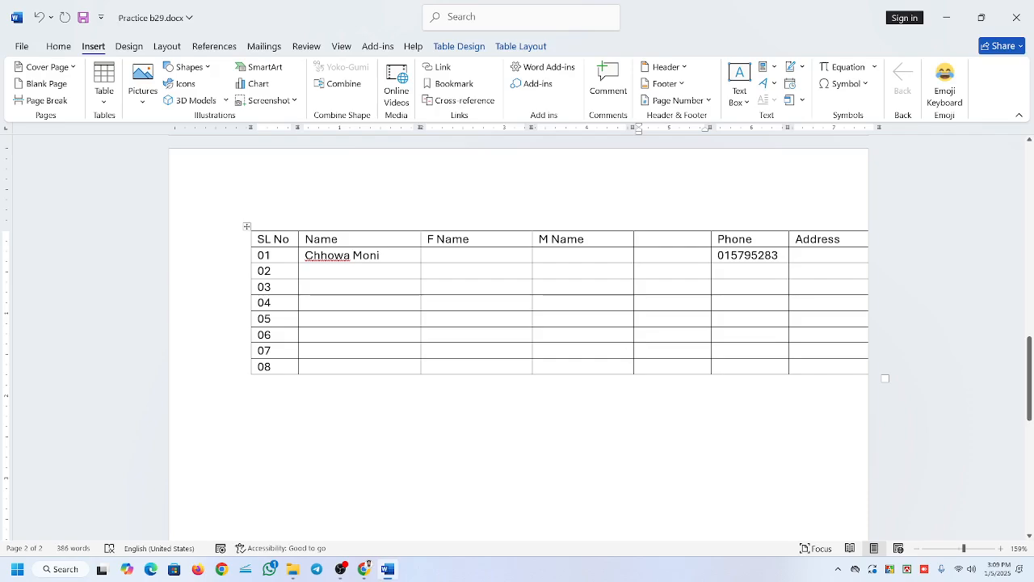
# Narrow the whole table to fit within the page and widen the SL No column so its heading fits on one line.
pyautogui.moveTo(885, 378); pyautogui.dragTo(824, 386)
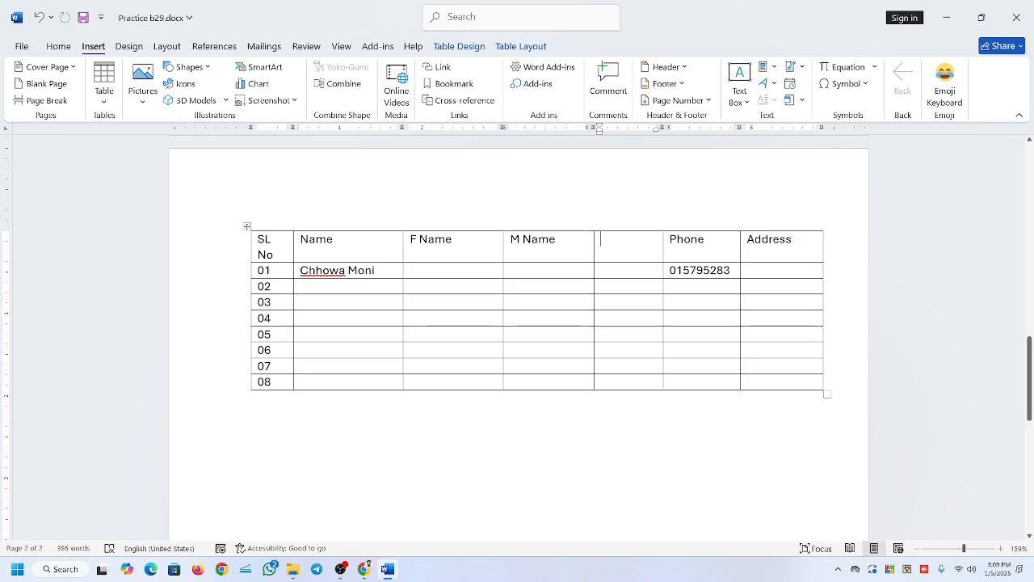
pyautogui.moveTo(293, 252); pyautogui.dragTo(303, 249)
pyautogui.click(291, 246)
pyautogui.press('BackSpace')
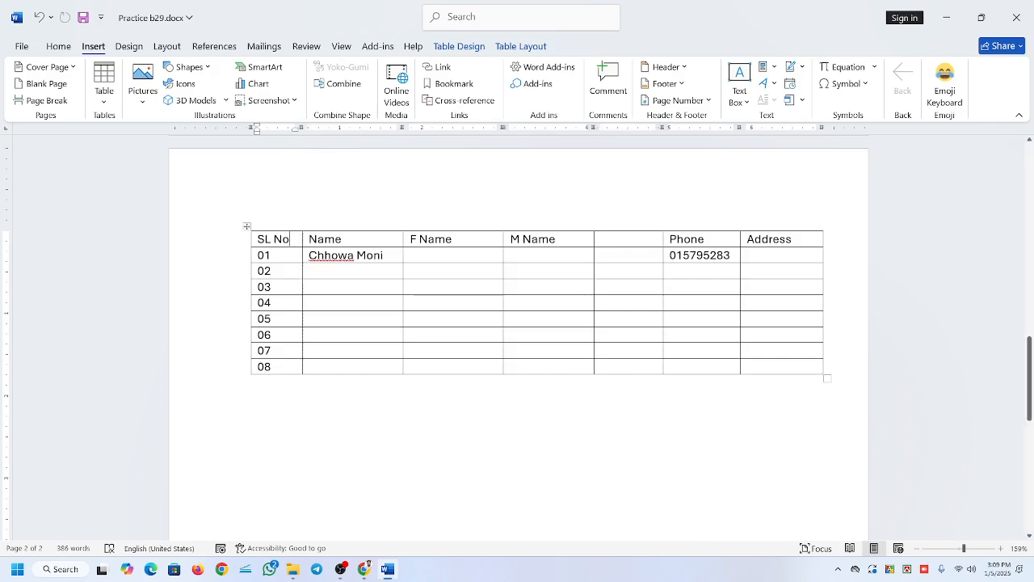
# Insert a blank column between Name and F Name and undo it.
pyautogui.click(602, 271)
pyautogui.click(403, 226)
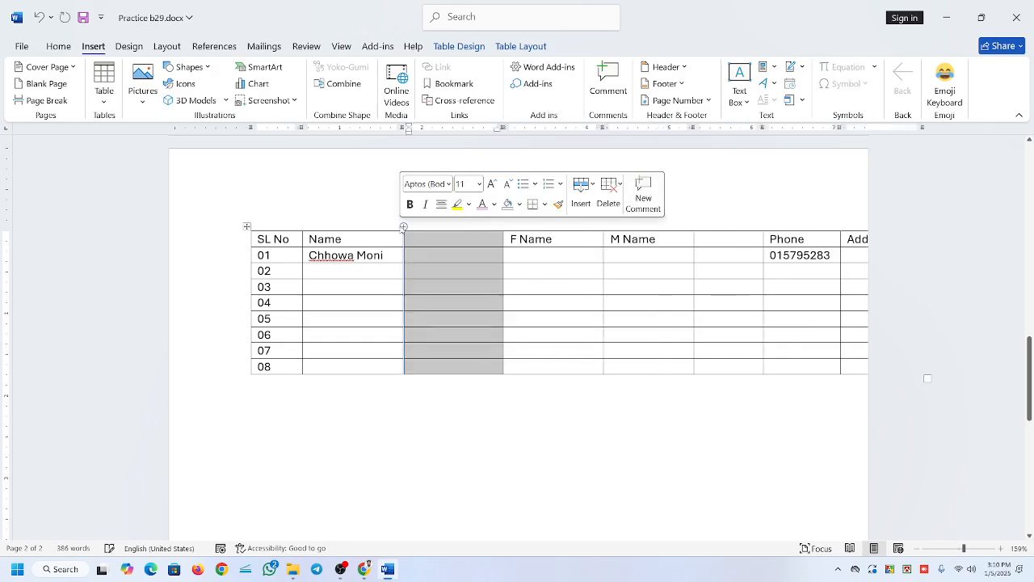
pyautogui.hotkey('ctrl', 'z')
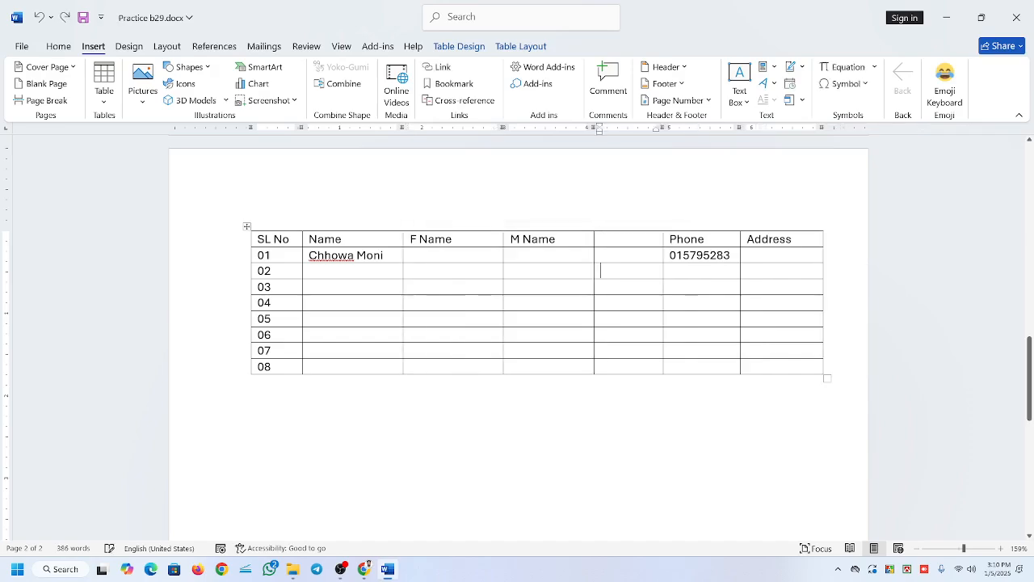
# Insert a blank row between rows 01 and 02.
pyautogui.moveTo(247, 249)
pyautogui.click(254, 275)
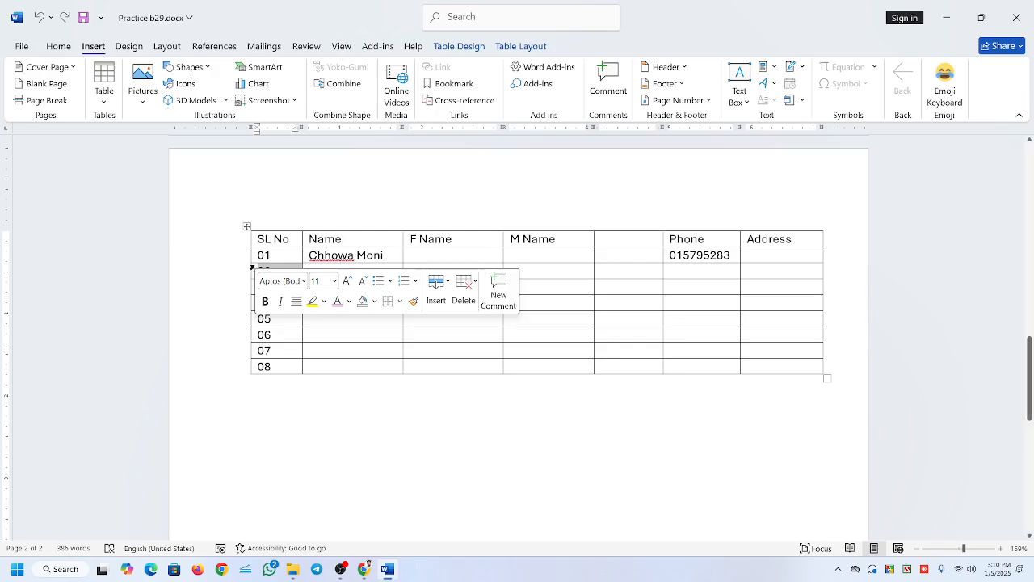
pyautogui.click(249, 264)
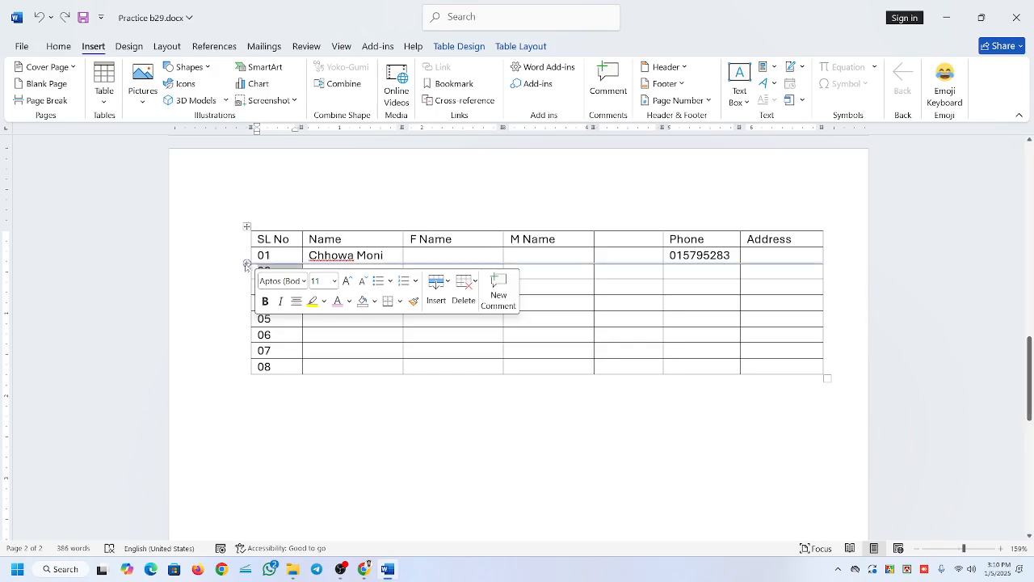
pyautogui.click(247, 264)
pyautogui.click(410, 334)
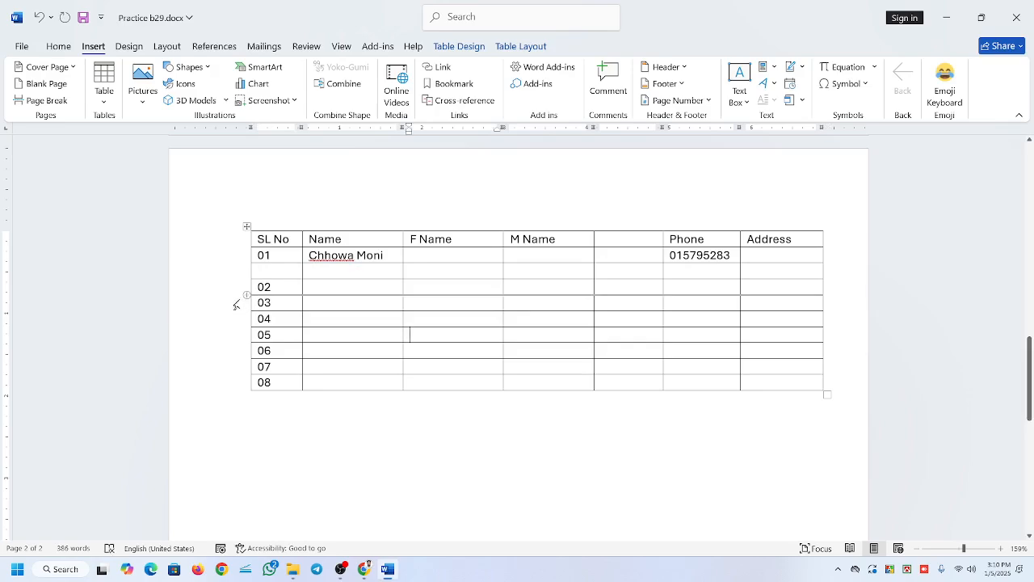
# Insert a series of blank rows between rows 02 and 03.
pyautogui.click(246, 298)
pyautogui.click(247, 299)
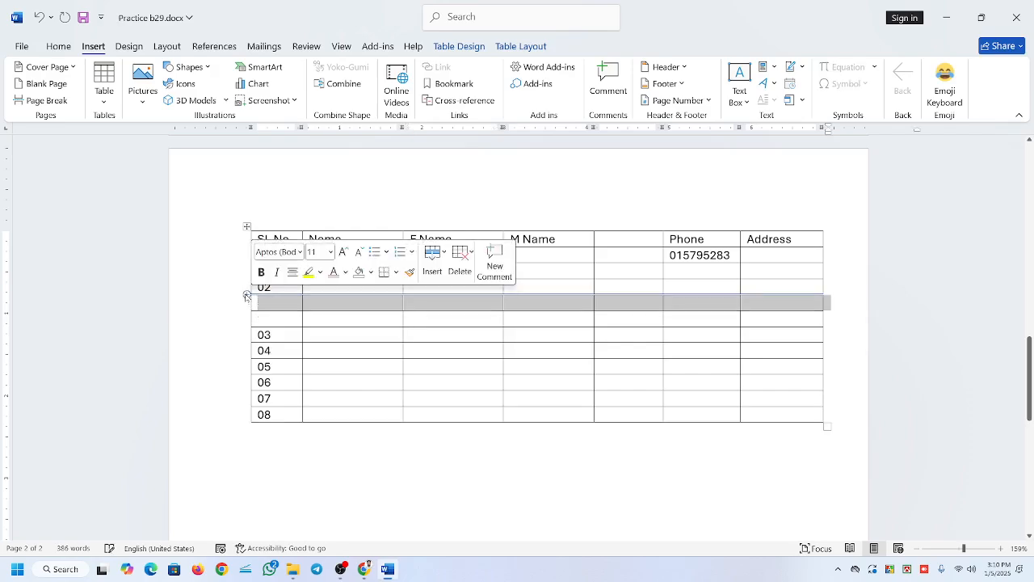
pyautogui.click(247, 298)
pyautogui.click(246, 298)
pyautogui.click(246, 298)
pyautogui.click(247, 298)
pyautogui.click(247, 296)
pyautogui.click(247, 296)
pyautogui.click(246, 297)
pyautogui.click(246, 297)
pyautogui.click(247, 297)
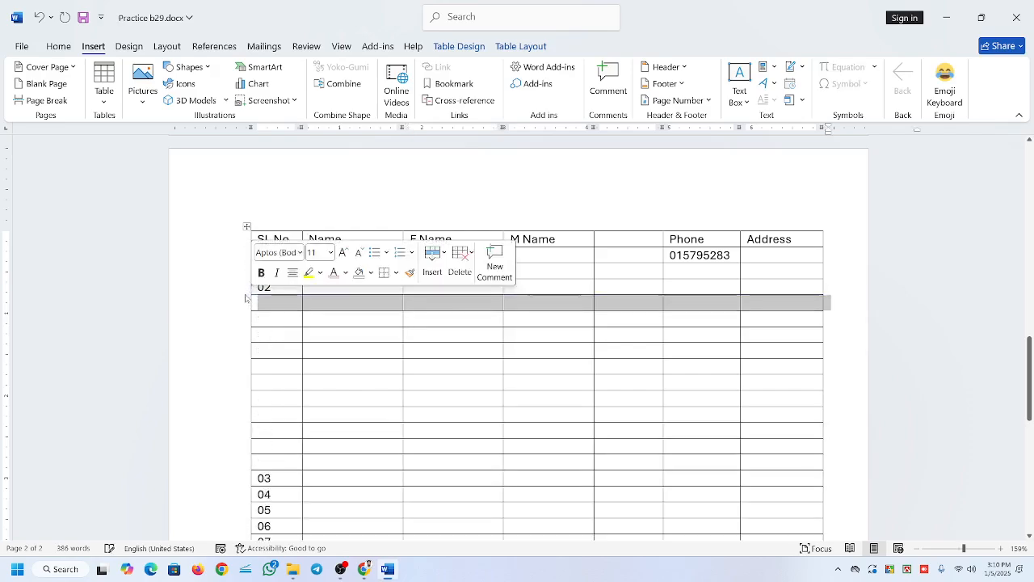
pyautogui.click(247, 296)
pyautogui.click(246, 297)
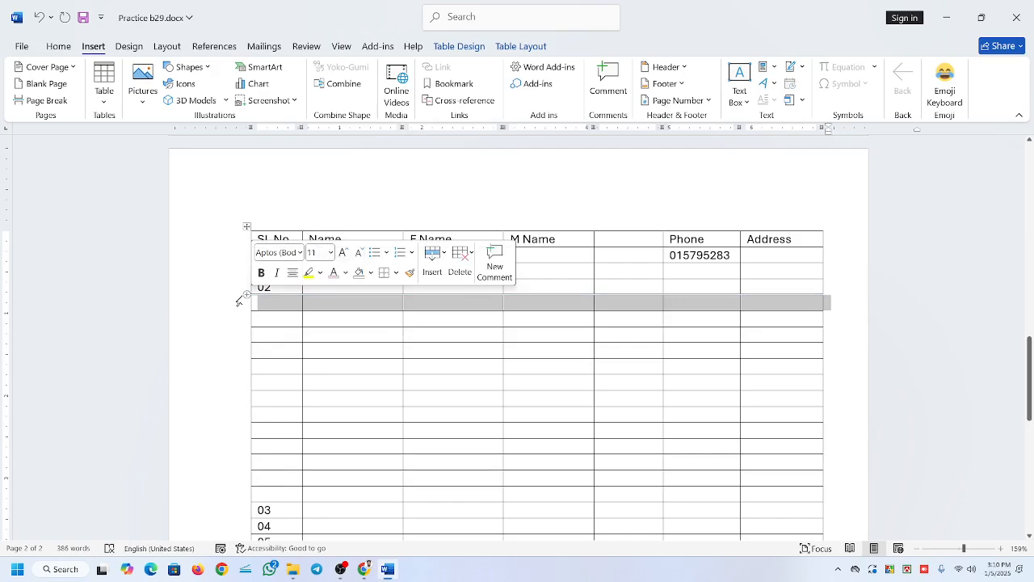
# Undo all the blank rows inserted between rows 02 and 03.
pyautogui.hotkey('ctrl', 'z')
pyautogui.hotkey('ctrl', 'z')
pyautogui.hotkey('ctrl', 'z')
pyautogui.hotkey('ctrl', 'z')
pyautogui.hotkey('ctrl', 'z')
pyautogui.hotkey('ctrl', 'z')
pyautogui.hotkey('ctrl', 'z')
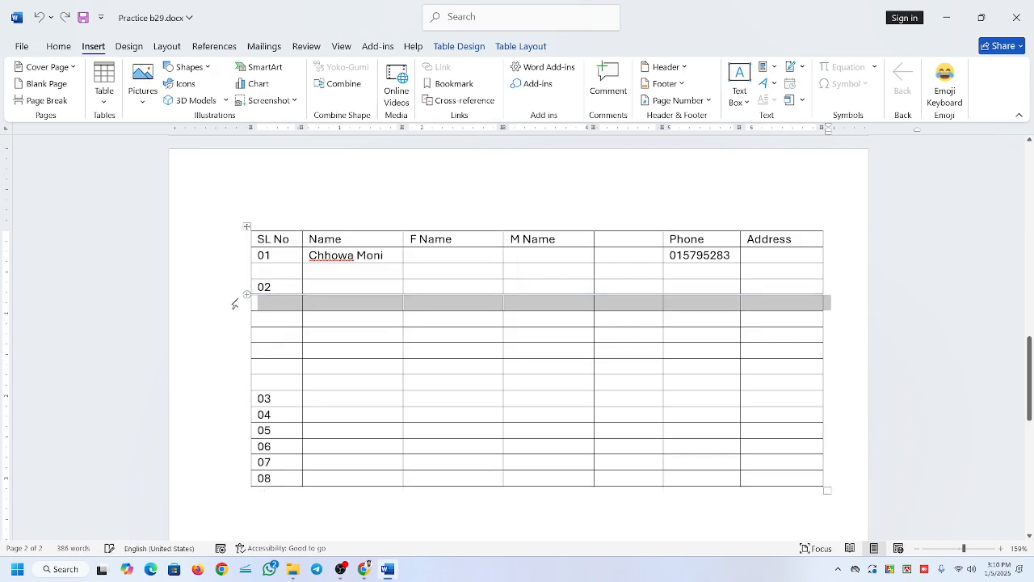
pyautogui.hotkey('ctrl', 'z')
pyautogui.hotkey('ctrl', 'z')
pyautogui.hotkey('ctrl', 'z')
pyautogui.hotkey('ctrl', 'z')
pyautogui.hotkey('ctrl', 'z')
pyautogui.hotkey('ctrl', 'z')
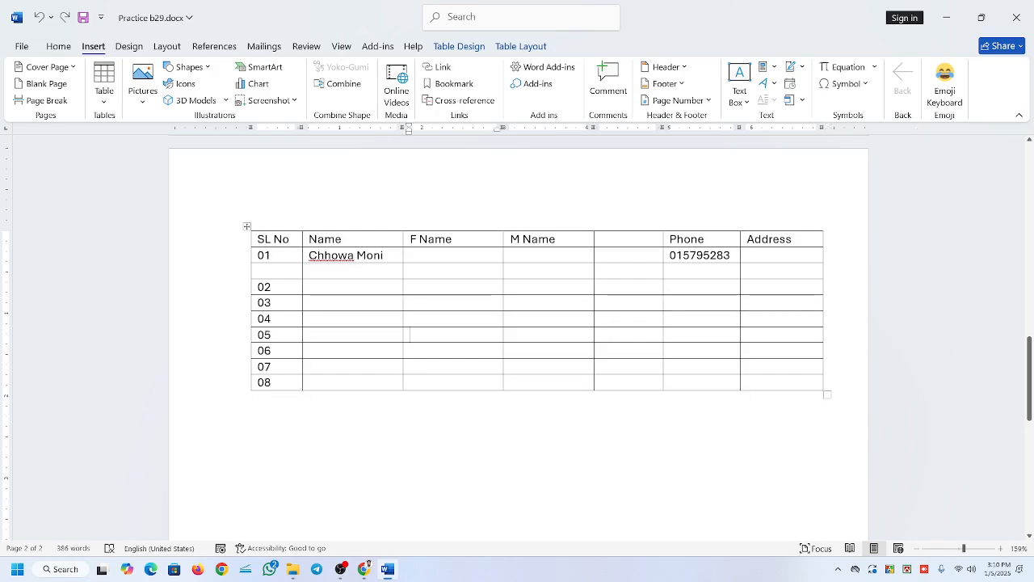
# Add two blank rows at the end of the table below row 08.
pyautogui.click(808, 383)
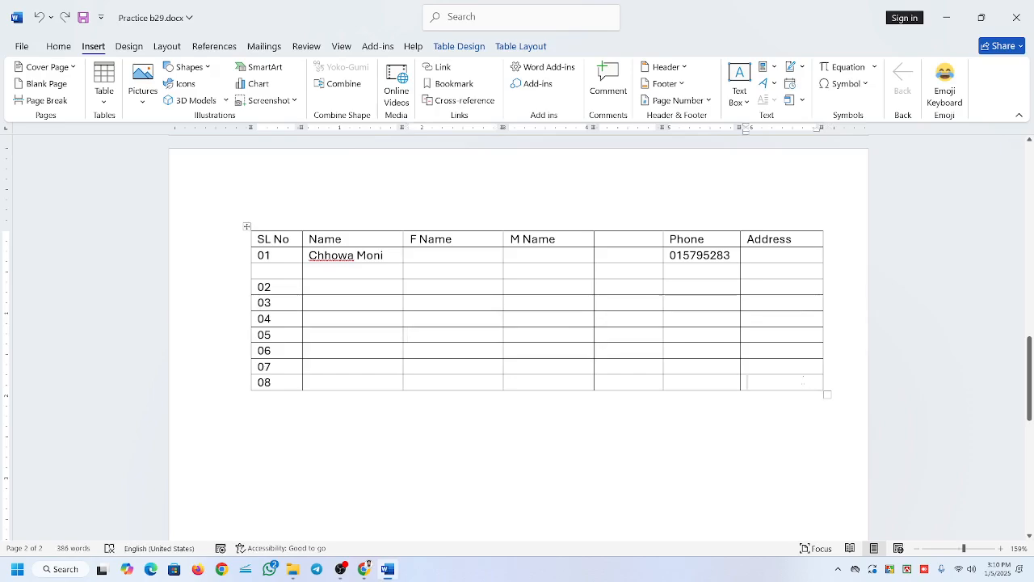
pyautogui.press('Tab')
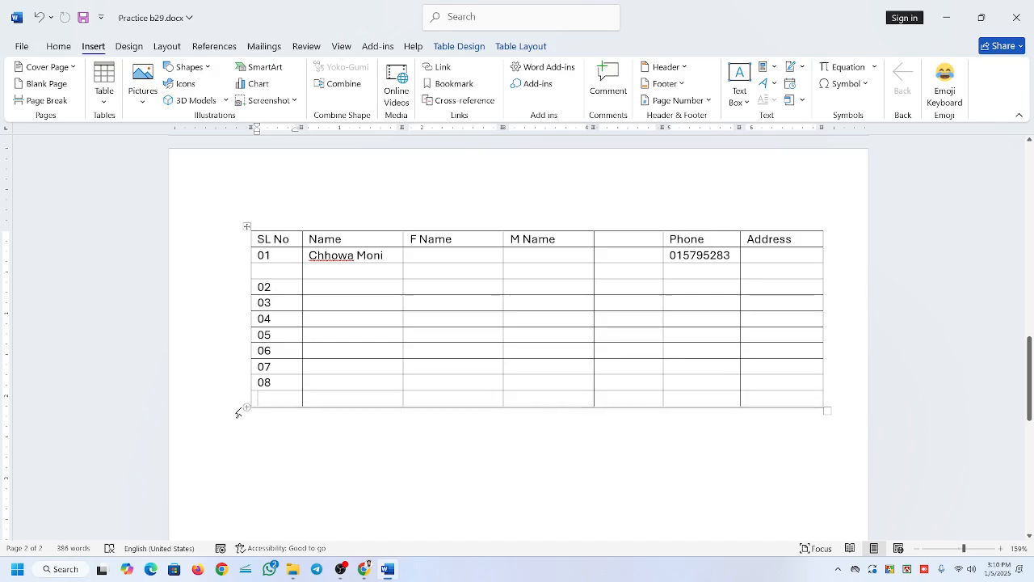
pyautogui.click(246, 412)
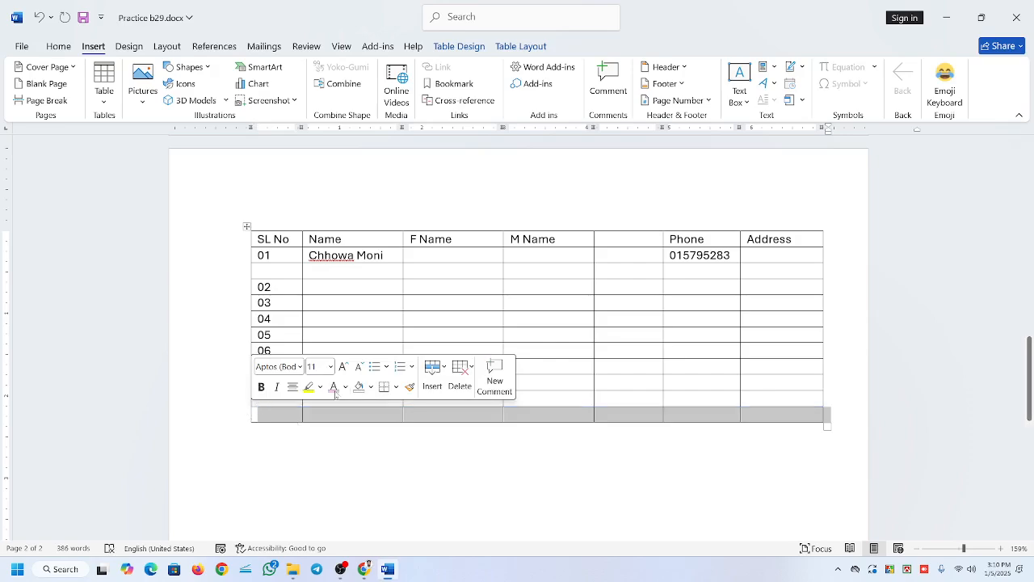
# Place the cursor inside and outside the table to examine when the table-specific tools are available.
pyautogui.click(58, 46)
pyautogui.click(451, 496)
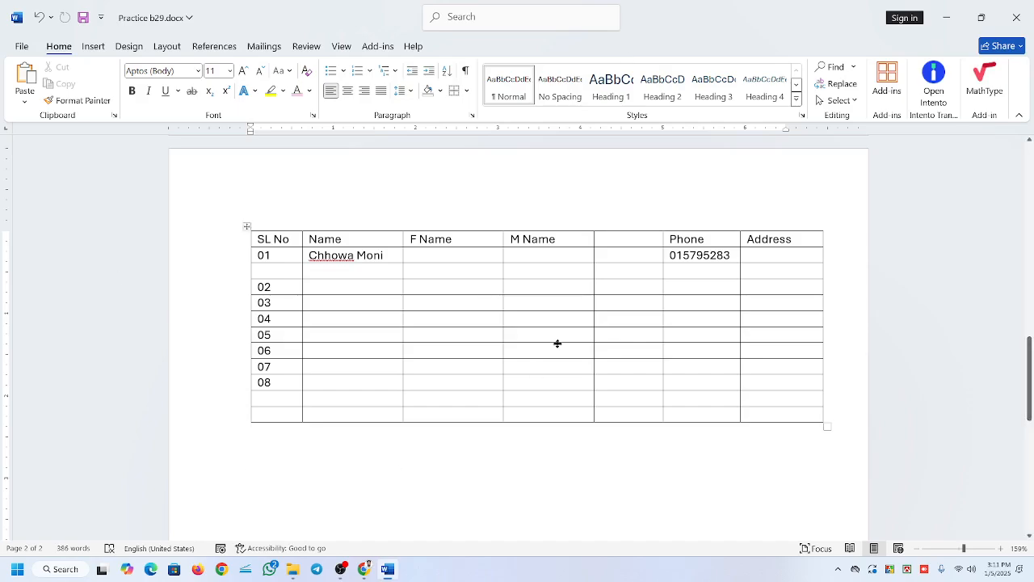
pyautogui.click(510, 301)
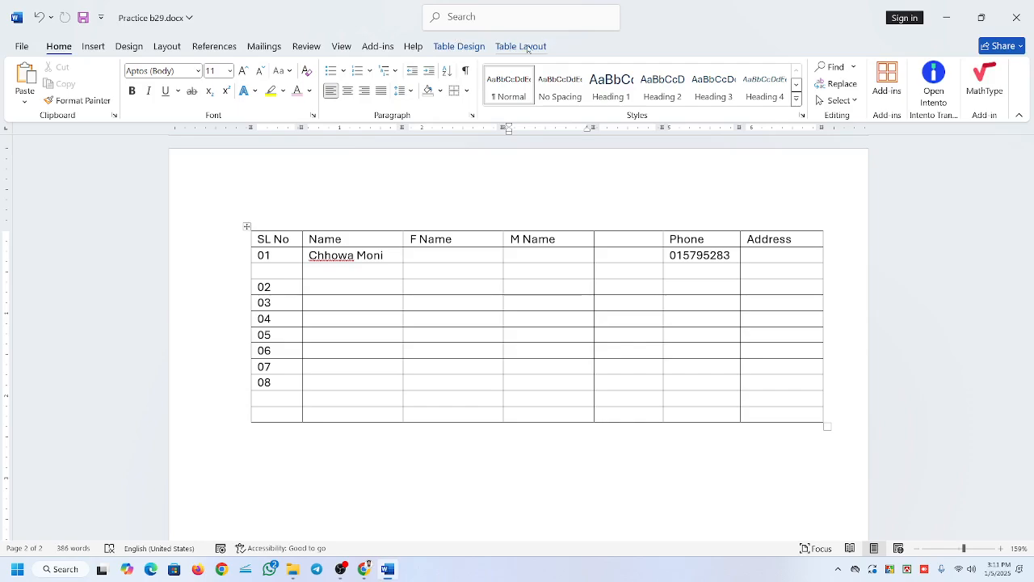
pyautogui.click(665, 299)
pyautogui.click(602, 303)
pyautogui.click(251, 430)
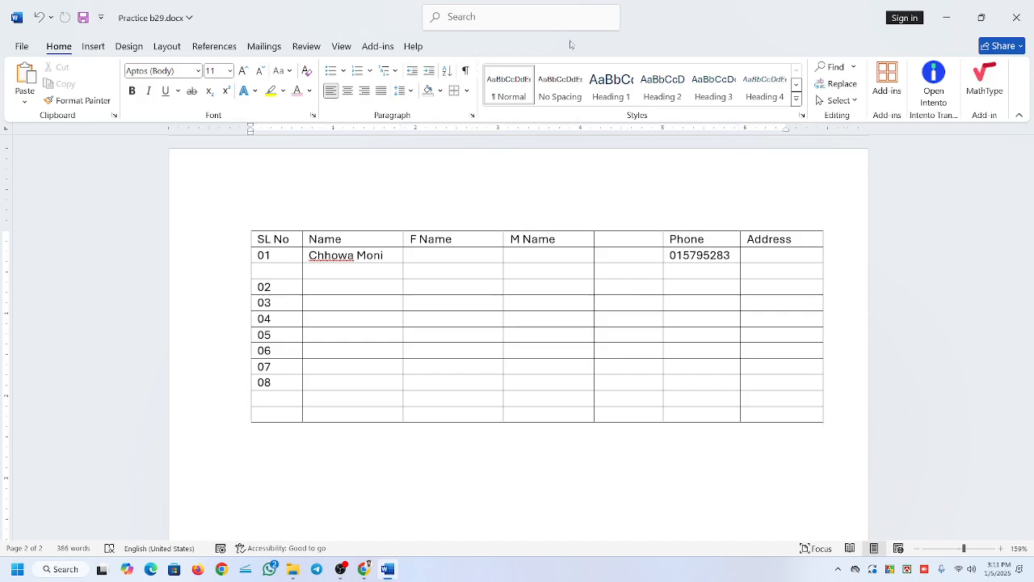
pyautogui.click(510, 302)
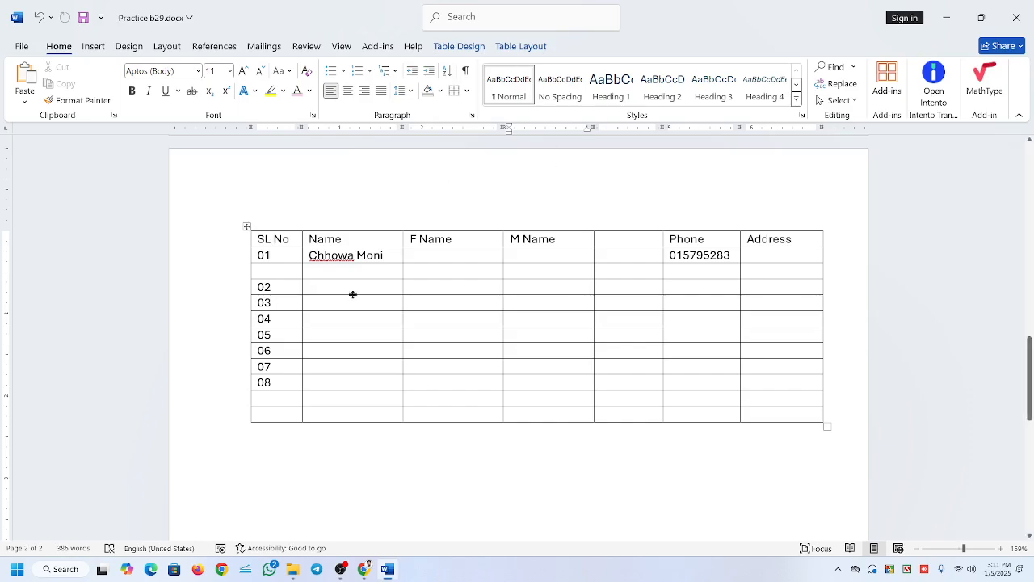
# Apply the dark green grid style with banded rows to the whole table and turn off its Header Row formatting.
pyautogui.click(449, 46)
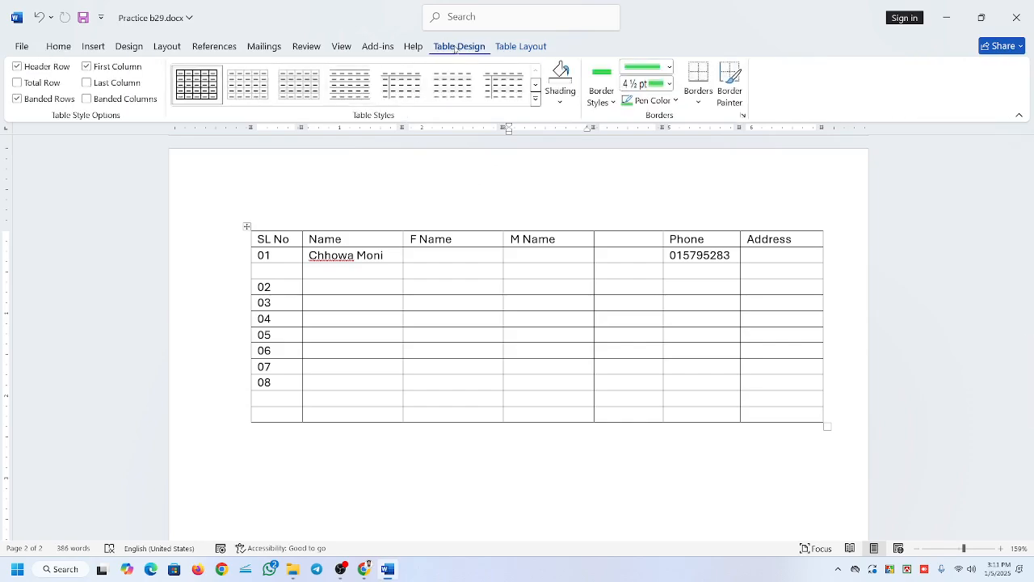
pyautogui.click(240, 243)
pyautogui.click(309, 272)
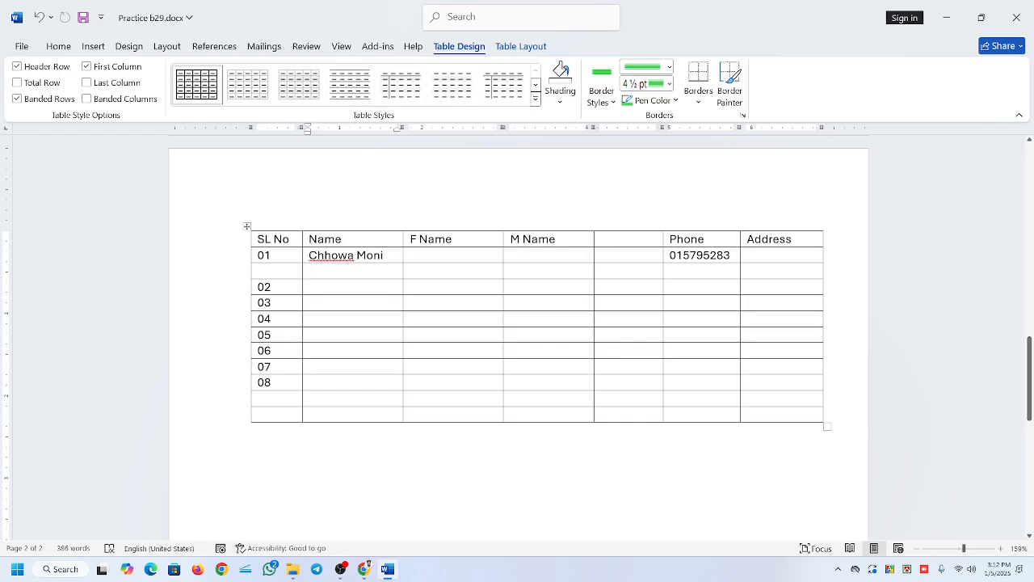
pyautogui.click(247, 229)
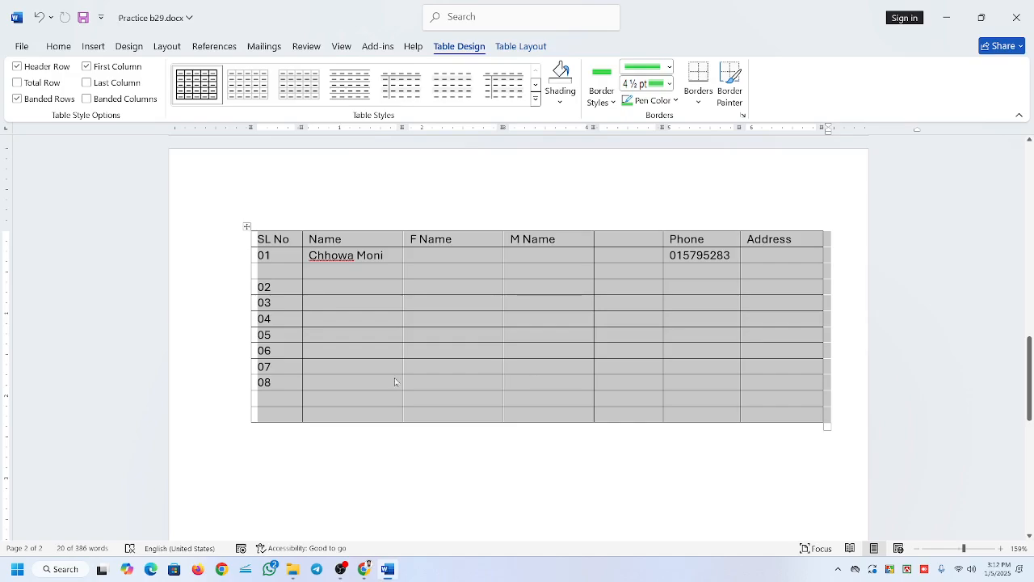
pyautogui.click(535, 97)
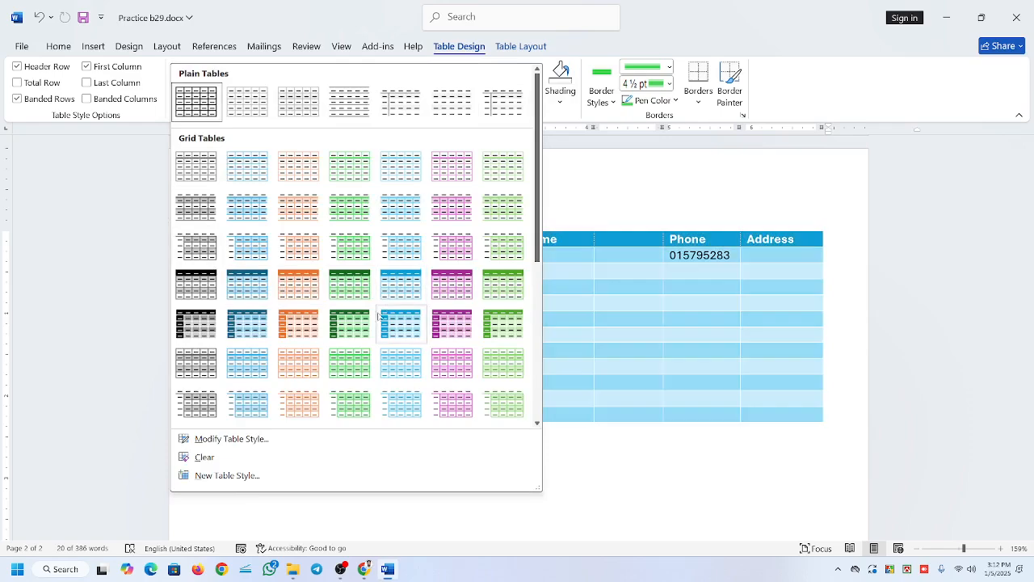
pyautogui.click(352, 323)
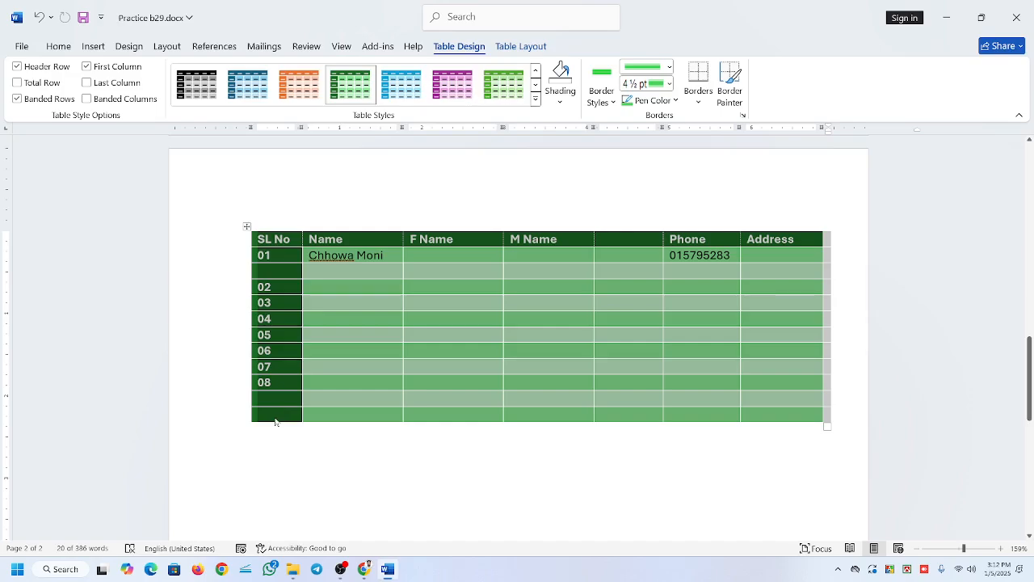
pyautogui.click(440, 399)
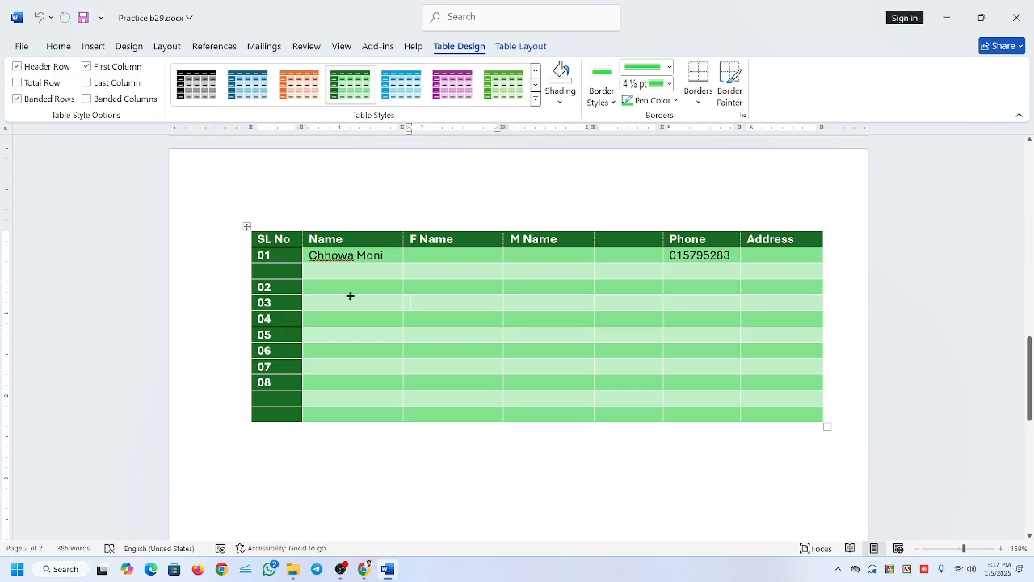
pyautogui.click(17, 67)
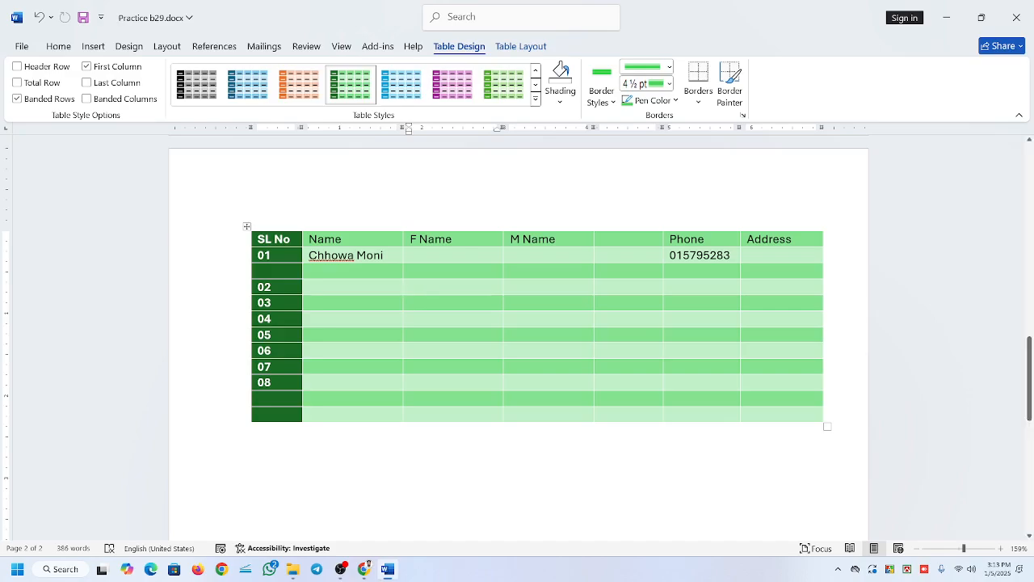
pyautogui.click(341, 569)
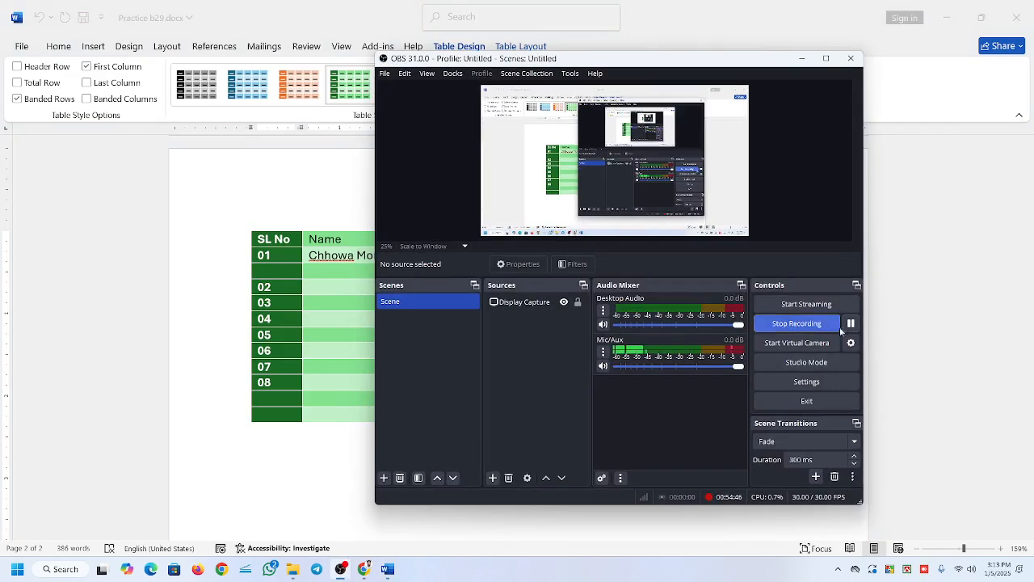
pyautogui.click(805, 61)
pyautogui.click(342, 240)
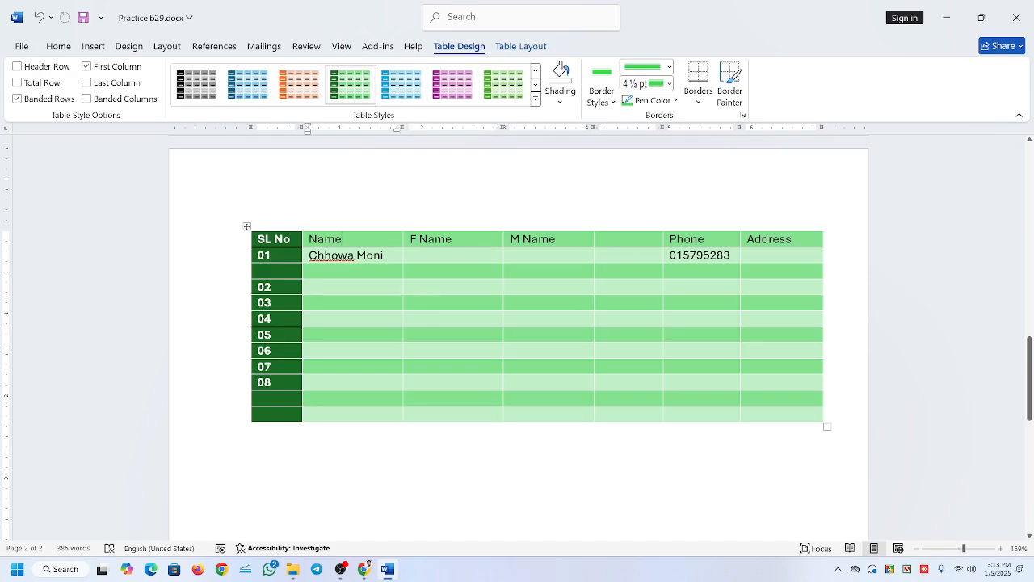
pyautogui.click(340, 569)
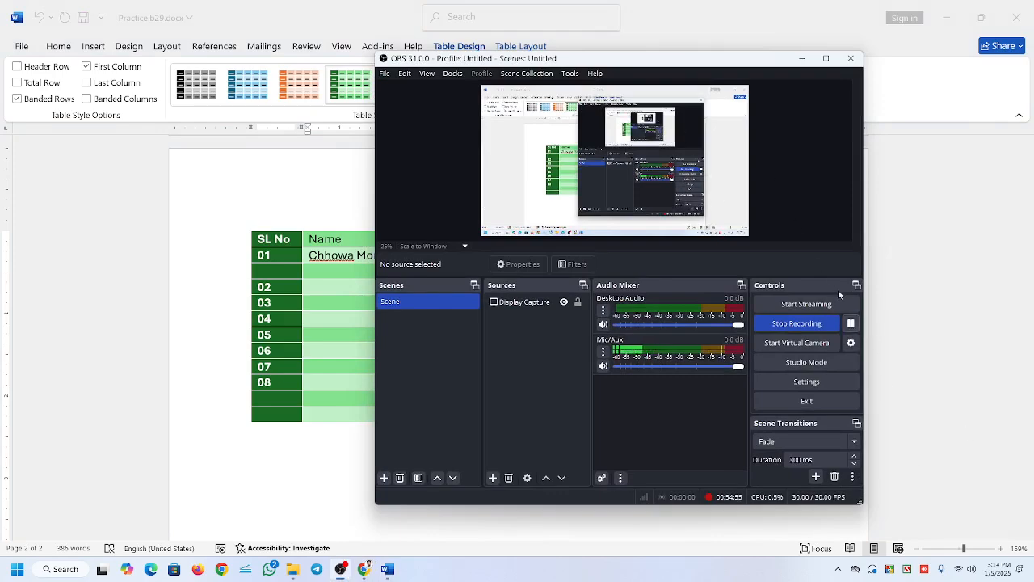
pyautogui.click(801, 58)
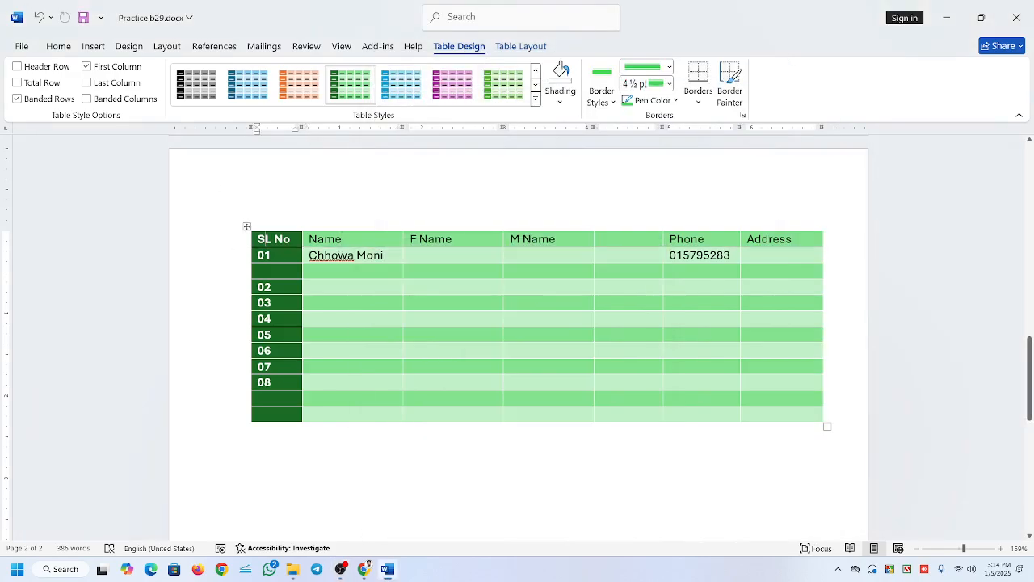
# Select the heading cells and the cells under Name to examine which parts of the table the Header Row option affects.
pyautogui.moveTo(315, 239); pyautogui.dragTo(560, 231)
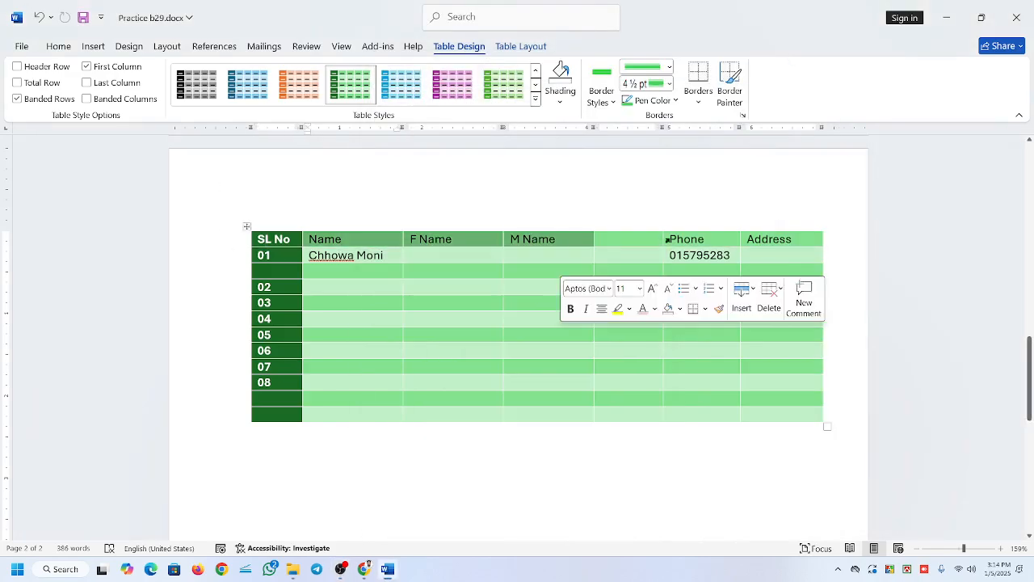
pyautogui.click(667, 239)
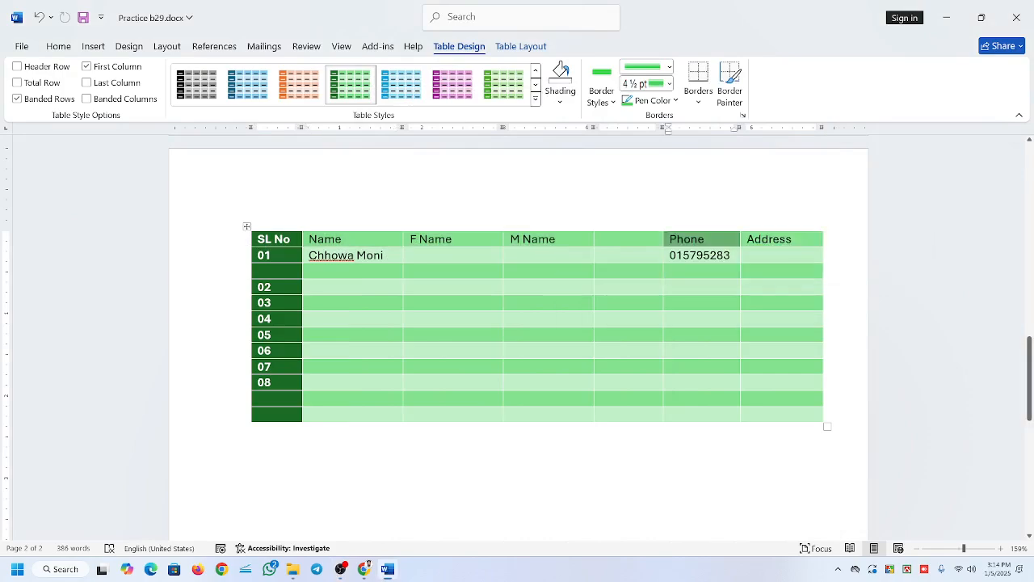
pyautogui.moveTo(324, 261); pyautogui.dragTo(444, 264)
pyautogui.moveTo(323, 255); pyautogui.dragTo(347, 413)
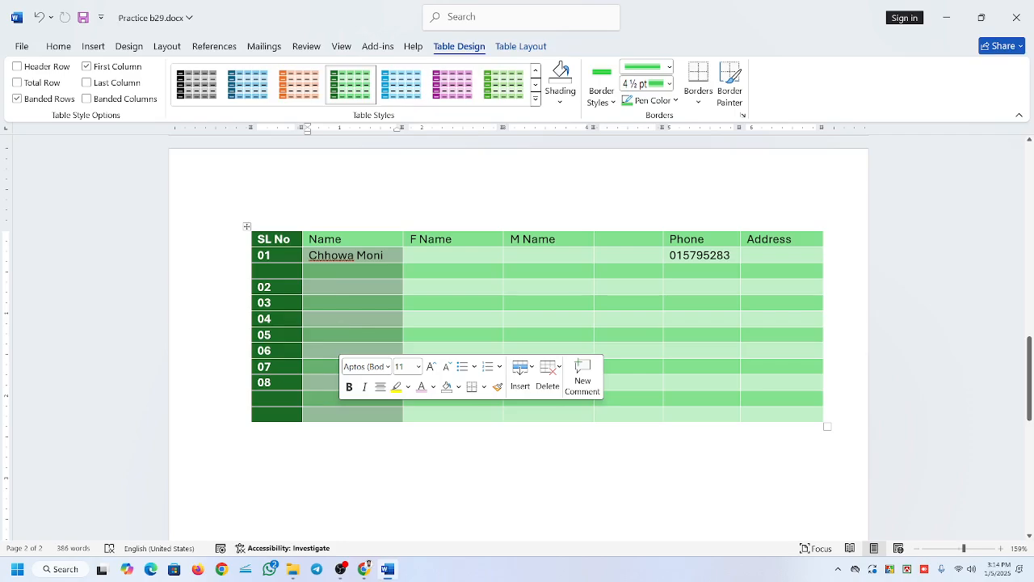
pyautogui.click(342, 240)
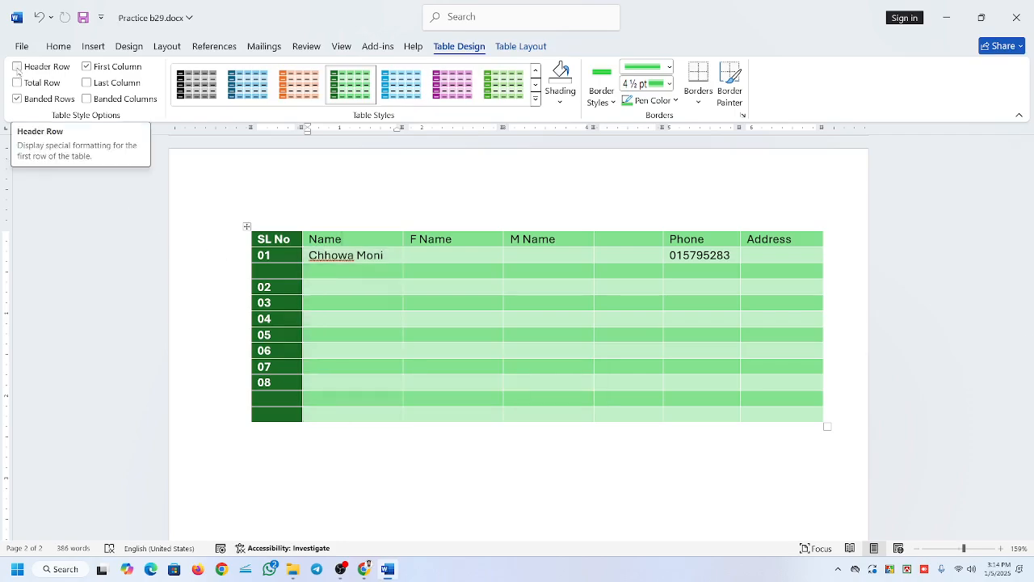
# Toggle the Header Row formatting on and off, and switch the column emphasis from First Column to Last Column.
pyautogui.click(17, 66)
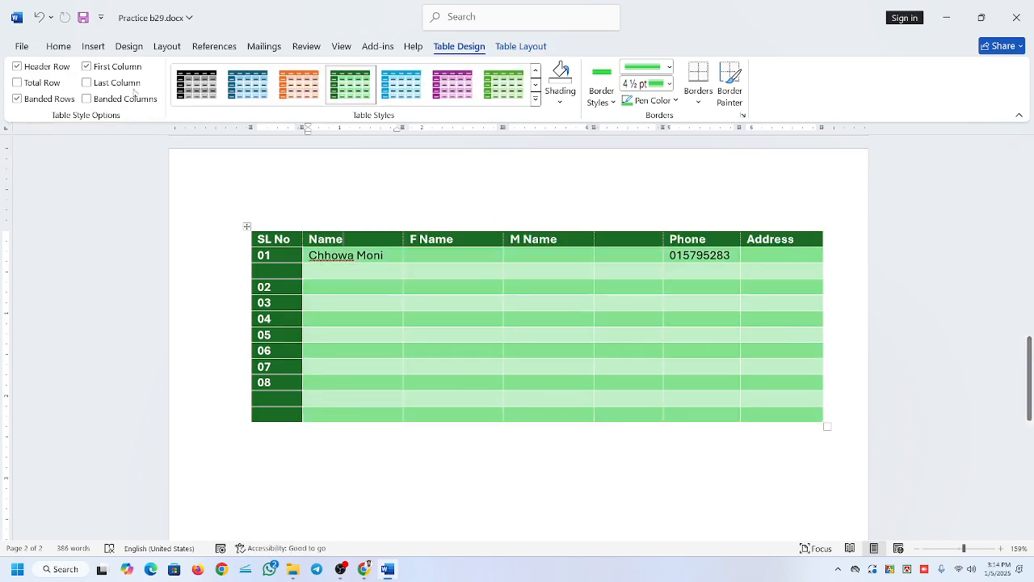
pyautogui.click(17, 66)
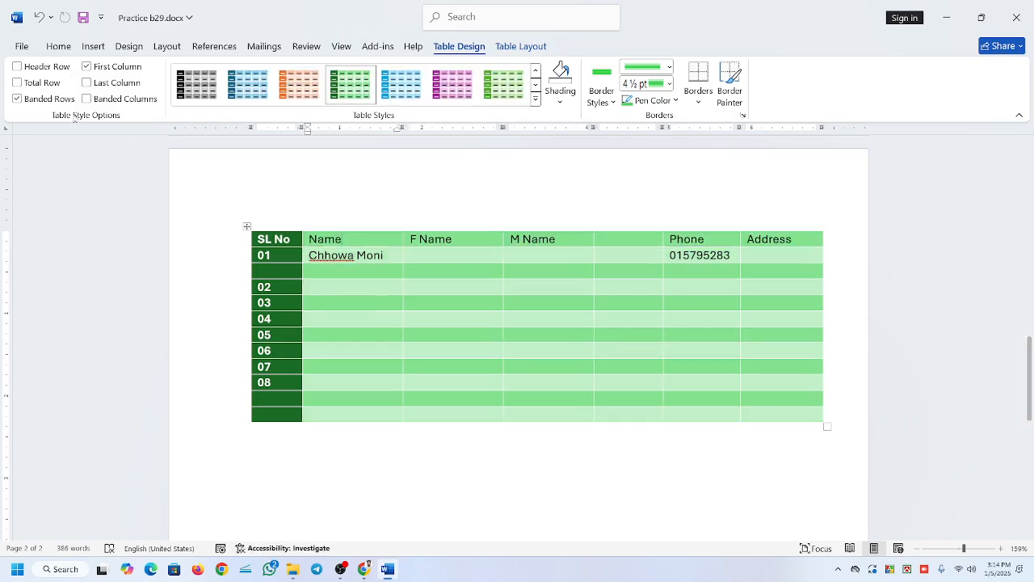
pyautogui.click(112, 70)
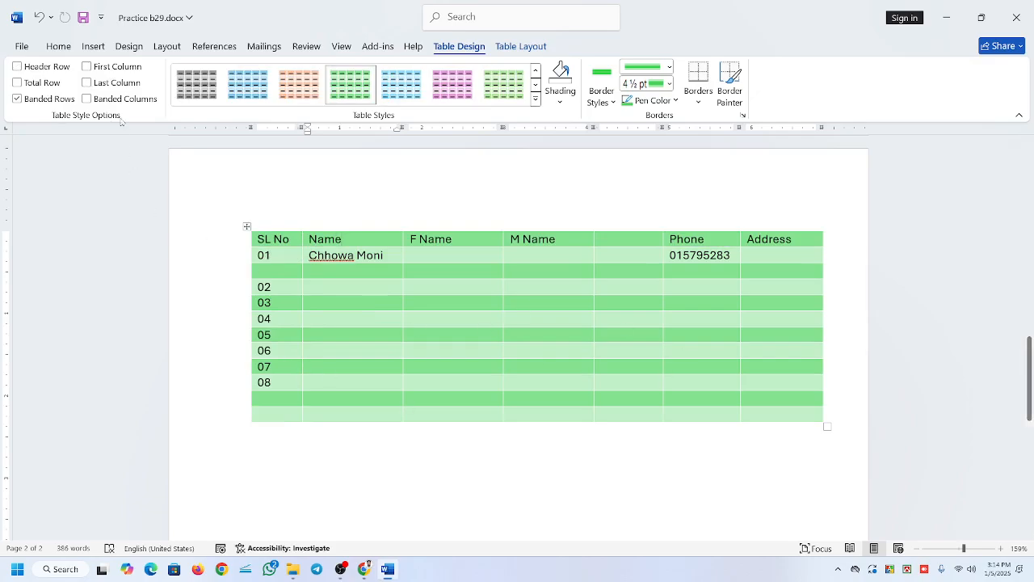
pyautogui.click(87, 82)
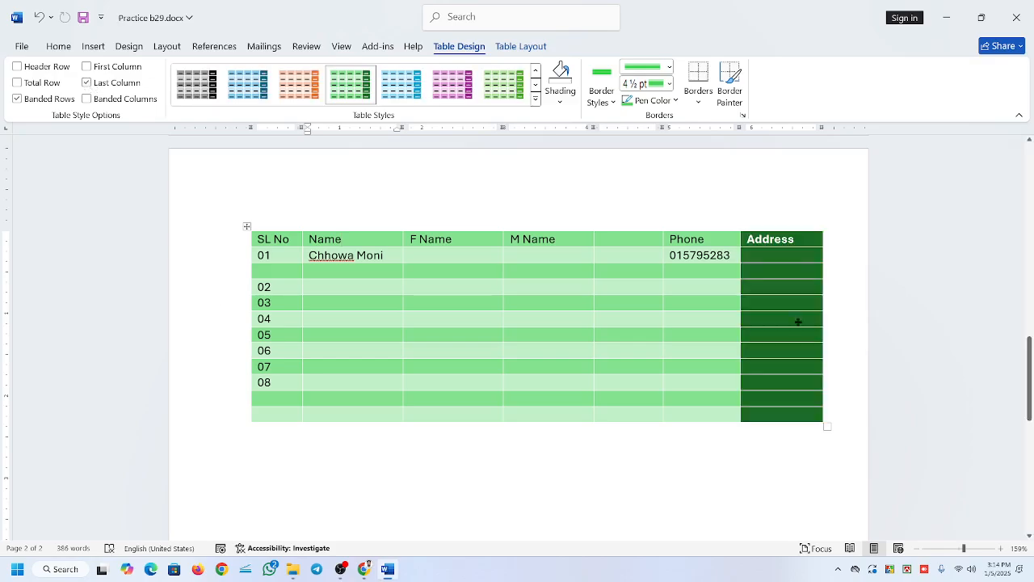
# Try the Header Row, First Column and Last Column formatting together on the table, and leave all three options off.
pyautogui.click(18, 67)
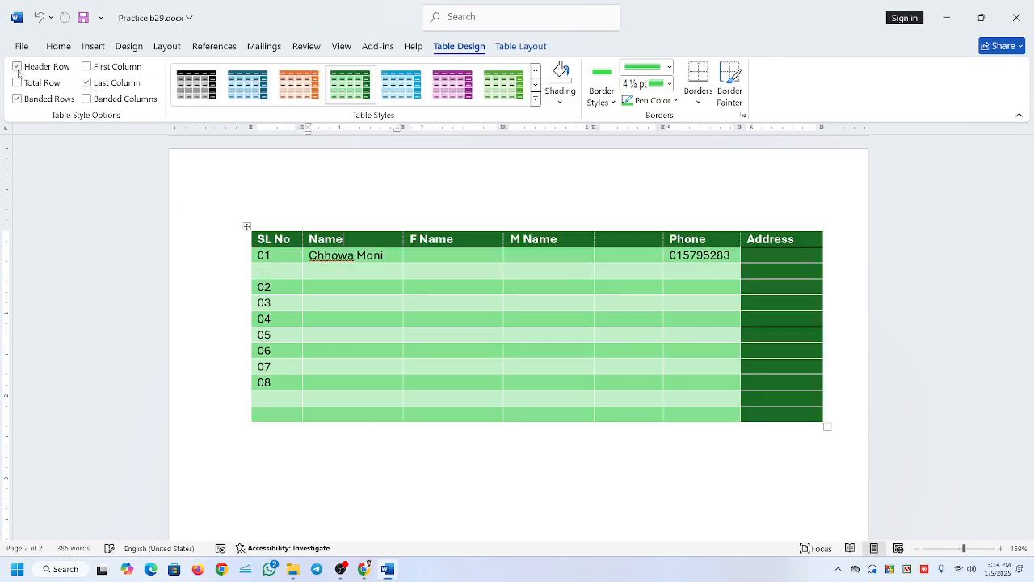
pyautogui.click(86, 83)
pyautogui.click(87, 66)
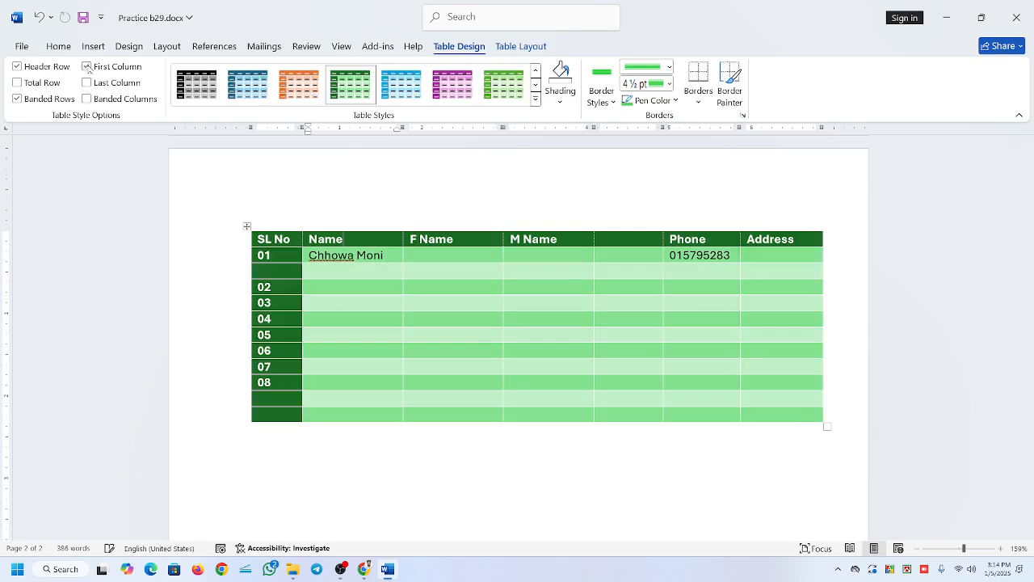
pyautogui.click(85, 88)
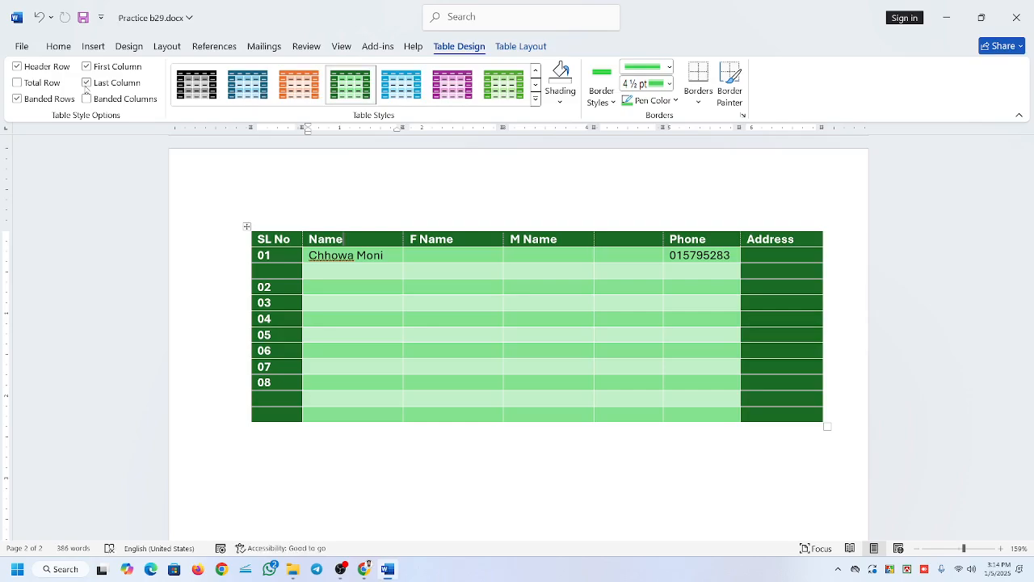
pyautogui.click(86, 82)
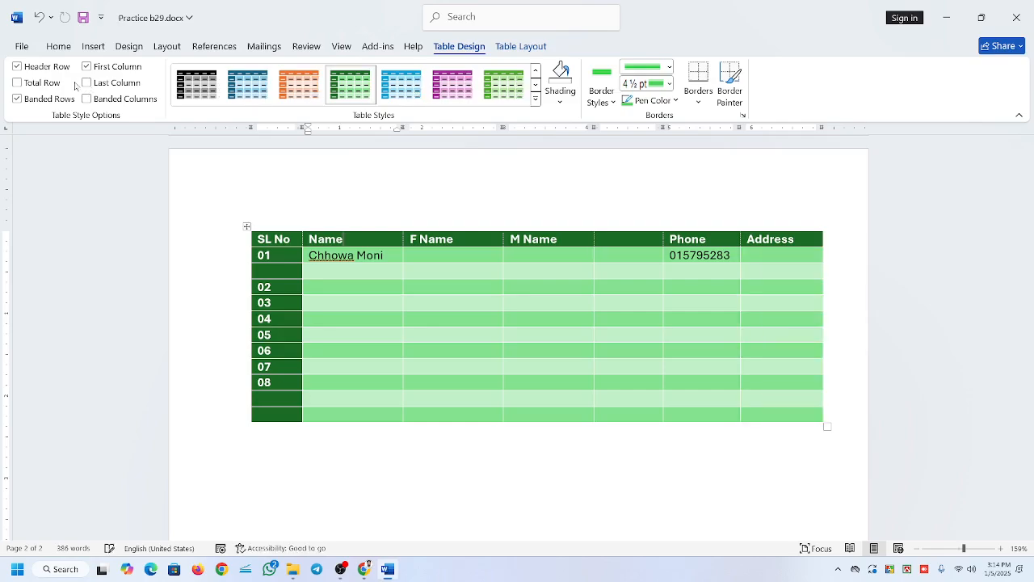
pyautogui.click(87, 66)
pyautogui.click(19, 69)
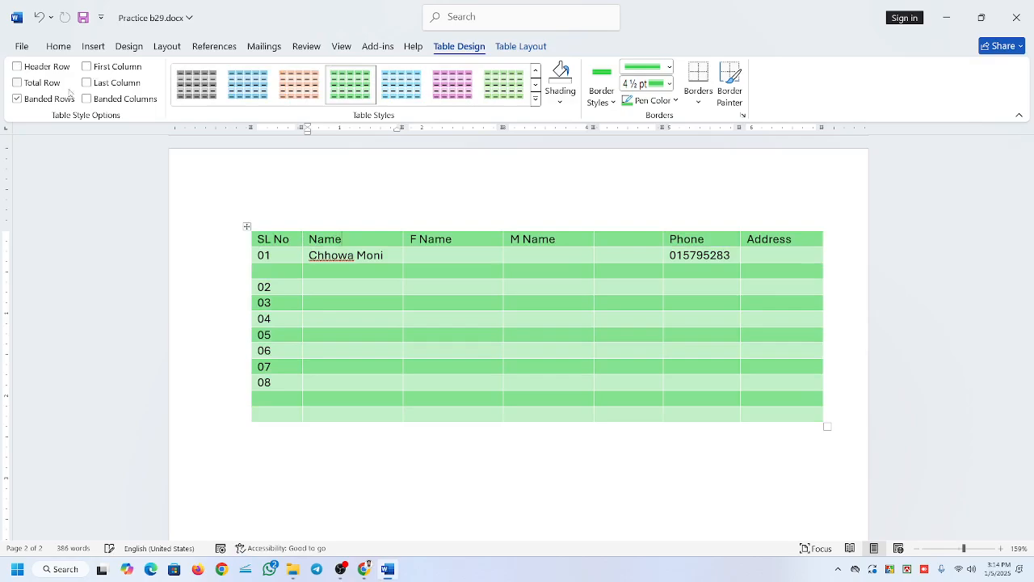
# Try Banded Columns in combination with the banded rows, and turn the column banding off again.
pyautogui.click(87, 100)
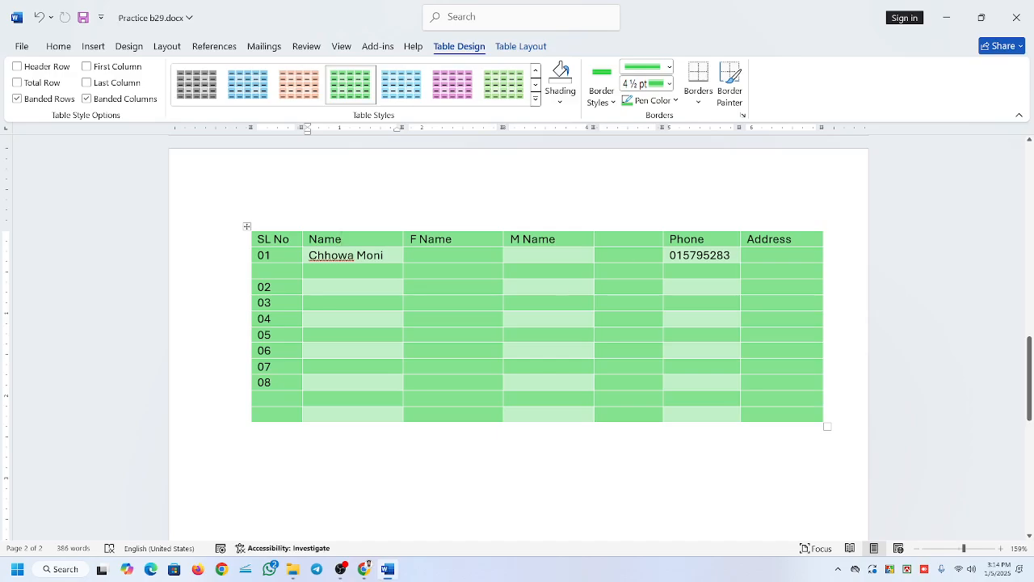
pyautogui.click(411, 266)
pyautogui.click(746, 292)
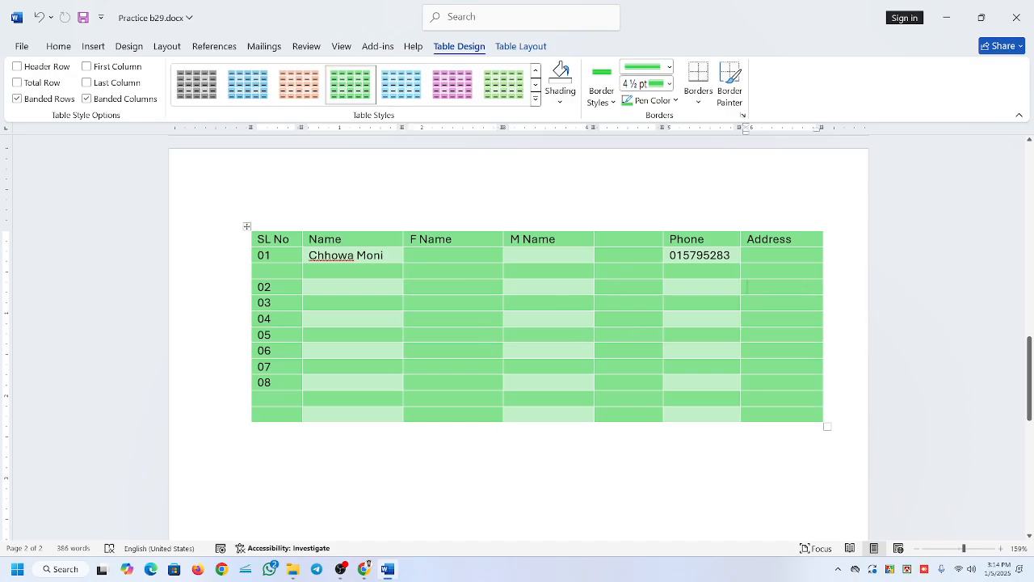
pyautogui.click(87, 98)
# Turn off the table's Banded Rows, and try Banded Columns on its own before turning it off too.
pyautogui.click(17, 100)
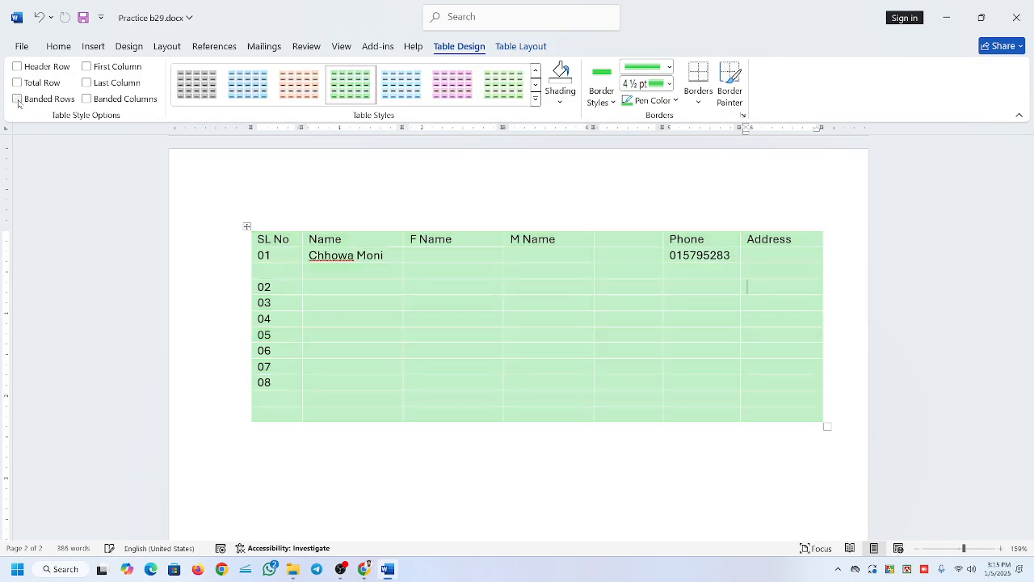
pyautogui.click(17, 100)
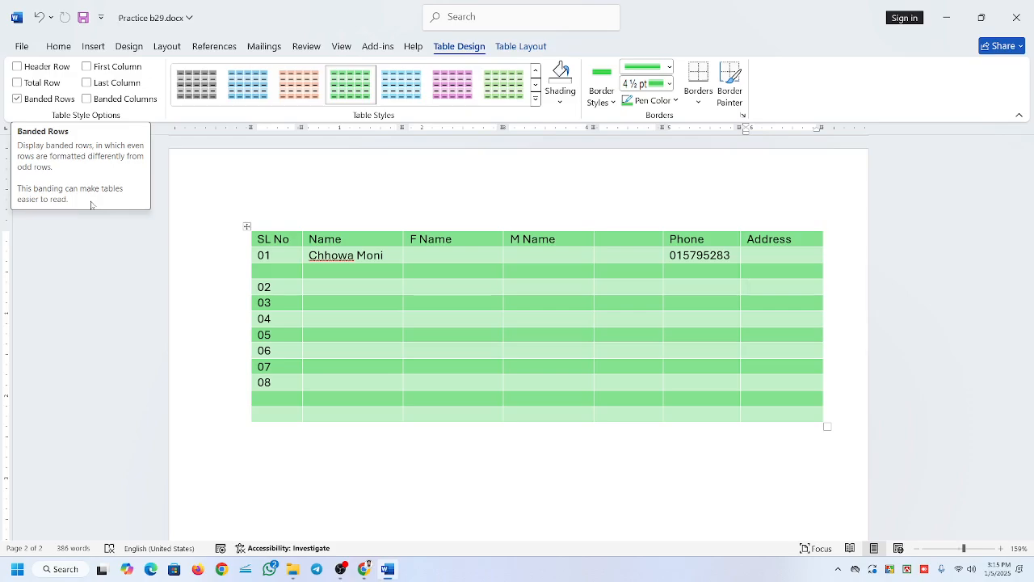
pyautogui.click(17, 99)
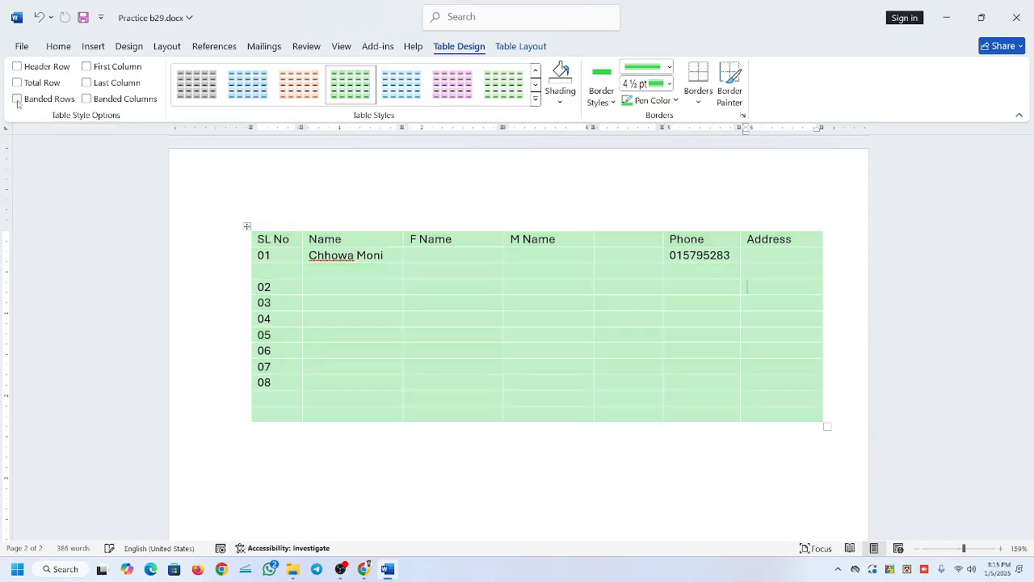
pyautogui.click(86, 99)
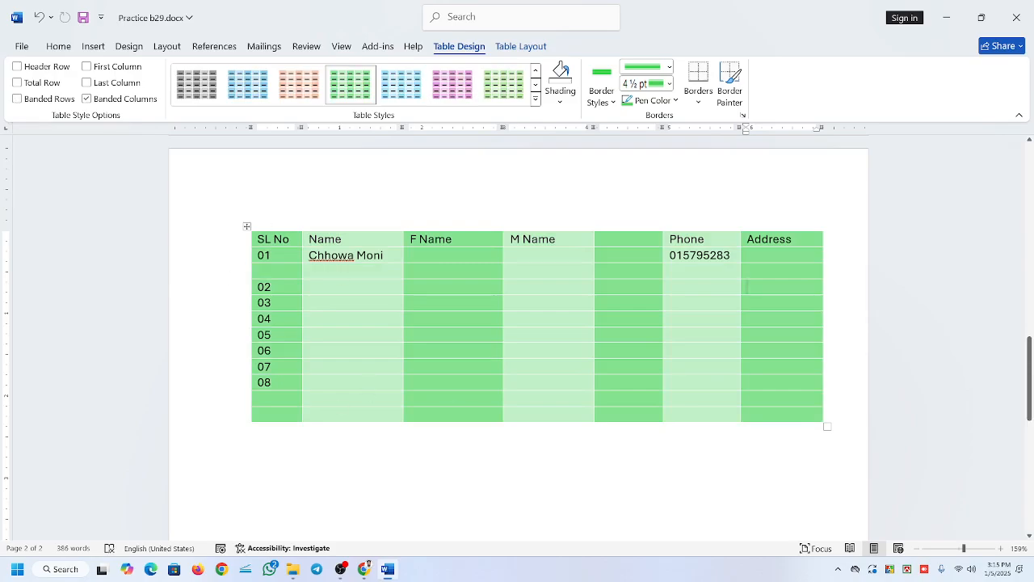
pyautogui.click(86, 99)
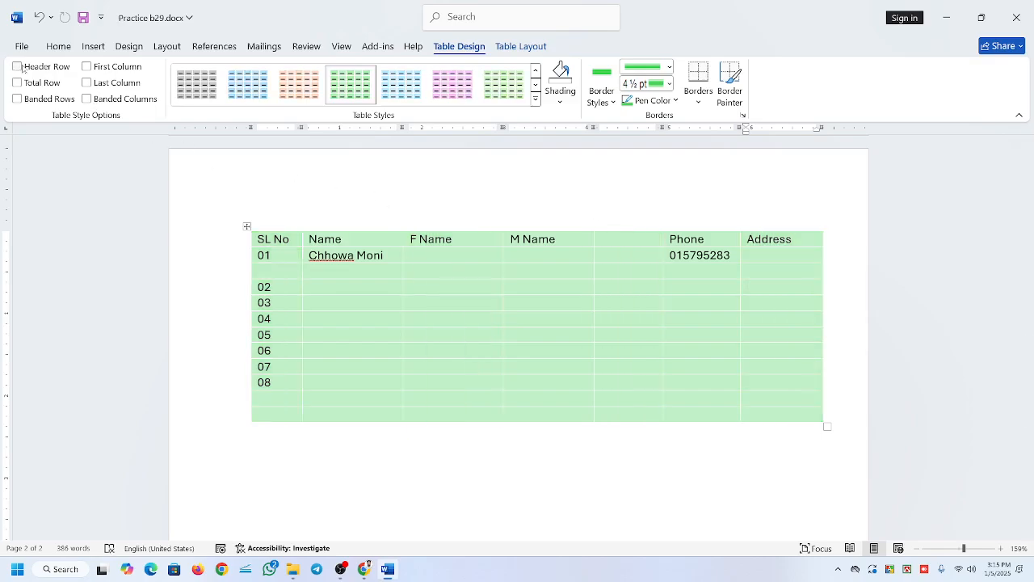
# Return the table to the plain Table Grid style and leave its Header Row option off.
pyautogui.click(18, 67)
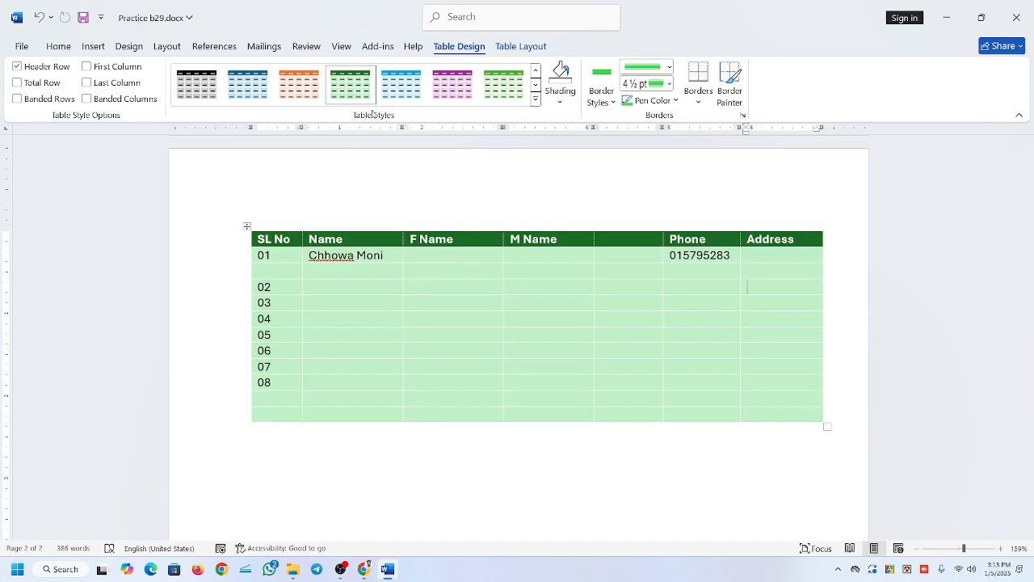
pyautogui.click(534, 100)
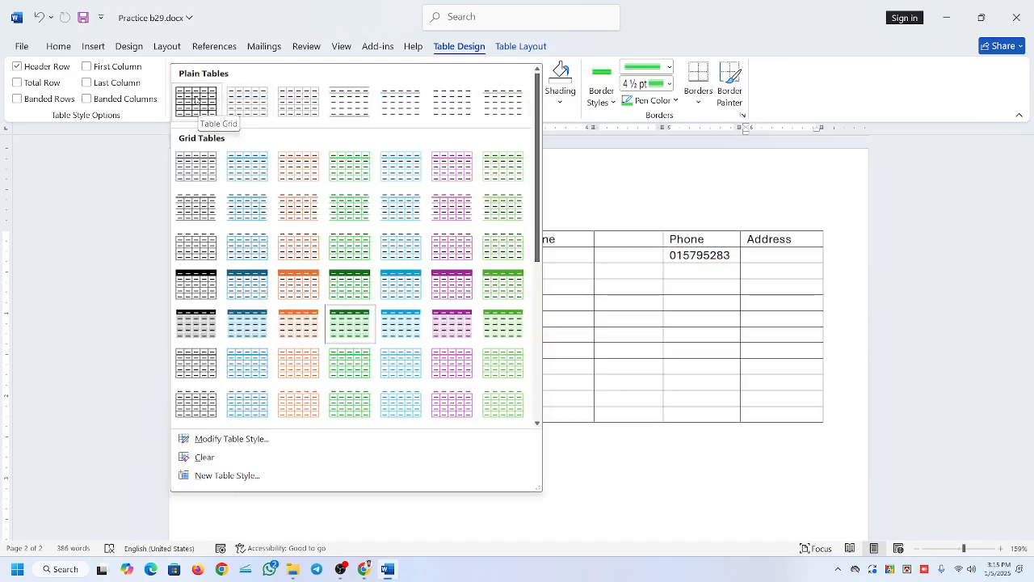
pyautogui.click(196, 99)
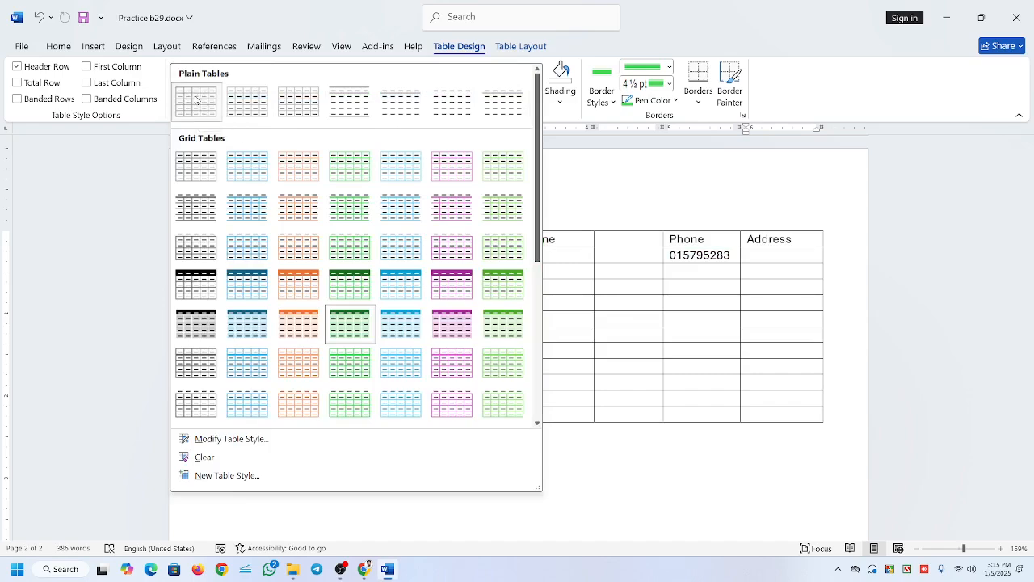
pyautogui.click(510, 367)
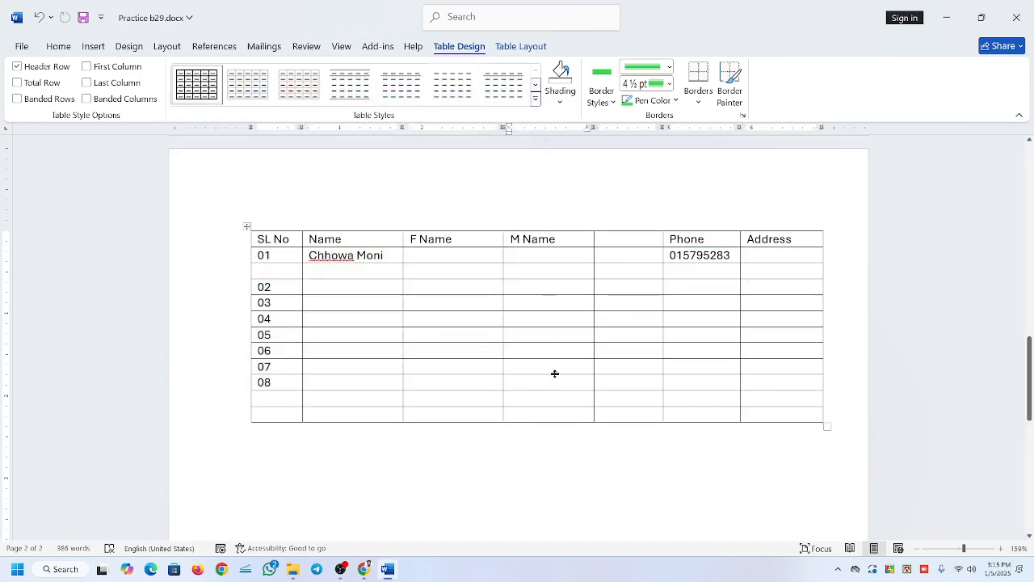
pyautogui.click(16, 68)
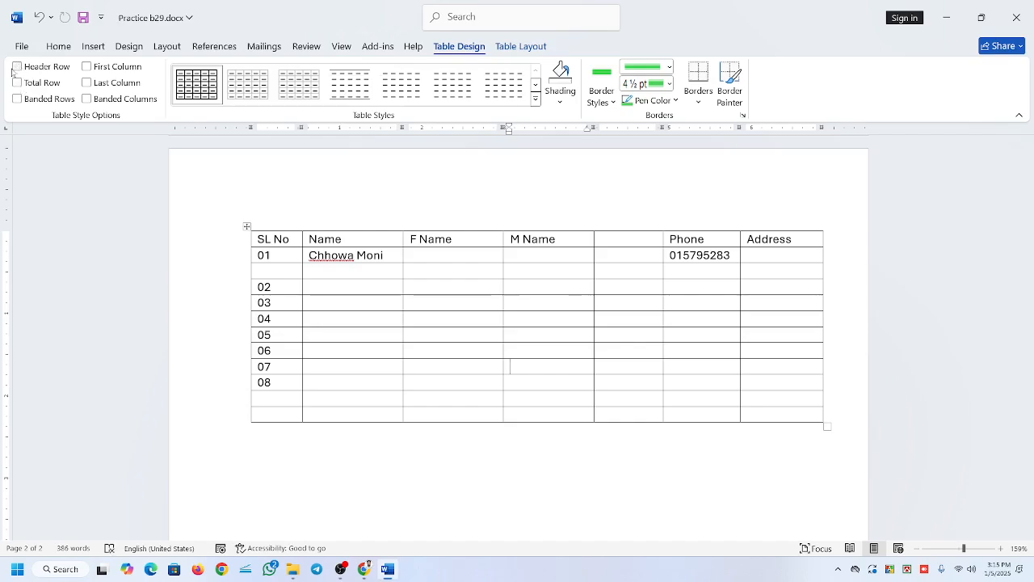
# Try the Header Row and First Column options on the plain grid table, and turn both off again.
pyautogui.click(16, 67)
pyautogui.click(87, 67)
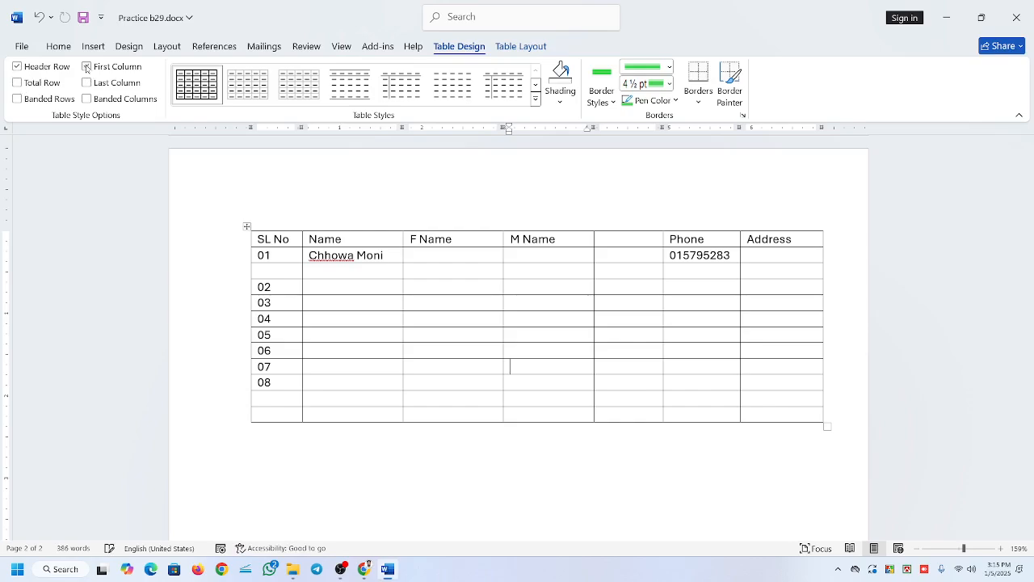
pyautogui.click(86, 67)
pyautogui.click(17, 67)
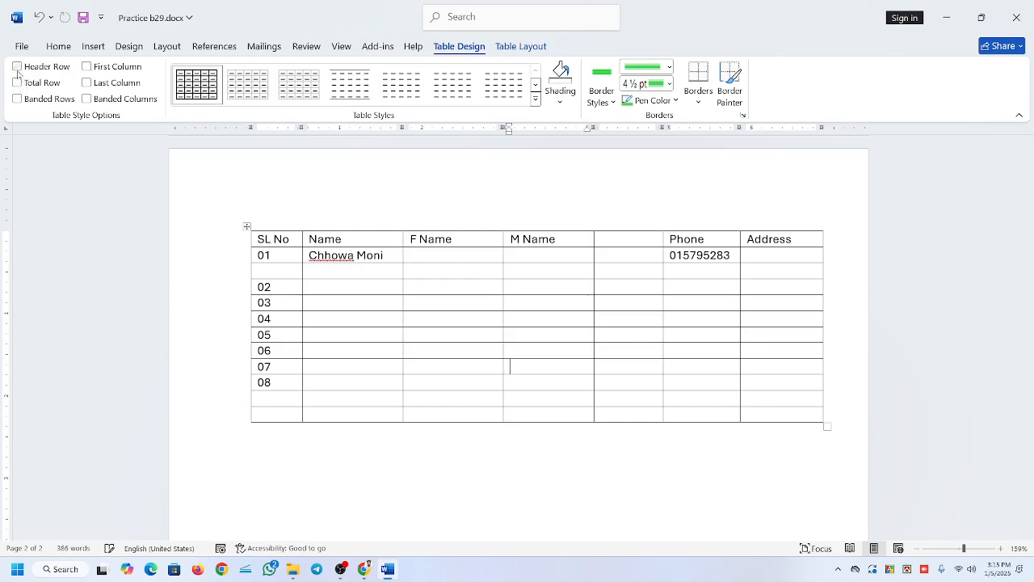
# Select the 01 row and preview the grid styles in the table style gallery without applying one.
pyautogui.click(602, 288)
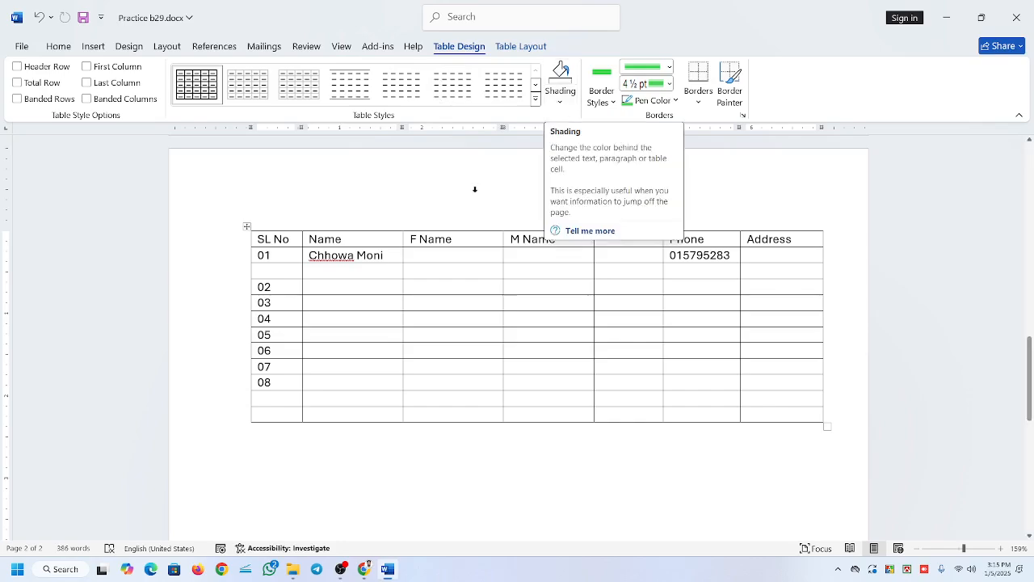
pyautogui.click(595, 287)
pyautogui.click(692, 288)
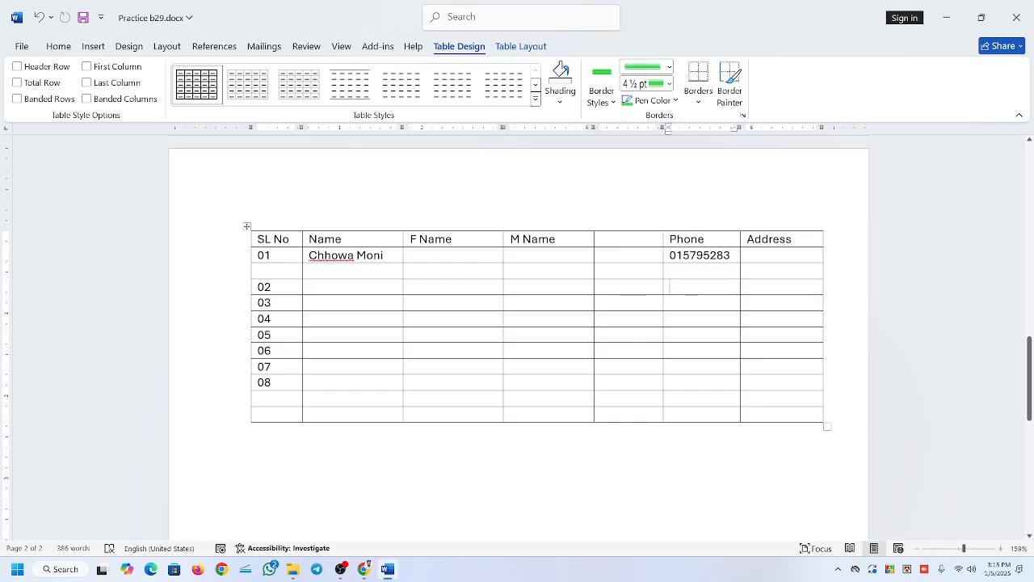
pyautogui.click(240, 257)
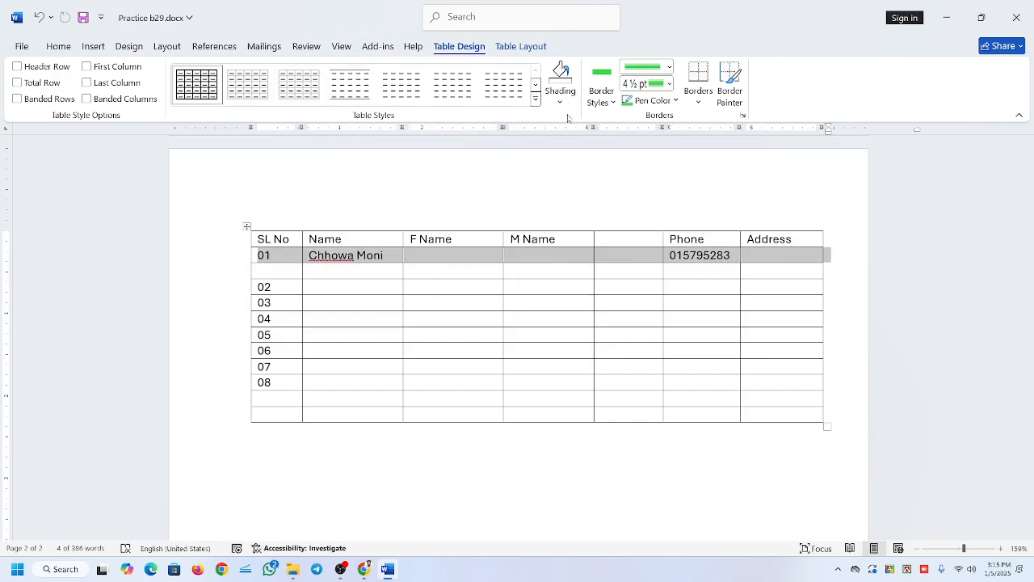
pyautogui.click(535, 98)
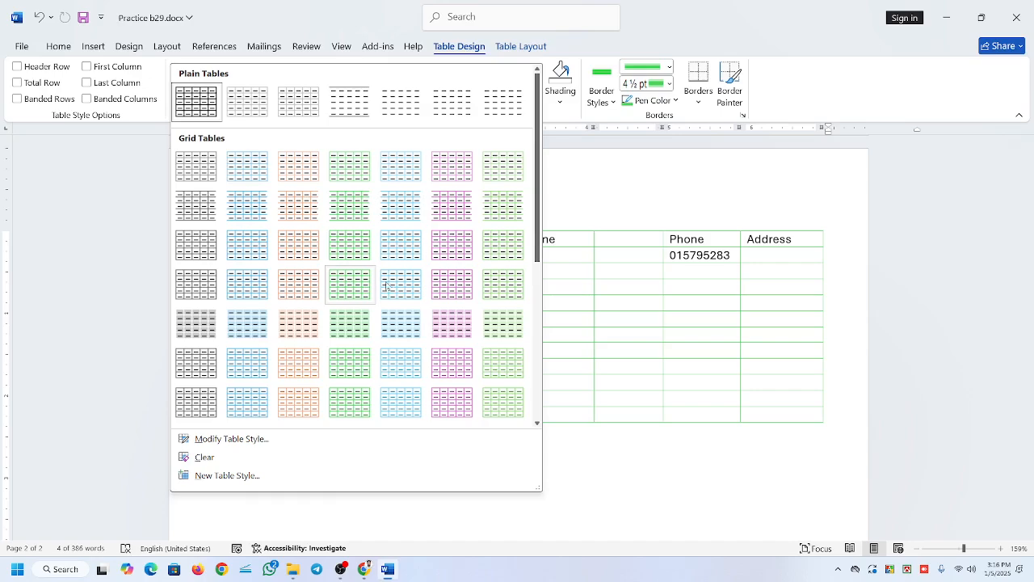
pyautogui.press('Escape')
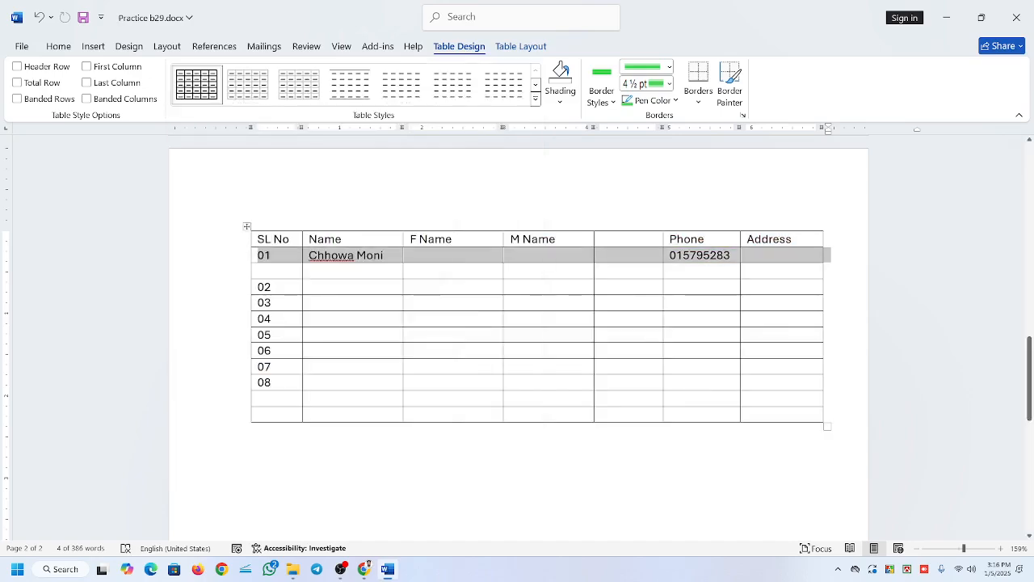
# Shade the Name header cell light green.
pyautogui.click(339, 237)
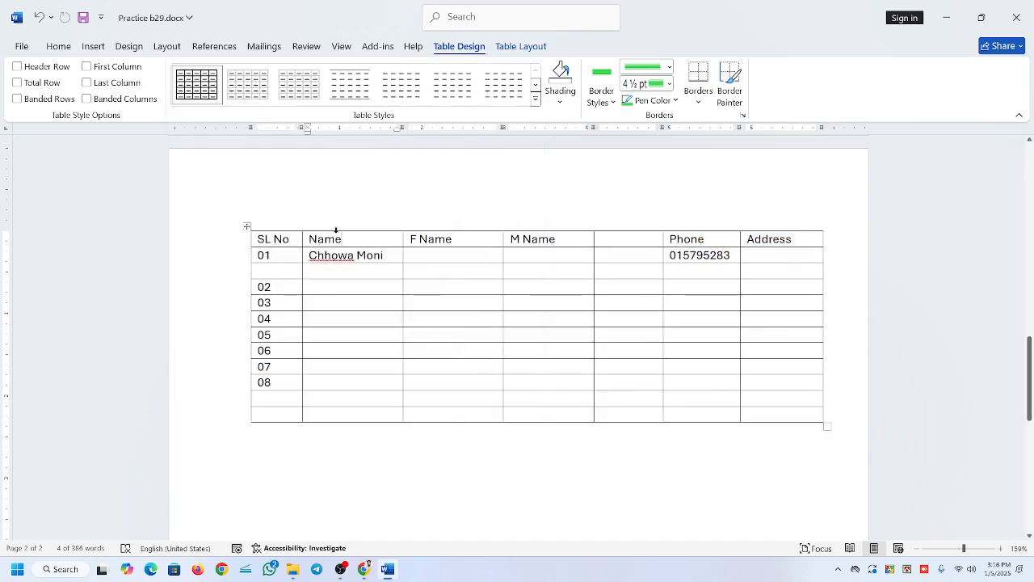
pyautogui.click(561, 100)
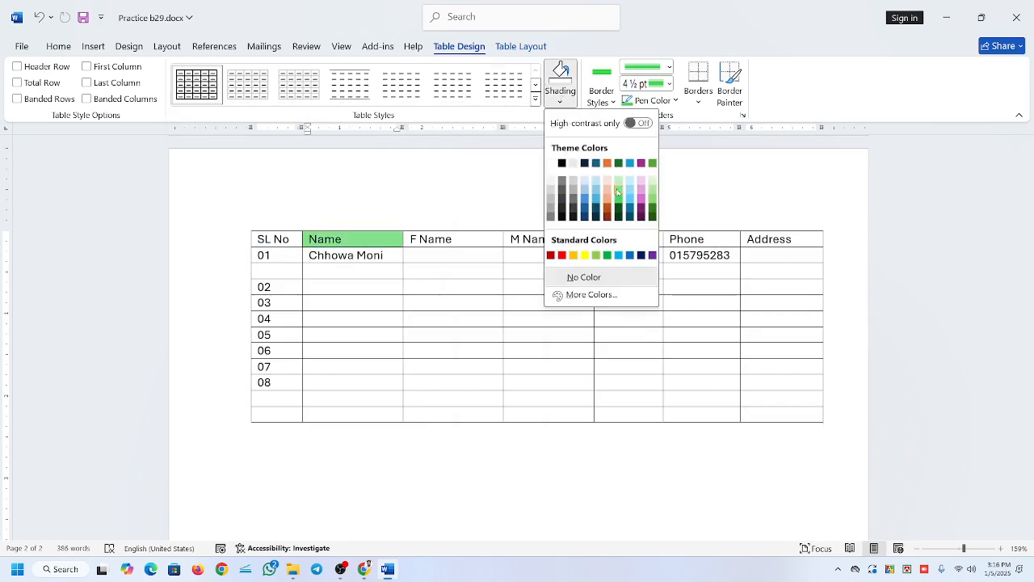
pyautogui.click(618, 191)
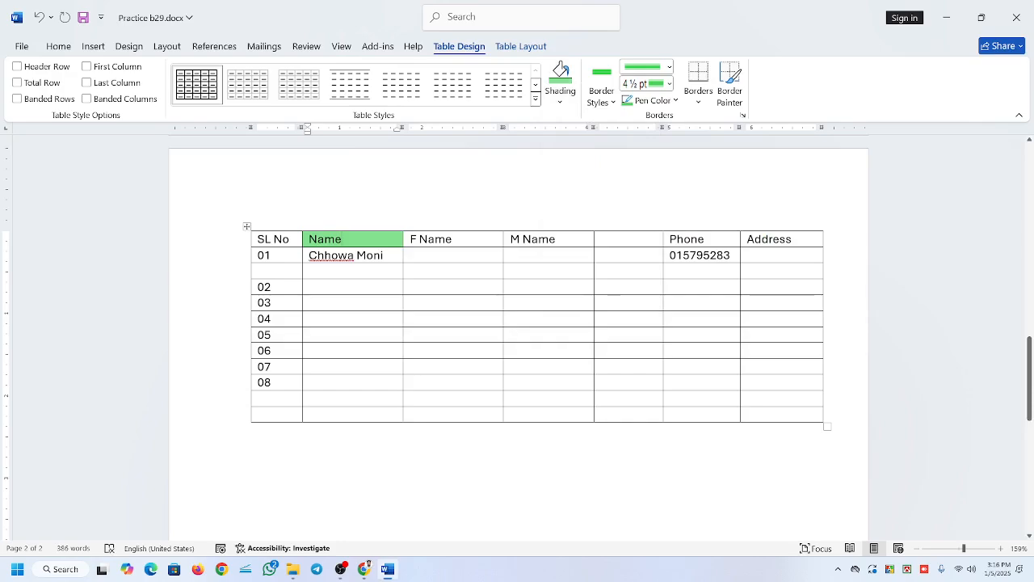
# Shade the entire header row pinkish purple.
pyautogui.click(240, 243)
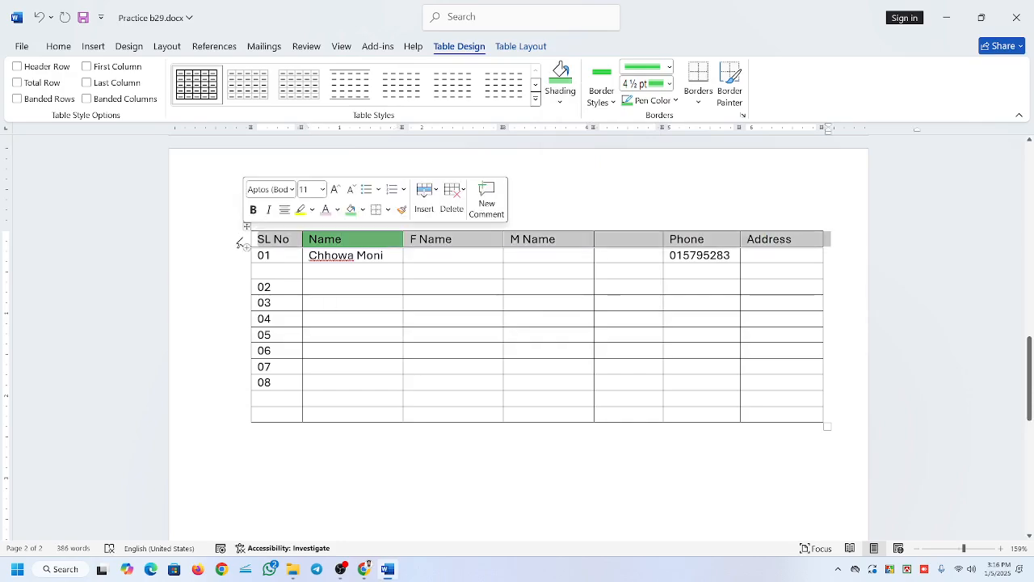
pyautogui.click(560, 101)
pyautogui.click(641, 197)
pyautogui.click(409, 302)
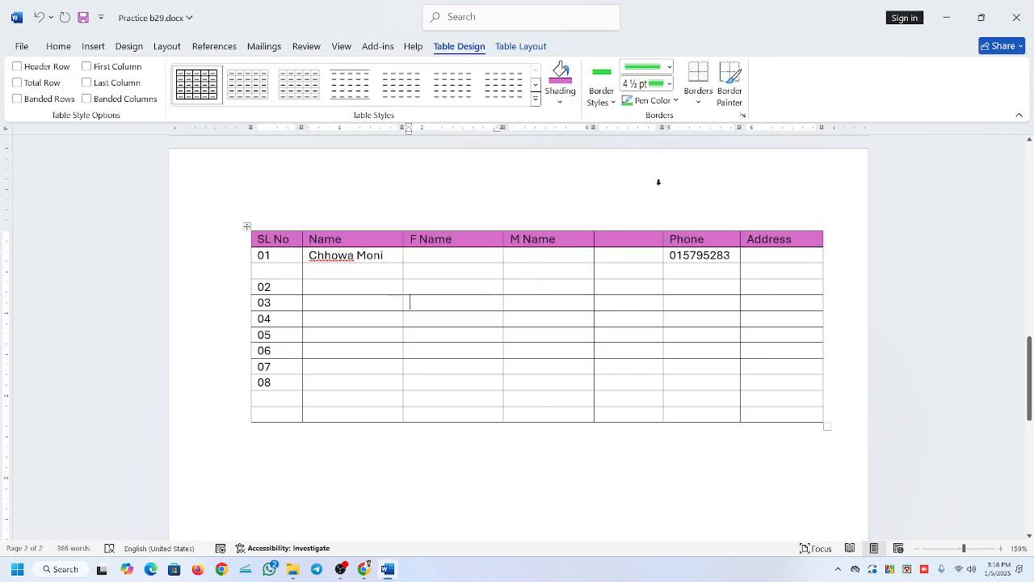
# Preview the List Tables styles in the table style gallery on the table.
pyautogui.click(535, 98)
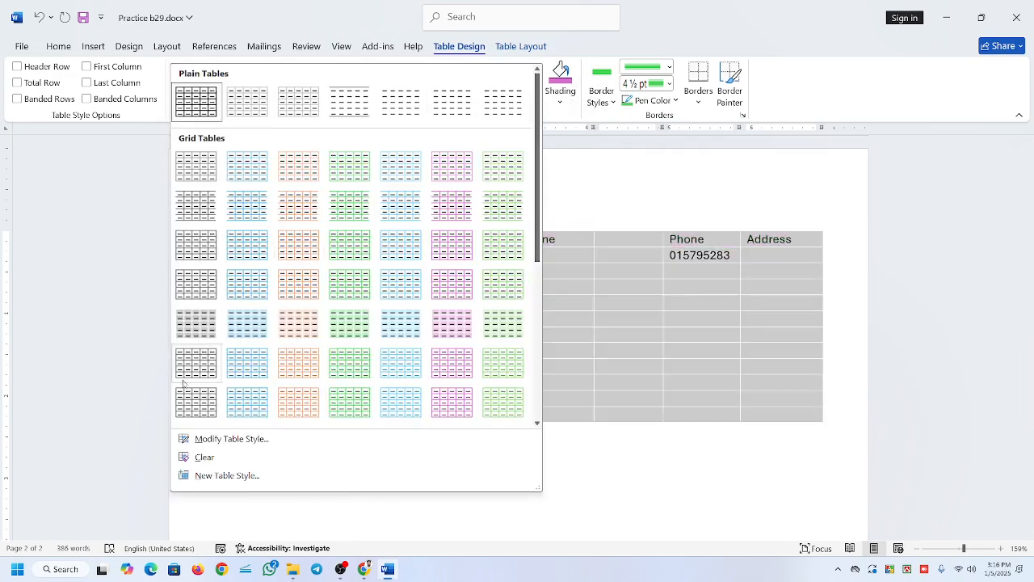
pyautogui.scroll(-5, 198, 364)
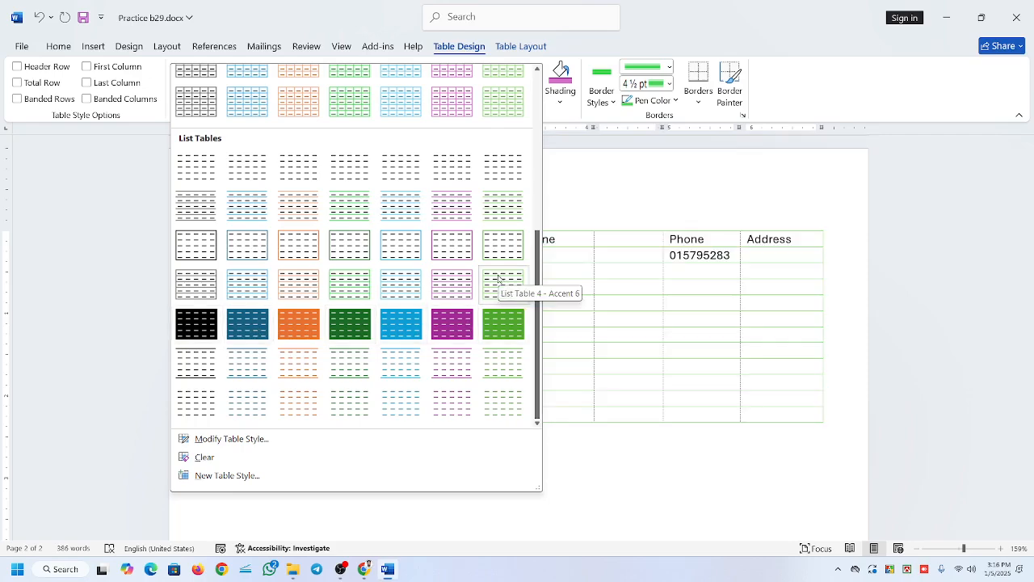
pyautogui.click(452, 284)
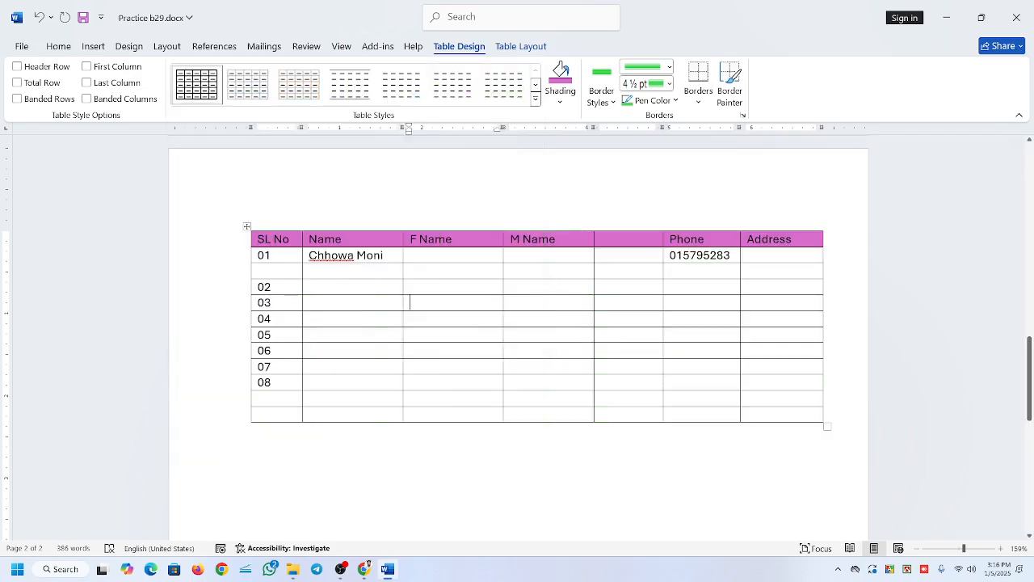
# Apply the header row's pinkish purple shading to the blank row below 01 and to the 03 and 05 rows.
pyautogui.click(231, 272)
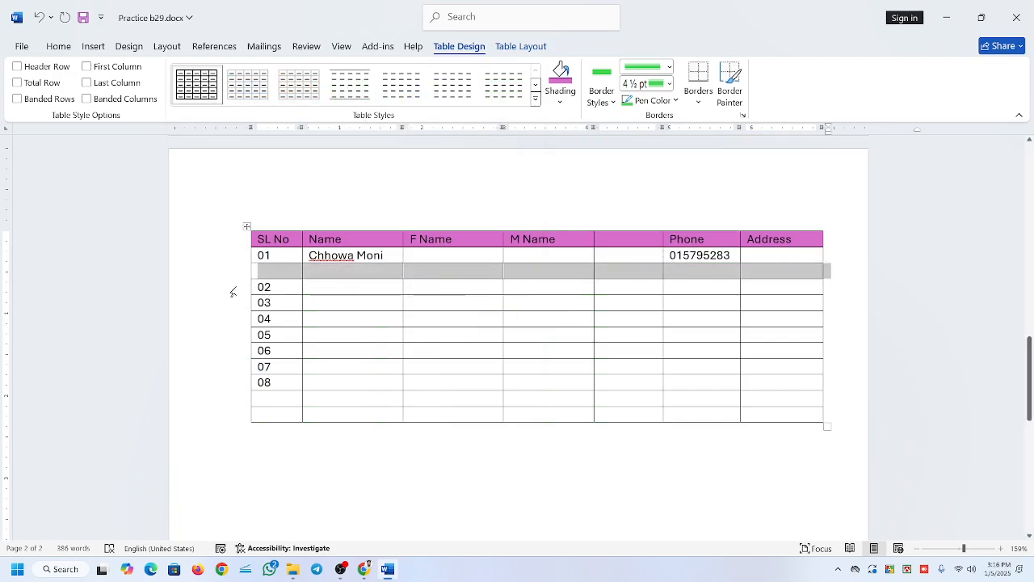
pyautogui.click(561, 103)
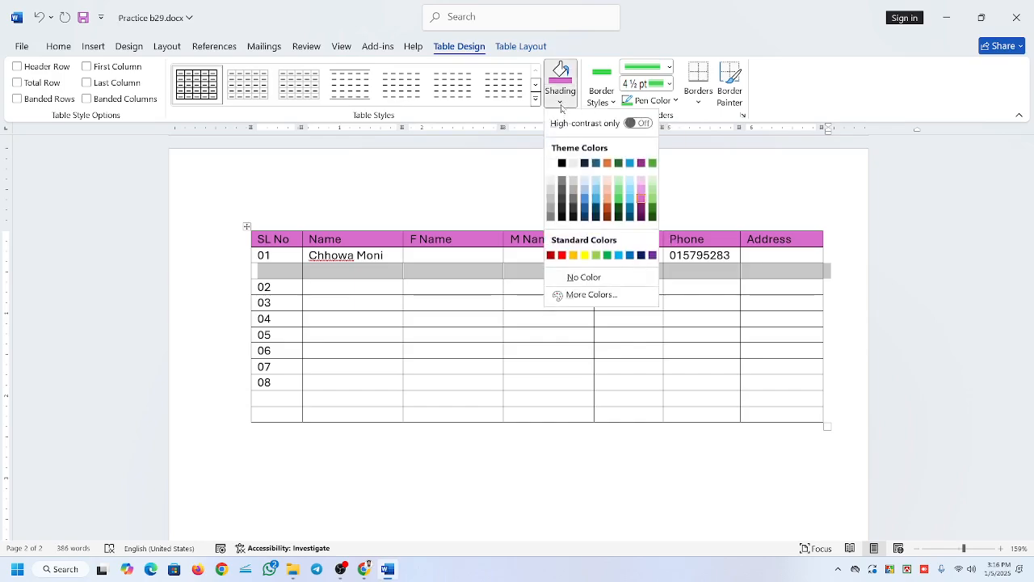
pyautogui.click(561, 77)
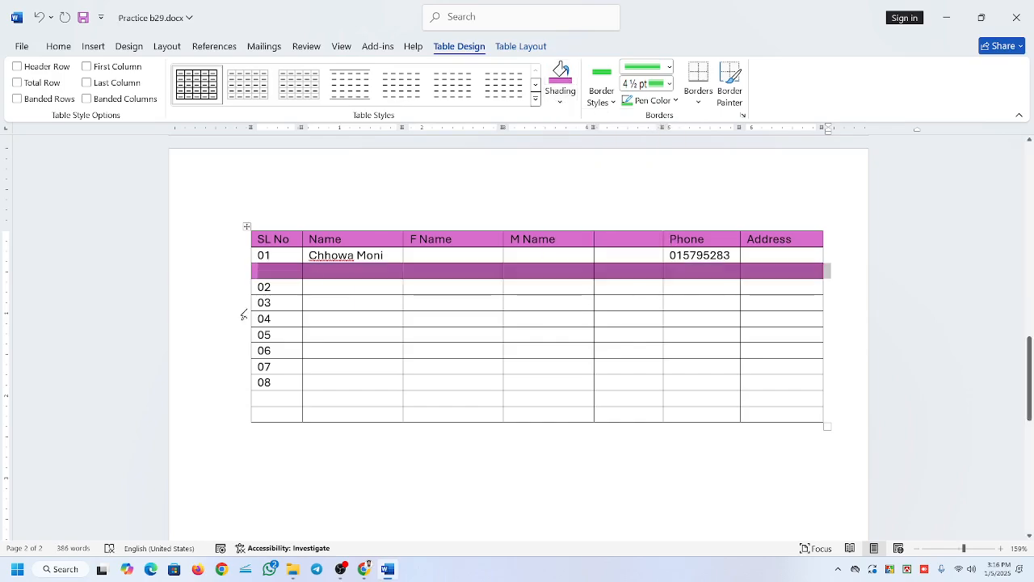
pyautogui.click(243, 304)
pyautogui.press('F4')
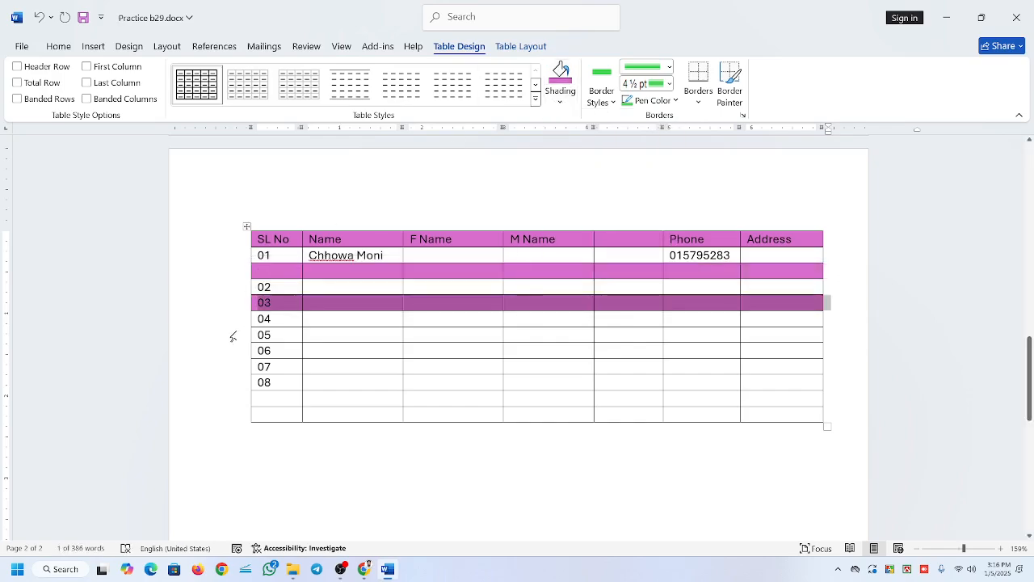
pyautogui.click(232, 336)
pyautogui.click(572, 81)
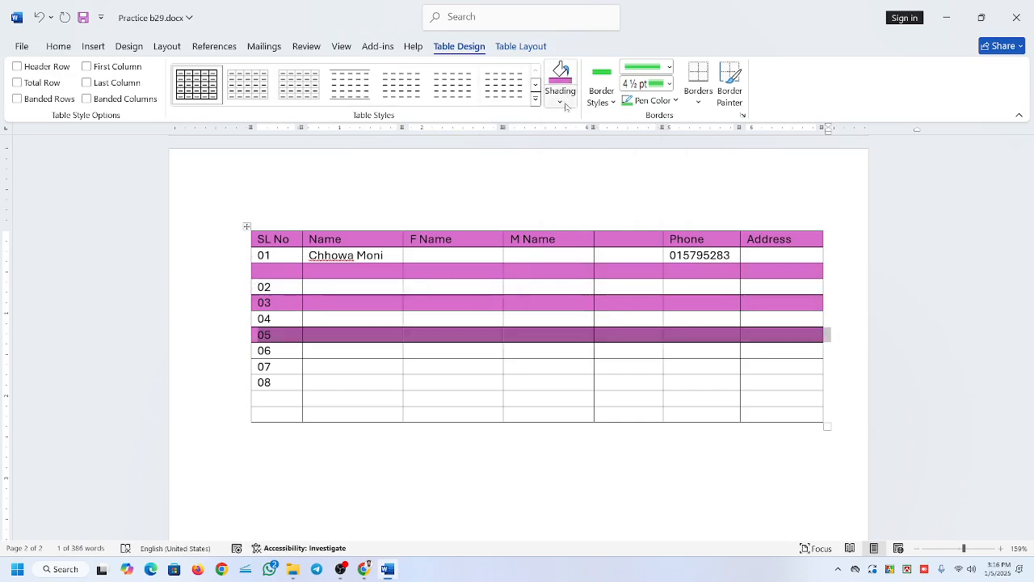
# Change the 05 row's shading to light green and shade the 08 row dark orange.
pyautogui.click(566, 105)
pyautogui.click(600, 199)
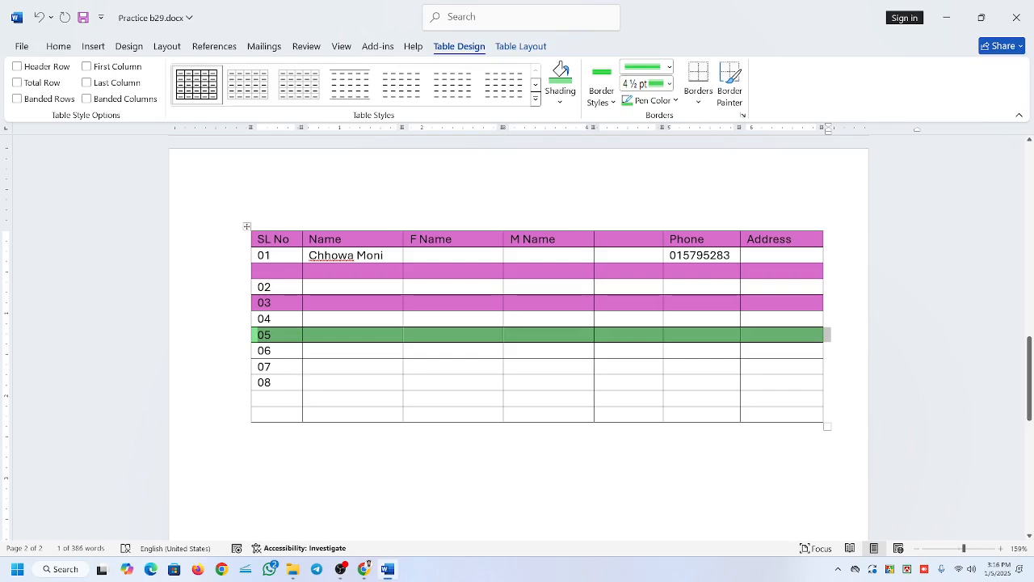
pyautogui.click(226, 383)
pyautogui.click(560, 102)
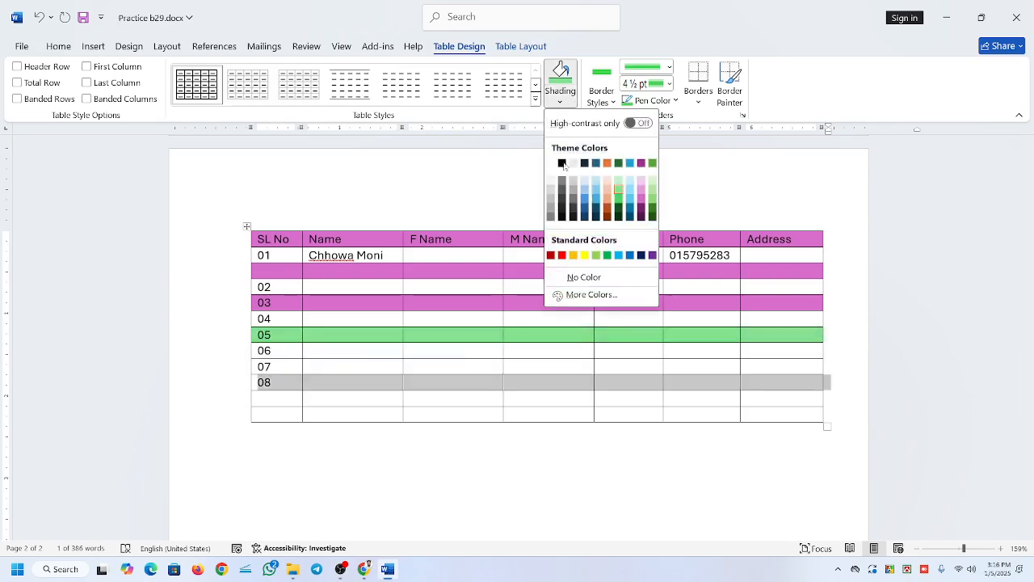
pyautogui.click(607, 215)
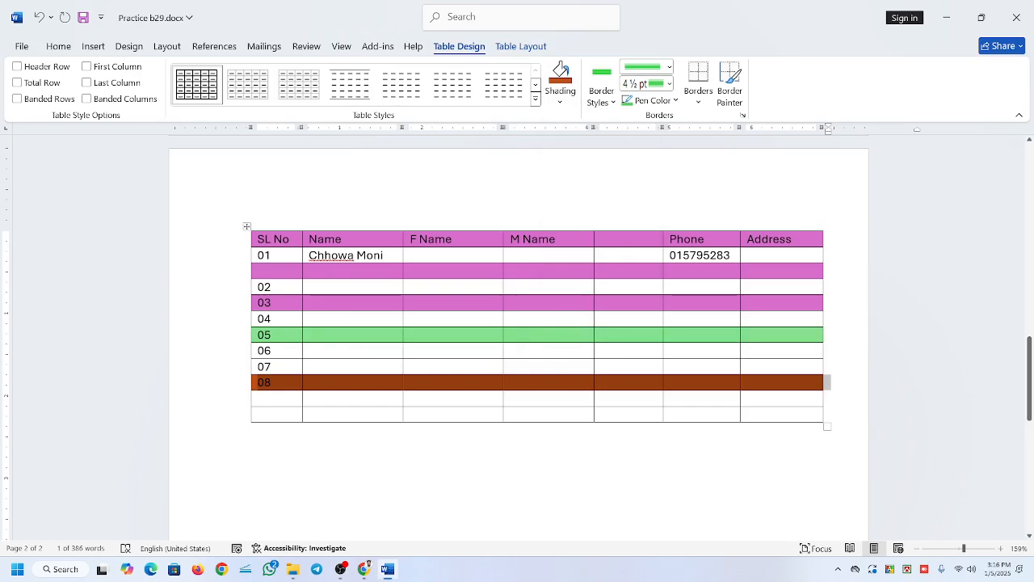
pyautogui.click(822, 307)
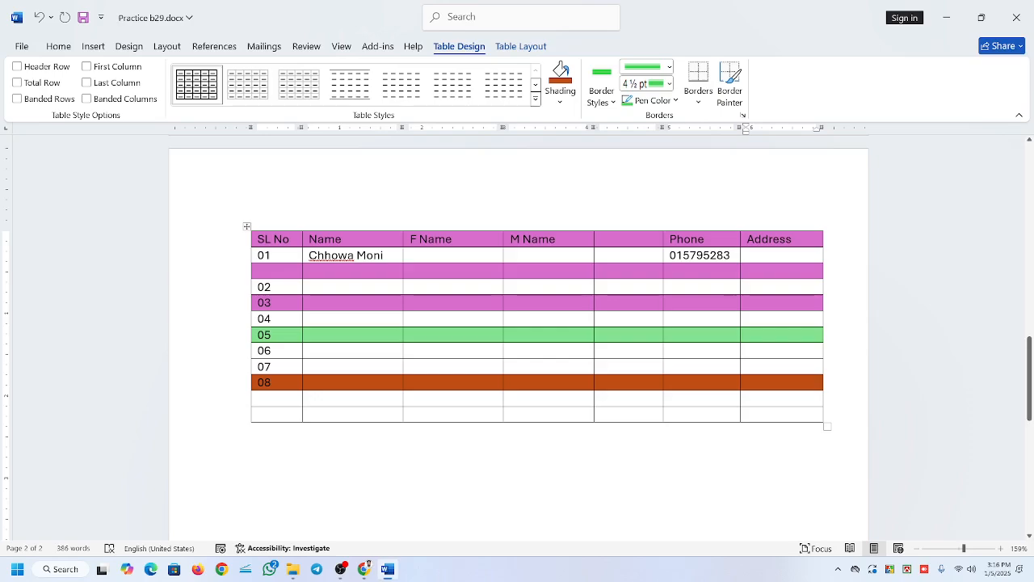
# Undo all the row and header shading, including the green Name cell.
pyautogui.hotkey('ctrl', 'z')
pyautogui.hotkey('ctrl', 'z')
pyautogui.hotkey('ctrl', 'z')
pyautogui.hotkey('ctrl', 'z')
pyautogui.hotkey('ctrl', 'z')
pyautogui.hotkey('ctrl', 'z')
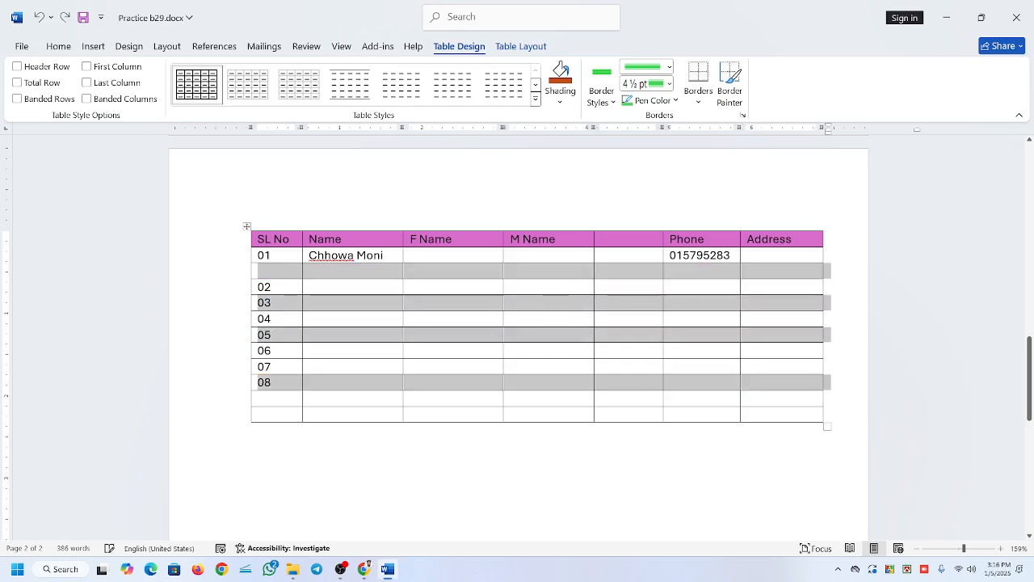
pyautogui.click(537, 303)
pyautogui.click(534, 271)
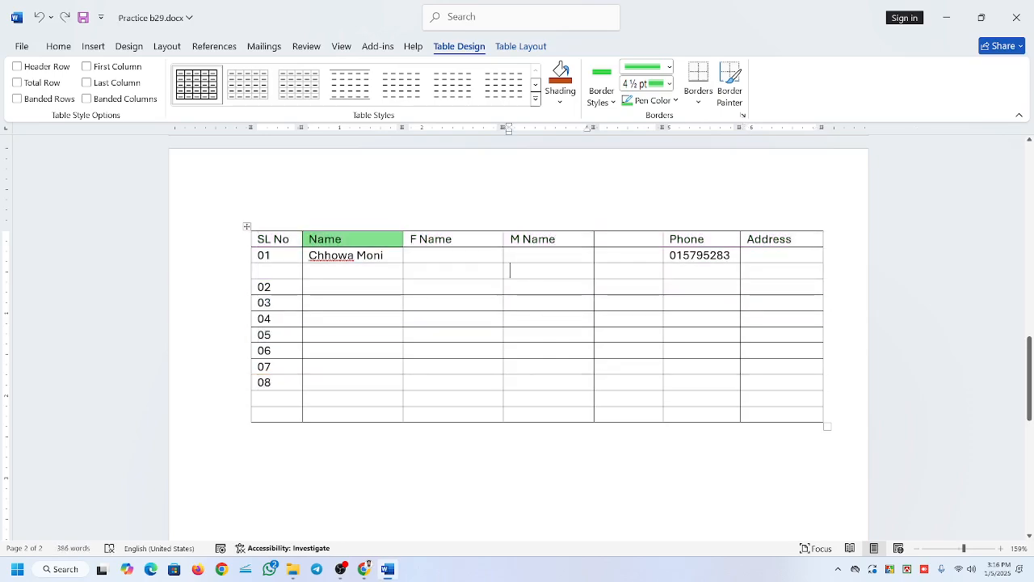
pyautogui.click(452, 271)
pyautogui.hotkey('ctrl', 'z')
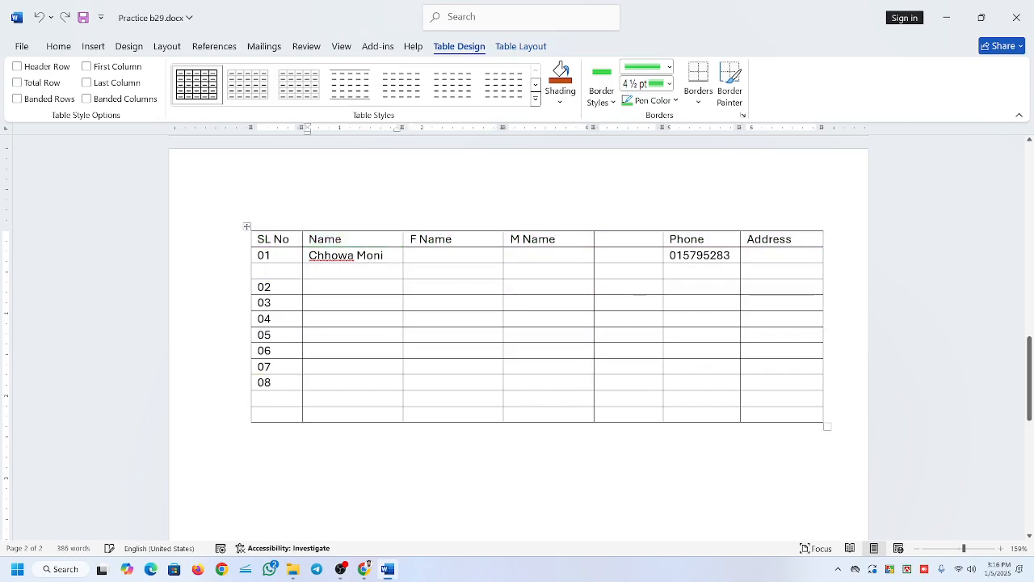
# Shade four single cells dark orange: F Name below row 01, M Name in row 04, Phone in row 07, and Address in the last row.
pyautogui.click(452, 271)
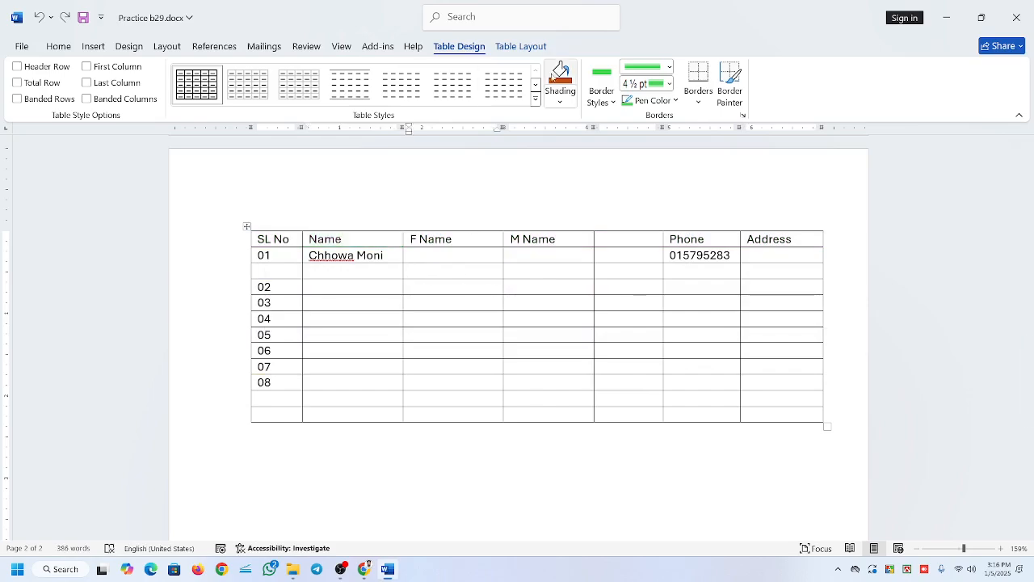
pyautogui.click(560, 74)
pyautogui.click(556, 263)
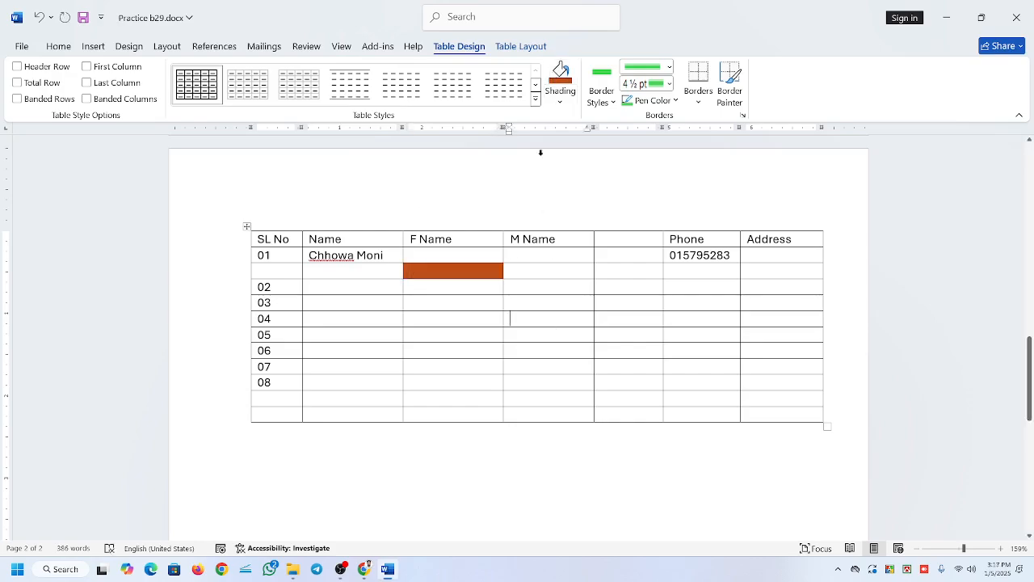
pyautogui.click(560, 75)
pyautogui.click(670, 366)
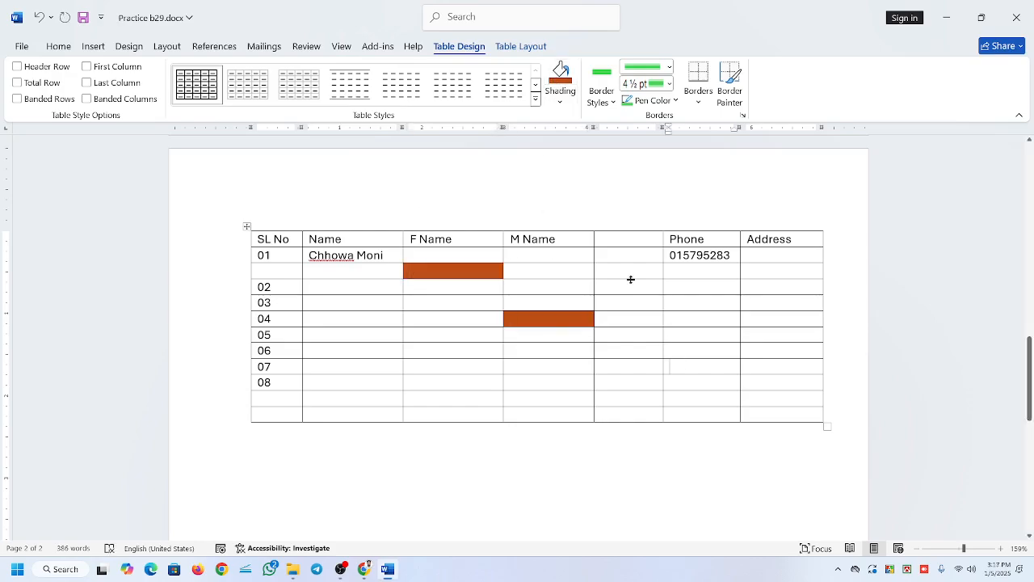
pyautogui.click(561, 80)
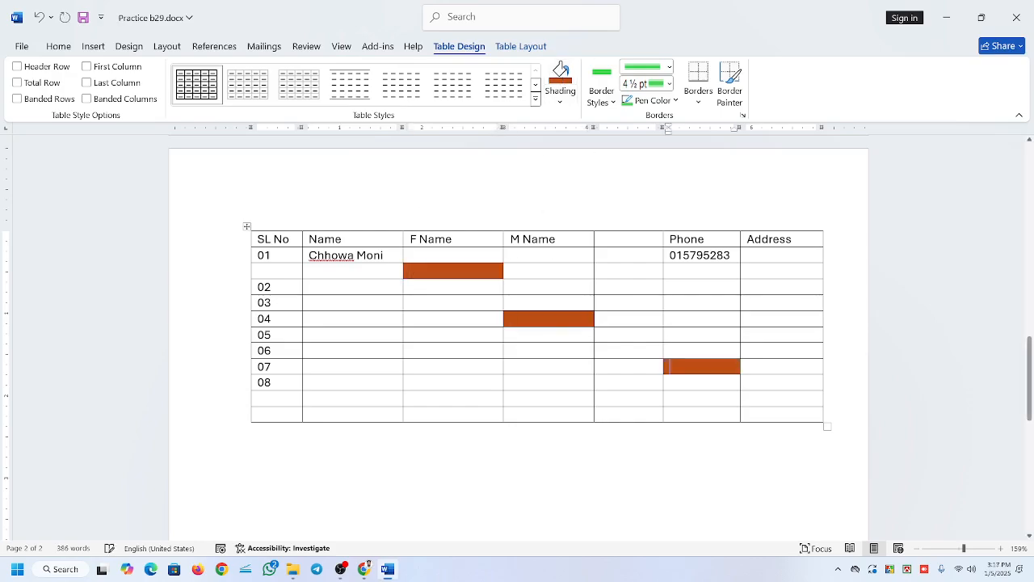
pyautogui.click(550, 77)
# Remove the orange cell shading by setting No Color on the block from F Name below row 01 to the last Address cell.
pyautogui.click(558, 102)
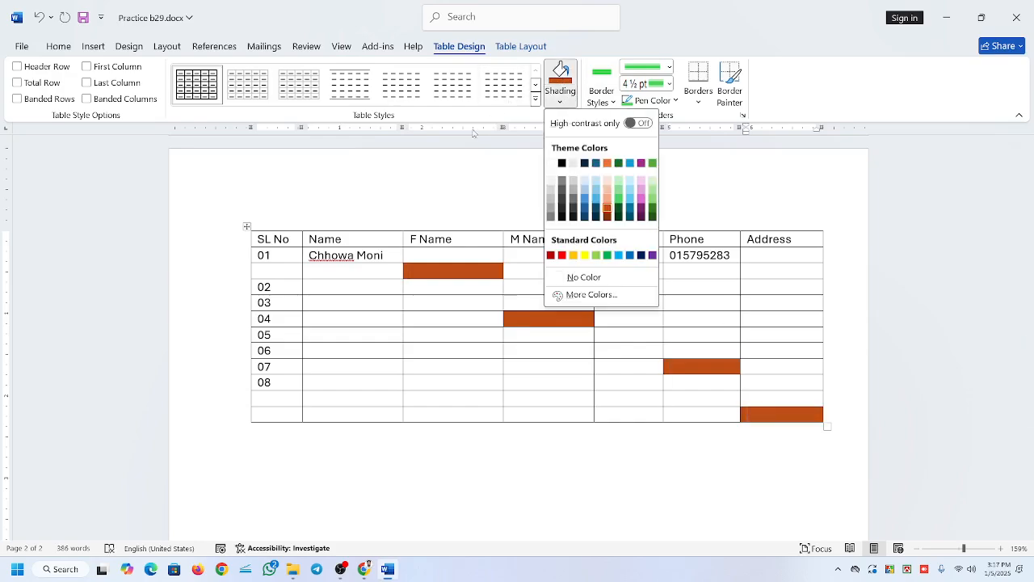
pyautogui.click(448, 263)
pyautogui.click(451, 269)
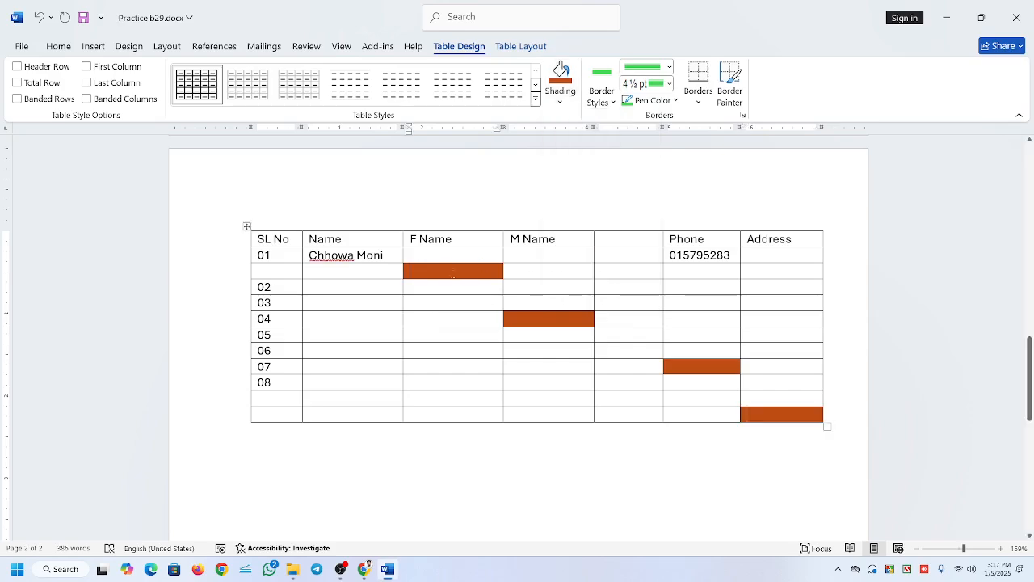
pyautogui.moveTo(410, 270); pyautogui.dragTo(816, 416)
pyautogui.click(560, 102)
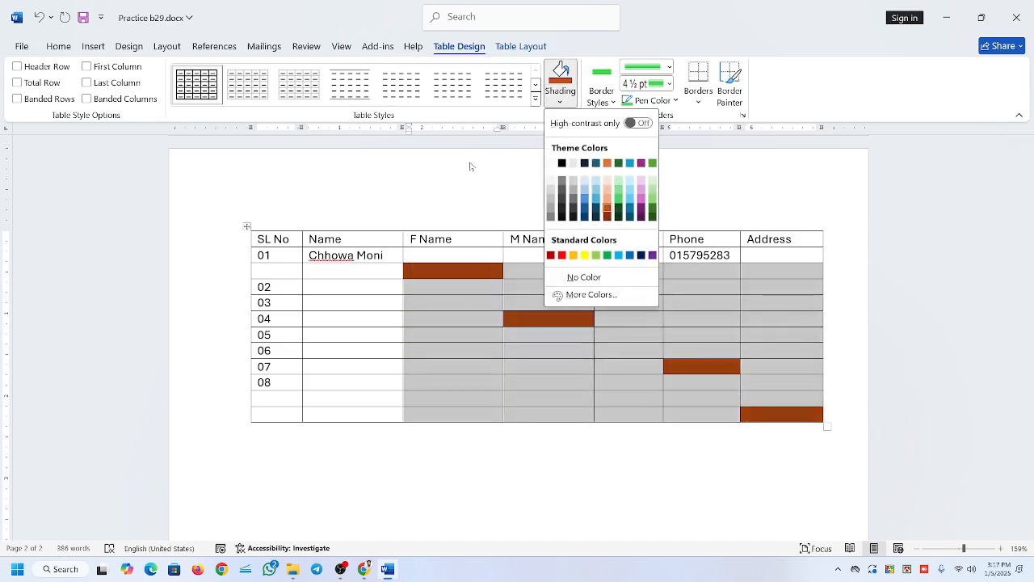
pyautogui.click(572, 274)
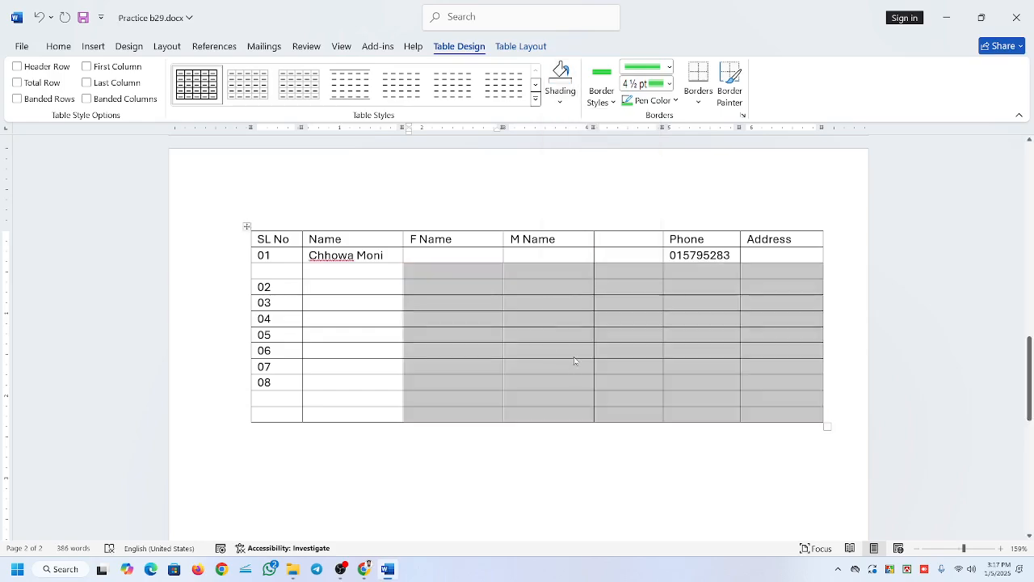
pyautogui.click(617, 328)
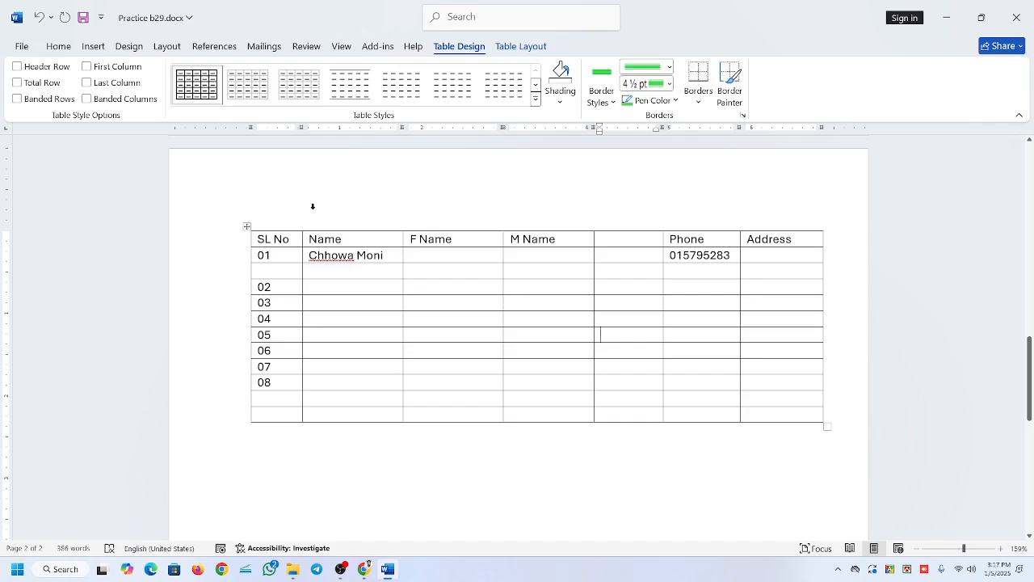
# Paint green ½ pt double solid Accent 6 borders along the table's top edge from SL No to the blank column and below the first three headers.
pyautogui.click(247, 227)
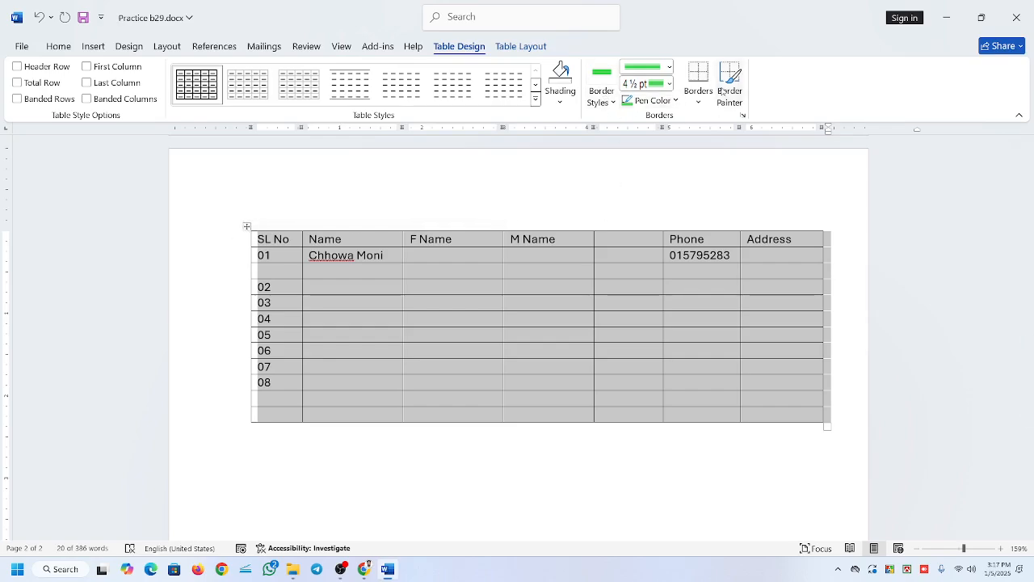
pyautogui.click(600, 101)
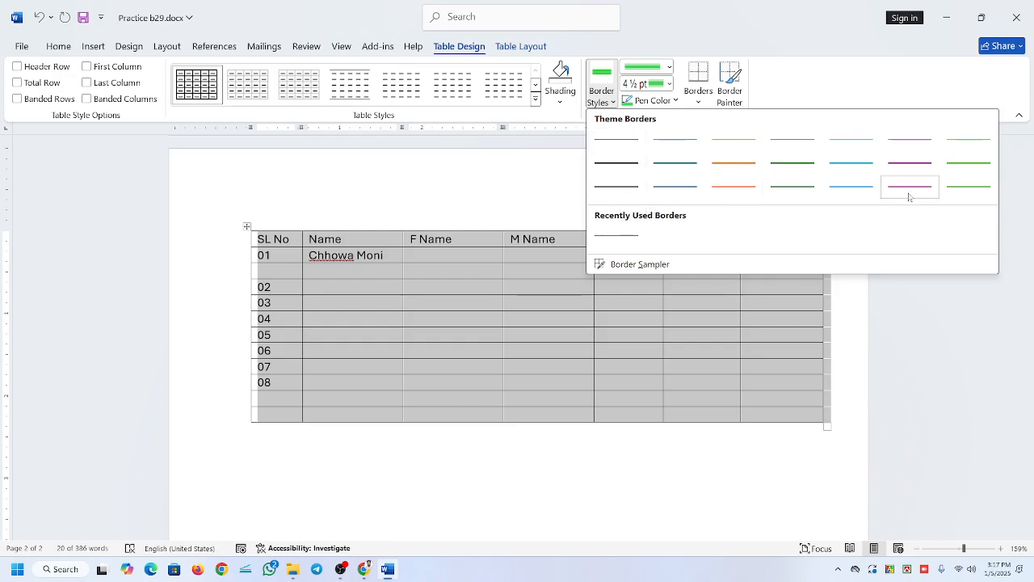
pyautogui.click(970, 186)
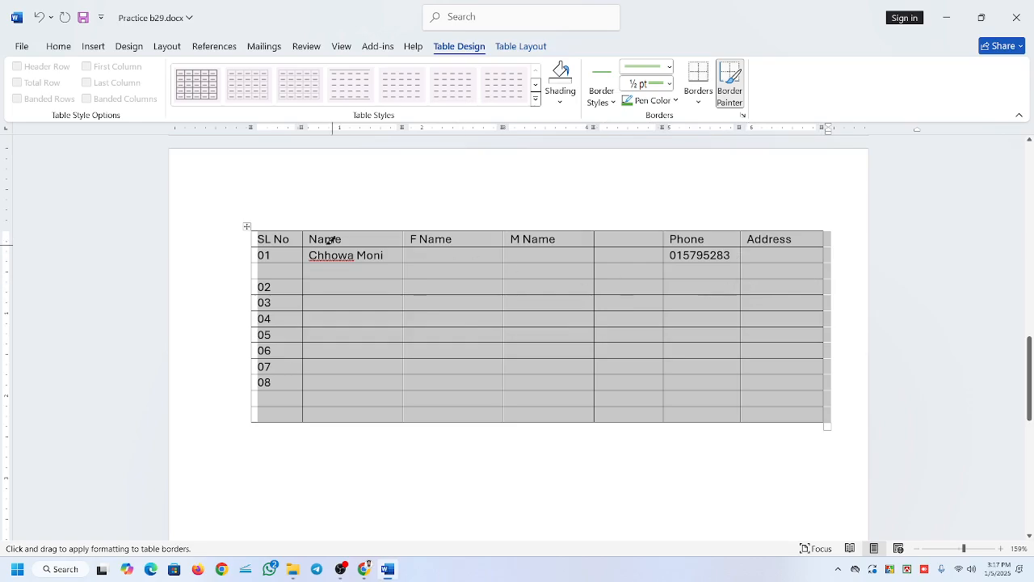
pyautogui.click(278, 230)
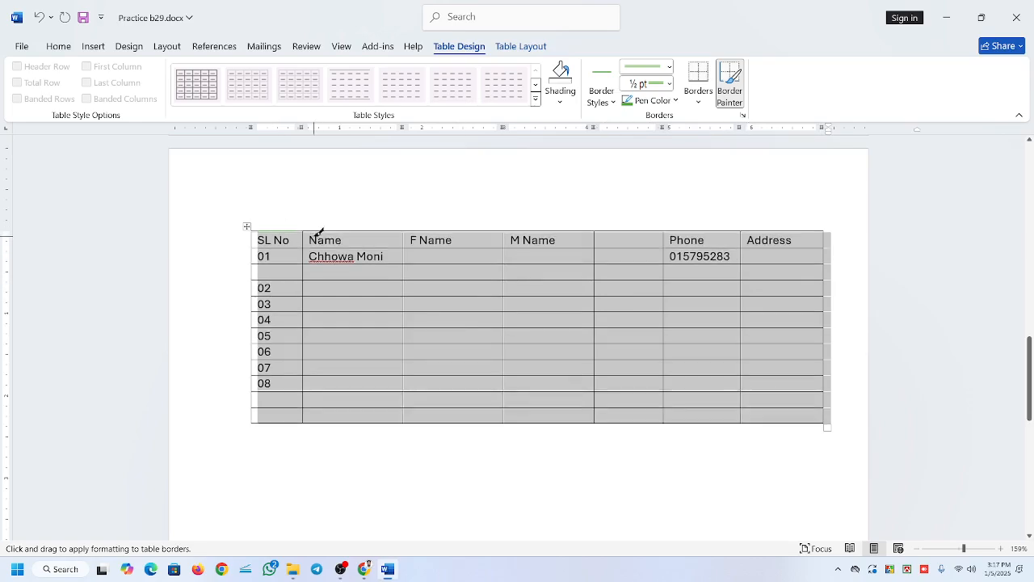
pyautogui.click(340, 230)
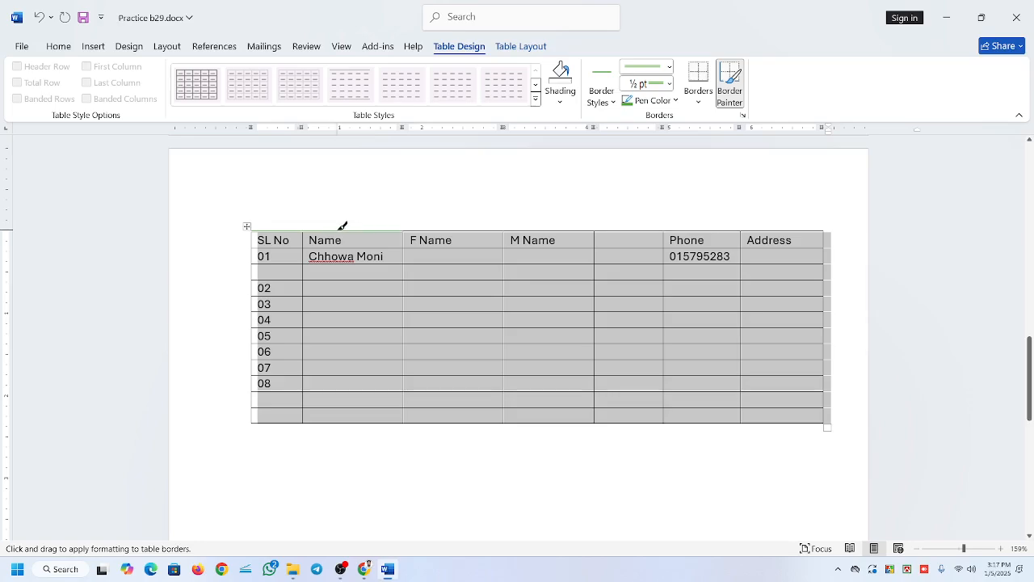
pyautogui.click(437, 230)
pyautogui.click(527, 230)
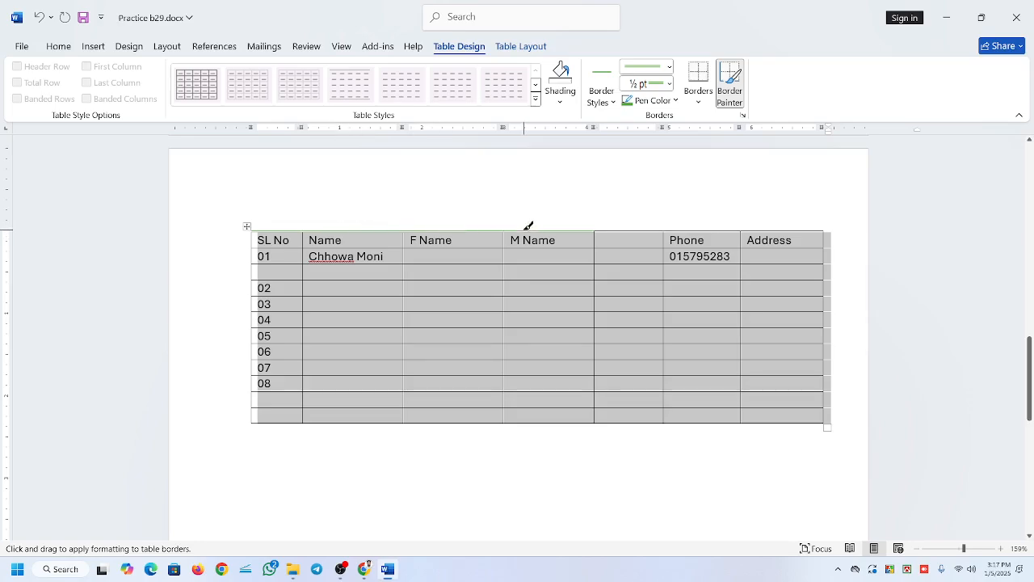
pyautogui.click(608, 230)
pyautogui.click(371, 248)
pyautogui.click(276, 249)
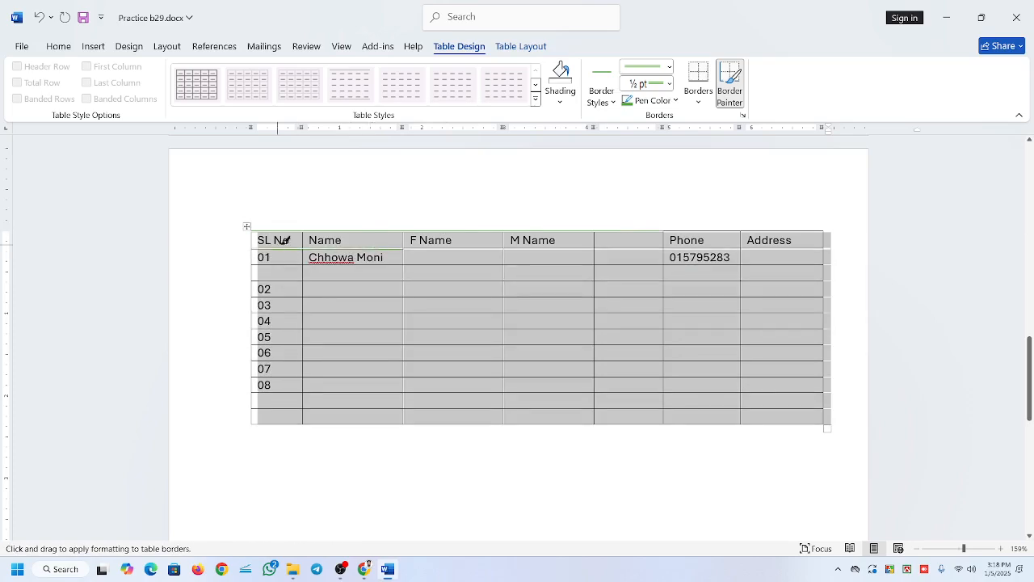
pyautogui.click(424, 246)
pyautogui.moveTo(279, 231)
pyautogui.mouseDown()
pyautogui.moveTo(570, 327)
pyautogui.moveTo(808, 385)
pyautogui.moveTo(824, 416)
pyautogui.mouseUp()
# Apply 3 pt blue double-line outside borders around the whole table.
pyautogui.click(600, 98)
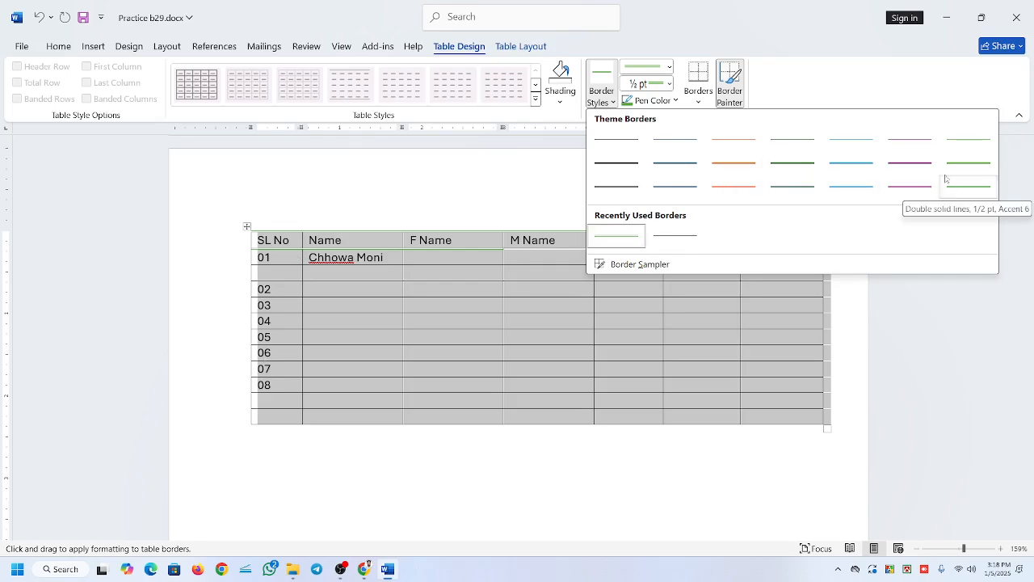
pyautogui.click(803, 87)
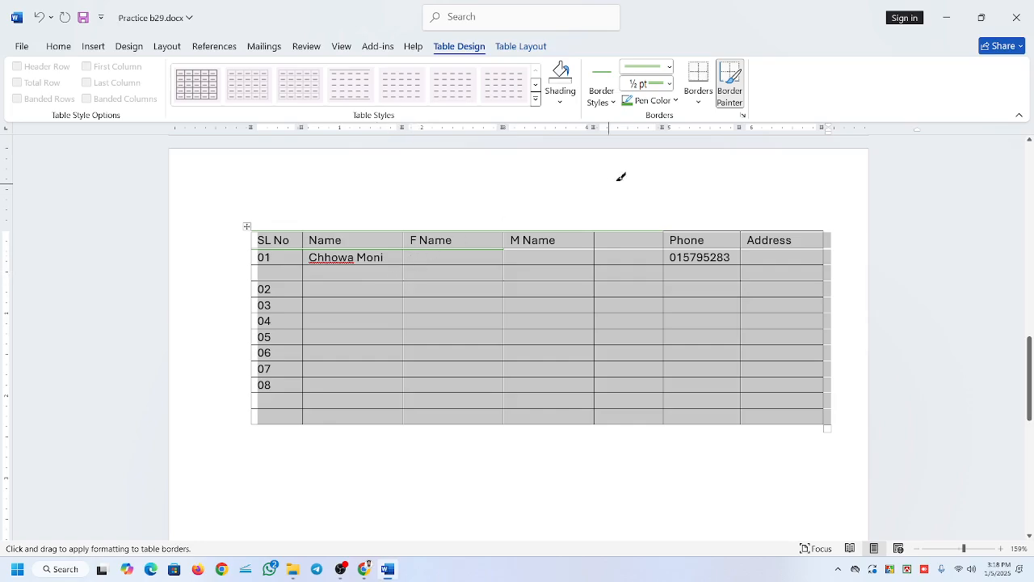
pyautogui.click(669, 84)
pyautogui.click(646, 171)
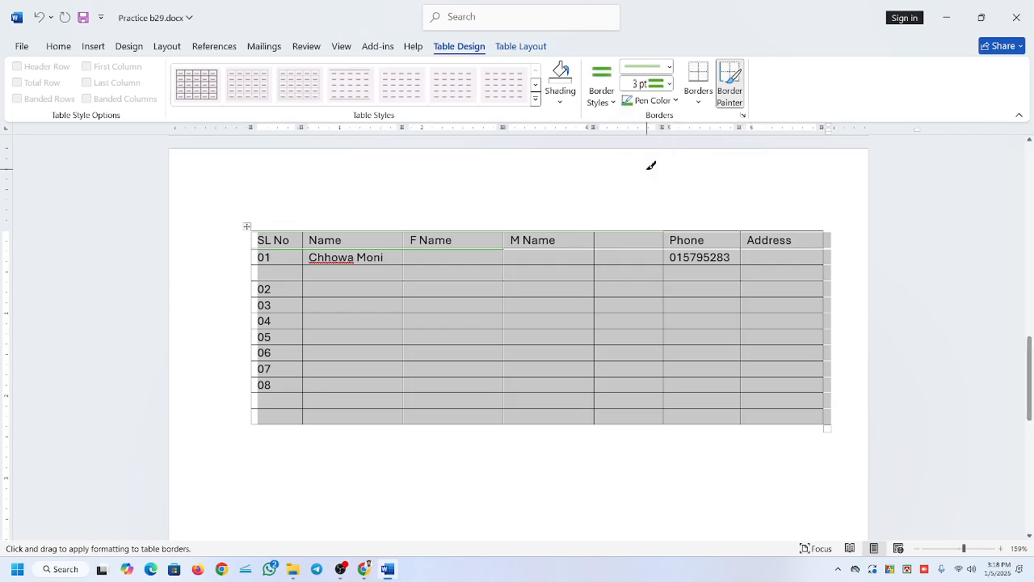
pyautogui.click(674, 102)
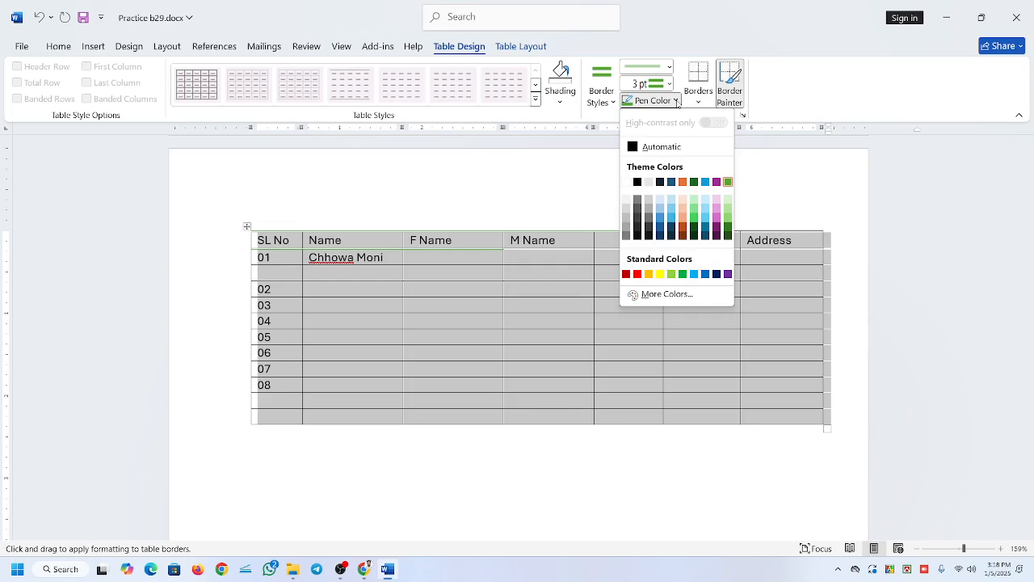
pyautogui.click(657, 219)
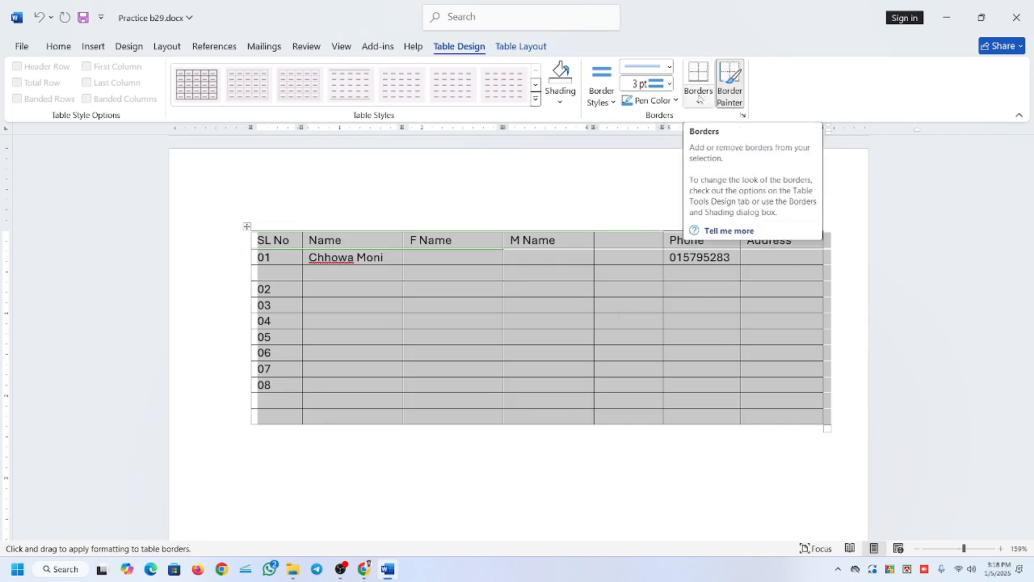
pyautogui.click(699, 101)
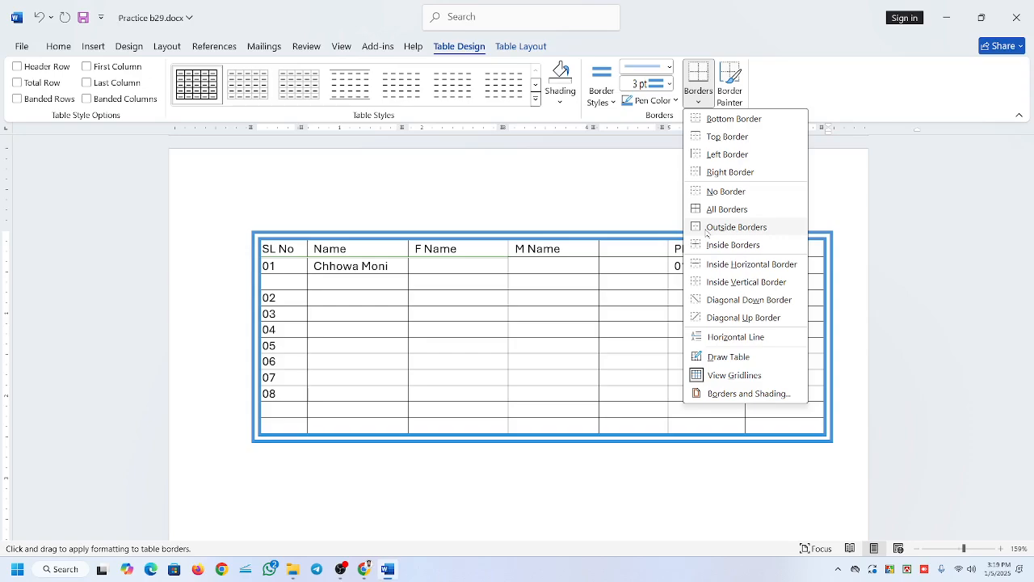
pyautogui.click(707, 229)
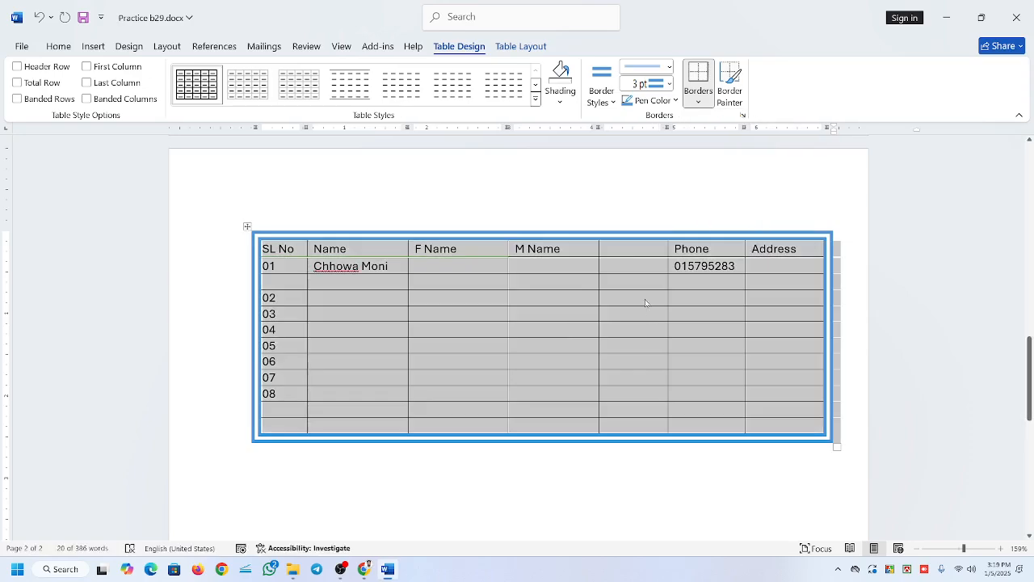
# Apply All Borders in a 3 pt light green line style to the M Name cell of row 02.
pyautogui.click(538, 304)
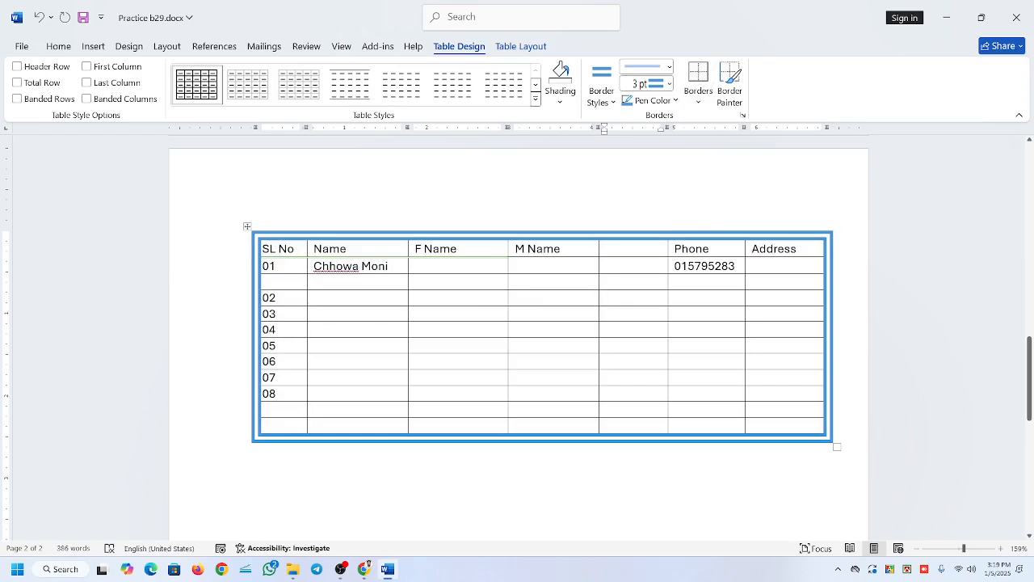
pyautogui.click(516, 297)
pyautogui.click(601, 78)
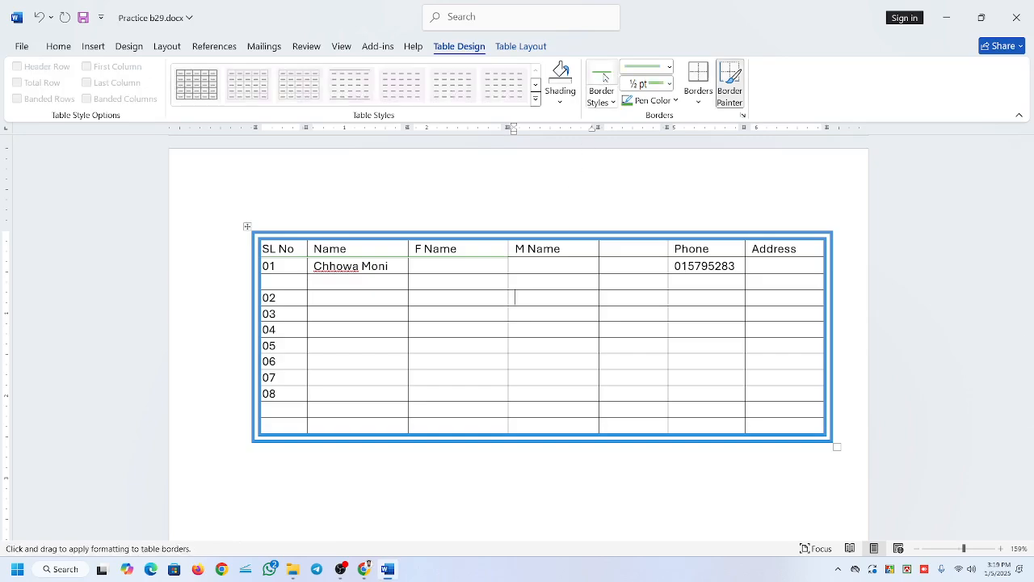
pyautogui.click(647, 101)
pyautogui.click(695, 212)
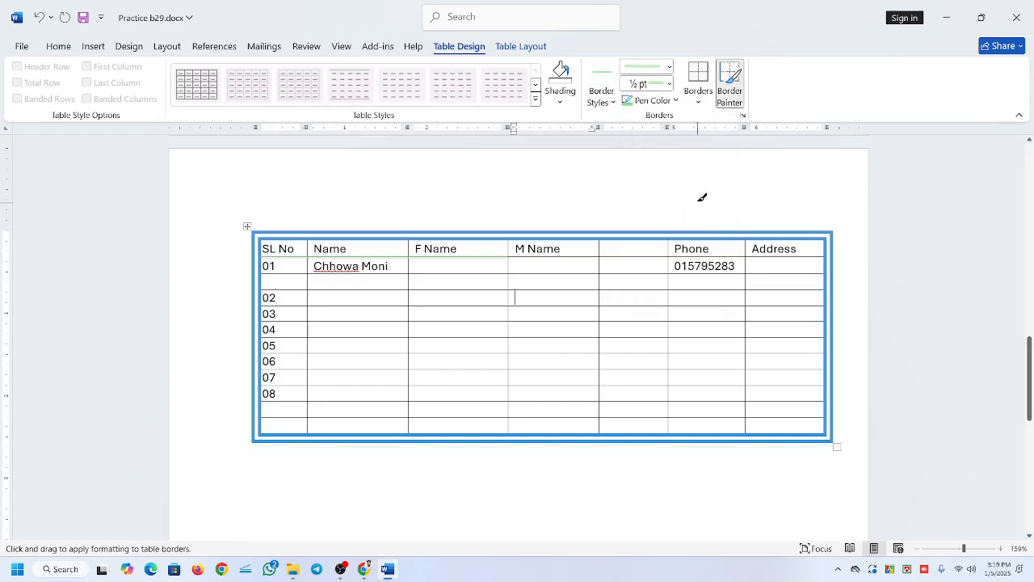
pyautogui.click(669, 67)
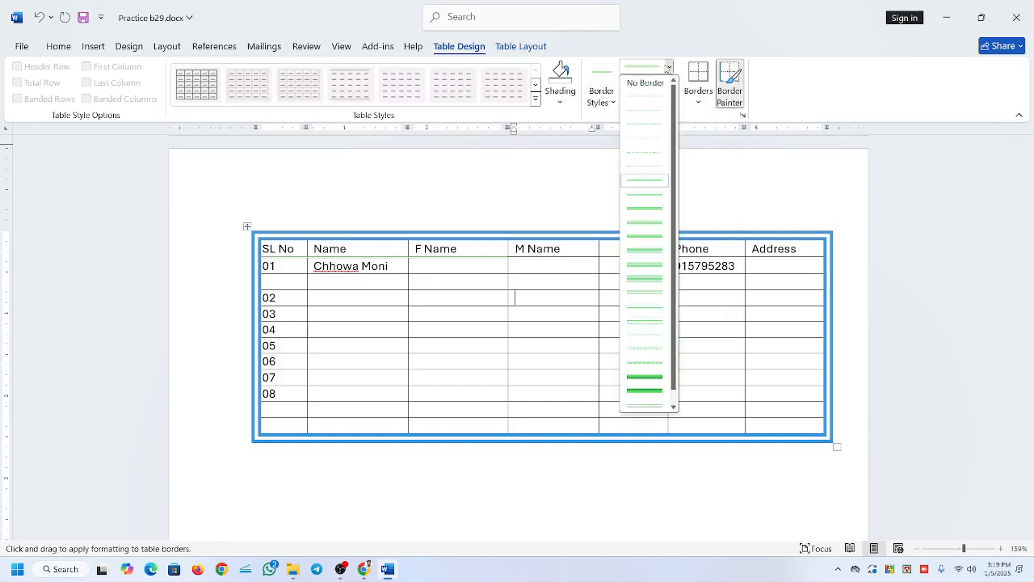
pyautogui.click(644, 207)
pyautogui.click(697, 103)
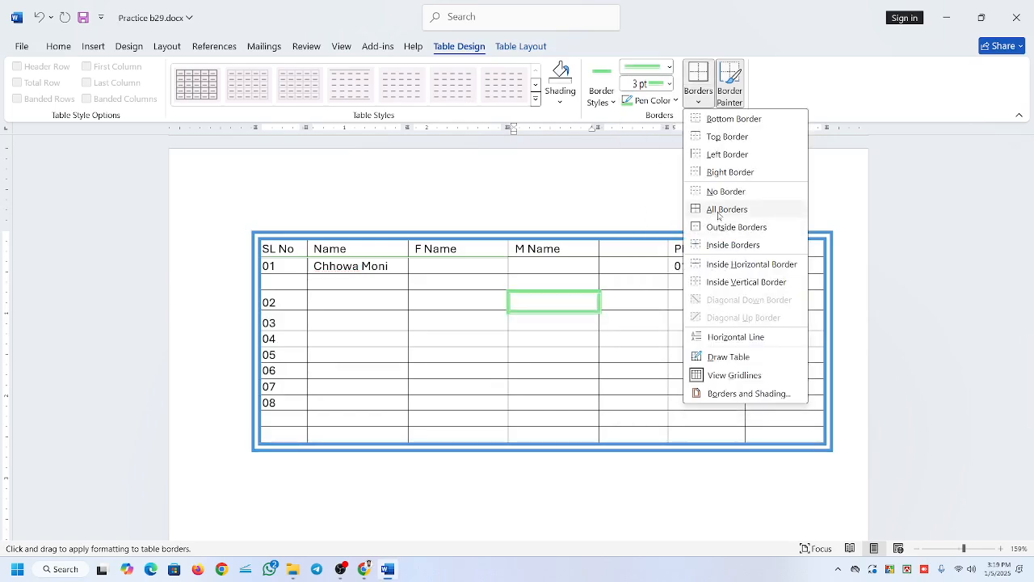
pyautogui.click(718, 217)
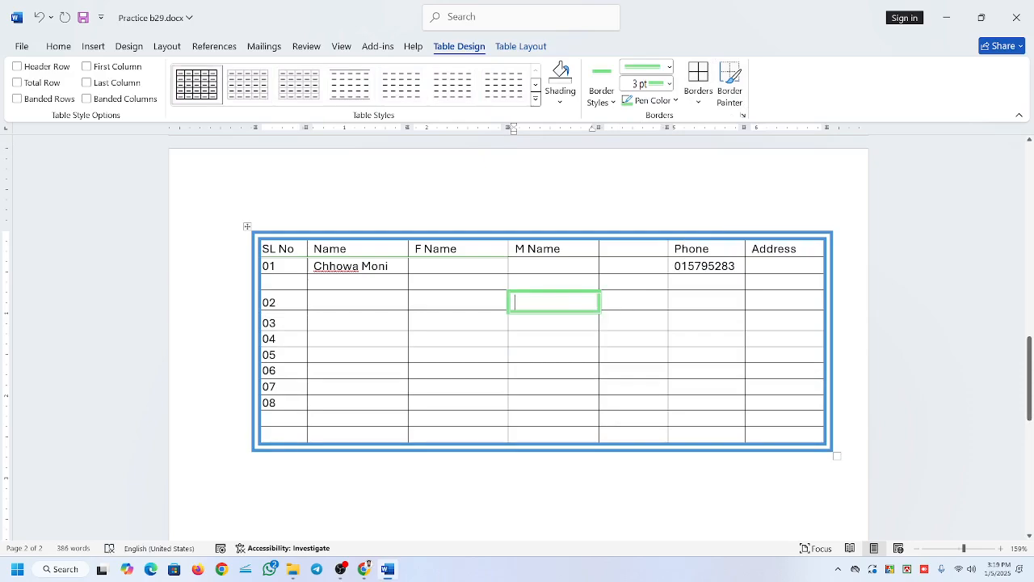
# Select every cell of the table and remove all its borders with No Border.
pyautogui.click(606, 302)
pyautogui.click(250, 233)
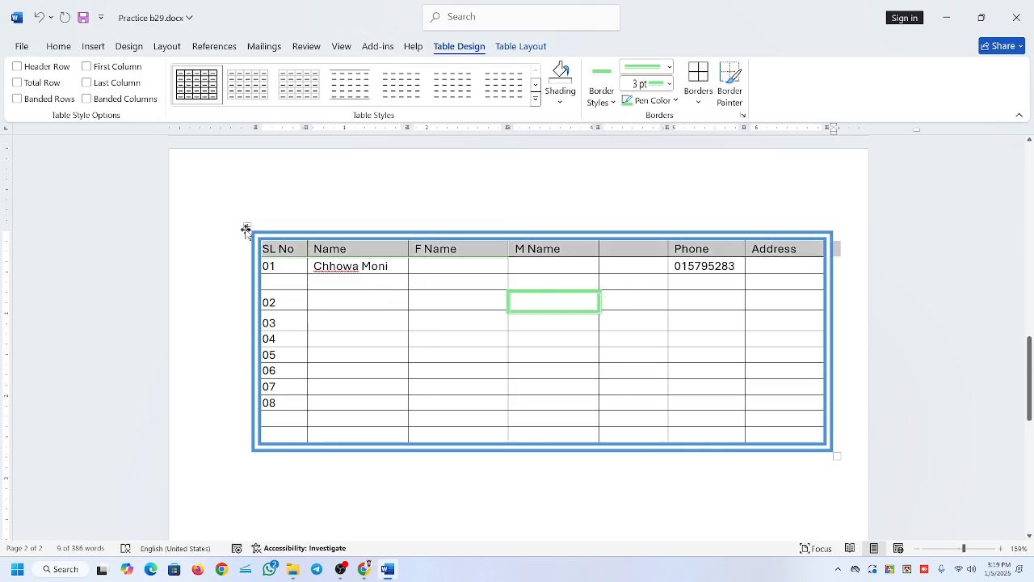
pyautogui.click(248, 224)
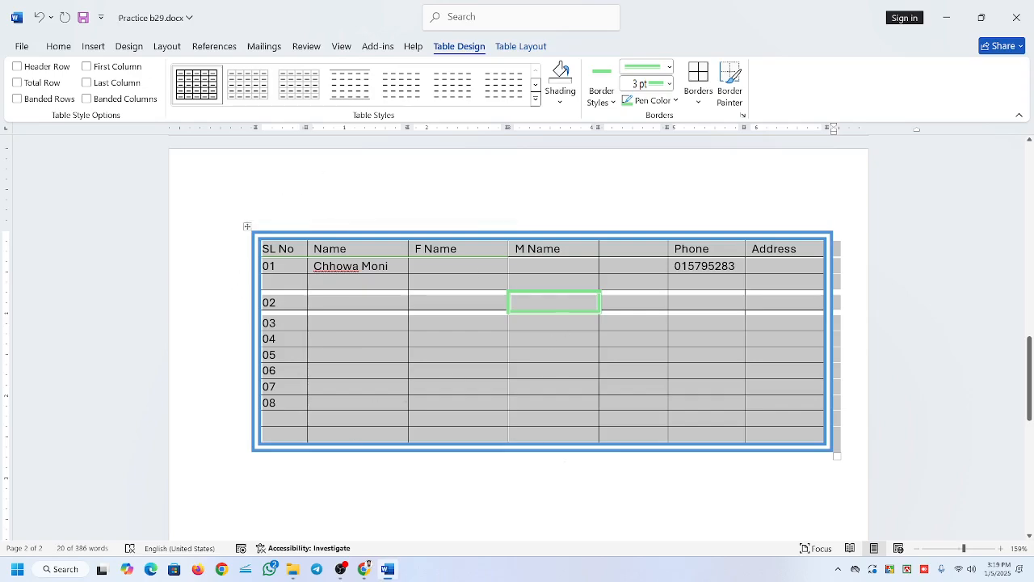
pyautogui.click(518, 418)
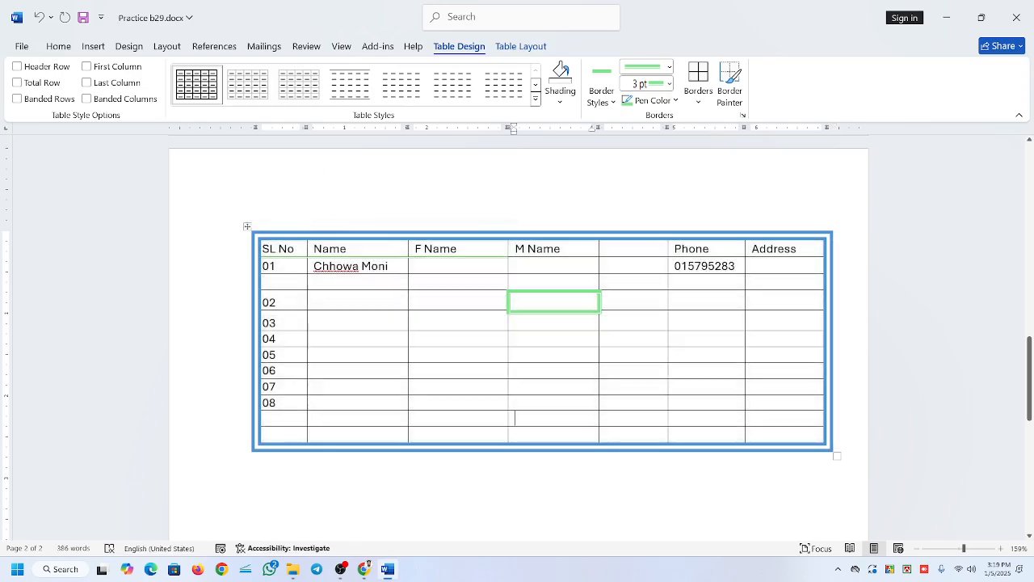
pyautogui.moveTo(257, 243); pyautogui.dragTo(796, 426)
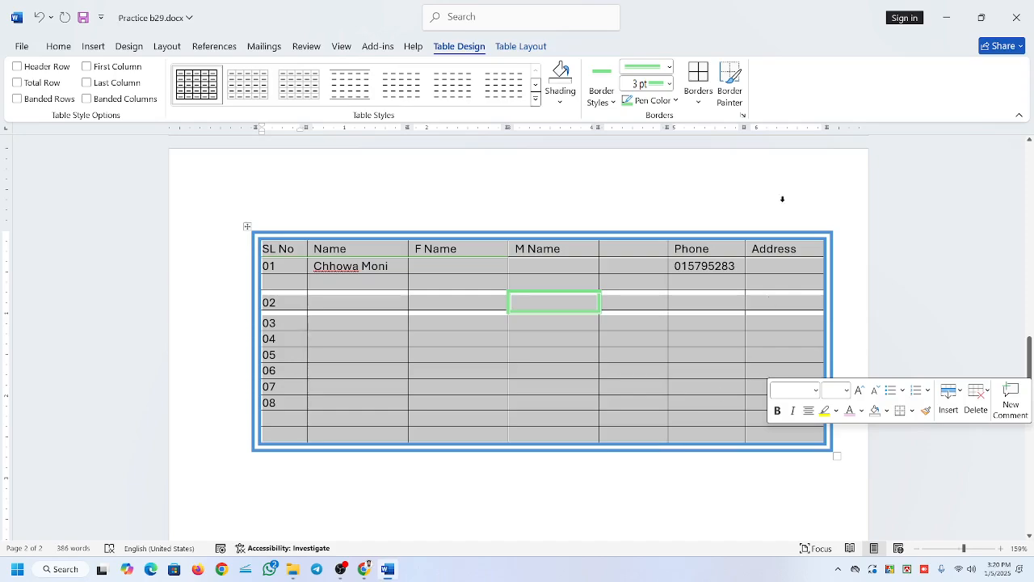
pyautogui.click(698, 100)
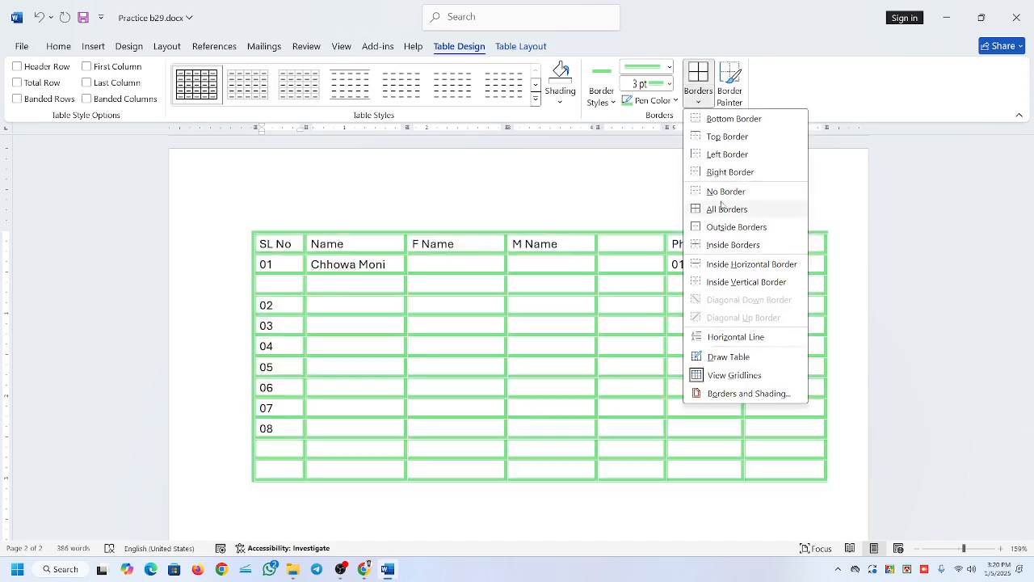
pyautogui.click(724, 192)
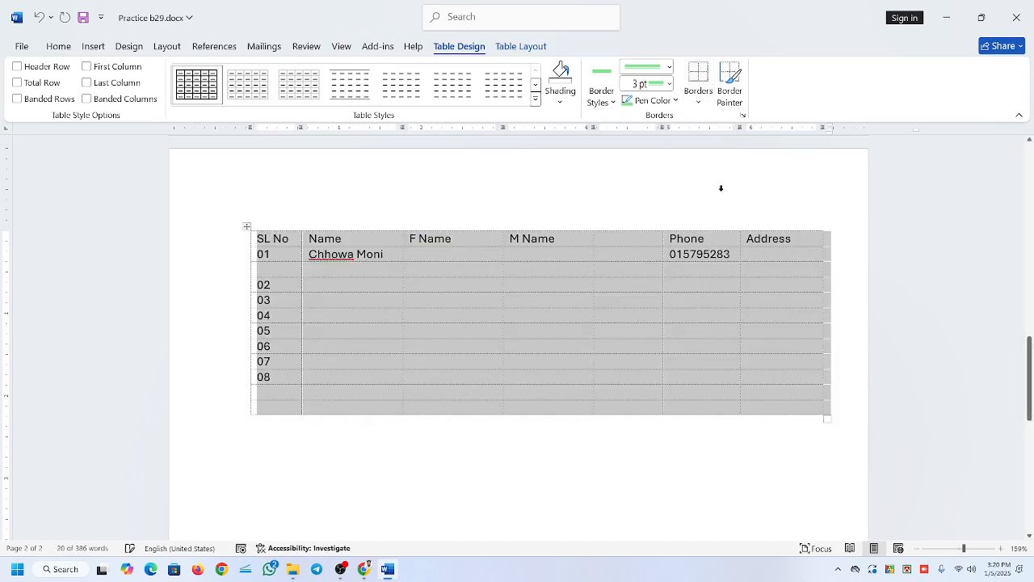
# Check in the print preview how the borderless table prints, and return to the document.
pyautogui.click(650, 271)
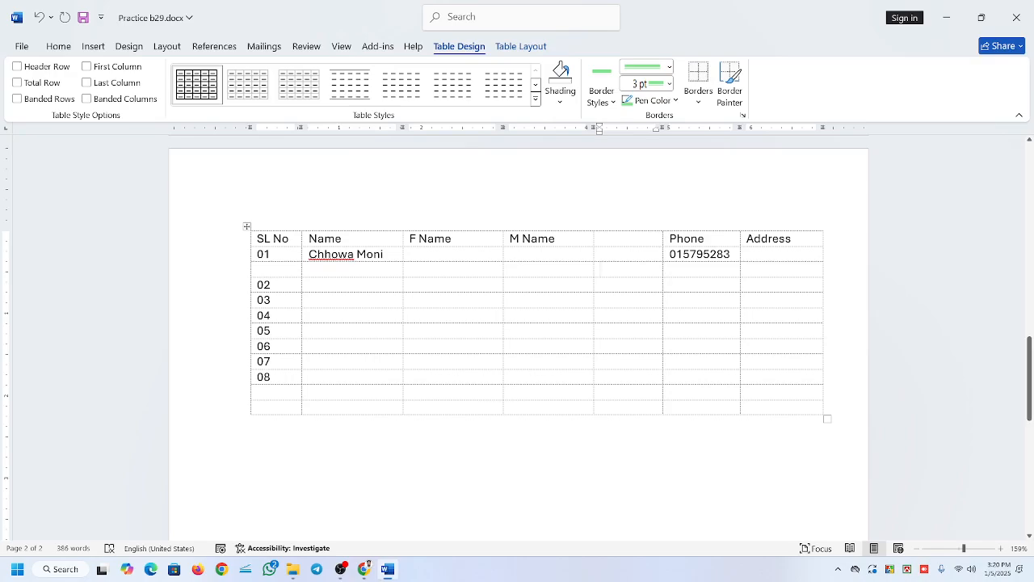
pyautogui.hotkey('ctrl', 'p')
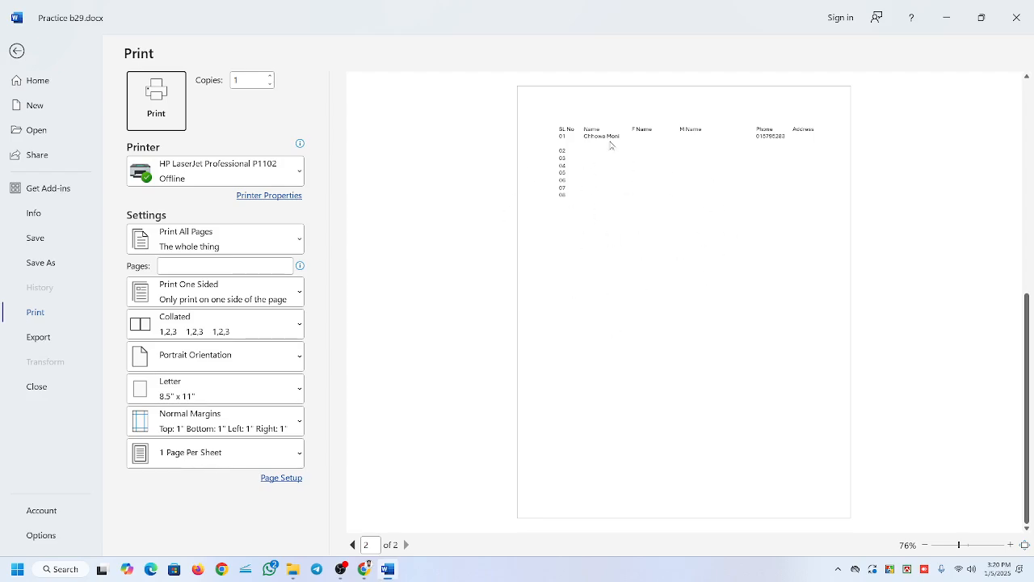
pyautogui.click(15, 51)
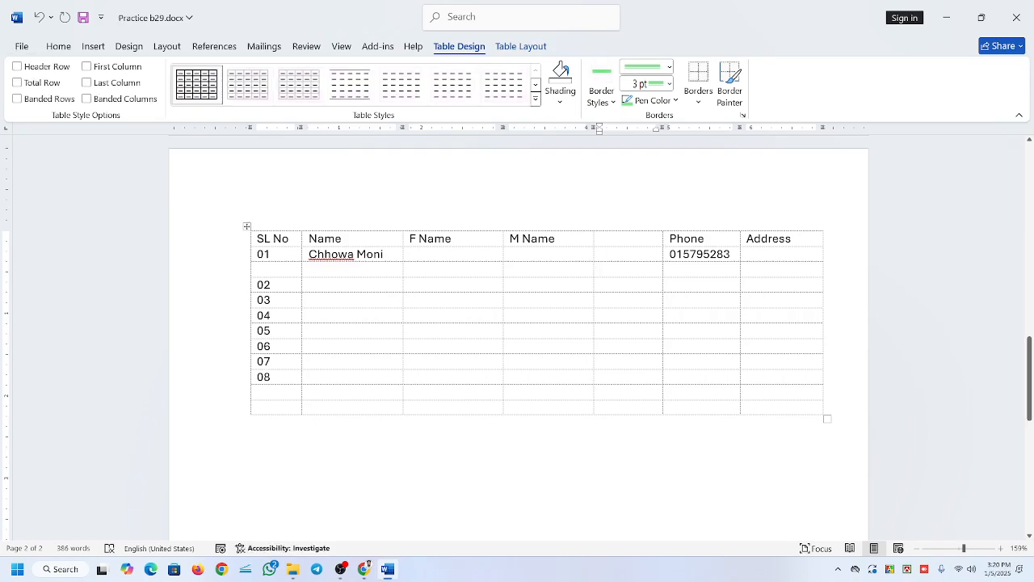
# Apply black ½ pt single solid line borders to all cells of the whole table.
pyautogui.click(248, 227)
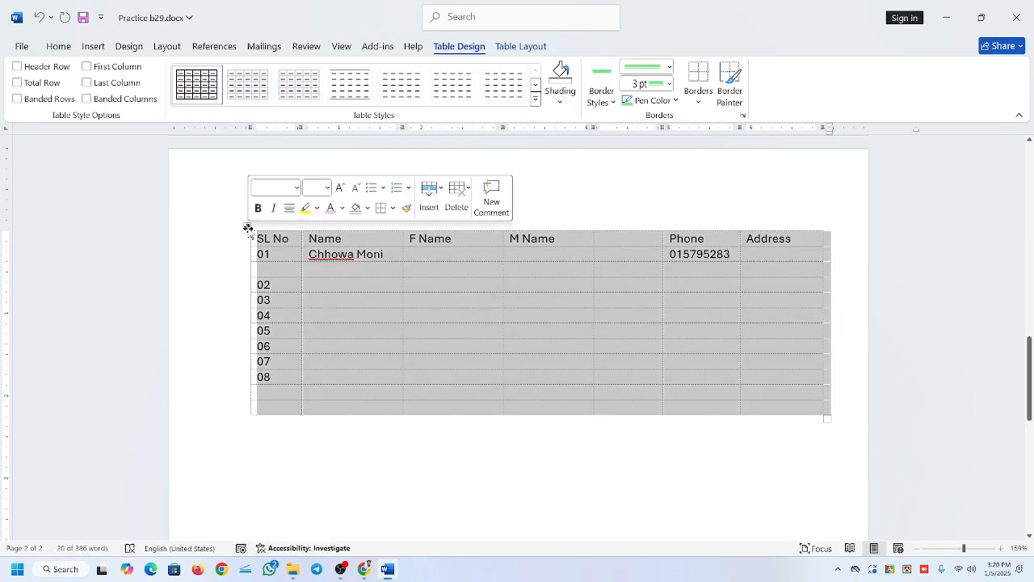
pyautogui.click(608, 75)
pyautogui.click(607, 99)
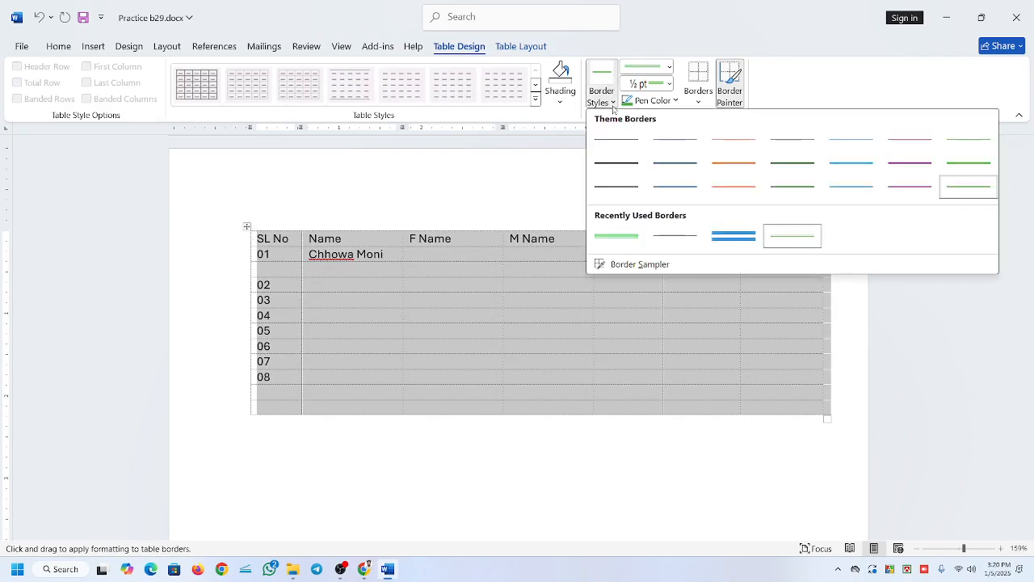
pyautogui.click(605, 145)
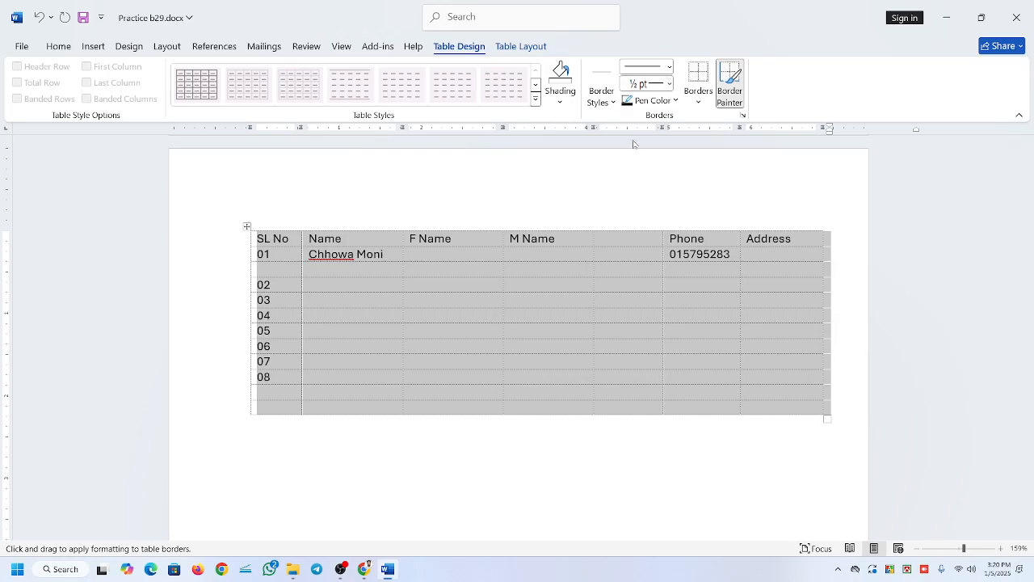
pyautogui.click(701, 78)
pyautogui.click(699, 103)
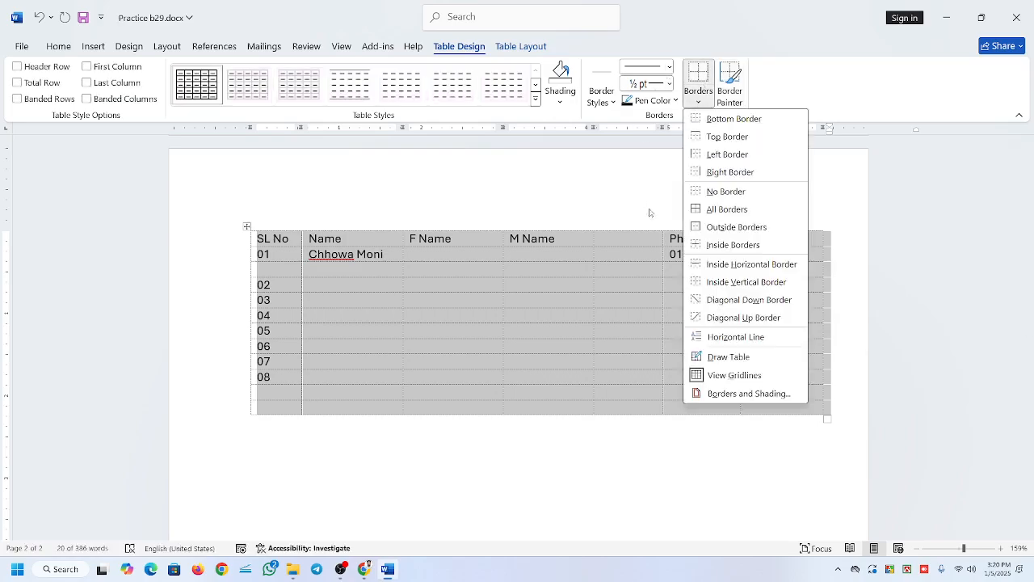
pyautogui.click(737, 245)
# Check the table with its black borders in the print preview, and return to the document.
pyautogui.click(635, 260)
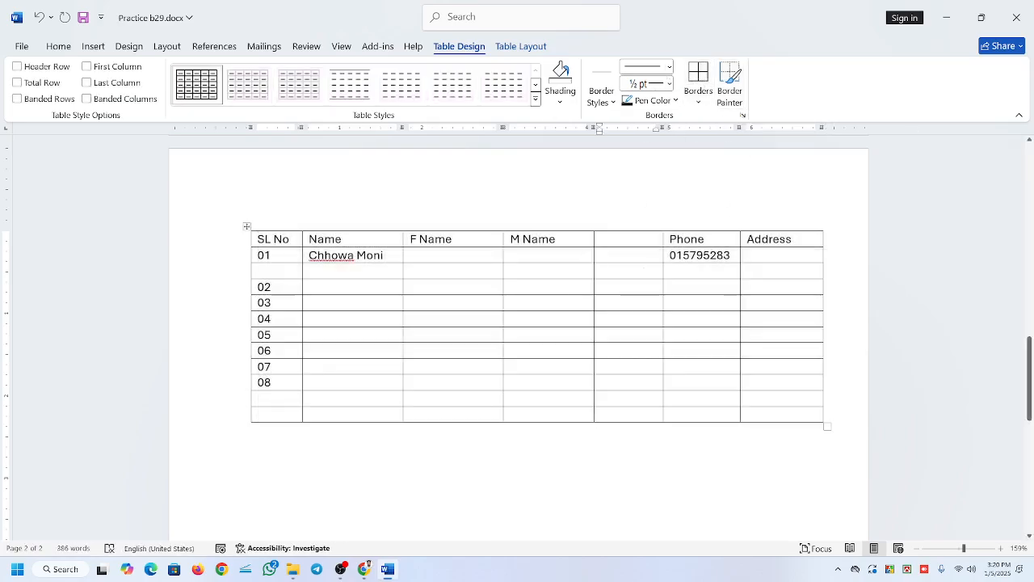
pyautogui.hotkey('ctrl', 'p')
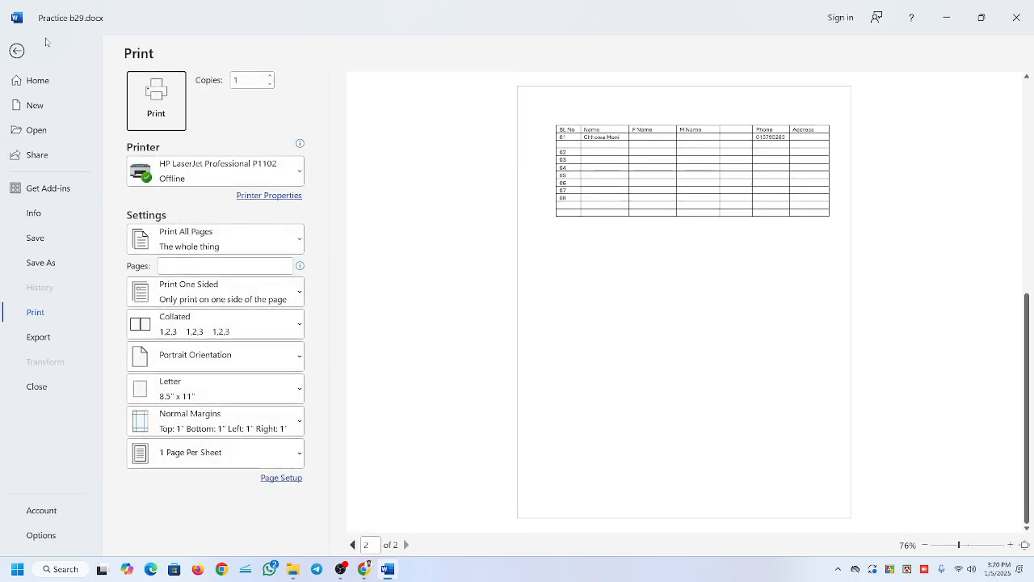
pyautogui.click(17, 50)
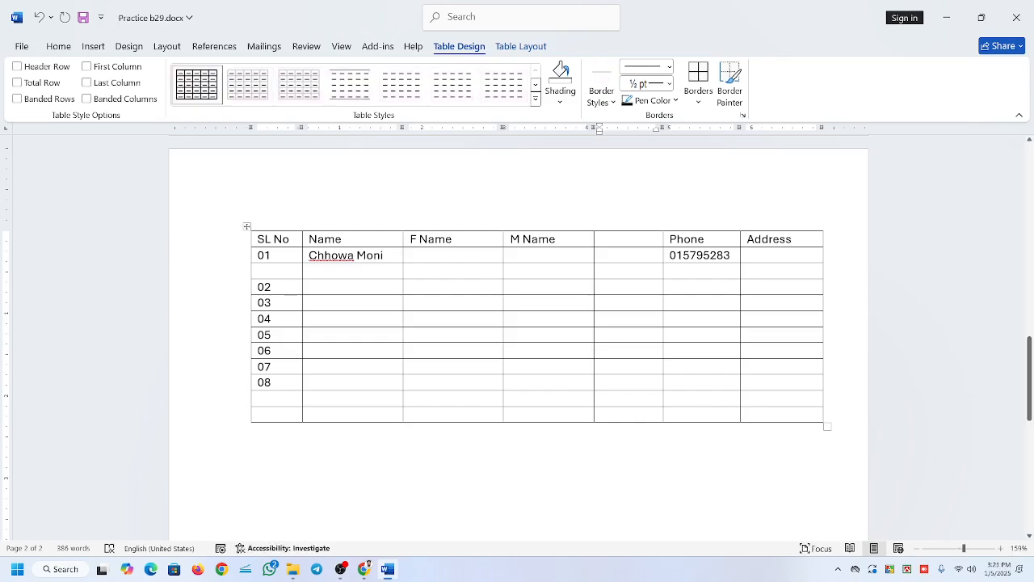
pyautogui.click(269, 398)
pyautogui.click(341, 569)
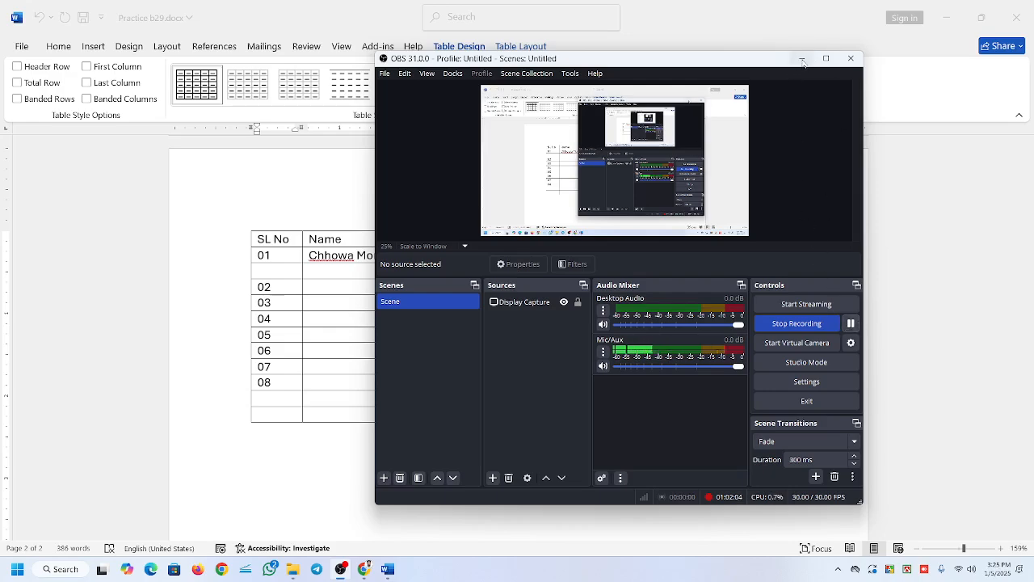
pyautogui.click(801, 59)
pyautogui.click(509, 299)
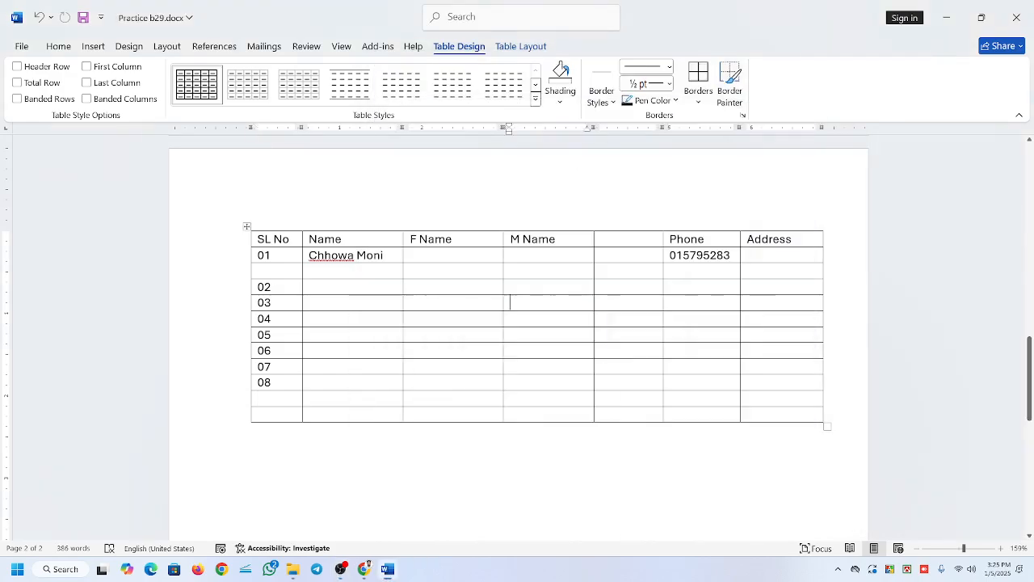
pyautogui.click(410, 287)
pyautogui.click(340, 570)
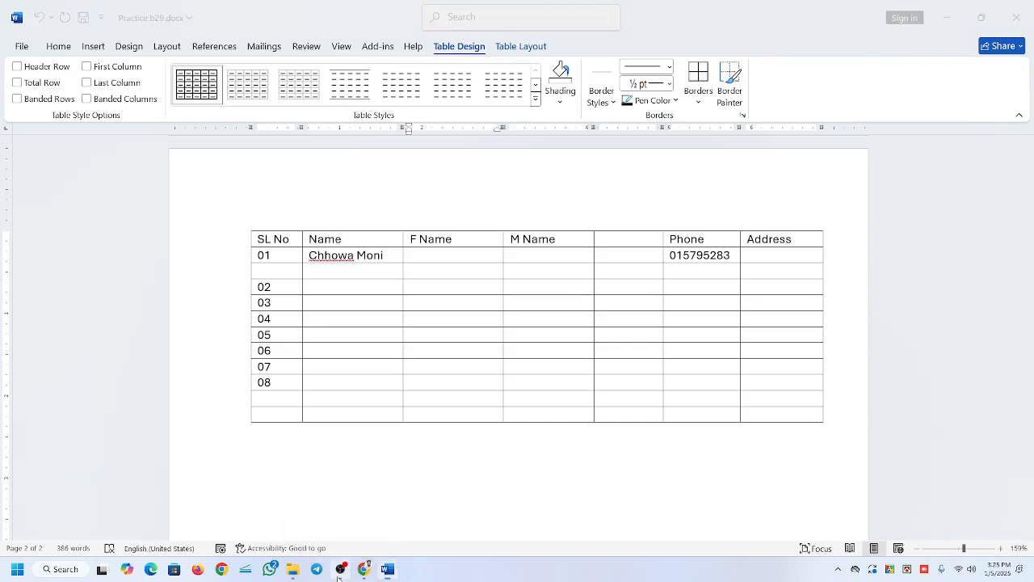
pyautogui.click(340, 570)
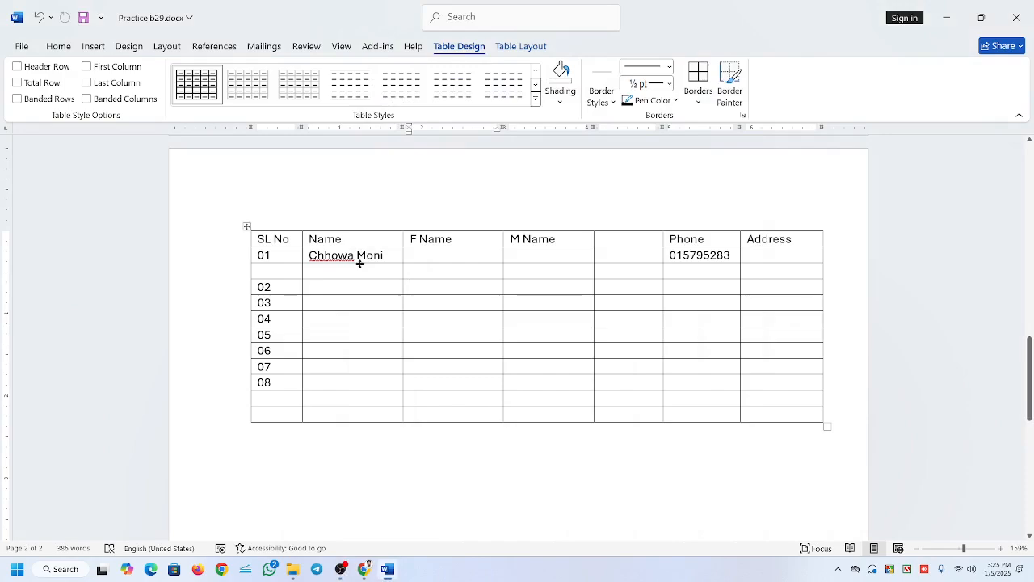
pyautogui.click(245, 227)
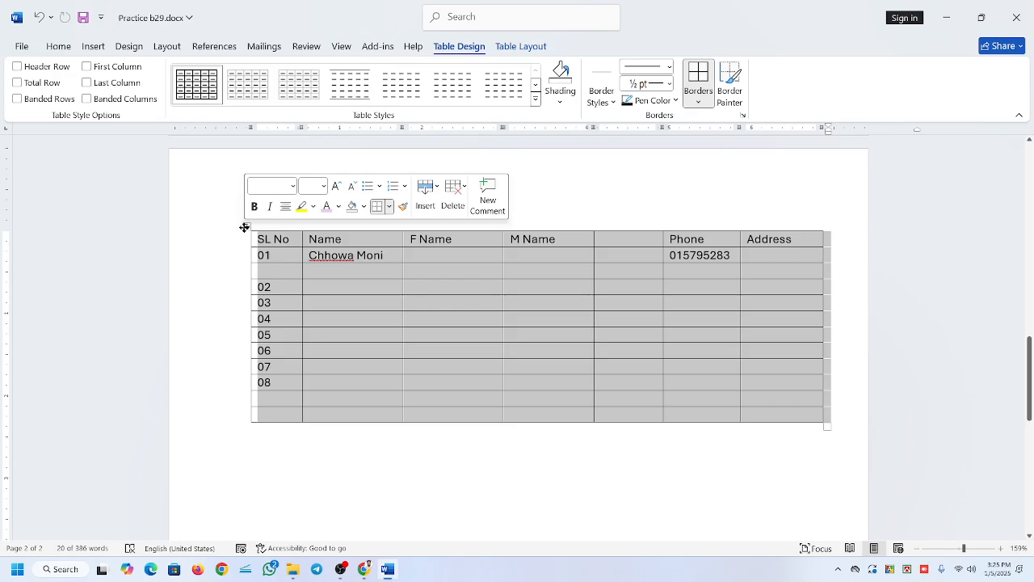
pyautogui.click(382, 303)
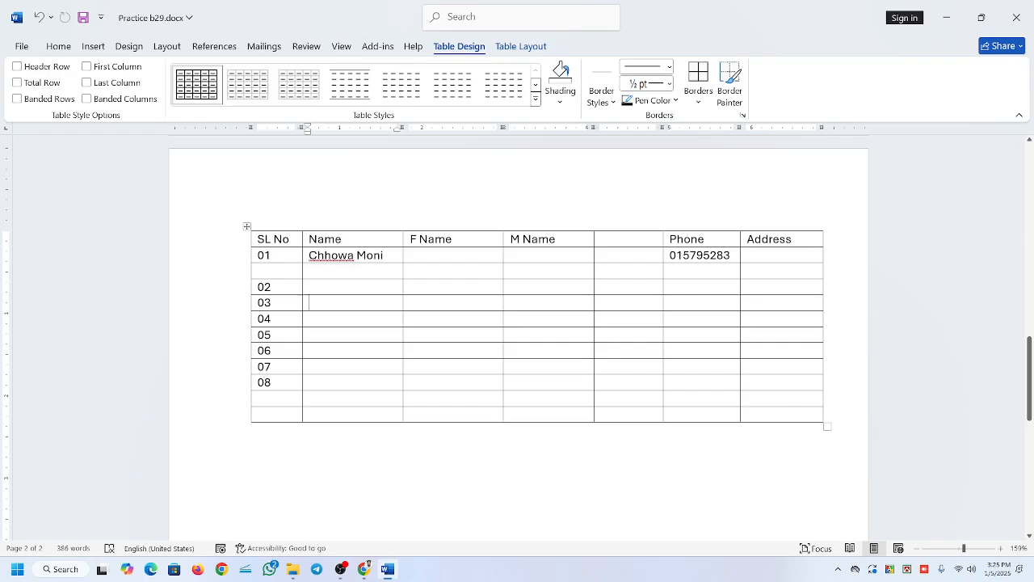
# Try the Border Painter with the ½ pt line on the cells below F Name and M Name, and turn it off.
pyautogui.click(730, 85)
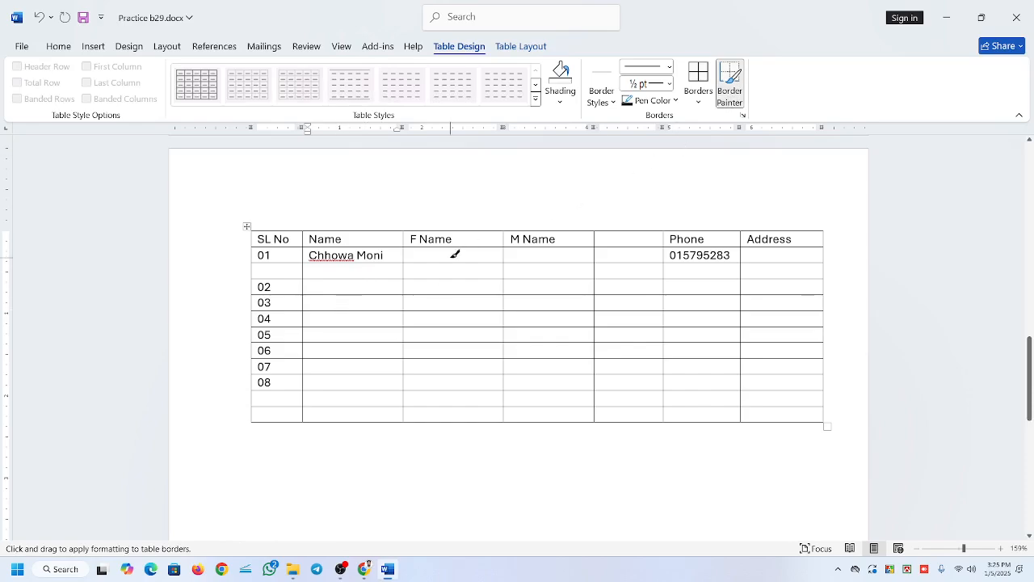
pyautogui.moveTo(451, 258); pyautogui.dragTo(530, 279)
pyautogui.click(728, 88)
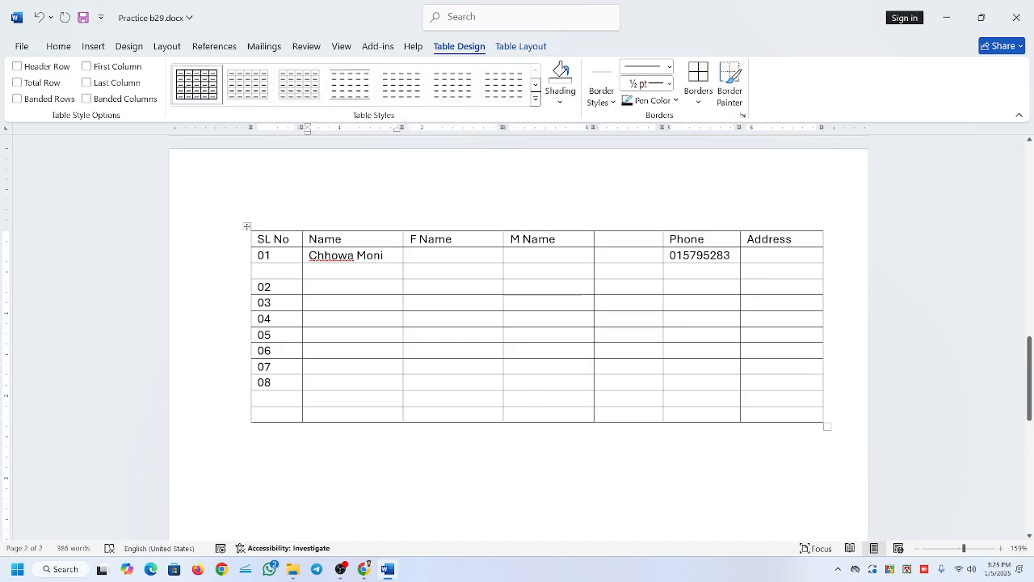
pyautogui.click(341, 569)
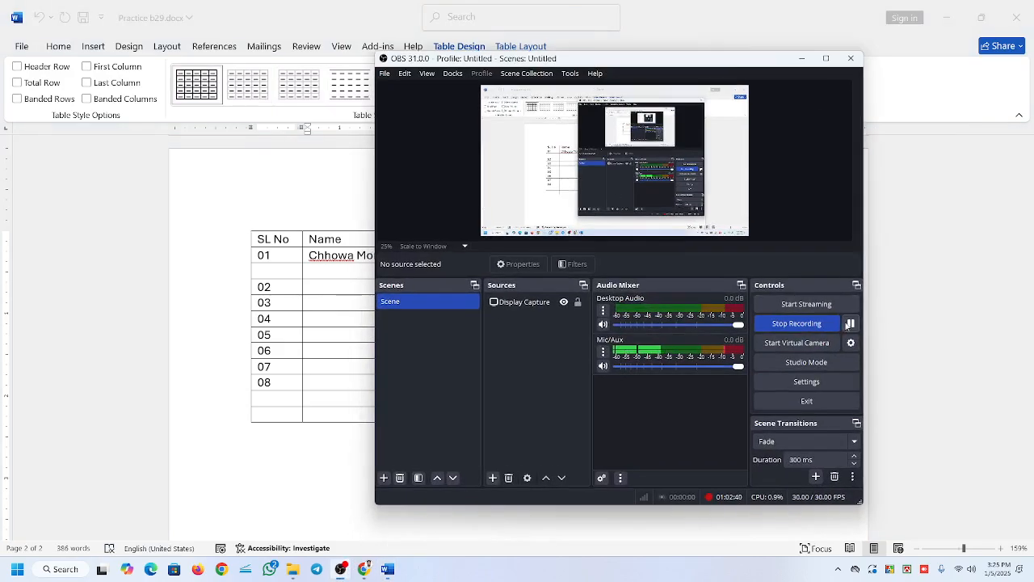
pyautogui.click(802, 58)
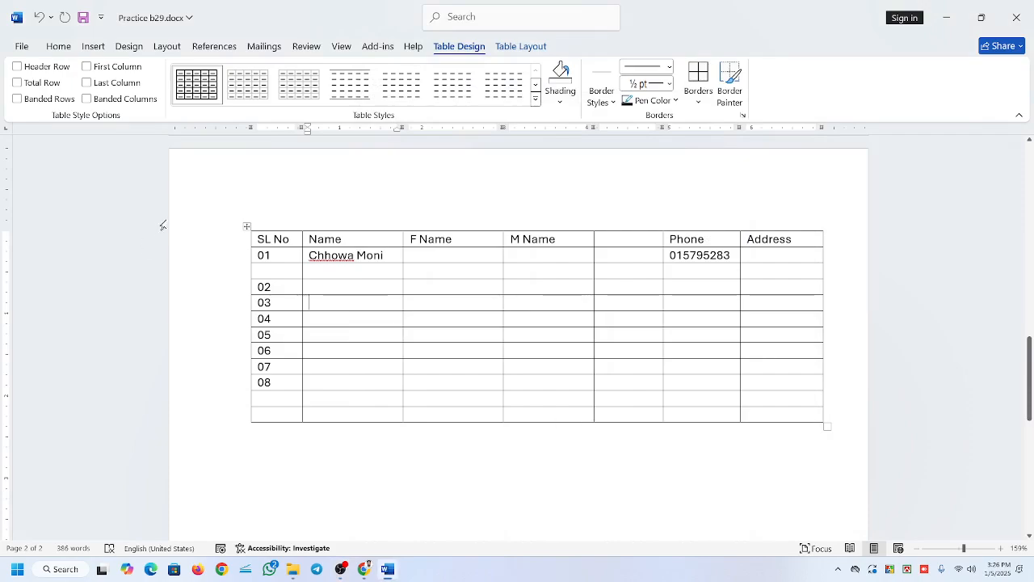
pyautogui.click(514, 46)
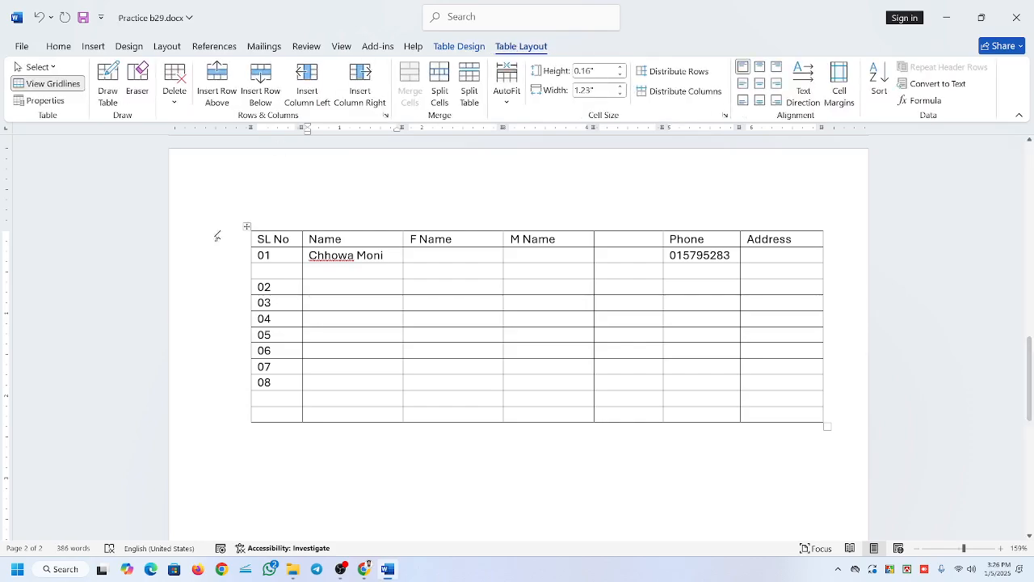
pyautogui.click(287, 261)
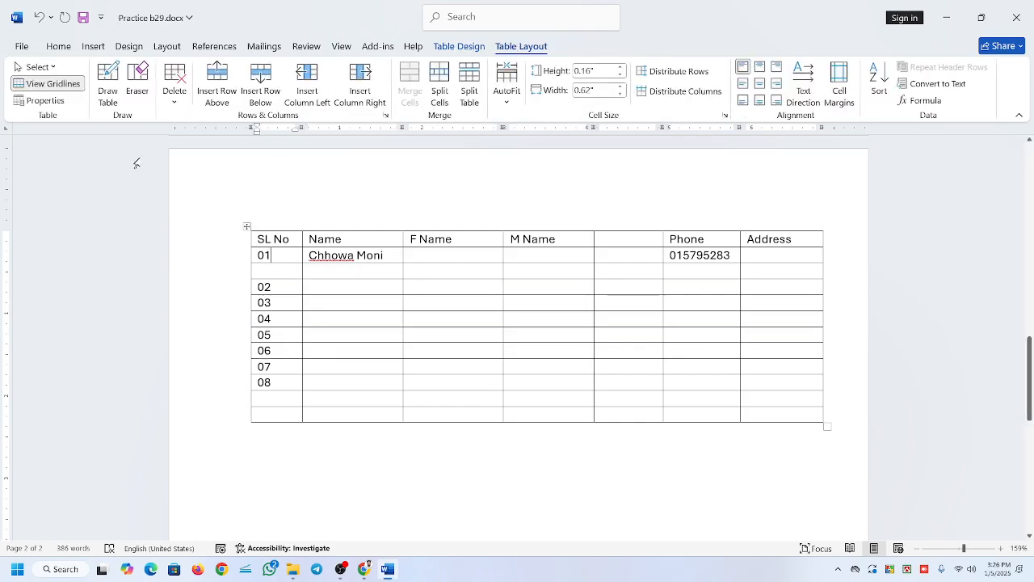
pyautogui.click(466, 46)
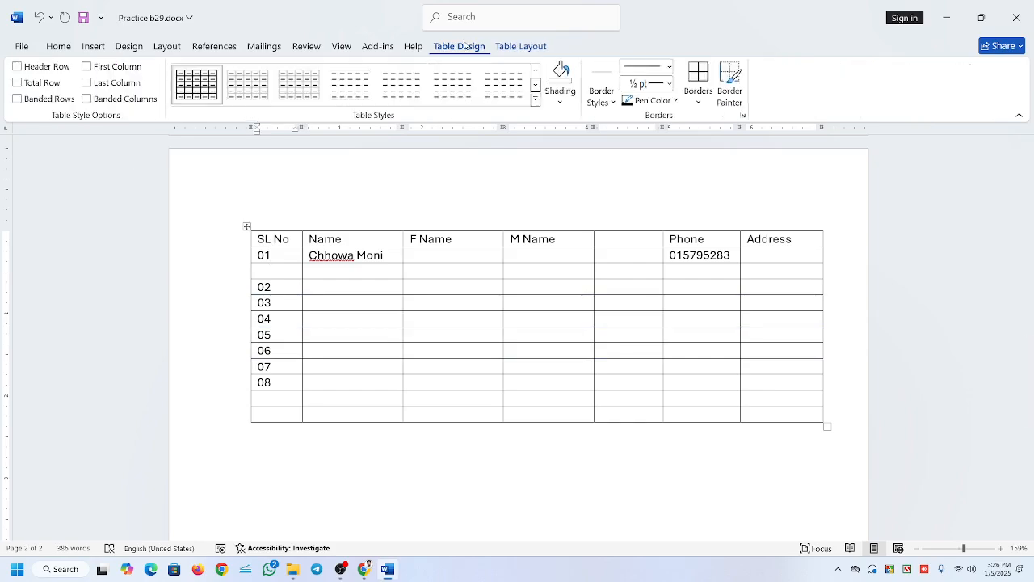
# Select the single empty M Name cell between rows 01 and 02 with the Select Cell command.
pyautogui.click(506, 47)
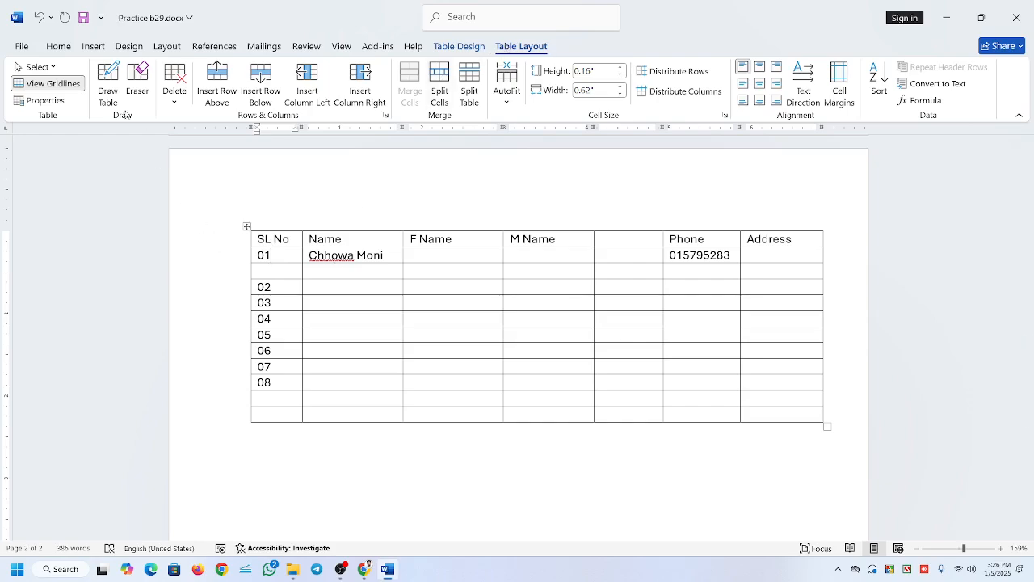
pyautogui.click(36, 67)
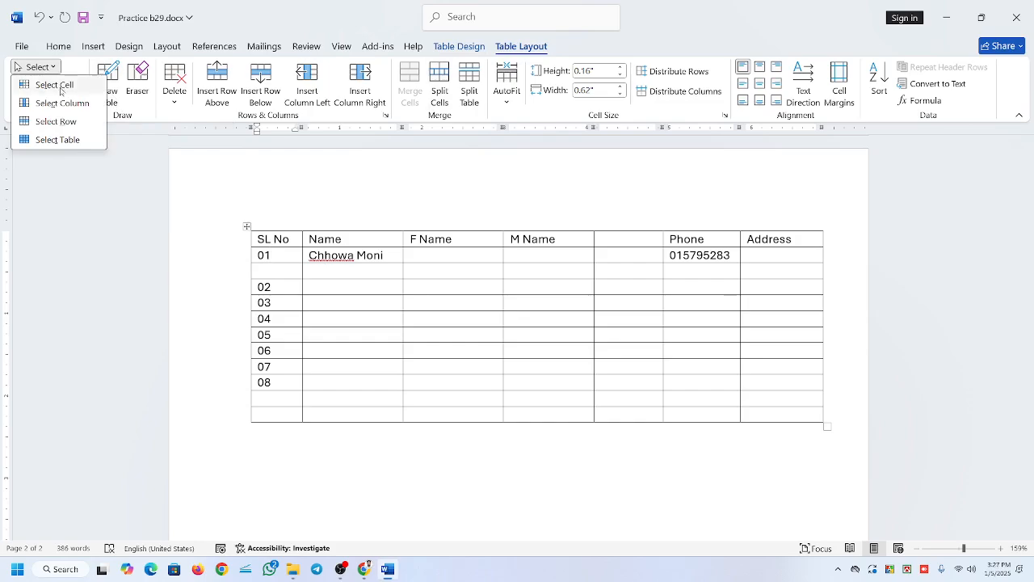
pyautogui.click(545, 296)
pyautogui.click(541, 273)
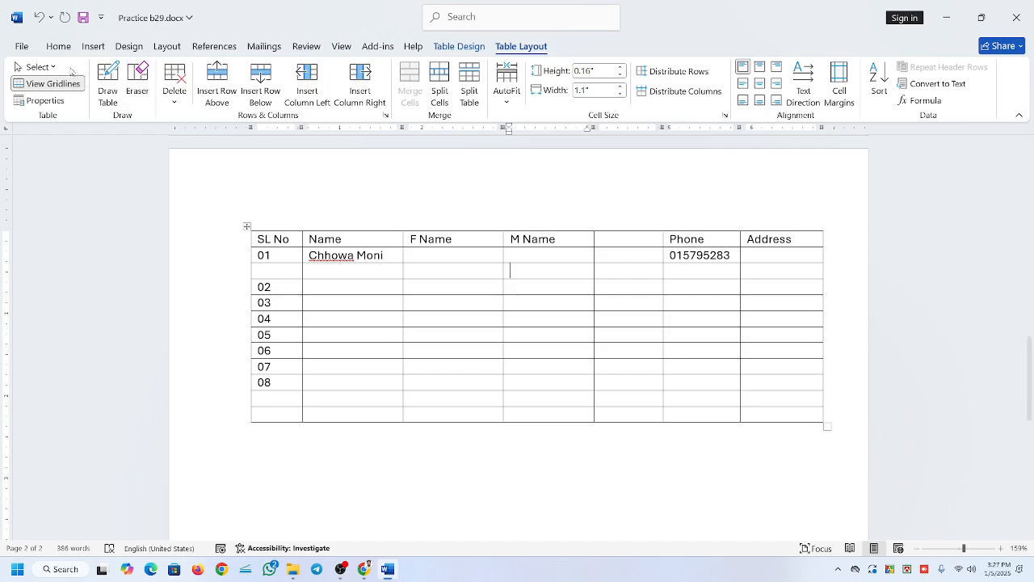
pyautogui.click(38, 67)
pyautogui.click(38, 86)
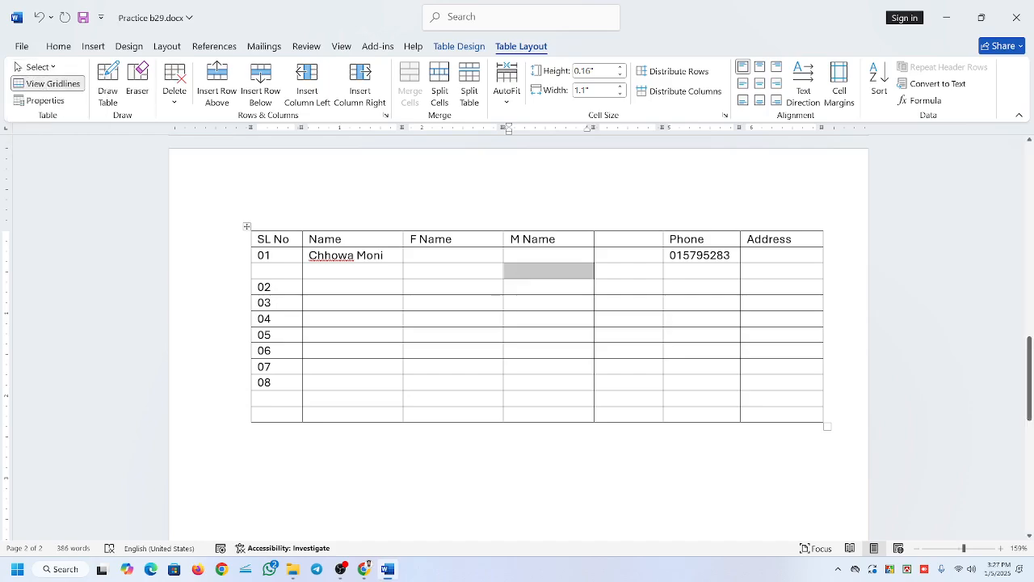
# Select the whole M Name column with Select Column, and the whole 02 row with Select Row.
pyautogui.click(510, 302)
pyautogui.click(36, 67)
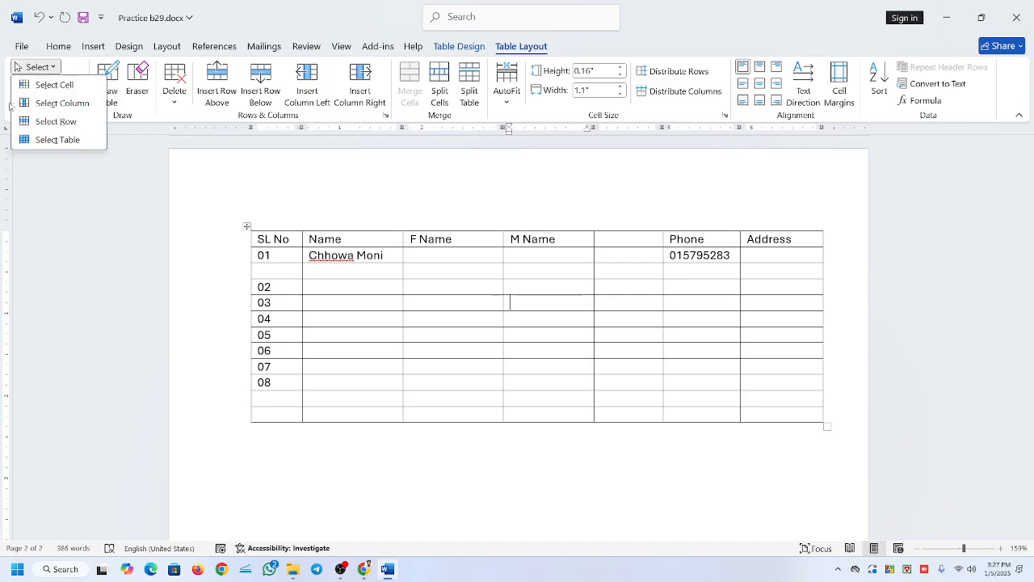
pyautogui.click(55, 104)
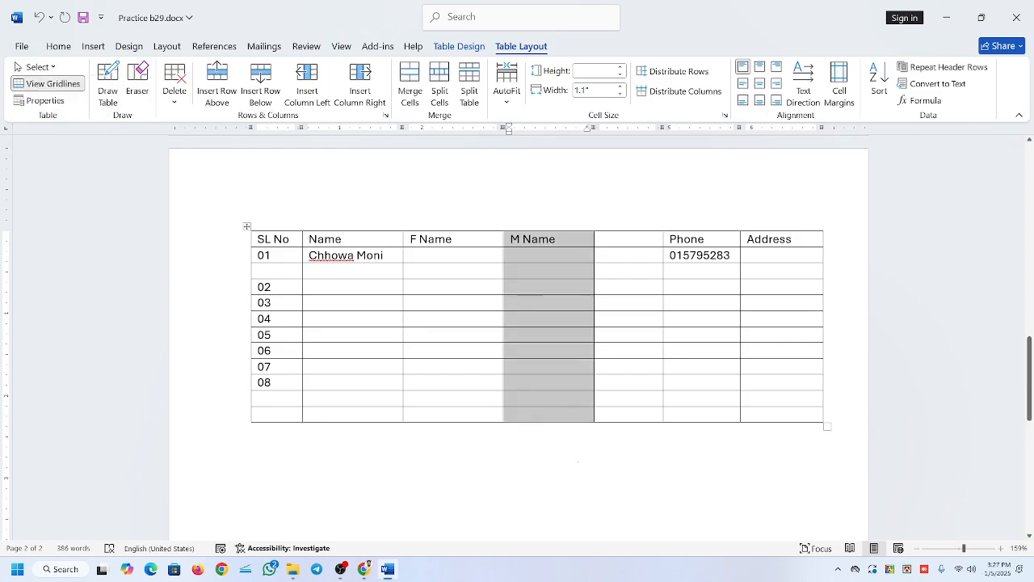
pyautogui.click(457, 294)
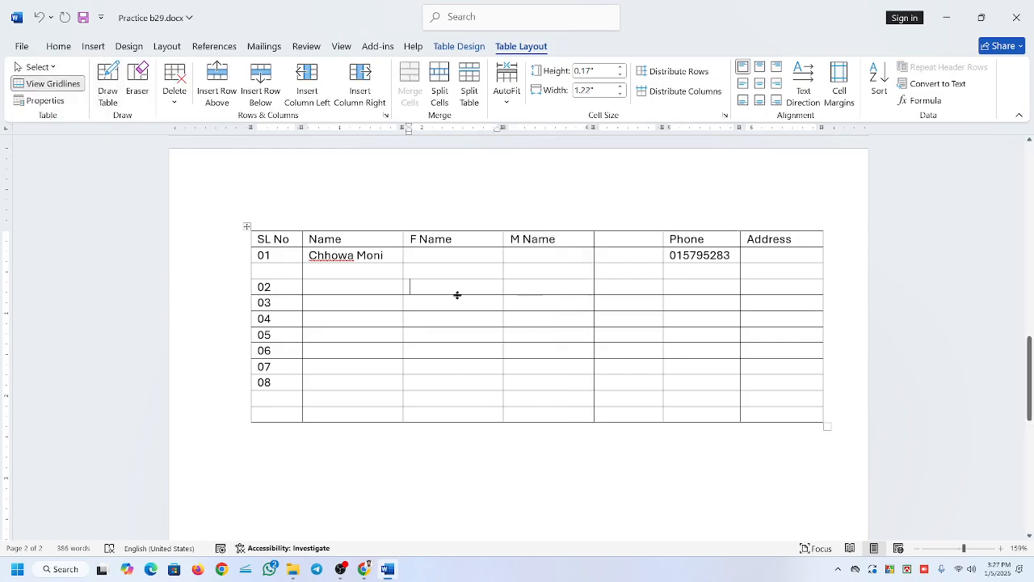
pyautogui.click(37, 67)
pyautogui.click(56, 119)
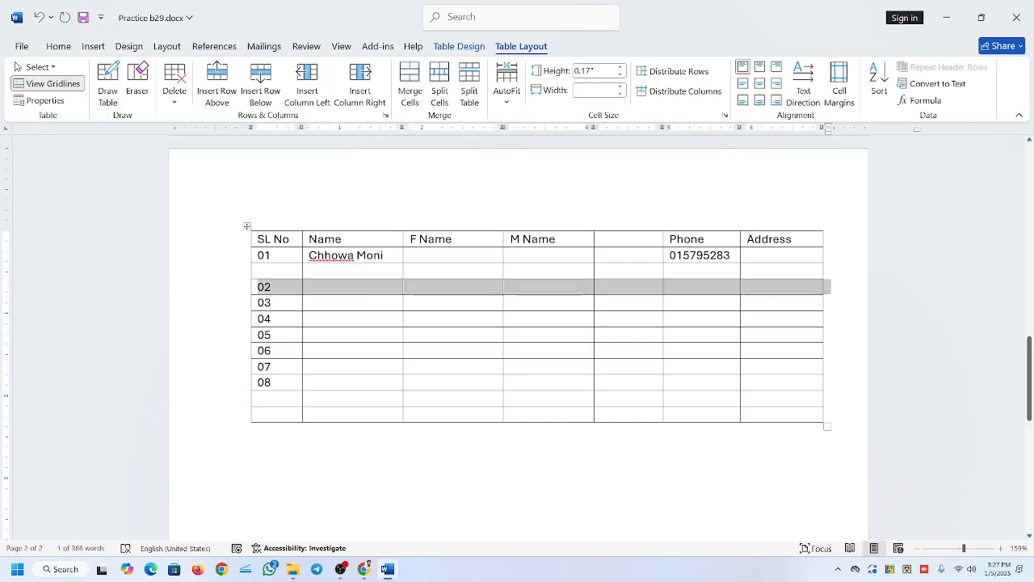
# Select row 04, row 06 and the F Name cell of row 04 directly in the table.
pyautogui.click(233, 319)
pyautogui.click(222, 352)
pyautogui.click(412, 368)
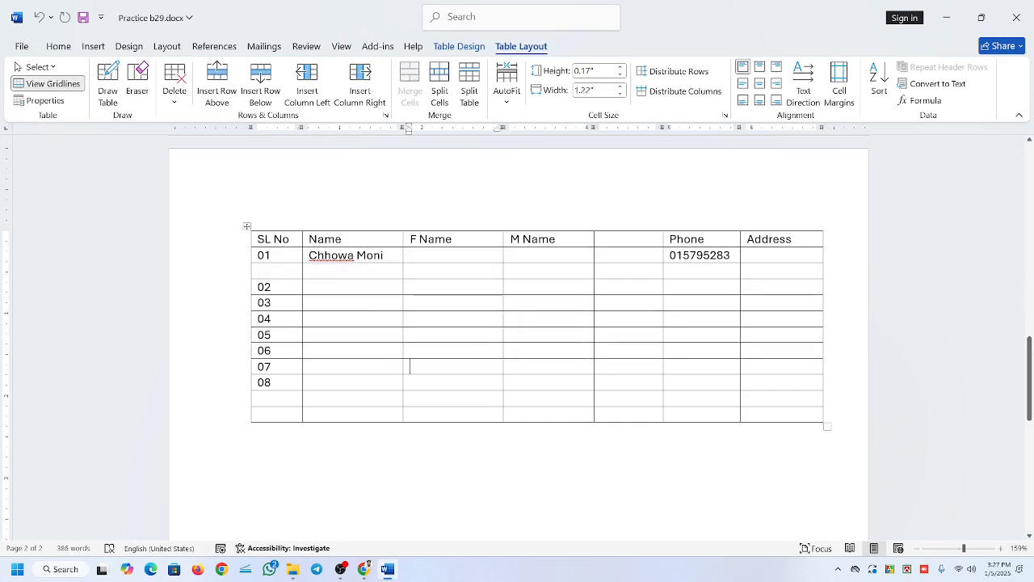
pyautogui.click(406, 320)
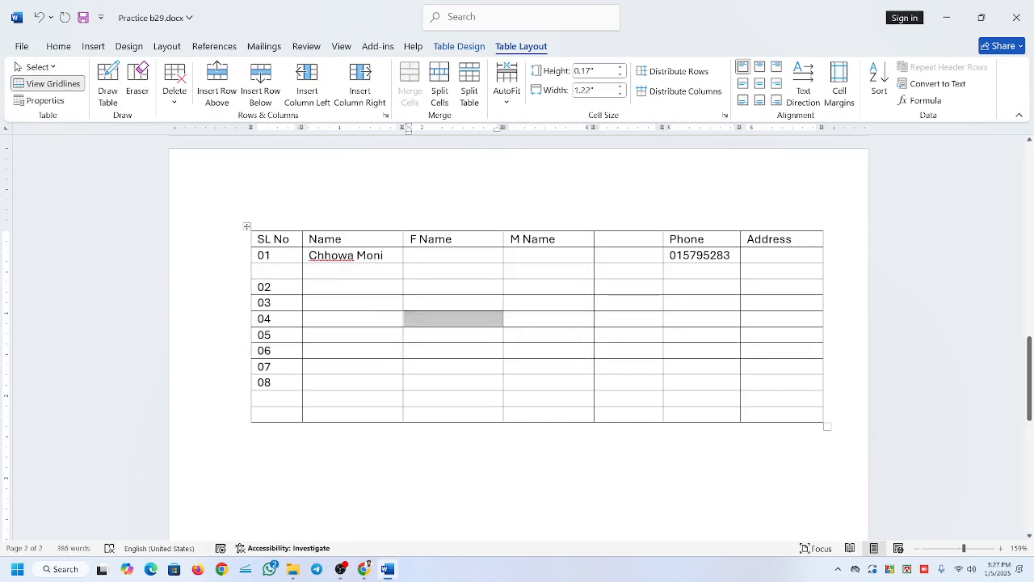
# Select the whole table and remove all its borders with No Border.
pyautogui.click(248, 229)
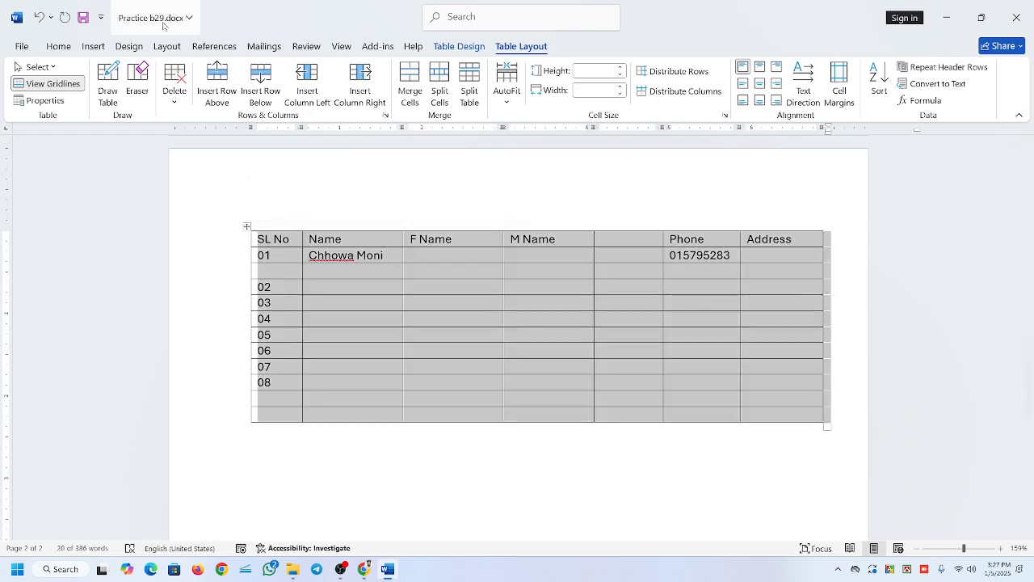
pyautogui.click(444, 48)
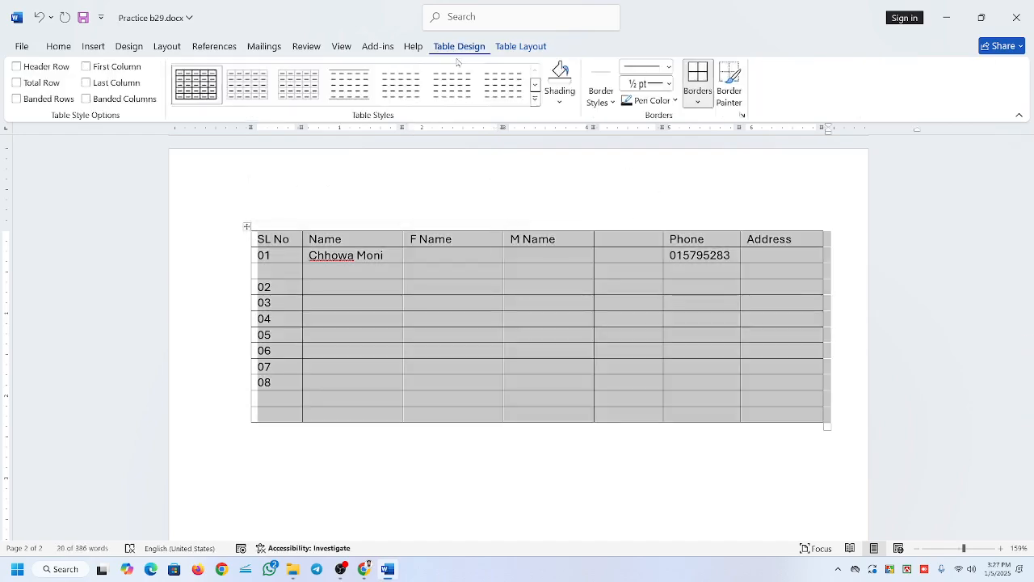
pyautogui.click(702, 102)
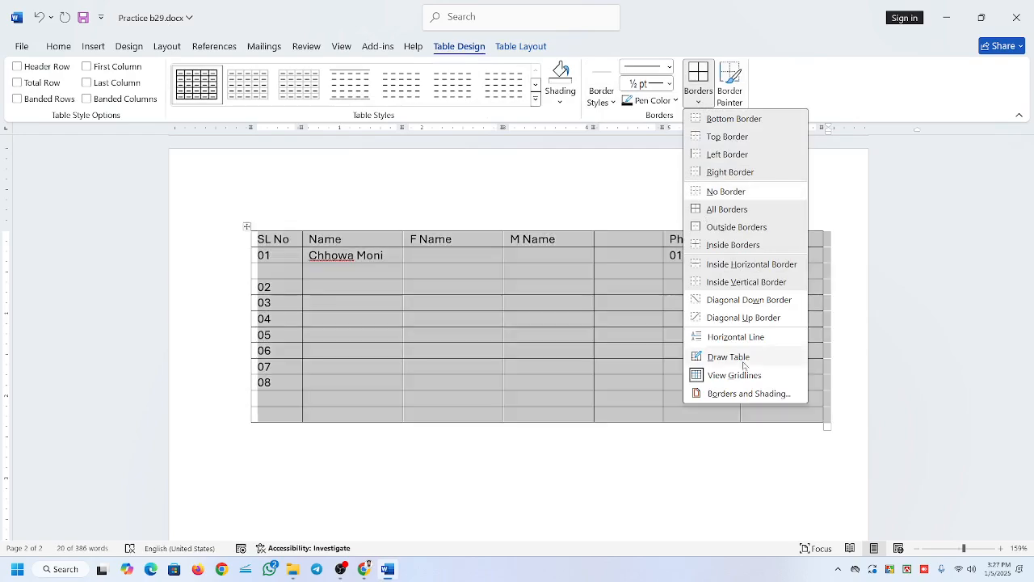
pyautogui.click(717, 192)
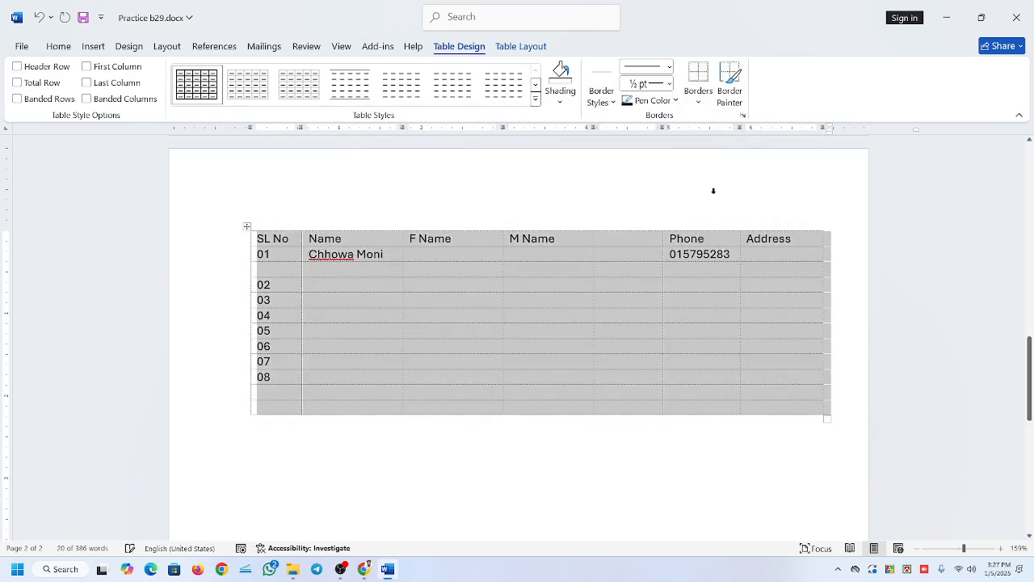
pyautogui.click(589, 287)
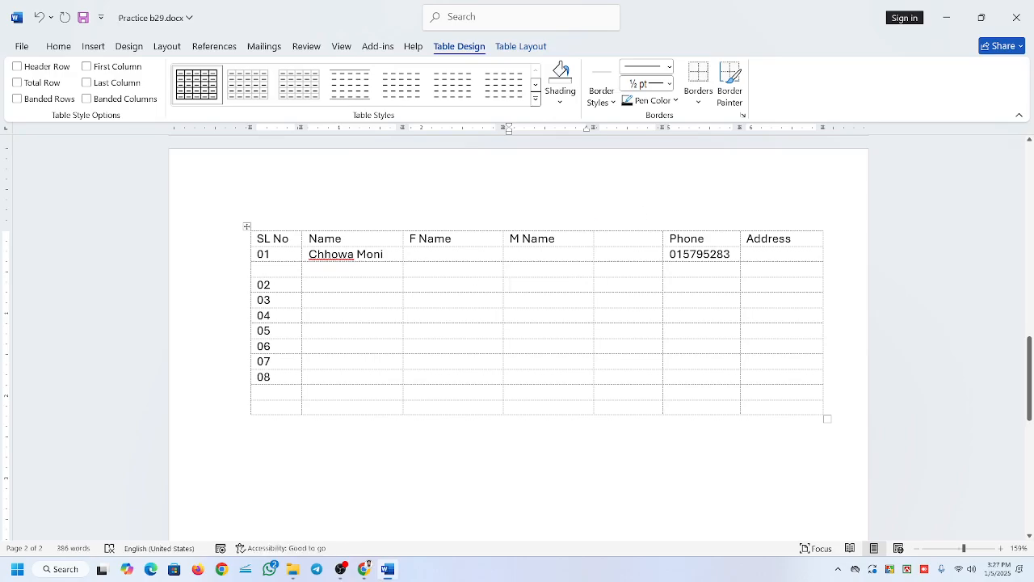
# Hide the gridlines of the borderless table and show them again with View Gridlines.
pyautogui.click(247, 226)
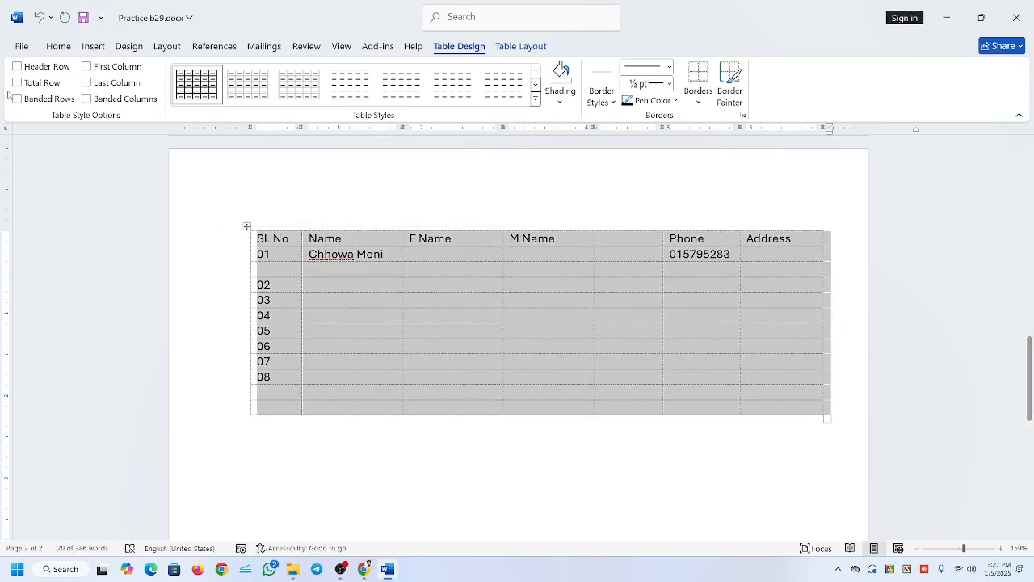
pyautogui.click(522, 46)
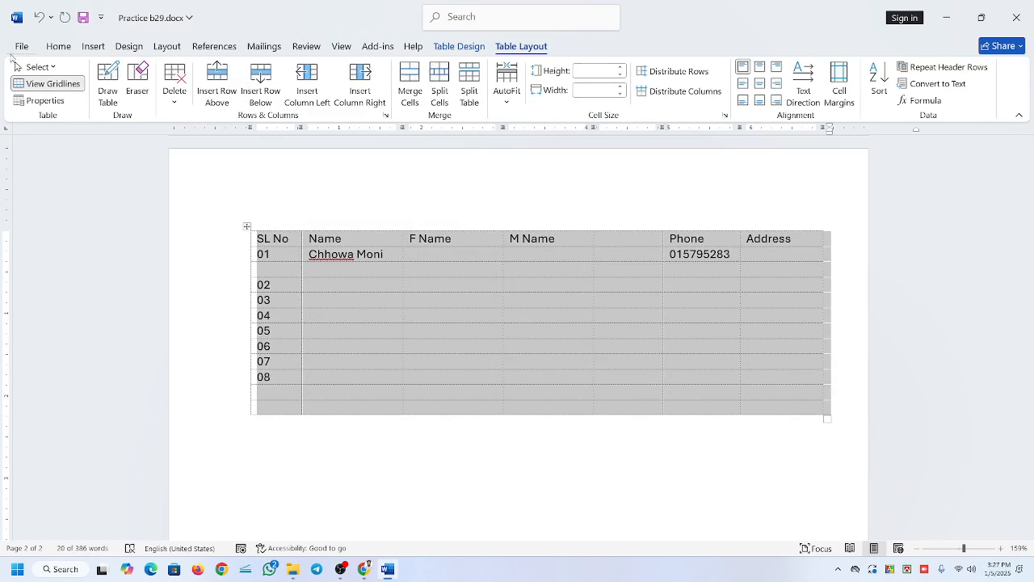
pyautogui.click(49, 83)
pyautogui.click(447, 287)
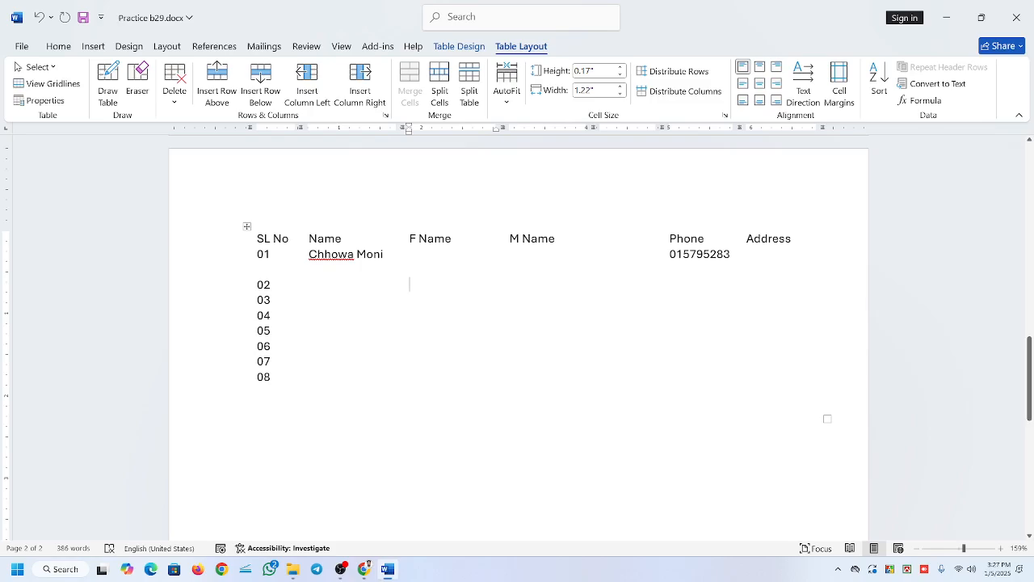
pyautogui.click(48, 83)
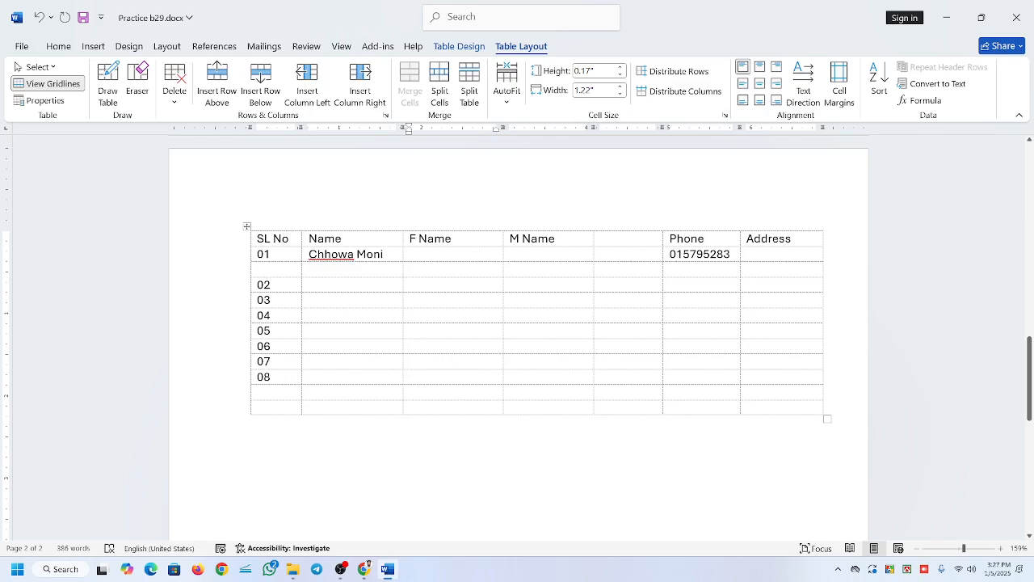
# Delete the M Name column and the empty column between it and Phone with Delete Columns.
pyautogui.click(537, 238)
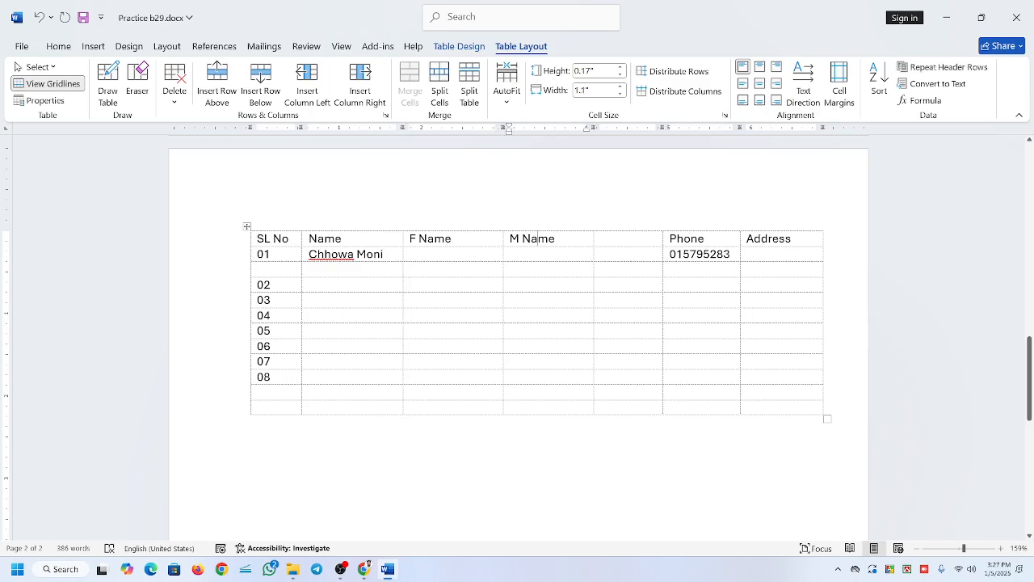
pyautogui.click(534, 222)
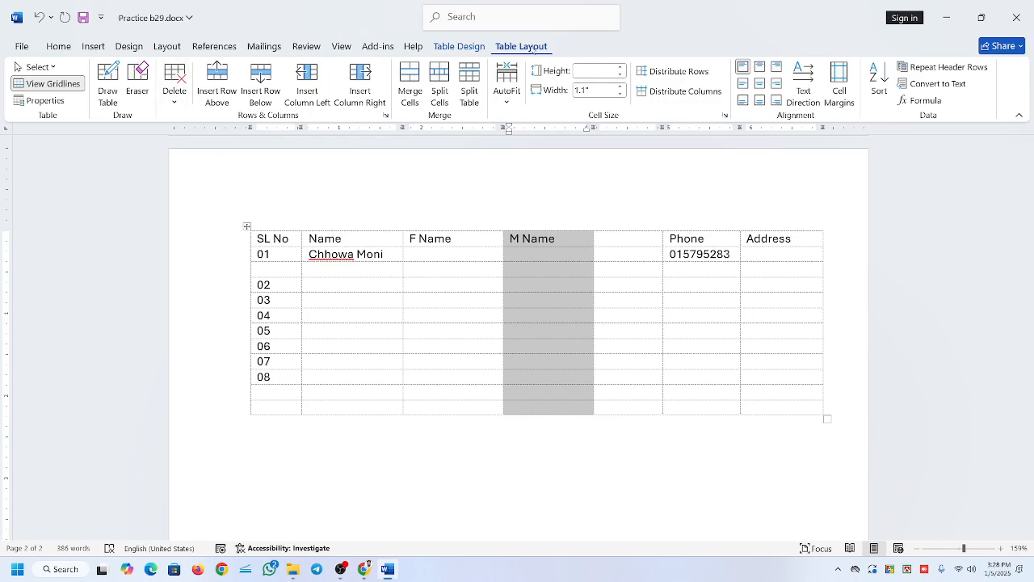
pyautogui.click(176, 99)
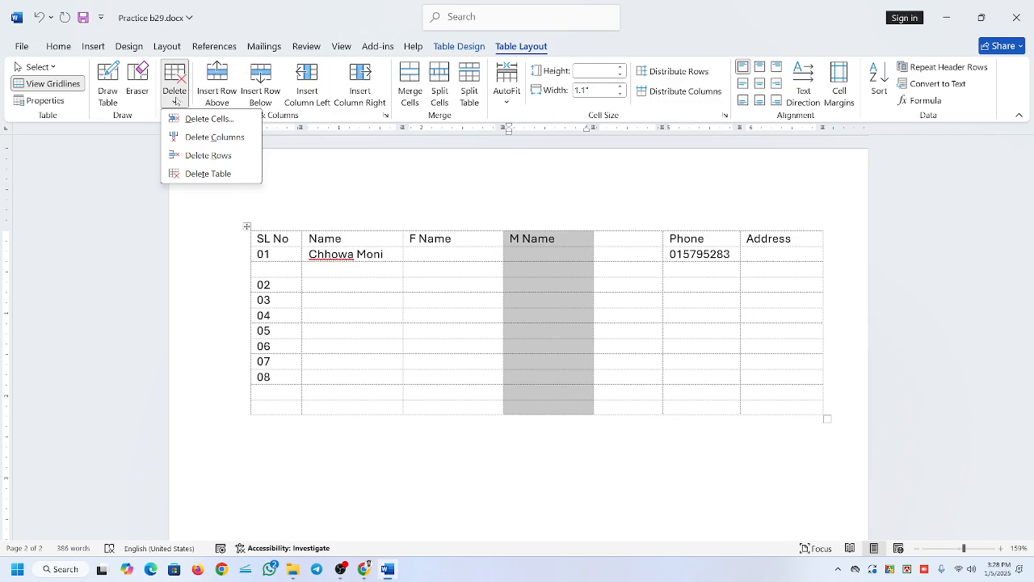
pyautogui.click(227, 138)
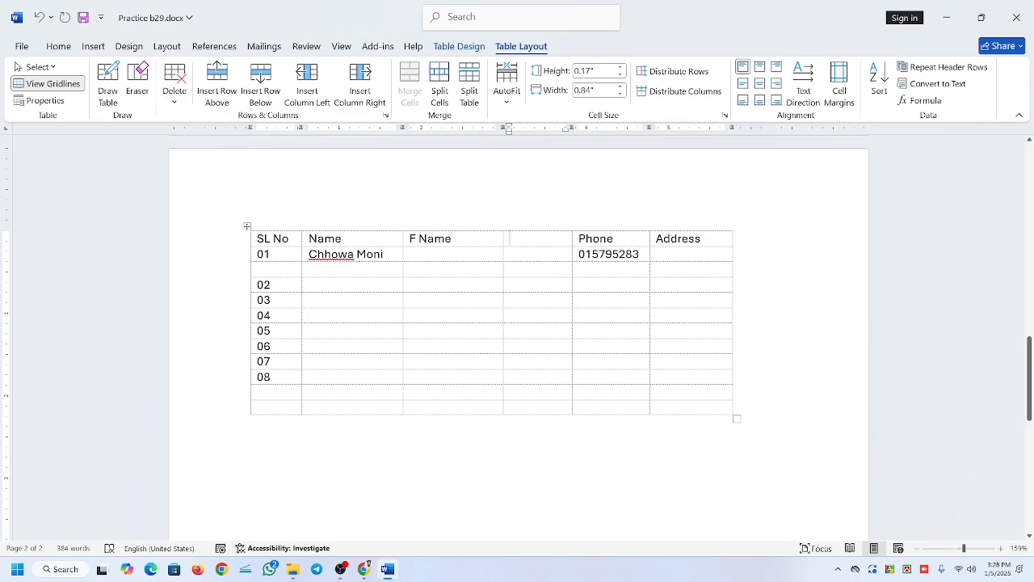
pyautogui.click(532, 227)
pyautogui.click(177, 100)
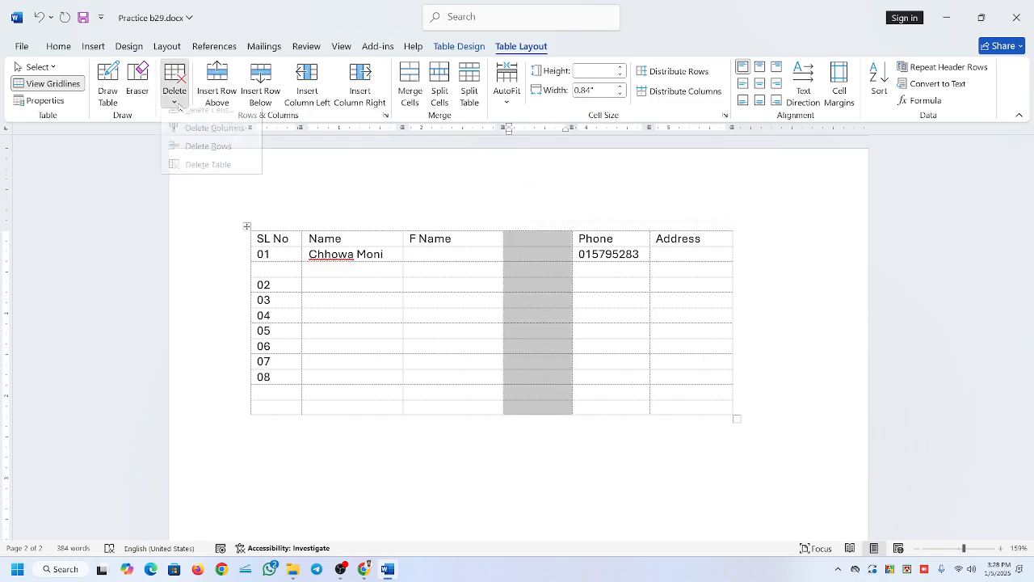
pyautogui.click(227, 141)
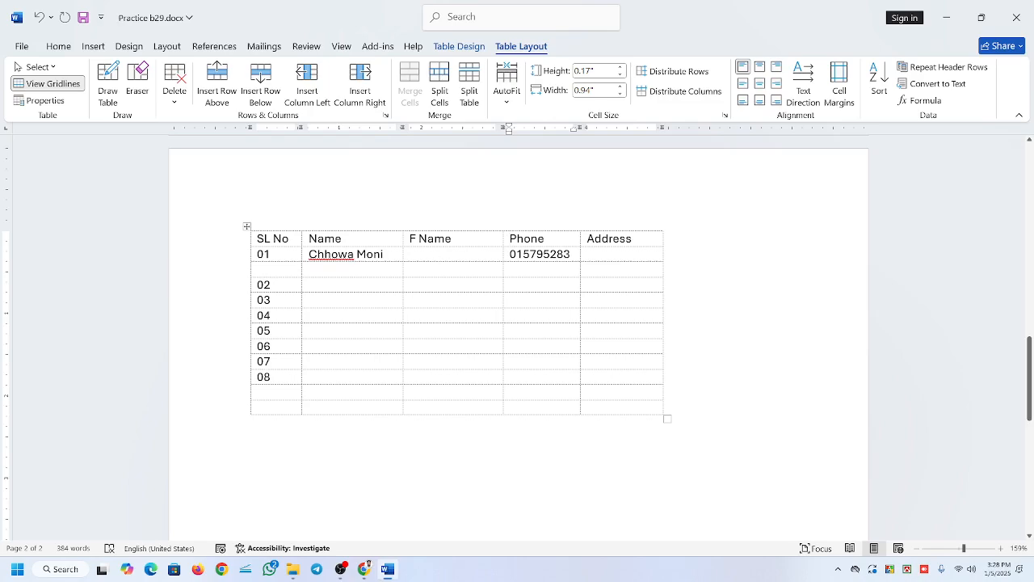
# Rename the F Name column heading as Parents Name, correcting the spelling of Parents with the suggested word.
pyautogui.moveTo(452, 239); pyautogui.dragTo(407, 241)
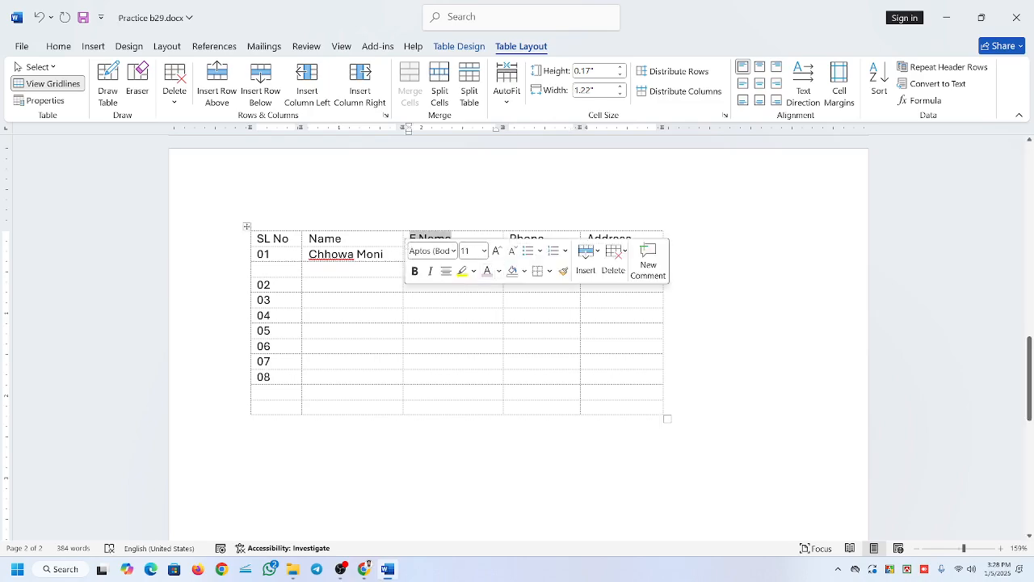
pyautogui.write('Parrents')
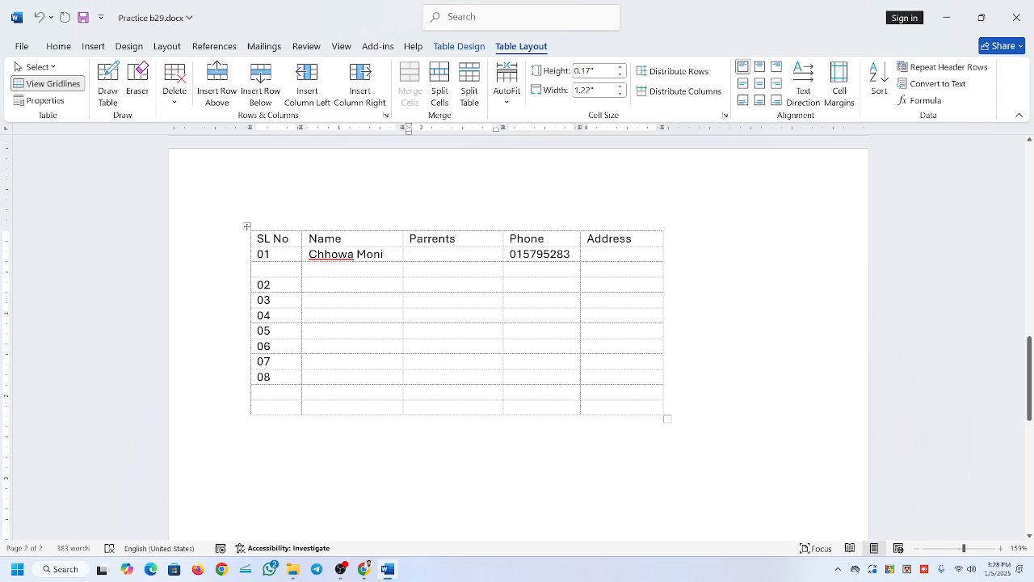
pyautogui.click(445, 345)
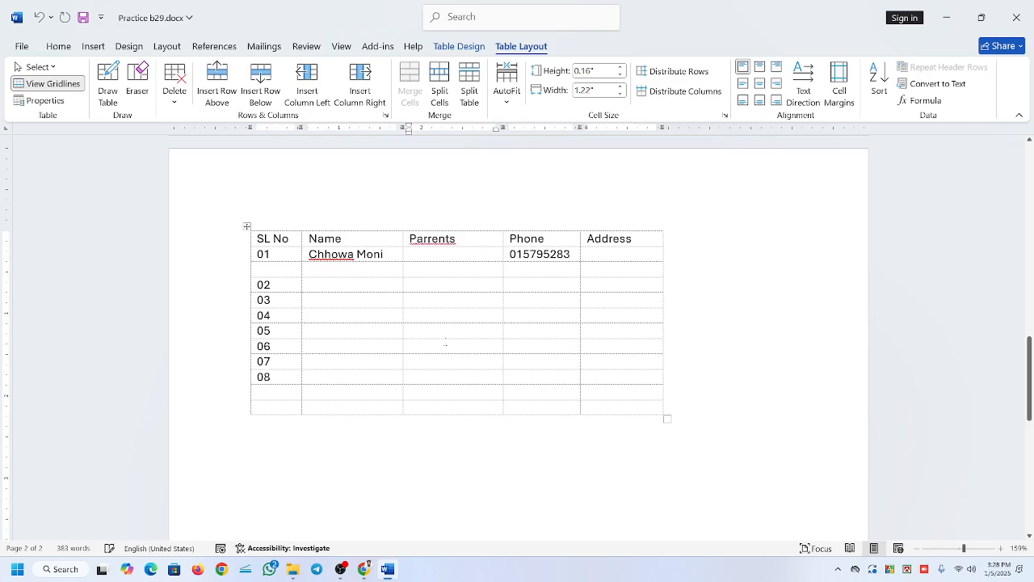
pyautogui.click(425, 230)
pyautogui.click(424, 243)
pyautogui.rightClick(423, 249)
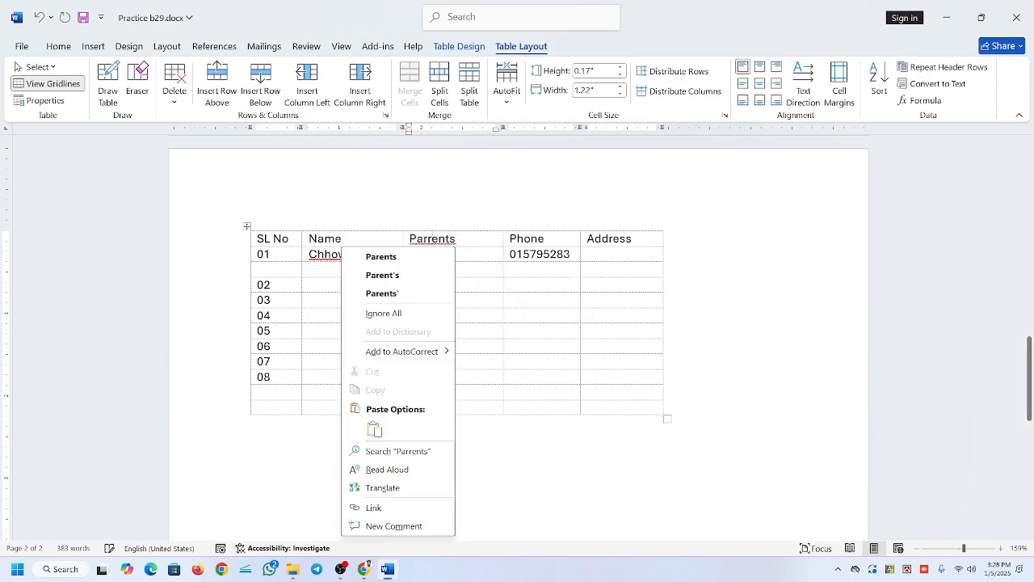
pyautogui.click(409, 256)
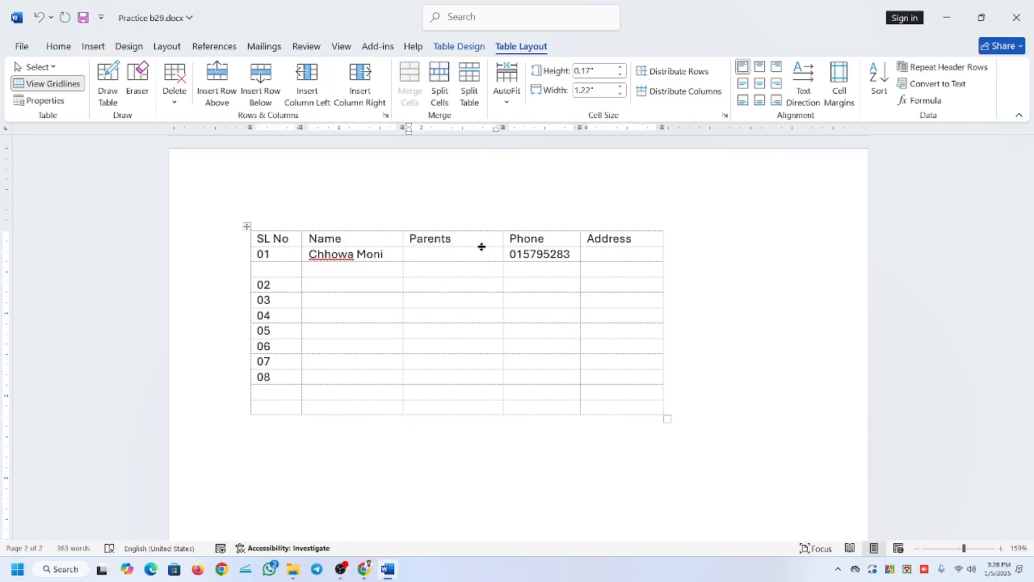
pyautogui.write('Name')
pyautogui.press('Down')
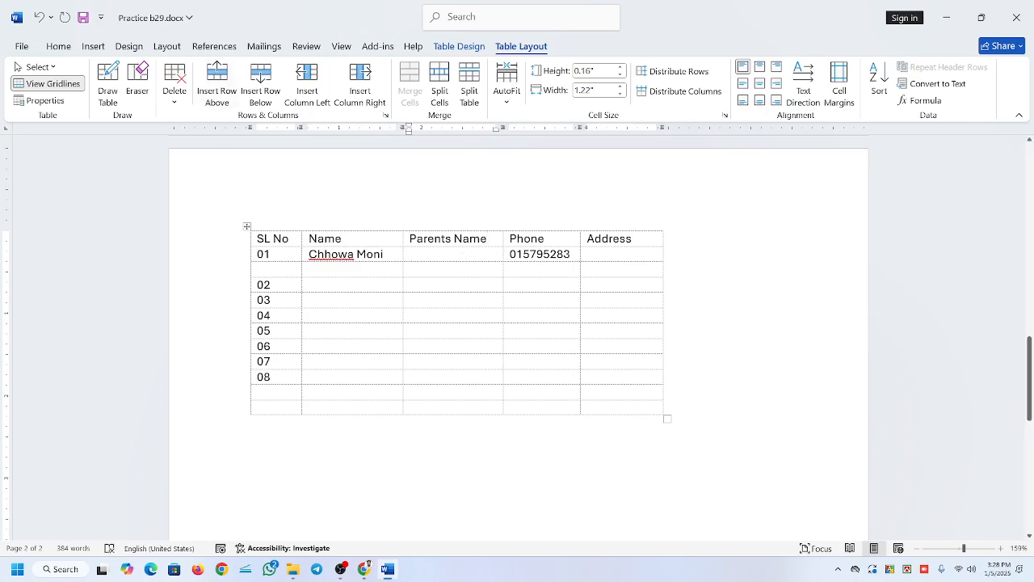
# Apply All Borders to the whole table and widen it to nearly the full page width.
pyautogui.click(247, 226)
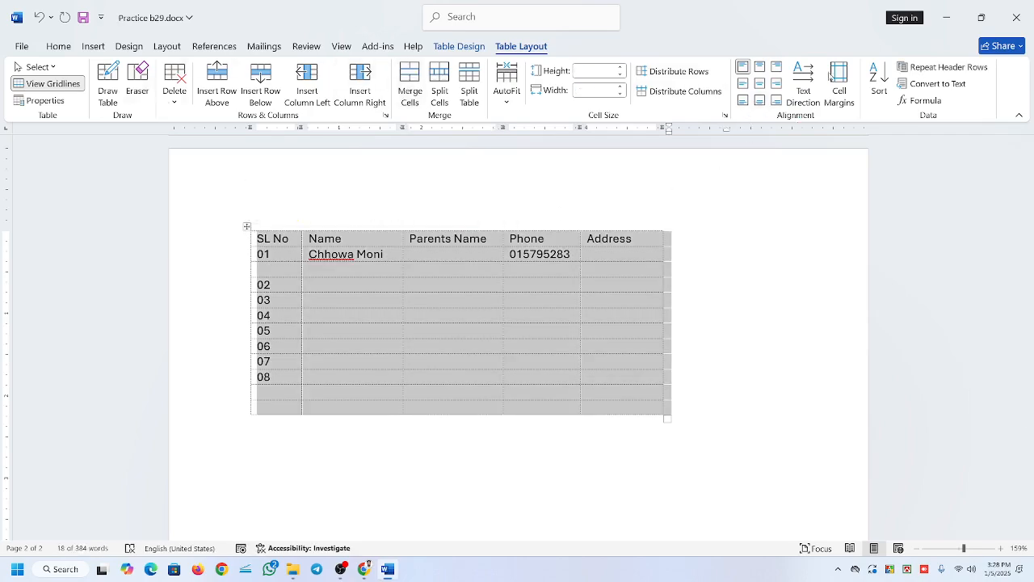
pyautogui.click(459, 46)
pyautogui.click(699, 91)
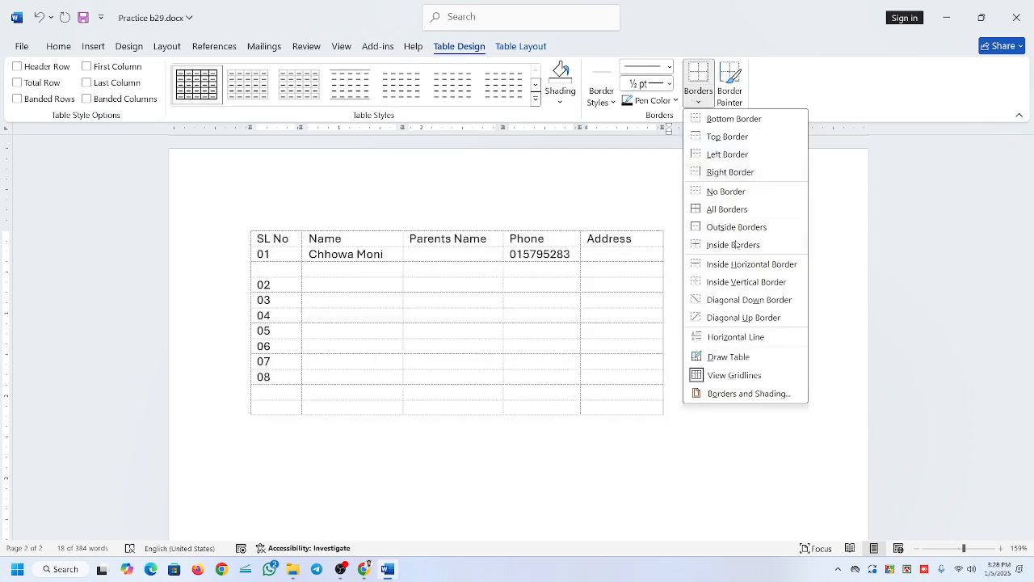
pyautogui.click(728, 210)
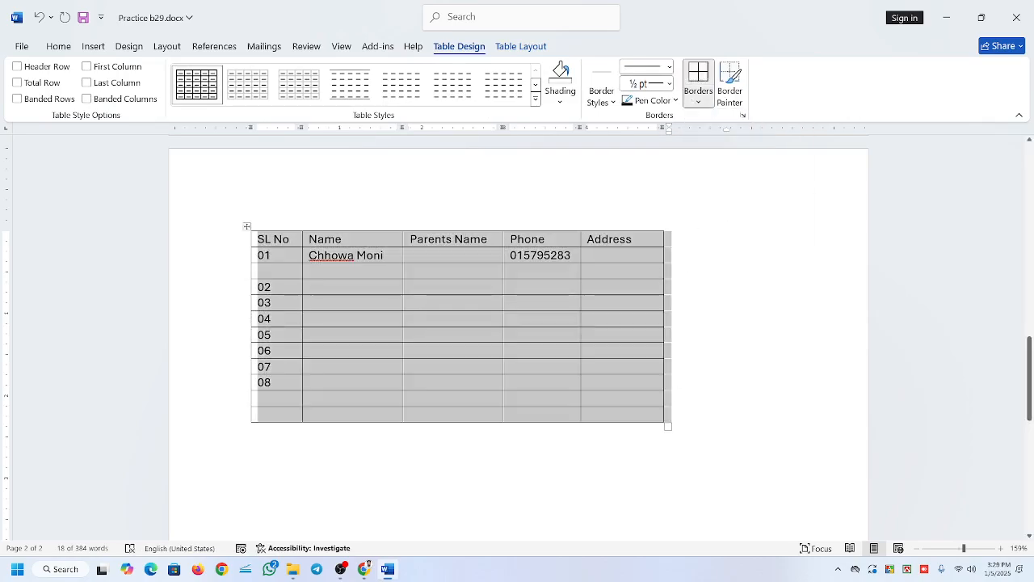
pyautogui.moveTo(666, 428); pyautogui.dragTo(821, 428)
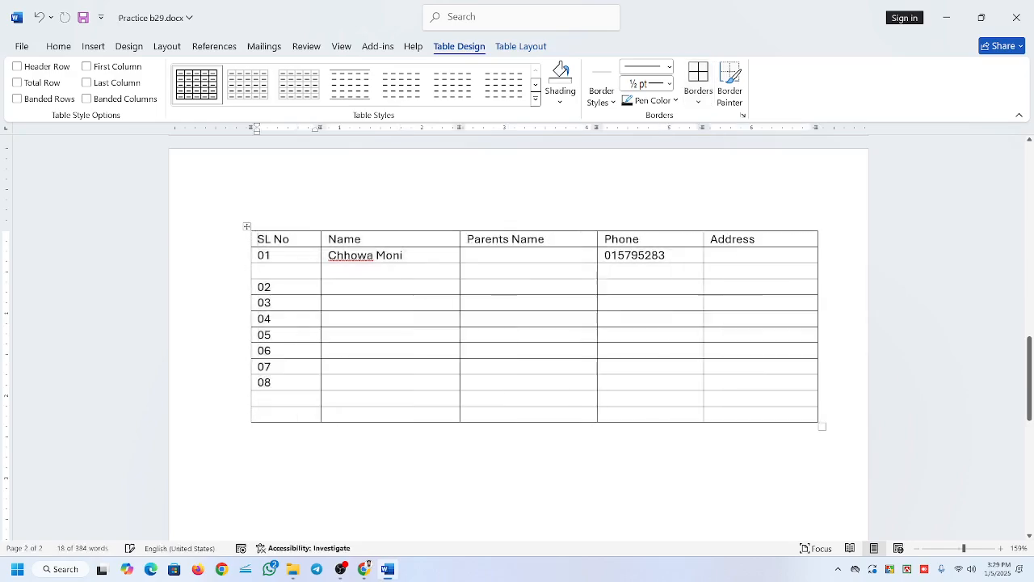
pyautogui.click(605, 414)
# Split the Parents Name column below its heading into two with a vertical line drawn with Draw Table.
pyautogui.click(499, 254)
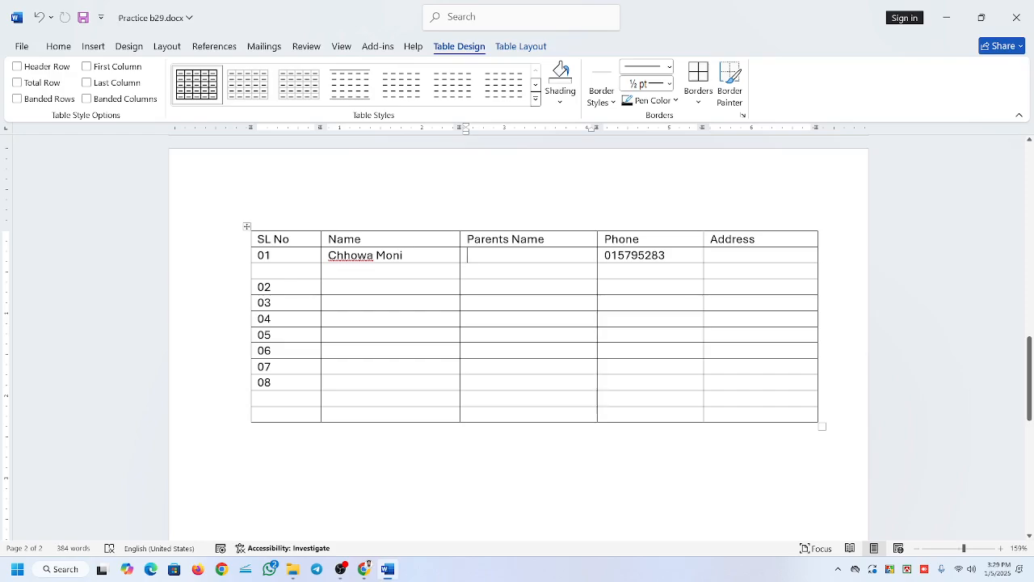
pyautogui.click(521, 46)
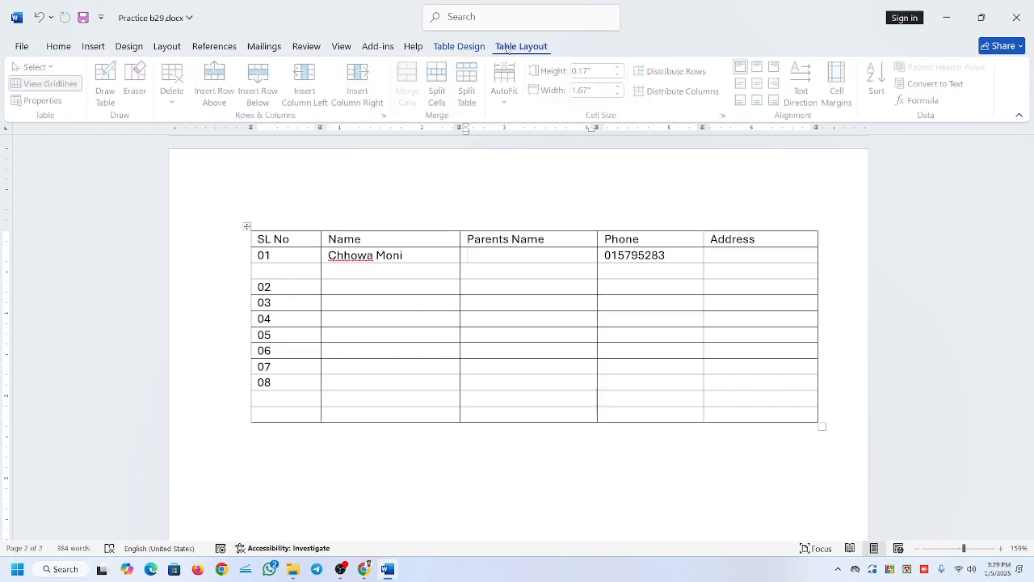
pyautogui.click(108, 85)
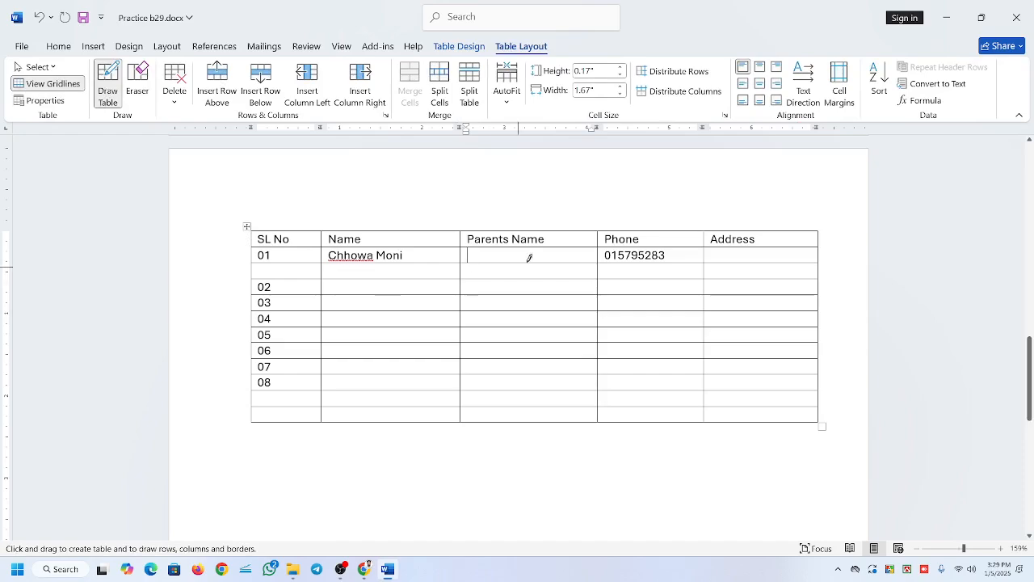
pyautogui.moveTo(523, 249); pyautogui.dragTo(522, 418)
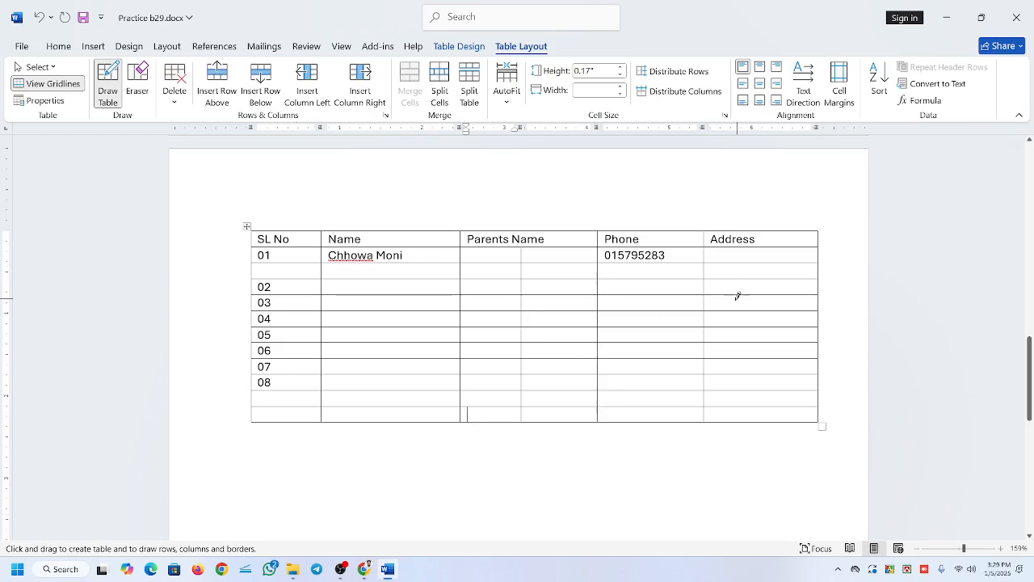
# Draw short vertical dividers in the Address cells of rows 03 and 04, row 03's Phone cell, and the blank row's Address cell below 01.
pyautogui.moveTo(737, 296); pyautogui.dragTo(742, 326)
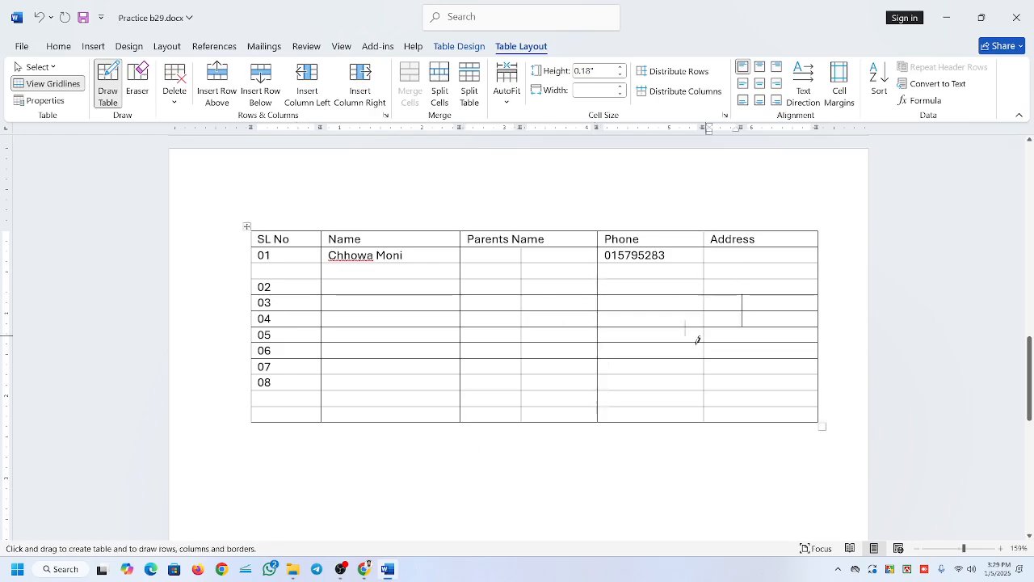
pyautogui.moveTo(660, 303); pyautogui.dragTo(659, 310)
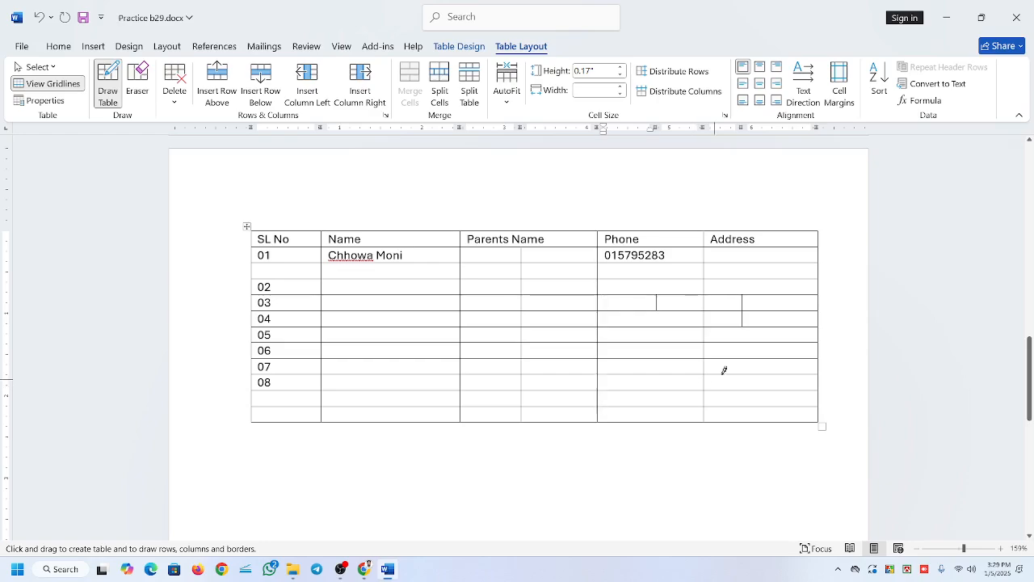
pyautogui.moveTo(790, 260); pyautogui.dragTo(787, 279)
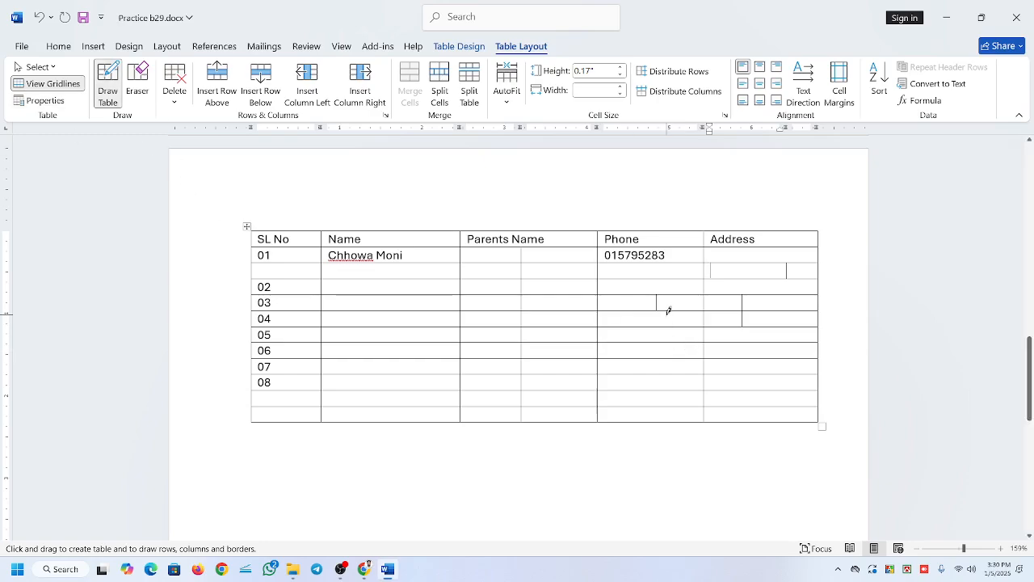
pyautogui.press('Escape')
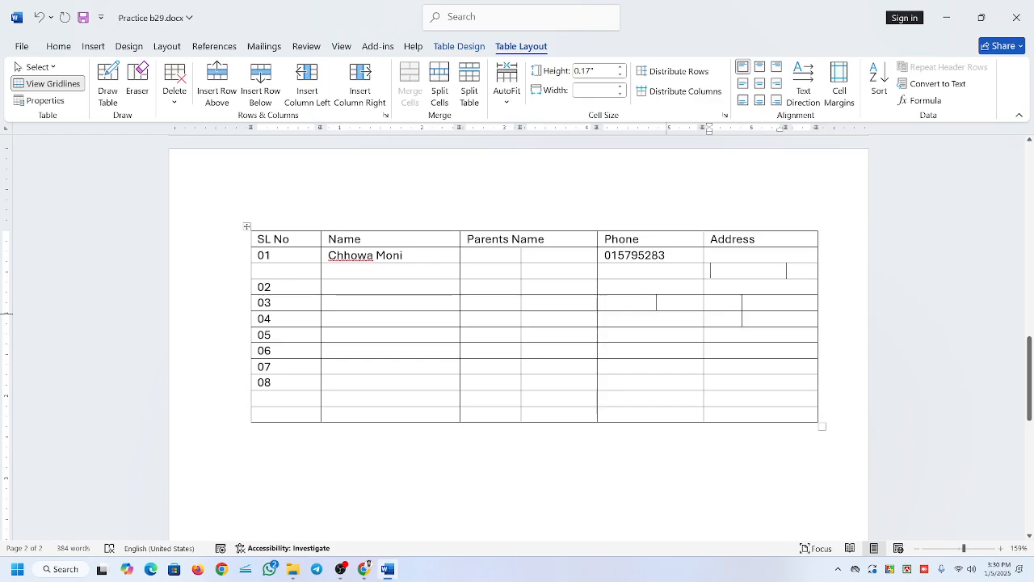
# Fill the two cells under Parents Name in row 01 with ff and fff.
pyautogui.click(468, 255)
pyautogui.write('ff')
pyautogui.press('Tab')
pyautogui.write('fff')
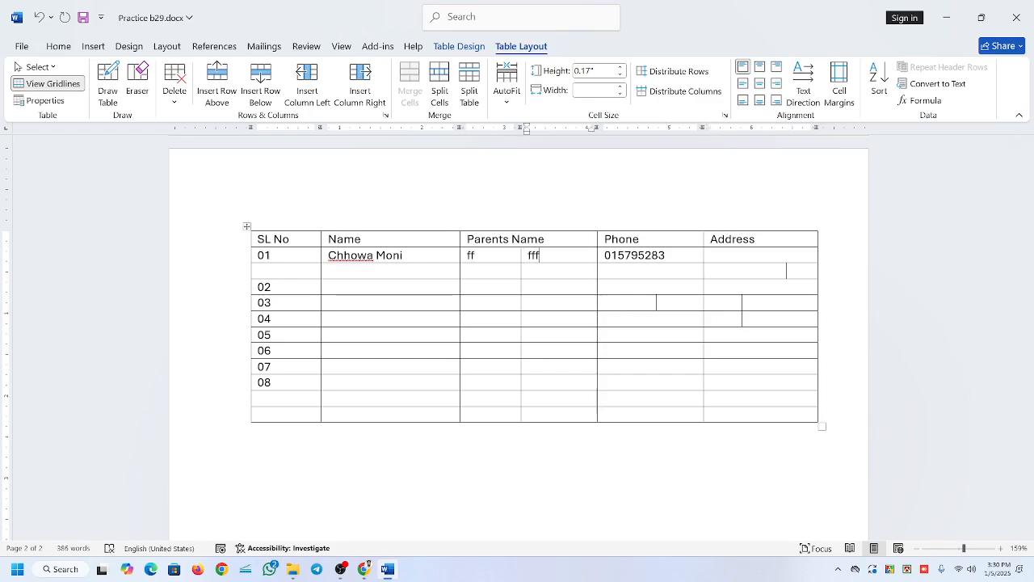
pyautogui.moveTo(467, 239); pyautogui.dragTo(545, 240)
pyautogui.click(534, 271)
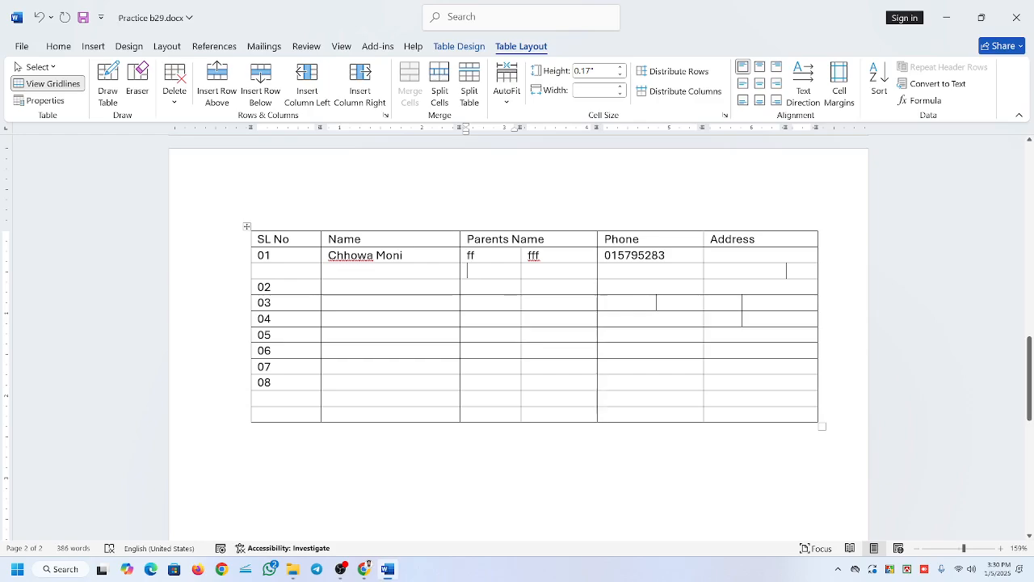
pyautogui.click(507, 317)
# Draw two separate single-cell tables below the main table, about 2.47" by 1.13" and 2.05" by 1.46".
pyautogui.scroll(-2, 517, 323)
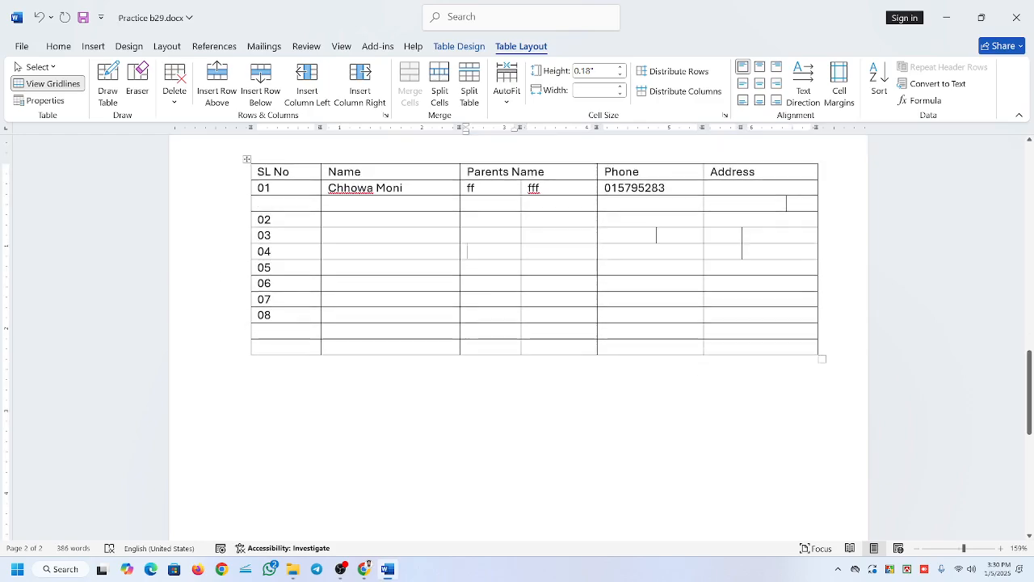
pyautogui.click(107, 84)
pyautogui.moveTo(344, 379); pyautogui.dragTo(547, 474)
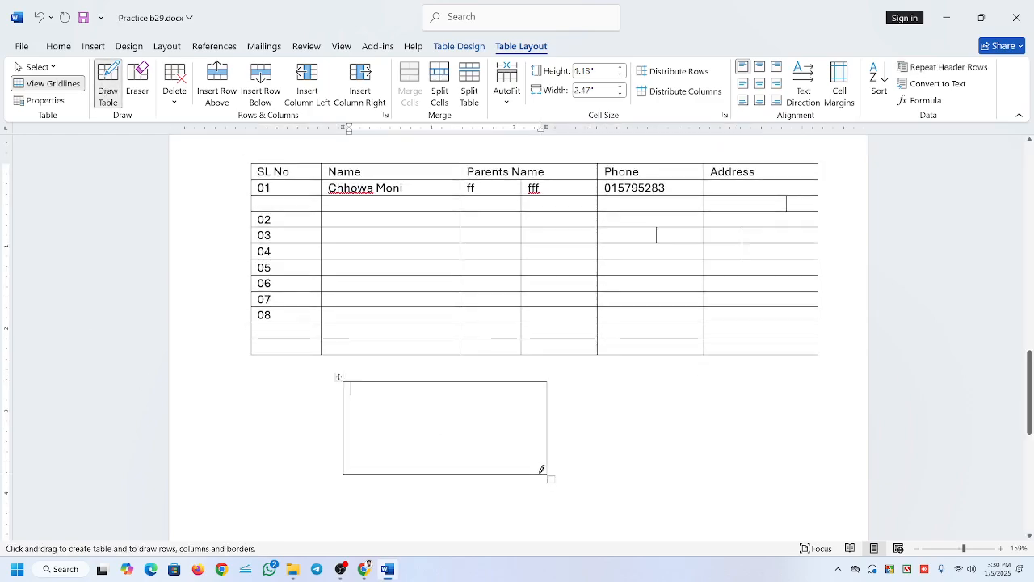
pyautogui.moveTo(609, 395); pyautogui.dragTo(779, 516)
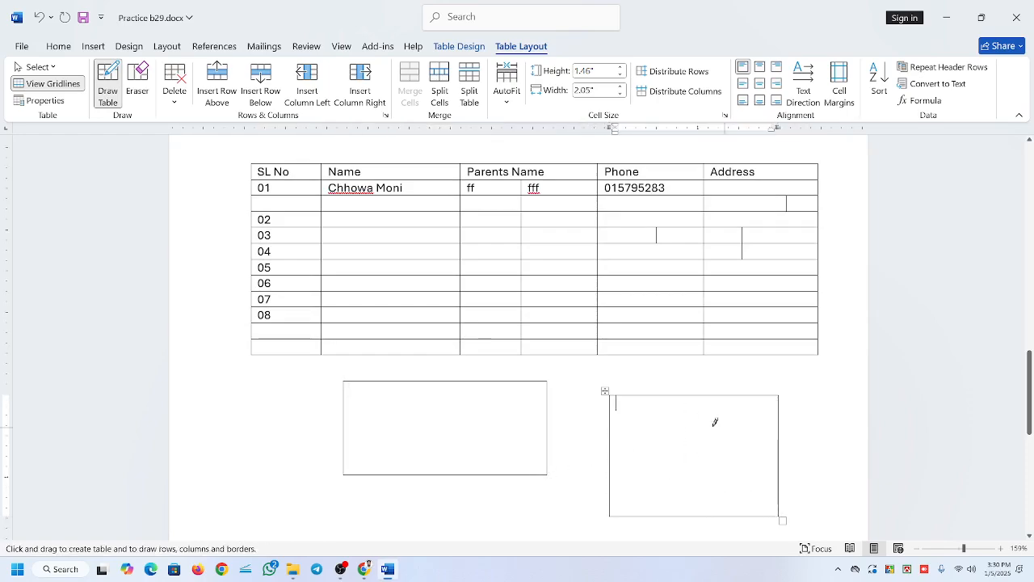
# Divide the first drawn table into three columns and four rows with two vertical and three horizontal lines.
pyautogui.moveTo(417, 381); pyautogui.dragTo(418, 429)
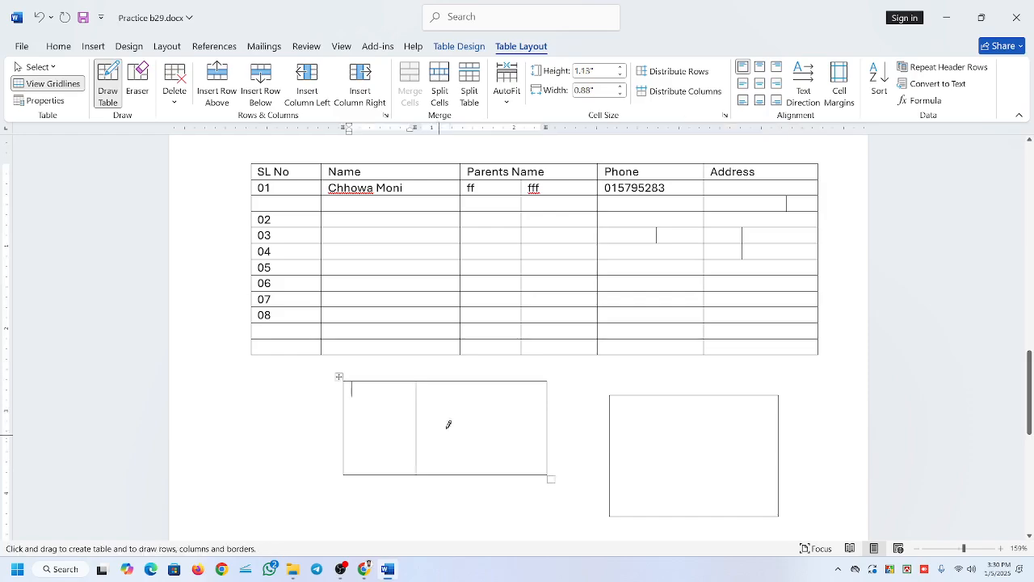
pyautogui.moveTo(489, 381); pyautogui.dragTo(485, 460)
pyautogui.moveTo(348, 406); pyautogui.dragTo(533, 408)
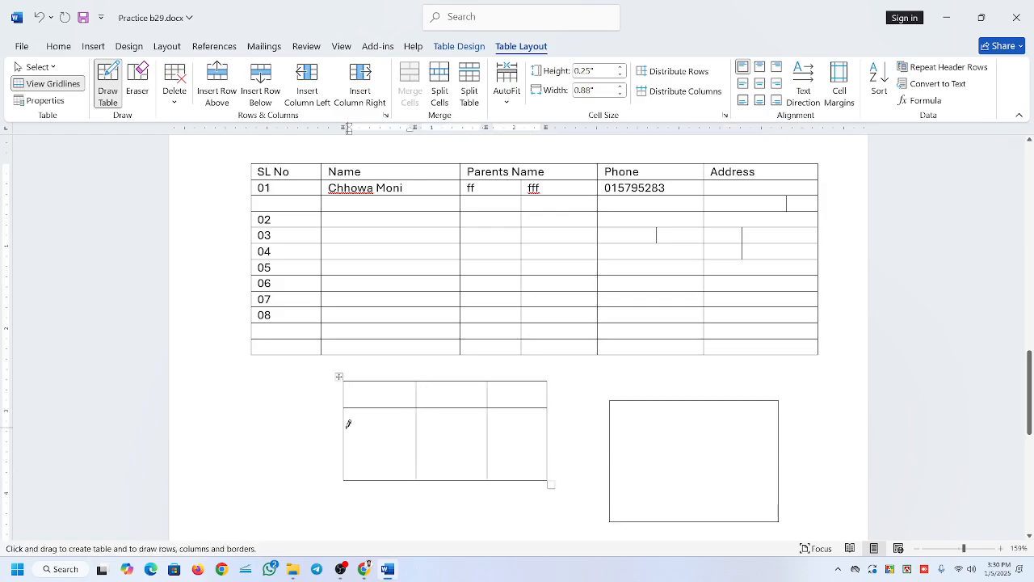
pyautogui.moveTo(347, 433); pyautogui.dragTo(526, 433)
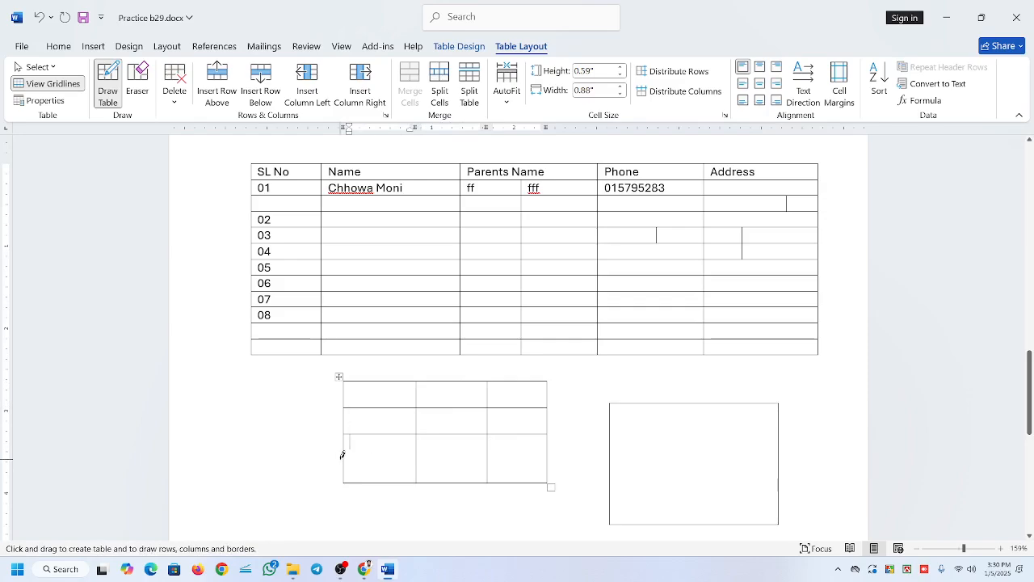
pyautogui.moveTo(343, 455); pyautogui.dragTo(521, 457)
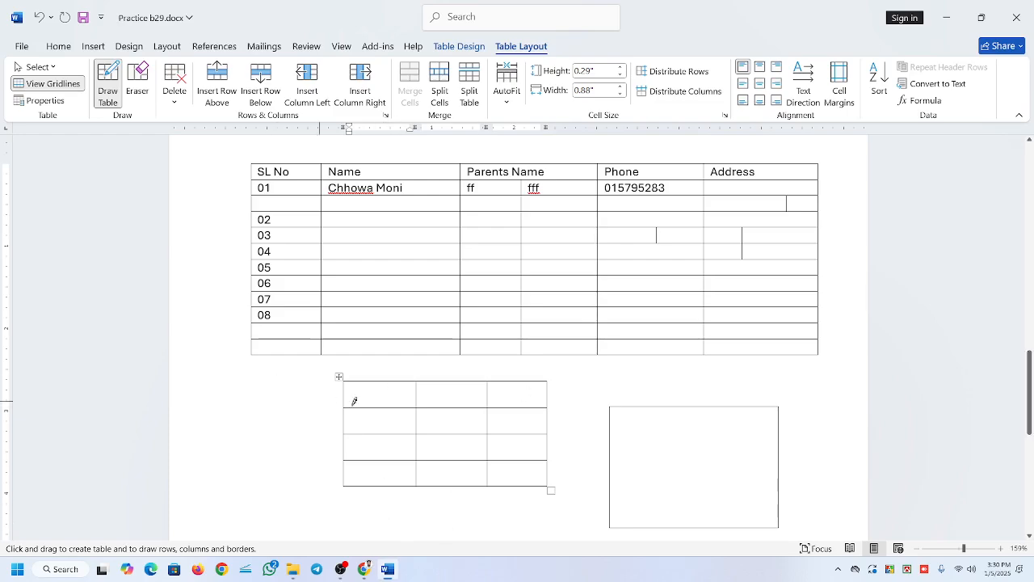
# Undo the drawing of both extra tables and their dividing lines.
pyautogui.hotkey('ctrl', 'z')
pyautogui.hotkey('ctrl', 'z')
pyautogui.hotkey('ctrl', 'z')
pyautogui.hotkey('ctrl', 'z')
pyautogui.hotkey('ctrl', 'z')
pyautogui.hotkey('ctrl', 'z')
pyautogui.hotkey('ctrl', 'z')
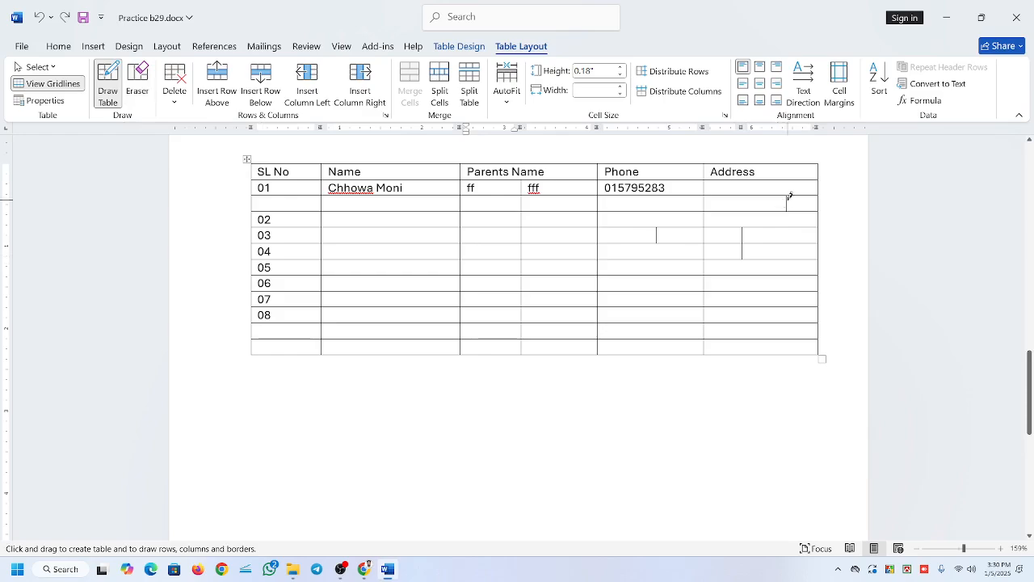
# Erase the short stray lines in the Address and Phone columns and the Parents Name–Phone border in rows 04 and 06.
pyautogui.click(139, 92)
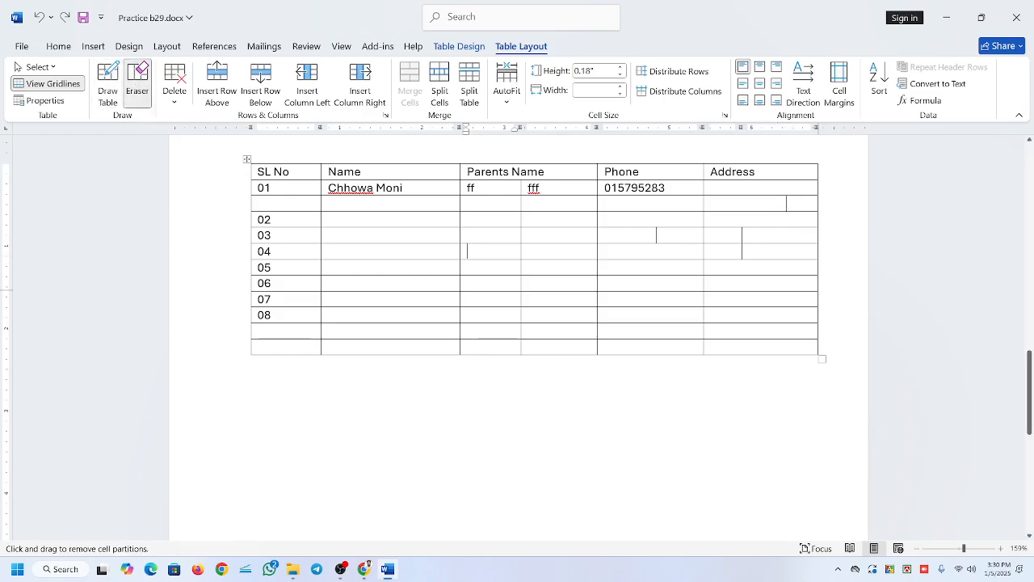
pyautogui.click(792, 203)
pyautogui.click(790, 203)
pyautogui.click(658, 234)
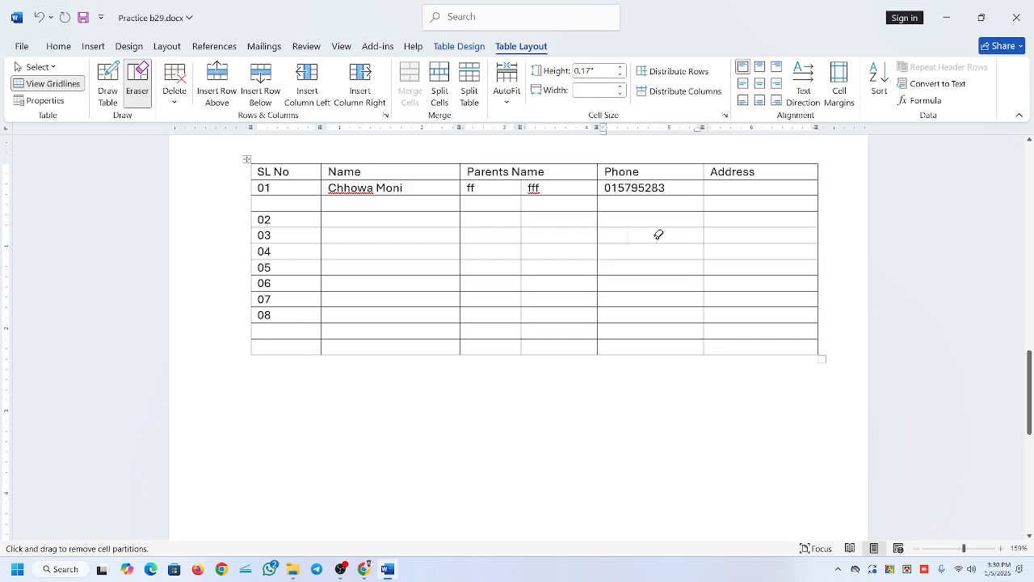
pyautogui.click(601, 250)
pyautogui.click(600, 283)
# Erase alternate horizontal borders in the Address column, starting below row 01, to merge neighbouring cells vertically.
pyautogui.click(757, 194)
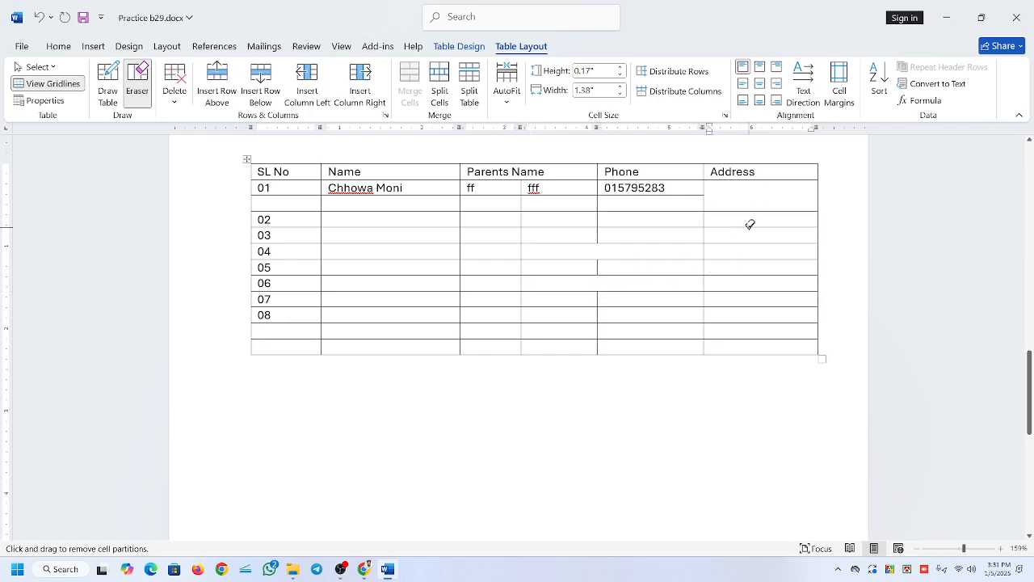
pyautogui.click(743, 290)
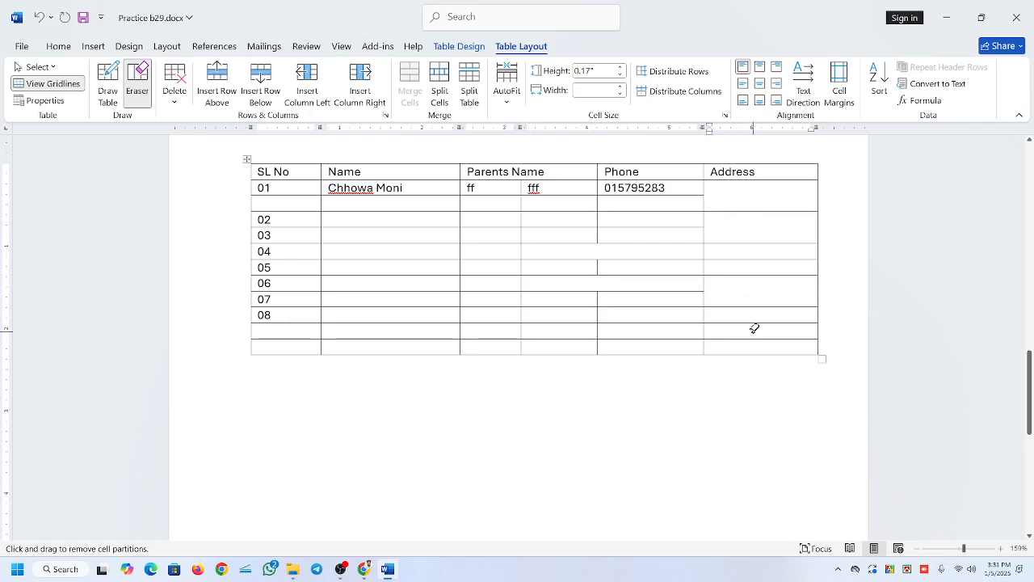
pyautogui.click(748, 323)
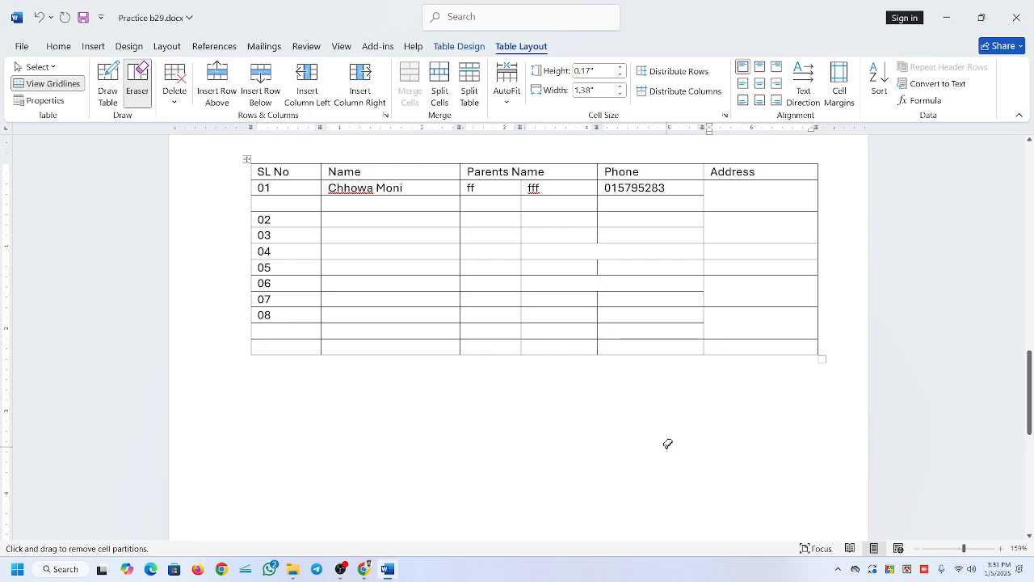
pyautogui.click(758, 259)
# Erase the Name column's horizontal borders above row 02, between 05 and 06, between 07 and 08, and between the last two blank rows.
pyautogui.click(394, 211)
pyautogui.click(378, 270)
pyautogui.click(377, 286)
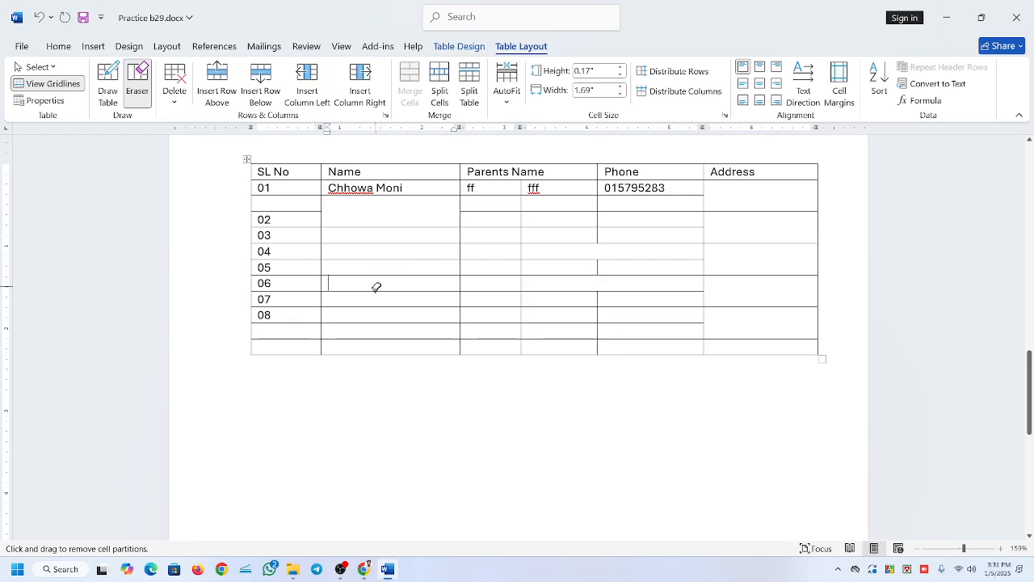
pyautogui.click(385, 277)
pyautogui.click(382, 306)
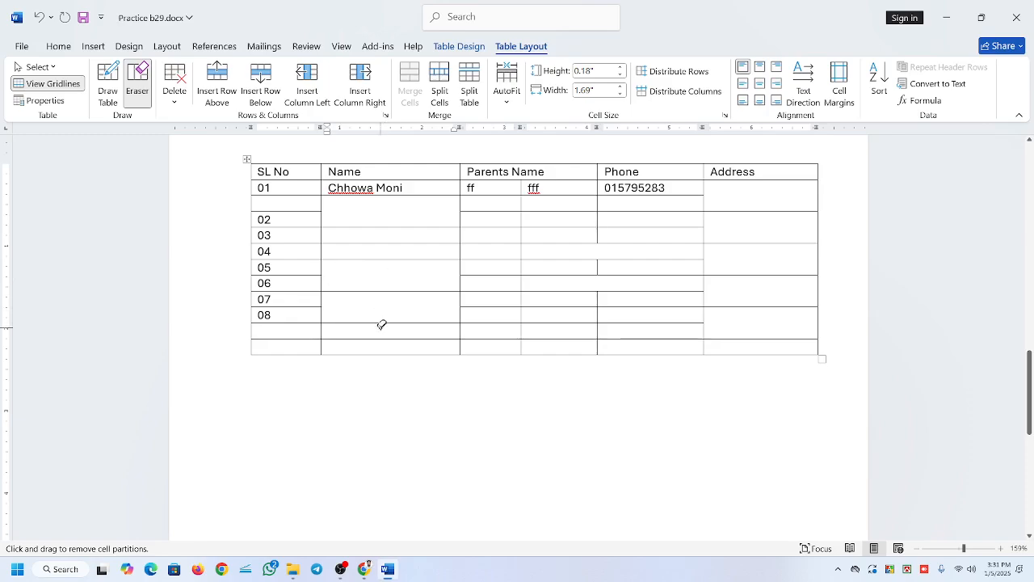
pyautogui.click(379, 338)
pyautogui.click(143, 90)
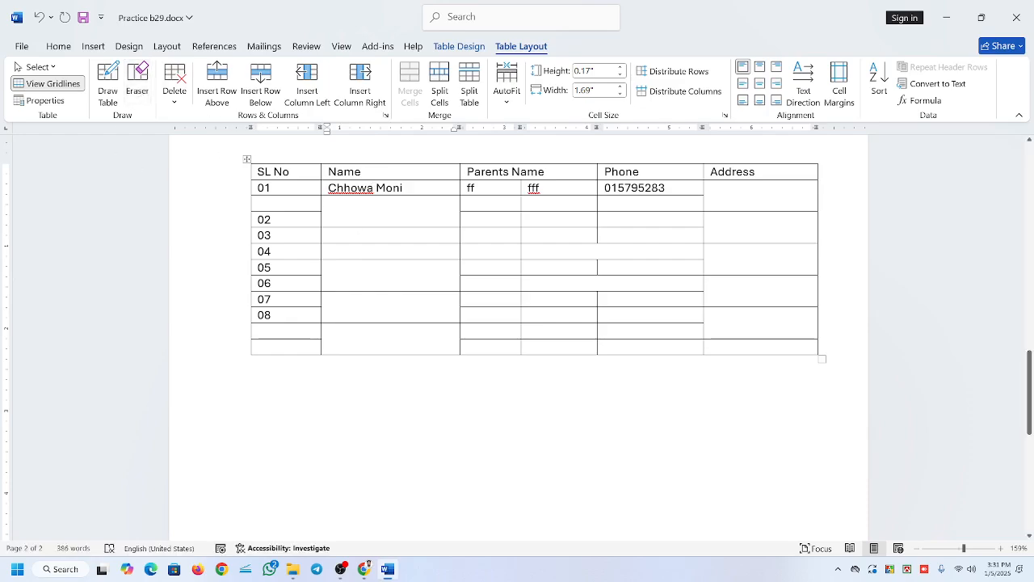
# Undo the erased horizontal borders in the Name and Address columns.
pyautogui.hotkey('ctrl', 'z')
pyautogui.hotkey('ctrl', 'z')
pyautogui.hotkey('ctrl', 'z')
pyautogui.hotkey('ctrl', 'z')
pyautogui.hotkey('ctrl', 'z')
pyautogui.hotkey('ctrl', 'z')
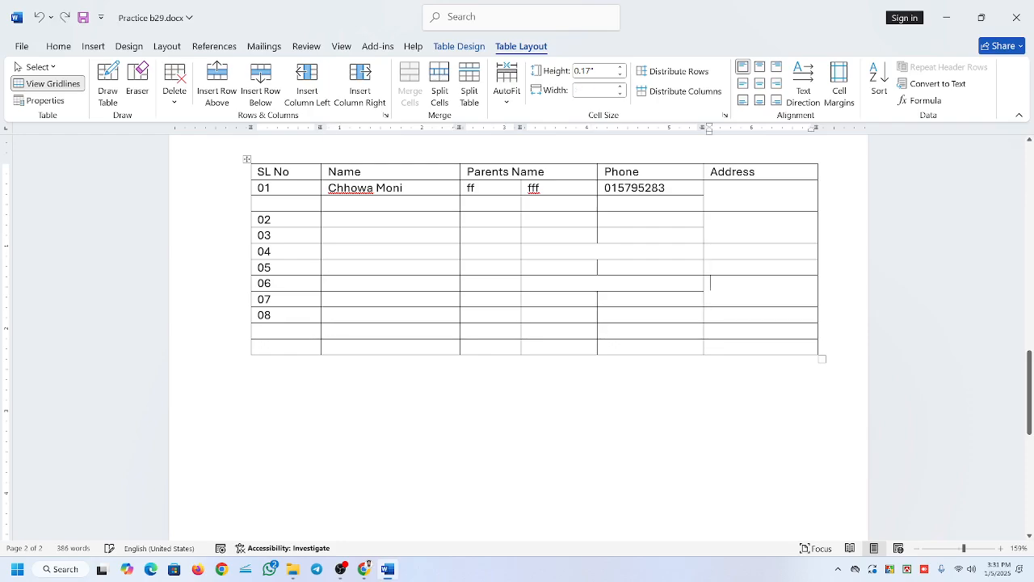
pyautogui.hotkey('ctrl', 'z')
pyautogui.hotkey('ctrl', 'z')
pyautogui.hotkey('ctrl', 'z')
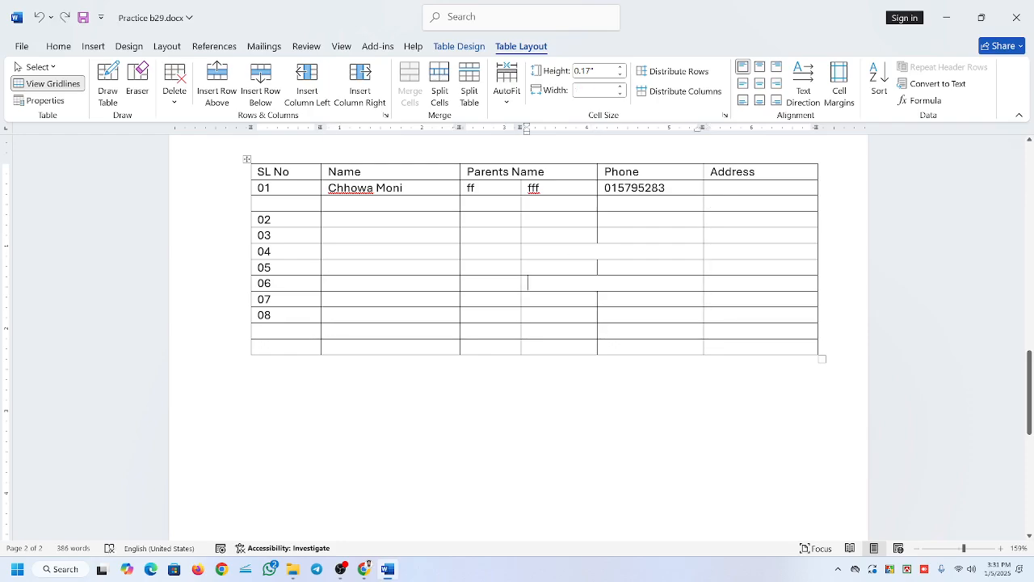
pyautogui.click(340, 569)
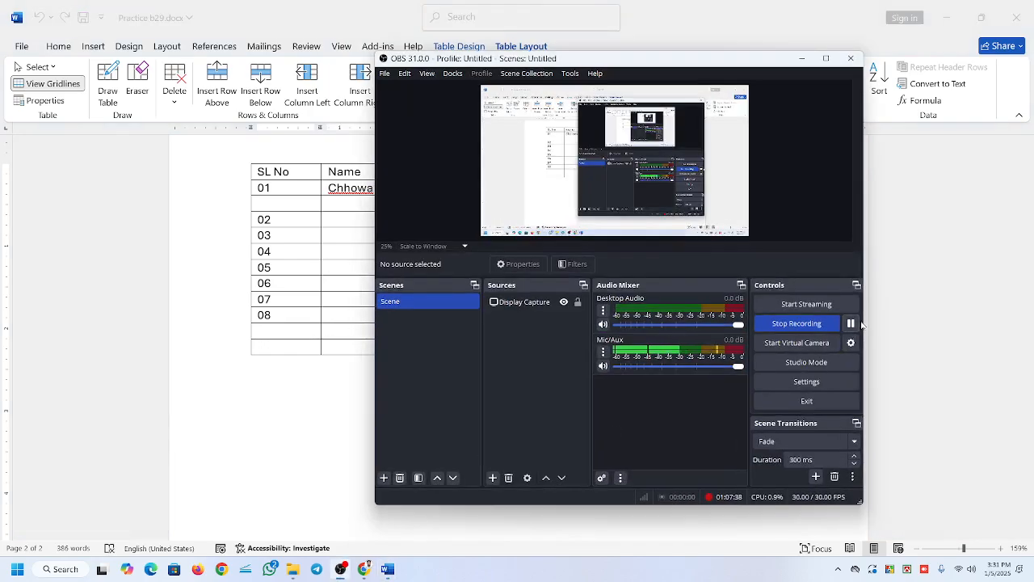